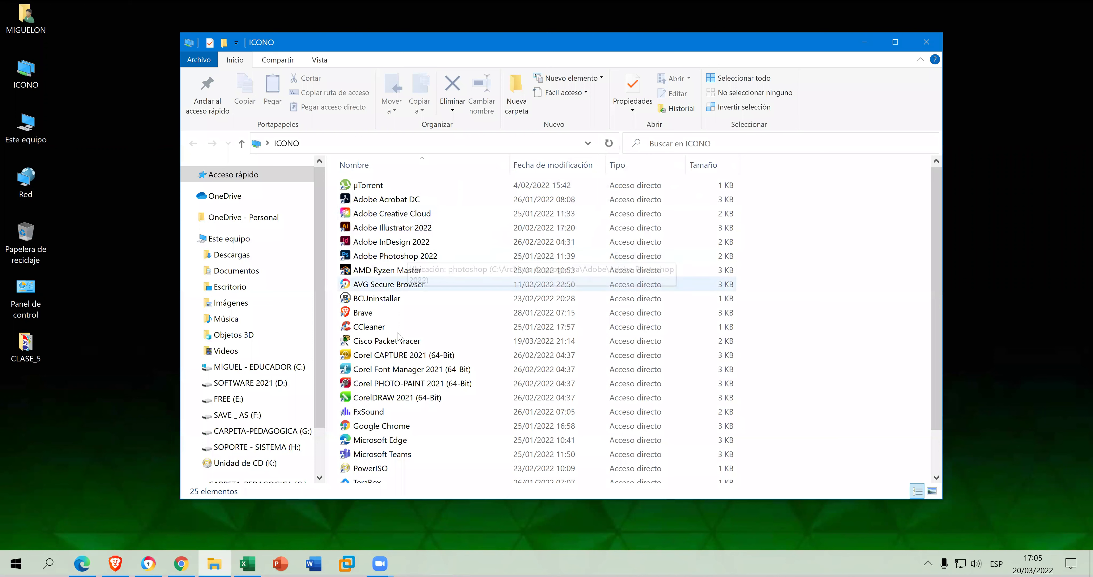
Launch CorelDRAW 2021 (64-Bit) from its shortcut in the ICONO folder.
{"action": "left_click", "coordinate": [411, 399]}
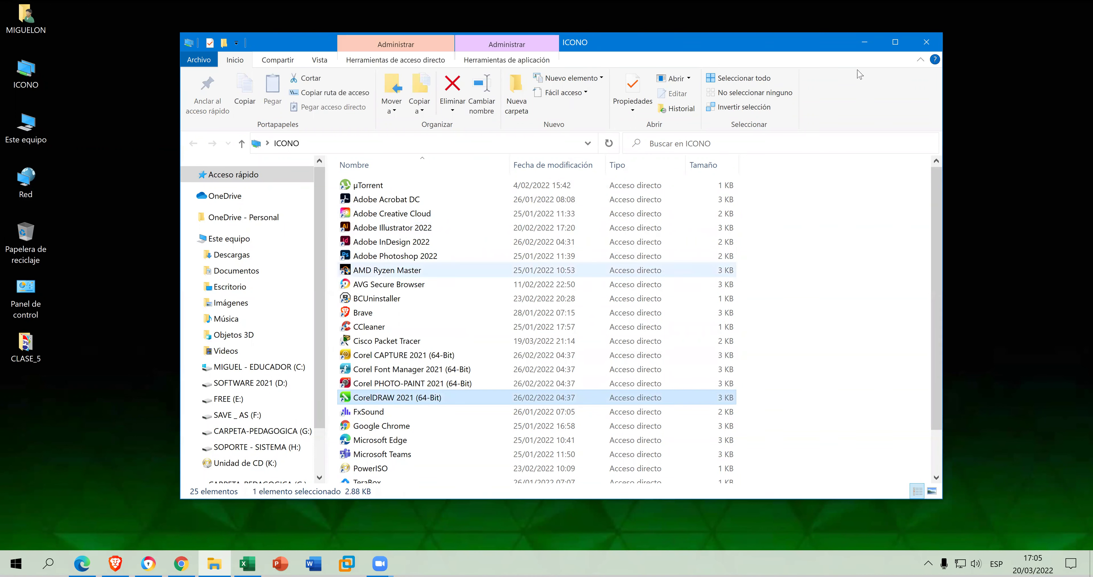
{"action": "key", "text": "F2"}
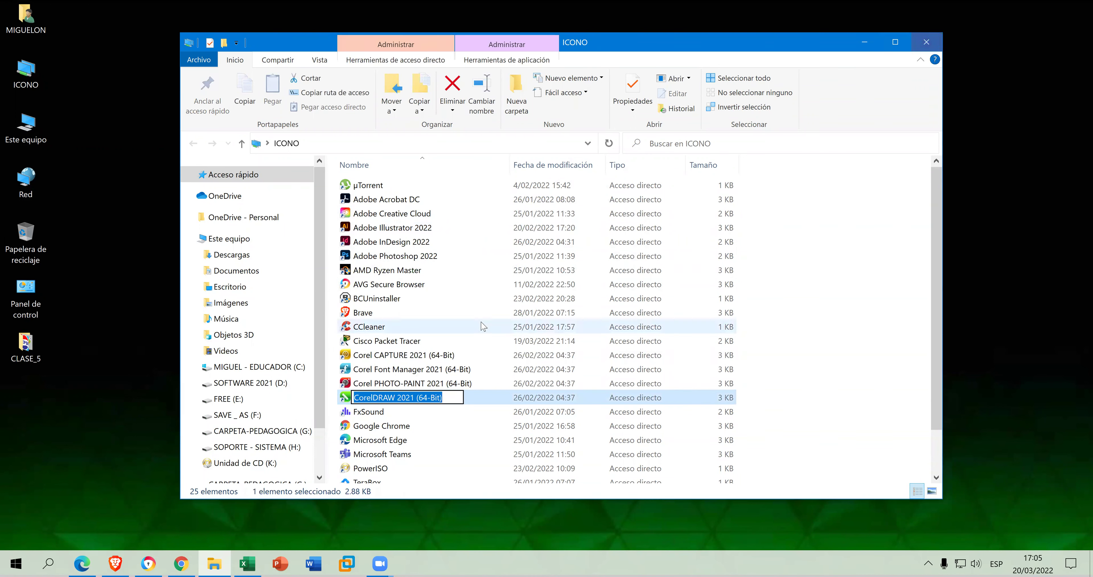
{"action": "key", "text": "Escape"}
{"action": "key", "text": "Return"}
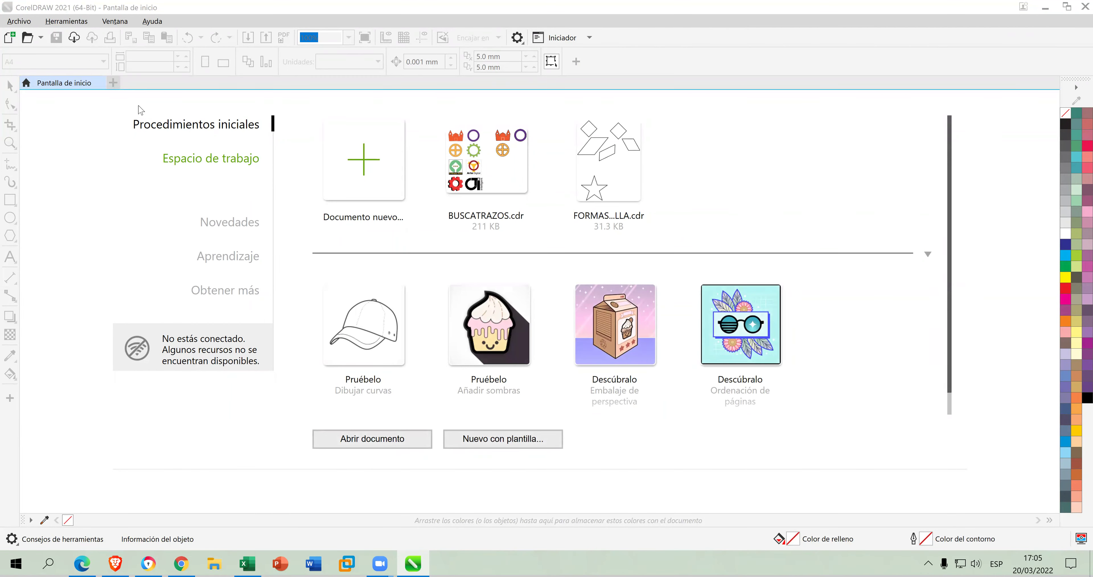
Create a new A4 RGB document named HERRAMIENTA PLUMA, keeping the portrait orientation and 300 ppp resolution.
{"action": "left_click", "coordinate": [24, 24]}
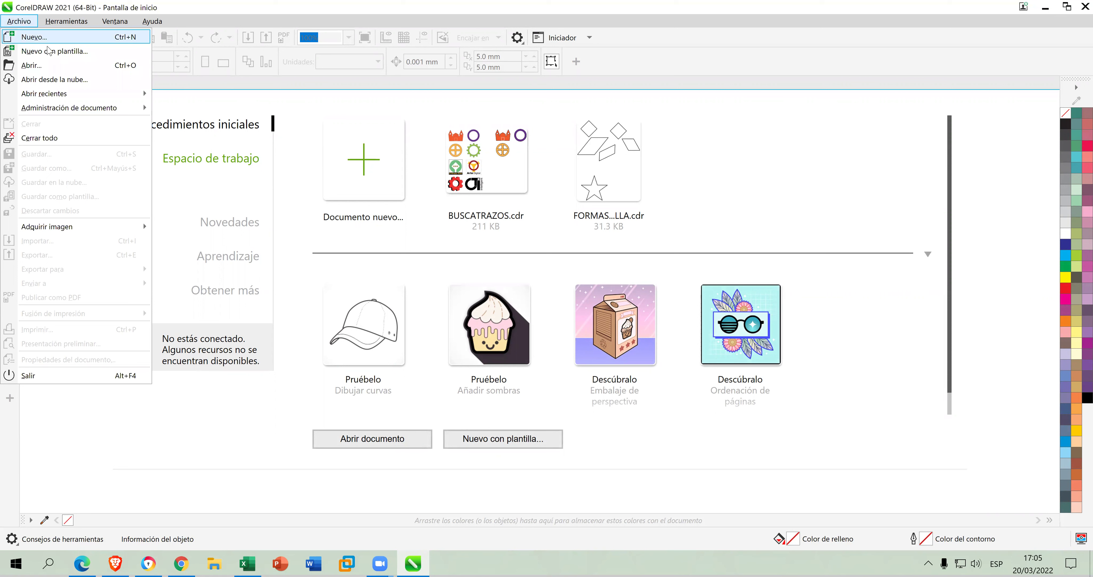
{"action": "left_click", "coordinate": [189, 72]}
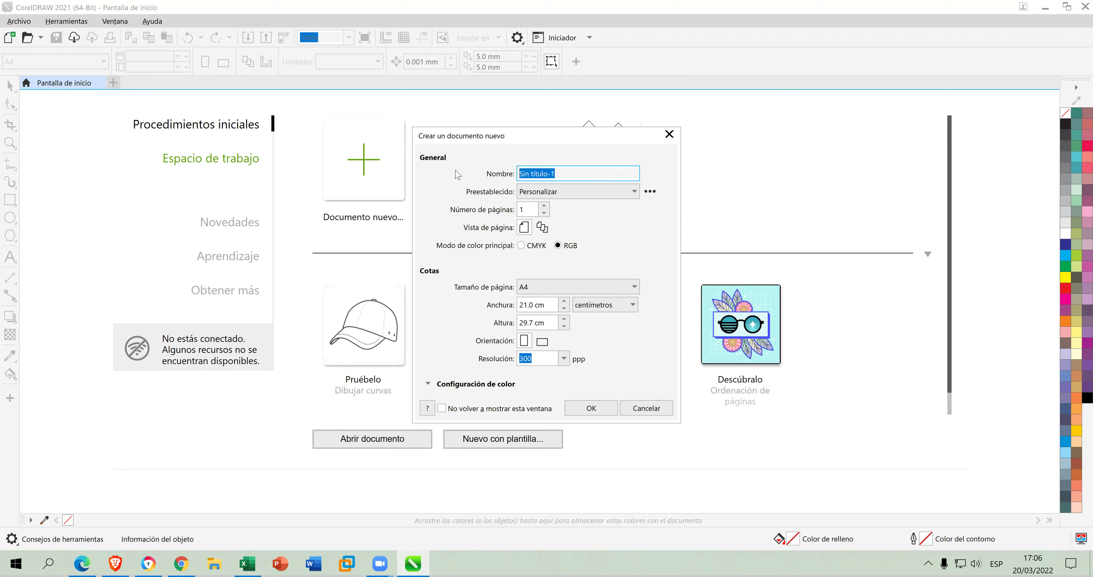
{"action": "type", "text": "HERRAMIENTA PLUMA"}
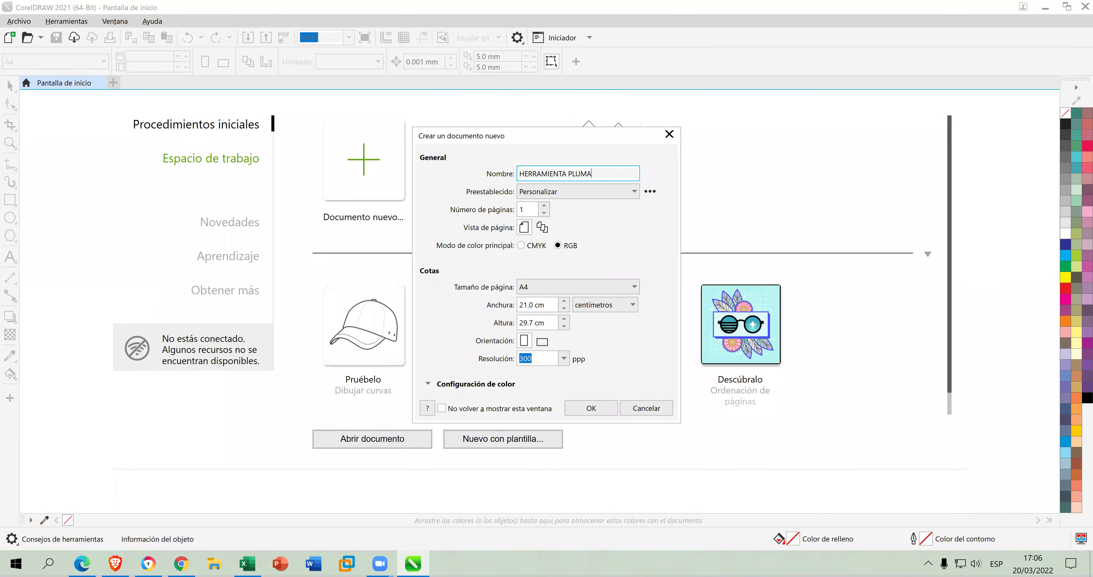
{"action": "left_click", "coordinate": [597, 410]}
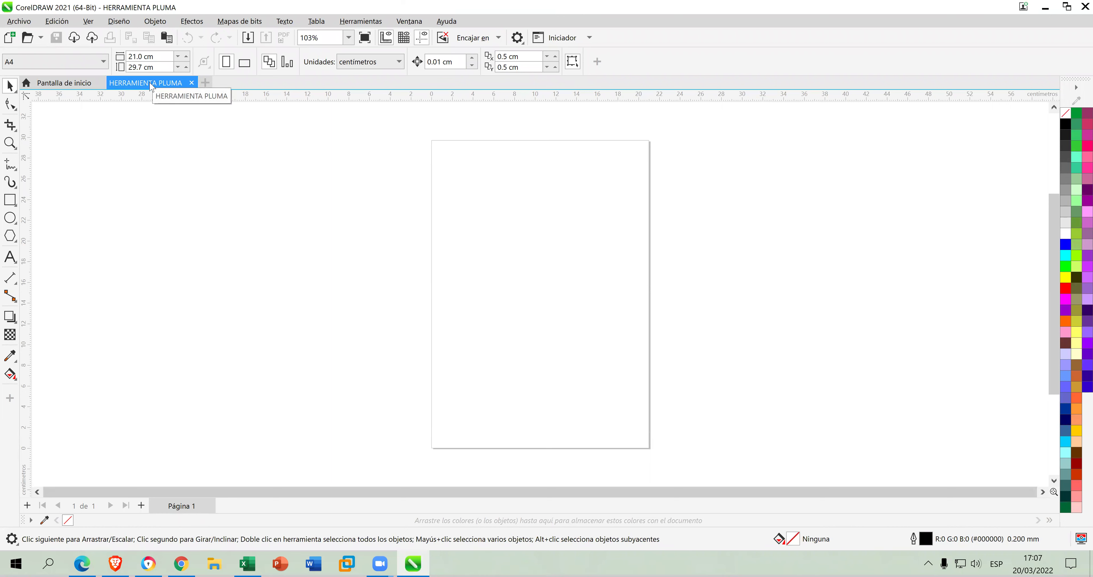
Save the drawing as HERRAMIENTA PLUMA in CDR format inside a new folder CLASE_05, created alongside CLASE_04.
{"action": "left_click", "coordinate": [9, 24]}
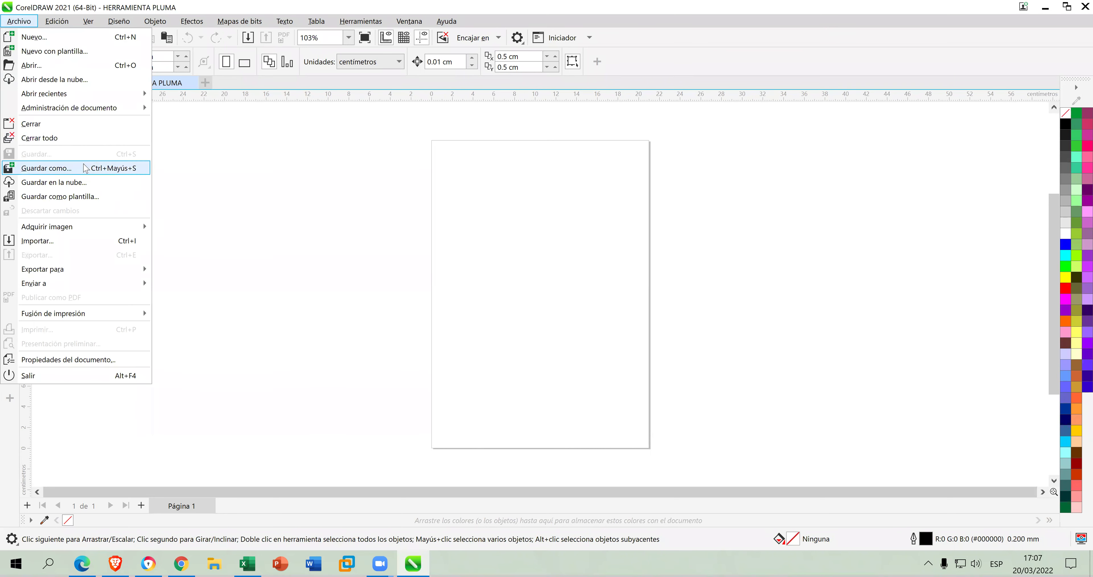
{"action": "left_click", "coordinate": [84, 167]}
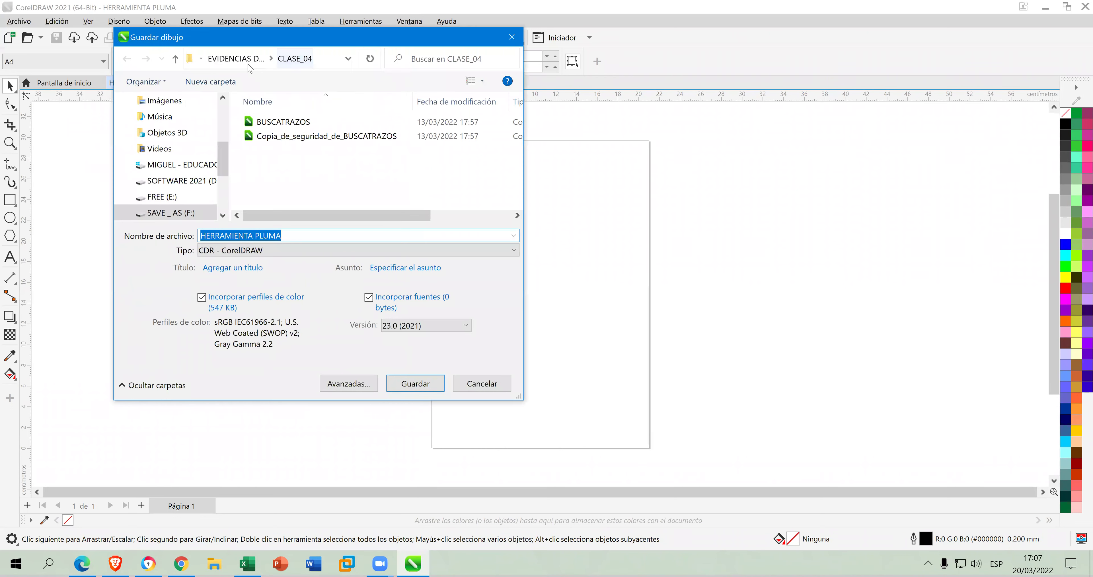
{"action": "left_click", "coordinate": [247, 63]}
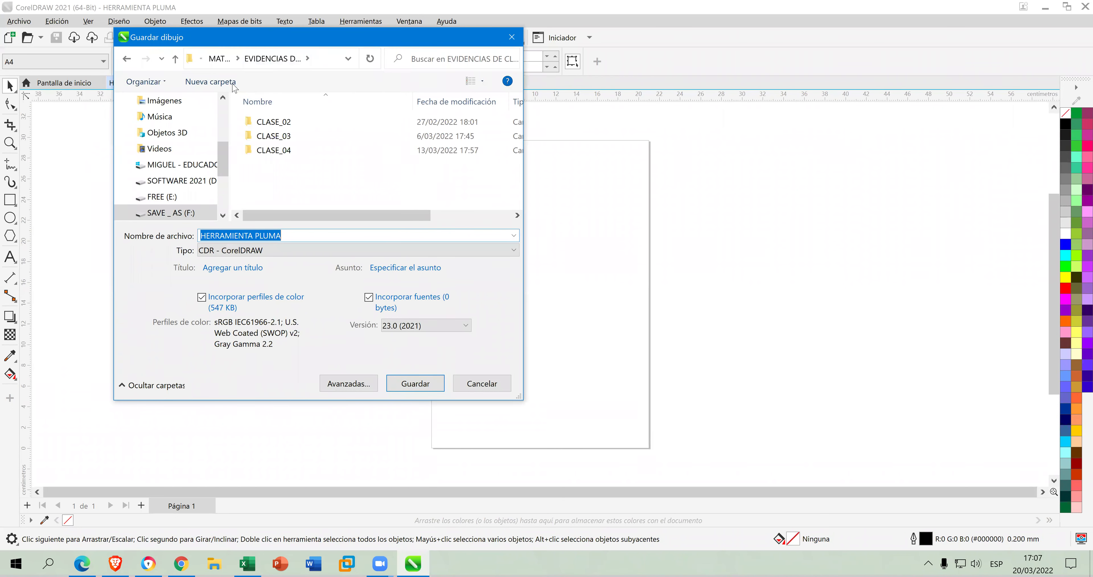
{"action": "left_click", "coordinate": [209, 81]}
{"action": "type", "text": "C"}
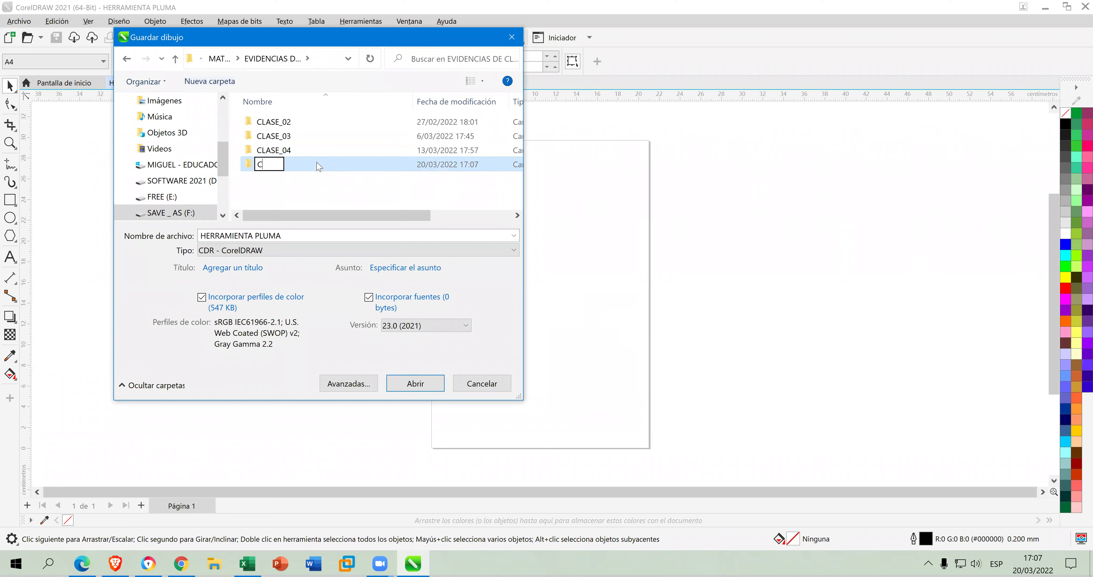
{"action": "type", "text": "LASE_05"}
{"action": "key", "text": "Return"}
{"action": "left_click", "coordinate": [418, 383]}
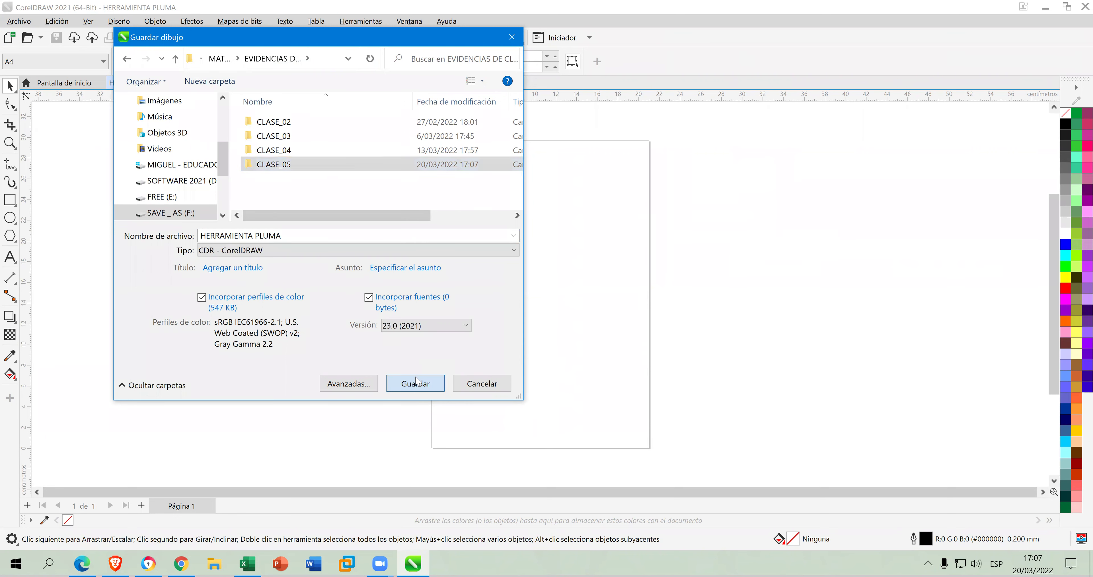
{"action": "left_click", "coordinate": [433, 384]}
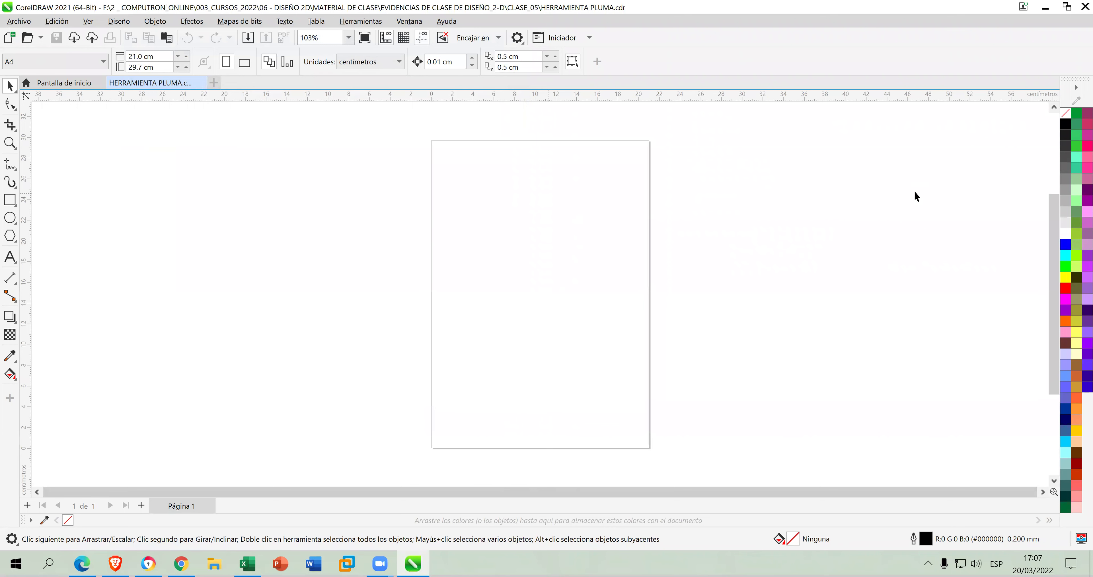
Bring the DIVIERTETE -02 image from the desktop's CLASE_5 folder onto the page and deselect it.
{"action": "left_click", "coordinate": [215, 563]}
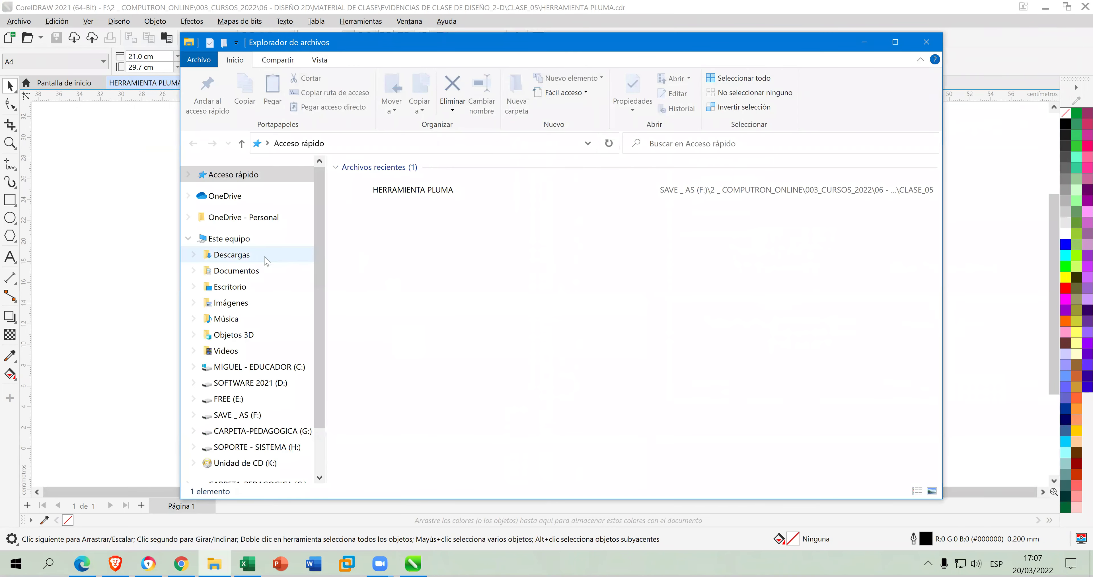
{"action": "left_click", "coordinate": [231, 287]}
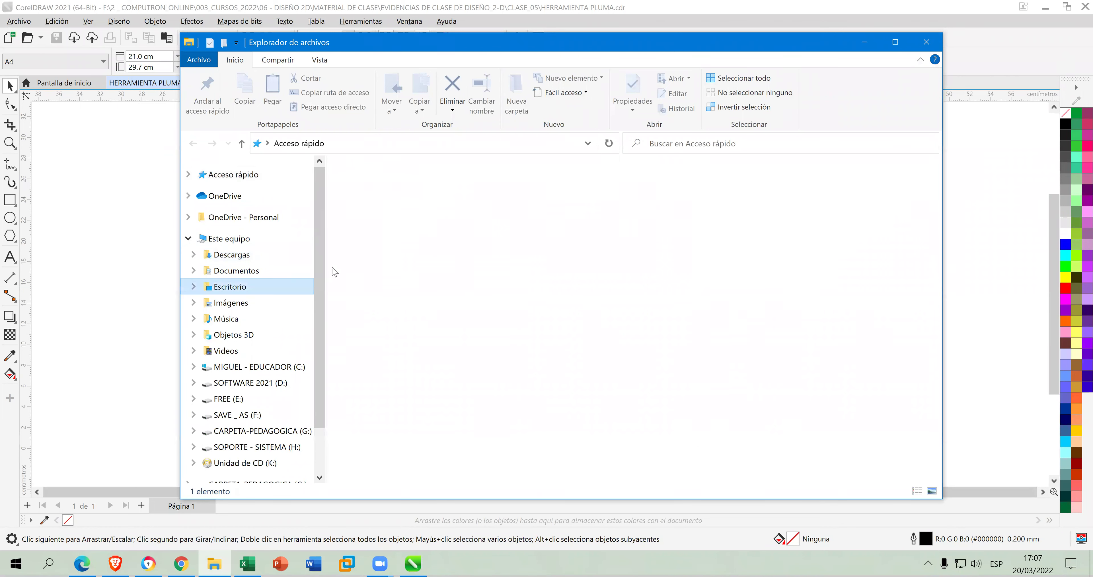
{"action": "double_click", "coordinate": [382, 187]}
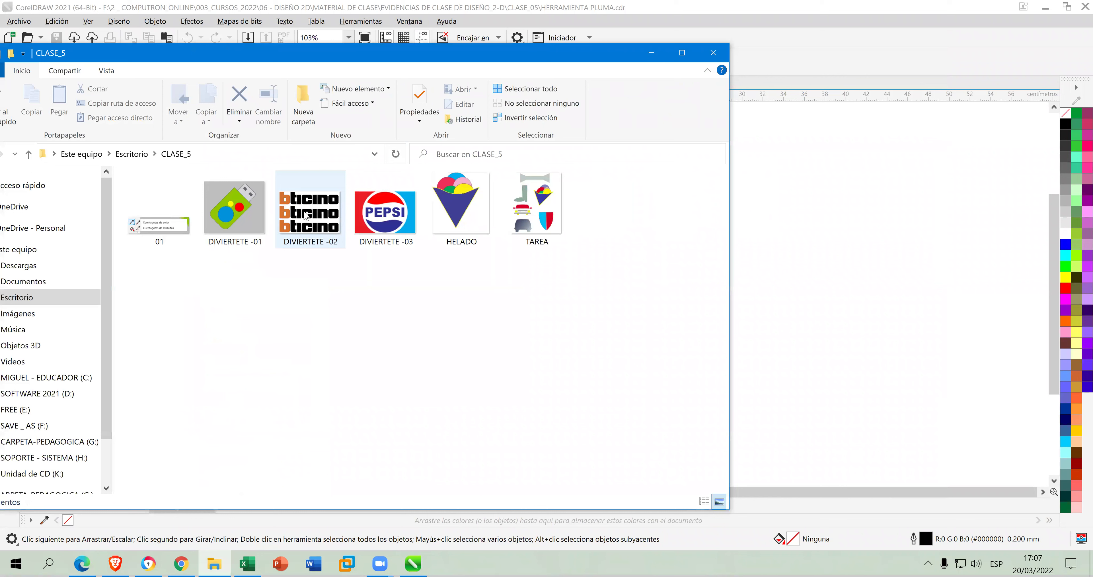
{"action": "left_click_drag", "start_coordinate": [306, 216], "coordinate": [477, 262]}
{"action": "left_click", "coordinate": [652, 53]}
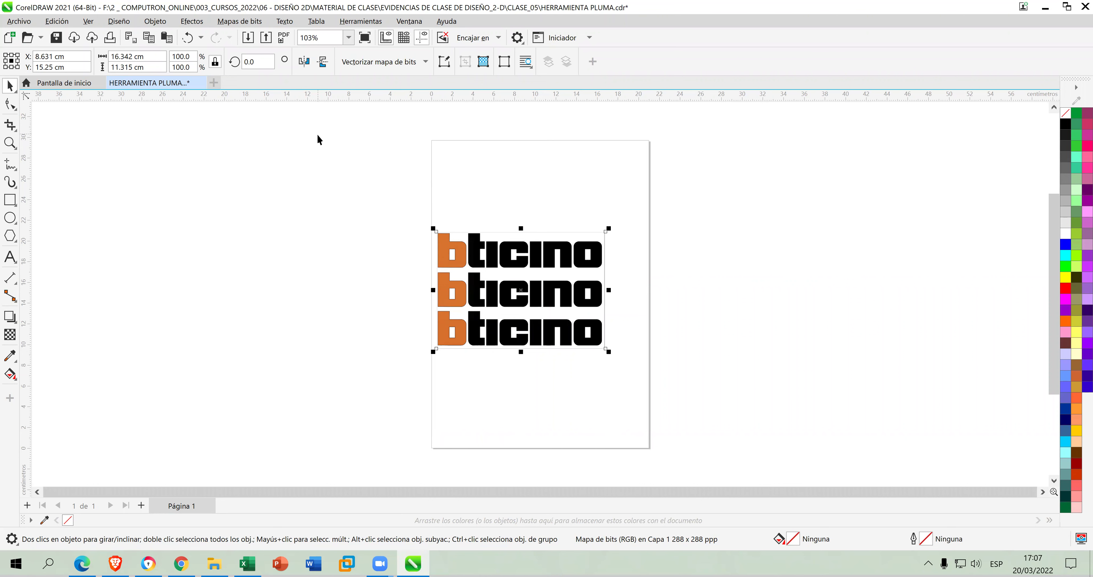
{"action": "left_click", "coordinate": [295, 136]}
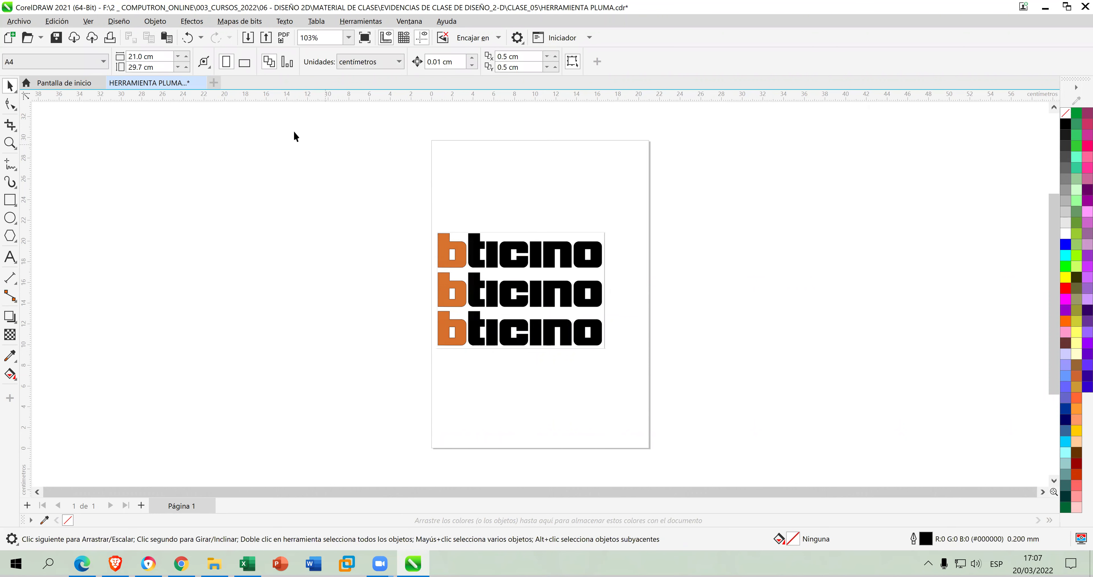
Switch the page to landscape, then enlarge the bticino image proportionally to about 28.8 × 20 cm and position it inside the page.
{"action": "left_click", "coordinate": [247, 67]}
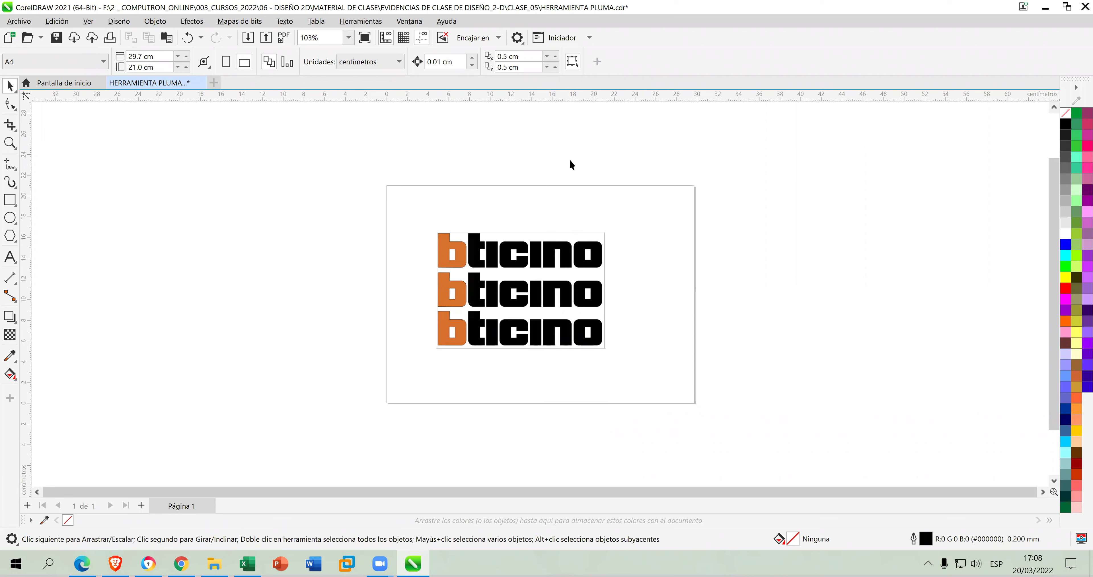
{"action": "left_click", "coordinate": [532, 257]}
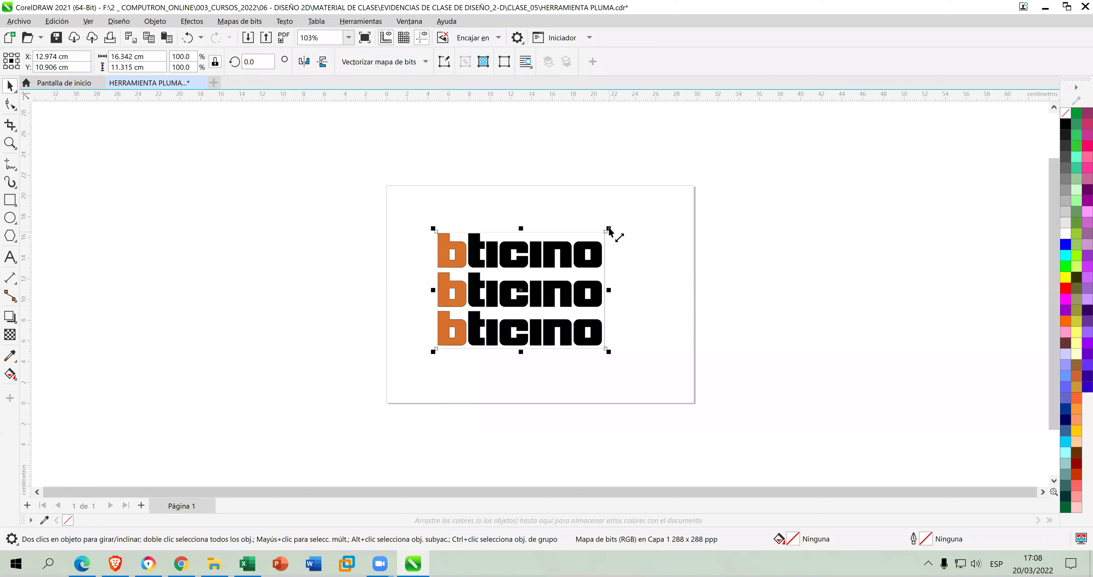
{"action": "left_click_drag", "start_coordinate": [625, 219], "coordinate": [651, 211]}
{"action": "left_click_drag", "start_coordinate": [621, 246], "coordinate": [619, 262]}
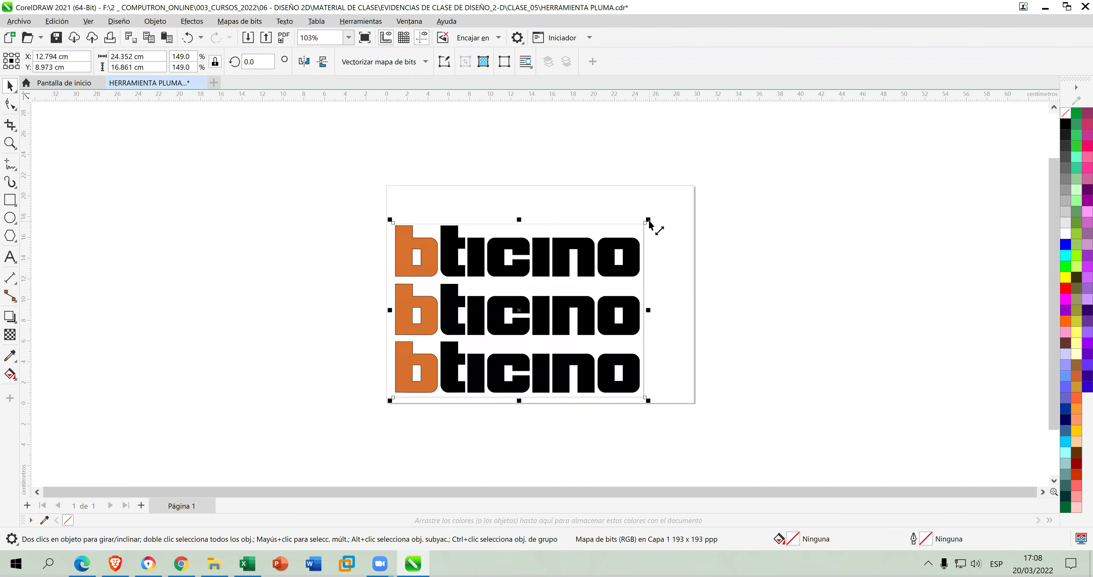
{"action": "left_click_drag", "start_coordinate": [667, 211], "coordinate": [703, 193]}
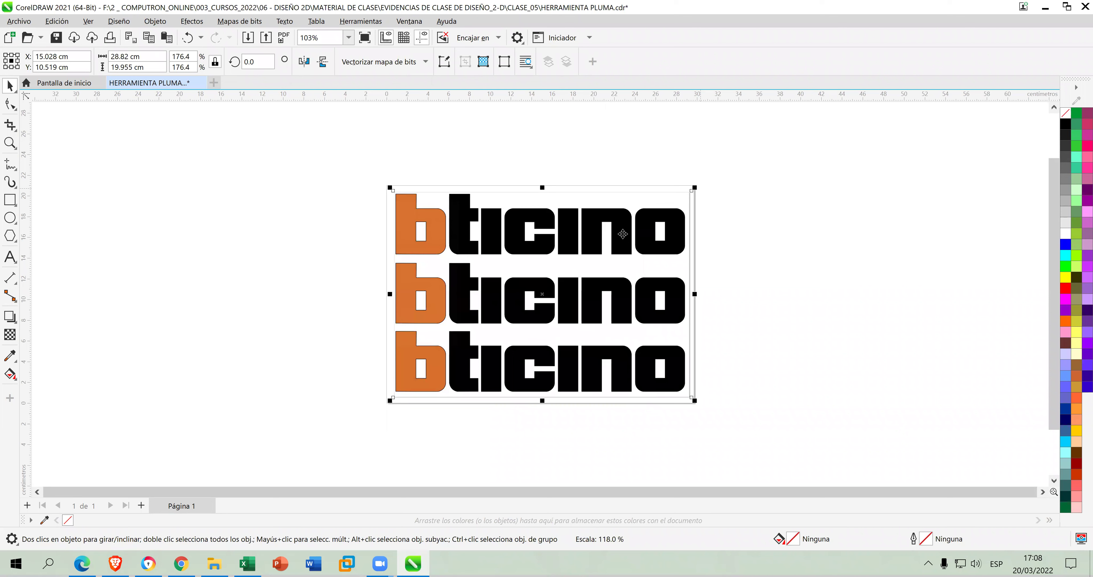
{"action": "left_click_drag", "start_coordinate": [621, 231], "coordinate": [619, 227]}
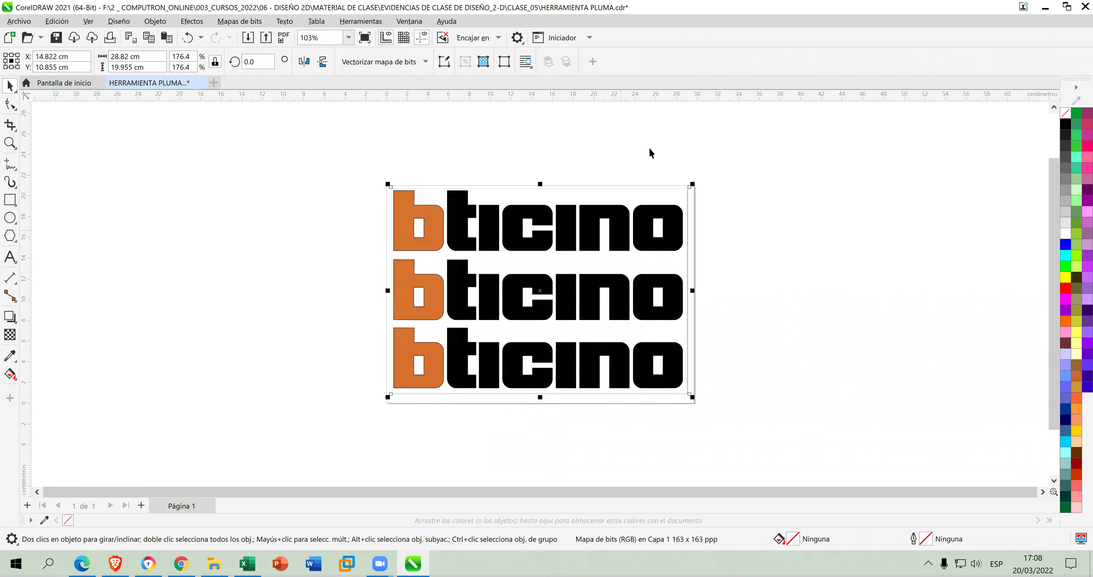
{"action": "left_click", "coordinate": [650, 149]}
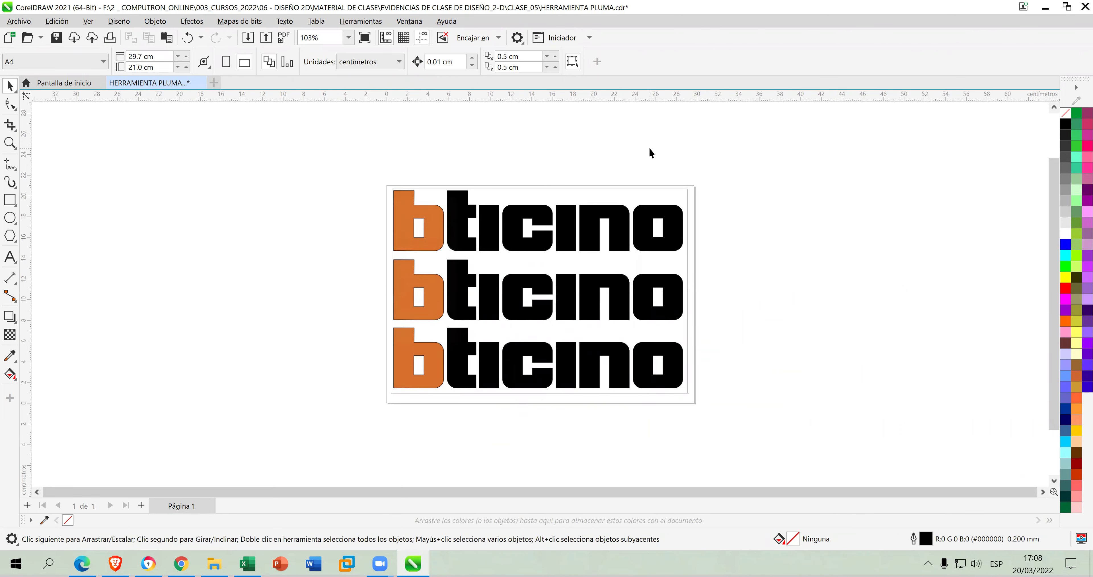
Lock the bticino bitmap in place on the page and deselect it.
{"action": "key", "text": "shift+F4"}
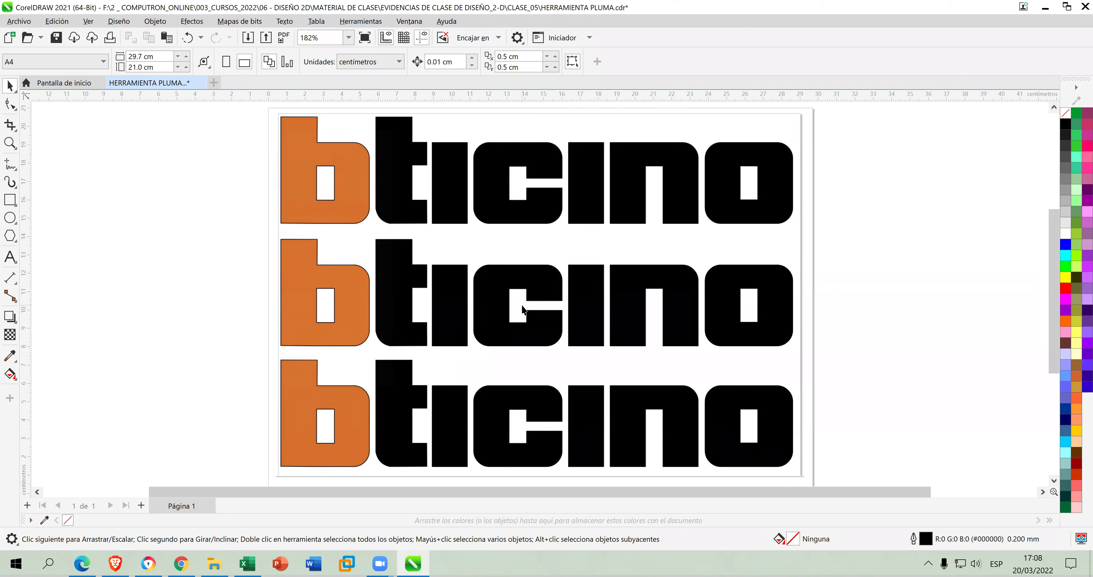
{"action": "right_click", "coordinate": [521, 219]}
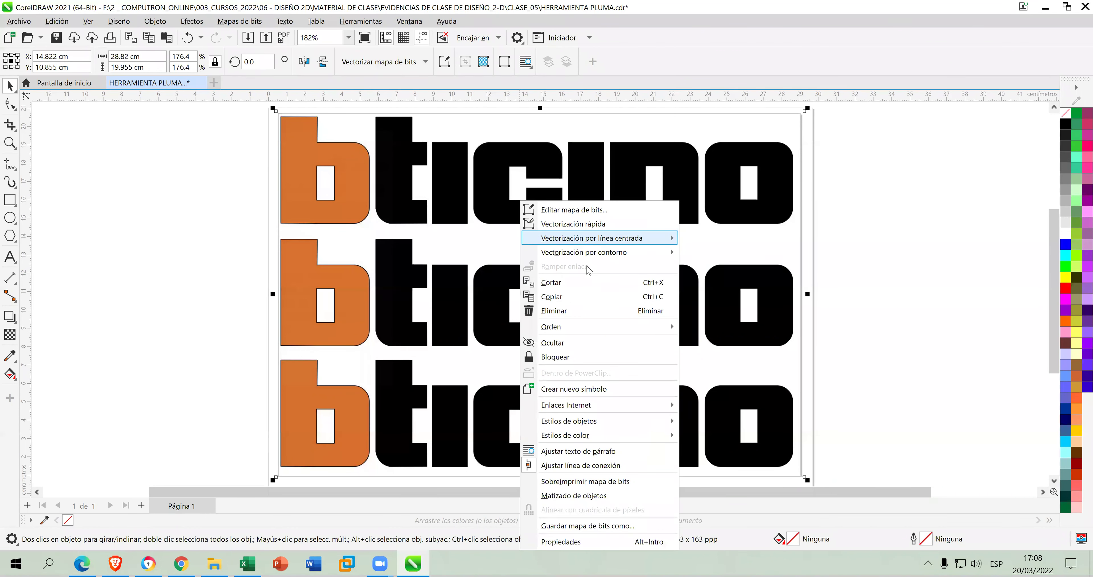
{"action": "left_click", "coordinate": [588, 360]}
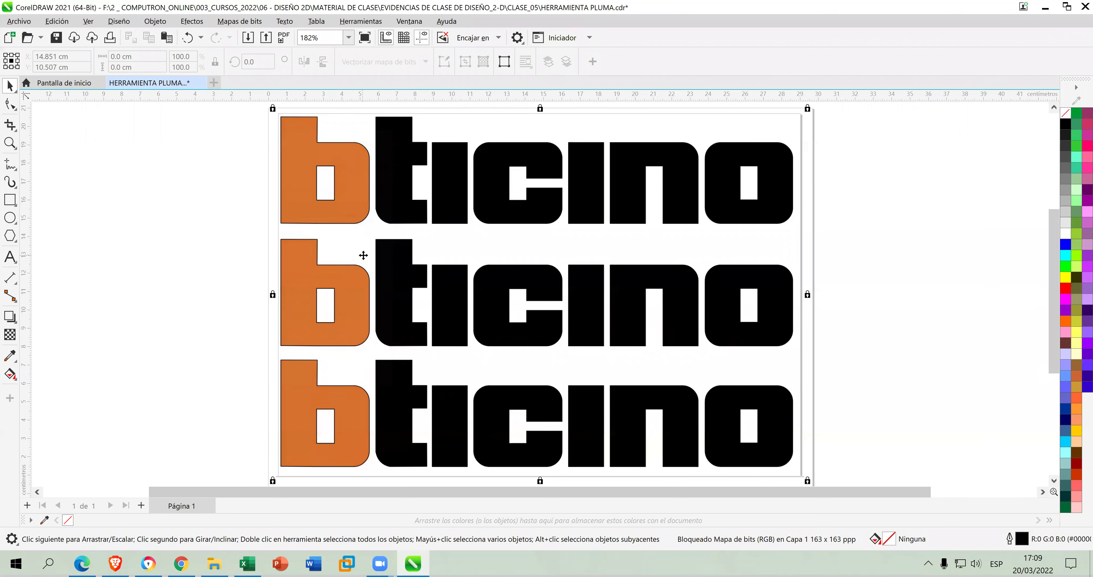
{"action": "left_click", "coordinate": [223, 225]}
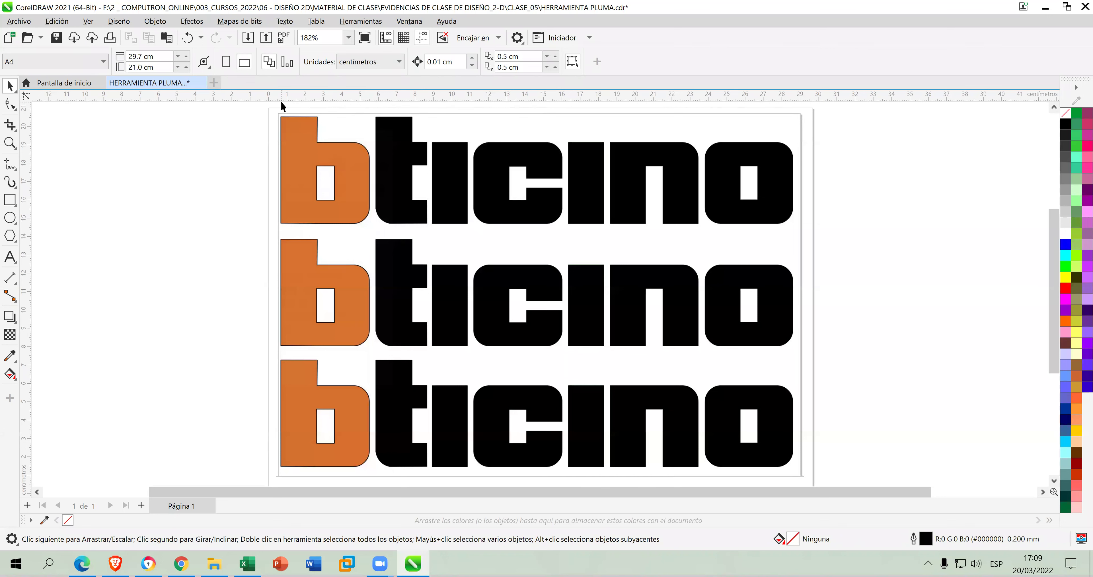
Draw a rectangle about 4.84 × 5.87 cm around the orange b of the first bticino logo.
{"action": "scroll", "coordinate": [475, 155], "scroll_direction": "up", "scroll_amount": 1}
{"action": "scroll", "coordinate": [609, 156], "scroll_direction": "up", "scroll_amount": 1}
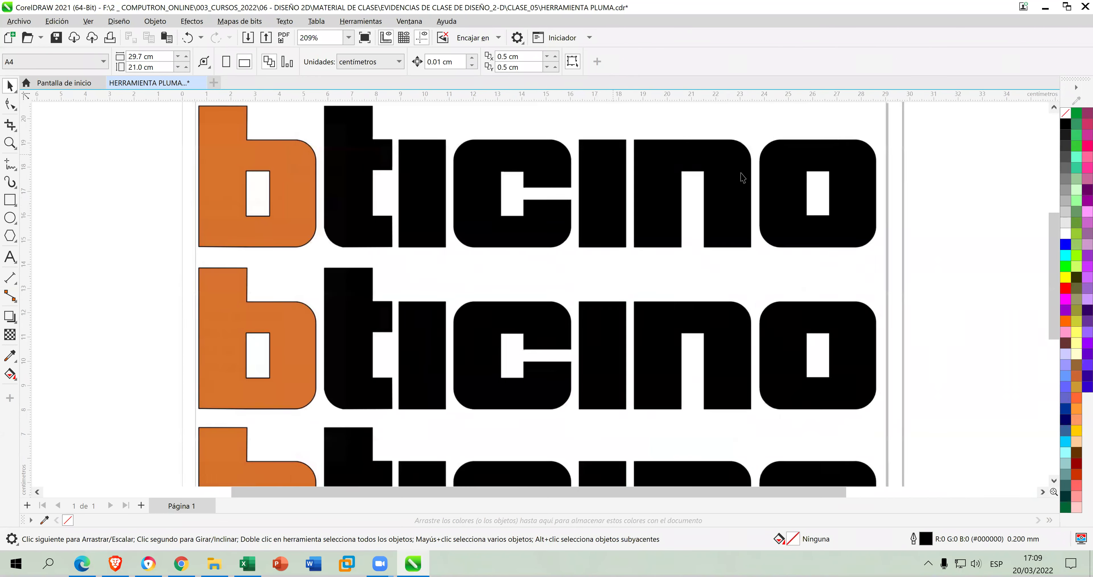
{"action": "left_click_drag", "start_coordinate": [1054, 215], "coordinate": [1059, 183]}
{"action": "scroll", "coordinate": [668, 260], "scroll_direction": "up", "scroll_amount": 1}
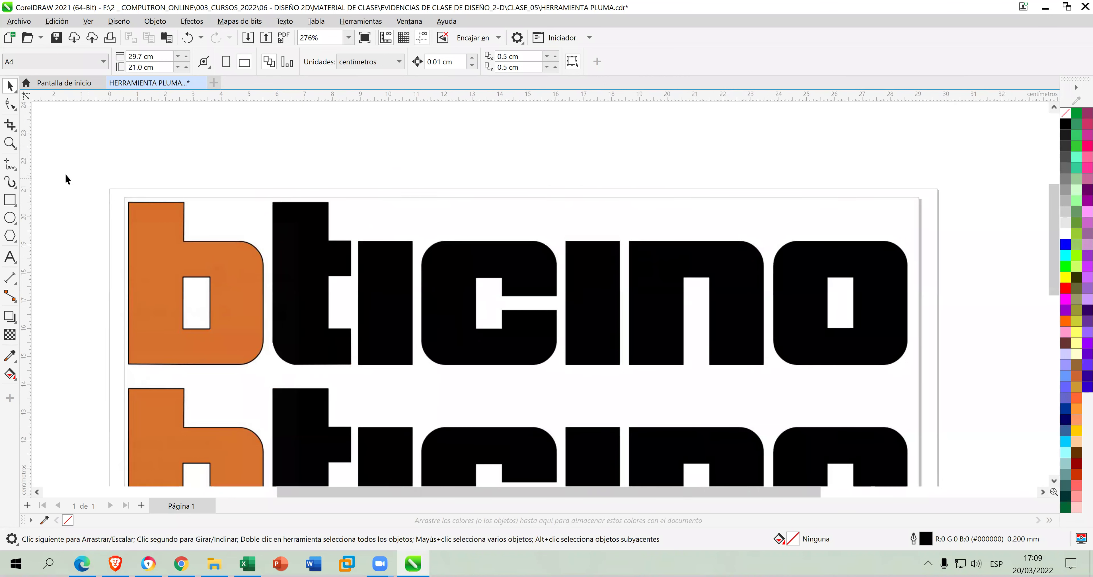
{"action": "left_click", "coordinate": [11, 199]}
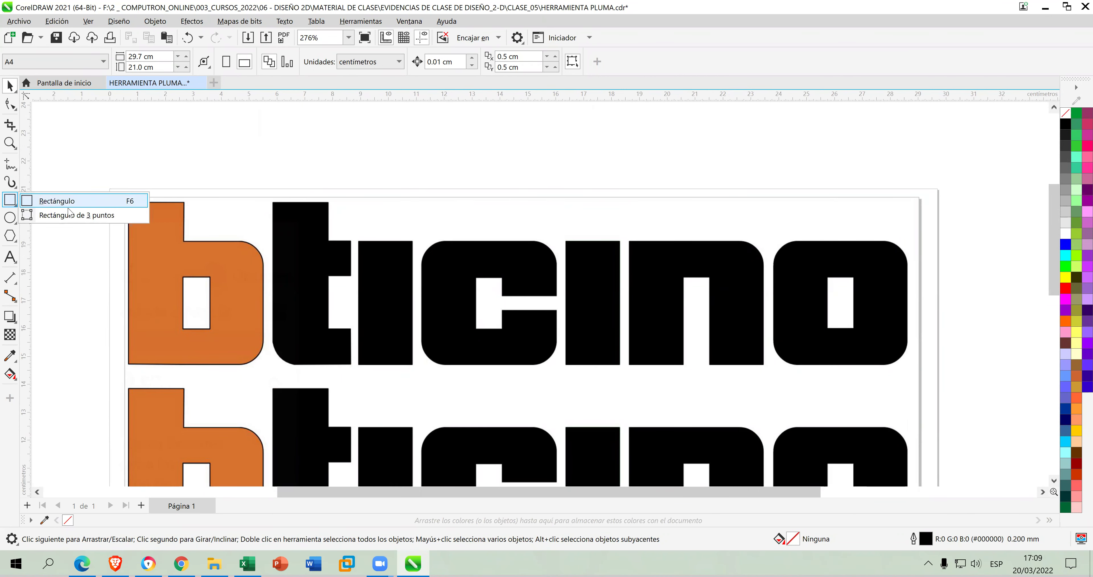
{"action": "left_click", "coordinate": [114, 202]}
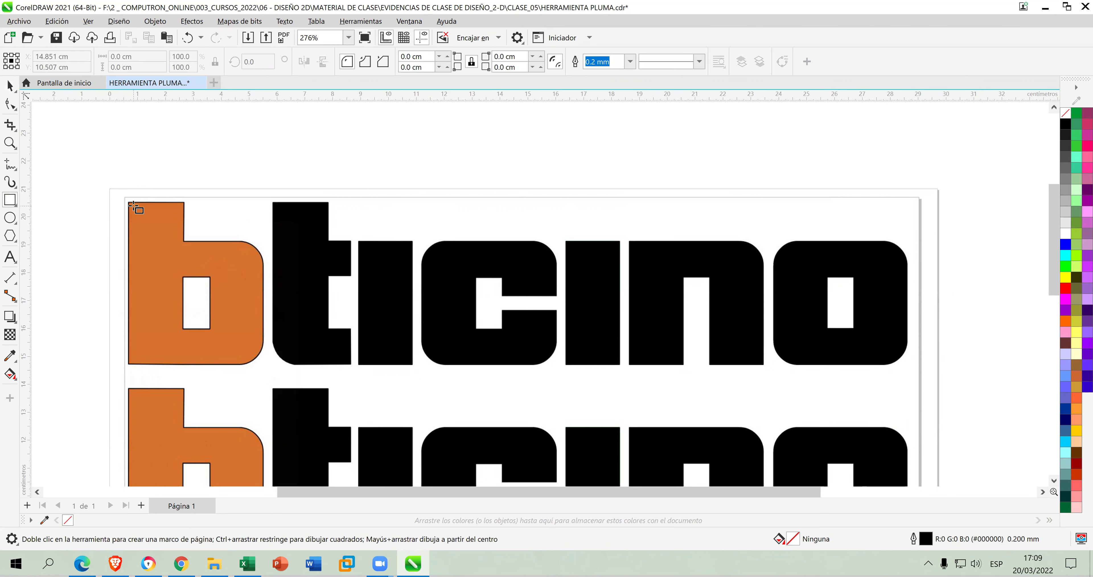
{"action": "left_click_drag", "start_coordinate": [128, 199], "coordinate": [264, 365]}
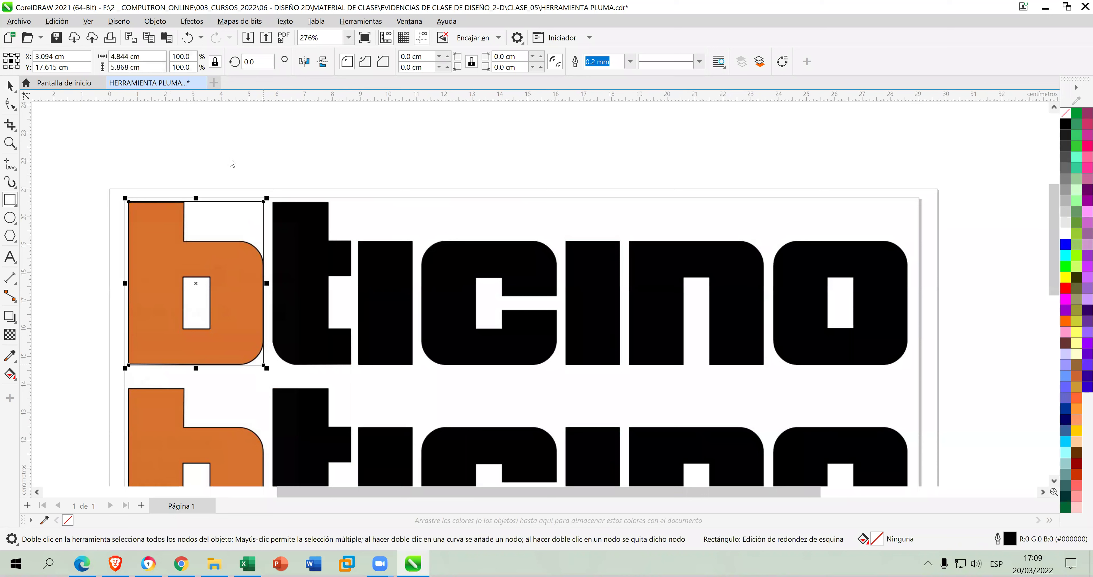
Set the size of the rectangle around the b to 4.9 cm wide and 5.9 cm high.
{"action": "left_click_drag", "start_coordinate": [151, 55], "coordinate": [116, 55]}
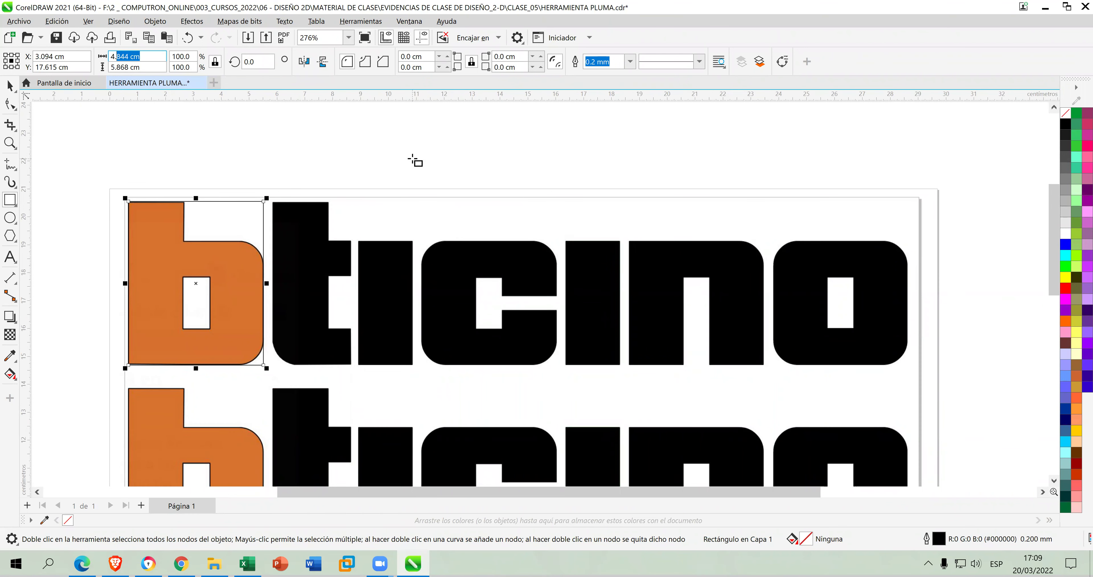
{"action": "type", "text": ".9"}
{"action": "left_click_drag", "start_coordinate": [154, 66], "coordinate": [117, 67]}
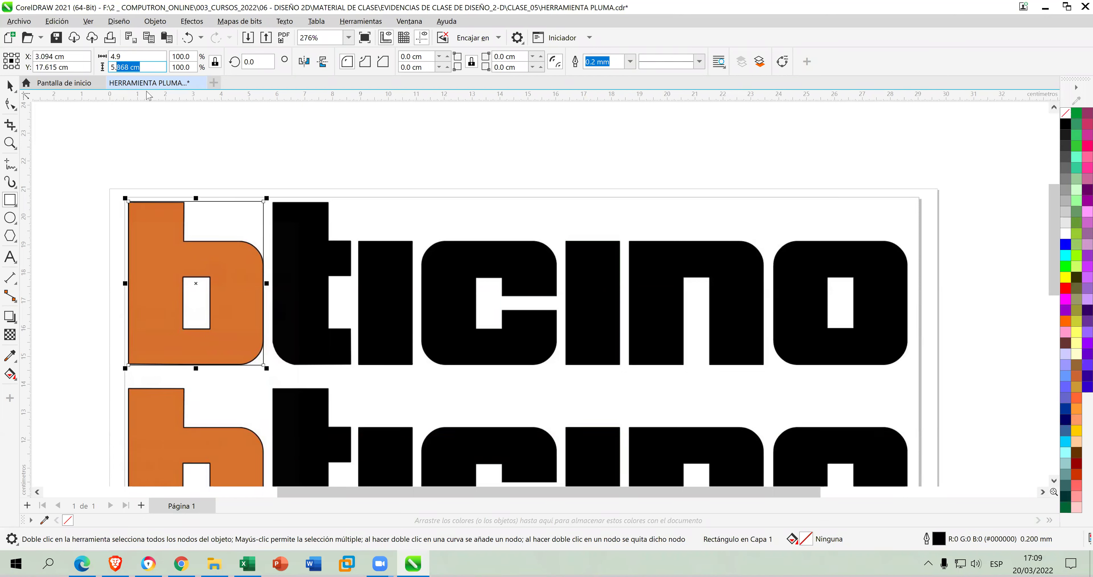
{"action": "type", "text": "9"}
{"action": "key", "text": "Return"}
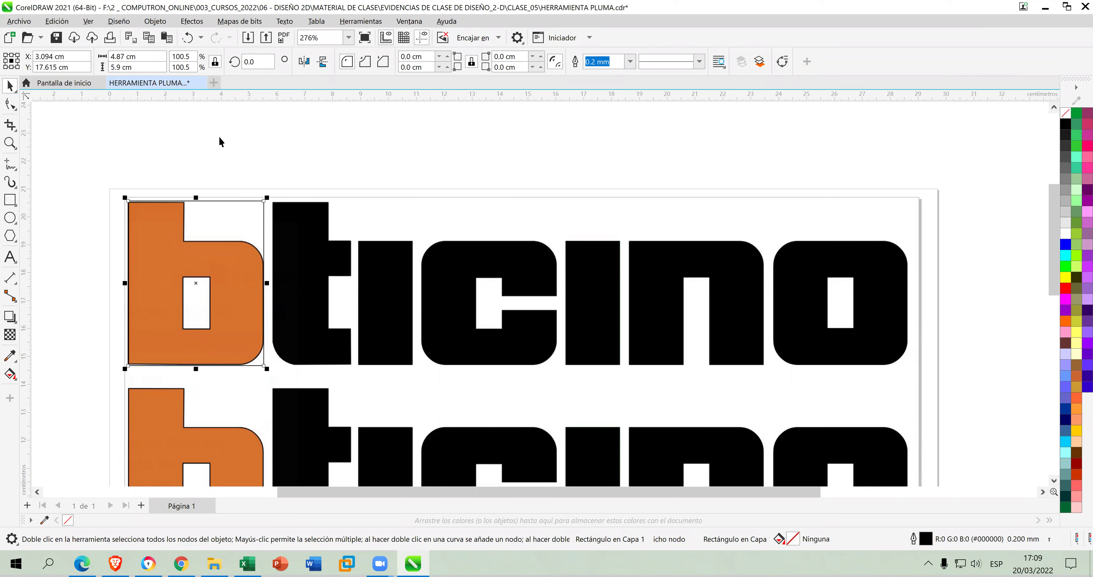
Reselect the rectangle around the b and nudge it 0.01 cm up and 0.01 cm to the right.
{"action": "left_click", "coordinate": [215, 182]}
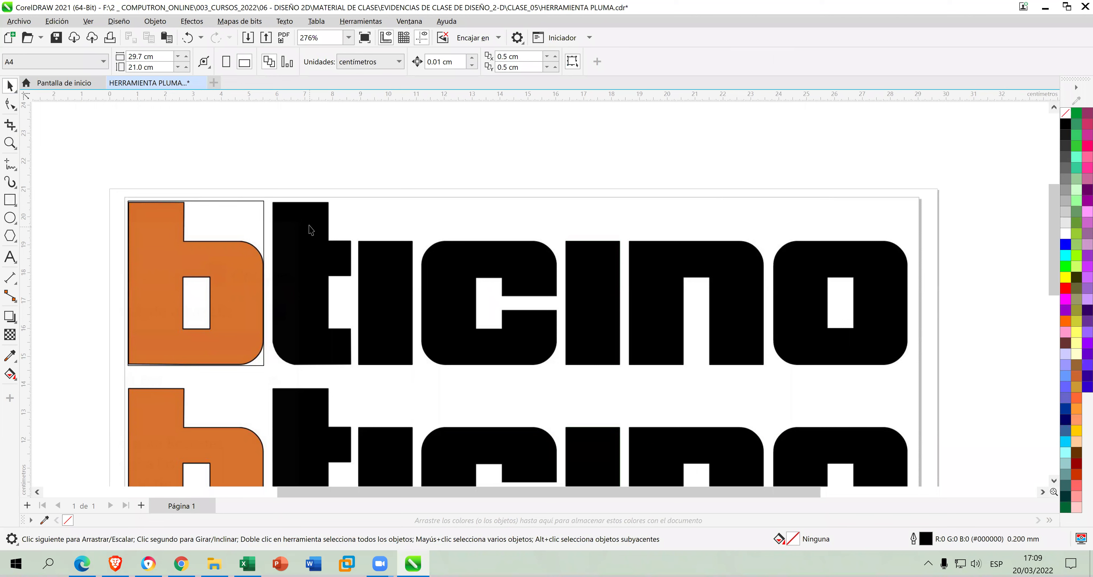
{"action": "left_click", "coordinate": [253, 225]}
{"action": "key", "text": "Up"}
{"action": "key", "text": "Right"}
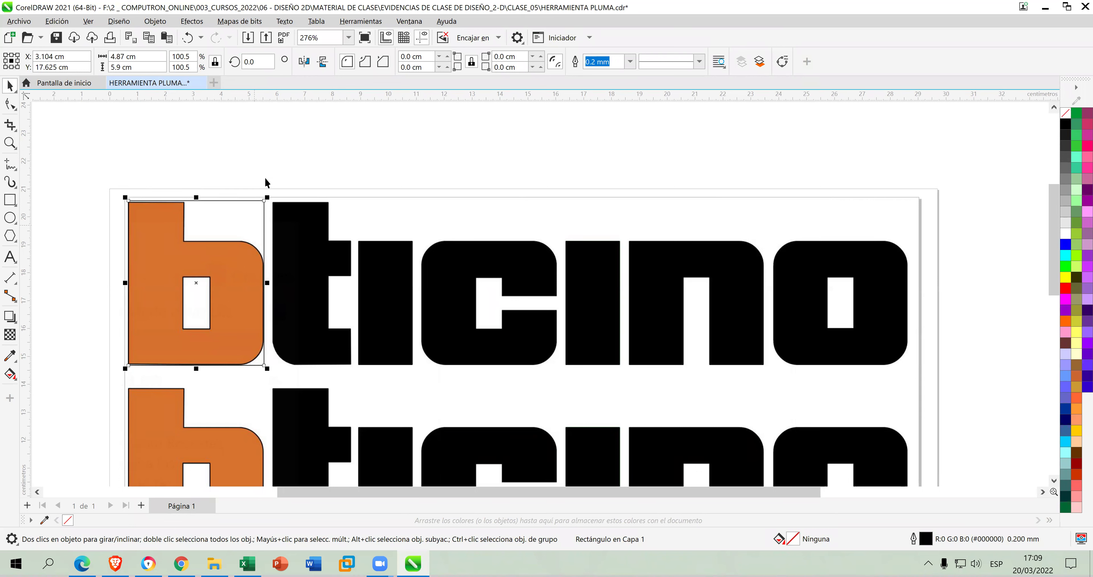
Try setting the b rectangle's width to 4.9 cm and its height to 5.9 cm with the proportions locked.
{"action": "key", "text": "space"}
{"action": "key", "text": "space"}
{"action": "left_click_drag", "start_coordinate": [138, 56], "coordinate": [117, 56]}
{"action": "type", "text": "9"}
{"action": "key", "text": "Return"}
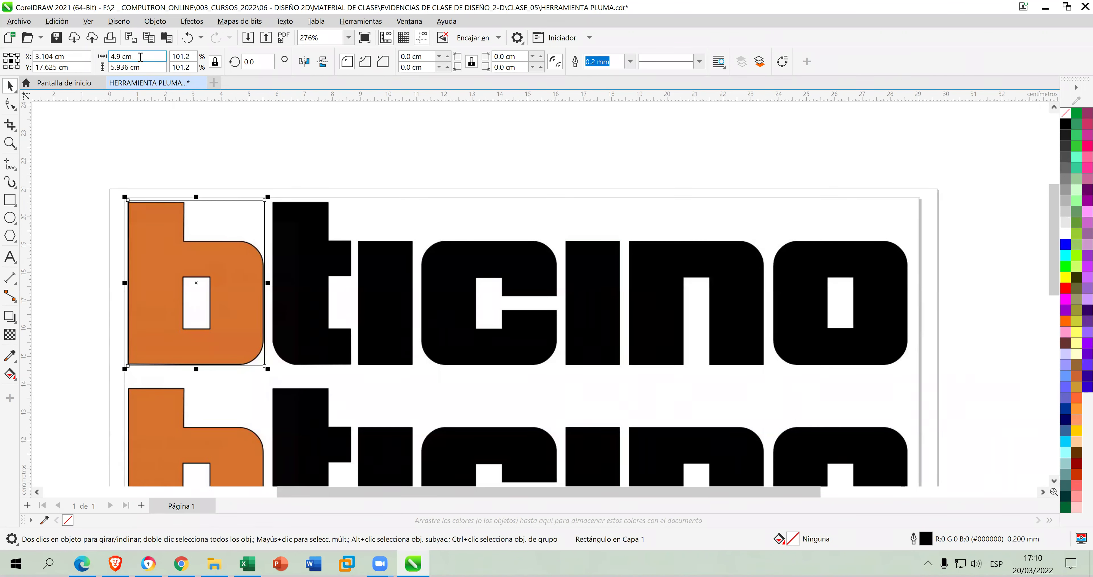
{"action": "left_click_drag", "start_coordinate": [140, 55], "coordinate": [115, 56]}
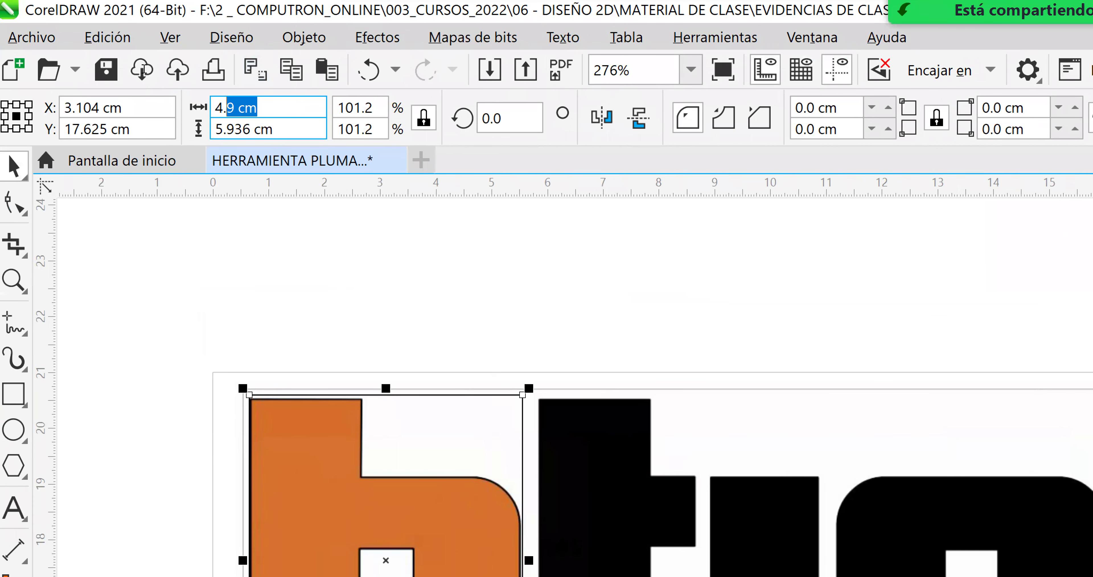
{"action": "mouse_move", "coordinate": [274, 129]}
{"action": "left_mouse_down"}
{"action": "mouse_move", "coordinate": [226, 129]}
{"action": "mouse_move", "coordinate": [235, 129]}
{"action": "left_mouse_up"}
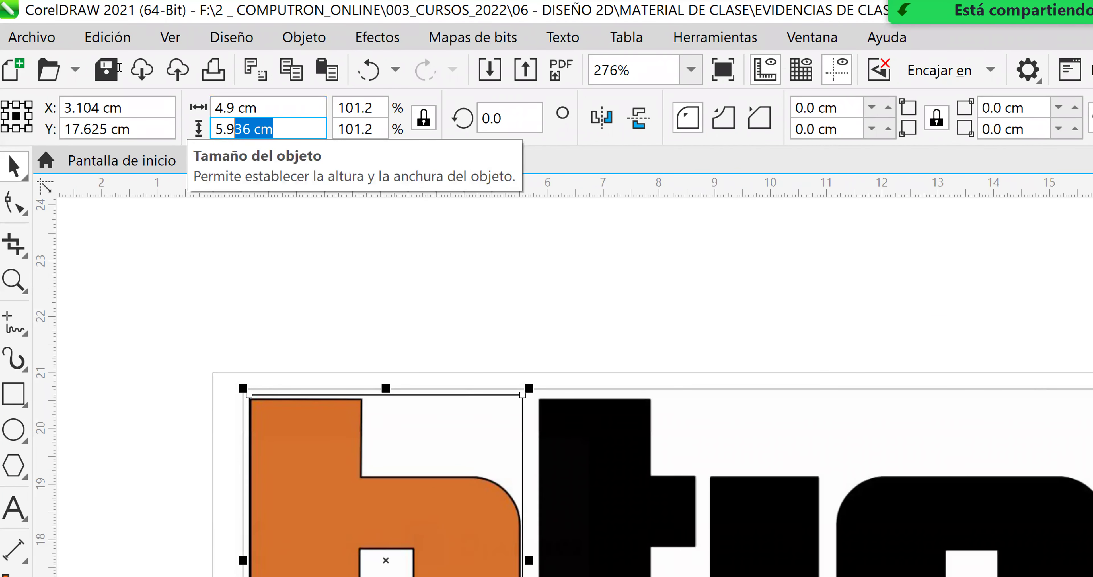
{"action": "key", "text": "BackSpace"}
{"action": "key", "text": "Return"}
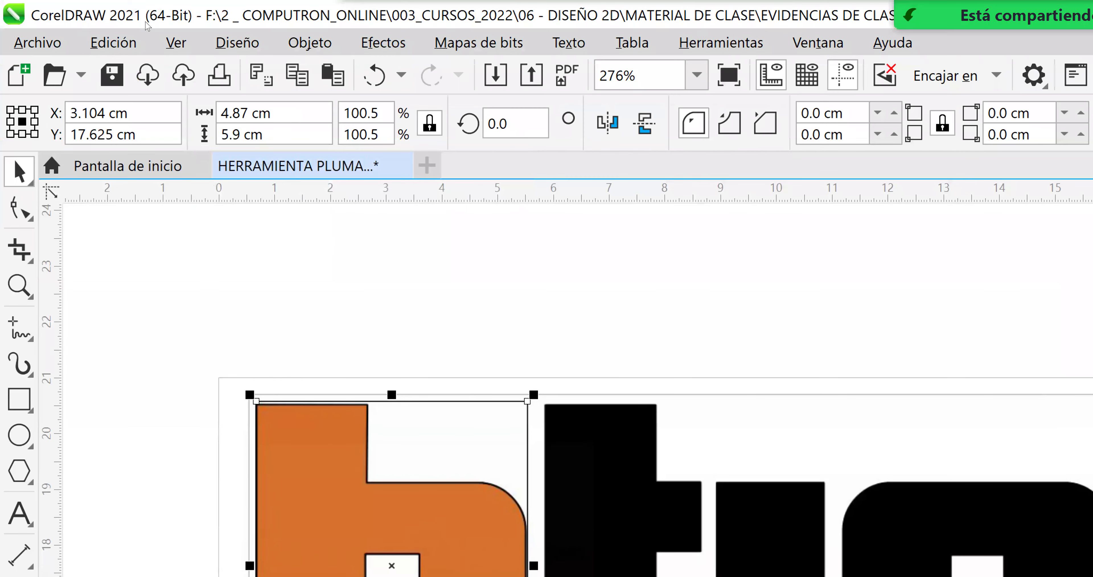
Unlock the proportions of the b rectangle and set its width to 4.9 cm independently of its height.
{"action": "key", "text": "Tab"}
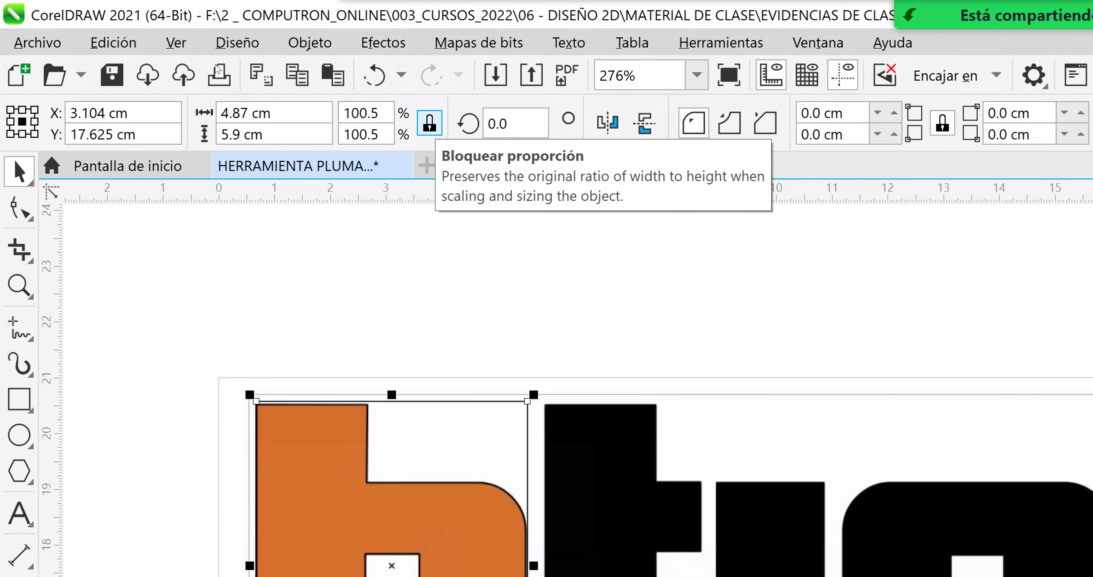
{"action": "left_click", "coordinate": [430, 123]}
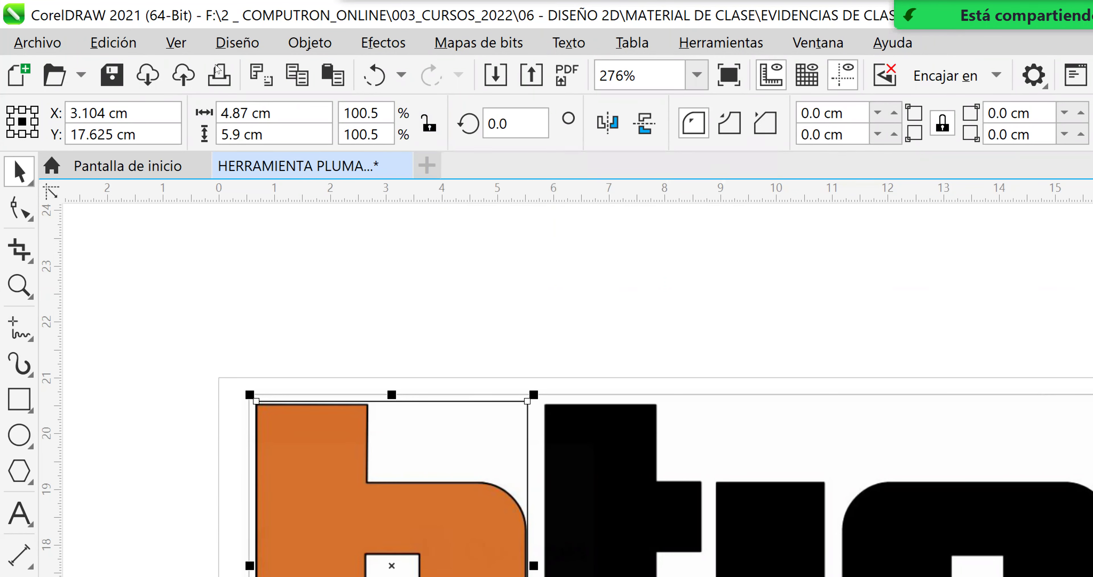
{"action": "key", "text": "Tab"}
{"action": "key", "text": "shift+Left"}
{"action": "key", "text": "shift+Left"}
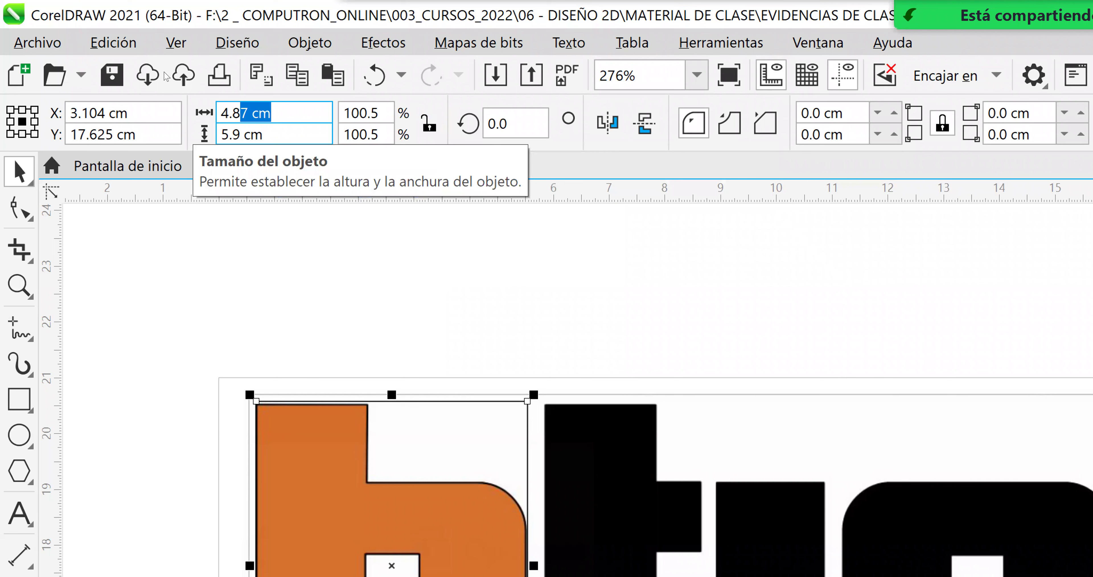
{"action": "key", "text": "BackSpace"}
{"action": "key", "text": "BackSpace"}
{"action": "type", "text": "9"}
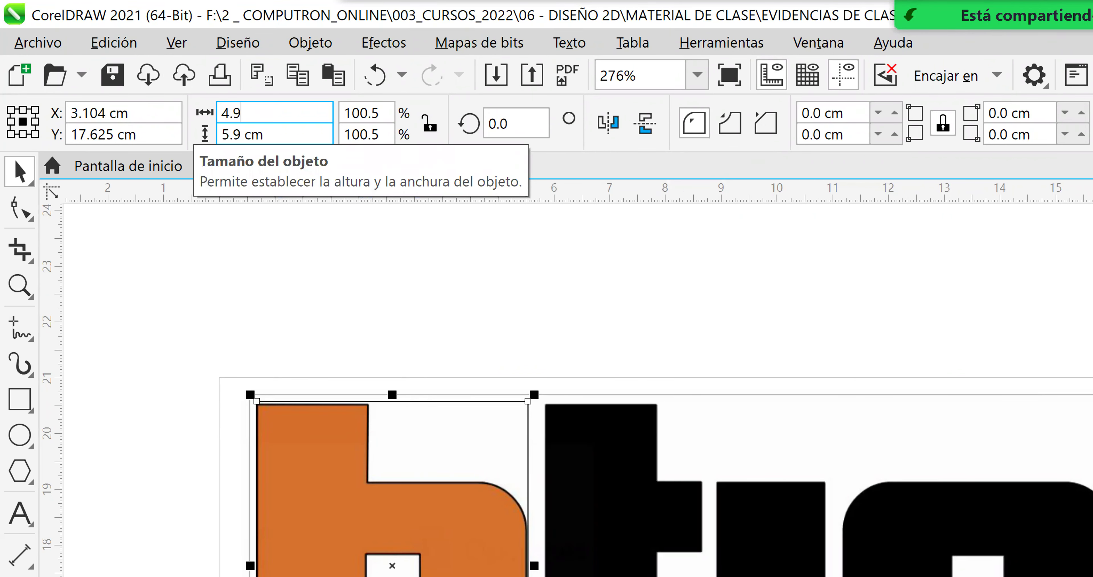
{"action": "key", "text": "Return"}
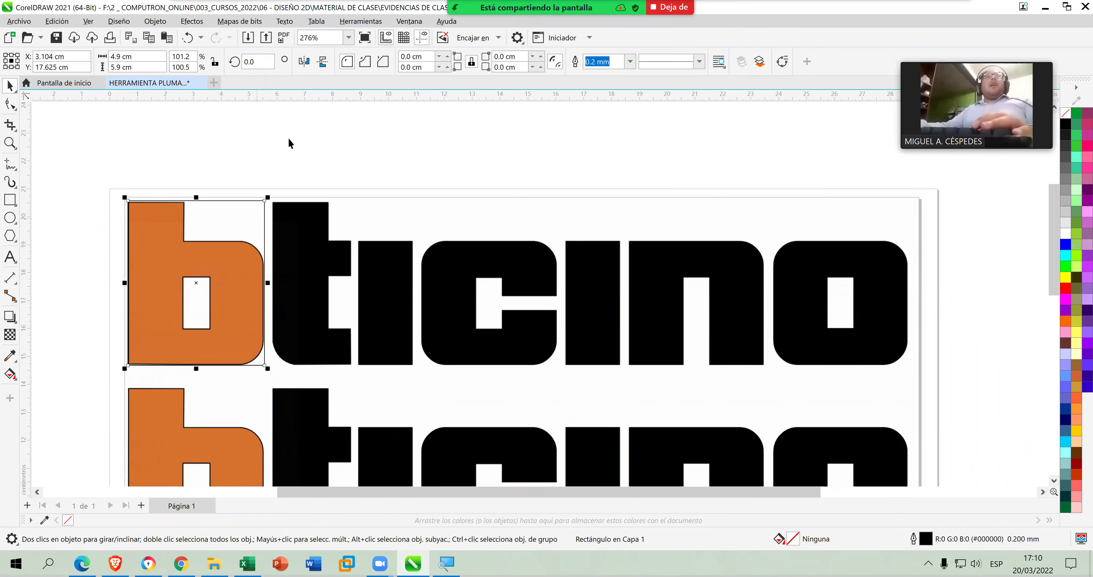
Nudge the b rectangle 0.02 cm up and 0.03 cm to the right.
{"action": "key", "text": "Up"}
{"action": "key", "text": "Up"}
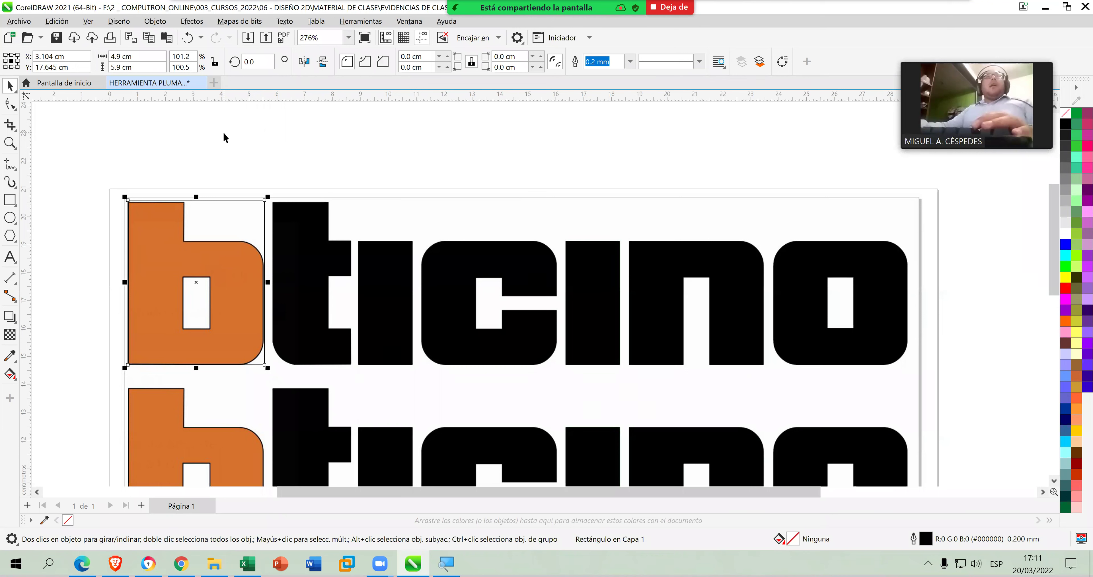
{"action": "key", "text": "Right"}
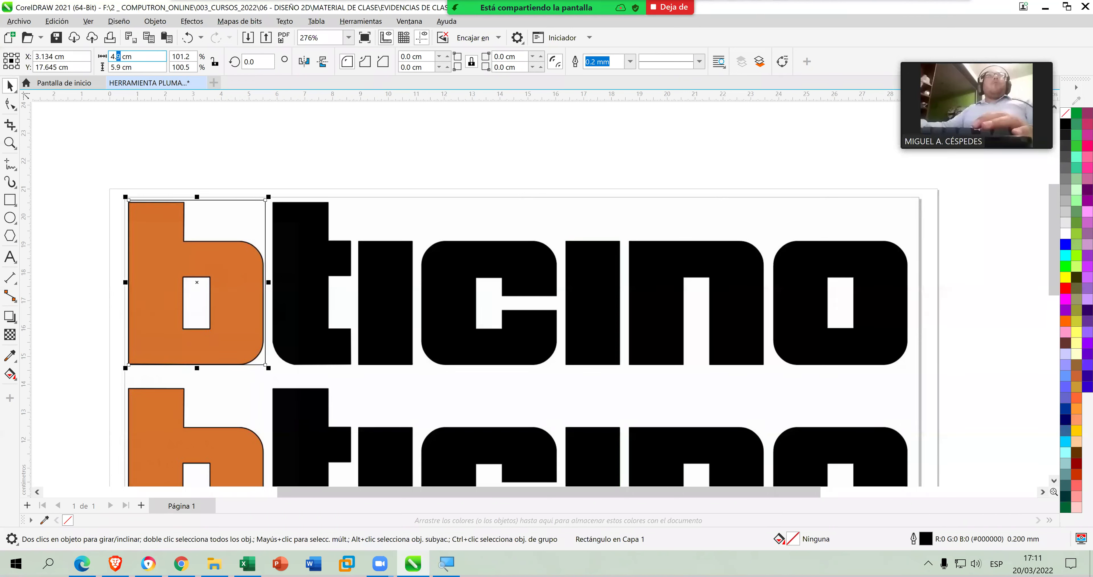
Resize the b rectangle to 4.8 cm wide and 5.8 cm high.
{"action": "type", "text": "8"}
{"action": "left_click", "coordinate": [120, 67]}
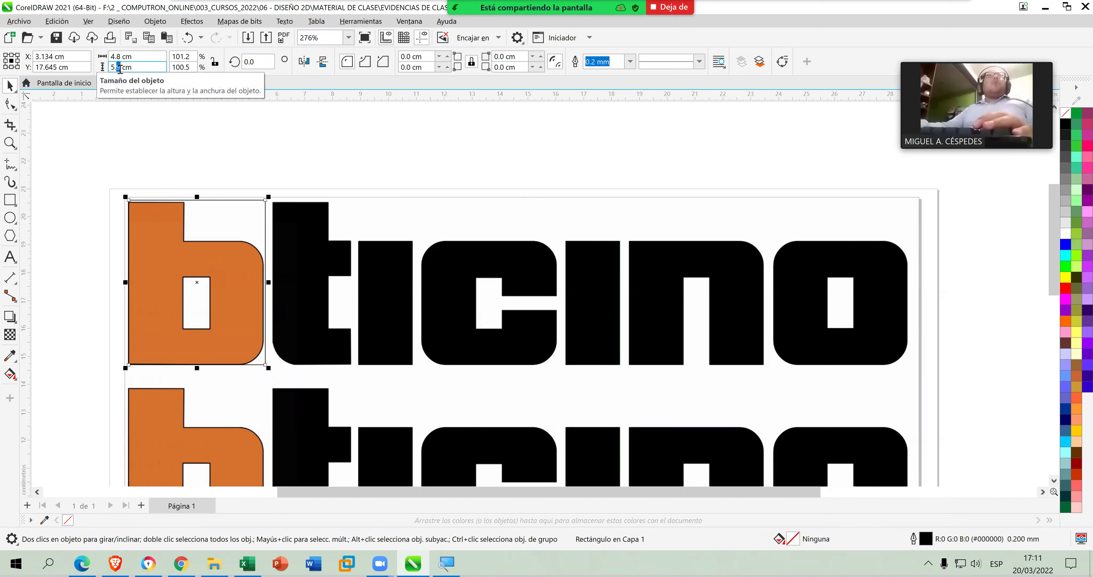
{"action": "left_click_drag", "start_coordinate": [119, 67], "coordinate": [120, 67]}
{"action": "type", "text": "8"}
{"action": "key", "text": "Return"}
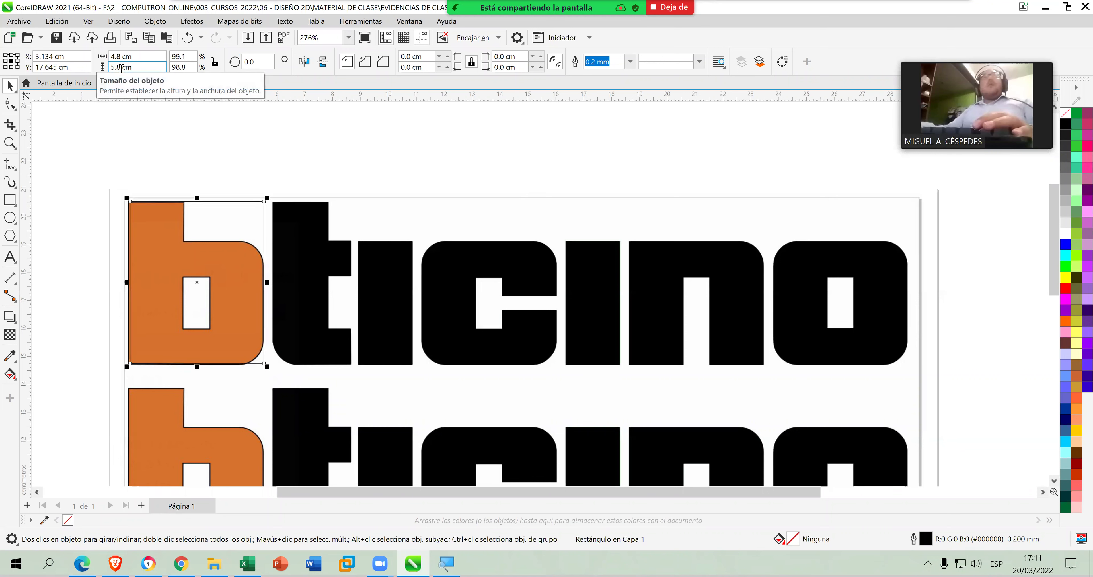
Nudge the b rectangle 0.06 cm to the left and 0.02 cm down to fit the letter.
{"action": "key", "text": "Left"}
{"action": "key", "text": "Left"}
{"action": "key", "text": "Left"}
{"action": "key", "text": "Down"}
{"action": "key", "text": "Left"}
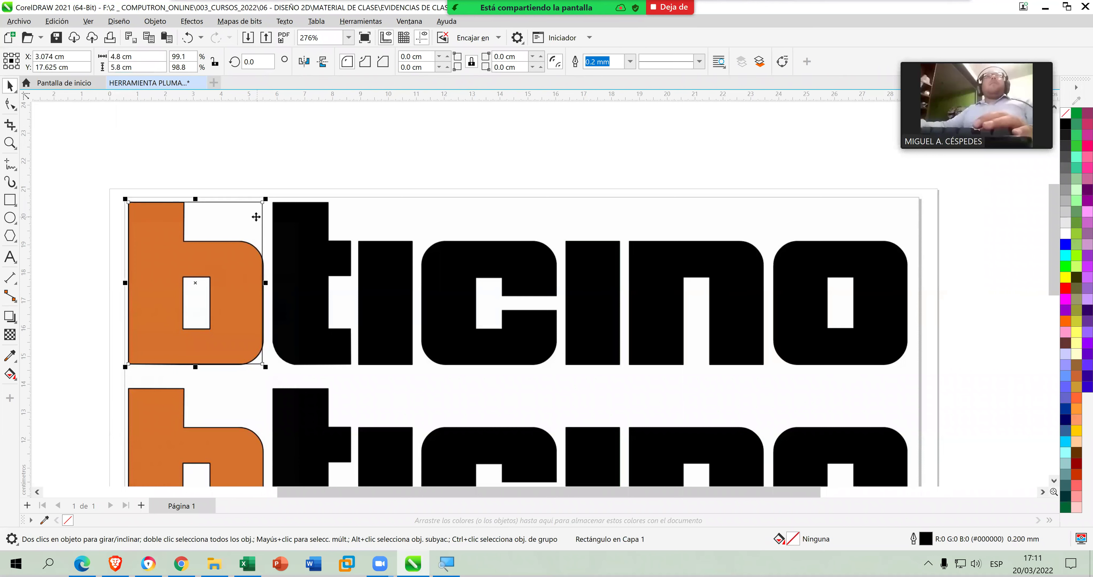
Copy the b rectangle onto the c, n and o of the first logo, and save the document.
{"action": "left_click_drag", "start_coordinate": [254, 216], "coordinate": [886, 222]}
{"action": "left_click", "coordinate": [763, 162]}
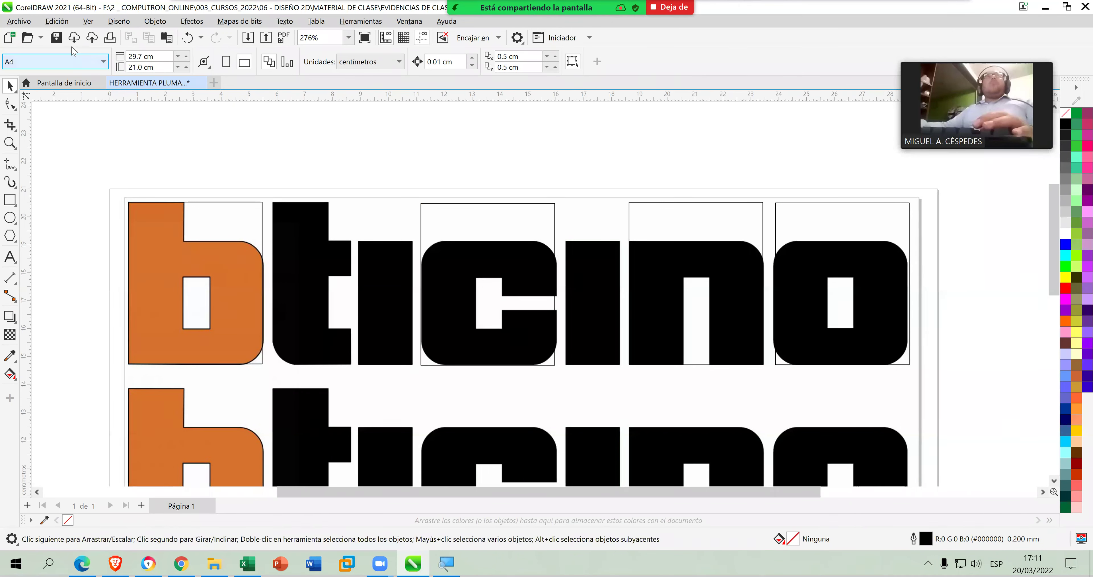
{"action": "left_click", "coordinate": [57, 37]}
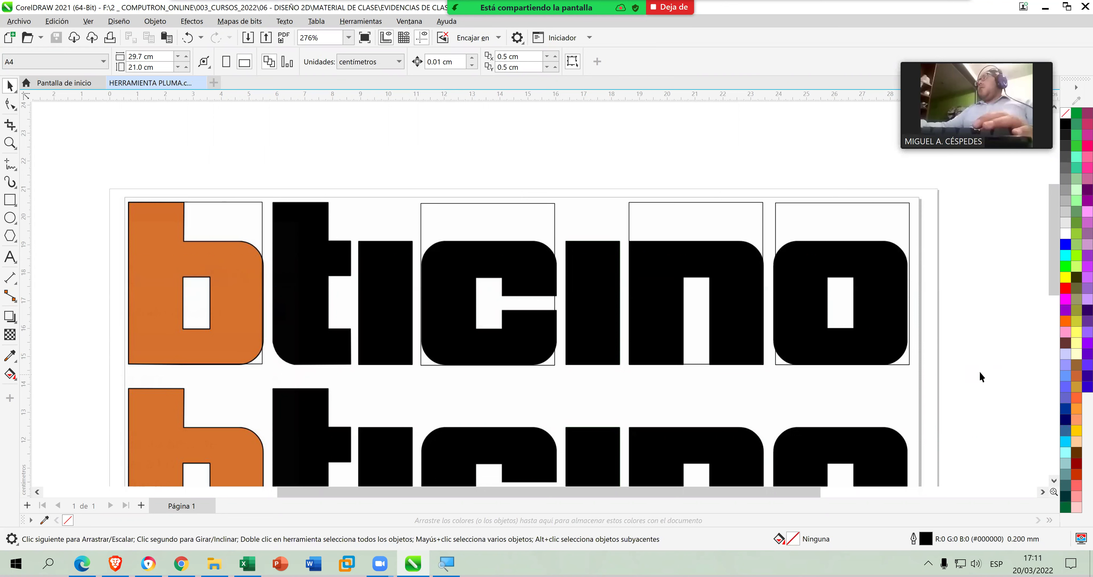
Select the four letter rectangles and align their bottom edges with Align and Distribute, then collapse its docker.
{"action": "left_click_drag", "start_coordinate": [933, 379], "coordinate": [52, 142]}
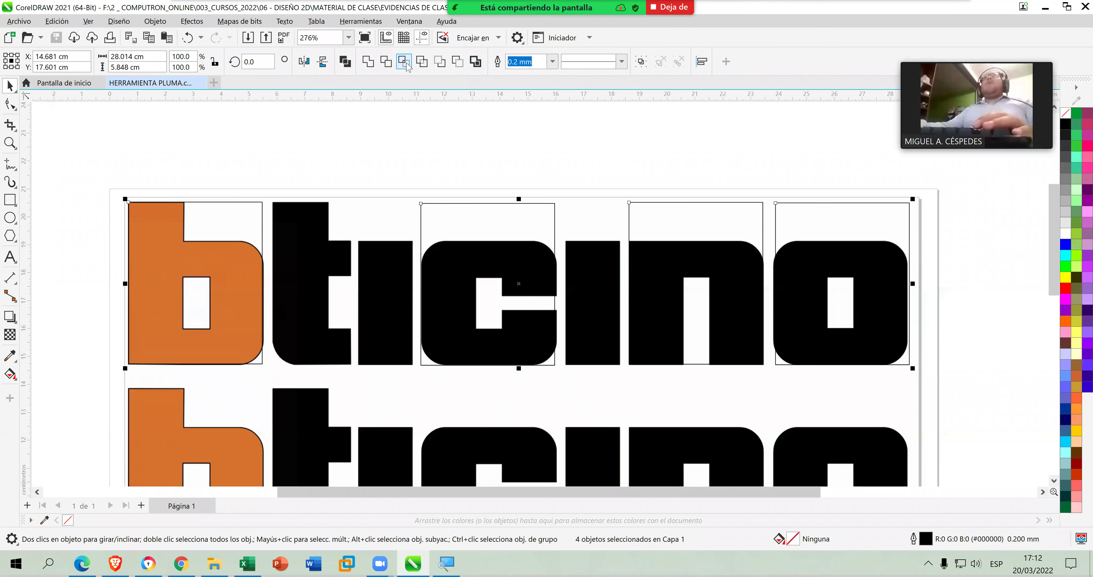
{"action": "left_click", "coordinate": [406, 21]}
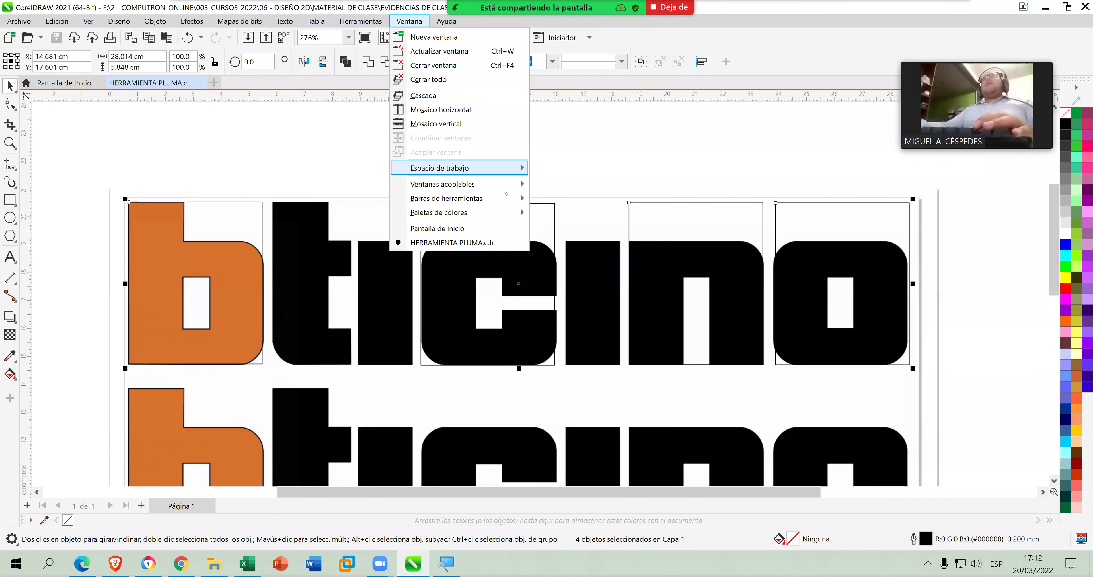
{"action": "mouse_move", "coordinate": [510, 185]}
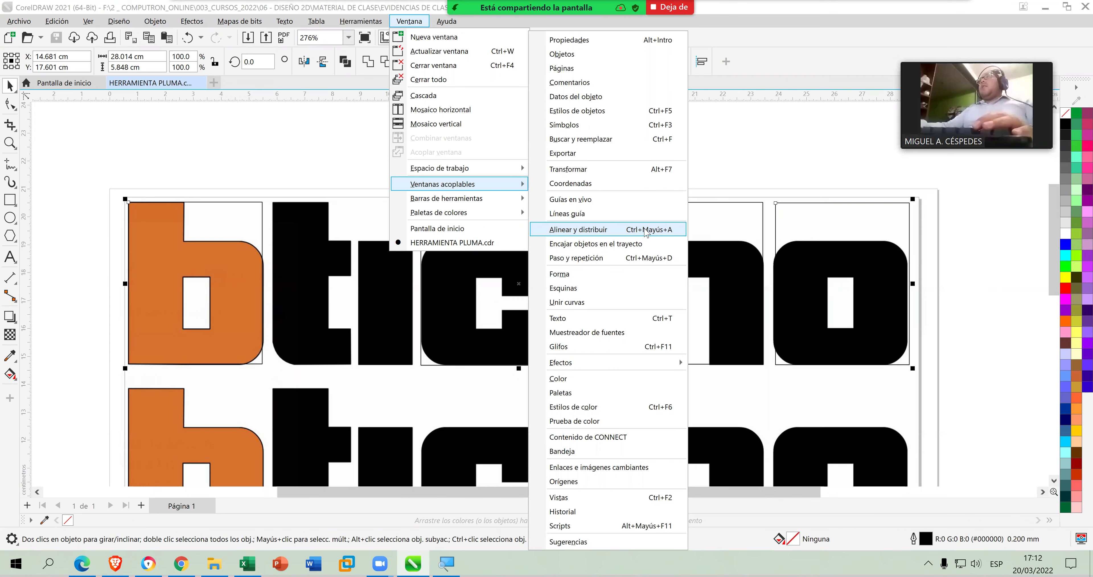
{"action": "key", "text": "Return"}
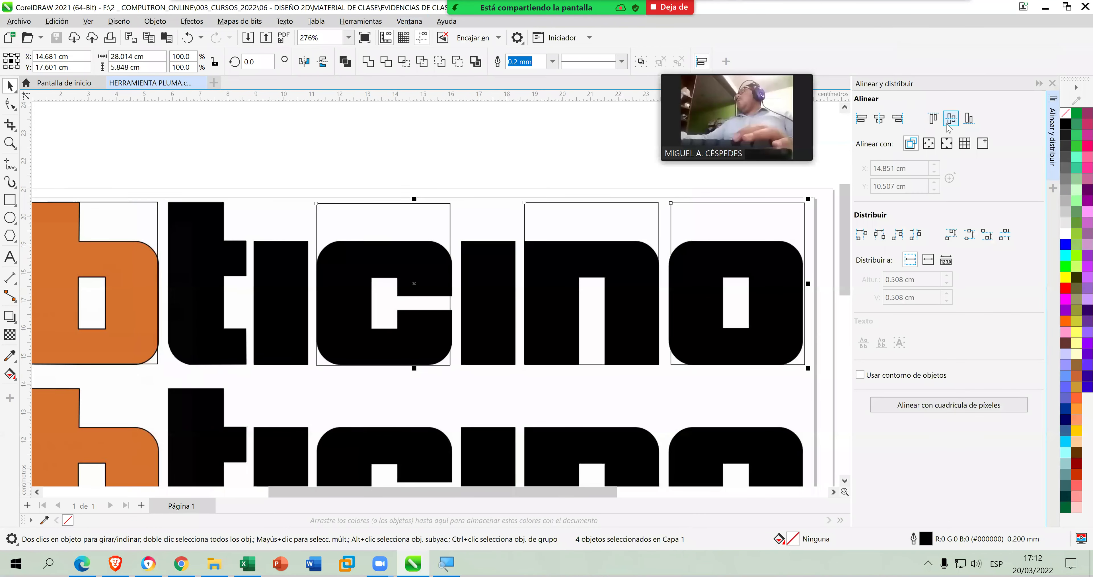
{"action": "left_click", "coordinate": [973, 124]}
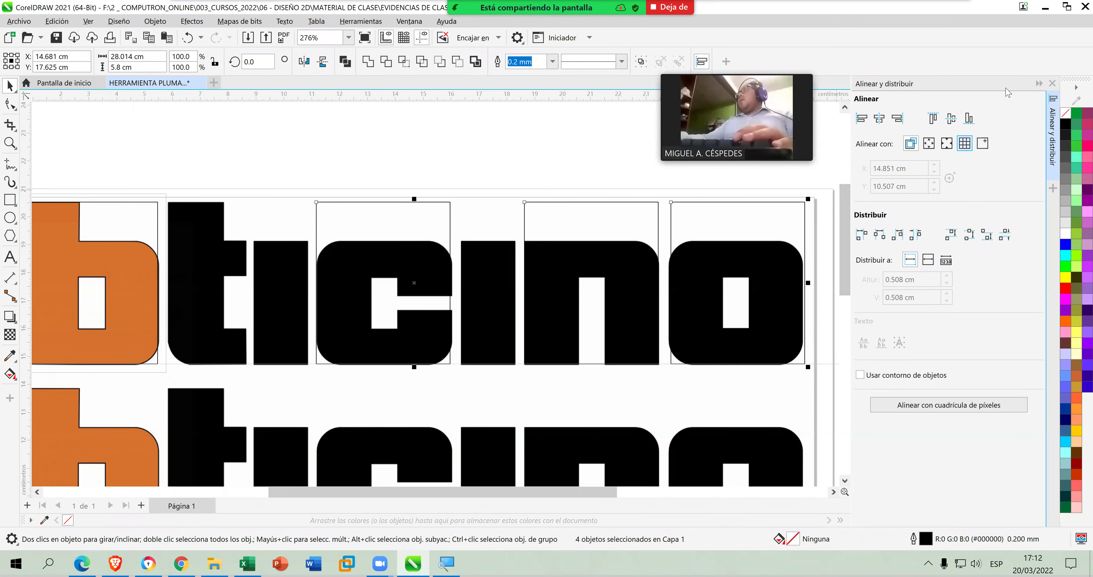
{"action": "left_click", "coordinate": [1037, 85]}
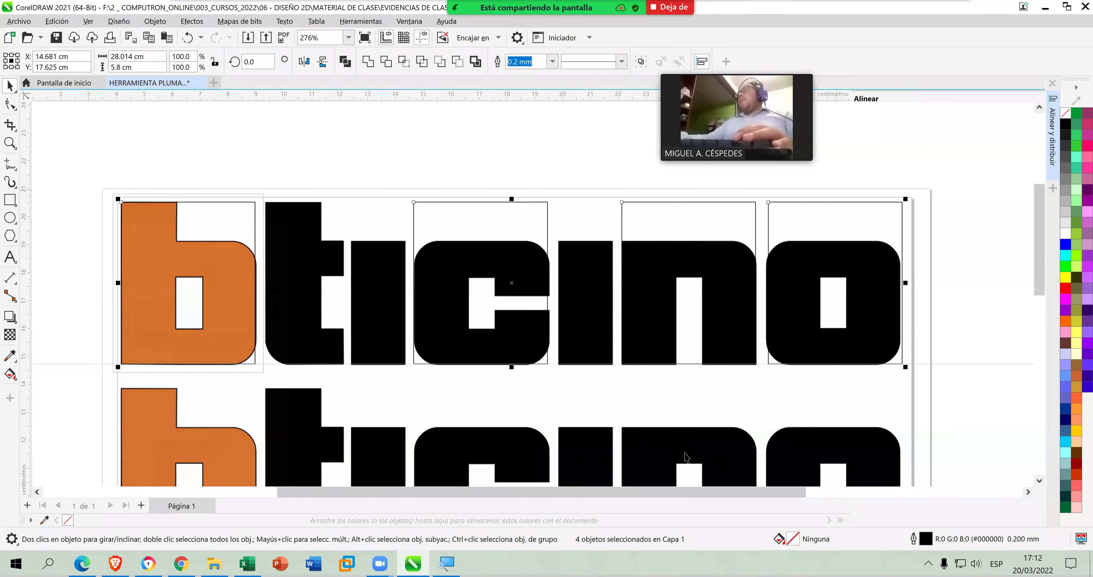
Give the four rectangles a bright green outline, nudge them 0.02 cm down and deselect them.
{"action": "left_click_drag", "start_coordinate": [591, 497], "coordinate": [588, 497]}
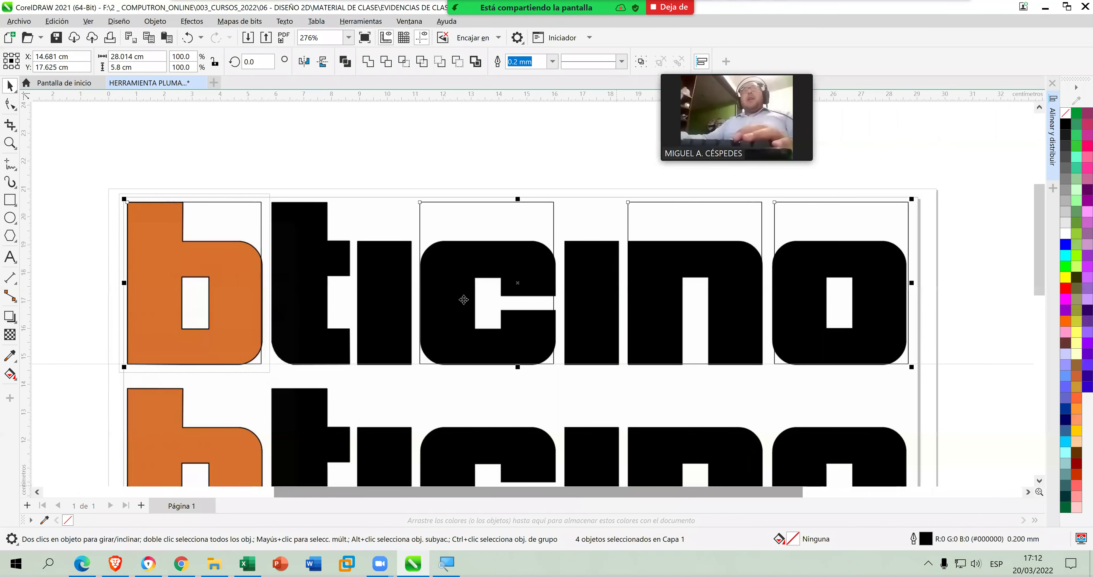
{"action": "left_click_drag", "start_coordinate": [70, 158], "coordinate": [966, 374]}
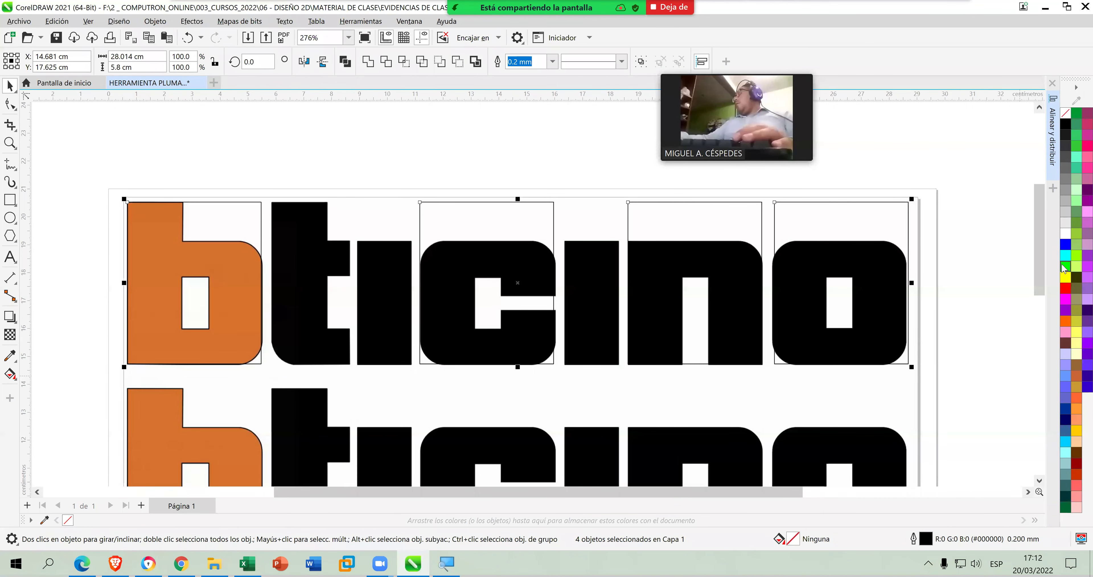
{"action": "right_click", "coordinate": [1064, 268]}
{"action": "left_click", "coordinate": [1040, 278]}
{"action": "key", "text": "Down"}
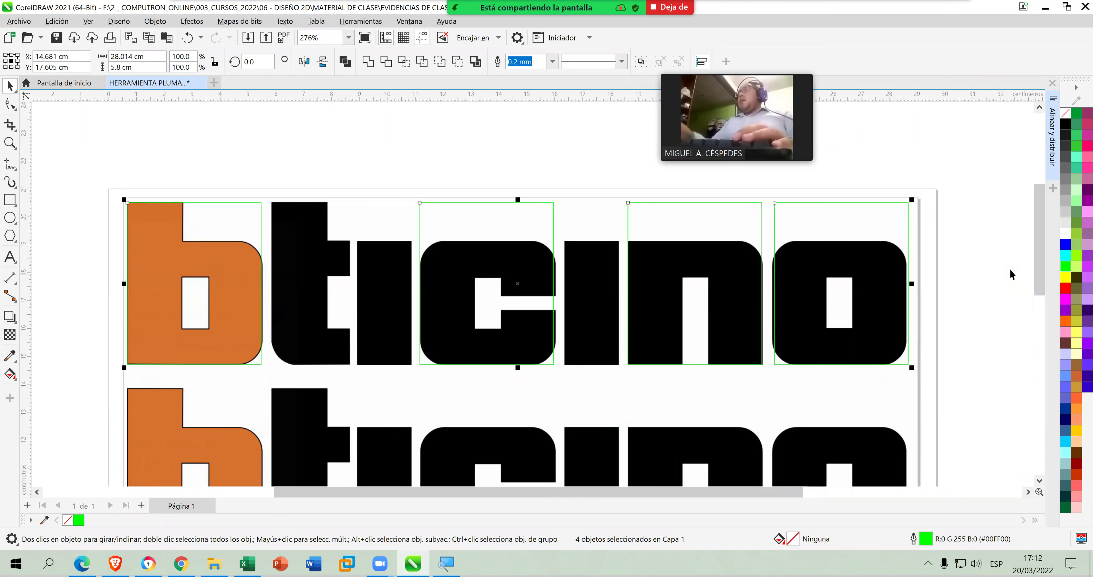
{"action": "left_click", "coordinate": [1009, 264]}
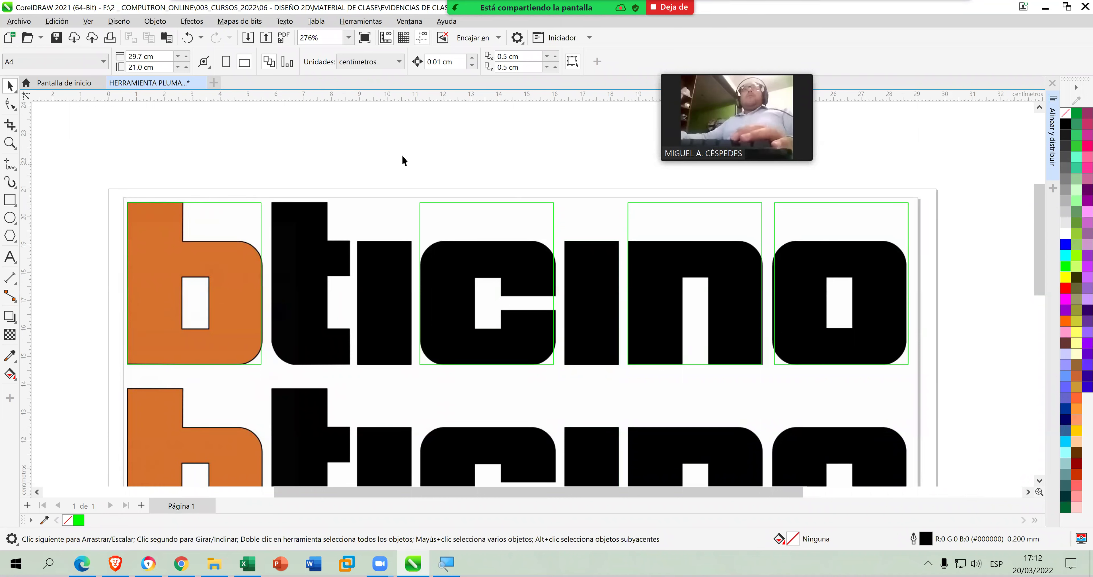
Copy the green rectangle from the c onto the t and narrow the copy to 2.8 cm wide.
{"action": "left_click", "coordinate": [494, 202]}
{"action": "left_click_drag", "start_coordinate": [494, 201], "coordinate": [346, 202]}
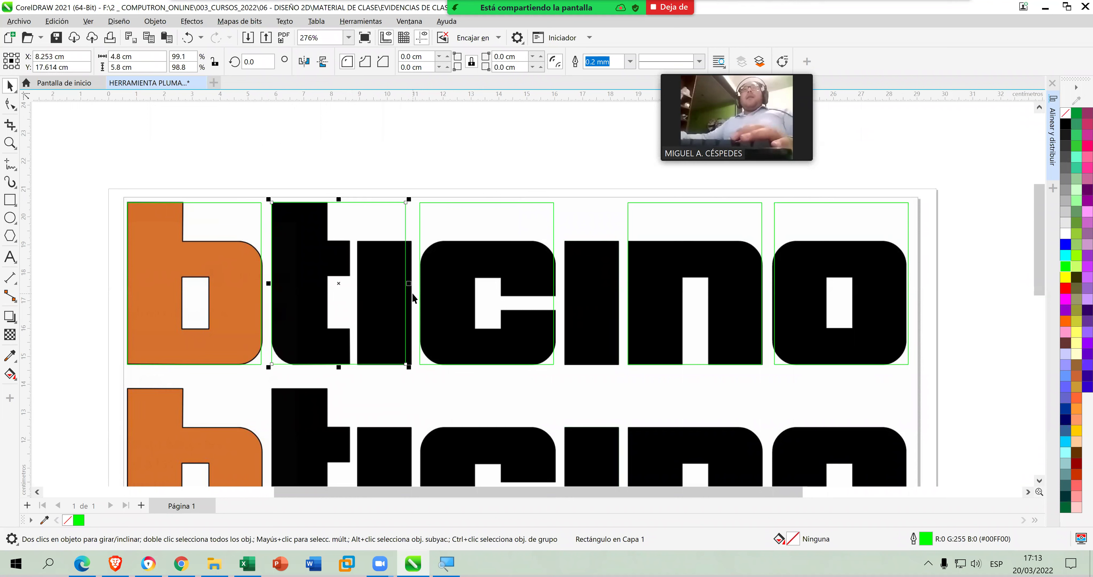
{"action": "left_click_drag", "start_coordinate": [407, 284], "coordinate": [354, 284]}
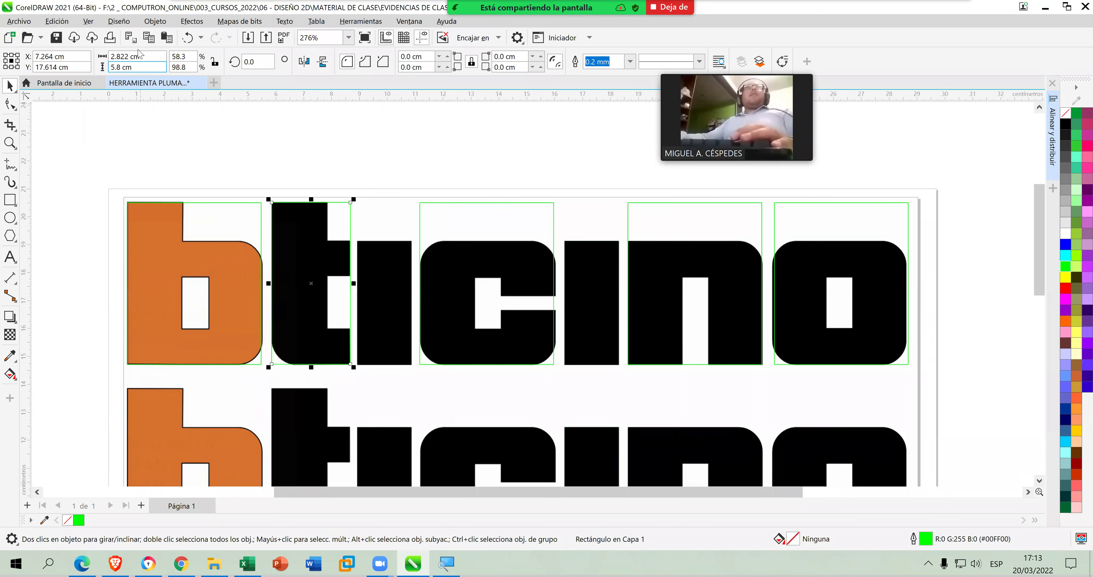
{"action": "left_click_drag", "start_coordinate": [145, 57], "coordinate": [124, 58]}
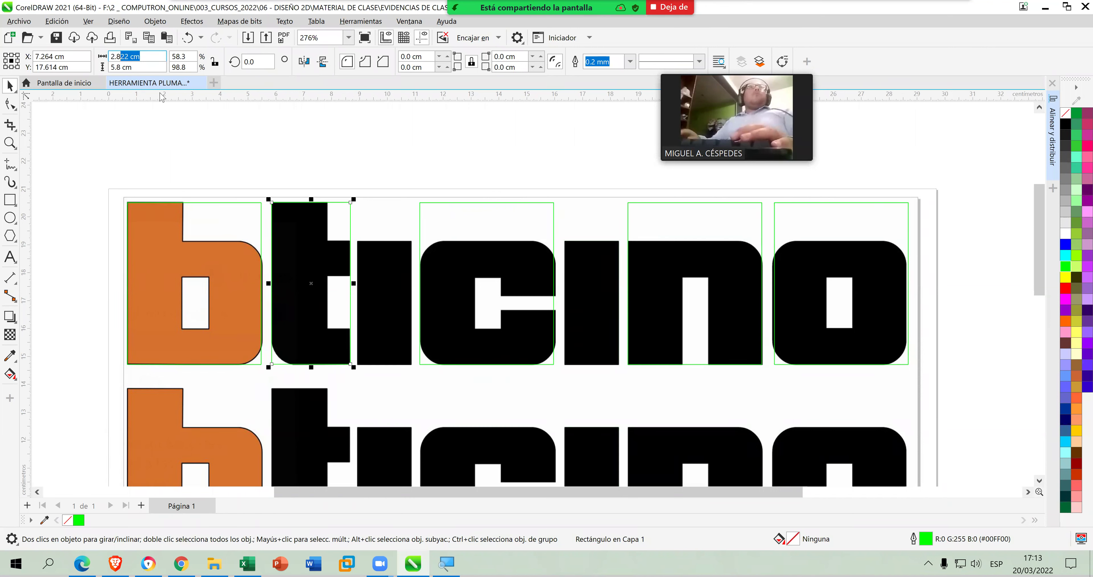
{"action": "key", "text": "BackSpace"}
{"action": "key", "text": "Return"}
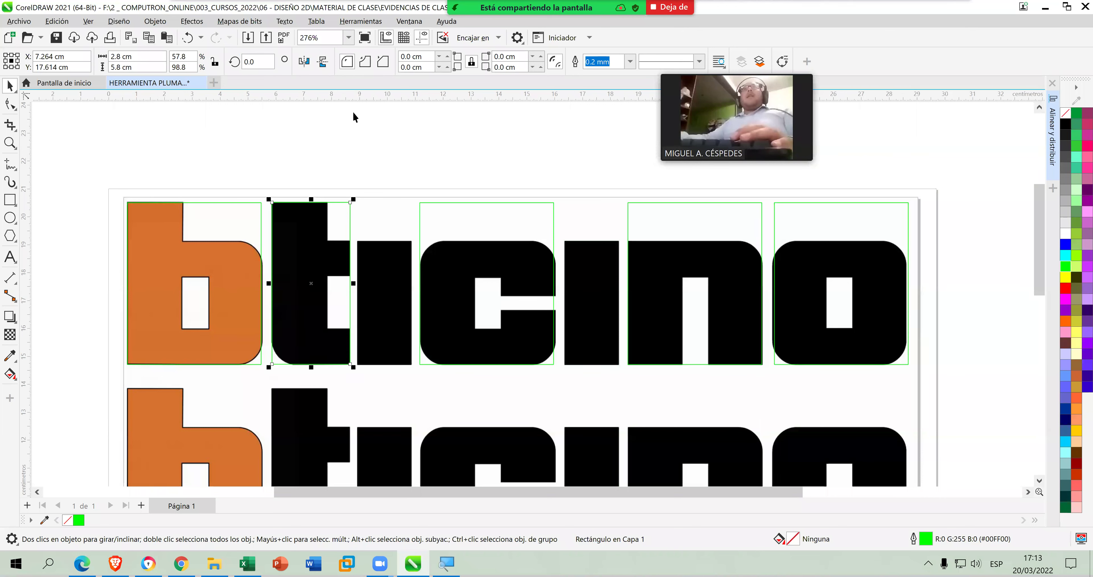
Copy the t rectangle onto the first i, make it 2 cm wide, and duplicate it onto the second i.
{"action": "left_click", "coordinate": [332, 209]}
{"action": "left_click", "coordinate": [334, 209]}
{"action": "left_click_drag", "start_coordinate": [335, 208], "coordinate": [420, 211]}
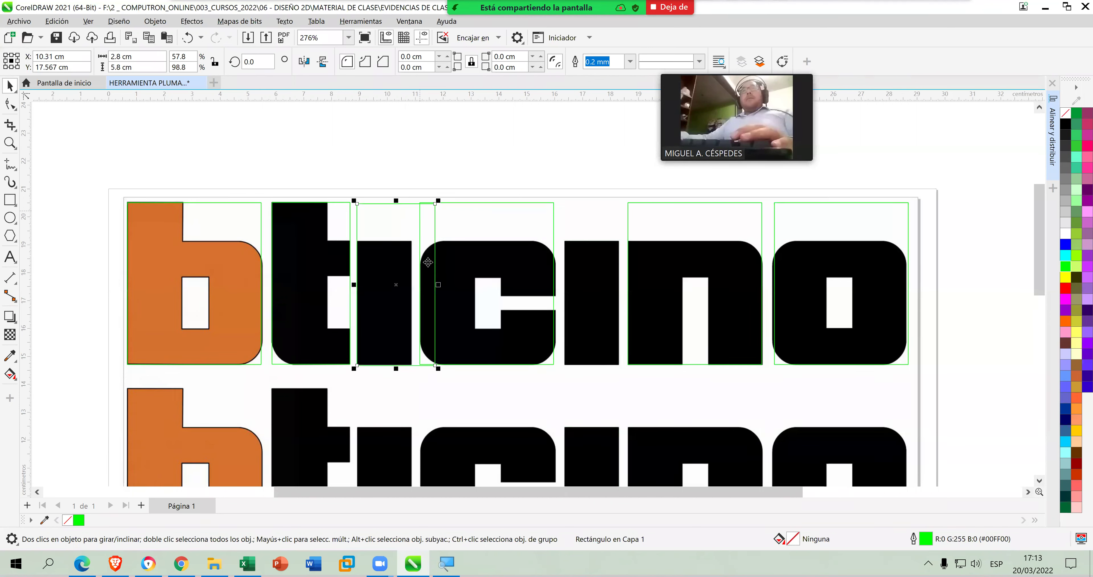
{"action": "left_click_drag", "start_coordinate": [439, 285], "coordinate": [413, 285]}
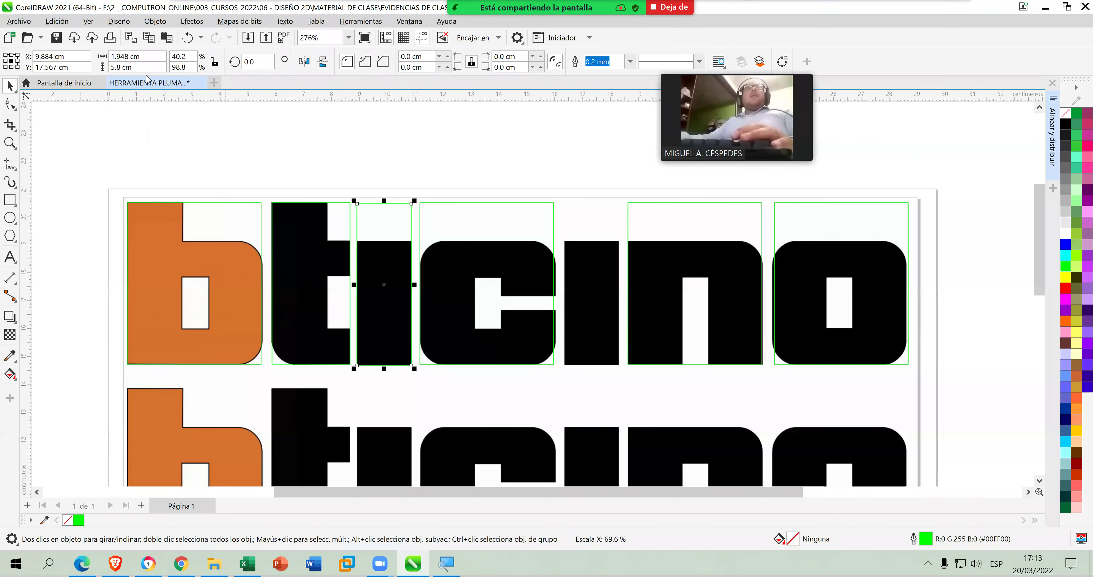
{"action": "left_click_drag", "start_coordinate": [146, 60], "coordinate": [94, 59]}
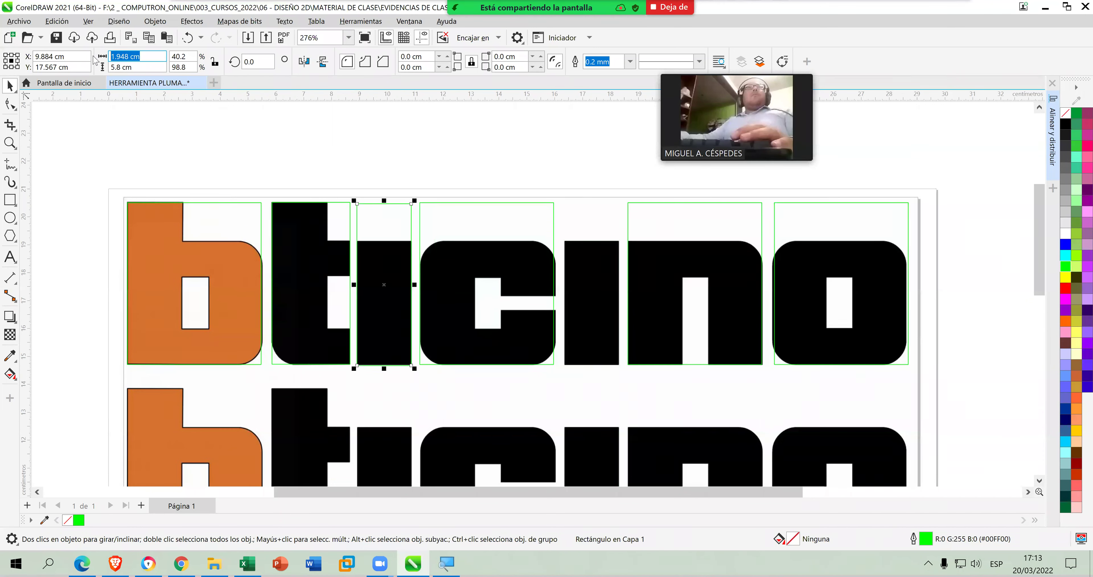
{"action": "type", "text": "2"}
{"action": "key", "text": "Return"}
{"action": "left_click", "coordinate": [403, 109]}
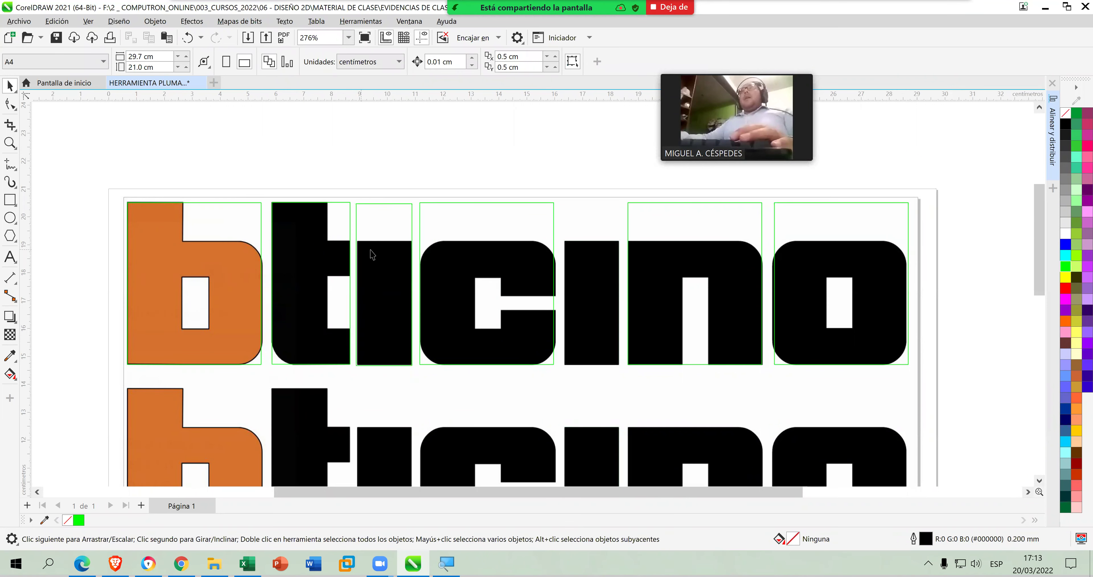
{"action": "left_click_drag", "start_coordinate": [379, 247], "coordinate": [587, 246]}
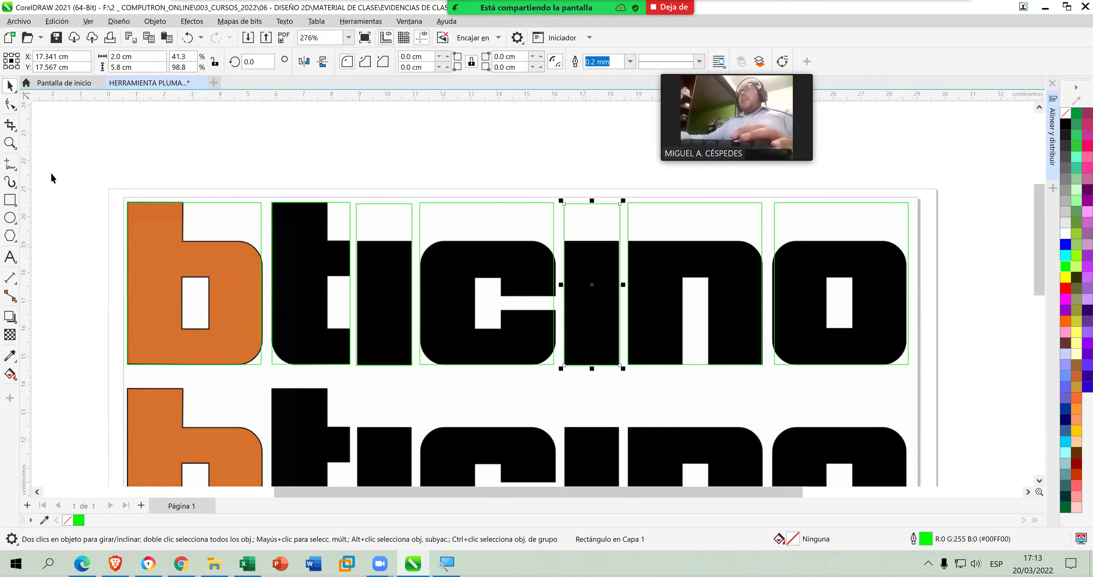
Align the bottom edges of all seven green rectangles with Align and Distribute, then save the document.
{"action": "key", "text": "ctrl+a"}
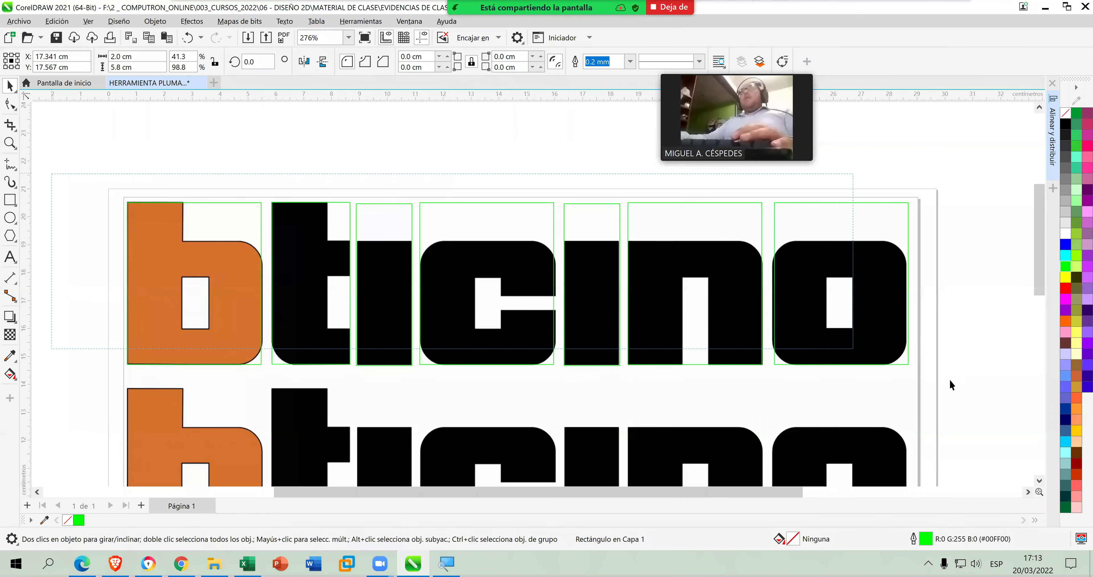
{"action": "left_click", "coordinate": [1055, 131]}
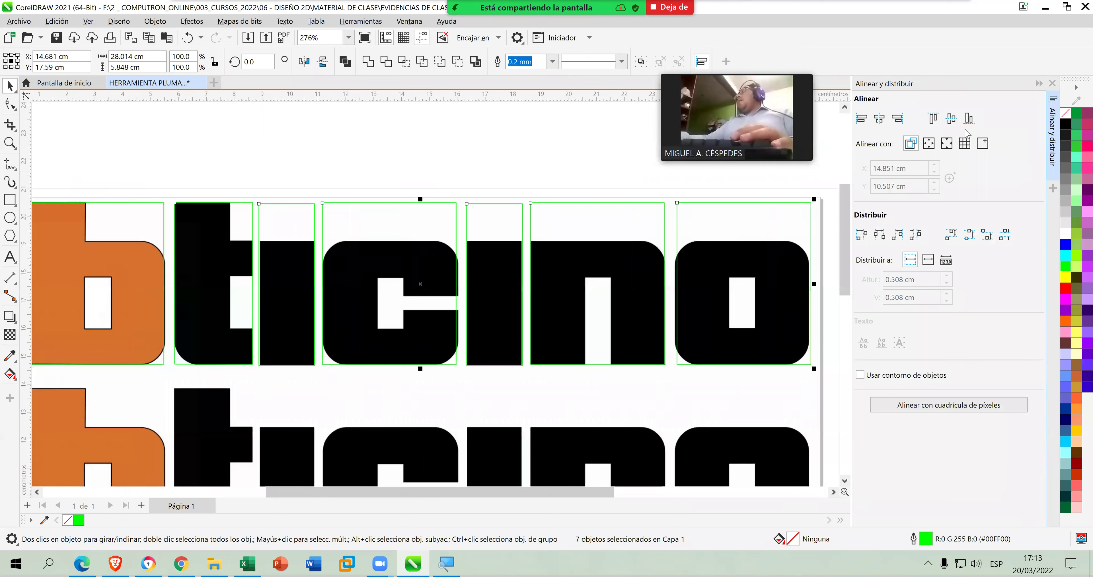
{"action": "left_click", "coordinate": [969, 121]}
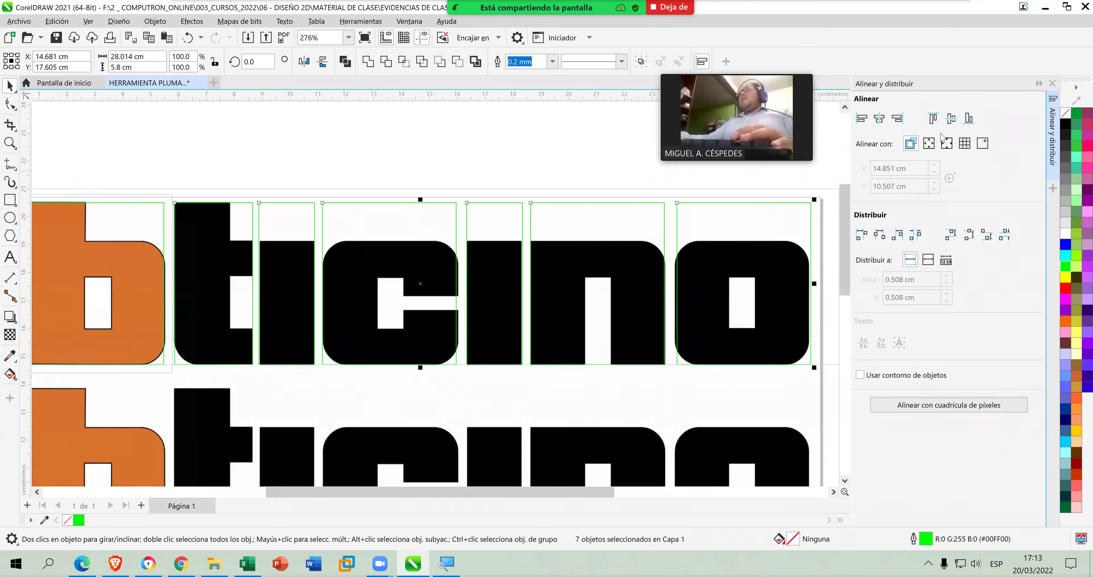
{"action": "left_click", "coordinate": [453, 144]}
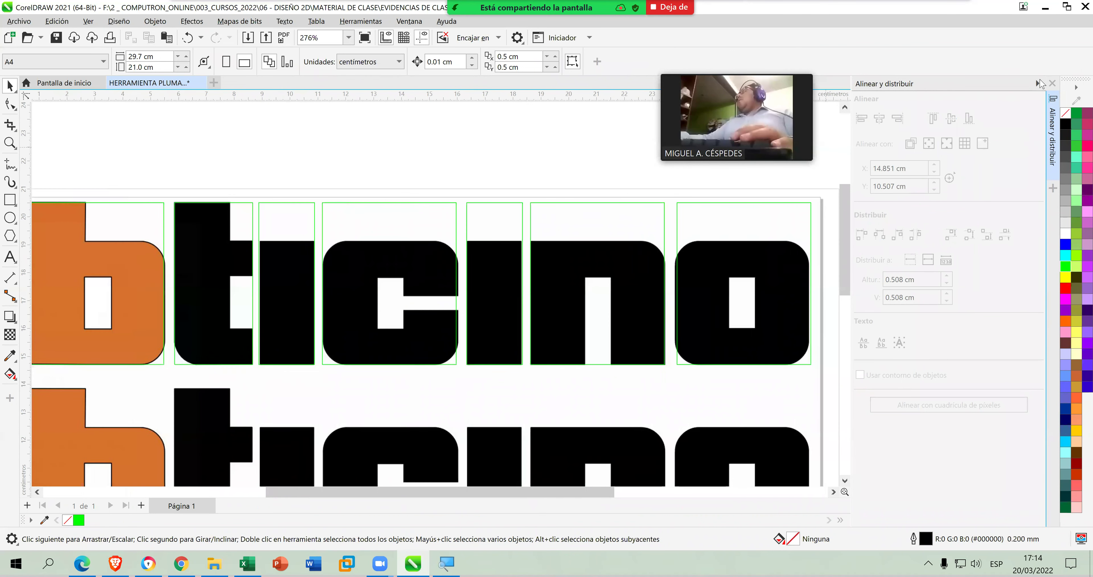
{"action": "left_click", "coordinate": [1039, 84]}
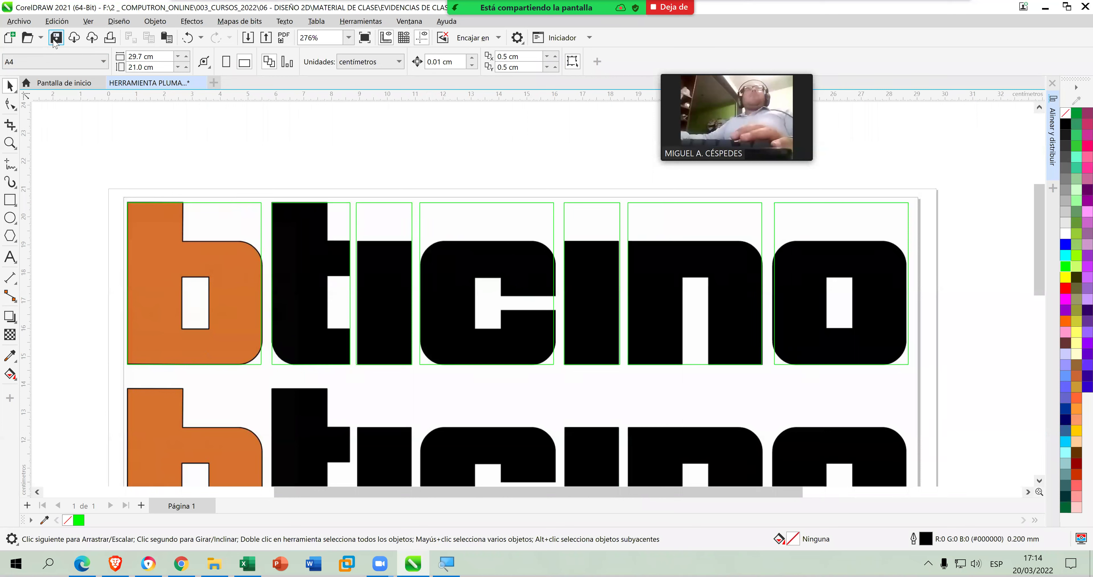
{"action": "key", "text": "ctrl+s"}
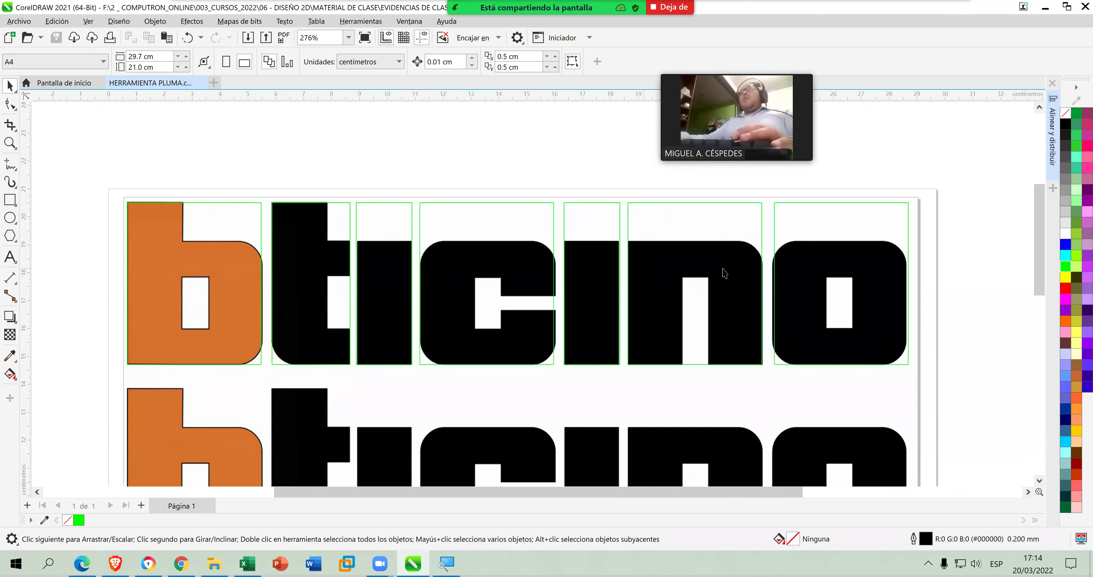
Nudge the o rectangle 0.06 cm left and fine-tune the horizontal position of the b rectangle.
{"action": "left_click", "coordinate": [842, 269]}
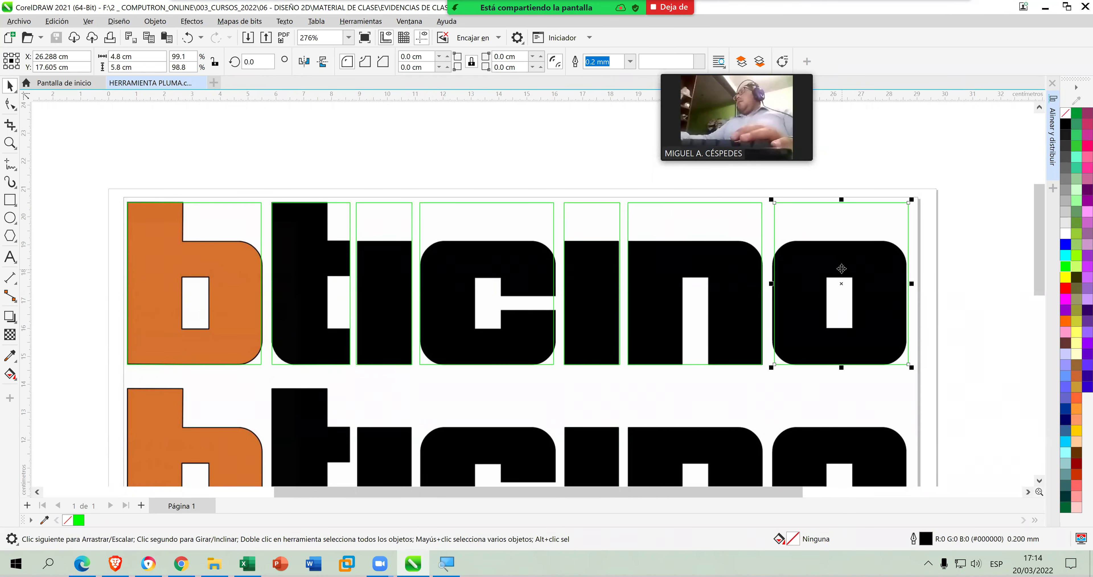
{"action": "key", "text": "Left"}
{"action": "key", "text": "Left"}
{"action": "key", "text": "Left"}
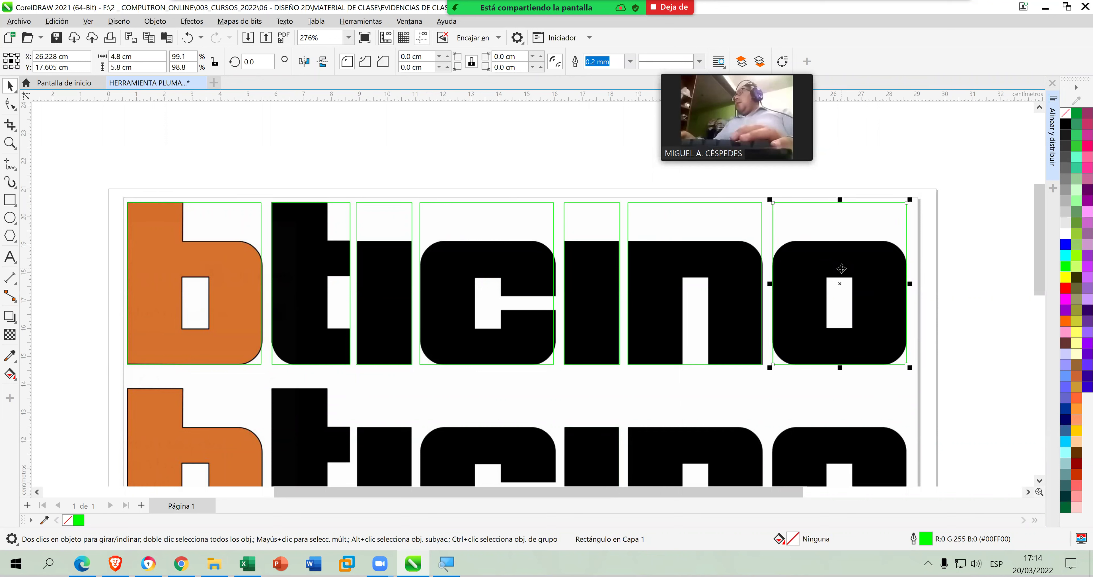
{"action": "left_click", "coordinate": [419, 144]}
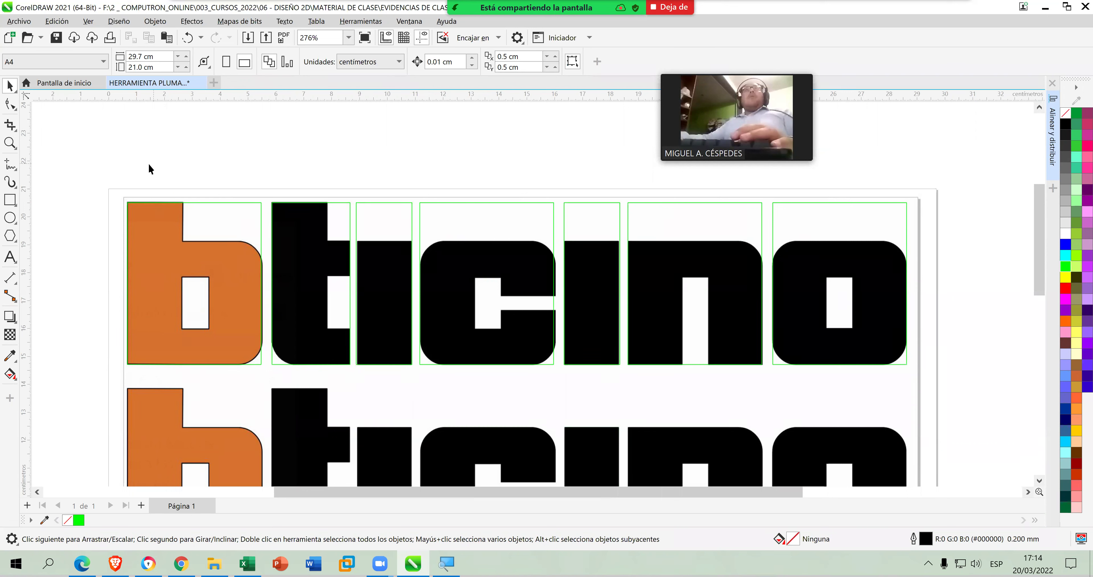
{"action": "left_click", "coordinate": [180, 252]}
{"action": "key", "text": "Left"}
{"action": "left_click", "coordinate": [382, 170]}
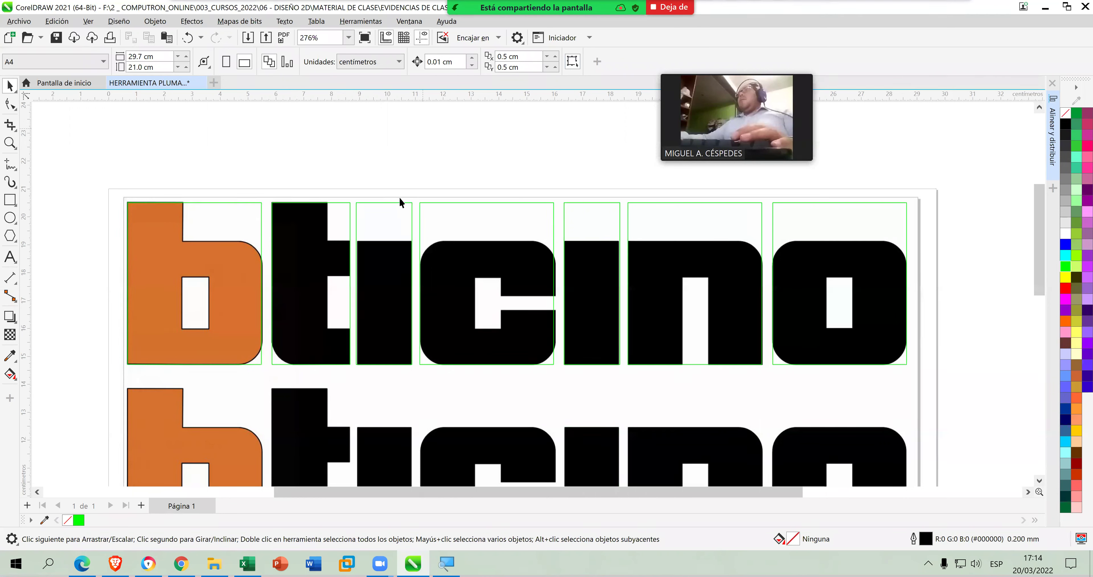
Lower the top of the first i rectangle to the letter's upper edge and set its height to 4.5 cm.
{"action": "left_click", "coordinate": [388, 203]}
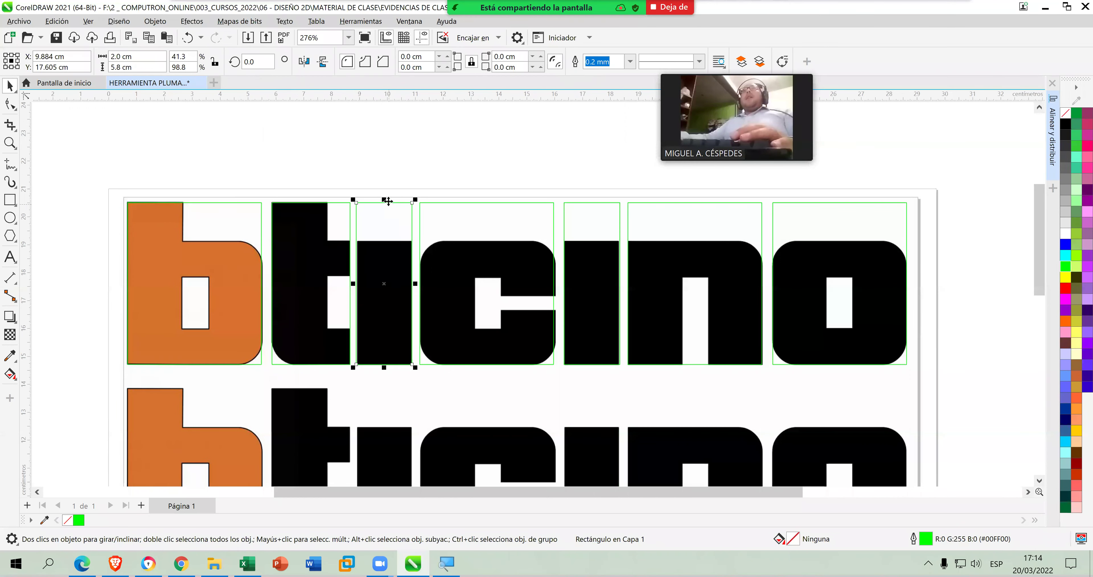
{"action": "left_click_drag", "start_coordinate": [384, 199], "coordinate": [390, 241]}
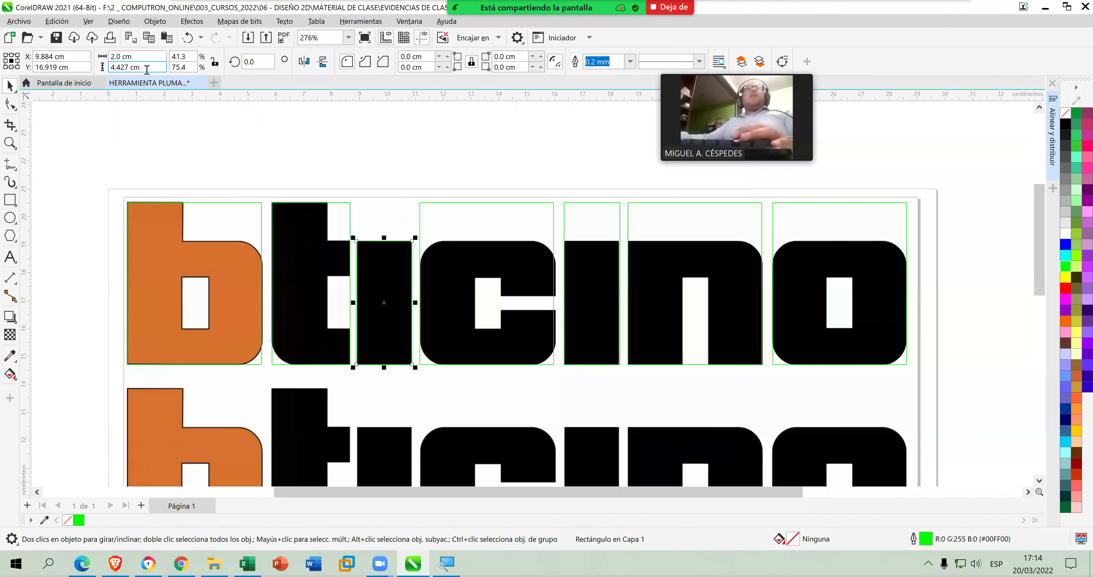
{"action": "left_click_drag", "start_coordinate": [128, 68], "coordinate": [120, 69]}
{"action": "key", "text": "BackSpace"}
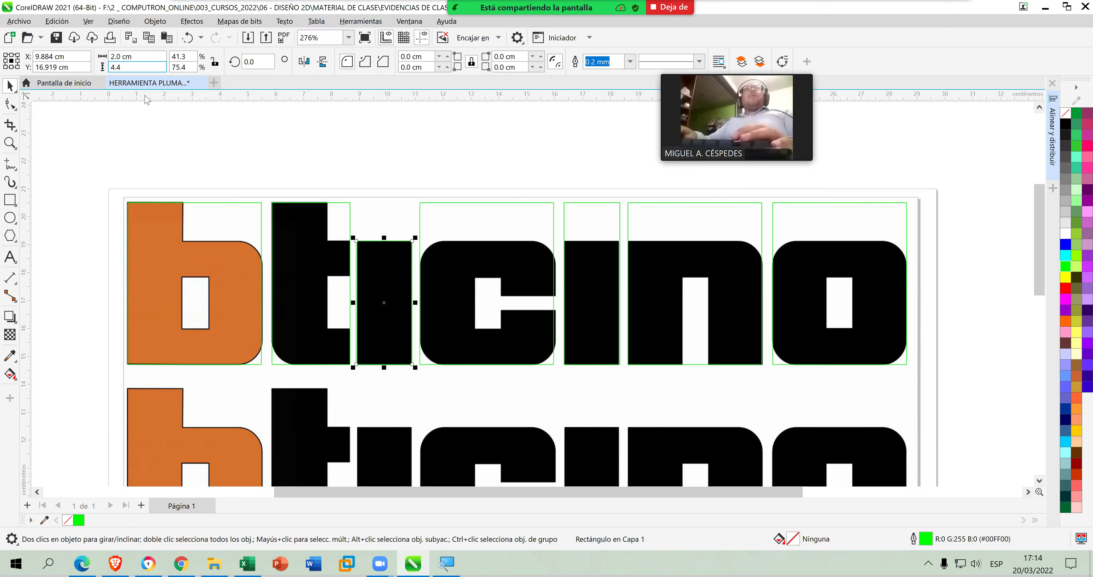
{"action": "key", "text": "Return"}
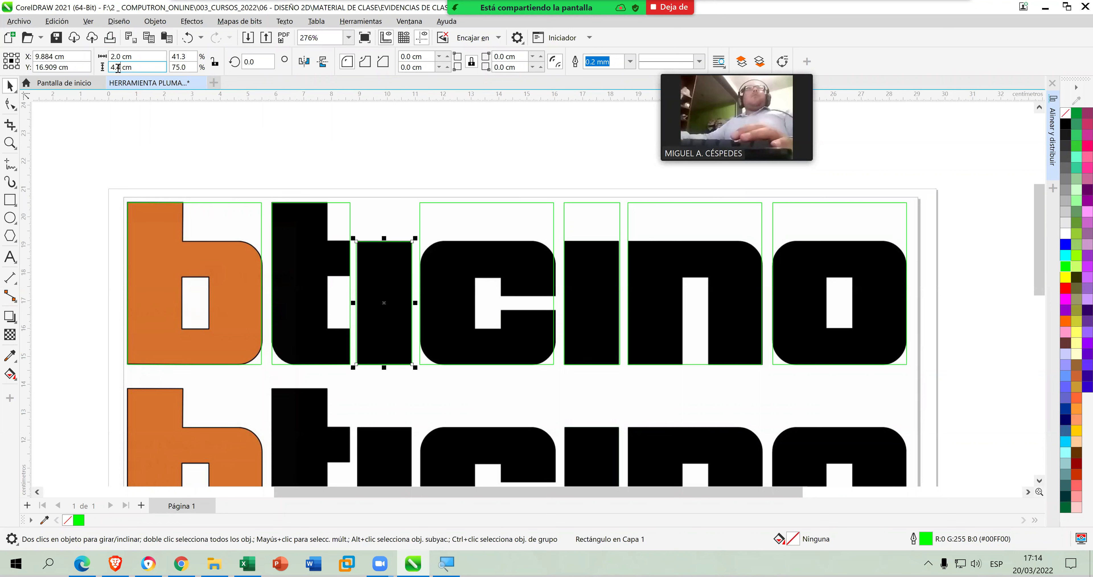
{"action": "type", "text": "5"}
{"action": "key", "text": "Return"}
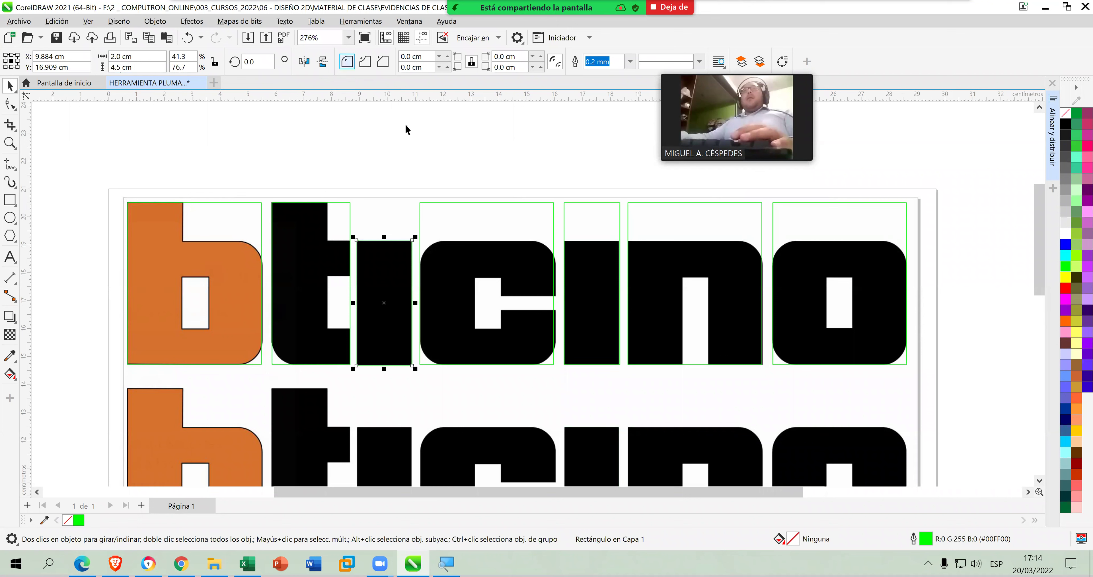
Set the height of the rectangles on the second i, the n and the o to 4.5 cm each.
{"action": "left_click", "coordinate": [598, 256]}
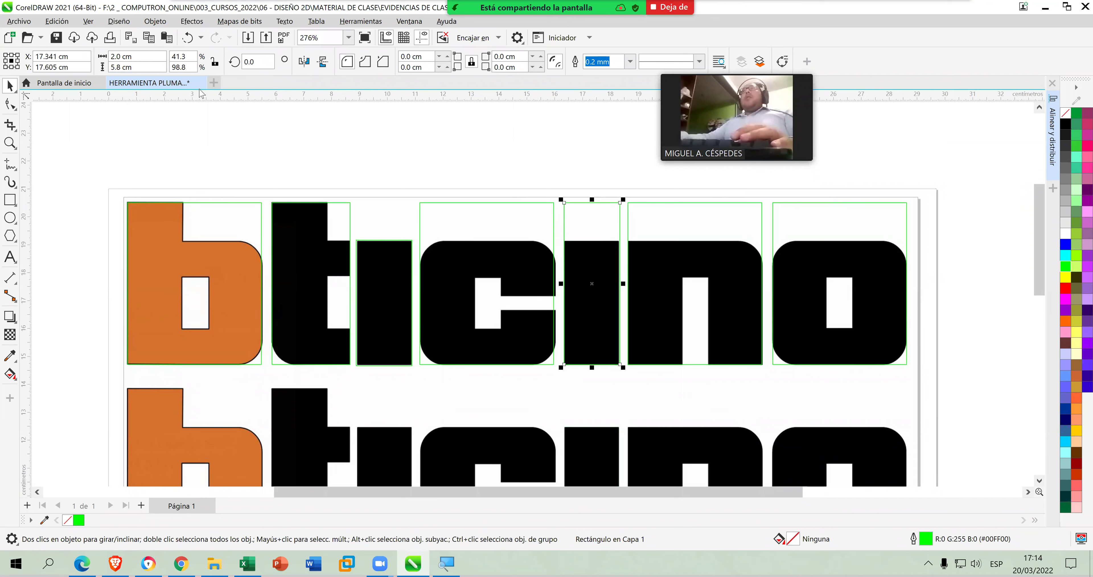
{"action": "triple_click", "coordinate": [141, 68]}
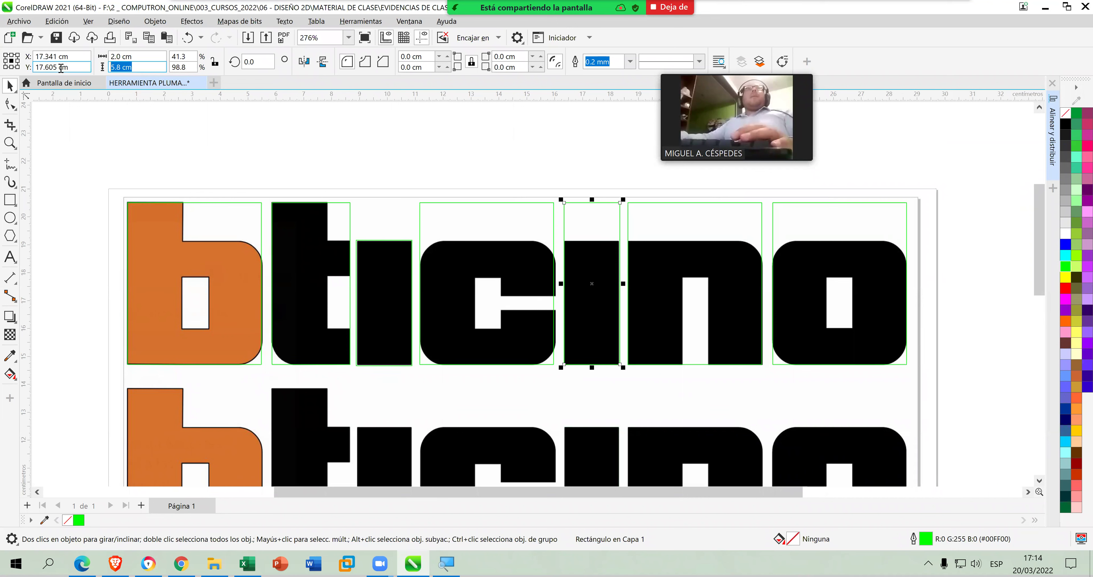
{"action": "type", "text": "4.5"}
{"action": "key", "text": "Return"}
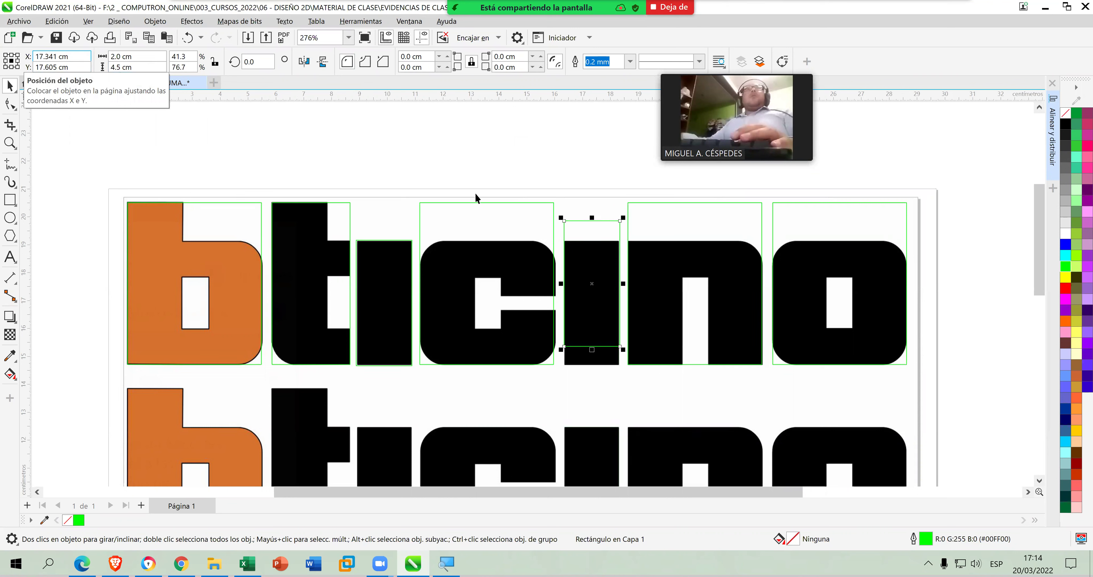
{"action": "left_click", "coordinate": [728, 219]}
{"action": "key", "text": "ctrl+a"}
{"action": "type", "text": "4.5"}
{"action": "key", "text": "Return"}
{"action": "left_click", "coordinate": [817, 257]}
{"action": "left_click", "coordinate": [127, 67]}
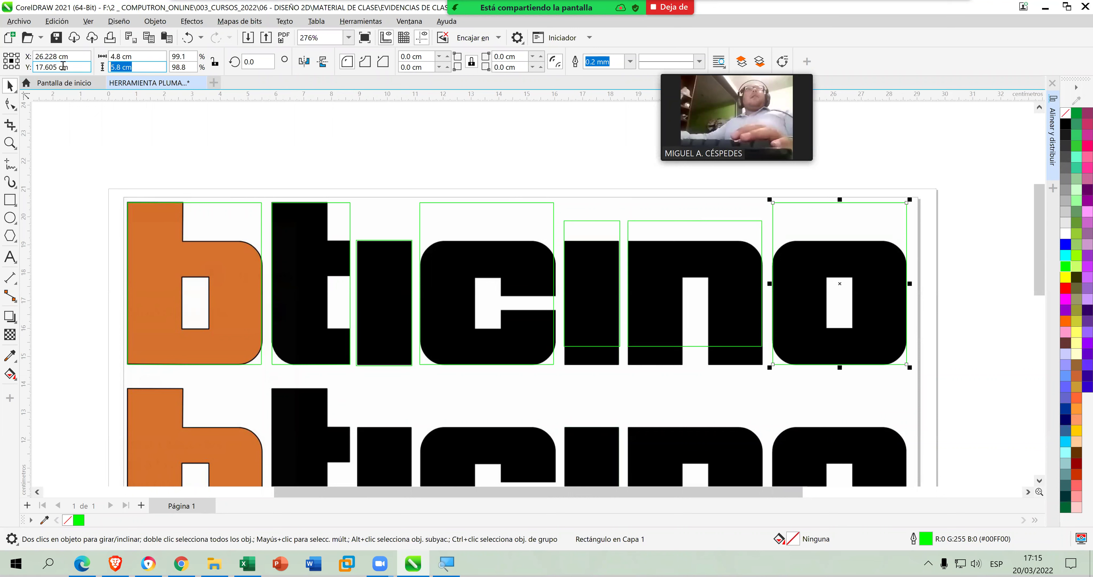
{"action": "type", "text": "4.5"}
{"action": "key", "text": "Return"}
Select all seven rectangles and align the shortened ones to the common bottom edge.
{"action": "left_click_drag", "start_coordinate": [108, 149], "coordinate": [988, 429]}
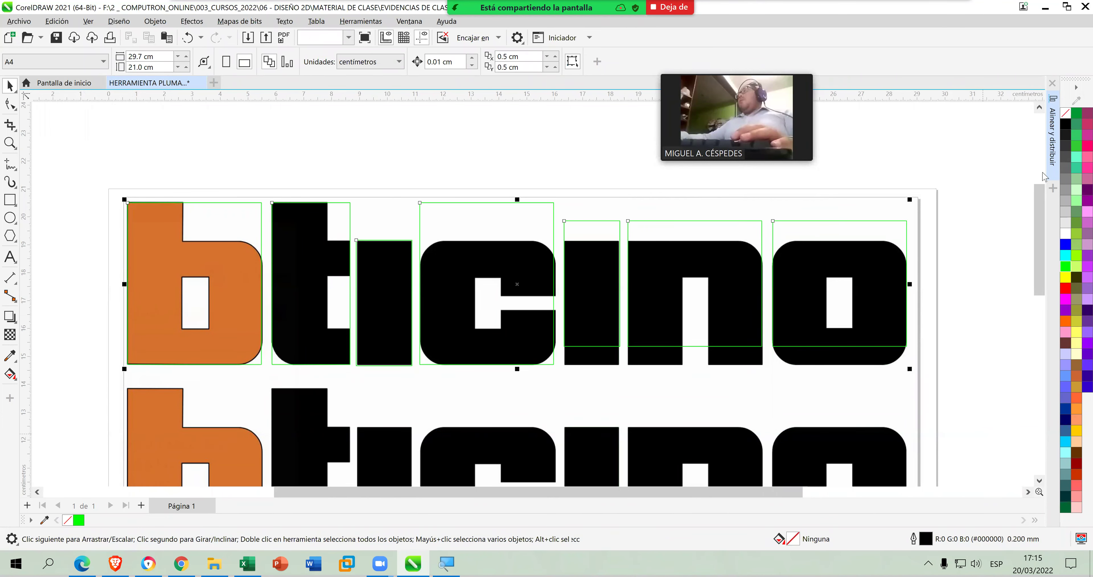
{"action": "left_click", "coordinate": [1055, 111]}
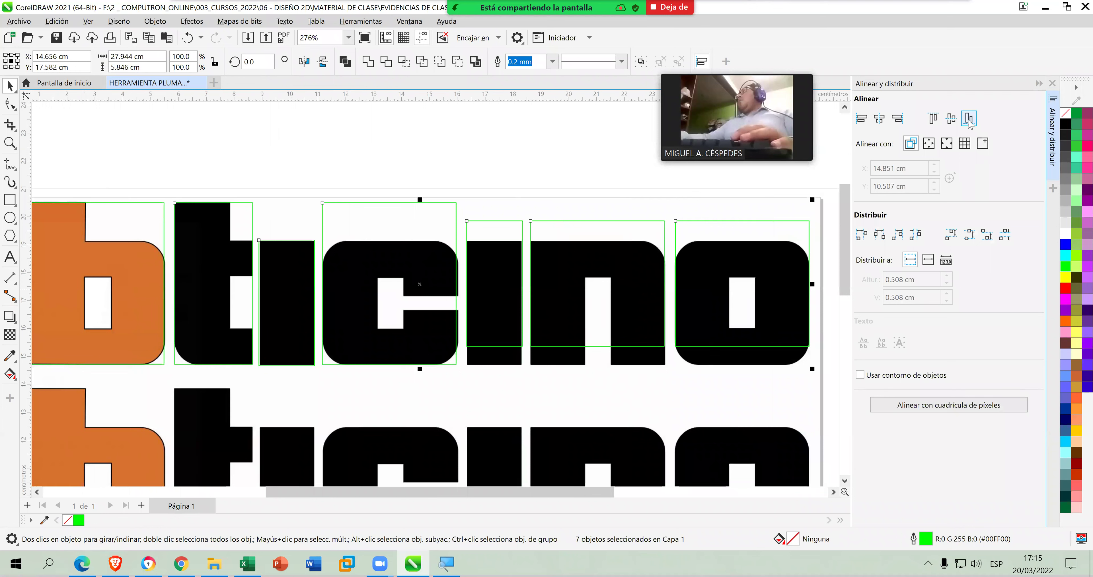
{"action": "left_click", "coordinate": [970, 121]}
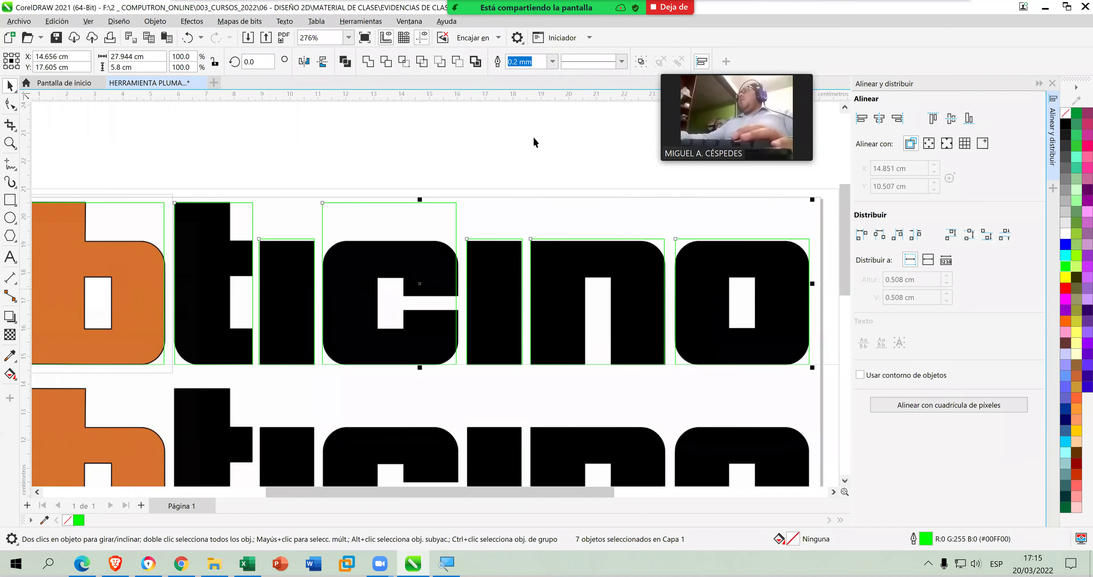
Set the height of the rectangle on the c to 4.5 cm.
{"action": "left_click", "coordinate": [361, 221]}
{"action": "left_click", "coordinate": [348, 203]}
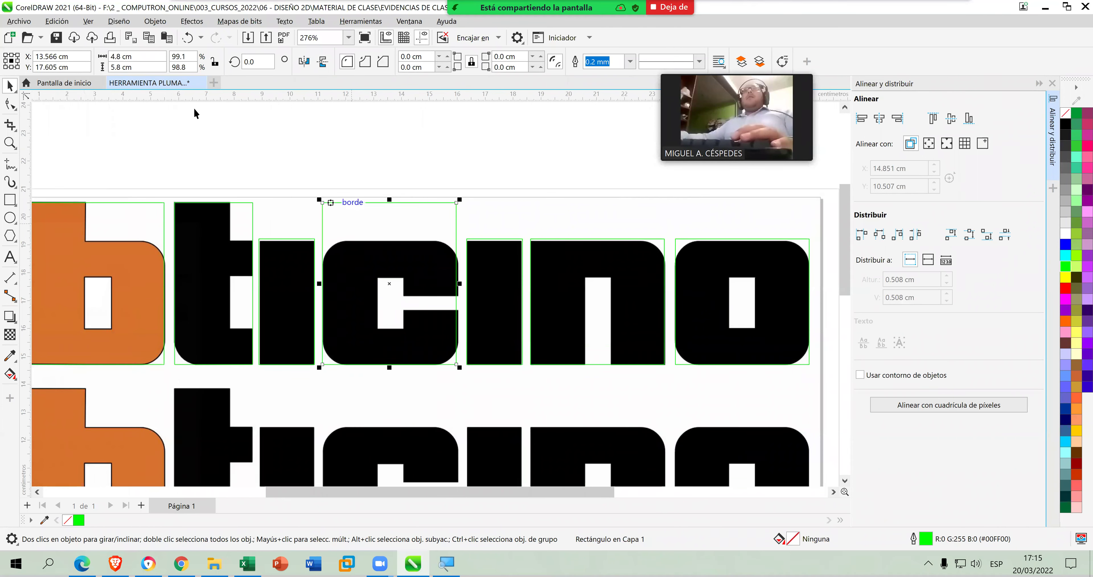
{"action": "key", "text": "ctrl+a"}
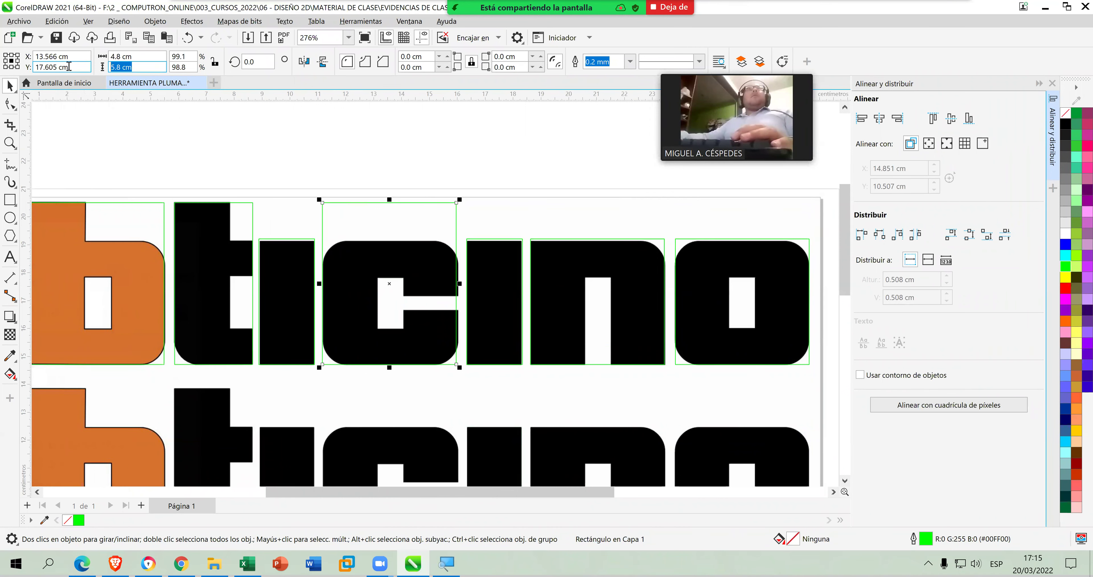
{"action": "type", "text": "4.5"}
{"action": "key", "text": "Return"}
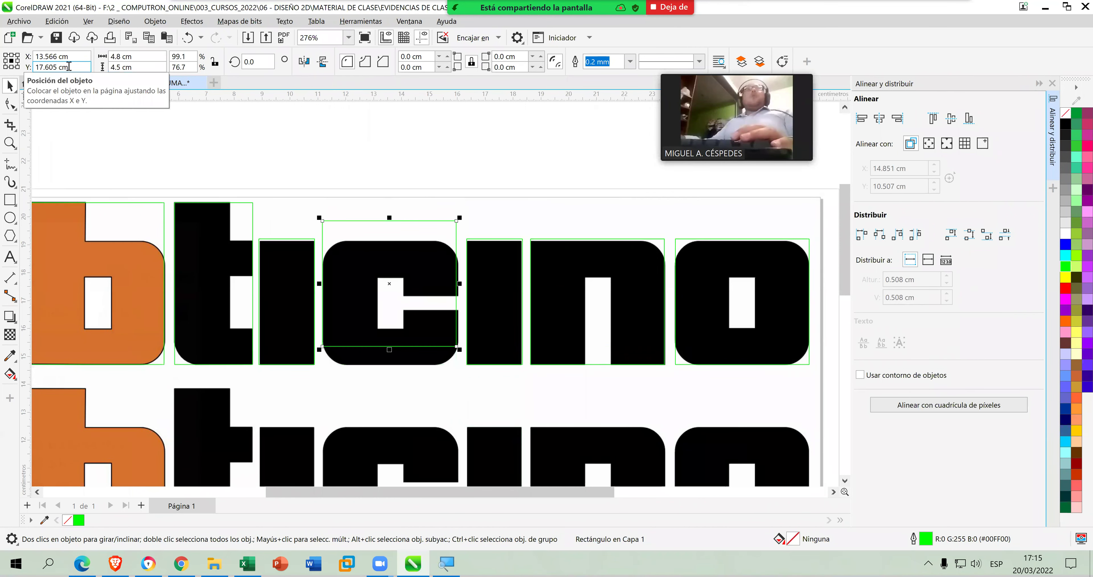
Select the seven rectangles again, align their bottom edges to bring the c rectangle into line, and collapse the alignment docker.
{"action": "scroll", "coordinate": [267, 207], "scroll_direction": "down", "scroll_amount": 1}
{"action": "scroll", "coordinate": [165, 161], "scroll_direction": "down", "scroll_amount": 1}
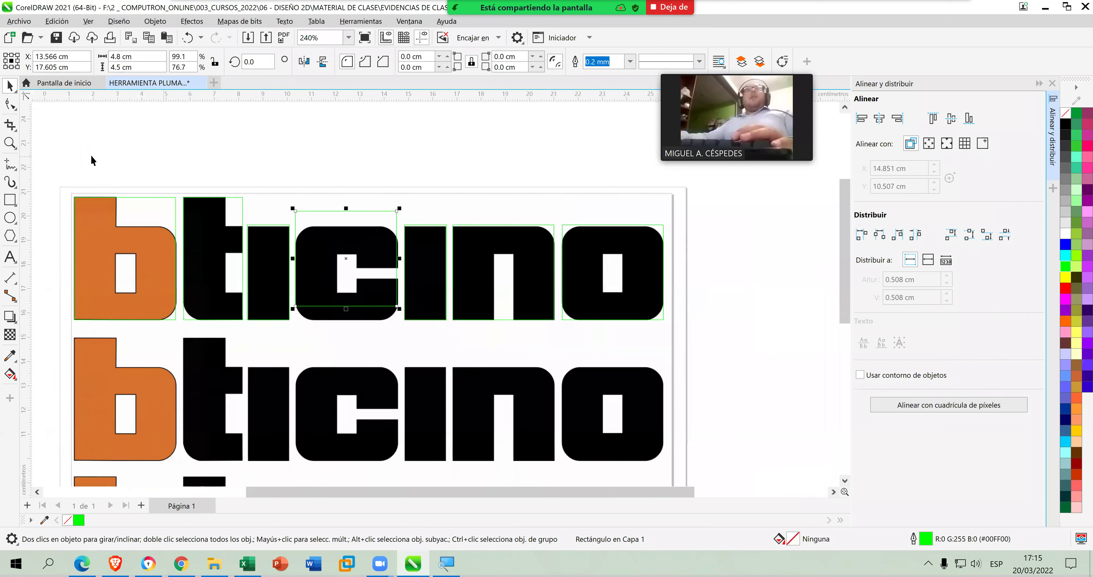
{"action": "left_click_drag", "start_coordinate": [44, 157], "coordinate": [727, 340]}
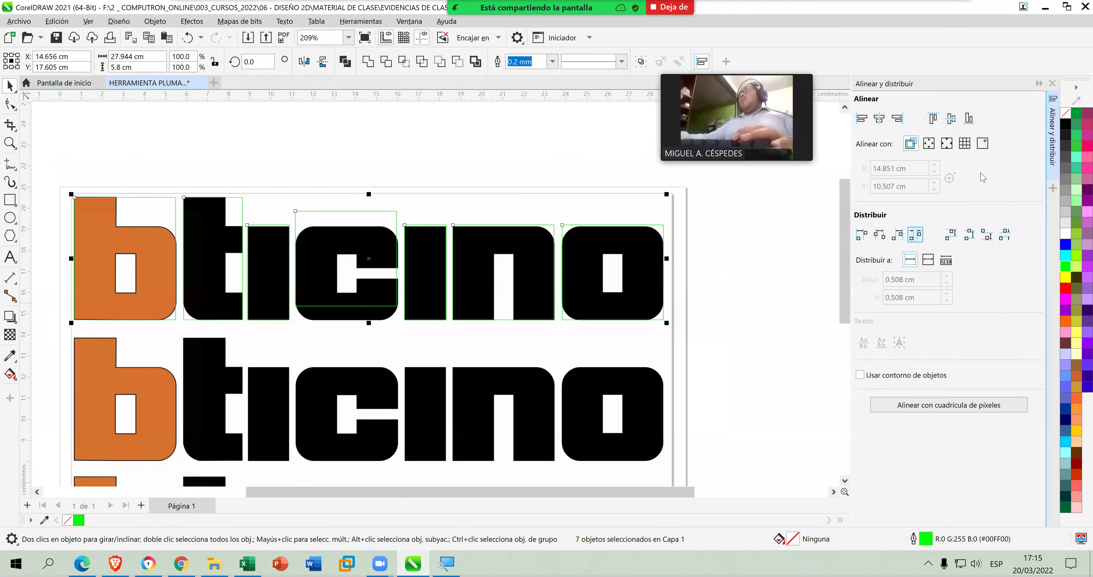
{"action": "left_click", "coordinate": [969, 119]}
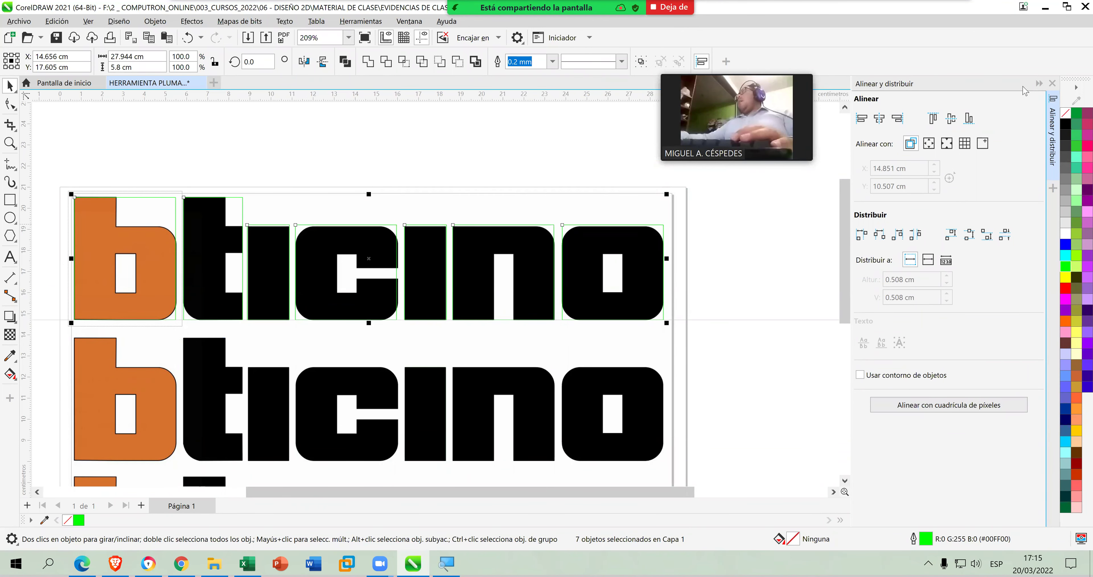
{"action": "left_click", "coordinate": [1038, 83]}
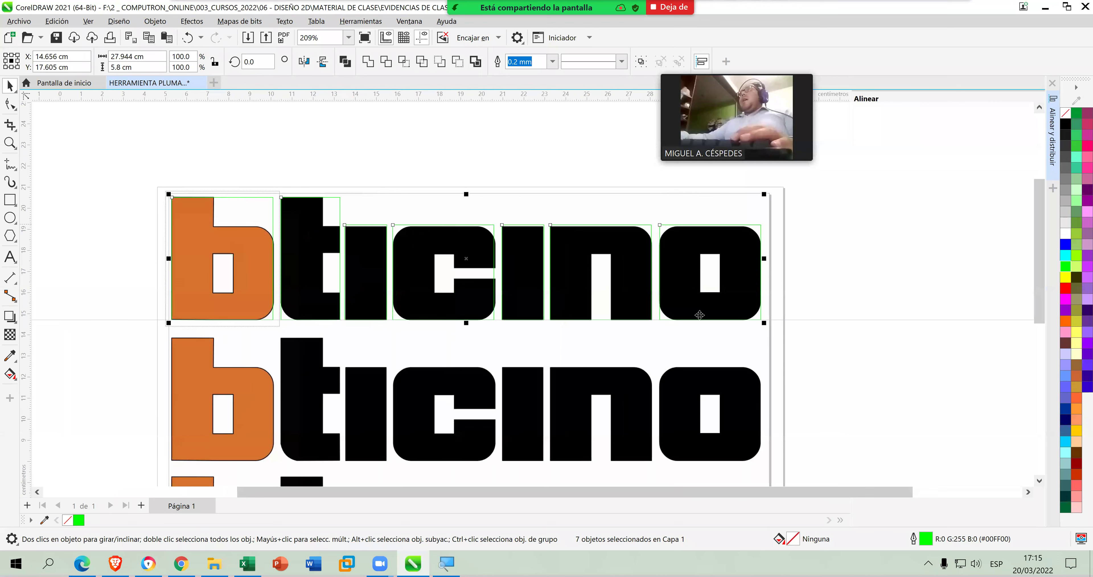
{"action": "scroll", "coordinate": [570, 330], "scroll_direction": "up", "scroll_amount": 1}
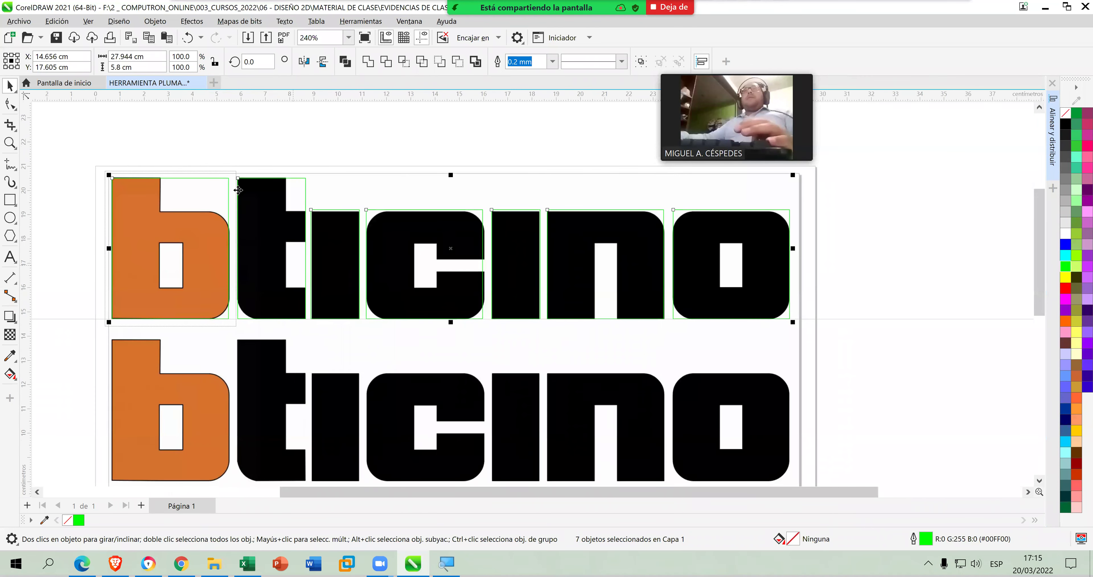
Set the width of the rectangle on the b to 4.9 cm and nudge it 0.01 cm to the right.
{"action": "key", "text": "Escape"}
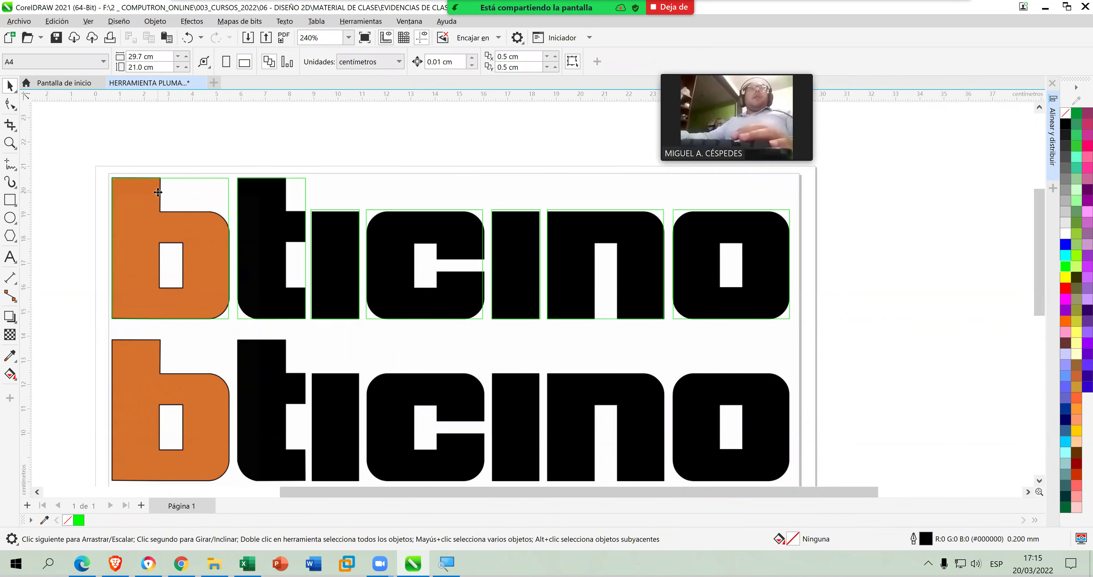
{"action": "left_click", "coordinate": [158, 192]}
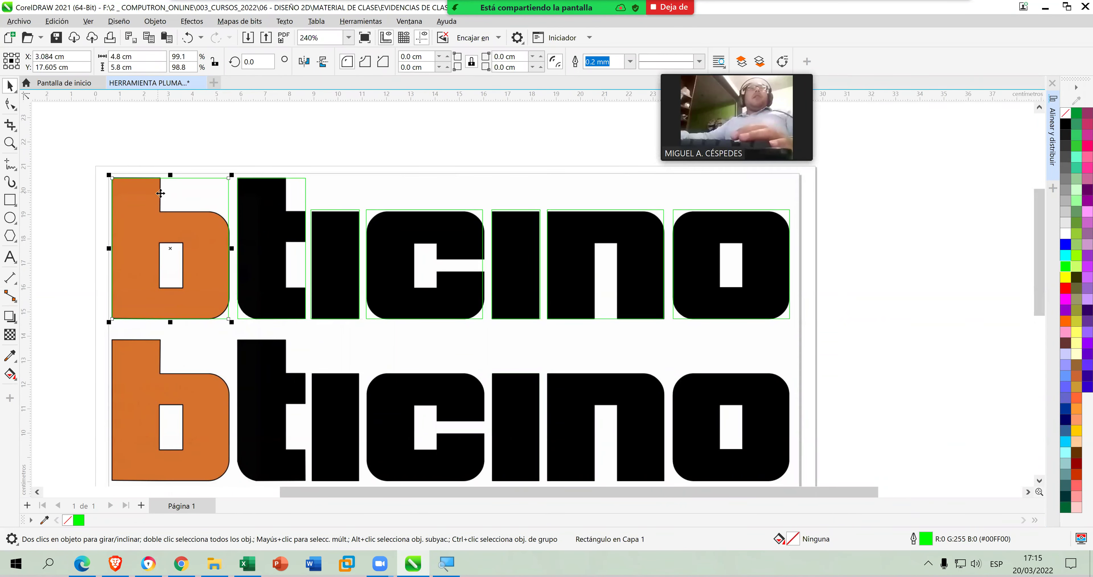
{"action": "left_click", "coordinate": [118, 56]}
{"action": "type", "text": "9"}
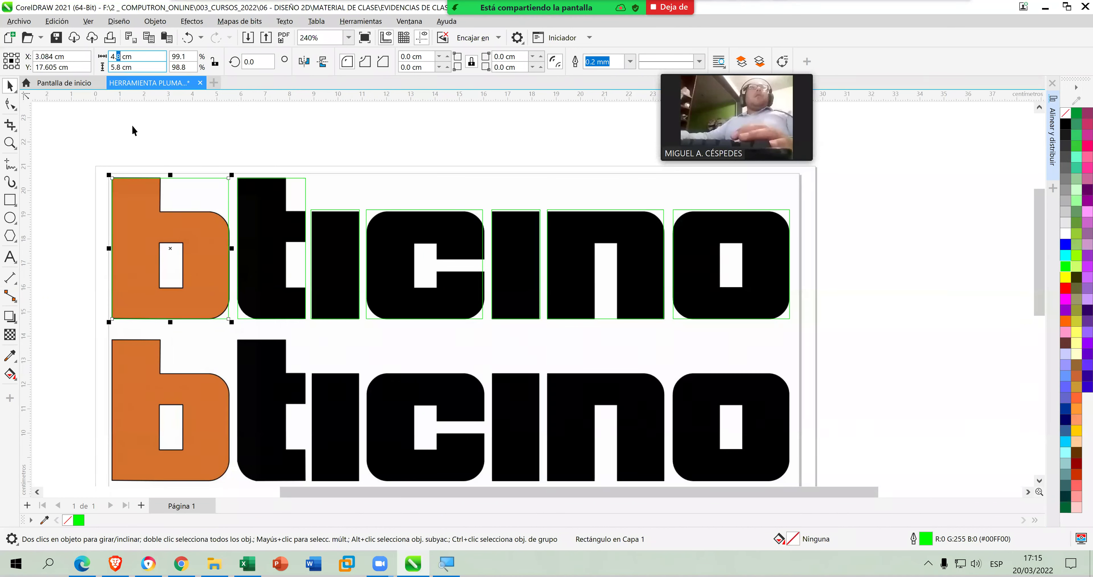
{"action": "key", "text": "Return"}
{"action": "key", "text": "Right"}
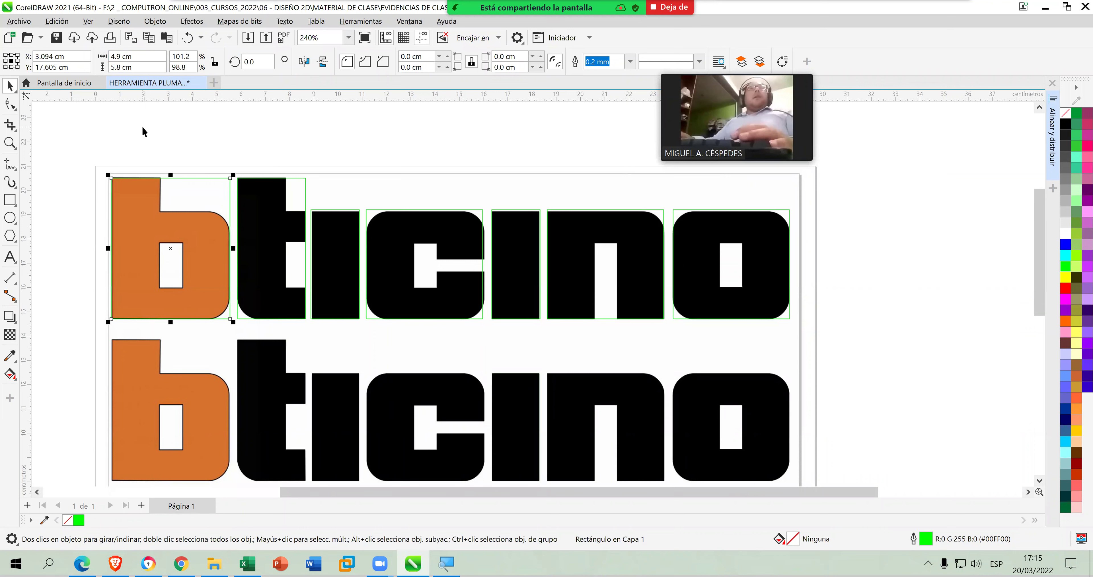
Set the width of the rectangles on the c, the n and the o to 4.9 cm each.
{"action": "left_click", "coordinate": [443, 229]}
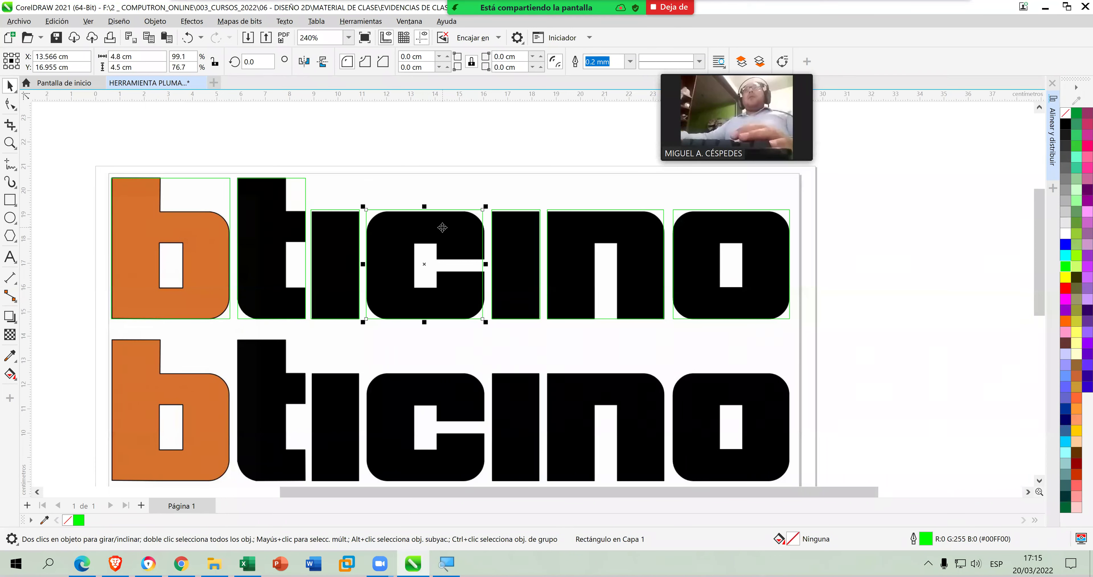
{"action": "left_click", "coordinate": [120, 56]}
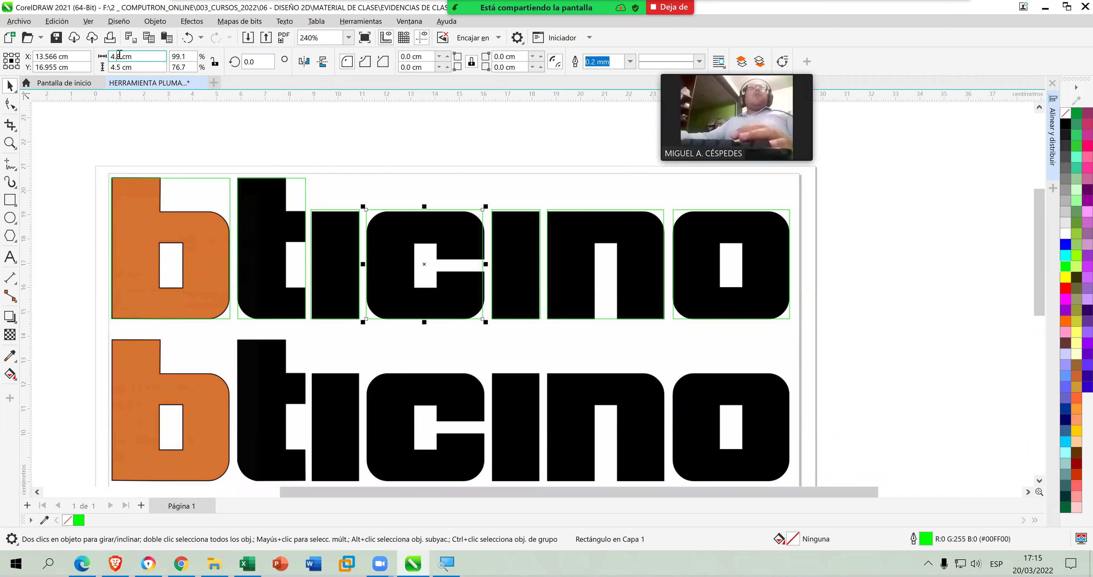
{"action": "type", "text": "9"}
{"action": "key", "text": "Return"}
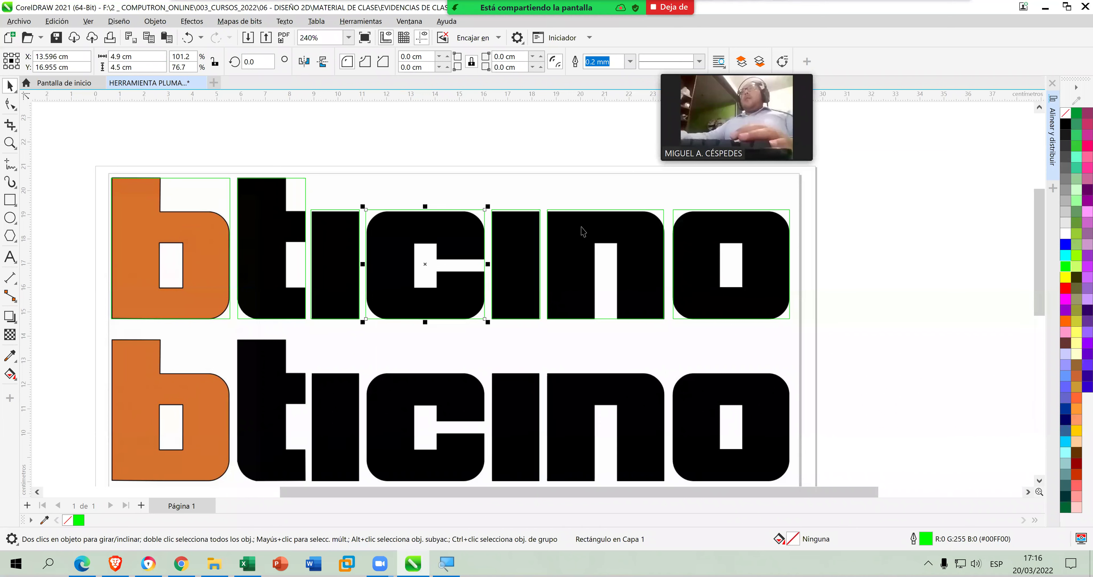
{"action": "left_click", "coordinate": [622, 231]}
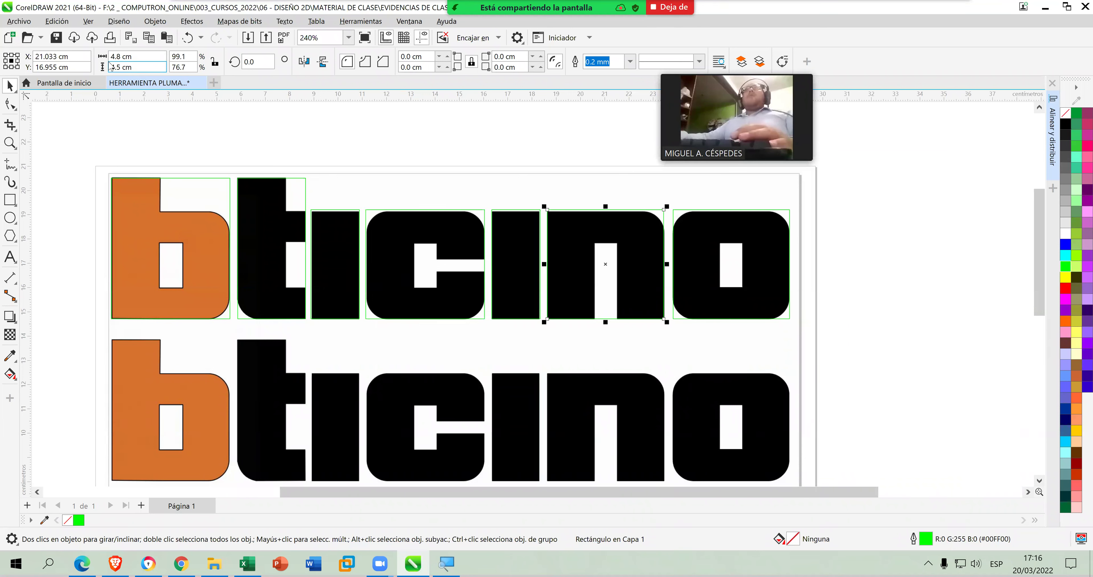
{"action": "left_click", "coordinate": [117, 56]}
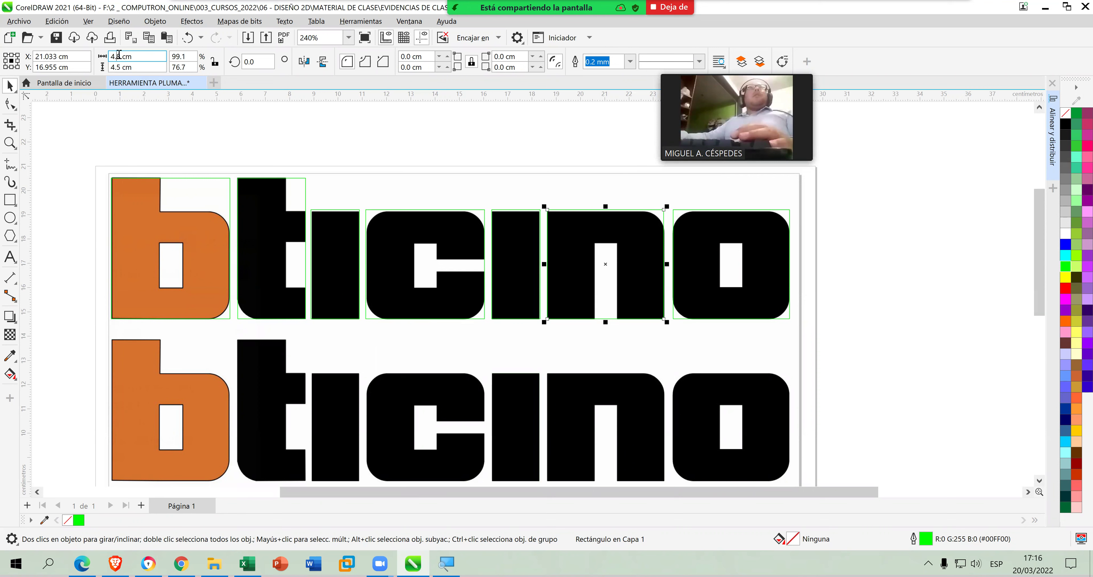
{"action": "type", "text": "9"}
{"action": "key", "text": "Return"}
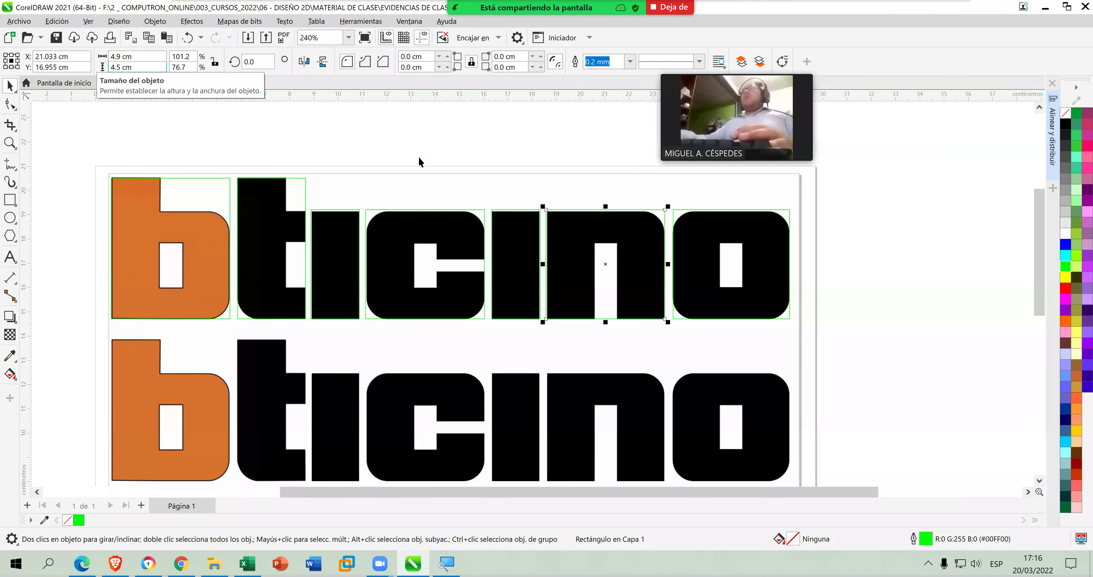
{"action": "left_click", "coordinate": [728, 248]}
{"action": "left_click", "coordinate": [116, 56]}
{"action": "type", "text": "9"}
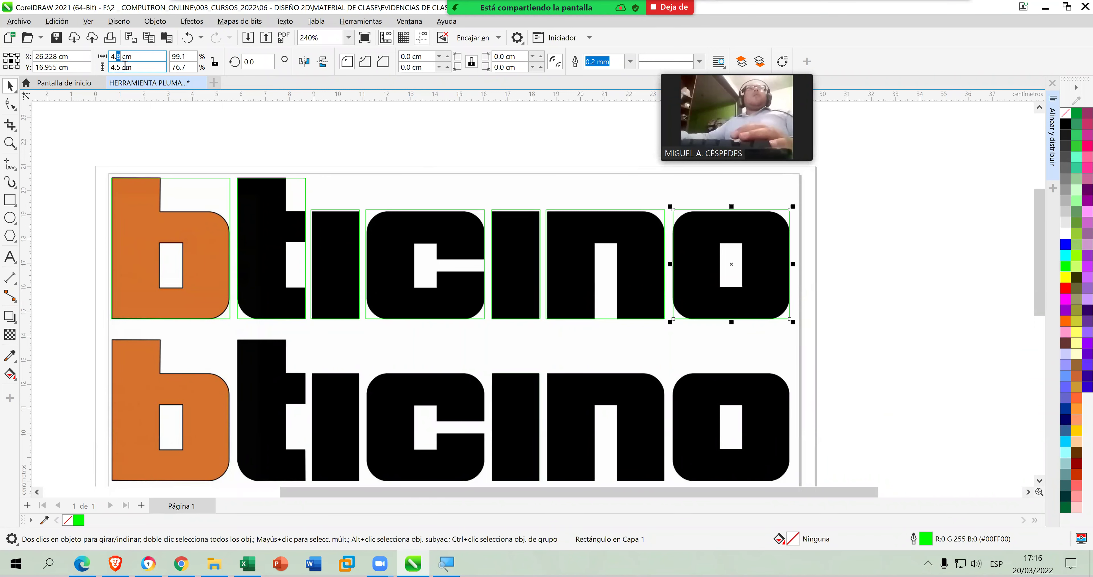
{"action": "key", "text": "Return"}
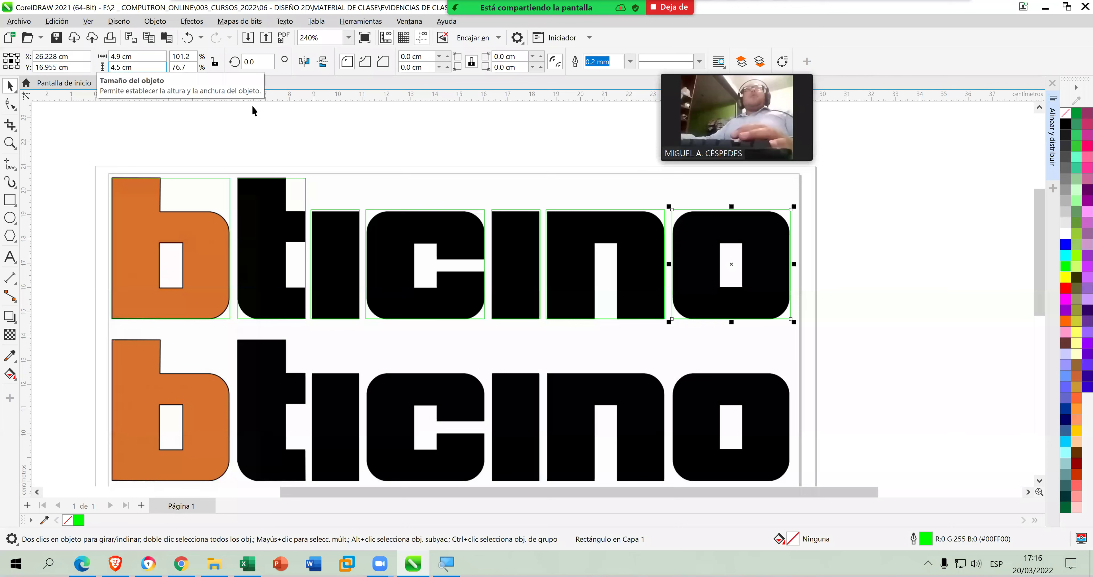
Select all seven rectangles, align their bottom edges, and save the document.
{"action": "left_click", "coordinate": [129, 136]}
{"action": "left_click_drag", "start_coordinate": [104, 170], "coordinate": [833, 326]}
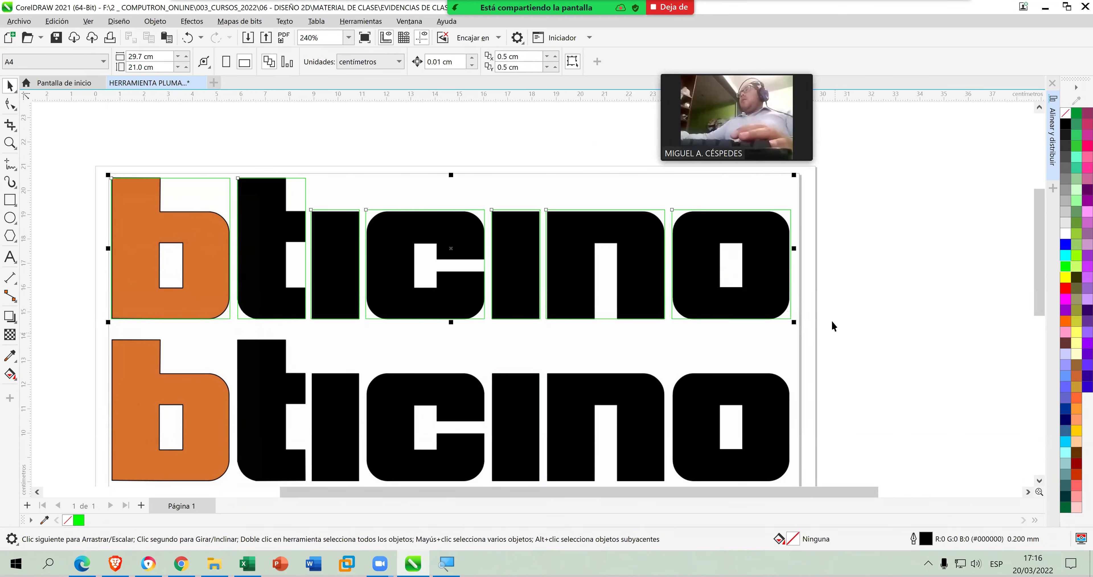
{"action": "left_click", "coordinate": [1052, 140]}
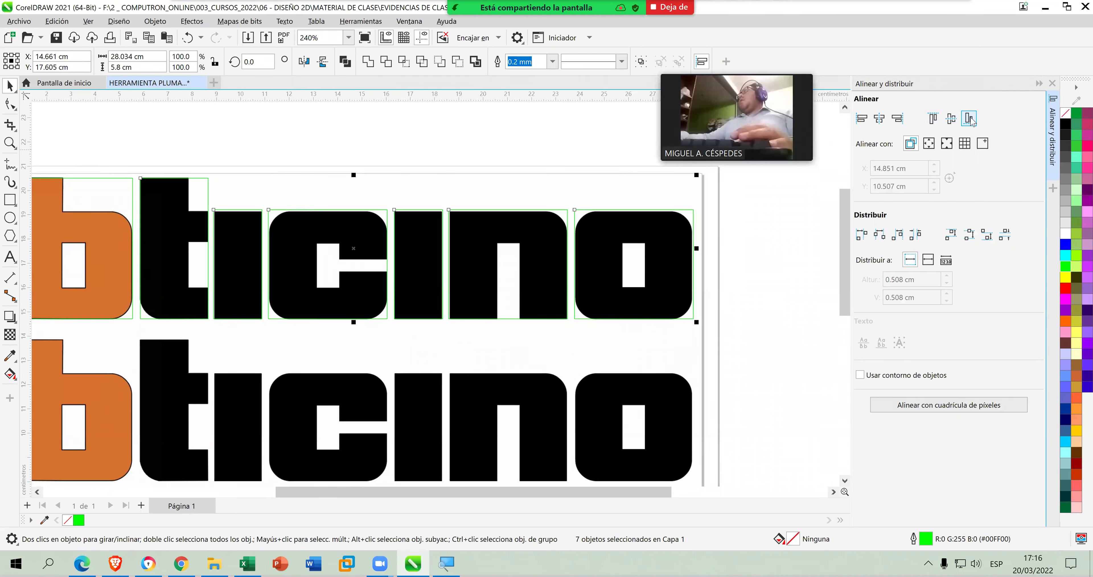
{"action": "key", "text": "Escape"}
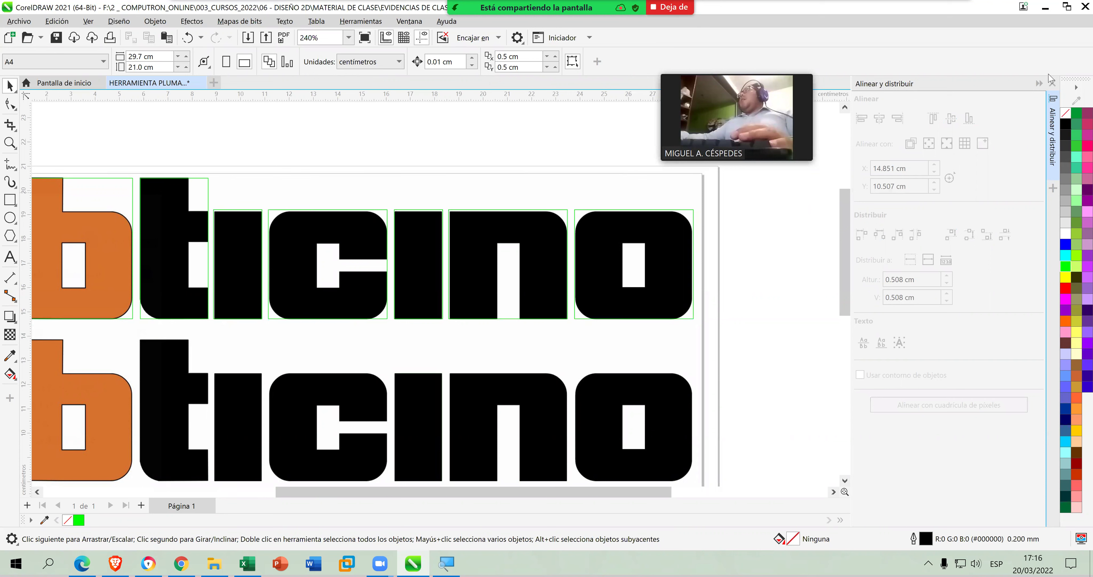
{"action": "left_click", "coordinate": [54, 41]}
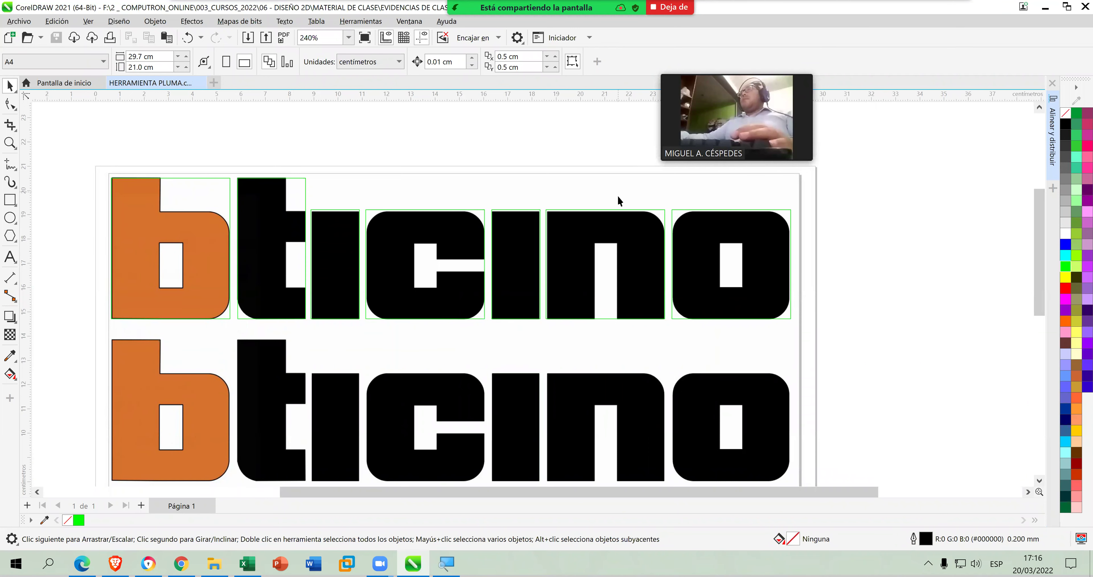
Fine-tune the horizontal position of the rectangles on the n and the o over their letters and save the document.
{"action": "left_click", "coordinate": [634, 221]}
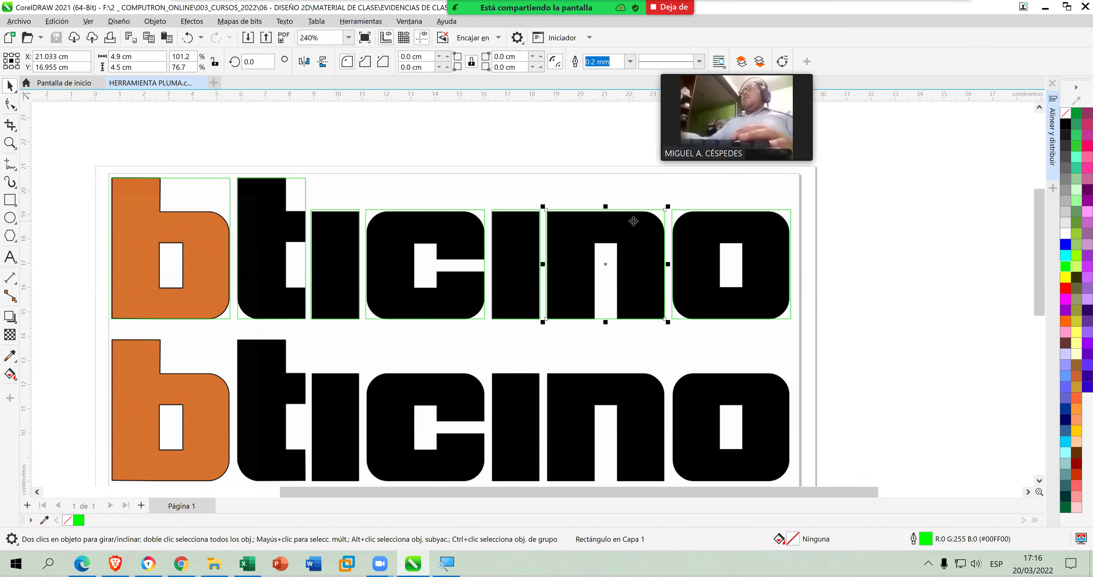
{"action": "left_click", "coordinate": [779, 239]}
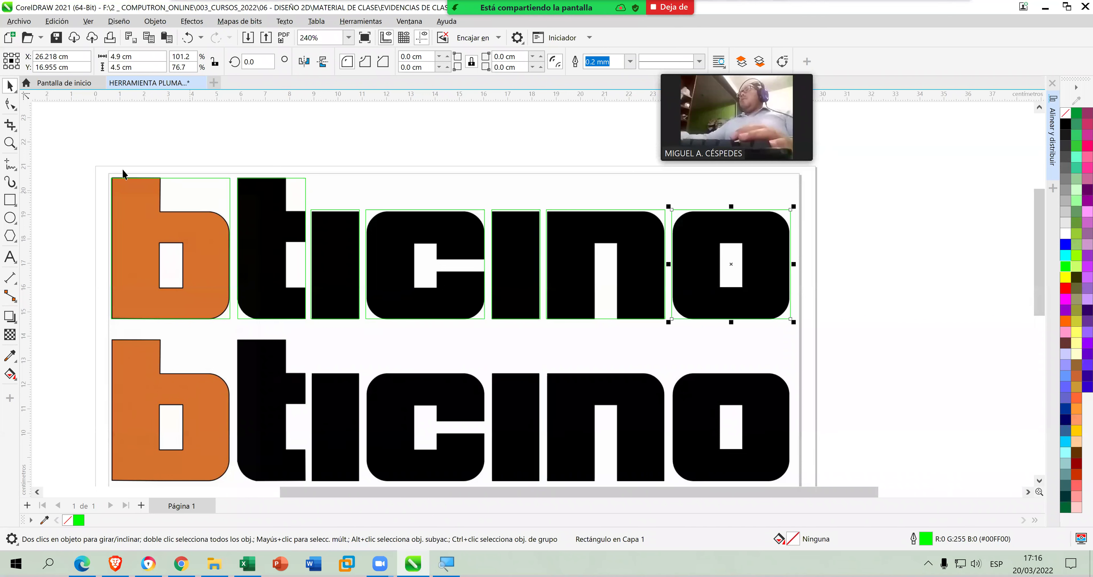
{"action": "left_click", "coordinate": [56, 38]}
{"action": "left_click", "coordinate": [457, 184]}
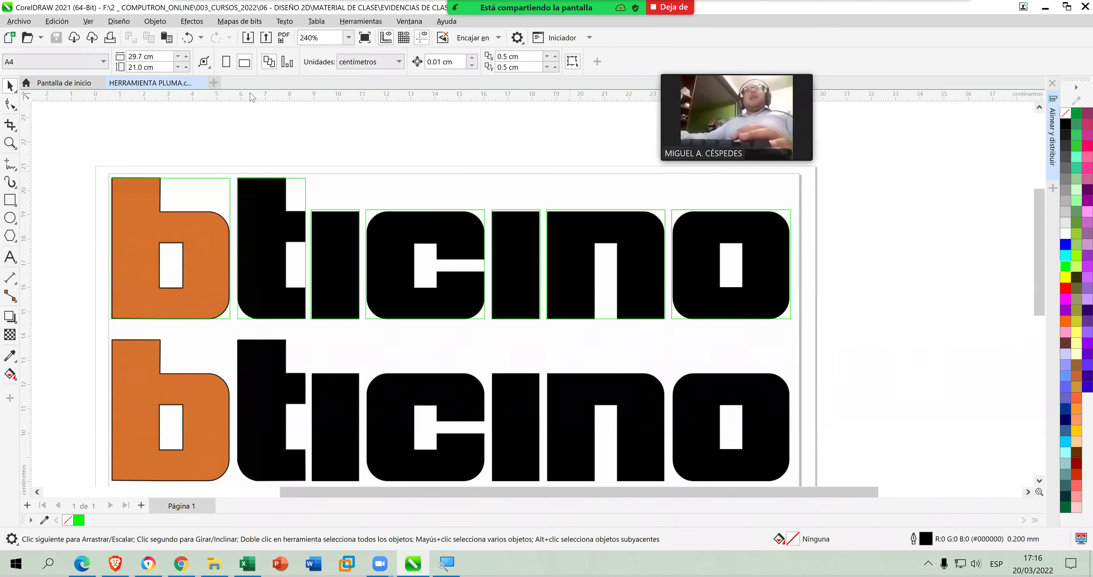
Fill the rectangles on both letters i with blue.
{"action": "left_click", "coordinate": [9, 182]}
{"action": "key", "text": "space"}
{"action": "left_click", "coordinate": [350, 219]}
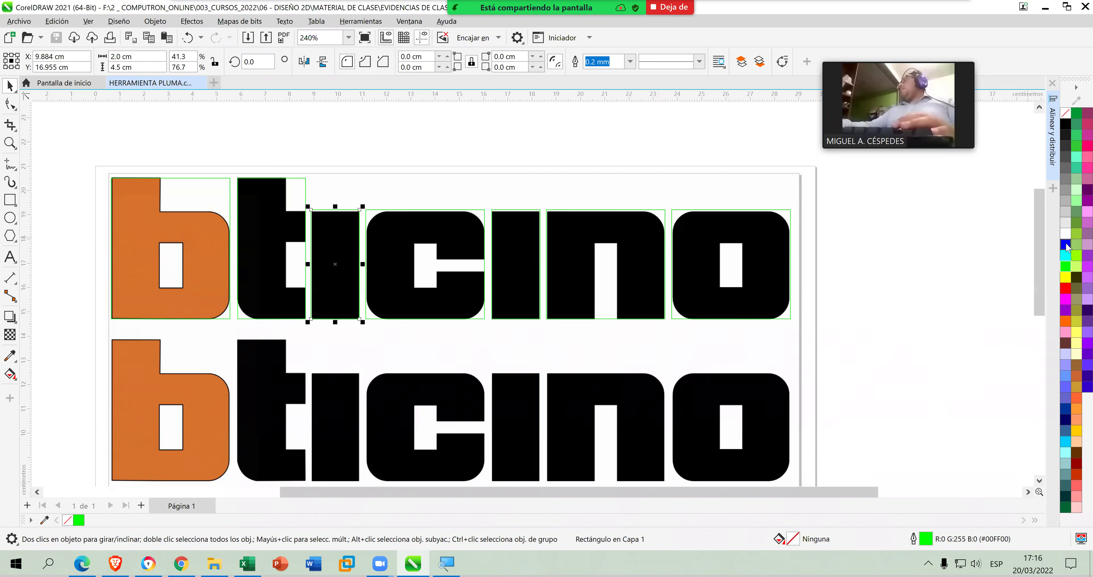
{"action": "left_click", "coordinate": [1066, 245]}
{"action": "left_click", "coordinate": [533, 242]}
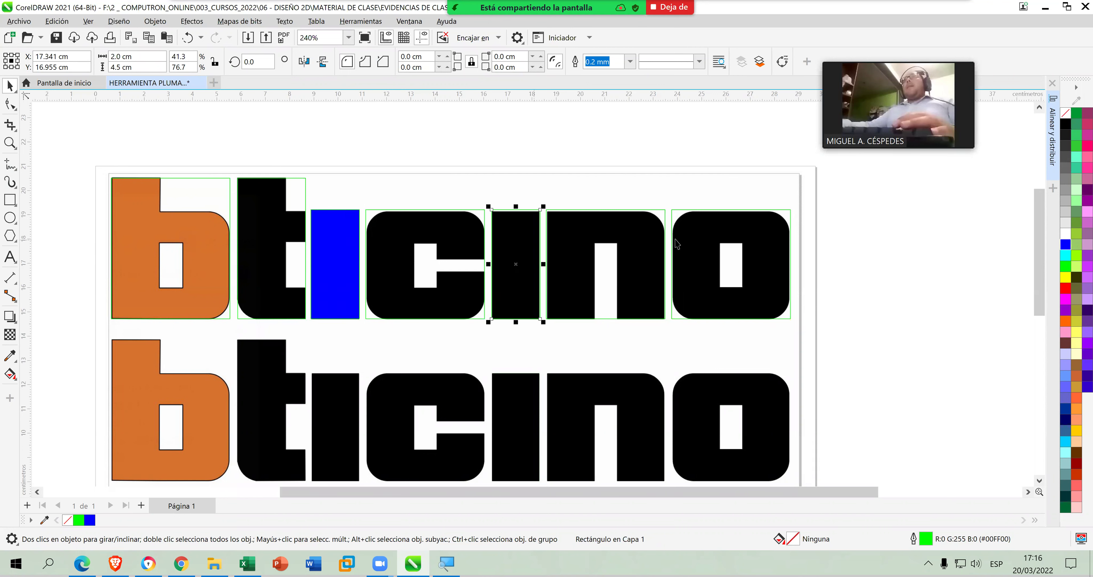
{"action": "left_click", "coordinate": [1065, 246]}
{"action": "left_click", "coordinate": [907, 244]}
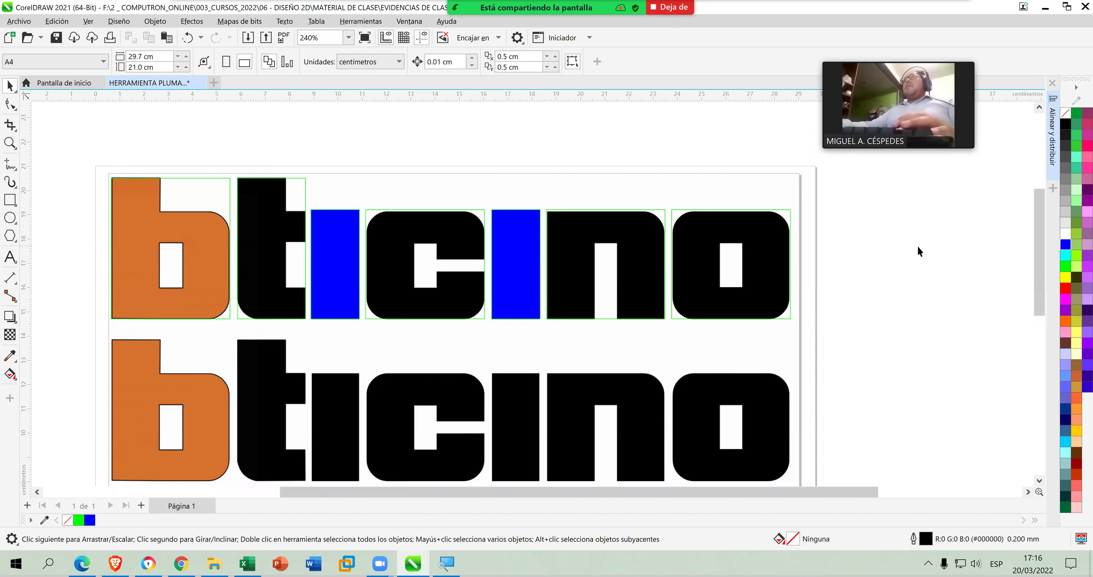
{"action": "right_click", "coordinate": [1064, 115]}
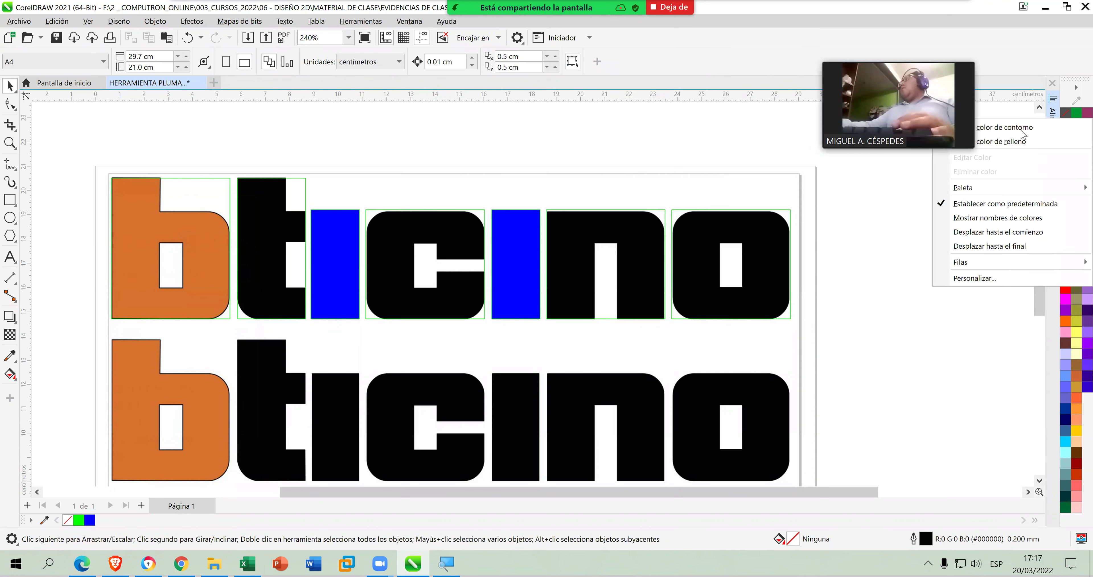
{"action": "key", "text": "Return"}
{"action": "left_click", "coordinate": [639, 368]}
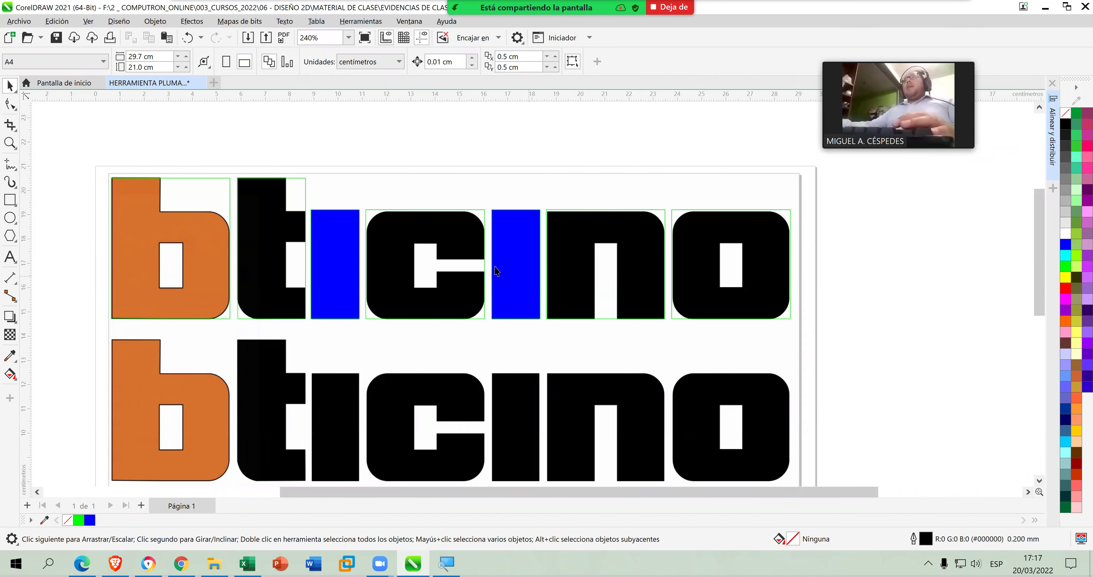
Remove the outline from the two blue i rectangles together and save the document.
{"action": "left_click", "coordinate": [515, 275]}
{"action": "left_click", "coordinate": [346, 275]}
{"action": "left_click", "coordinate": [513, 262], "text": "shift"}
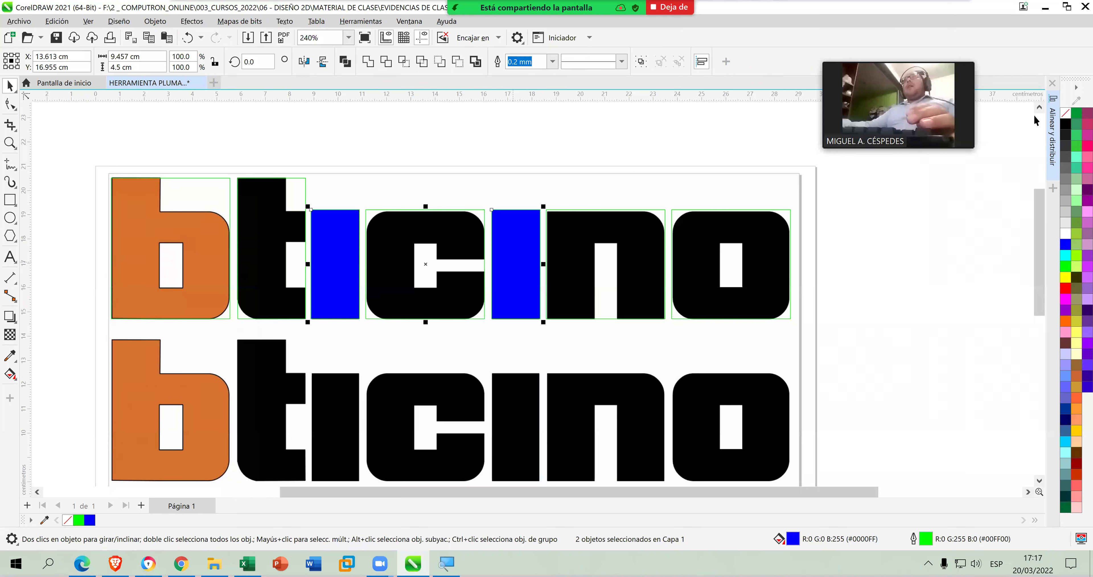
{"action": "right_click", "coordinate": [1064, 114]}
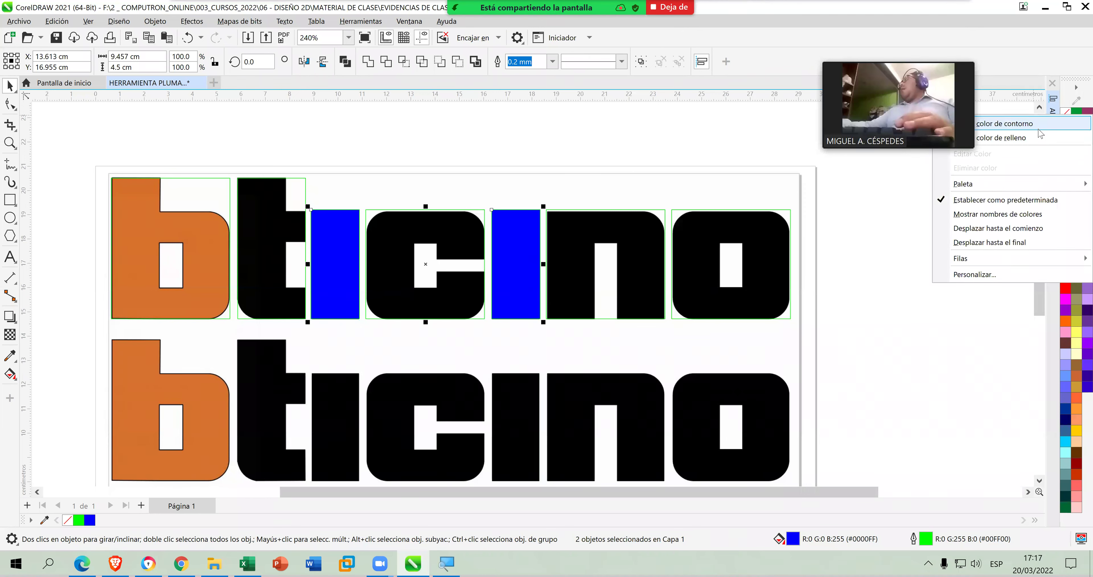
{"action": "left_click", "coordinate": [1039, 131]}
{"action": "left_click", "coordinate": [579, 153]}
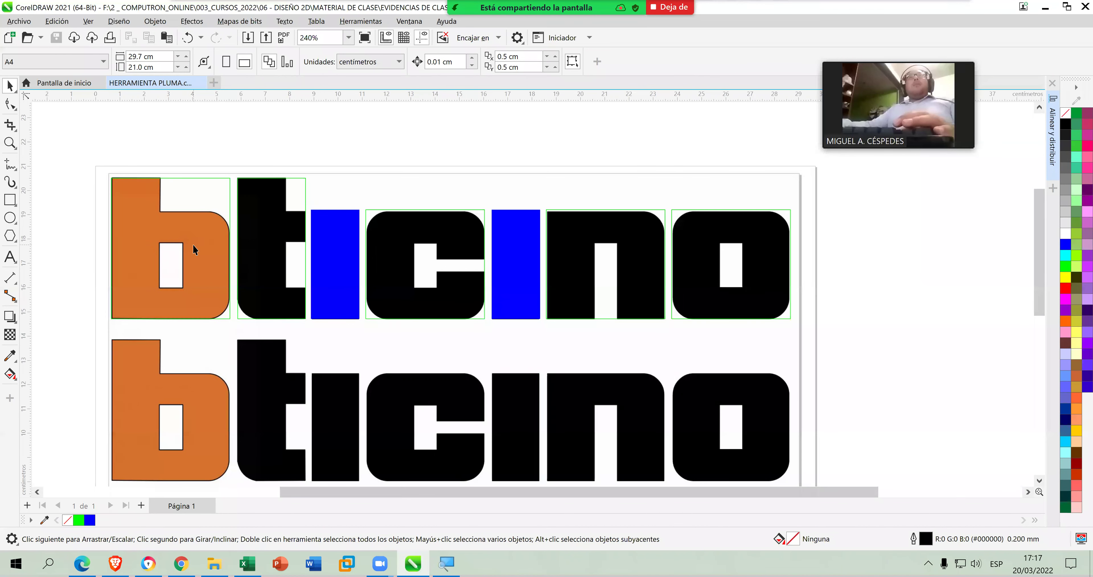
Round all four corners of the rectangle on the o with a linked corner radius of 1.1 cm.
{"action": "left_click", "coordinate": [774, 239]}
{"action": "scroll", "coordinate": [878, 262], "scroll_direction": "up", "scroll_amount": 1}
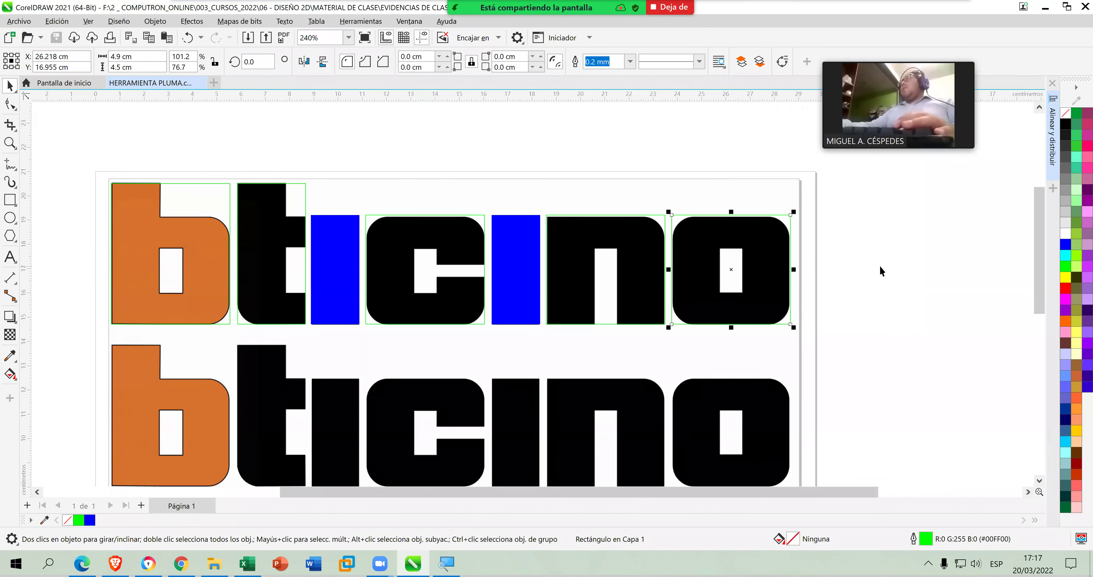
{"action": "scroll", "coordinate": [876, 265], "scroll_direction": "up", "scroll_amount": 2}
{"action": "scroll", "coordinate": [828, 261], "scroll_direction": "up", "scroll_amount": 1}
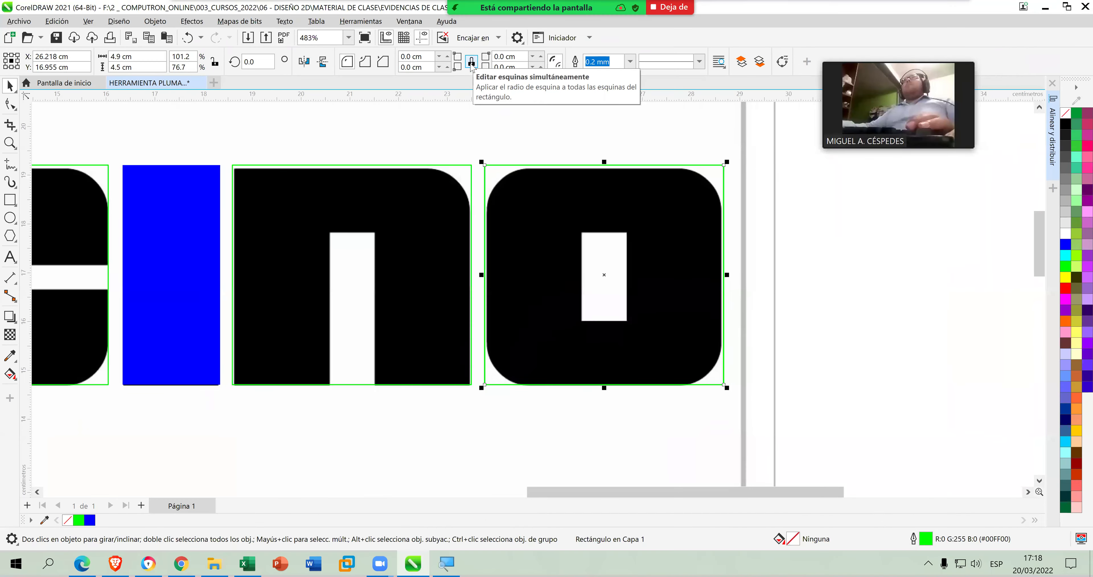
{"action": "left_click", "coordinate": [448, 56]}
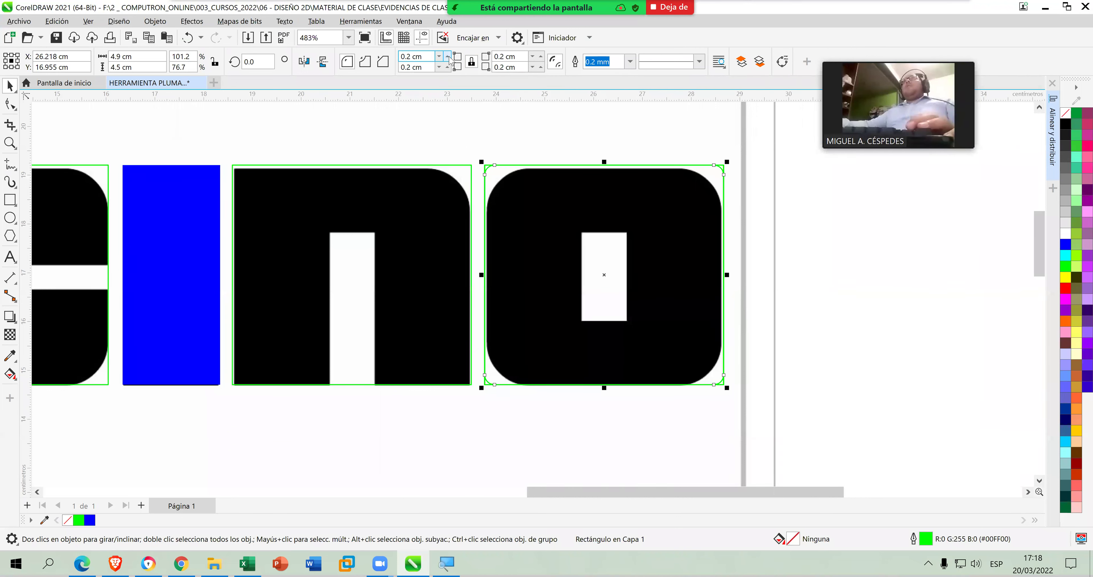
{"action": "left_click", "coordinate": [448, 57]}
{"action": "left_click", "coordinate": [448, 57]}
{"action": "left_click", "coordinate": [448, 57]}
{"action": "left_click", "coordinate": [448, 57]}
{"action": "left_click", "coordinate": [448, 57]}
{"action": "left_click", "coordinate": [448, 57]}
{"action": "left_click", "coordinate": [448, 57]}
{"action": "left_click", "coordinate": [448, 57]}
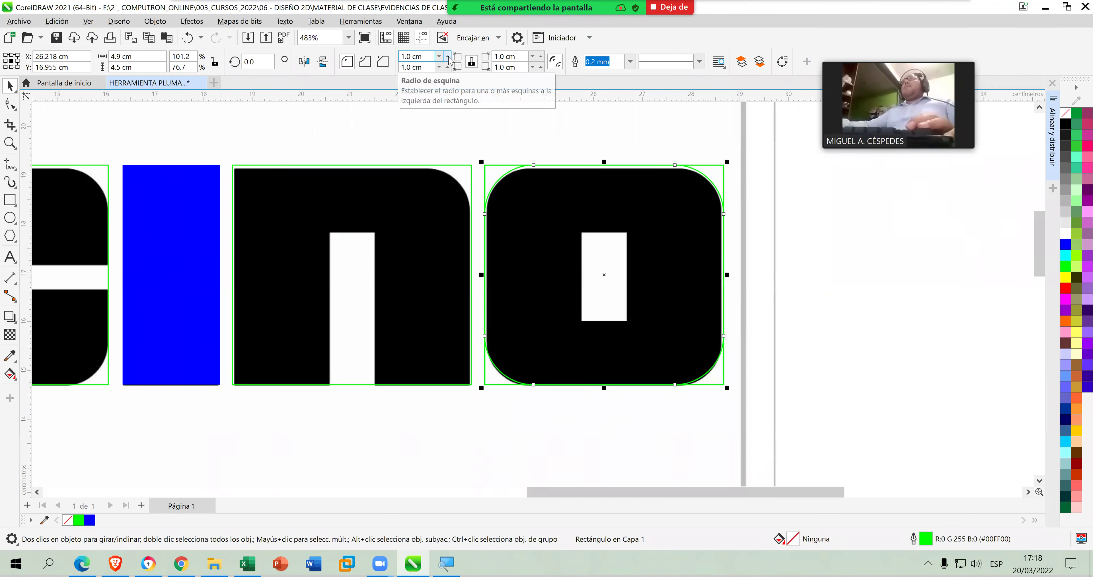
{"action": "left_click", "coordinate": [534, 151]}
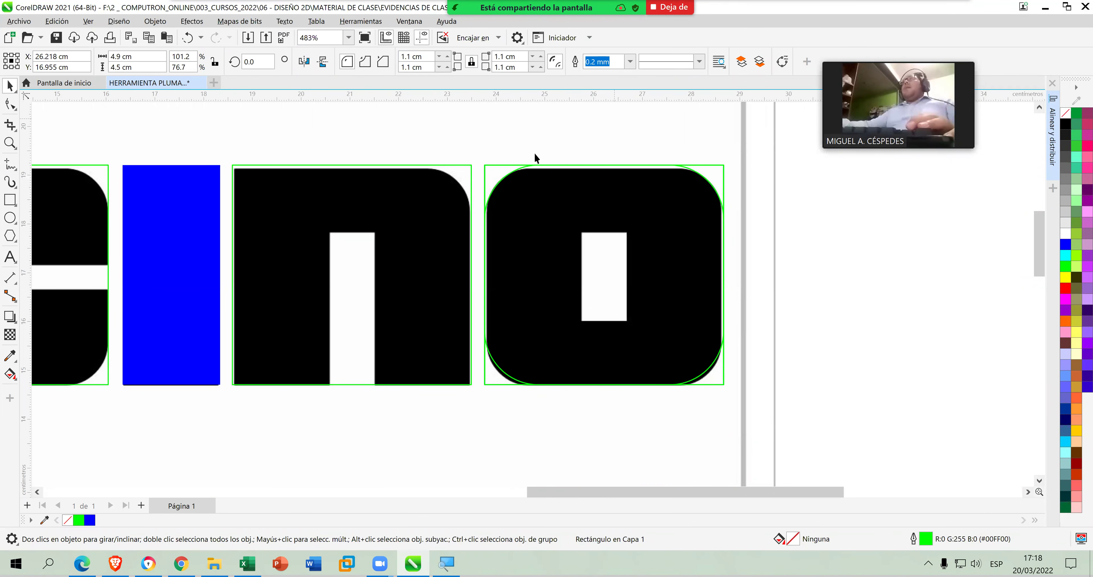
Move the extra square-cornered rectangle on the o away from the rounded one, toward the page's right edge.
{"action": "left_click_drag", "start_coordinate": [500, 170], "coordinate": [758, 195]}
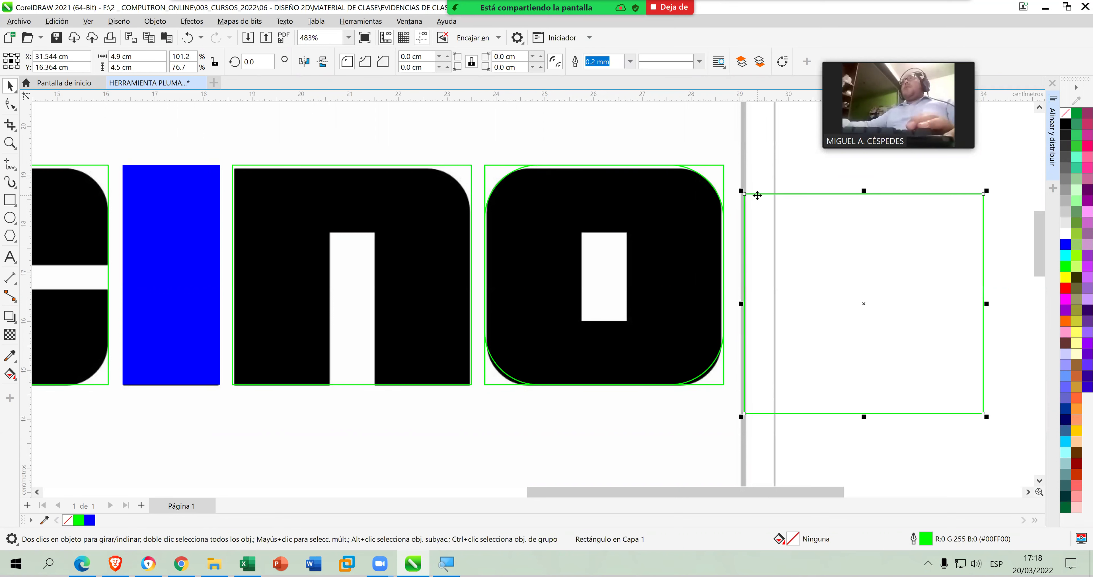
{"action": "key", "text": "ctrl+z"}
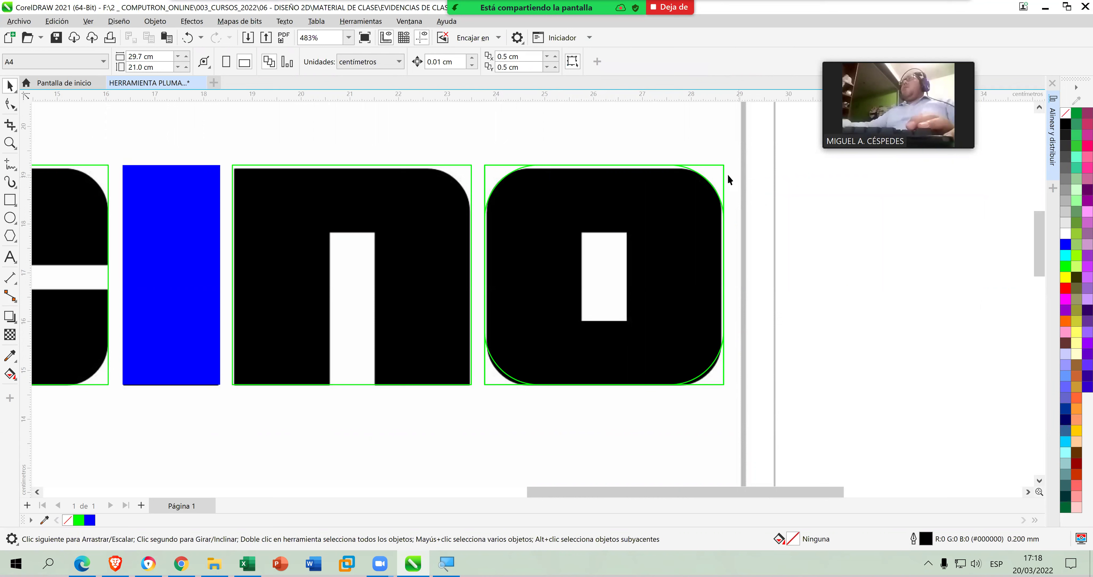
{"action": "left_click_drag", "start_coordinate": [725, 178], "coordinate": [885, 225]}
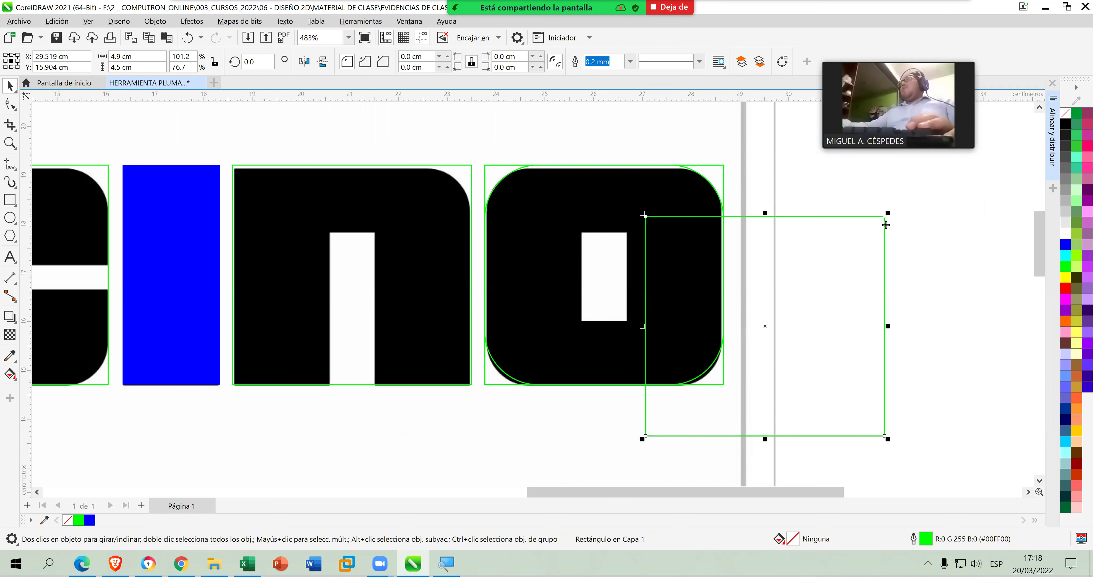
Delete the extra square-cornered rectangle that overlaps the rounded one on the o.
{"action": "key", "text": "ctrl+z"}
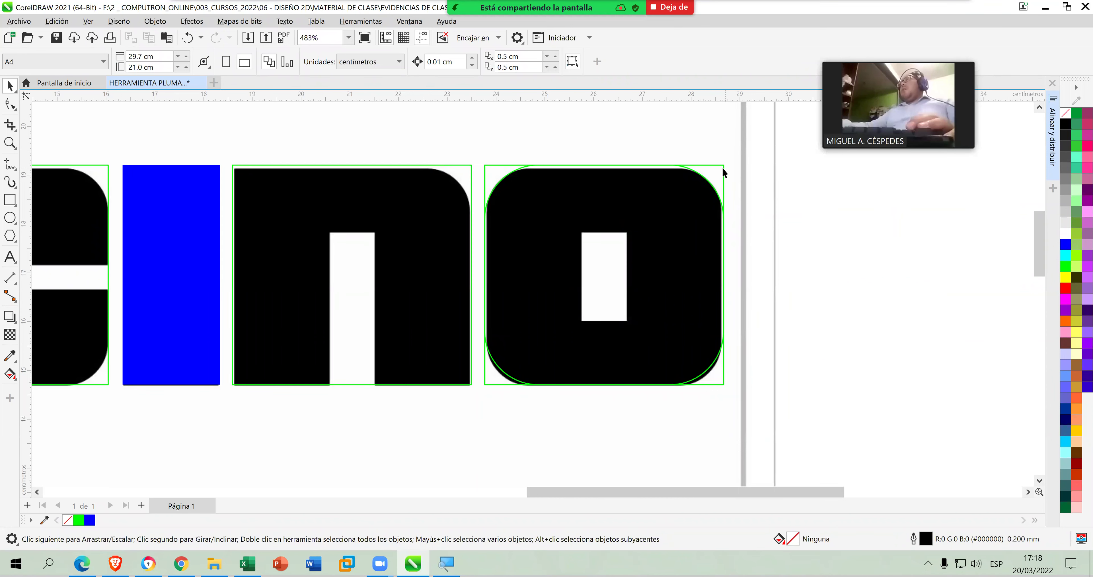
{"action": "left_click_drag", "start_coordinate": [722, 168], "coordinate": [899, 221]}
{"action": "key", "text": "ctrl+z"}
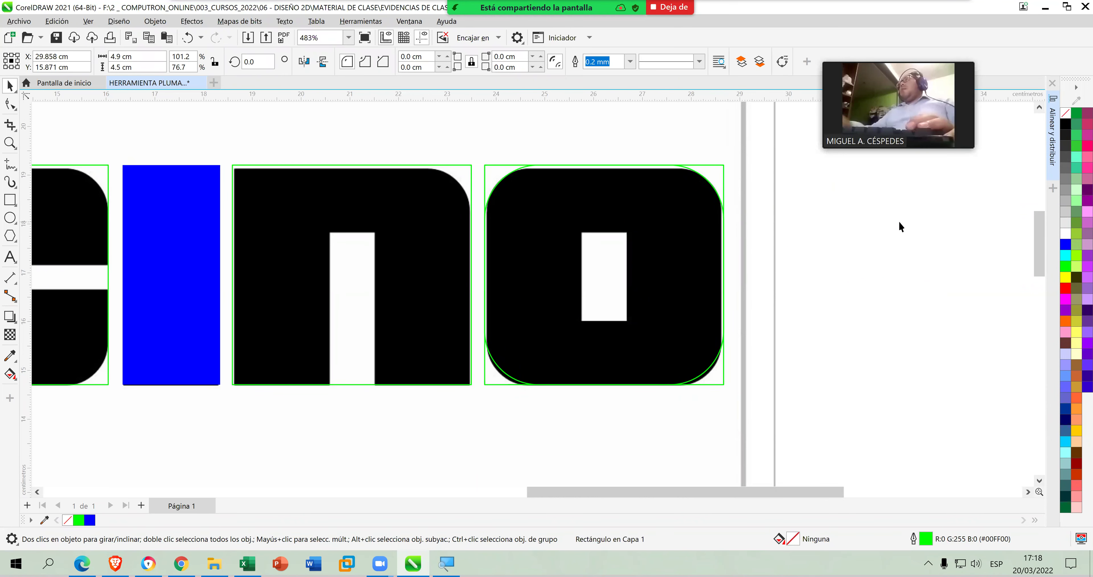
{"action": "key", "text": "ctrl+shift+z"}
{"action": "key", "text": "Delete"}
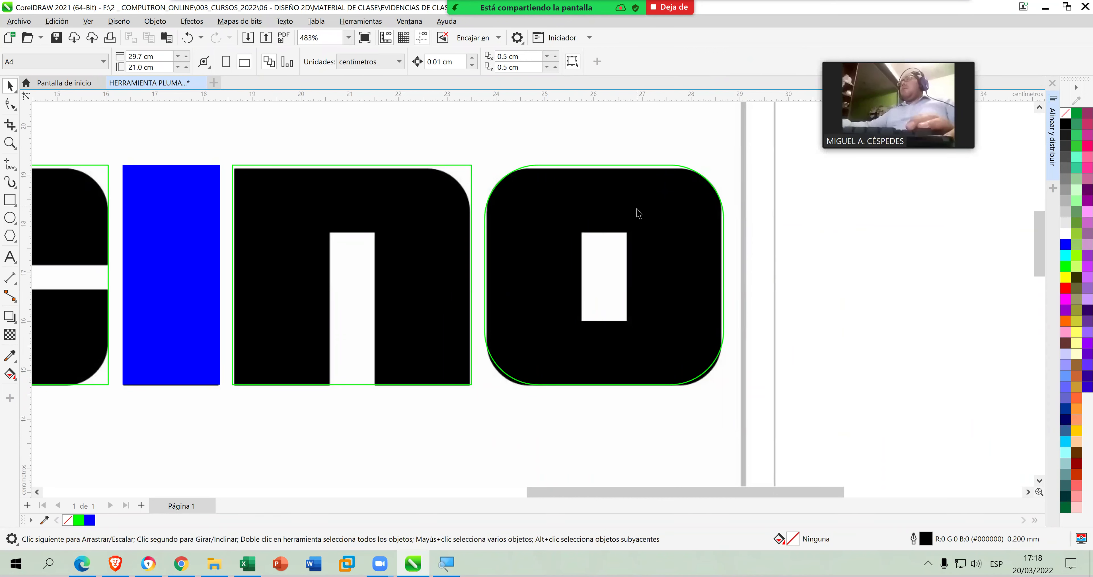
Set the linked corner radius of the o's rectangle to 1.0 cm and nudge it down to Y 16.935 cm.
{"action": "left_click", "coordinate": [628, 203]}
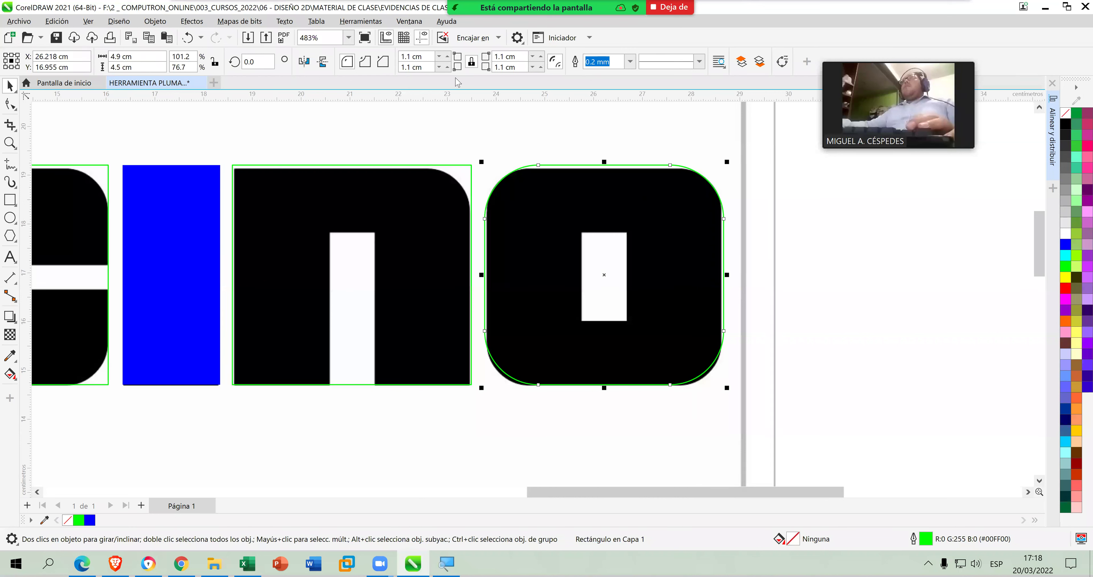
{"action": "left_click", "coordinate": [440, 67]}
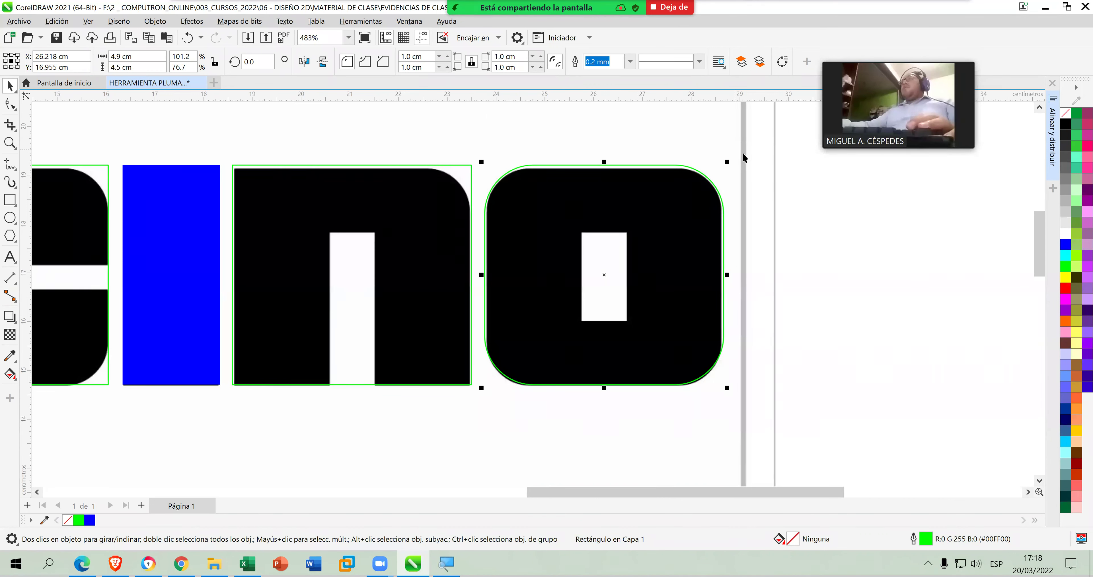
{"action": "key", "text": "Down"}
{"action": "key", "text": "Down"}
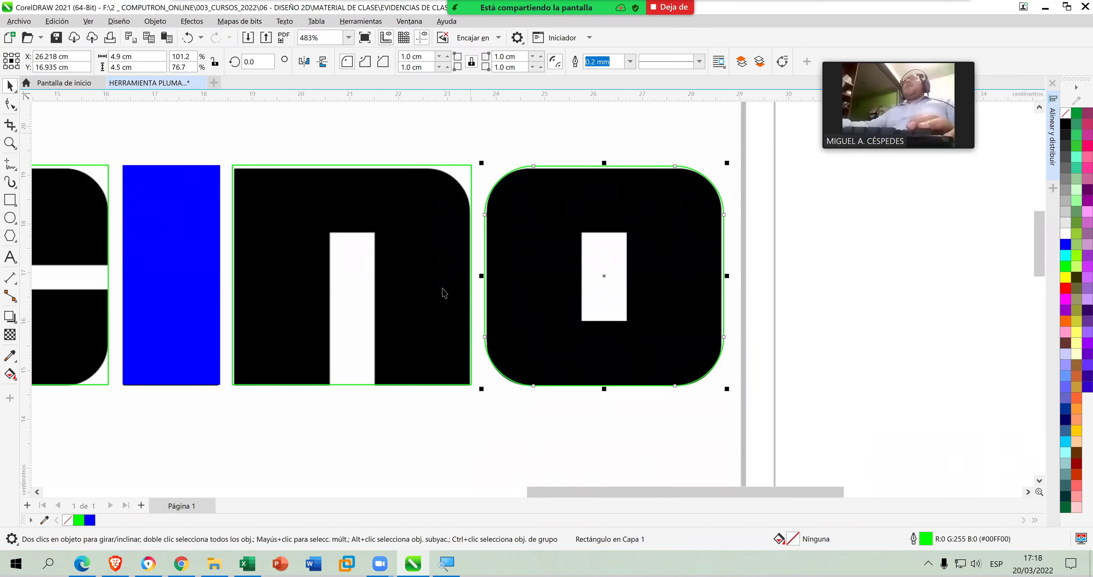
Try rounding all four corners of the rectangle on the n with a linked radius of 1 cm.
{"action": "left_click", "coordinate": [433, 220]}
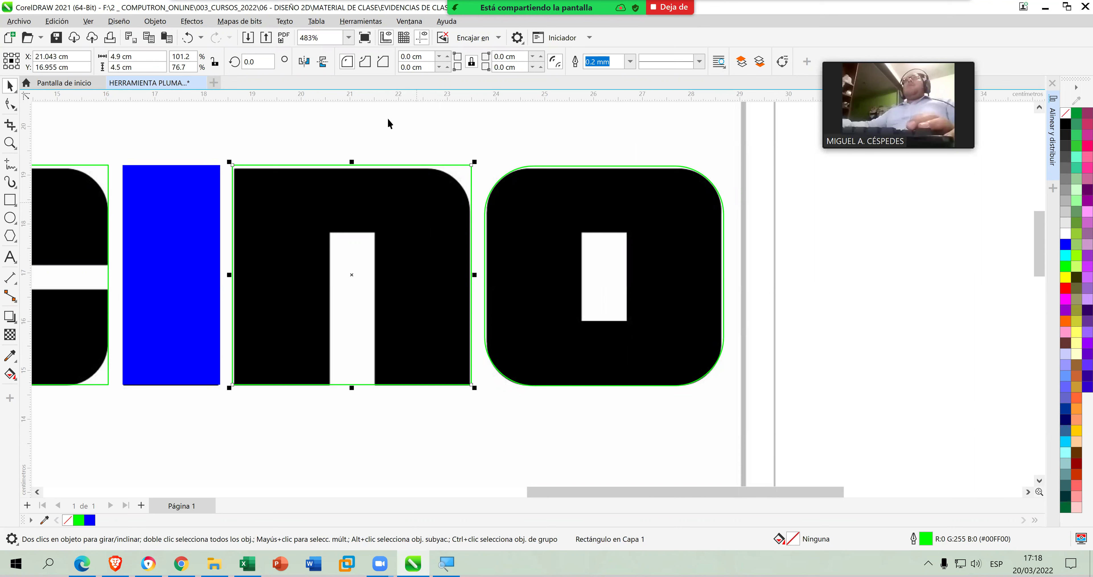
{"action": "left_click", "coordinate": [422, 58]}
{"action": "type", "text": "1"}
{"action": "key", "text": "Return"}
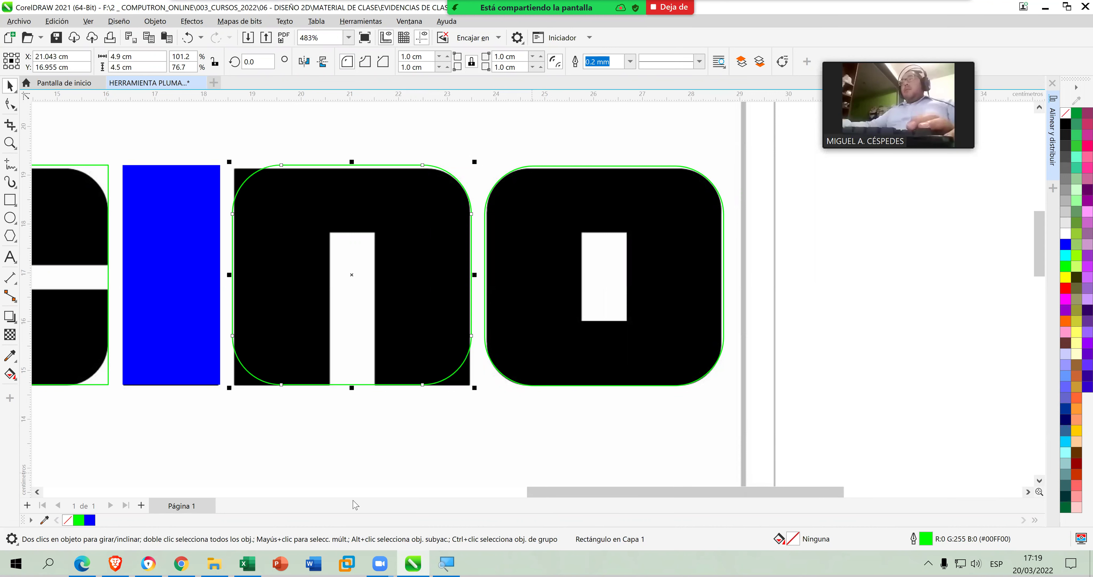
Try a height of 4.4 cm for the o's rounded rectangle, nudge it downward and undo the extra nudges.
{"action": "left_click_drag", "start_coordinate": [543, 496], "coordinate": [497, 495]}
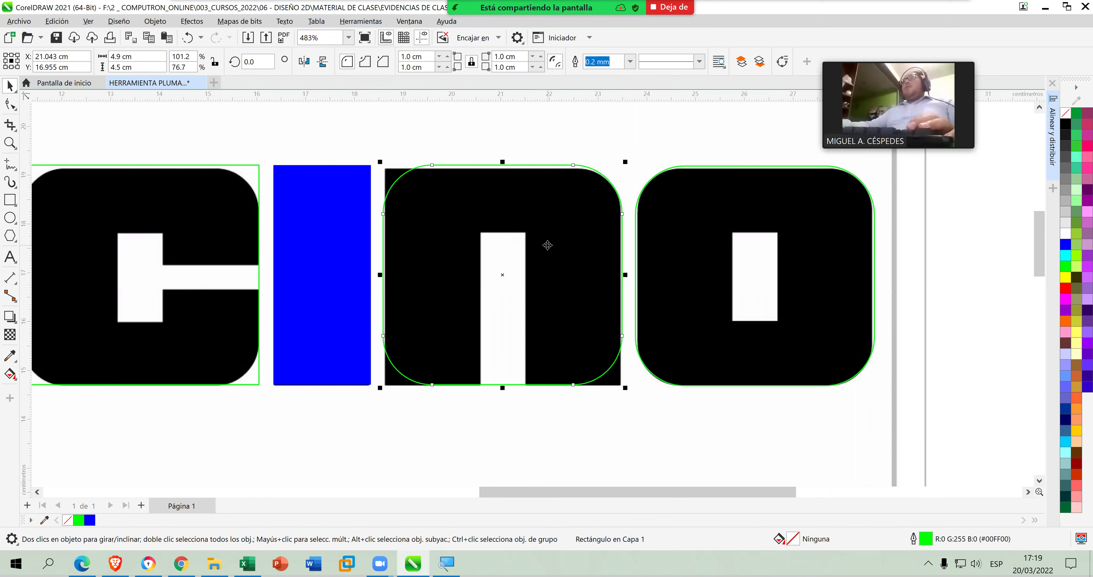
{"action": "left_click", "coordinate": [712, 214]}
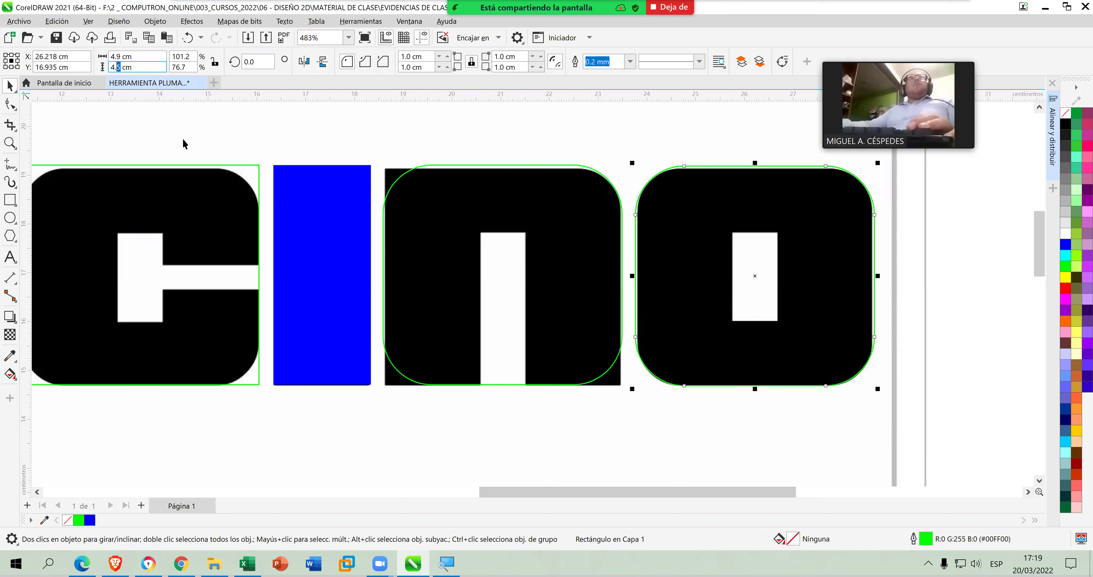
{"action": "type", "text": "4"}
{"action": "key", "text": "Return"}
{"action": "key", "text": "Down"}
{"action": "key", "text": "Down"}
{"action": "key", "text": "Down"}
{"action": "key", "text": "ctrl+z"}
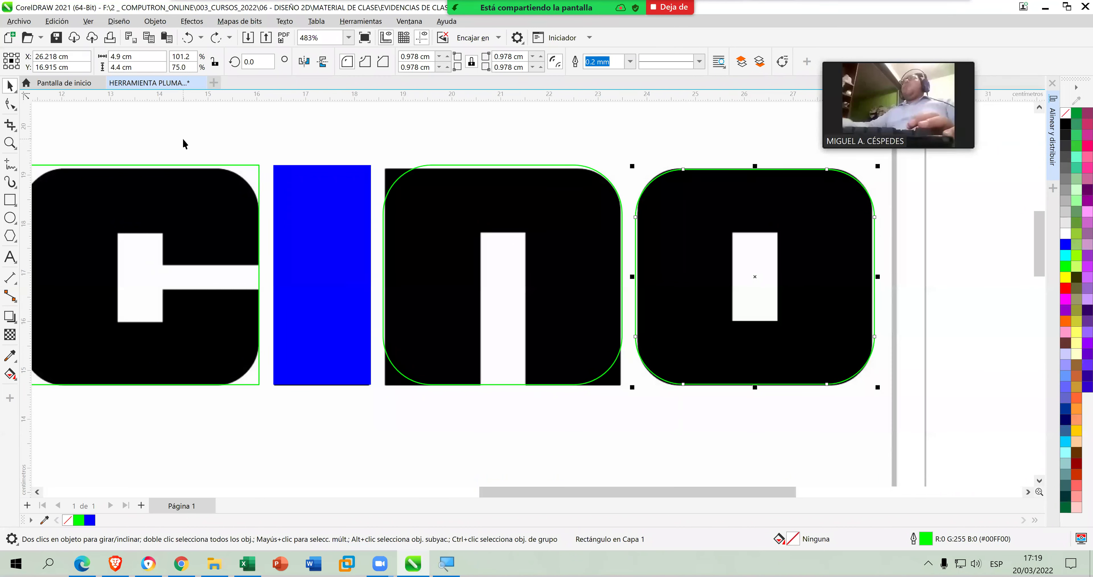
{"action": "key", "text": "ctrl+z"}
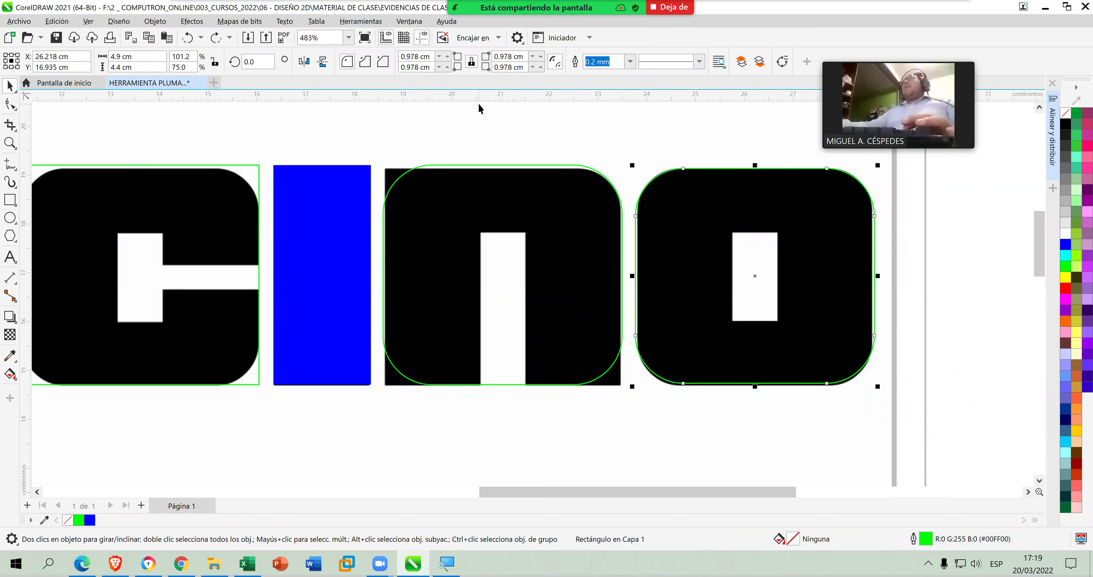
Set the height of the o's rounded rectangle to 4.5 cm.
{"action": "left_click", "coordinate": [774, 185]}
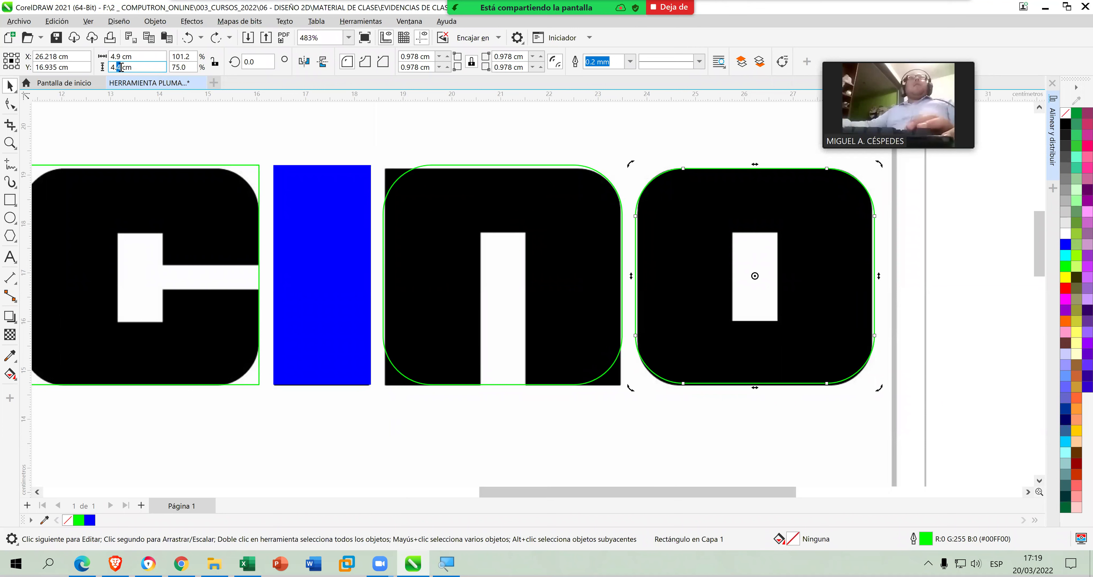
{"action": "type", "text": "5"}
{"action": "key", "text": "Return"}
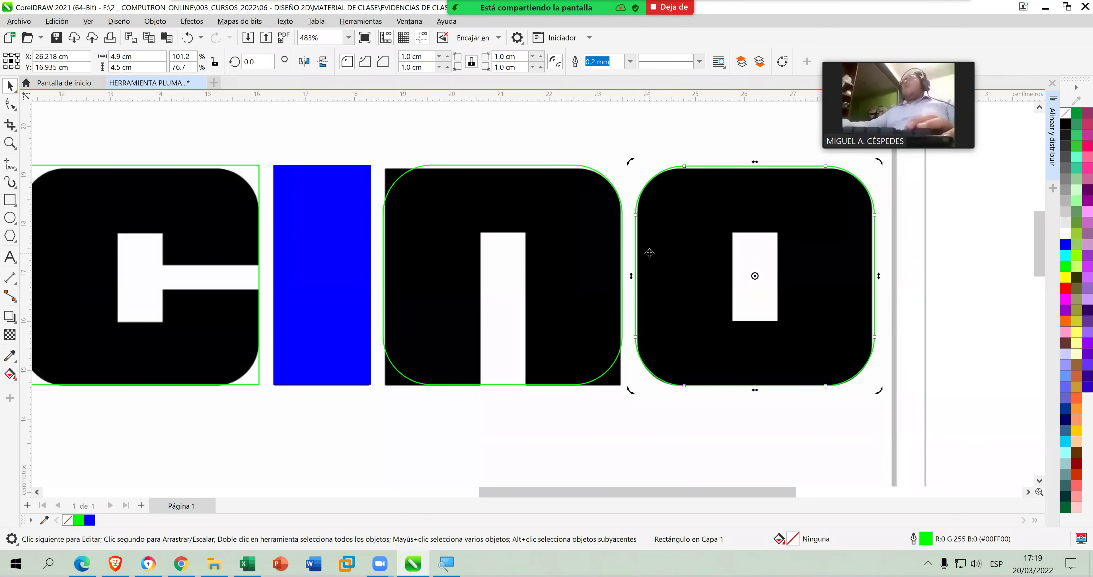
Set all four corner radii of the n's rectangle to 0 cm.
{"action": "left_click", "coordinate": [536, 185]}
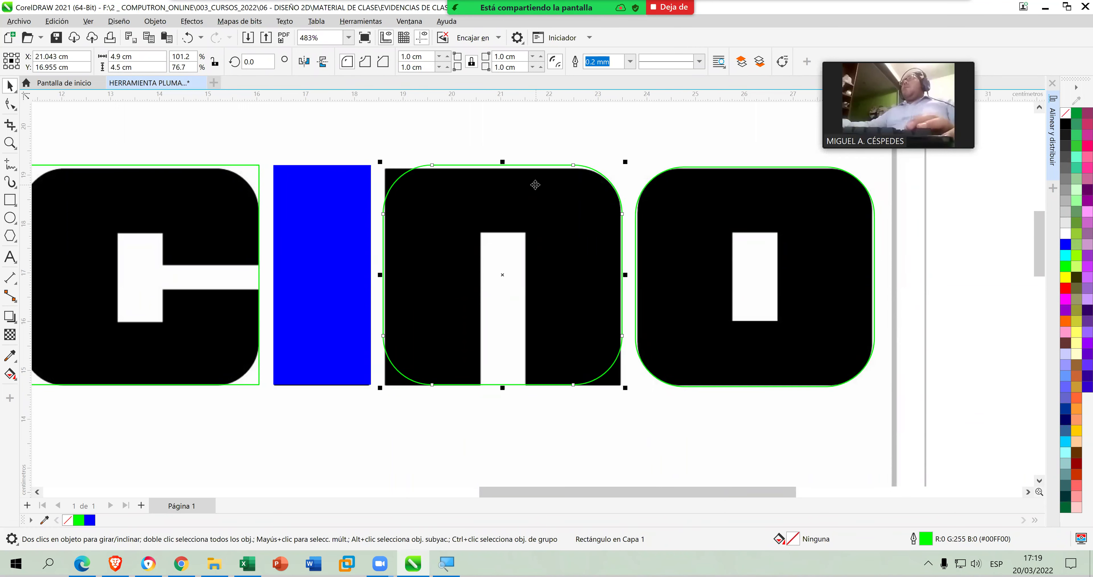
{"action": "left_click", "coordinate": [689, 185]}
{"action": "left_click", "coordinate": [476, 183]}
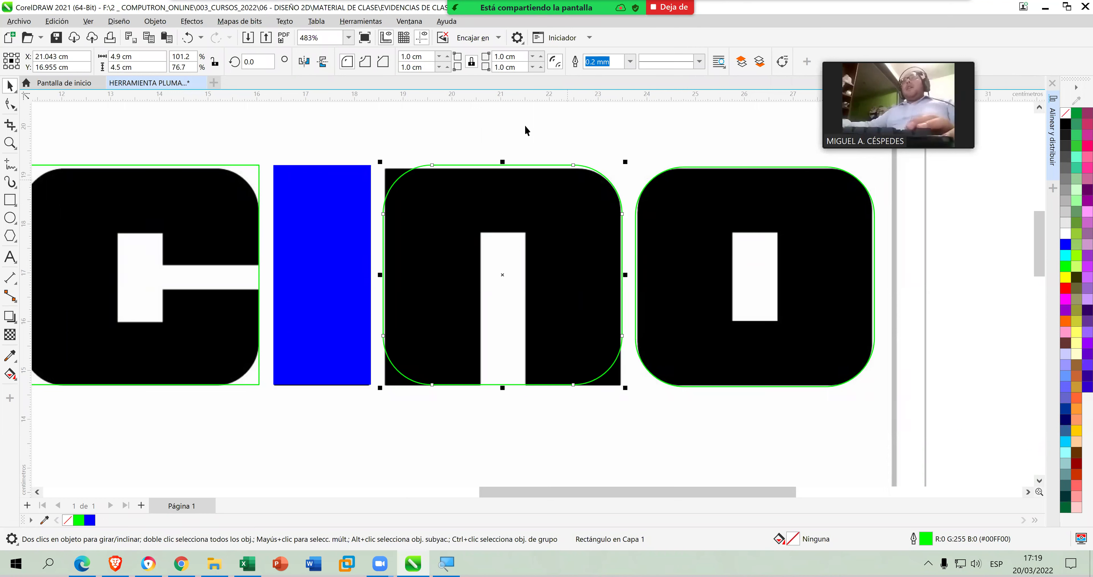
{"action": "triple_click", "coordinate": [519, 66]}
{"action": "type", "text": "0"}
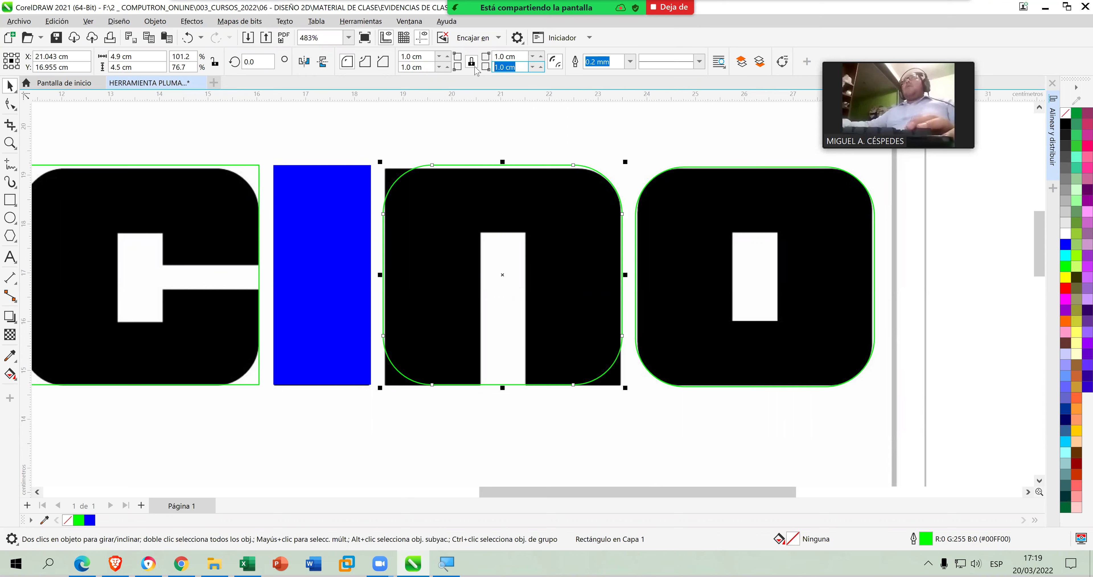
{"action": "key", "text": "Return"}
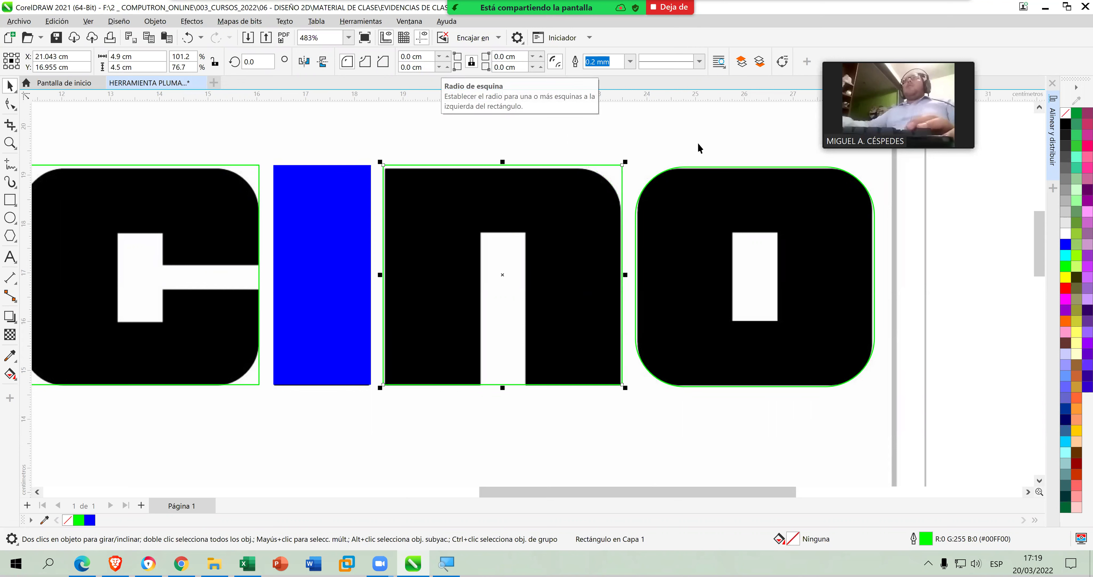
Unlink the corner radii of the n's rectangle and round only its upper-right corner to 1.0 cm.
{"action": "left_click", "coordinate": [634, 166]}
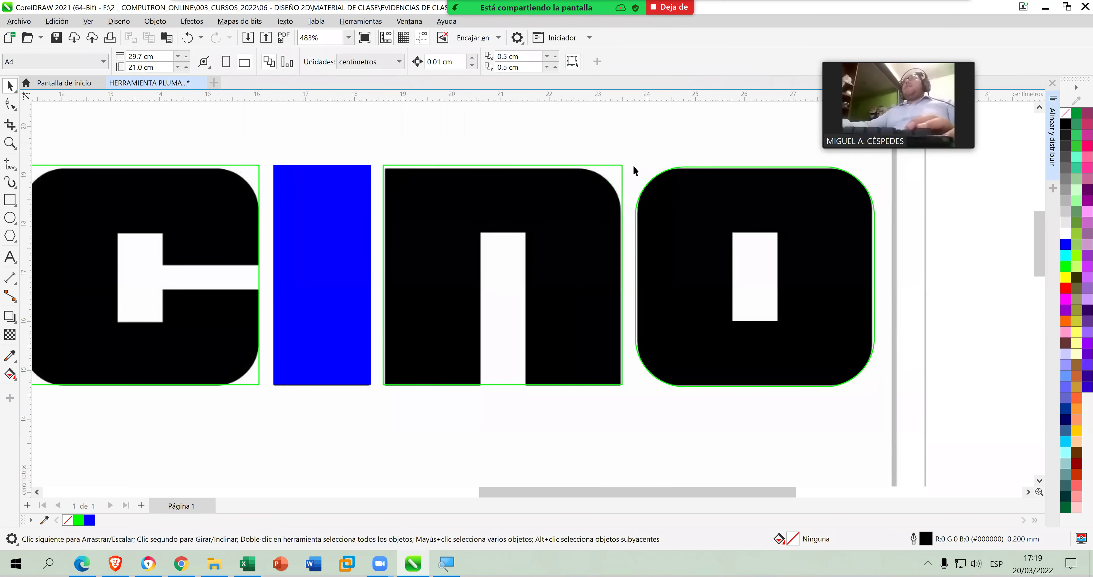
{"action": "left_click", "coordinate": [606, 175]}
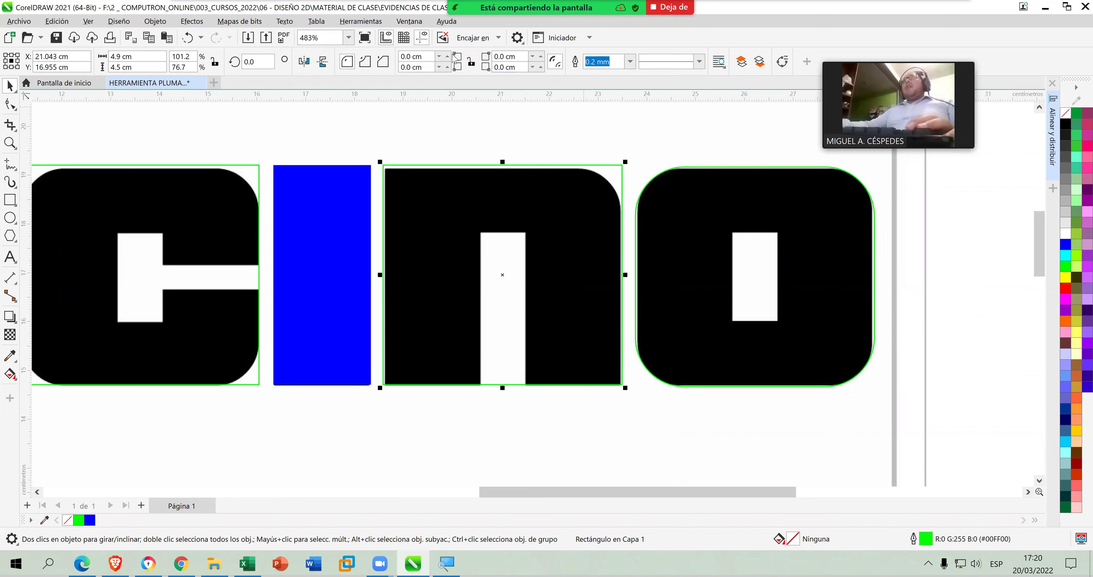
{"action": "left_click", "coordinate": [541, 57]}
{"action": "left_click", "coordinate": [542, 57]}
{"action": "left_click", "coordinate": [542, 57]}
{"action": "left_click", "coordinate": [541, 57]}
{"action": "left_click", "coordinate": [541, 57]}
{"action": "left_click", "coordinate": [542, 57]}
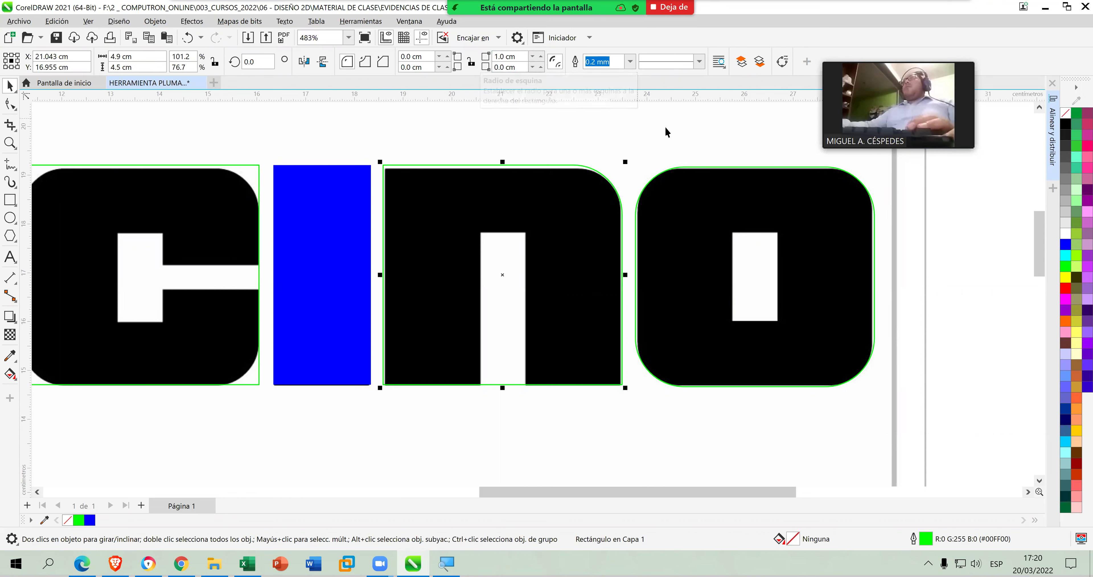
Nudge the n's rectangle down to Y 16.935 cm and save the document.
{"action": "key", "text": "Down"}
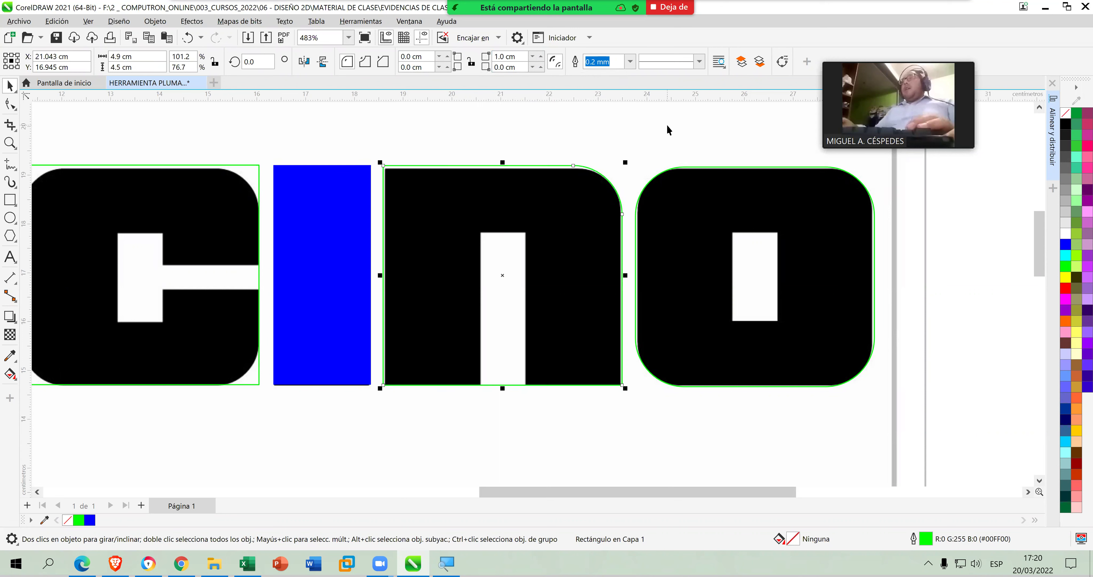
{"action": "key", "text": "Down"}
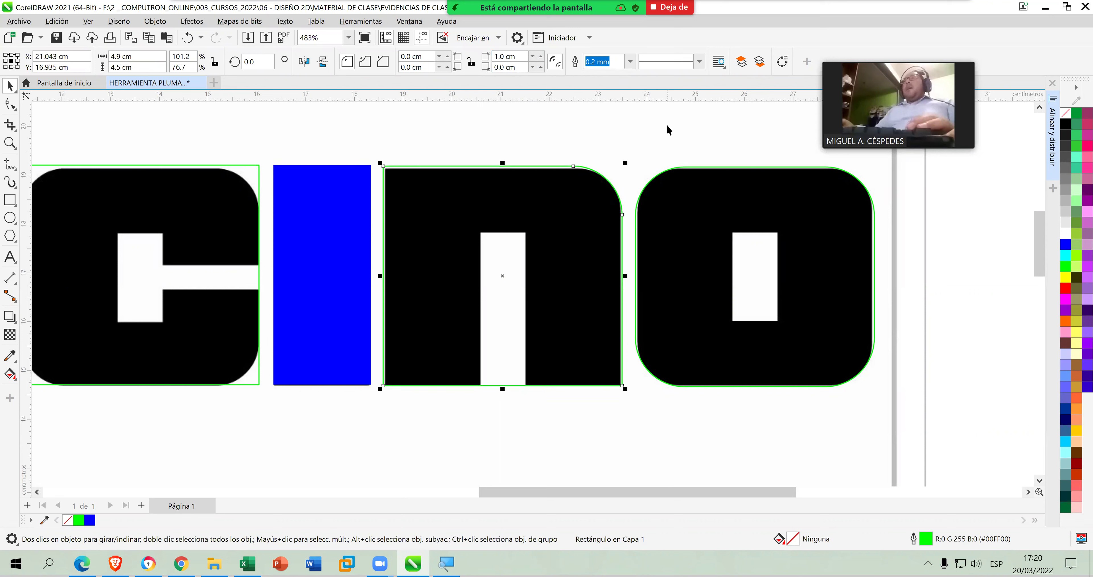
{"action": "left_click", "coordinate": [819, 159]}
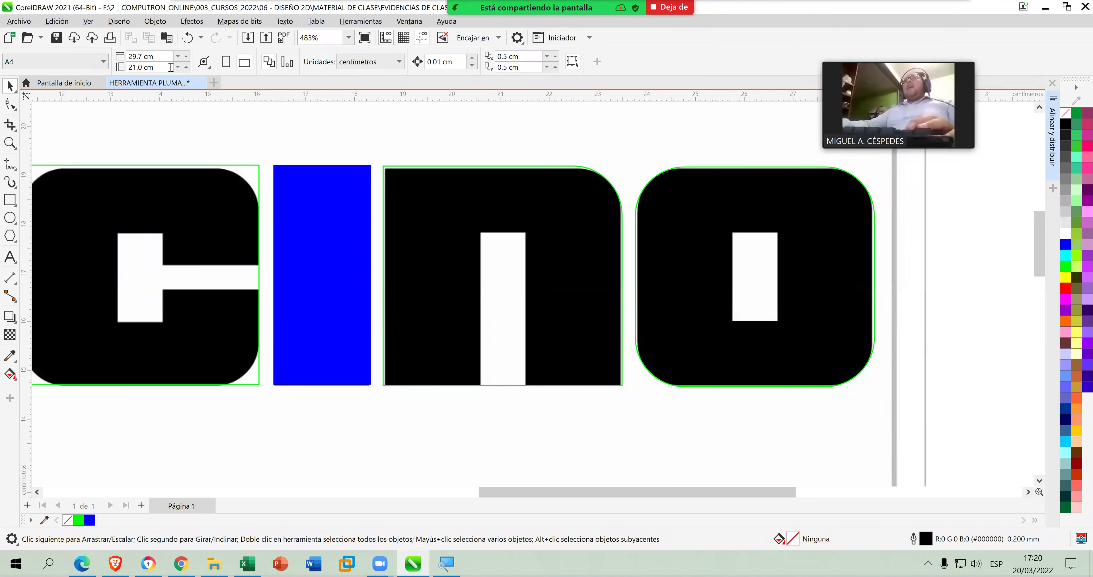
{"action": "left_click", "coordinate": [56, 37]}
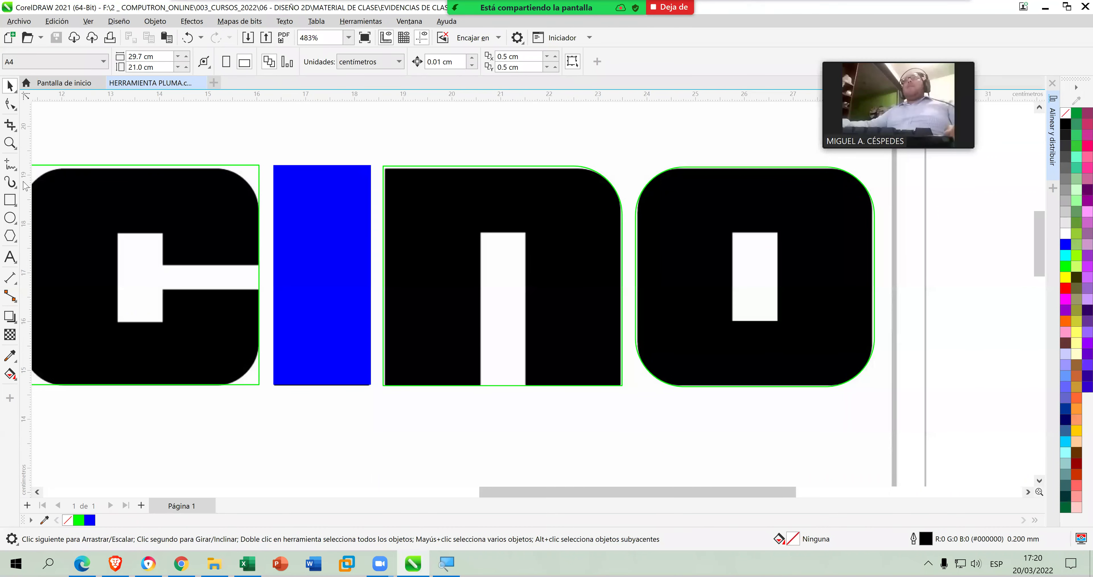
Draw a rectangle about 0.94 by 4.07 cm over the n's inner slot, extending below the letter, with red fill and outline.
{"action": "left_click", "coordinate": [11, 200]}
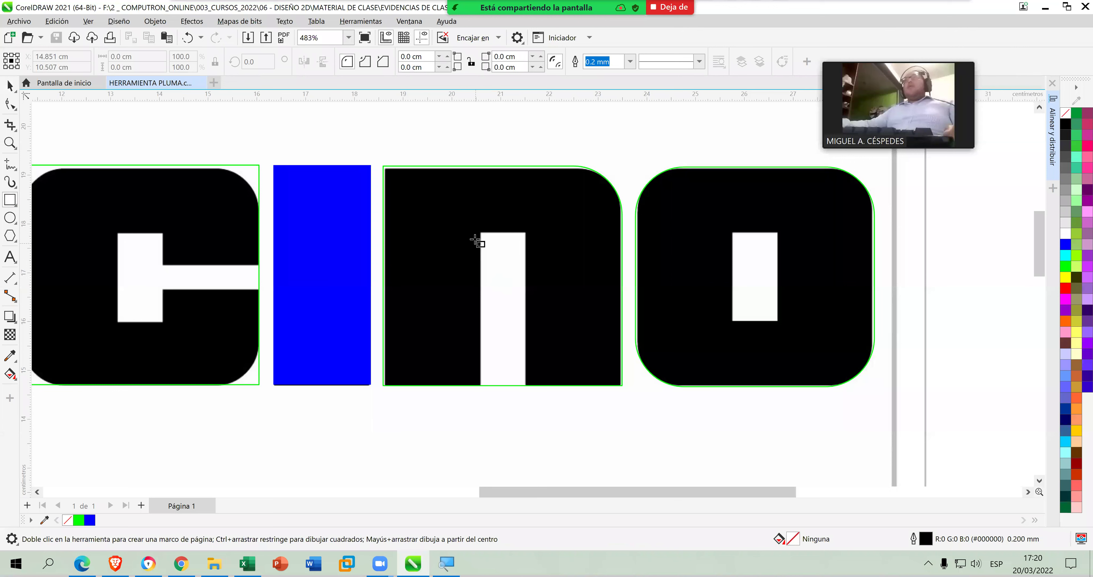
{"action": "left_click_drag", "start_coordinate": [480, 232], "coordinate": [525, 431]}
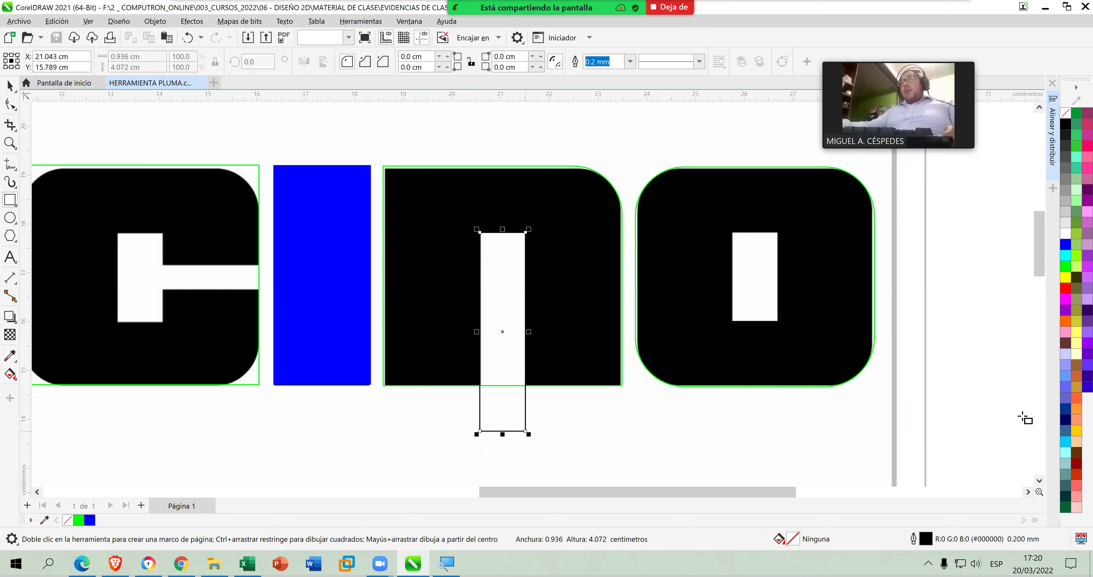
{"action": "left_click", "coordinate": [1066, 290]}
{"action": "right_click", "coordinate": [1066, 291]}
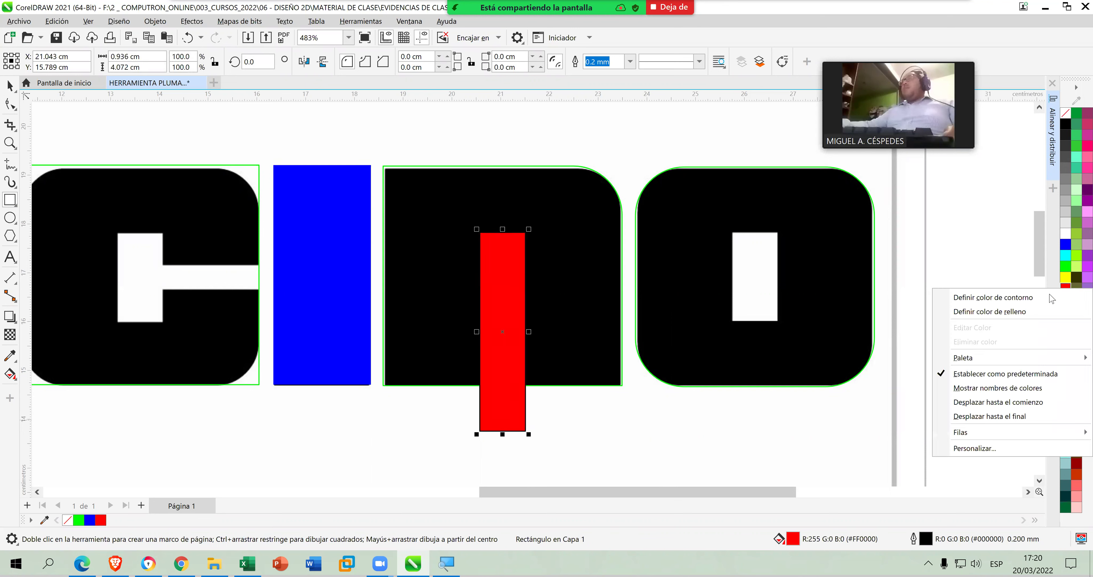
{"action": "left_click", "coordinate": [1050, 297]}
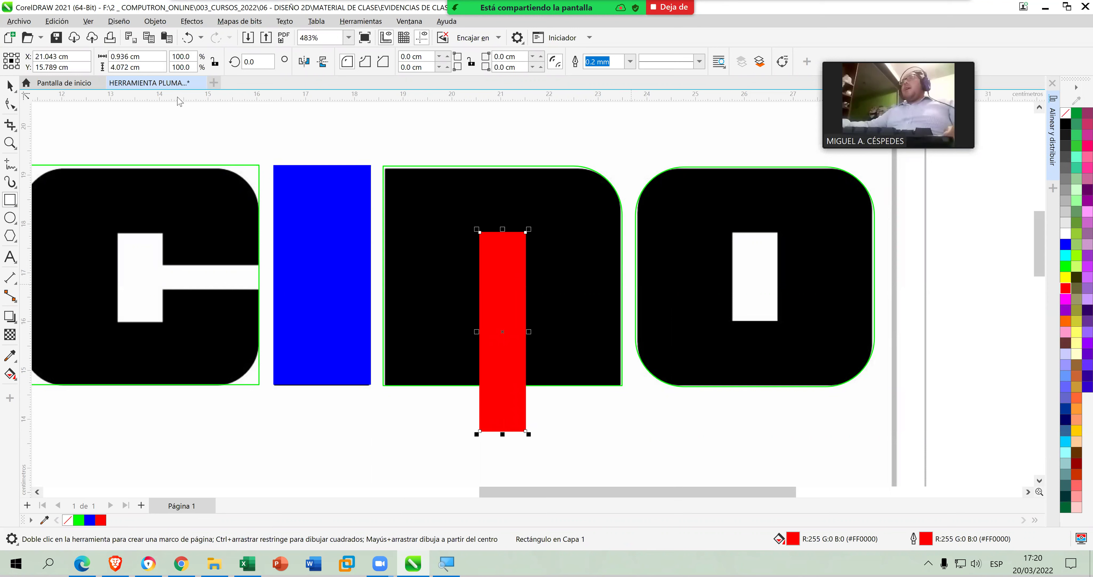
{"action": "key", "text": "space"}
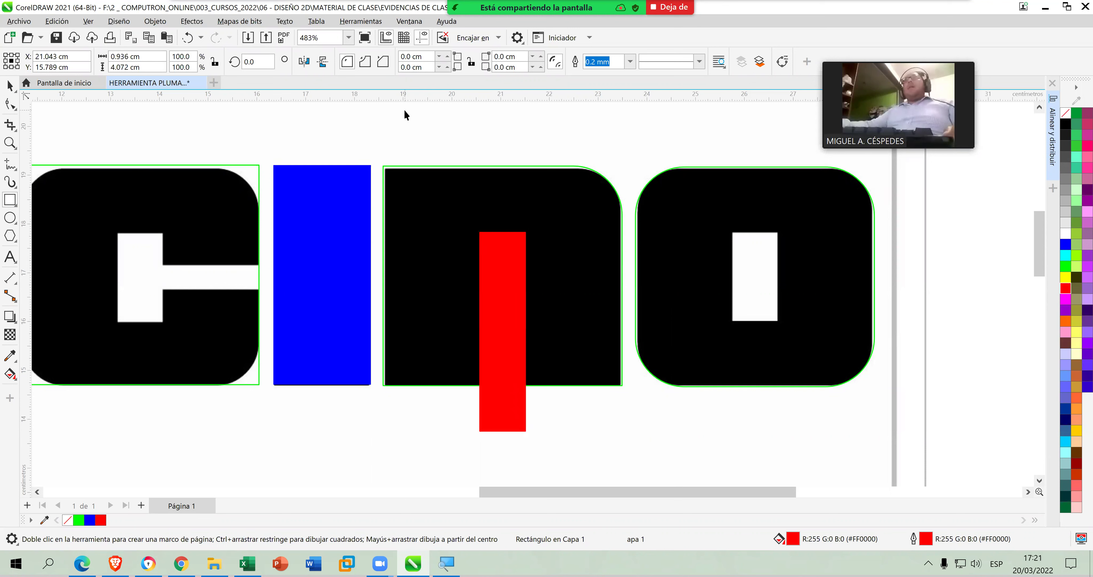
{"action": "left_click", "coordinate": [440, 123]}
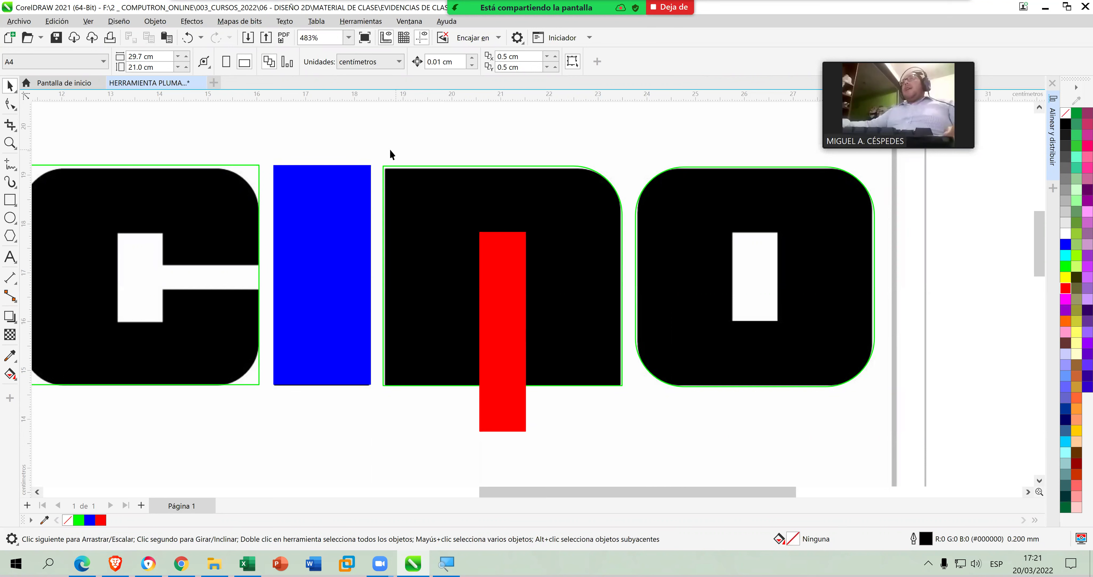
Select the red rectangle together with the n's rectangle and trim the n's shape with the red one.
{"action": "left_click_drag", "start_coordinate": [378, 149], "coordinate": [628, 453]}
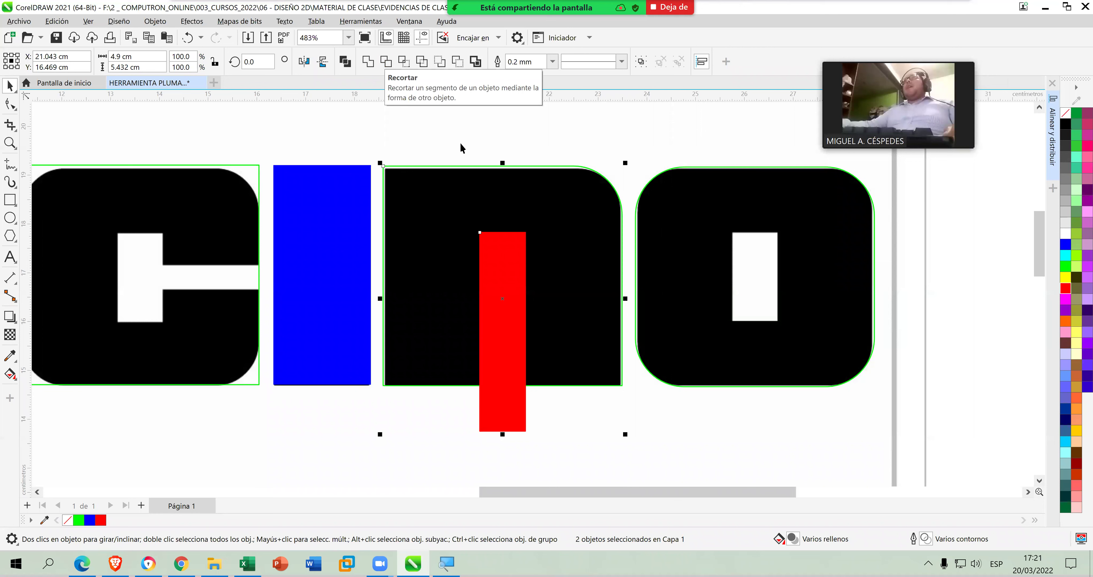
{"action": "left_click", "coordinate": [396, 146]}
{"action": "left_click_drag", "start_coordinate": [382, 143], "coordinate": [631, 461]}
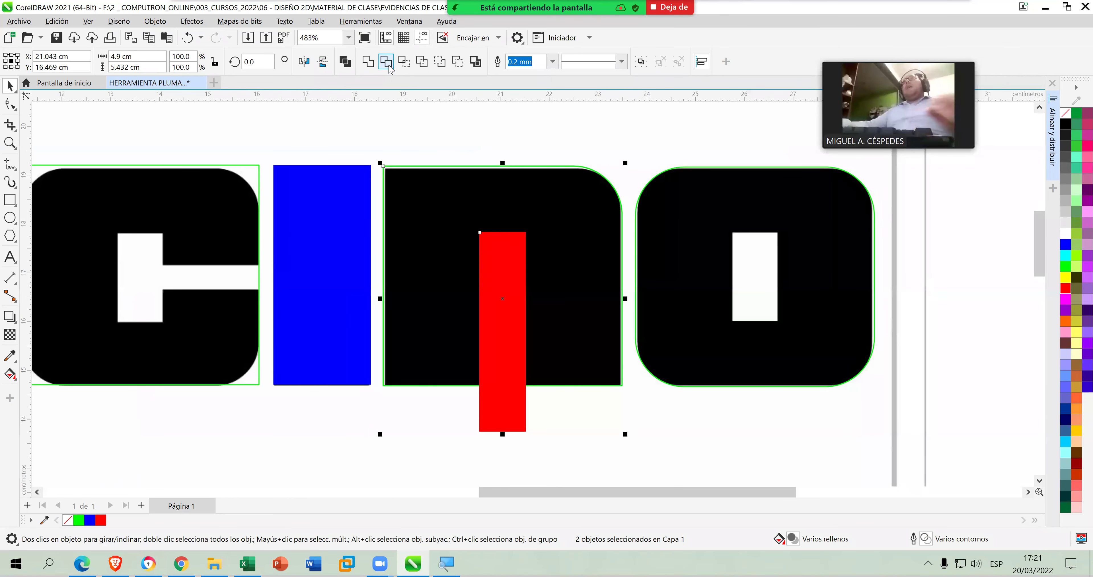
{"action": "left_click", "coordinate": [386, 62]}
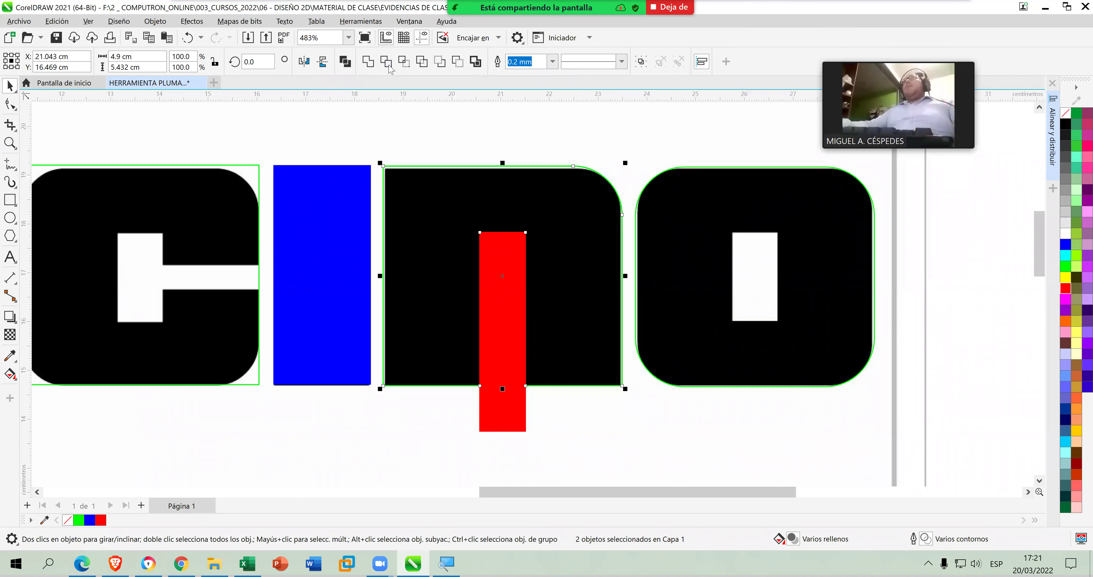
{"action": "left_click_drag", "start_coordinate": [514, 280], "coordinate": [1001, 316]}
{"action": "key", "text": "Delete"}
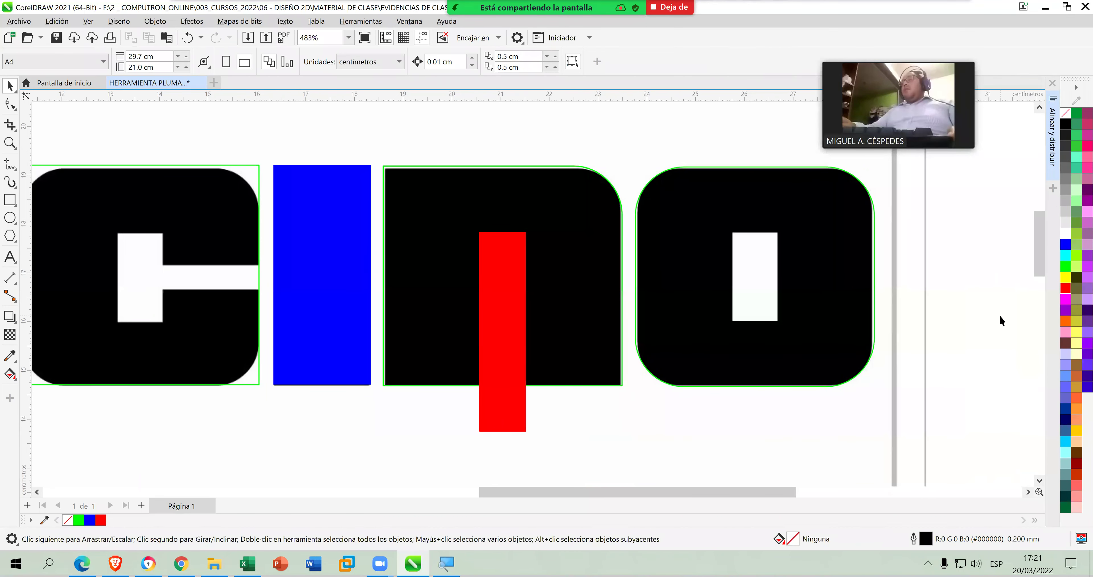
Delete the red cutting rectangles left over the n's inner slot.
{"action": "left_click_drag", "start_coordinate": [563, 370], "coordinate": [564, 370]}
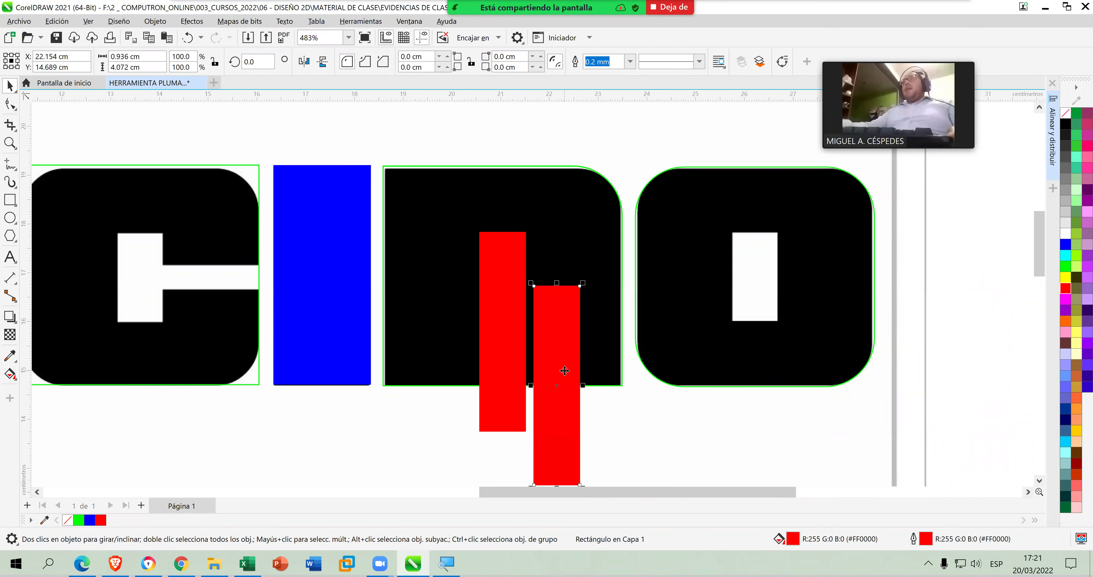
{"action": "key", "text": "Delete"}
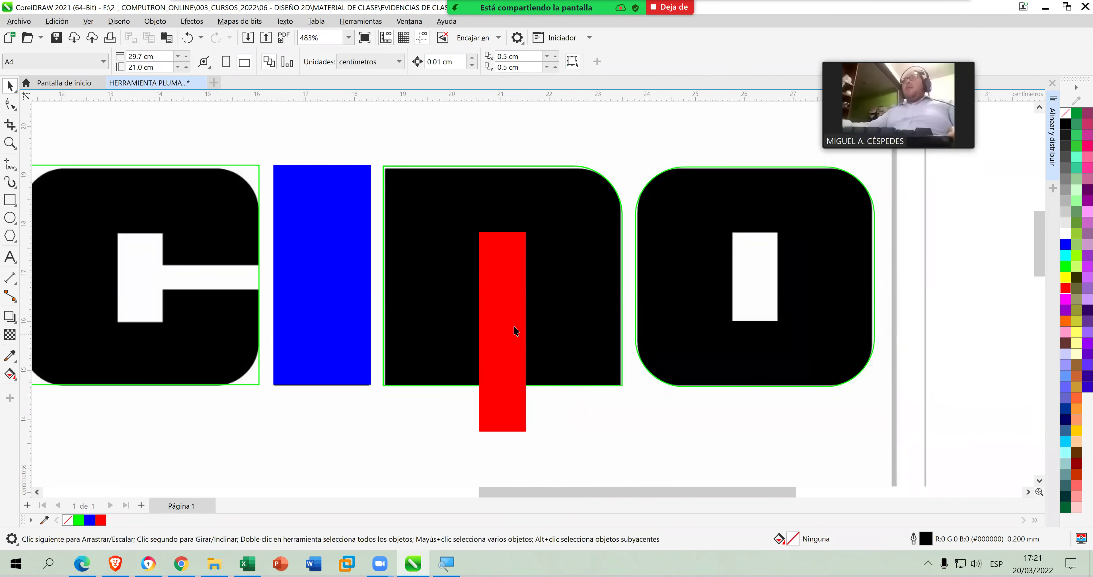
{"action": "key", "text": "ctrl+z"}
{"action": "key", "text": "Delete"}
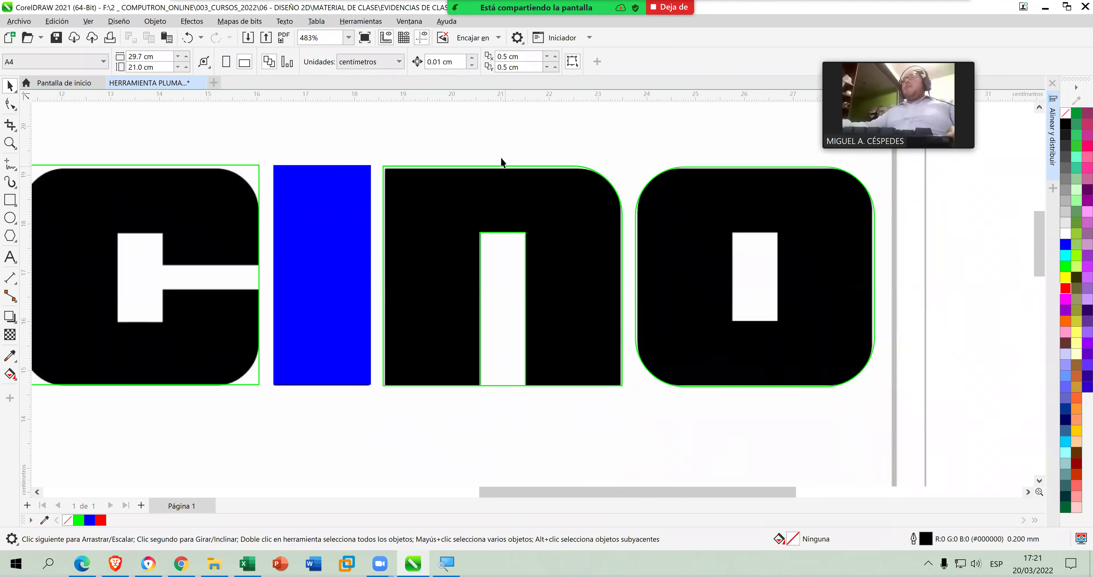
Move the trimmed n curve aside, delete the leftover untrimmed n outline and place the curve back at X 21.066 cm, Y 16.914 cm.
{"action": "left_click_drag", "start_coordinate": [538, 213], "coordinate": [710, 319]}
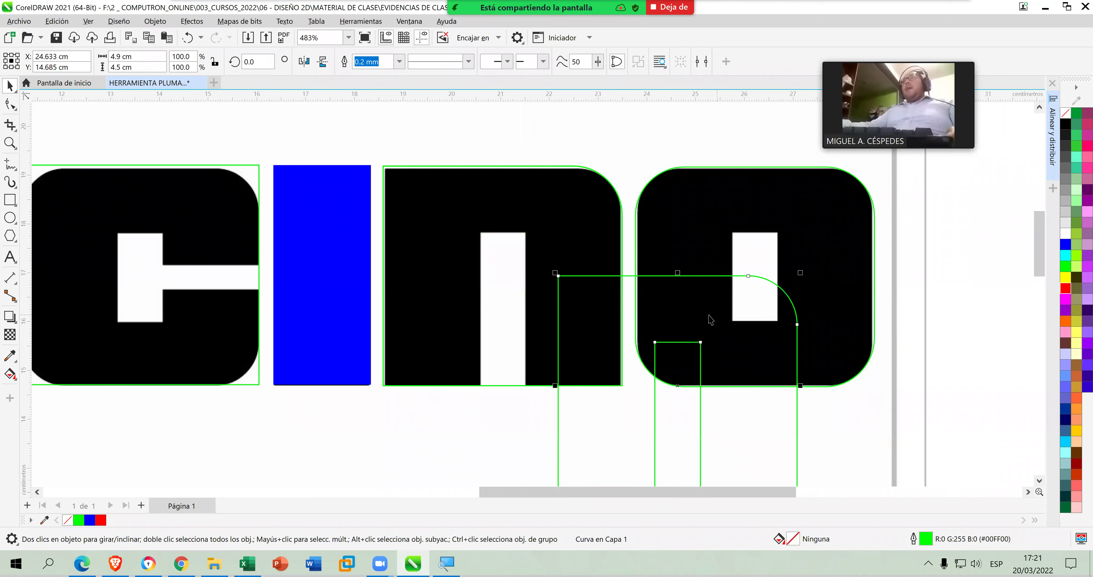
{"action": "left_click", "coordinate": [532, 228]}
{"action": "key", "text": "Escape"}
{"action": "left_click", "coordinate": [533, 228]}
{"action": "key", "text": "Escape"}
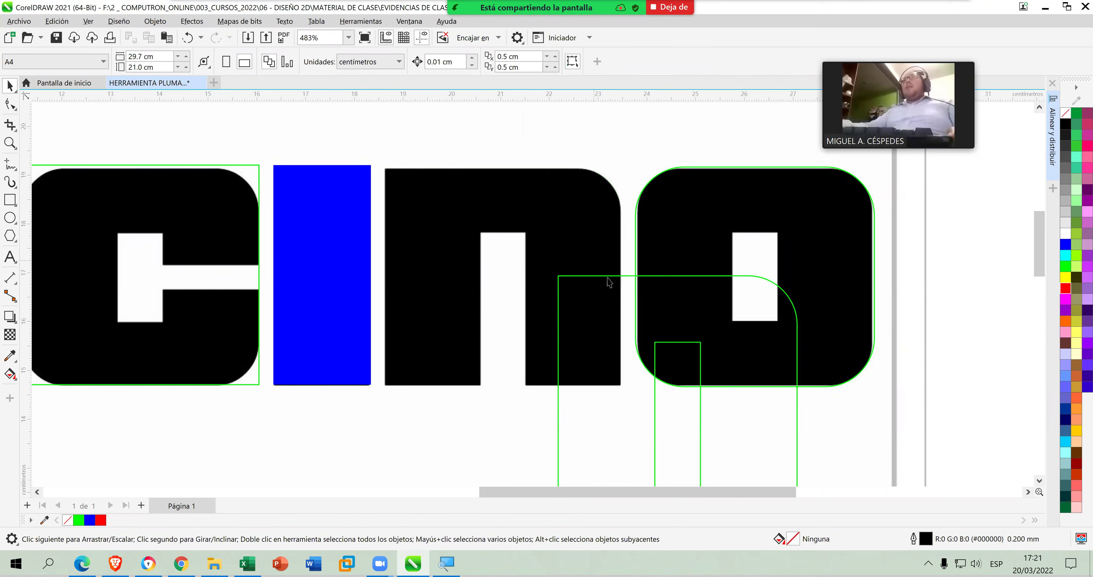
{"action": "left_click_drag", "start_coordinate": [609, 278], "coordinate": [434, 171]}
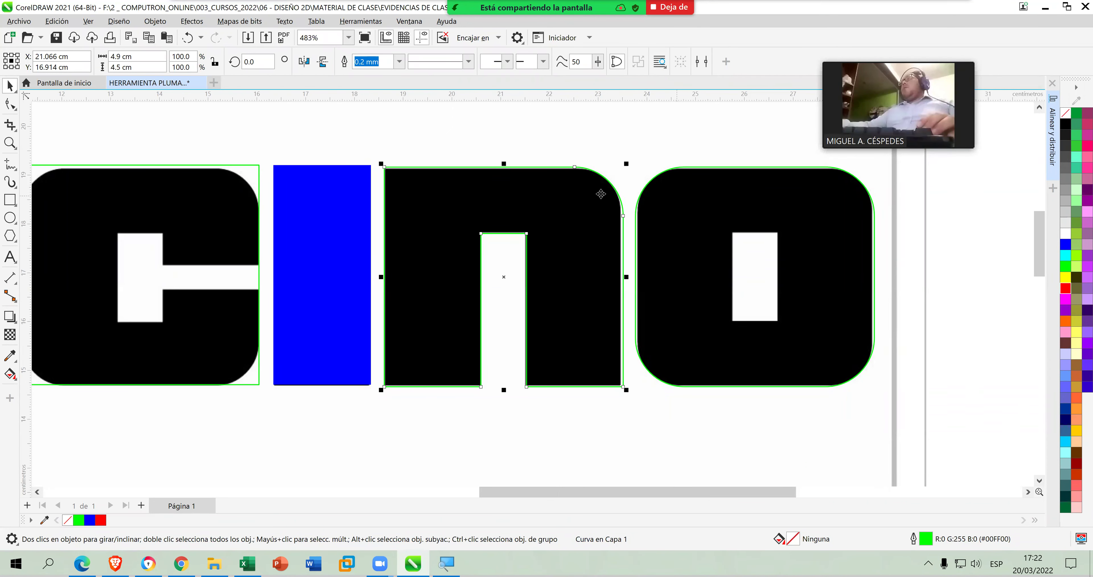
Fill the trimmed n curve with blue and remove its green outline.
{"action": "key", "text": "Escape"}
{"action": "left_click", "coordinate": [581, 198]}
{"action": "left_click", "coordinate": [1066, 245]}
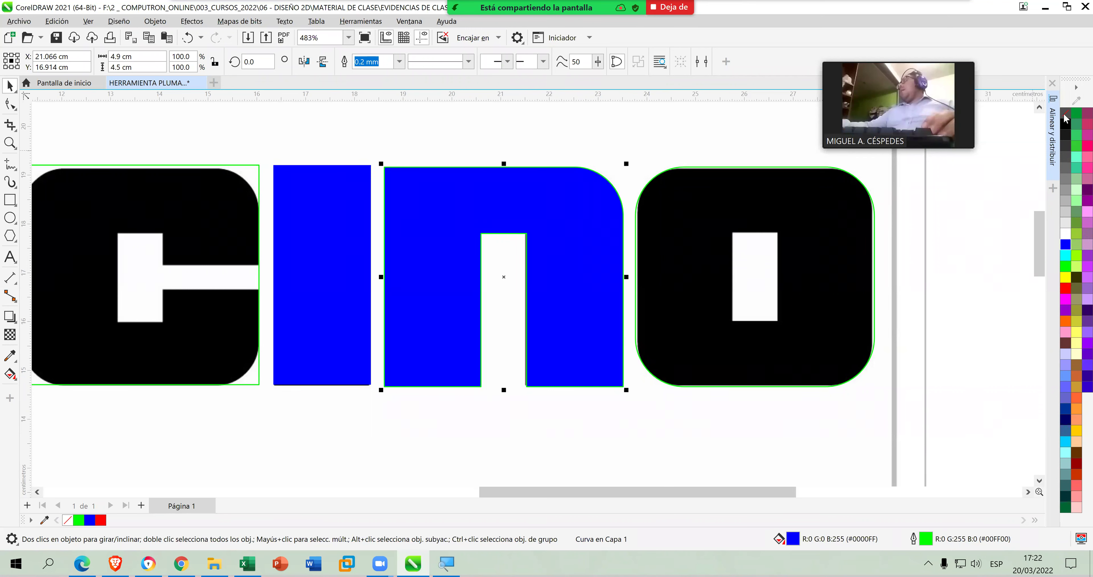
{"action": "right_click", "coordinate": [1065, 120]}
{"action": "left_click", "coordinate": [1050, 127]}
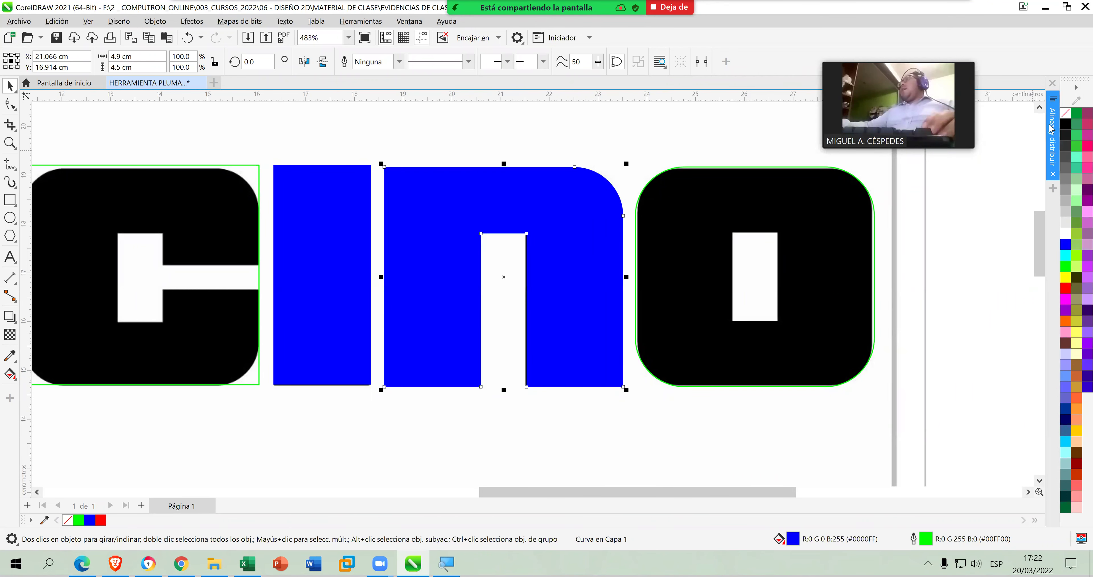
{"action": "left_click", "coordinate": [642, 137]}
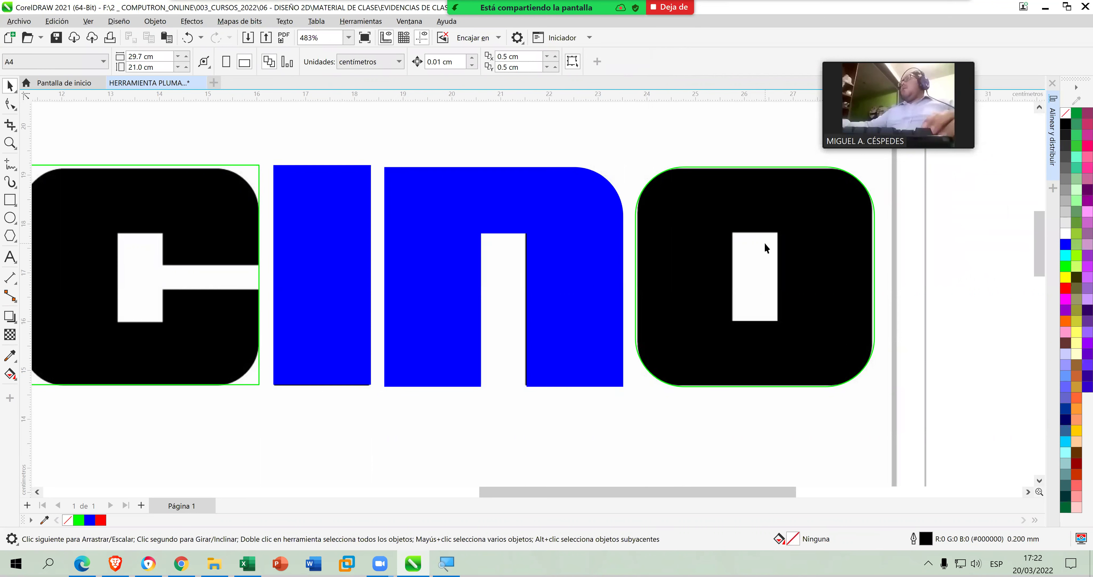
Draw a rectangle about 0.95 by 1.81 cm over the o's inner slot and fill it red.
{"action": "left_click", "coordinate": [9, 199]}
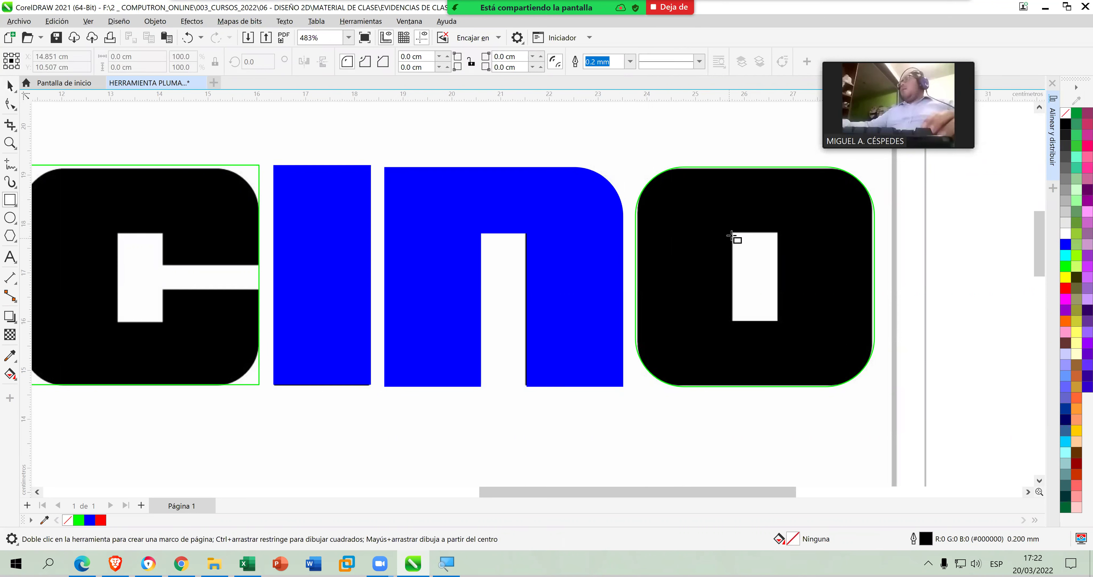
{"action": "left_click_drag", "start_coordinate": [732, 232], "coordinate": [779, 321]}
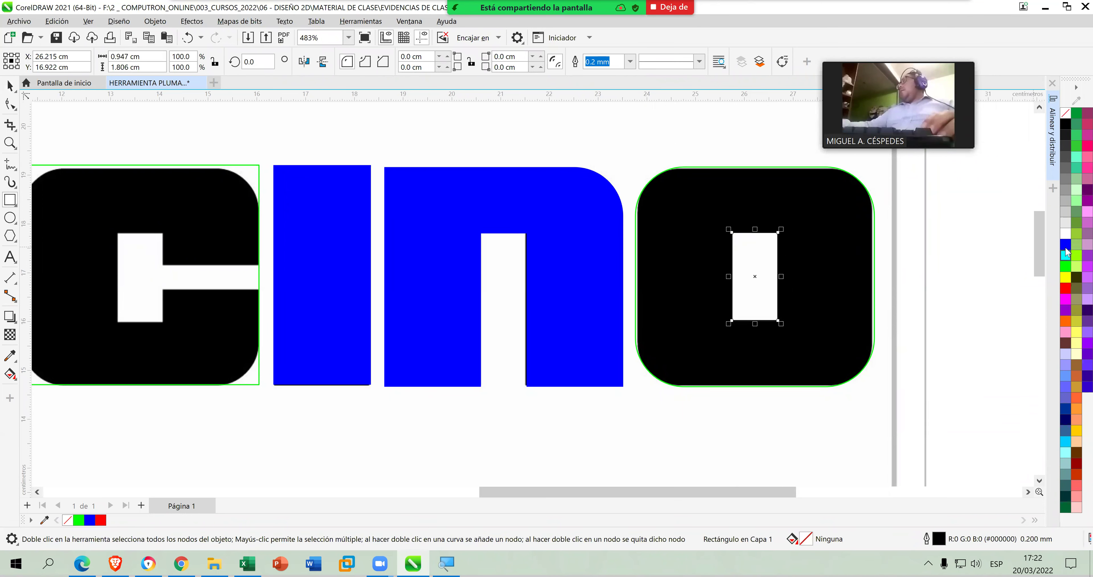
{"action": "left_click", "coordinate": [1066, 288]}
Trim the o's rounded rectangle with the red rectangle over its slot and delete the red one.
{"action": "left_click", "coordinate": [10, 86]}
{"action": "left_click_drag", "start_coordinate": [628, 132], "coordinate": [924, 421]}
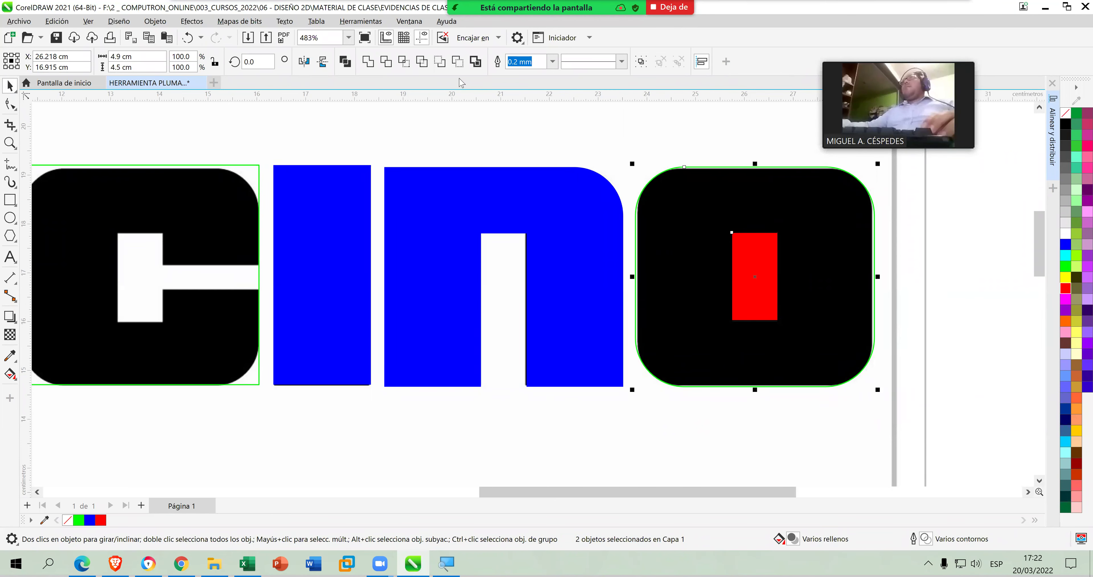
{"action": "left_click", "coordinate": [387, 61]}
{"action": "key", "text": "Escape"}
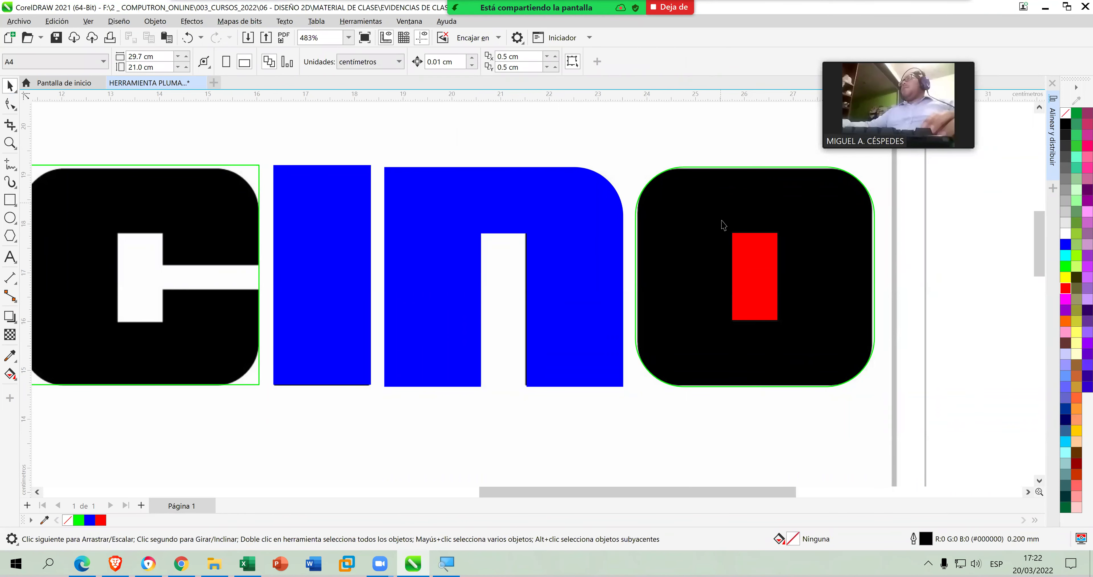
{"action": "left_click_drag", "start_coordinate": [760, 256], "coordinate": [966, 300]}
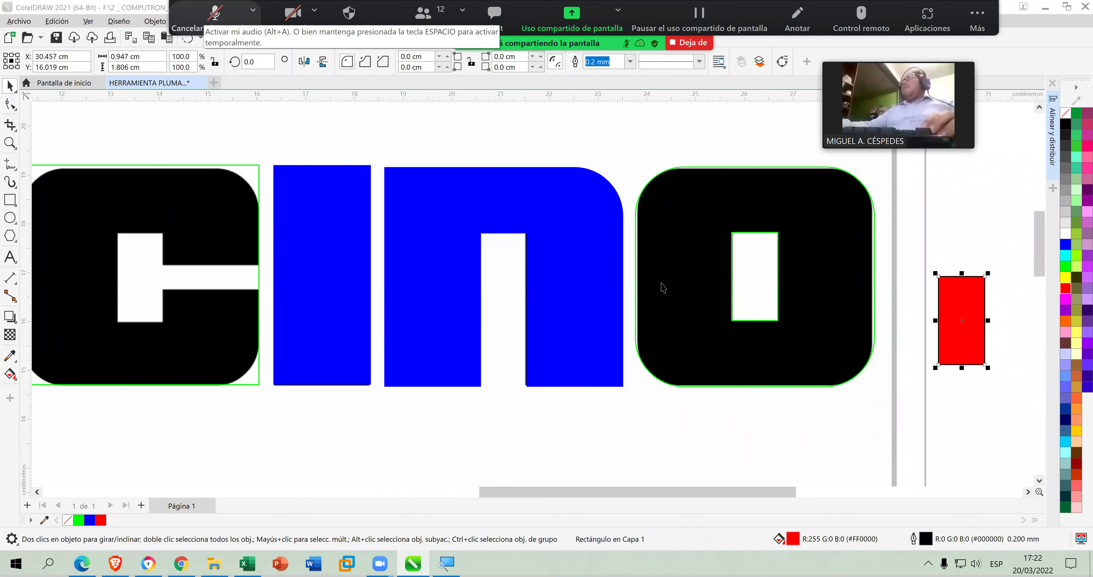
{"action": "left_click", "coordinate": [801, 260]}
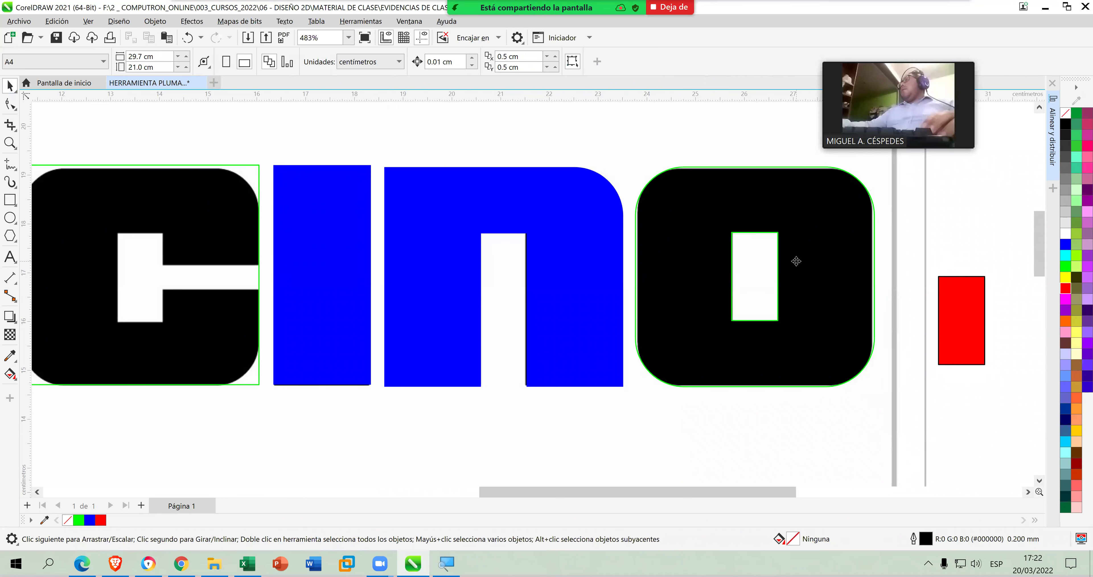
{"action": "left_click", "coordinate": [956, 292]}
{"action": "key", "text": "Delete"}
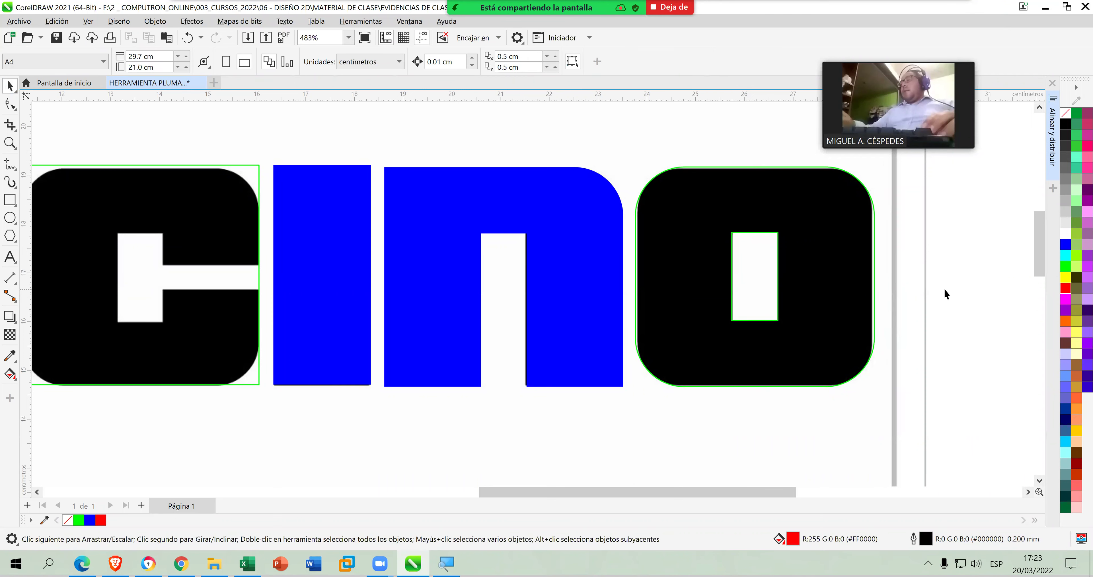
Fill the trimmed o curve with blue.
{"action": "left_click", "coordinate": [851, 267]}
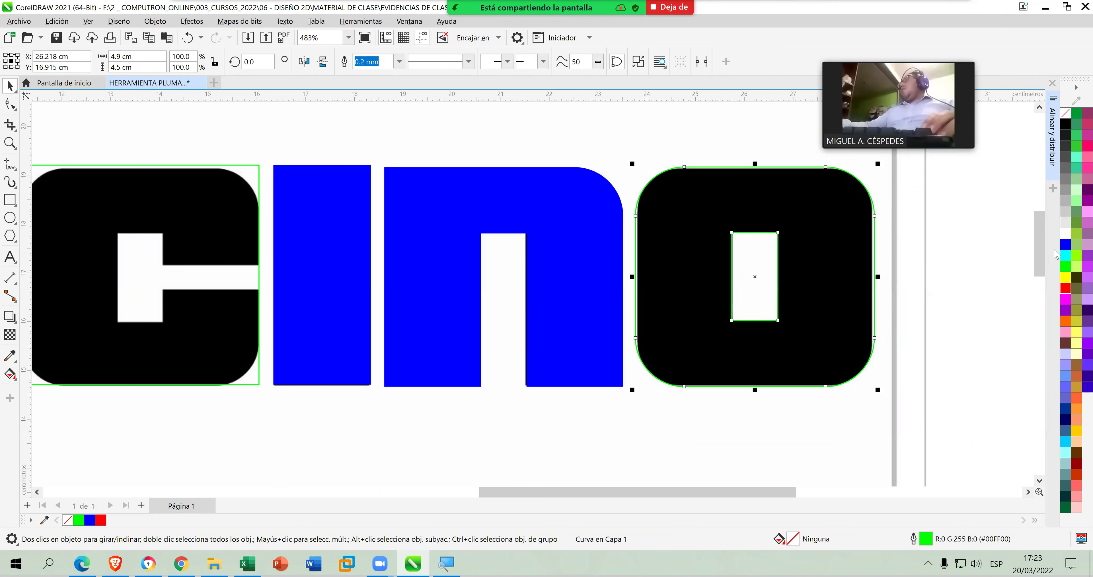
{"action": "left_click", "coordinate": [1076, 244]}
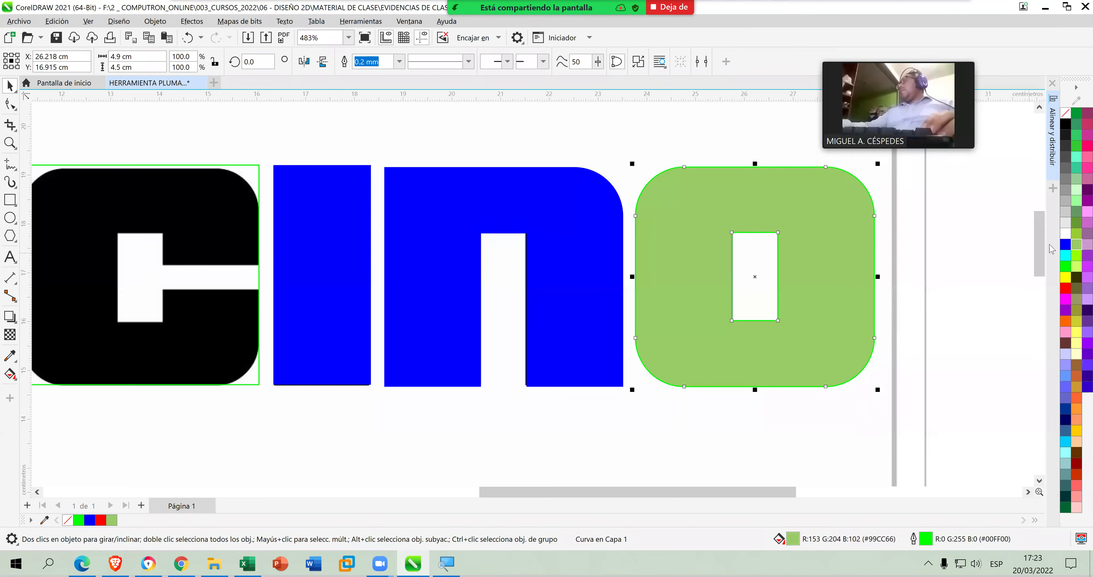
{"action": "left_click", "coordinate": [1066, 244]}
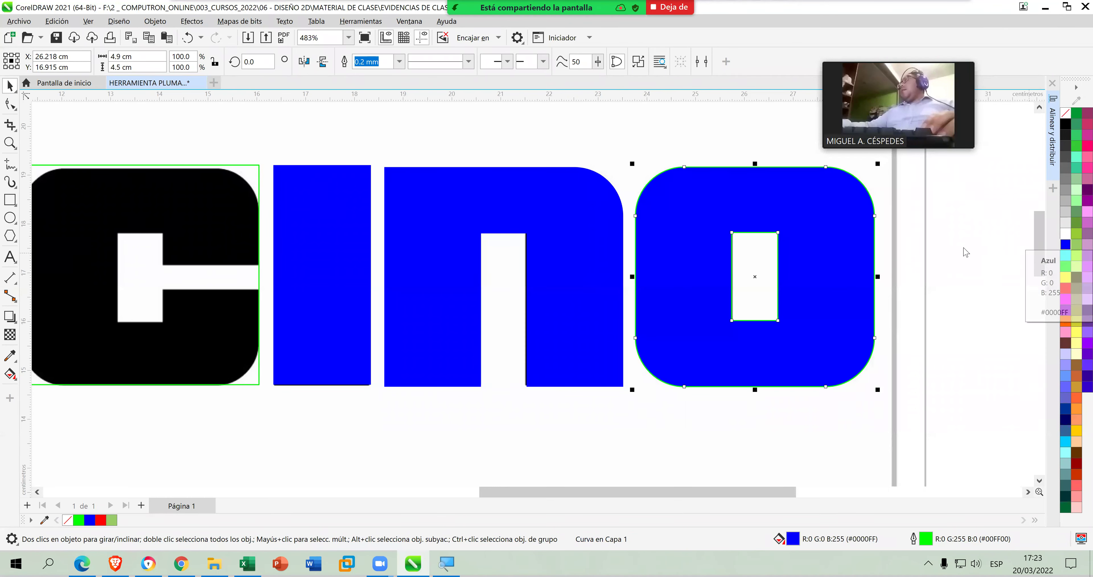
{"action": "left_click", "coordinate": [1004, 254]}
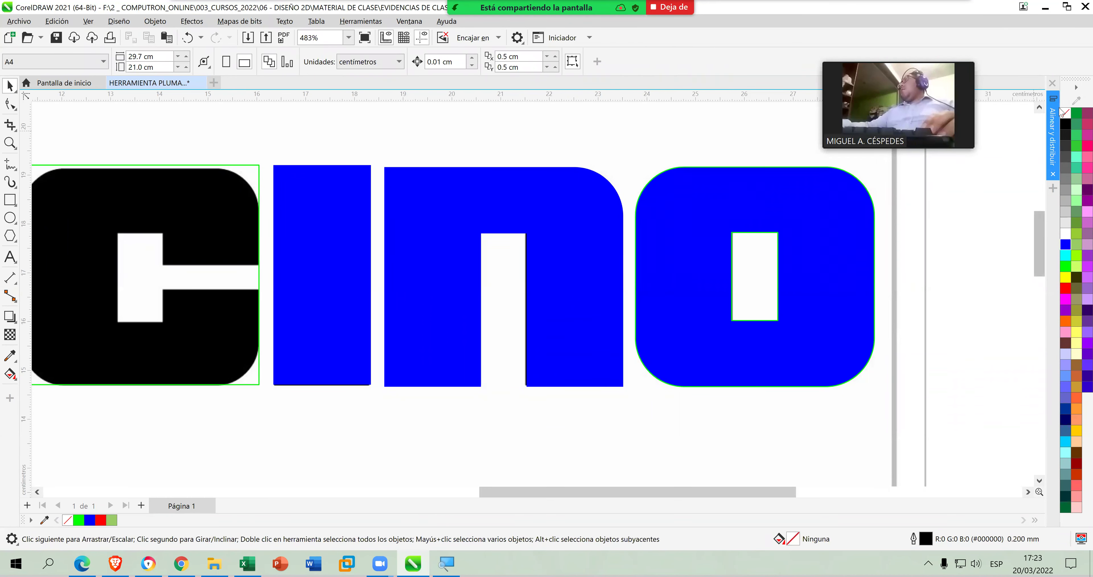
{"action": "right_click", "coordinate": [1067, 120]}
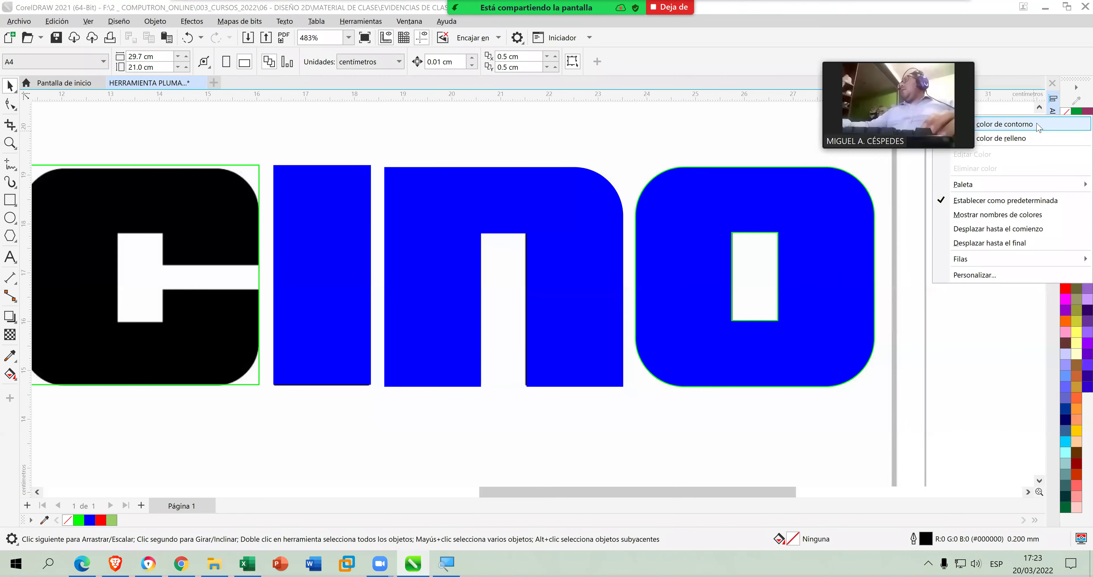
{"action": "left_click", "coordinate": [975, 224]}
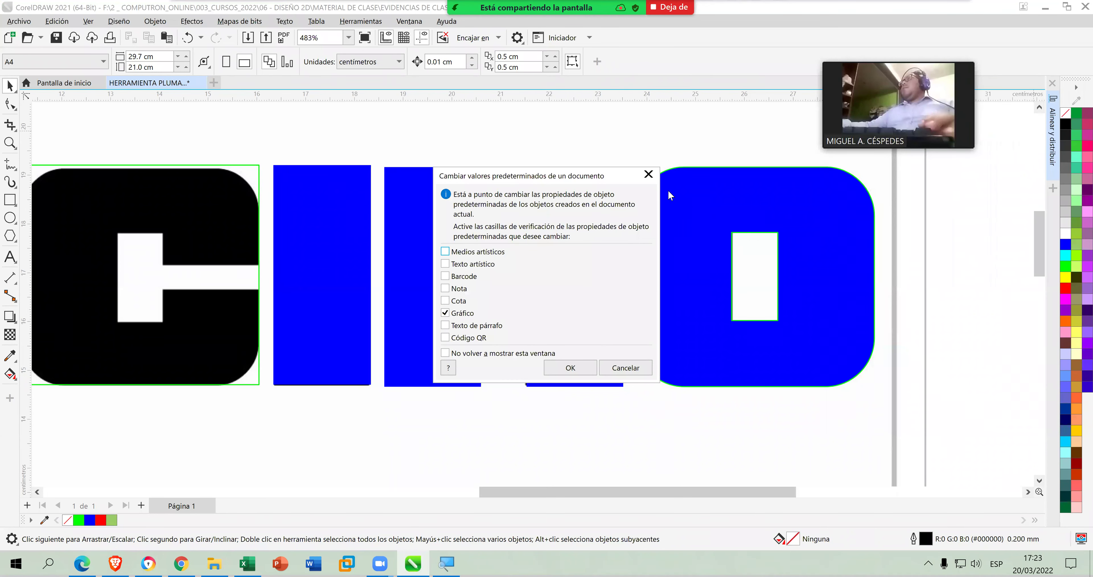
{"action": "key", "text": "Return"}
Remove the green outline from the blue o curve.
{"action": "left_click", "coordinate": [735, 198]}
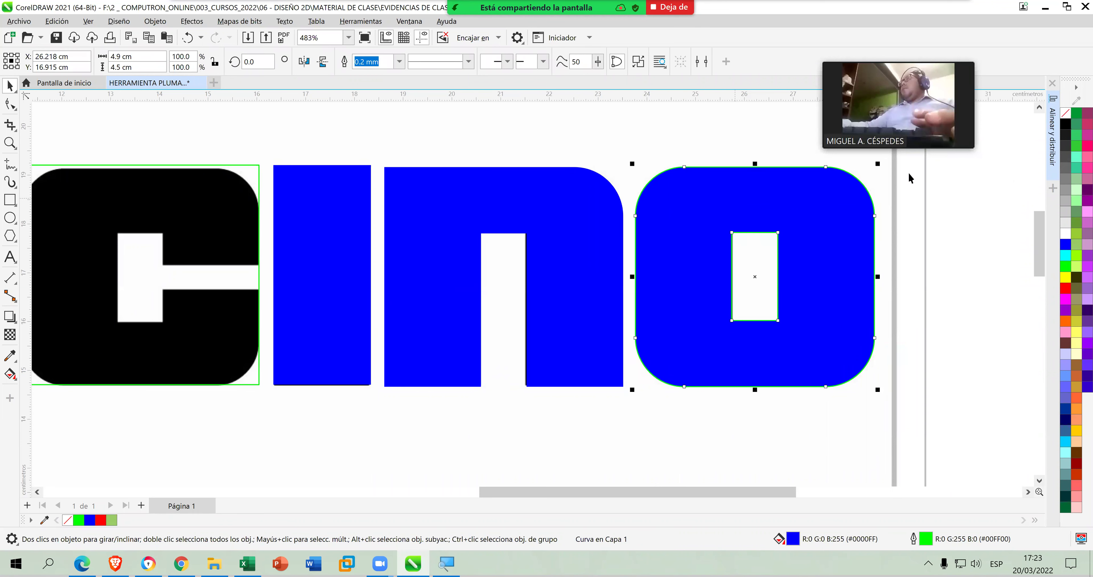
{"action": "right_click", "coordinate": [1067, 114]}
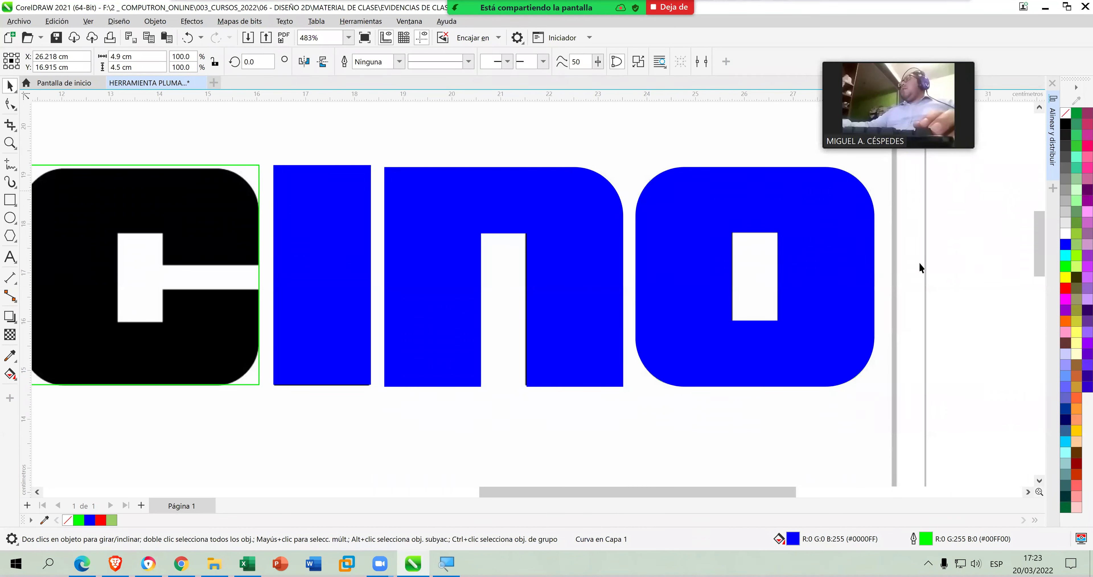
{"action": "left_click", "coordinate": [783, 420]}
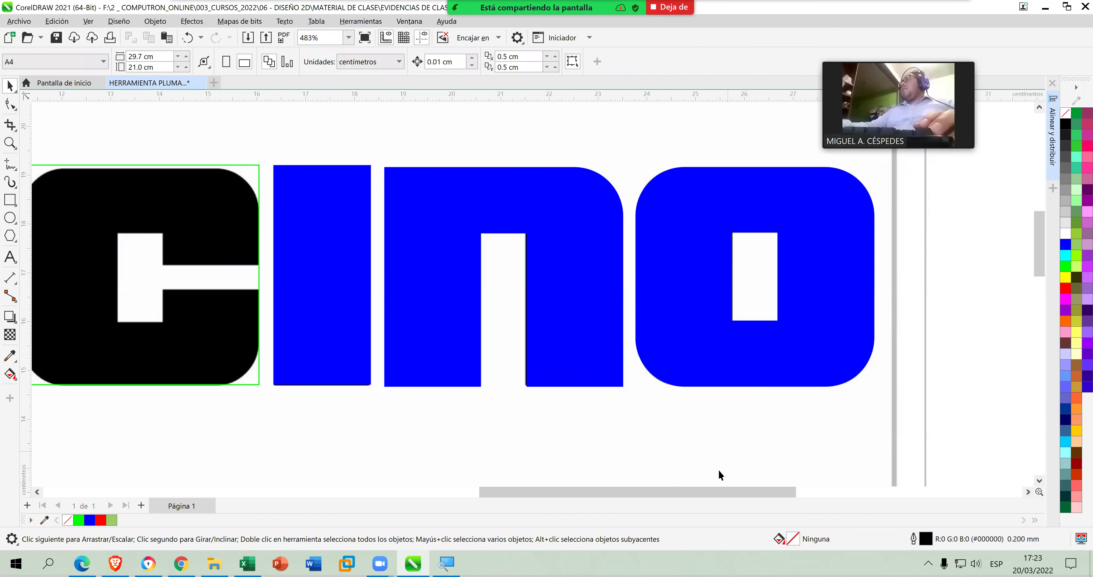
Try rounding only the upper-right corner of the c's rectangle to 1.1 cm, resetting its radius to 0 cm.
{"action": "left_click_drag", "start_coordinate": [675, 492], "coordinate": [541, 498]}
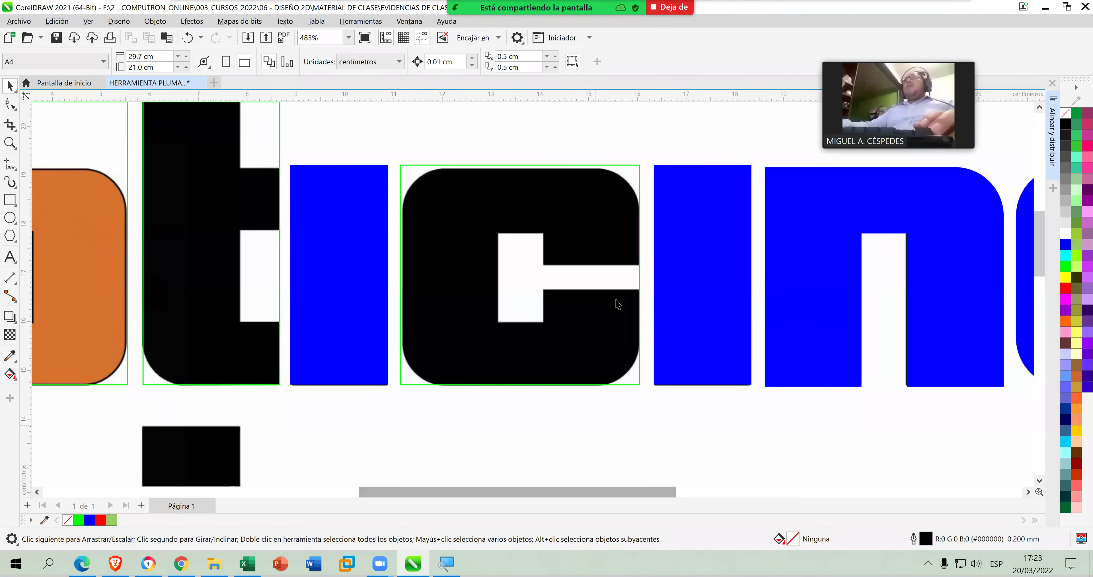
{"action": "left_click", "coordinate": [588, 183]}
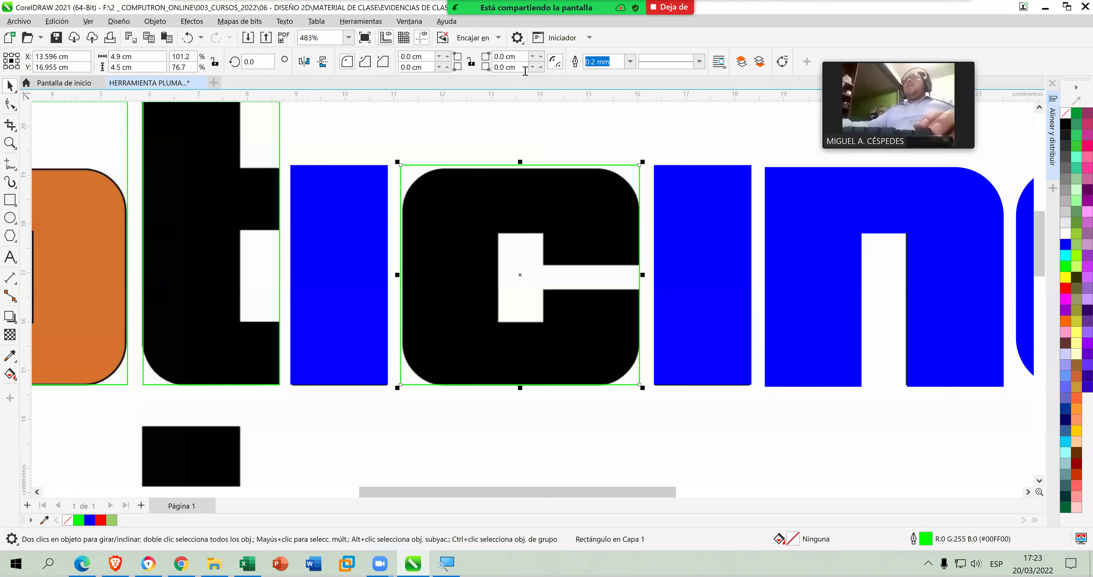
{"action": "left_click", "coordinate": [542, 61]}
{"action": "left_click", "coordinate": [541, 61]}
{"action": "left_click", "coordinate": [542, 60]}
{"action": "left_click", "coordinate": [541, 60]}
{"action": "left_click", "coordinate": [542, 59]}
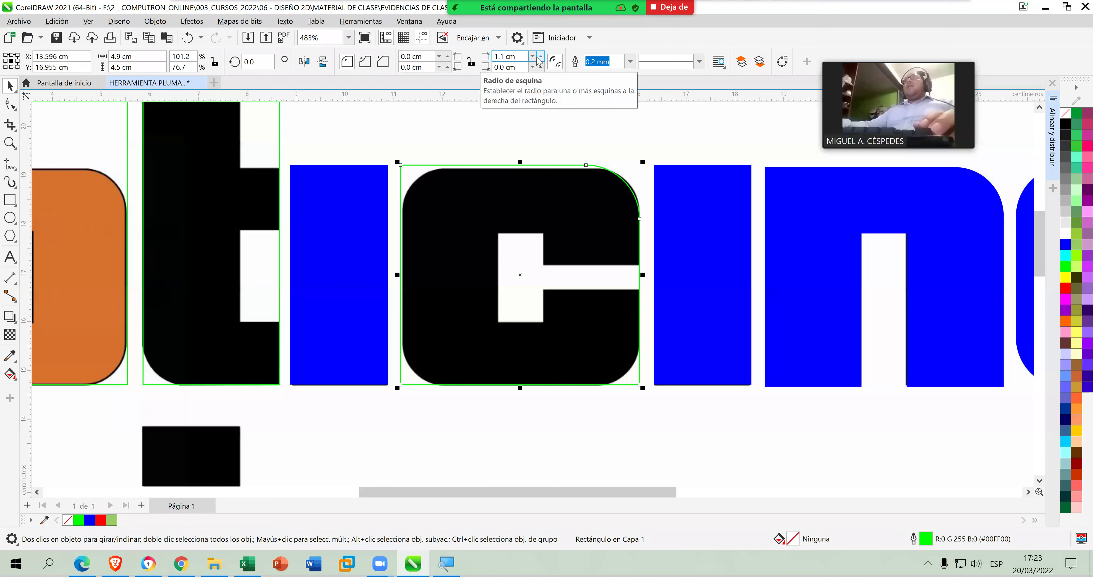
{"action": "type", "text": "0"}
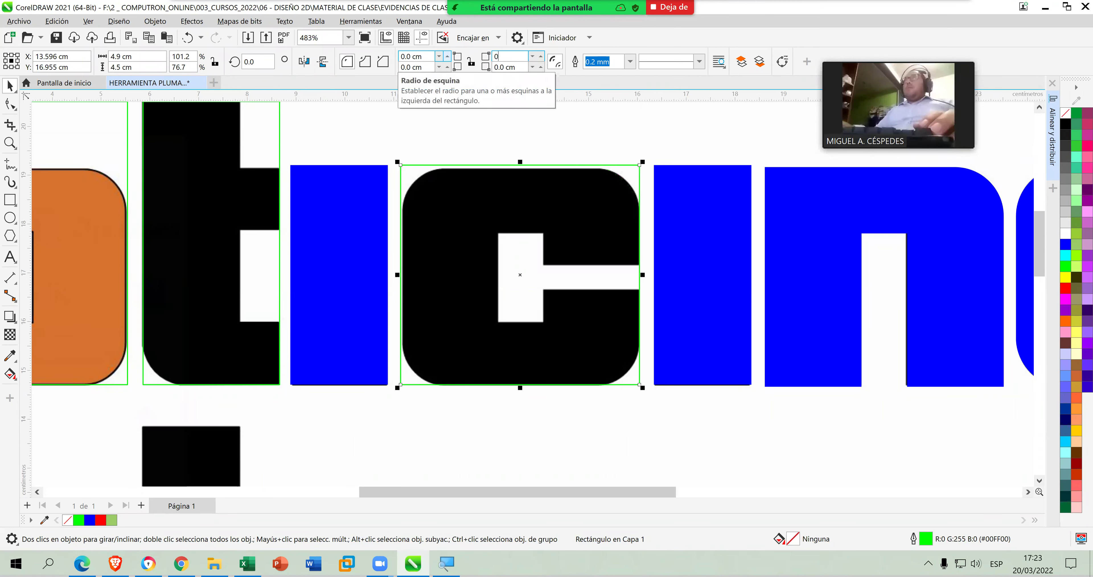
{"action": "key", "text": "Return"}
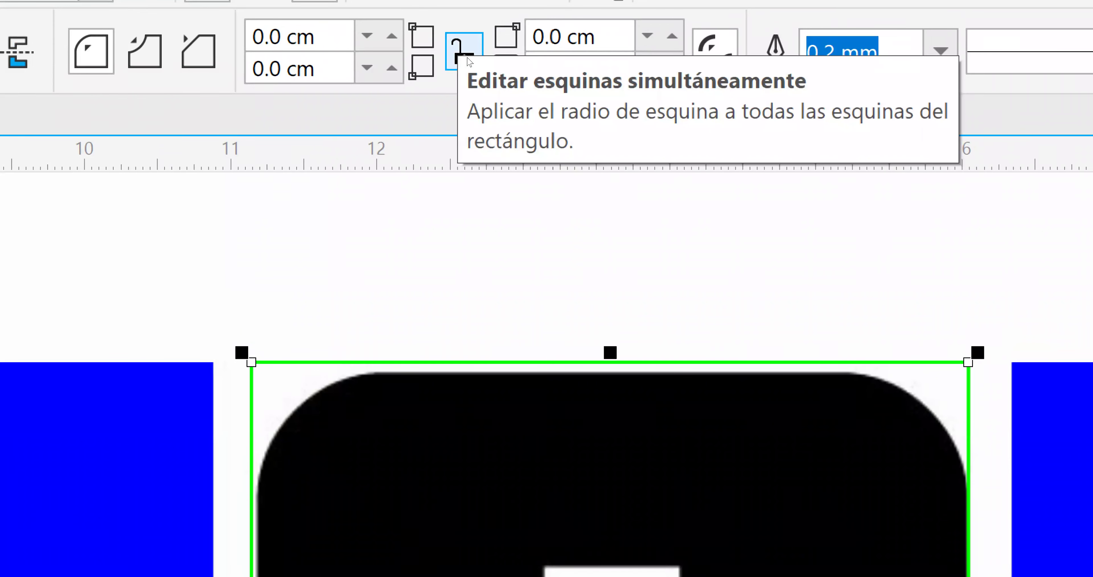
Link the corner radii of the c's rectangle and round all four corners to 1.0 cm.
{"action": "left_click", "coordinate": [468, 60]}
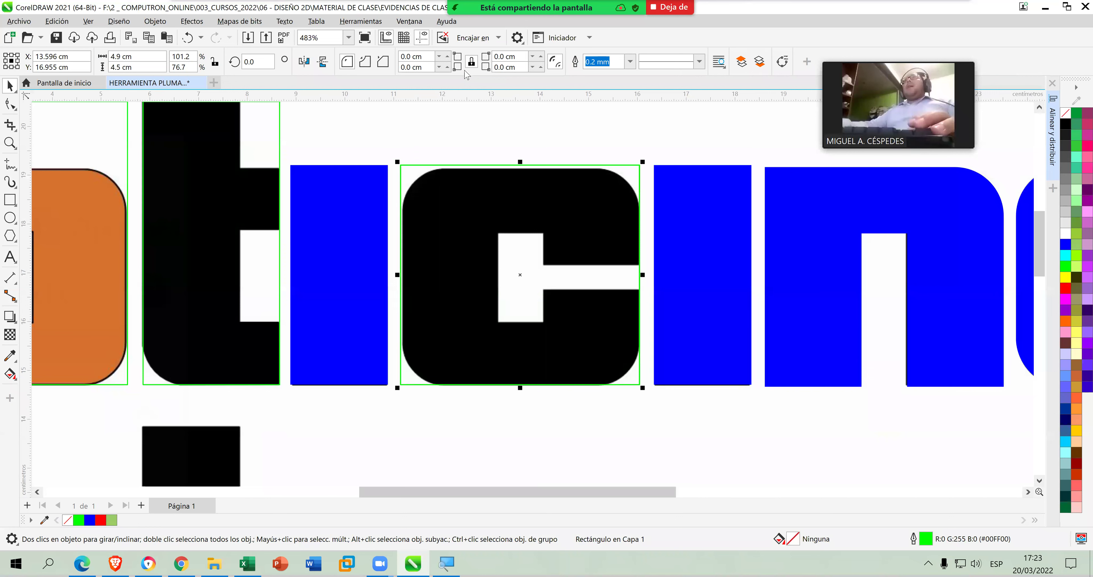
{"action": "left_click", "coordinate": [448, 56]}
{"action": "left_click", "coordinate": [448, 56]}
{"action": "left_click", "coordinate": [448, 56]}
{"action": "left_click", "coordinate": [448, 56]}
{"action": "left_click", "coordinate": [448, 56]}
{"action": "left_click", "coordinate": [448, 56]}
{"action": "left_click", "coordinate": [447, 56]}
{"action": "left_click", "coordinate": [448, 56]}
{"action": "left_click", "coordinate": [448, 56]}
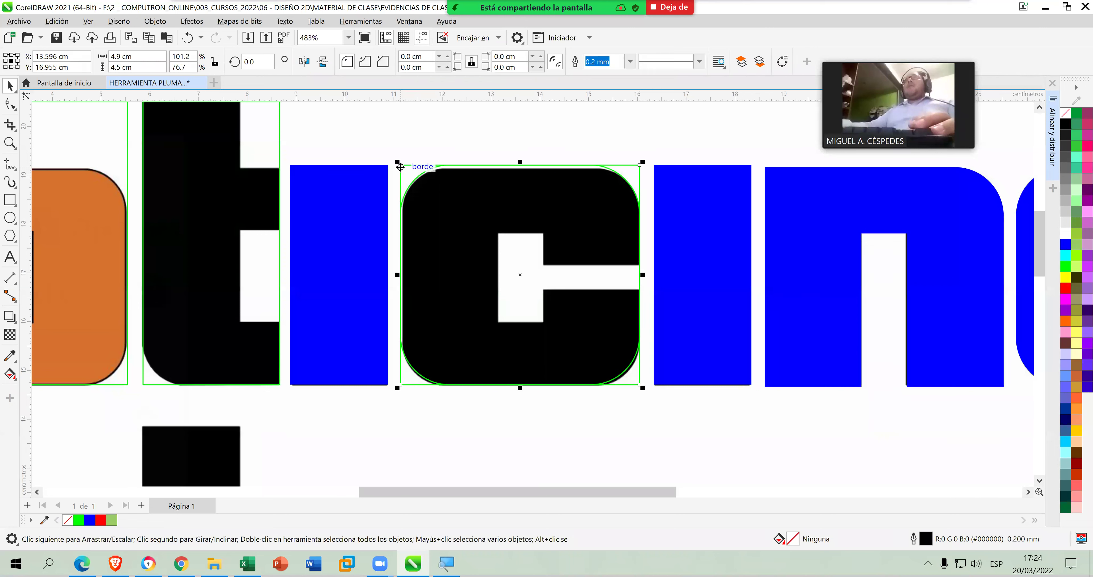
Nudge the c's rounded rectangle down to Y 16.925 cm over the letter.
{"action": "left_click", "coordinate": [419, 161]}
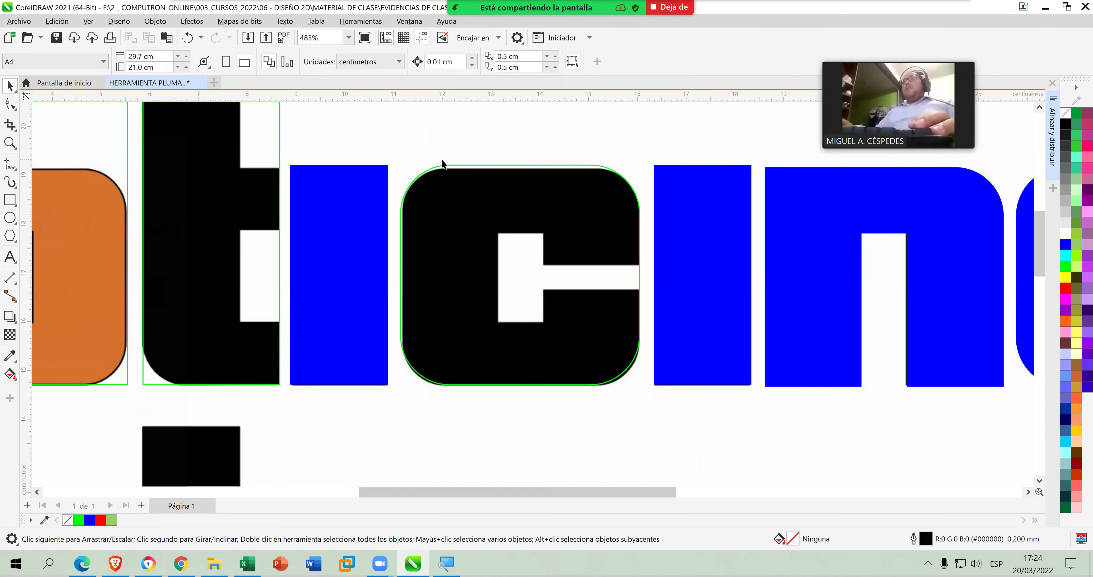
{"action": "left_click", "coordinate": [459, 183]}
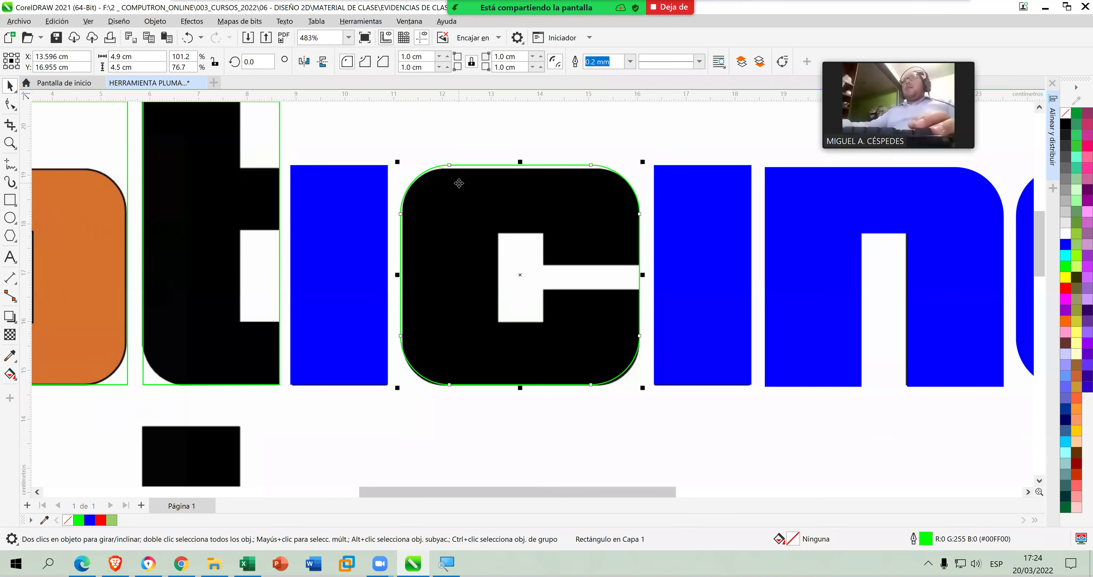
{"action": "key", "text": "Down"}
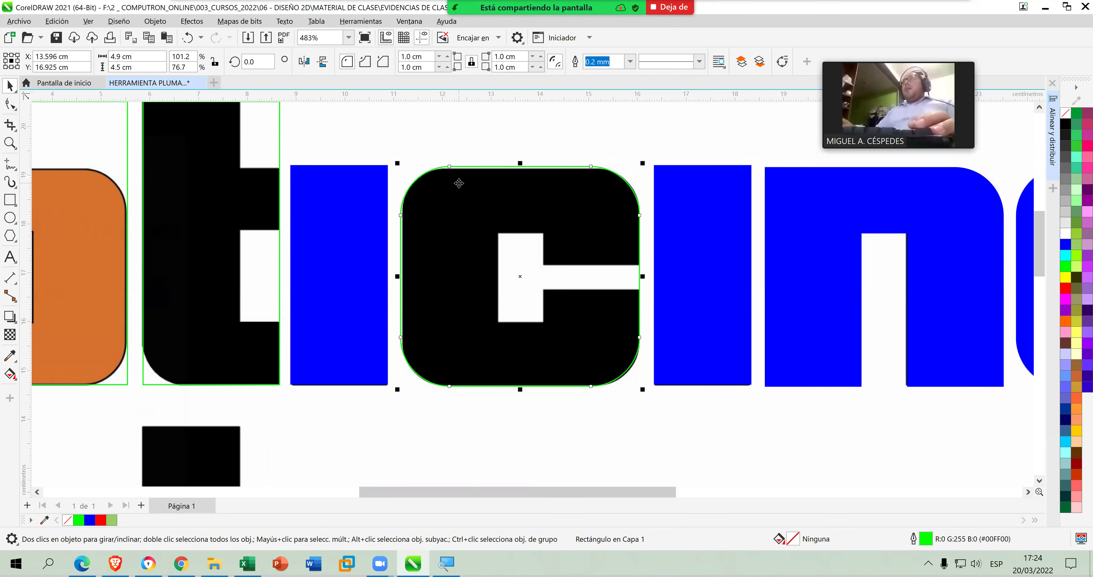
Nudge the c's rounded rectangle down to Y 16.915 cm and save the drawing.
{"action": "key", "text": "Down"}
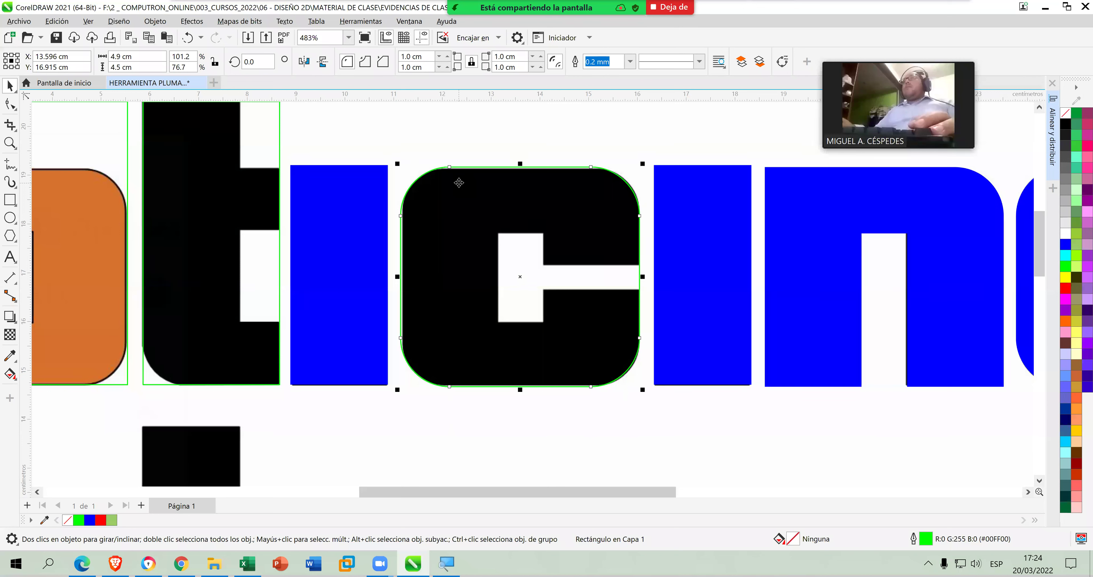
{"action": "left_click", "coordinate": [479, 142]}
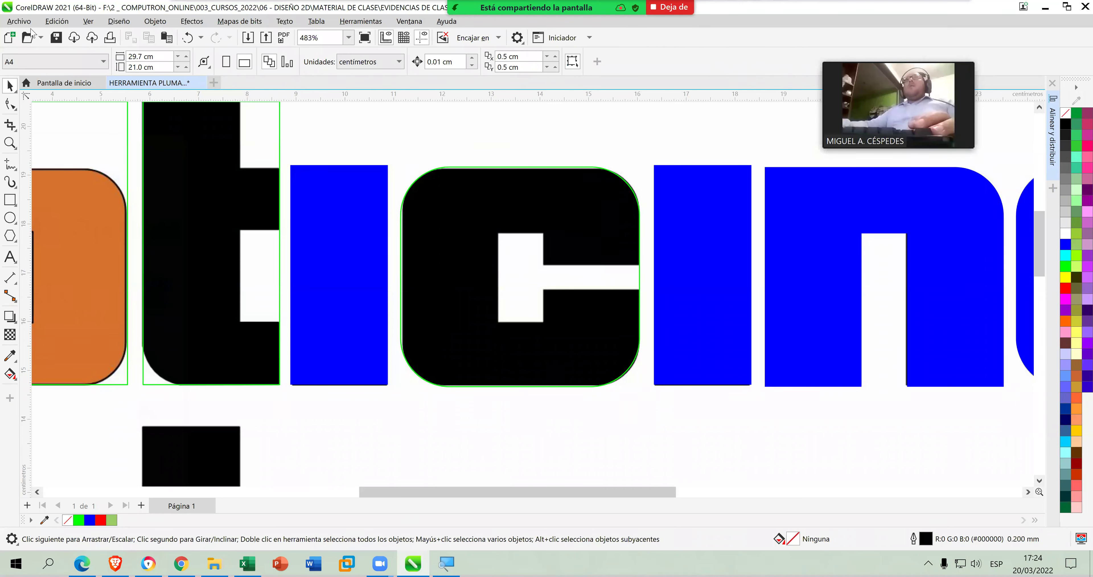
{"action": "left_click", "coordinate": [58, 38]}
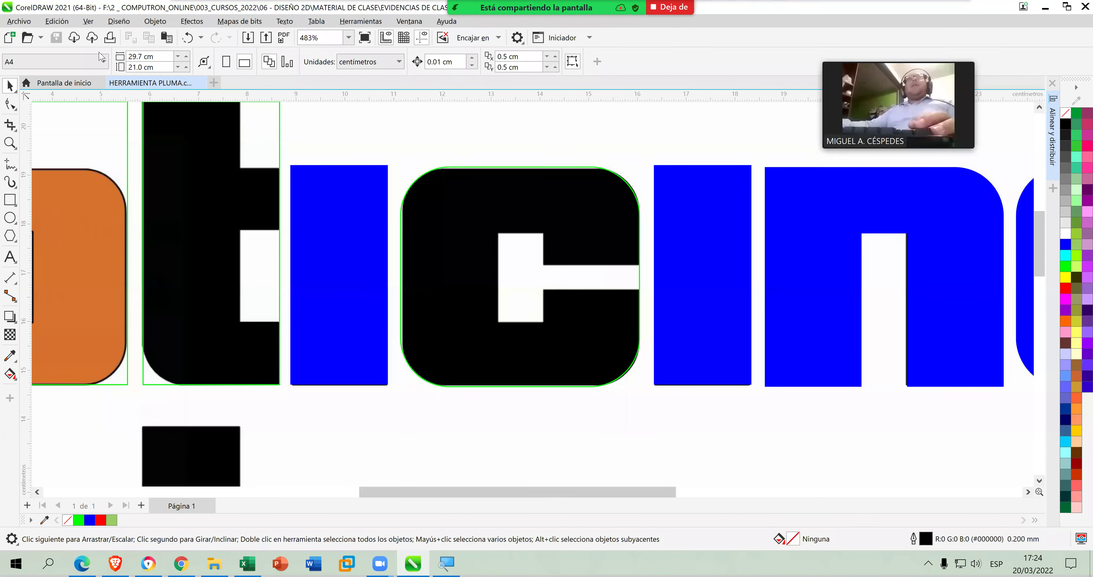
Draw a rectangle about 0.94 by 1.85 cm over the c's inner opening and fill it red.
{"action": "left_click", "coordinate": [7, 203]}
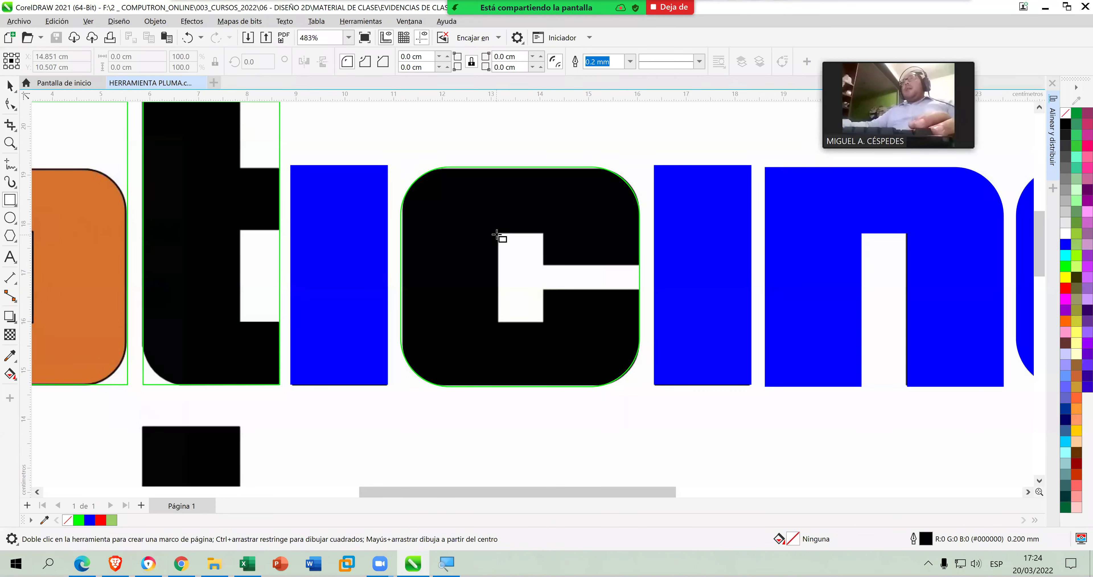
{"action": "left_click_drag", "start_coordinate": [499, 233], "coordinate": [543, 323]}
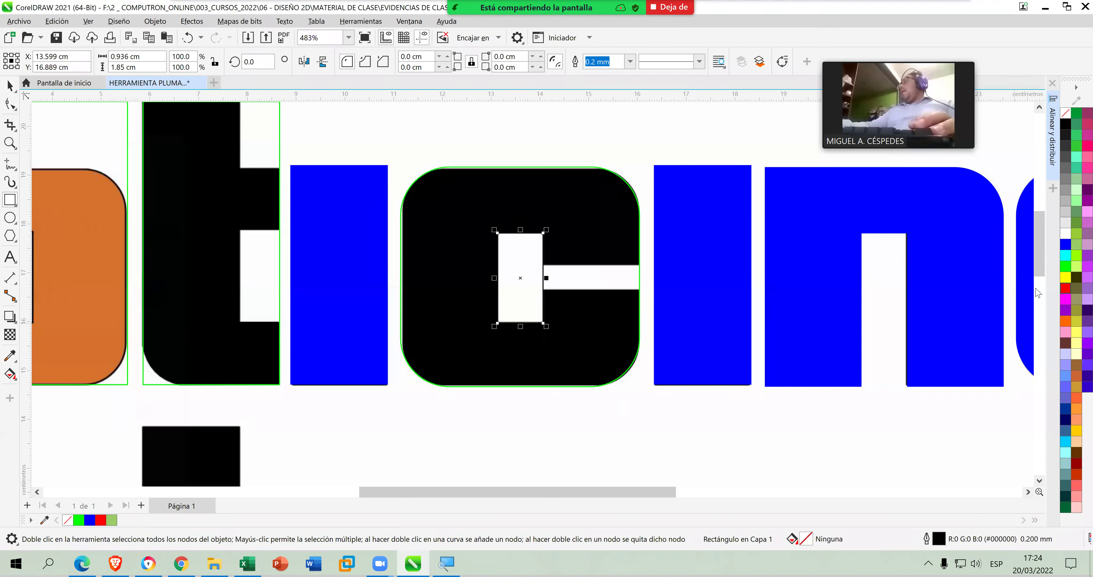
{"action": "left_click", "coordinate": [1066, 288]}
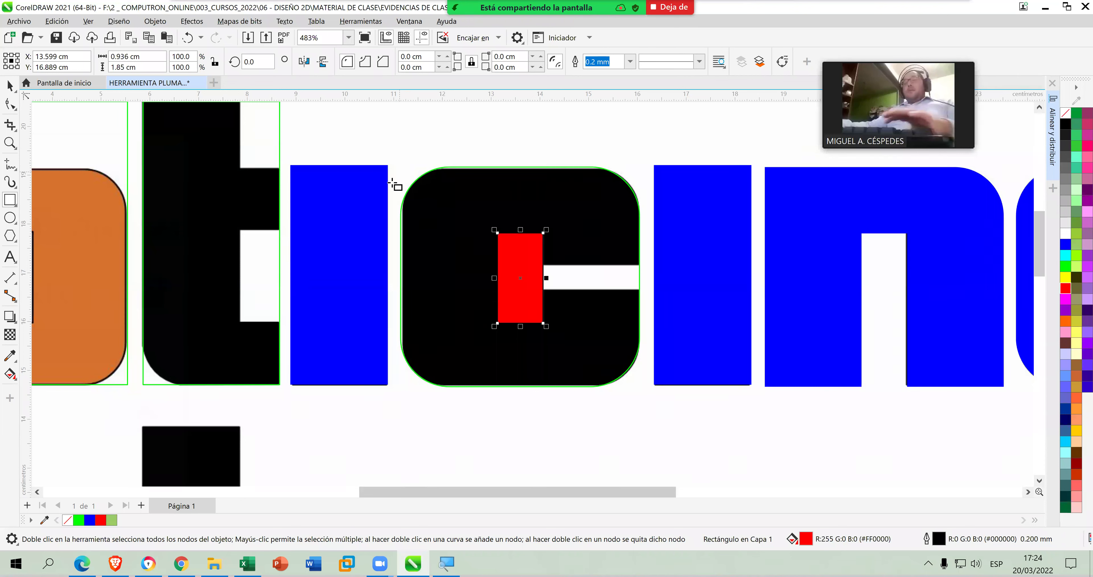
Trim the c's rounded rectangle with the red rectangle and delete the red cutter.
{"action": "key", "text": "Escape"}
{"action": "key", "text": "space"}
{"action": "left_click_drag", "start_coordinate": [399, 145], "coordinate": [651, 393]}
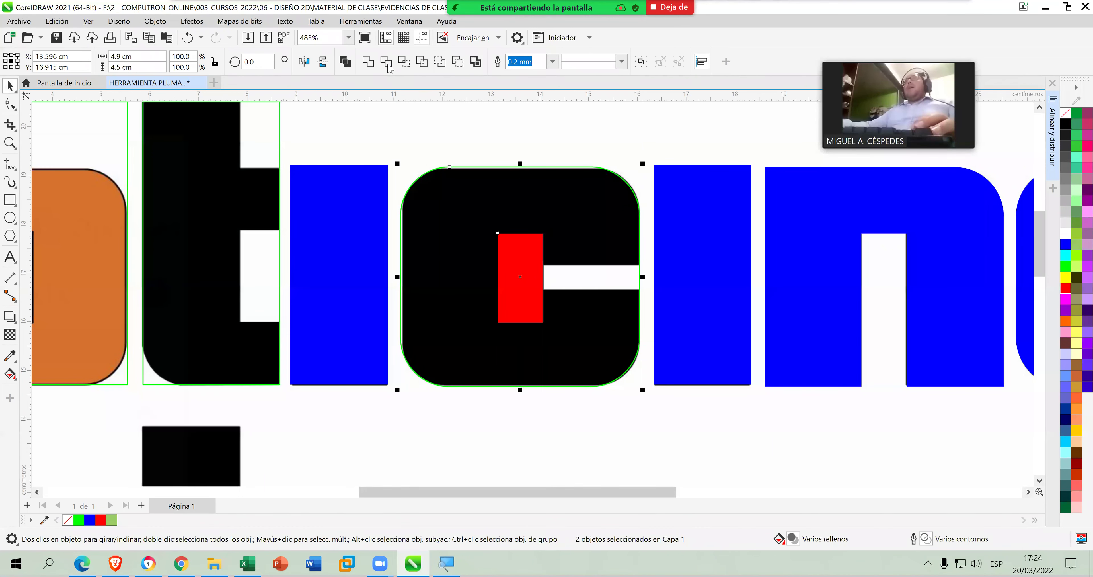
{"action": "left_click", "coordinate": [386, 62]}
{"action": "key", "text": "Escape"}
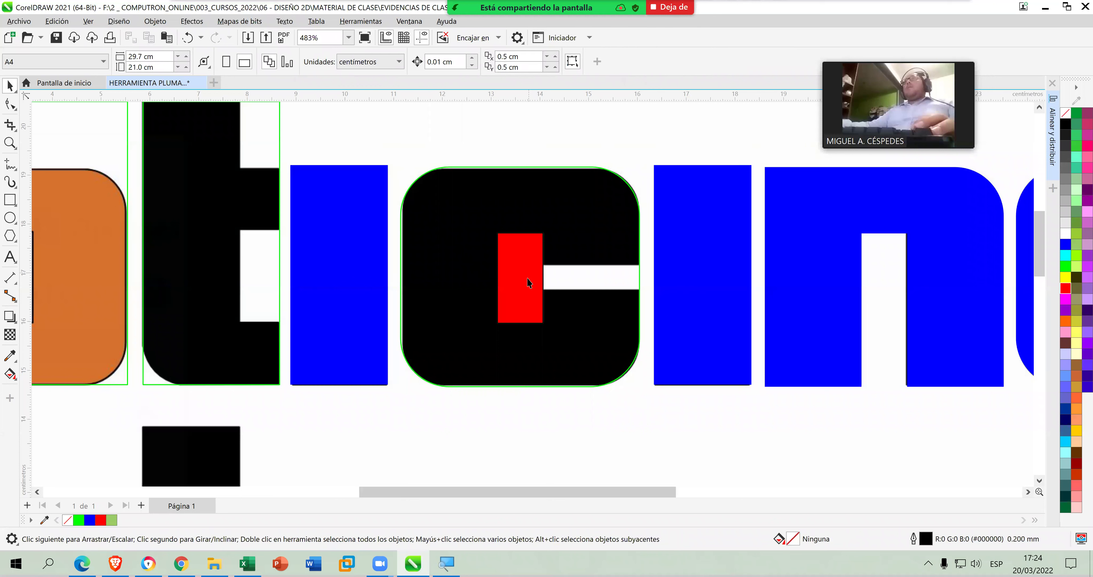
{"action": "left_click_drag", "start_coordinate": [545, 245], "coordinate": [582, 186]}
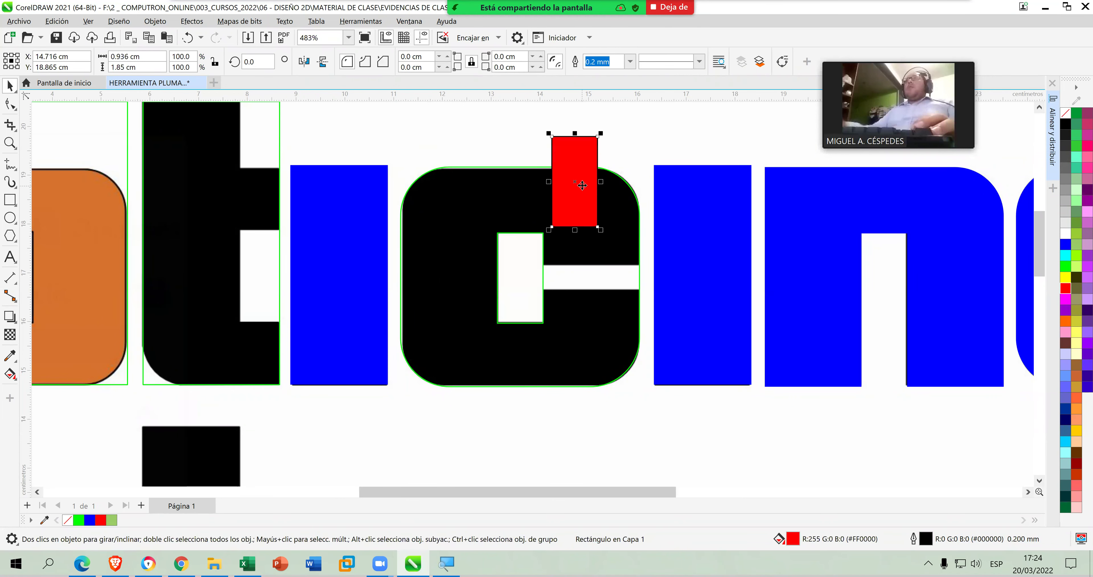
{"action": "key", "text": "Delete"}
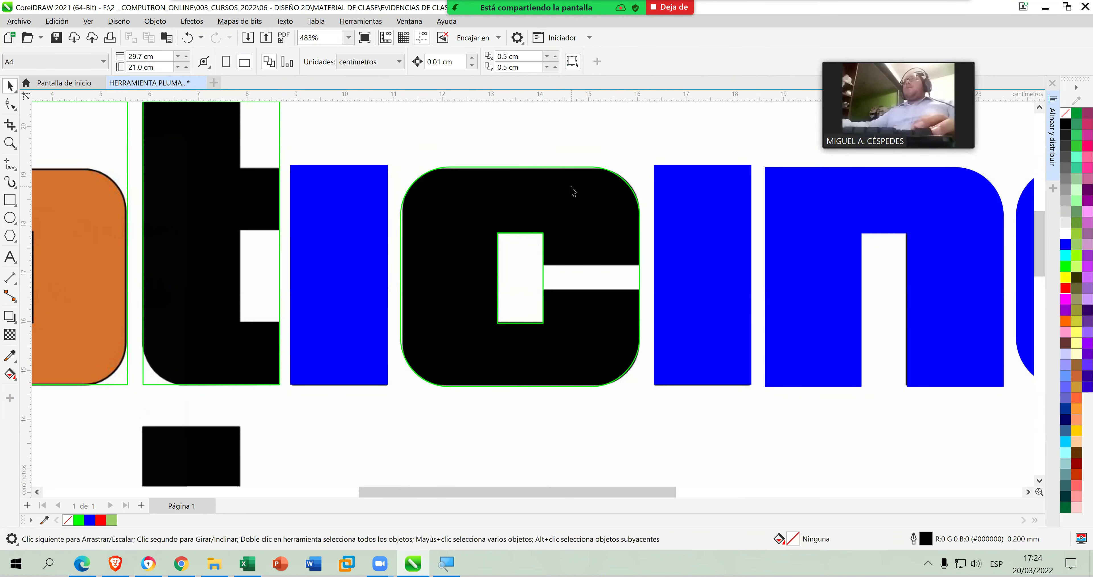
{"action": "left_click", "coordinate": [571, 186]}
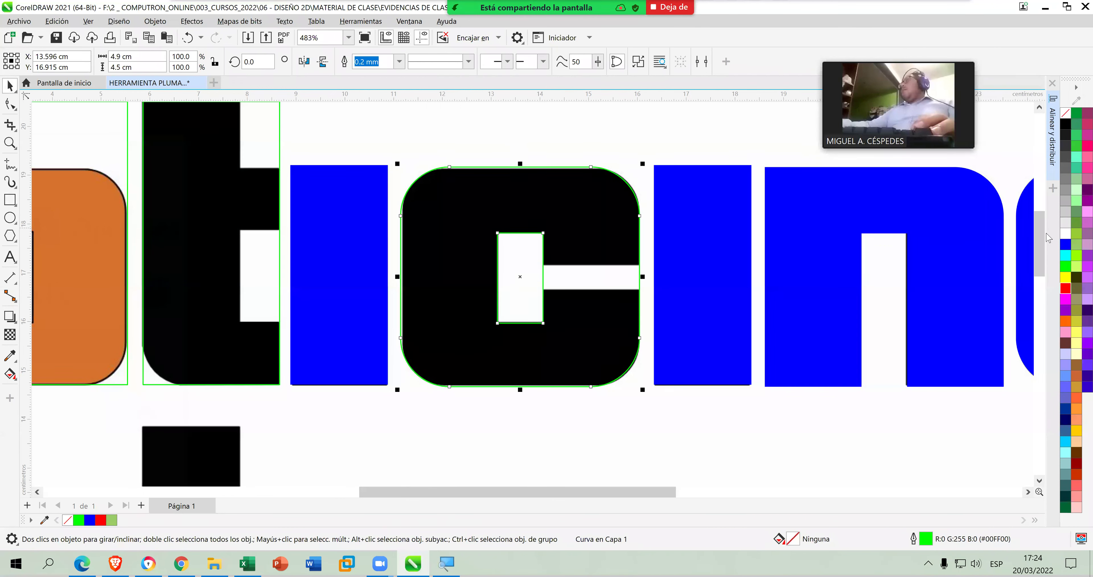
{"action": "left_click", "coordinate": [1065, 245]}
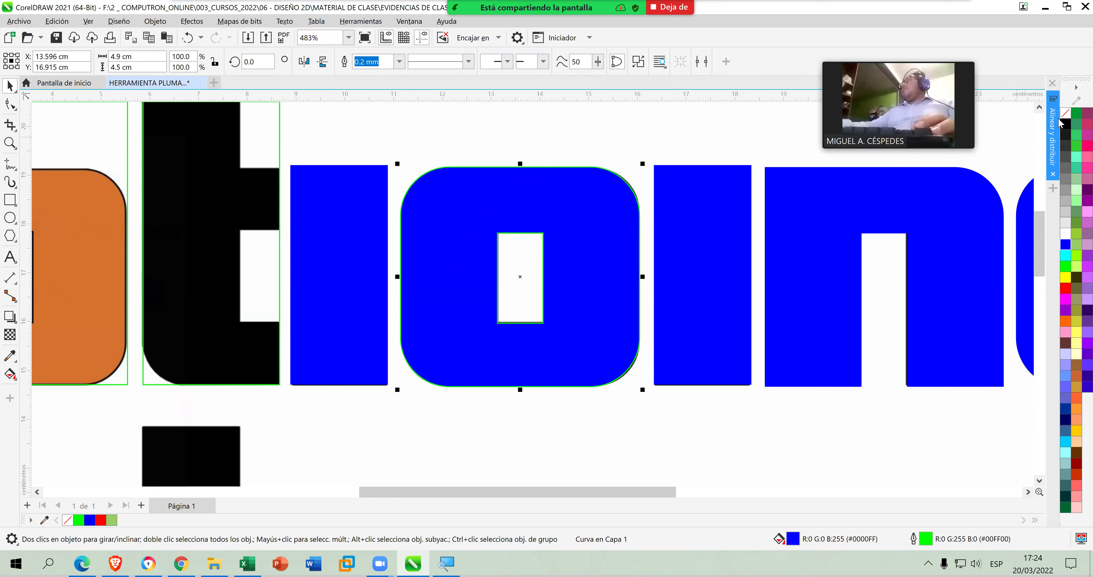
{"action": "key", "text": "ctrl+z"}
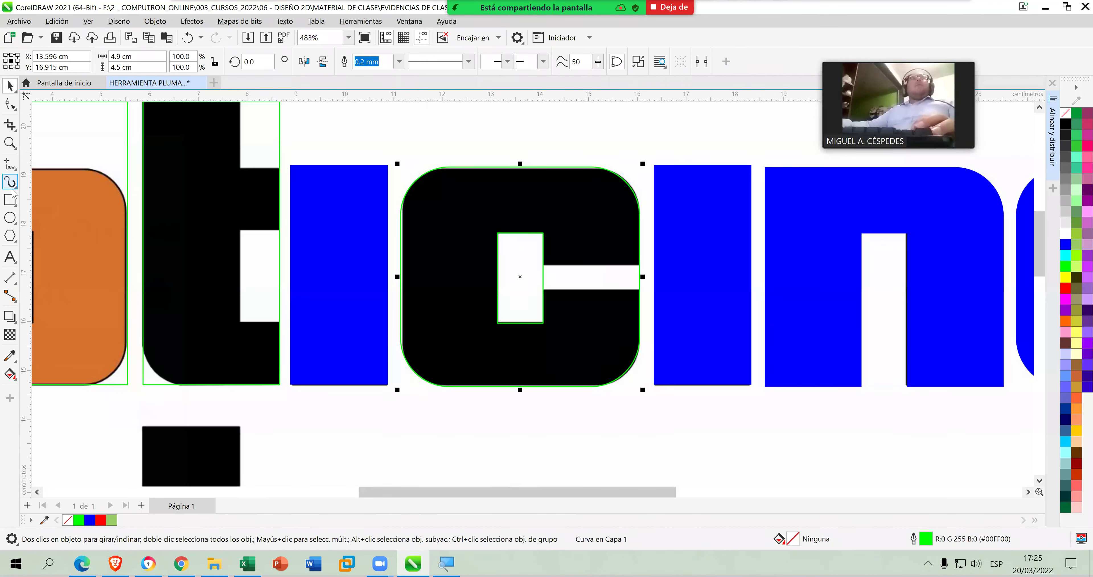
Draw a rectangle about 2.62 by 0.48 cm across the c's horizontal gap, nudge it into line and fill it red.
{"action": "left_click_drag", "start_coordinate": [521, 264], "coordinate": [648, 287]}
{"action": "key", "text": "F10"}
{"action": "key", "text": "Down"}
{"action": "key", "text": "Down"}
{"action": "key", "text": "Down"}
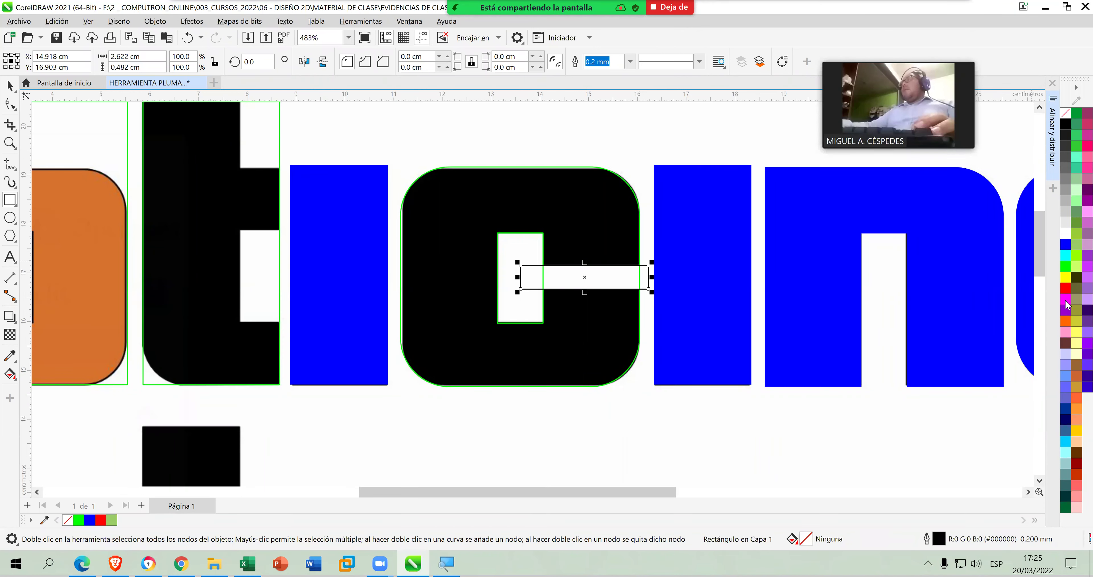
{"action": "left_click", "coordinate": [1067, 290]}
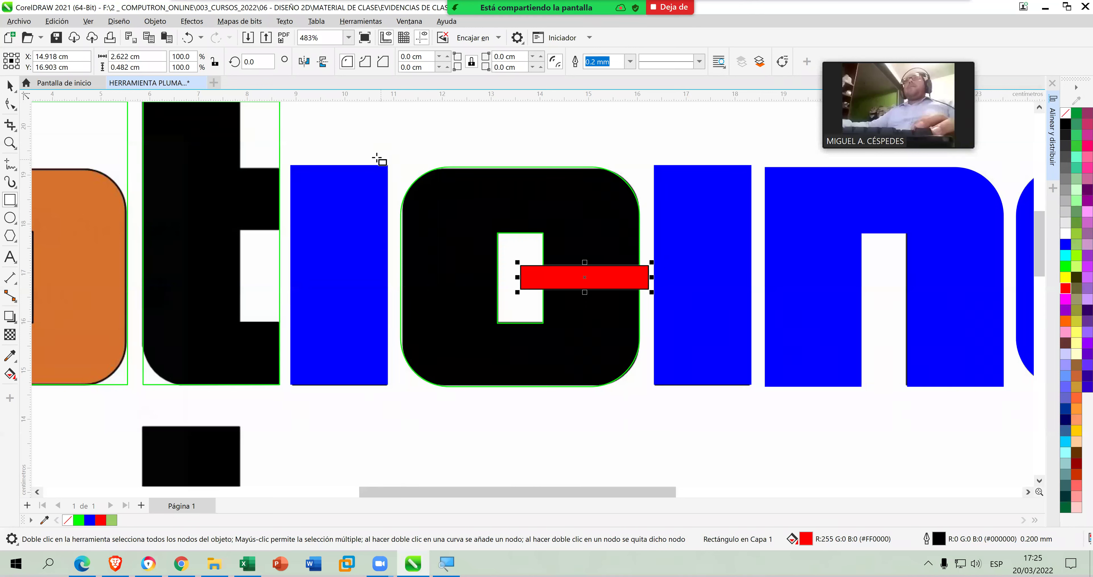
Trim the c's side gap with the red bar and delete the bar.
{"action": "key", "text": "space"}
{"action": "left_click_drag", "start_coordinate": [393, 153], "coordinate": [651, 397]}
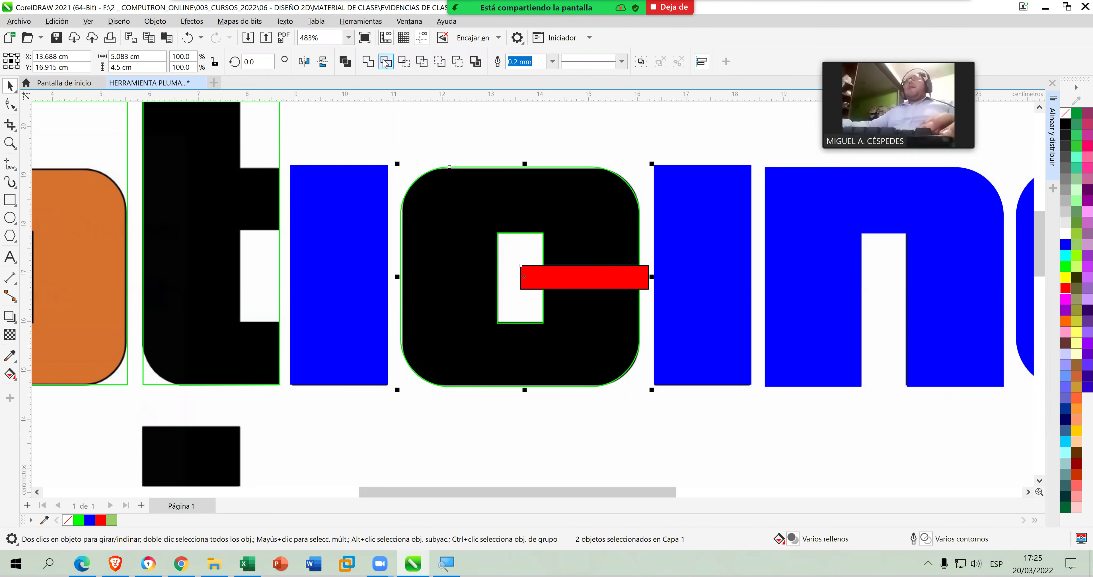
{"action": "left_click", "coordinate": [386, 61]}
{"action": "left_click_drag", "start_coordinate": [583, 277], "coordinate": [663, 398]}
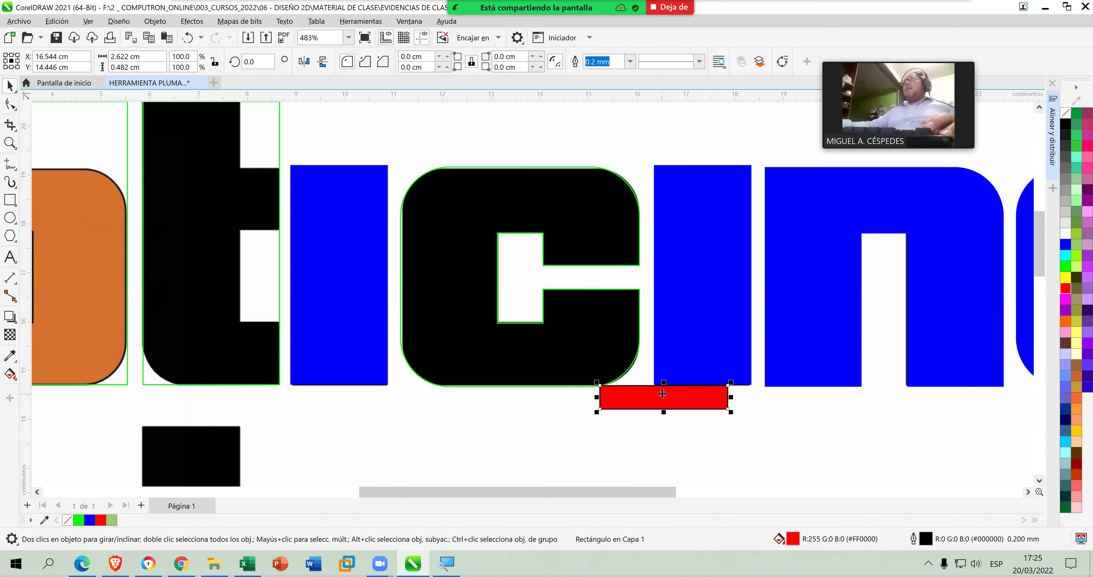
{"action": "key", "text": "Delete"}
Fill the trimmed c curve blue and save the drawing.
{"action": "left_click", "coordinate": [610, 250]}
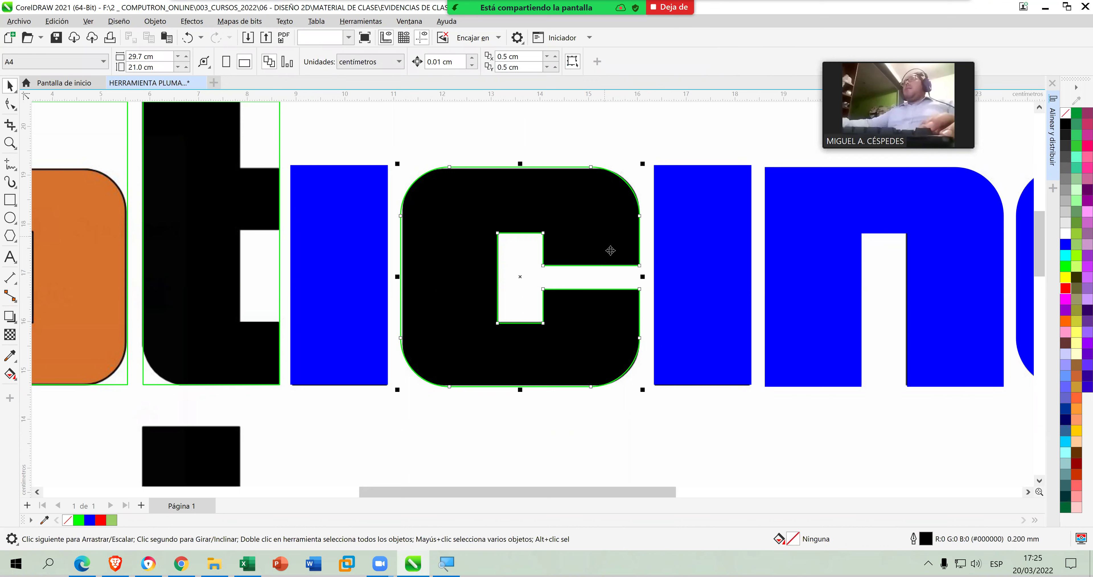
{"action": "left_click", "coordinate": [1066, 245]}
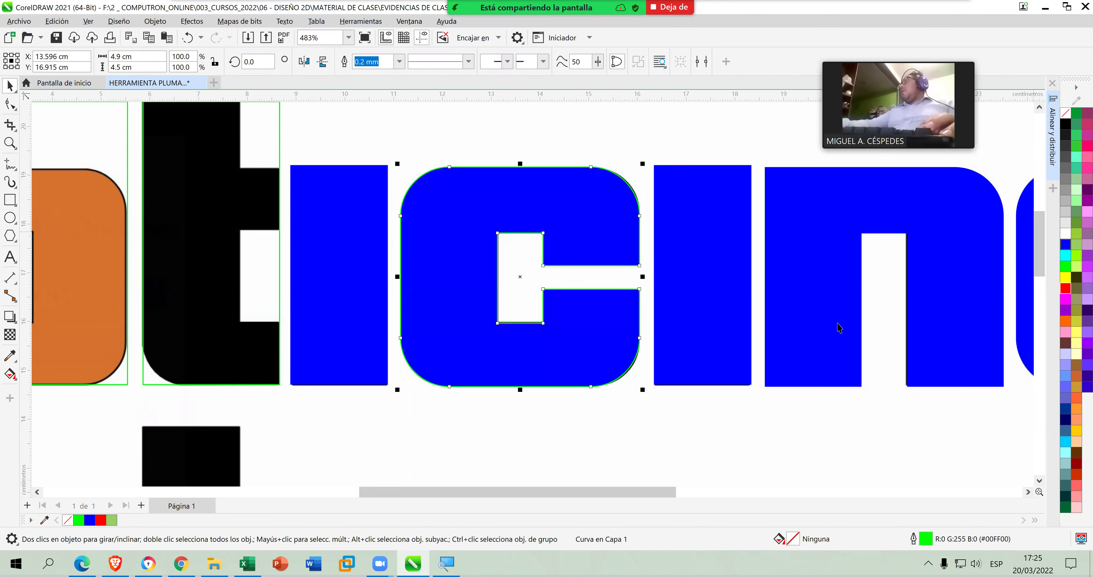
{"action": "left_click", "coordinate": [576, 444]}
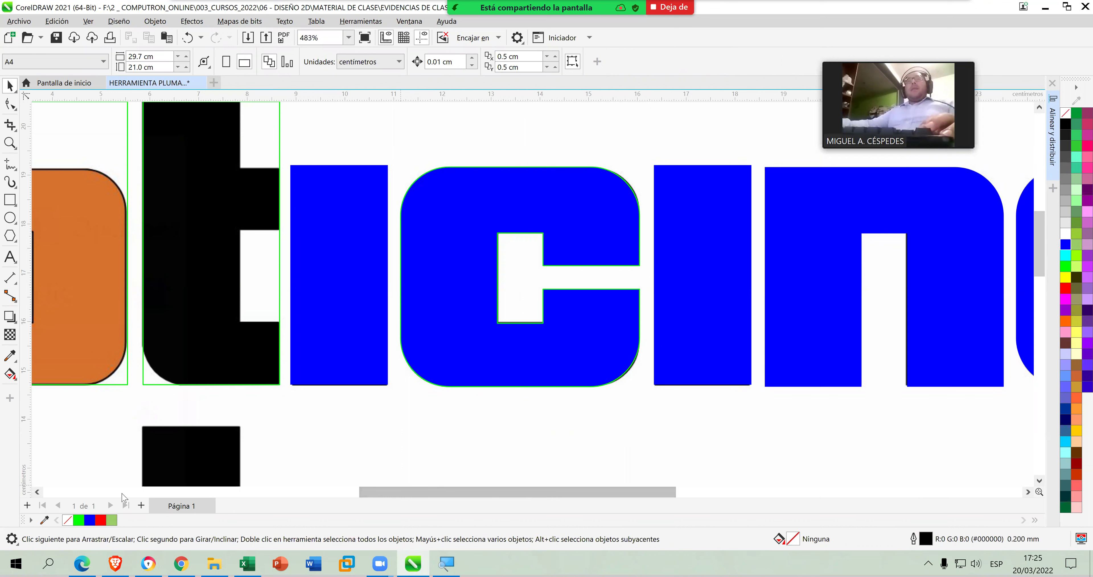
{"action": "key", "text": "ctrl+s"}
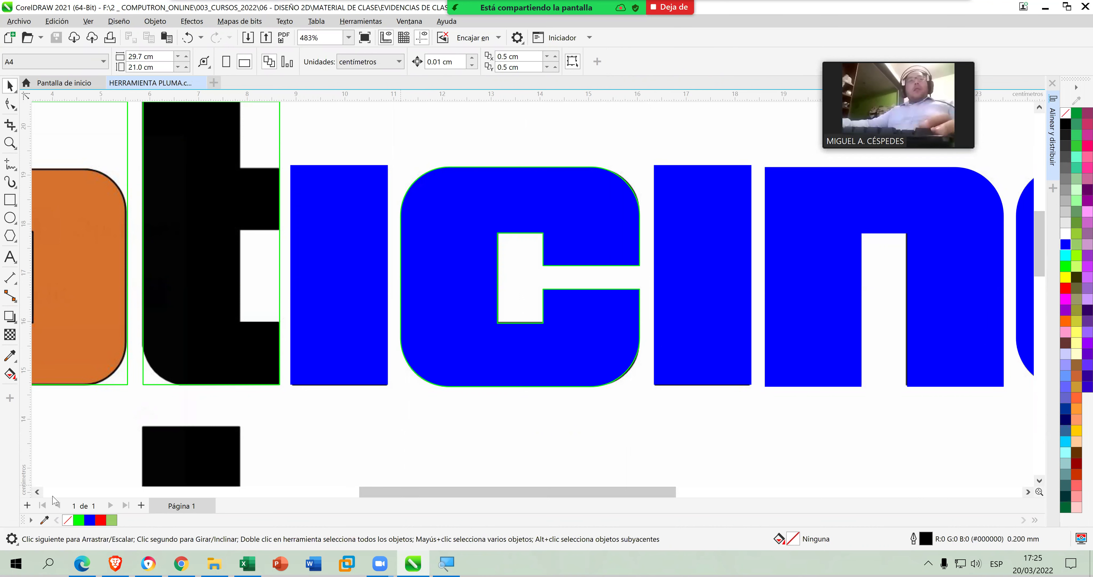
Draw a rectangle about 0.91 by 2 cm over the t's upper-right notch and fill it red.
{"action": "left_click", "coordinate": [38, 492]}
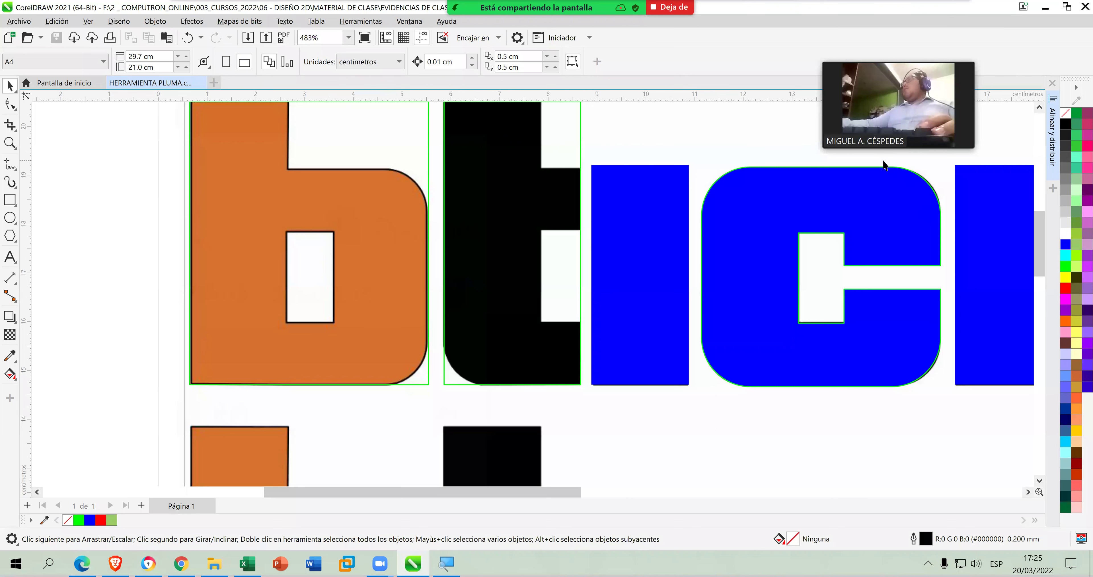
{"action": "left_click", "coordinate": [1039, 108]}
{"action": "left_click", "coordinate": [1039, 109]}
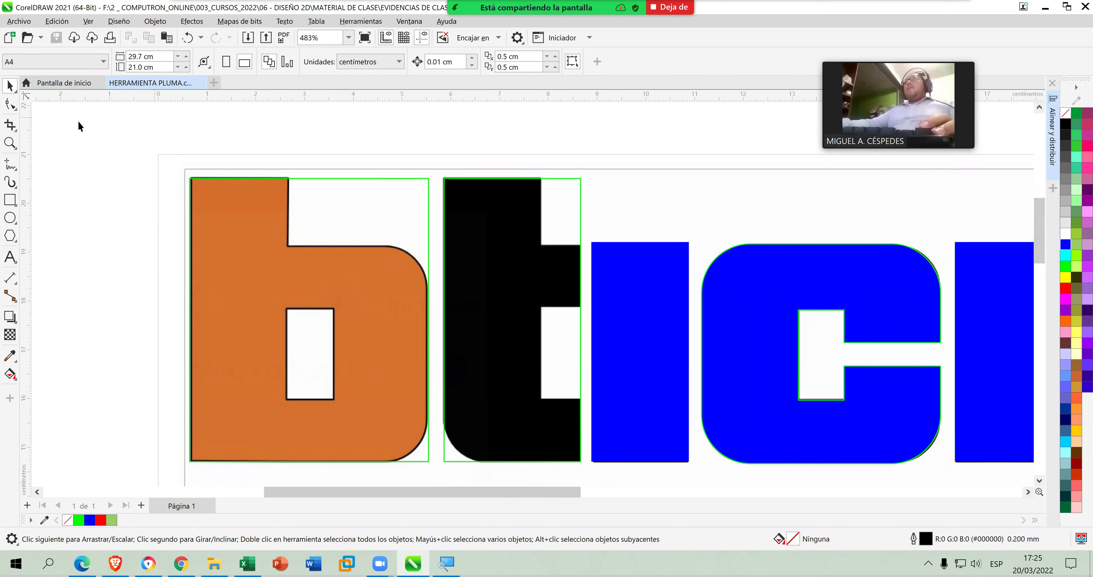
{"action": "left_click", "coordinate": [10, 199]}
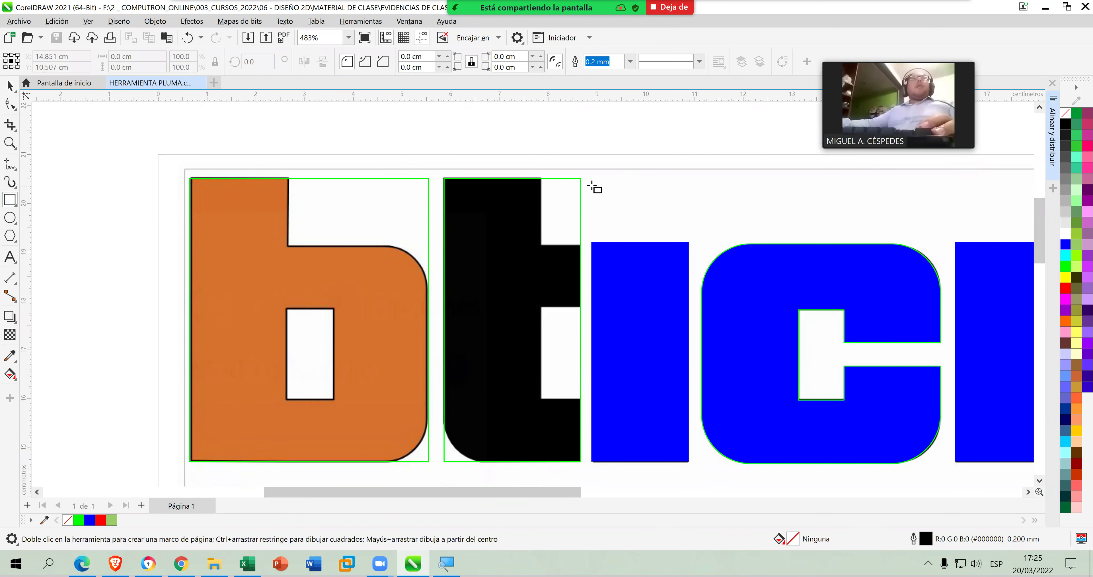
{"action": "left_click_drag", "start_coordinate": [541, 146], "coordinate": [586, 245]}
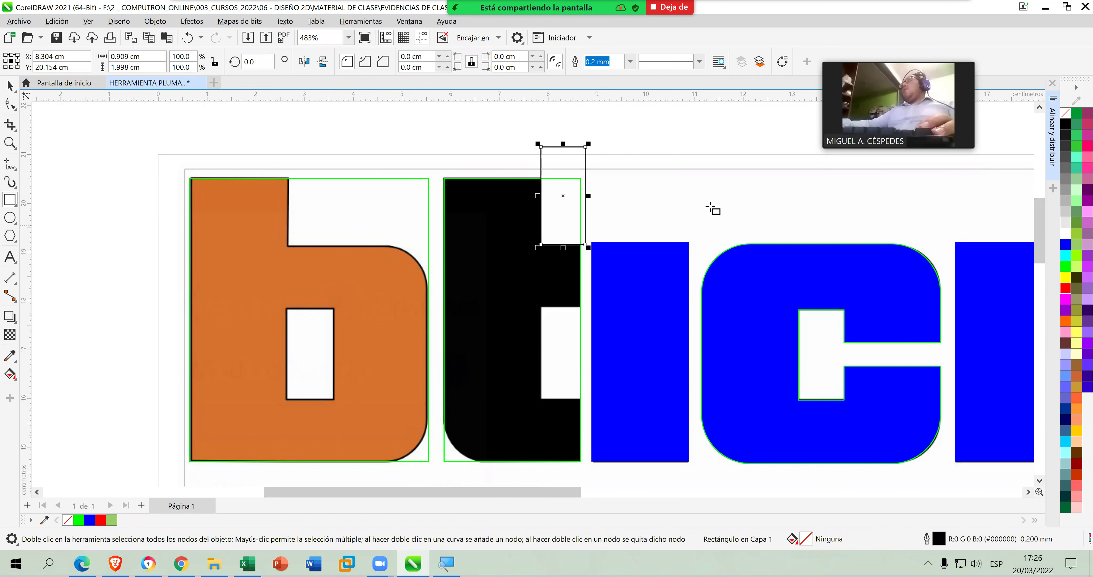
{"action": "left_click", "coordinate": [1067, 289]}
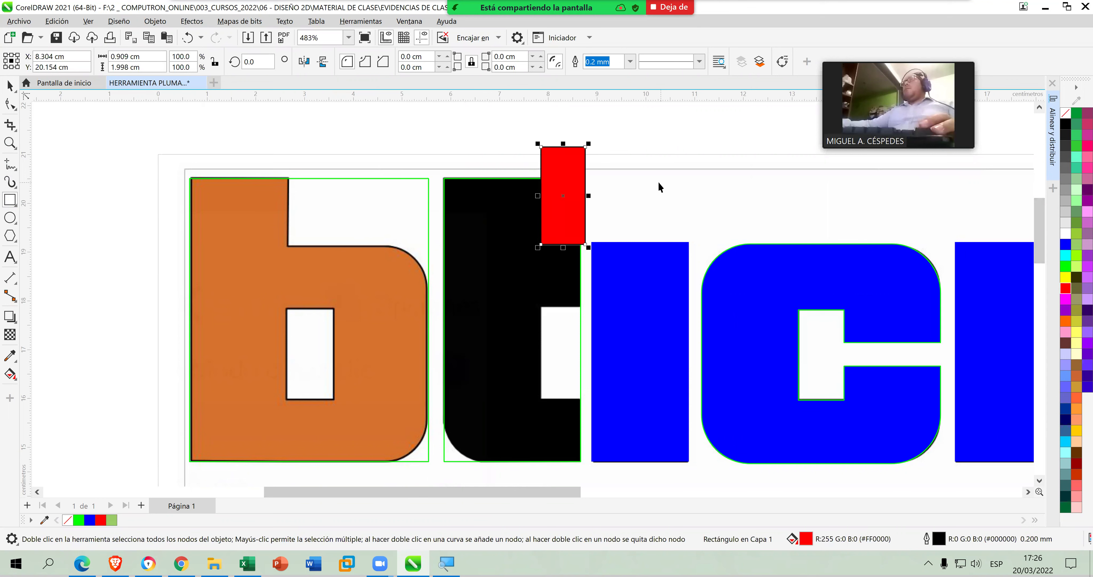
Trim the t's green-outlined rectangle with the red rectangle at the upper-right notch.
{"action": "key", "text": "space"}
{"action": "left_click_drag", "start_coordinate": [438, 120], "coordinate": [590, 468]}
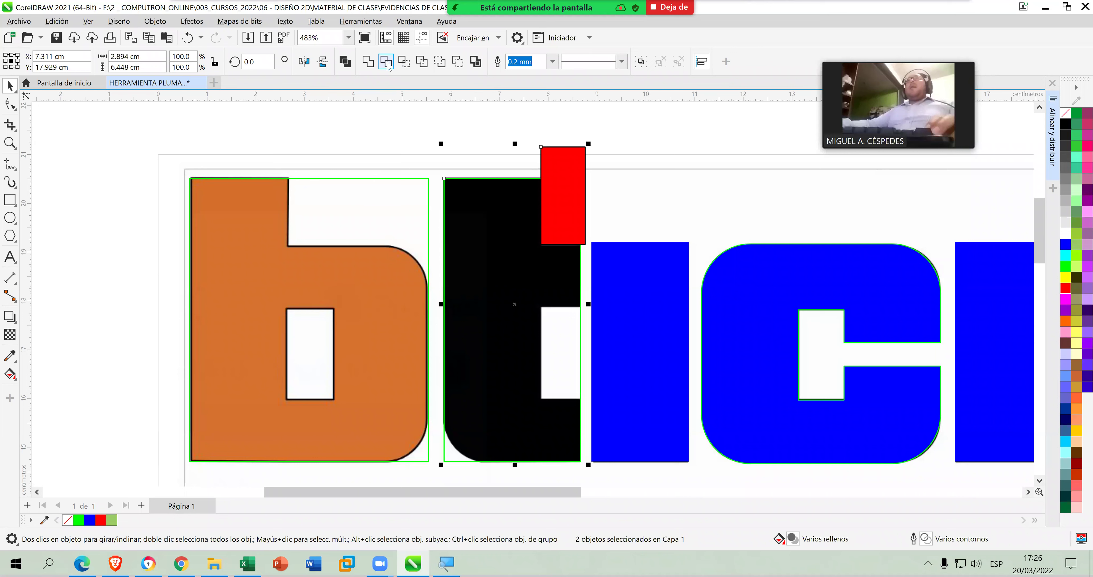
{"action": "left_click", "coordinate": [606, 209]}
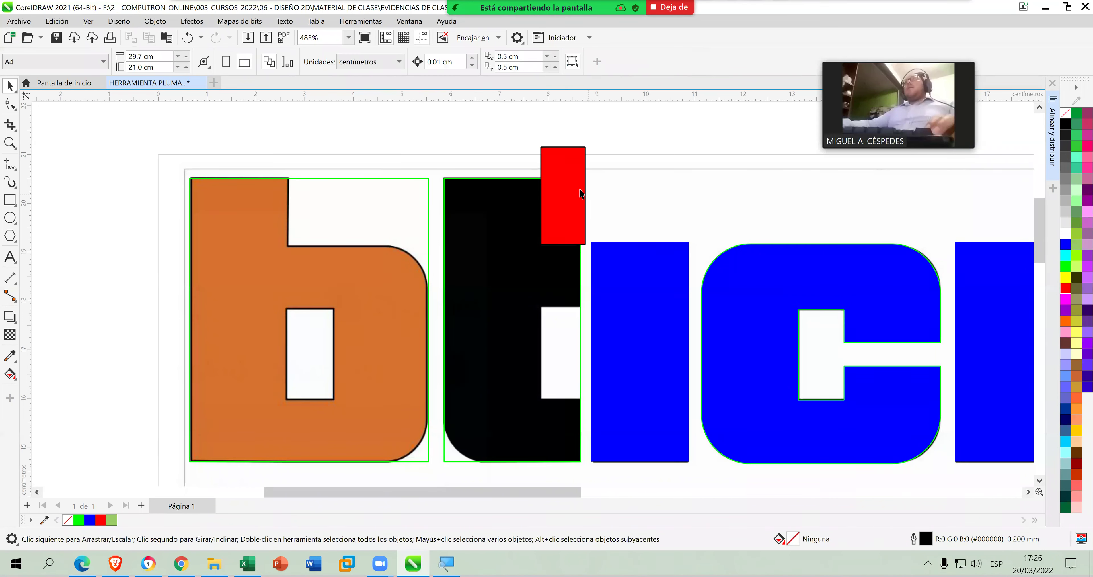
Fit the red rectangle over the t's lower-right opening at about 1.82 cm tall, replacing its fill with a red outline.
{"action": "left_click_drag", "start_coordinate": [583, 185], "coordinate": [566, 307]}
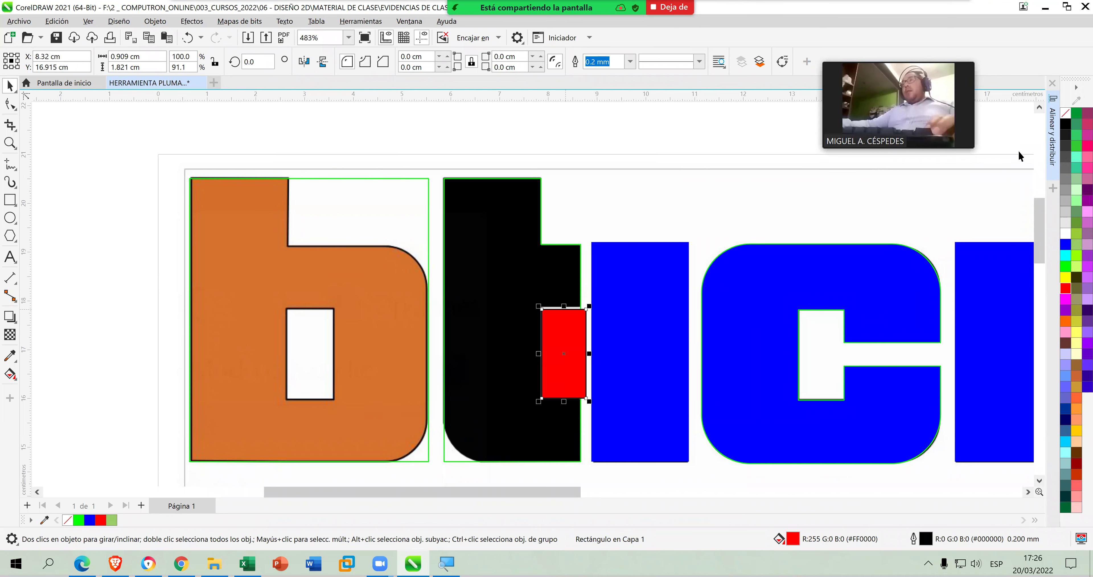
{"action": "left_click", "coordinate": [1066, 112]}
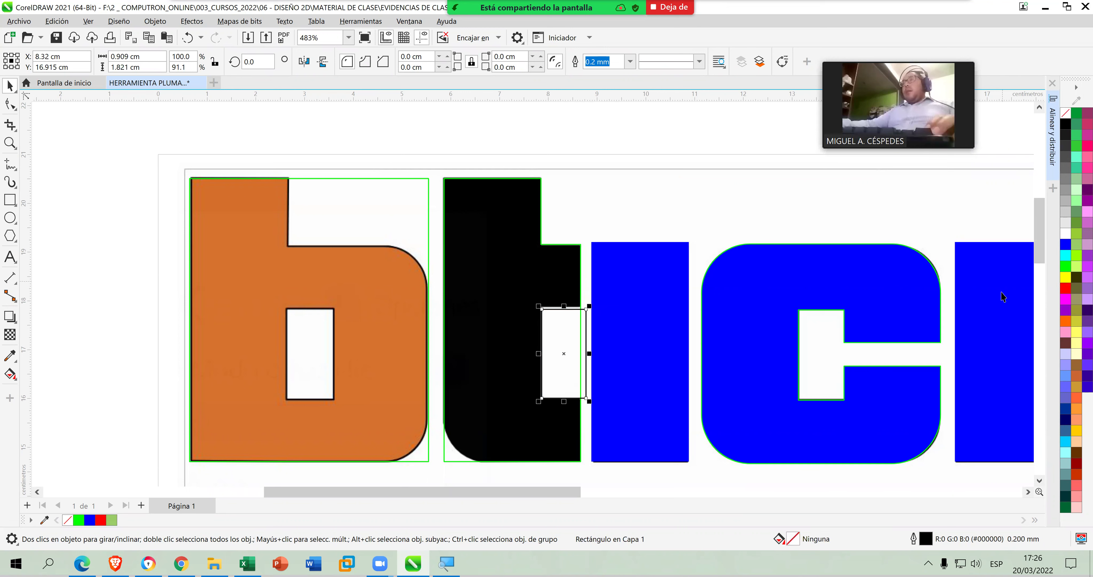
{"action": "right_click", "coordinate": [1063, 292]}
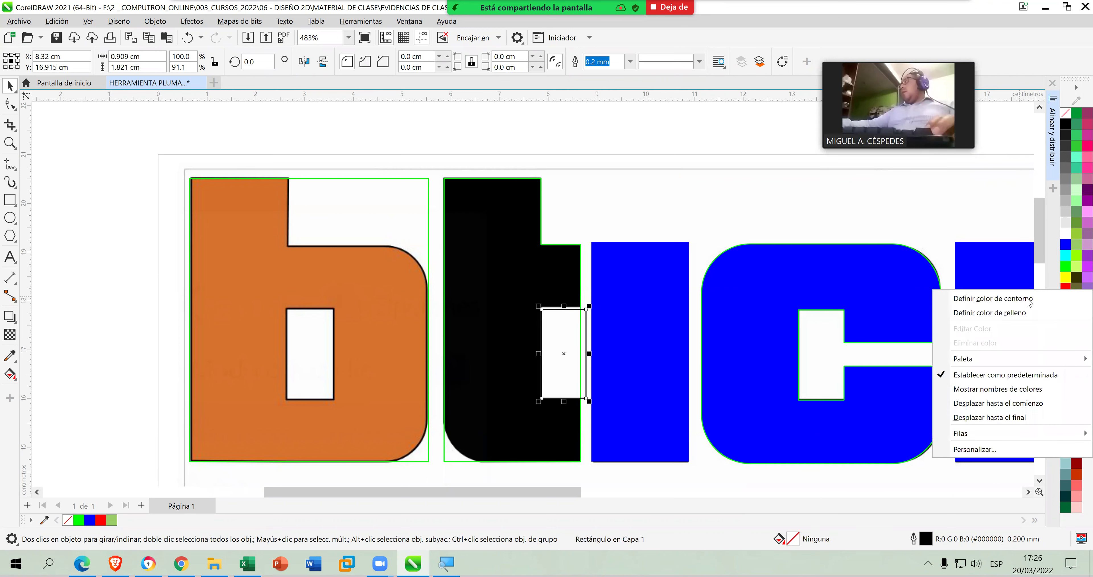
{"action": "left_click", "coordinate": [1021, 308]}
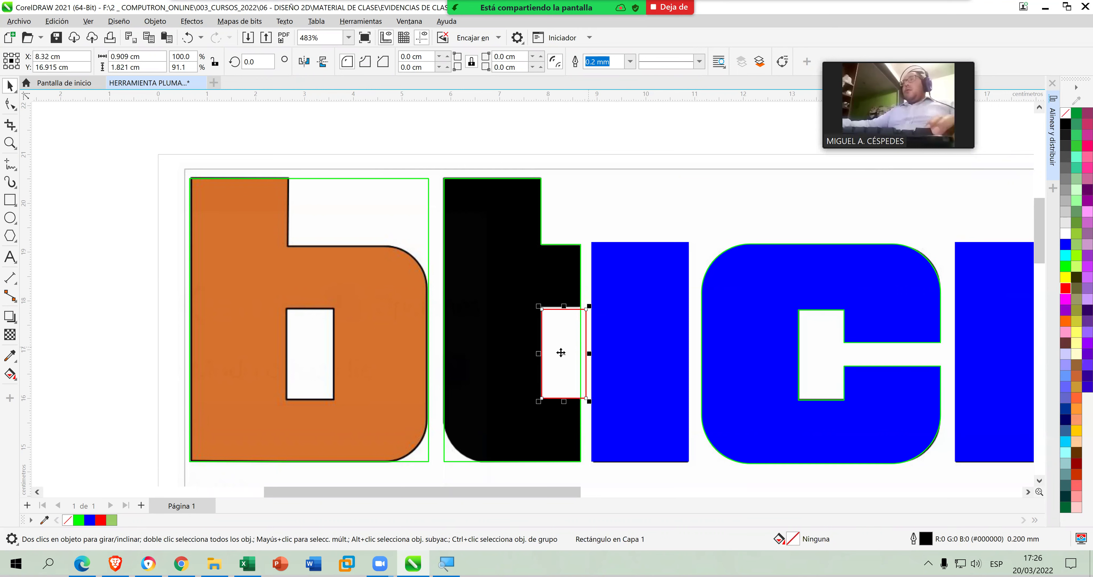
Extend the cutting rectangle's upper edge to about 1.86 cm total height to match the t's opening.
{"action": "scroll", "coordinate": [562, 353], "scroll_direction": "up", "scroll_amount": 2}
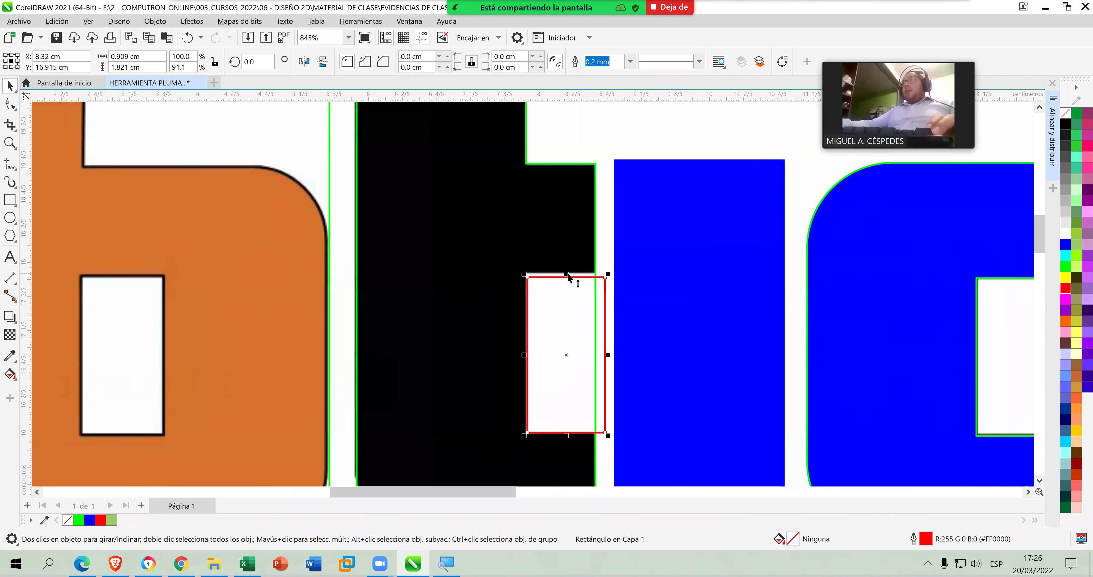
{"action": "left_click_drag", "start_coordinate": [568, 274], "coordinate": [569, 271]}
{"action": "scroll", "coordinate": [568, 273], "scroll_direction": "down", "scroll_amount": 1}
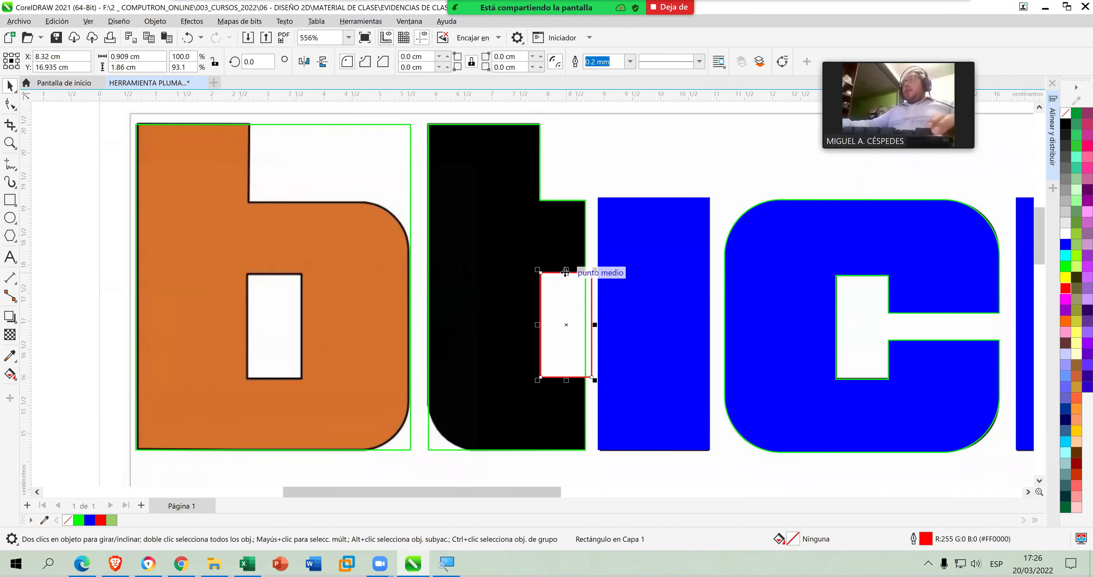
{"action": "scroll", "coordinate": [568, 273], "scroll_direction": "down", "scroll_amount": 1}
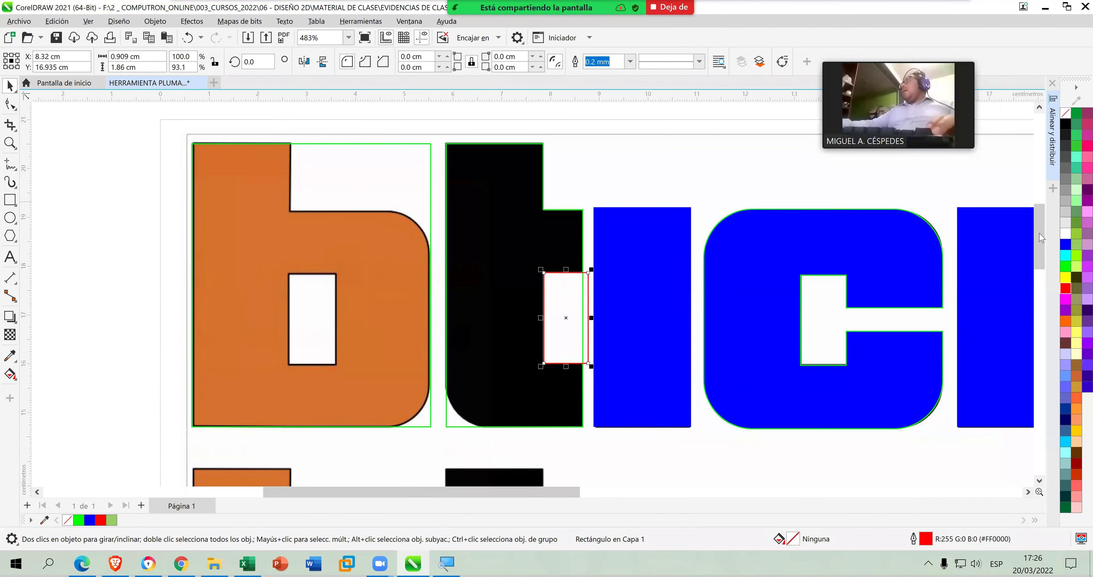
Fill the cutting rectangle red, trim the t shape with it at the lower-right opening, and delete the rectangle.
{"action": "left_click", "coordinate": [1066, 290]}
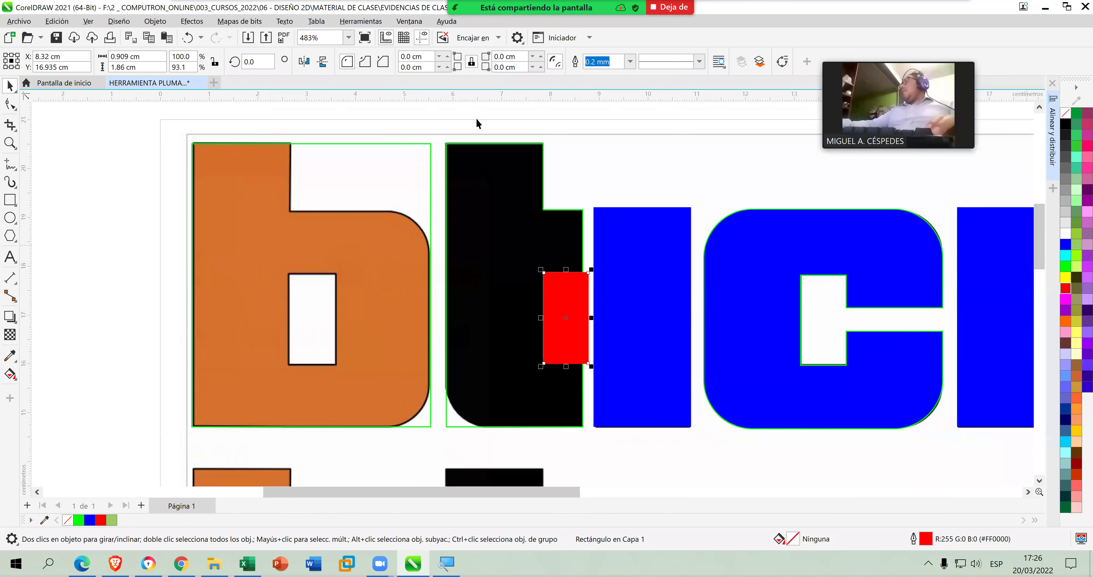
{"action": "left_click_drag", "start_coordinate": [440, 125], "coordinate": [588, 453]}
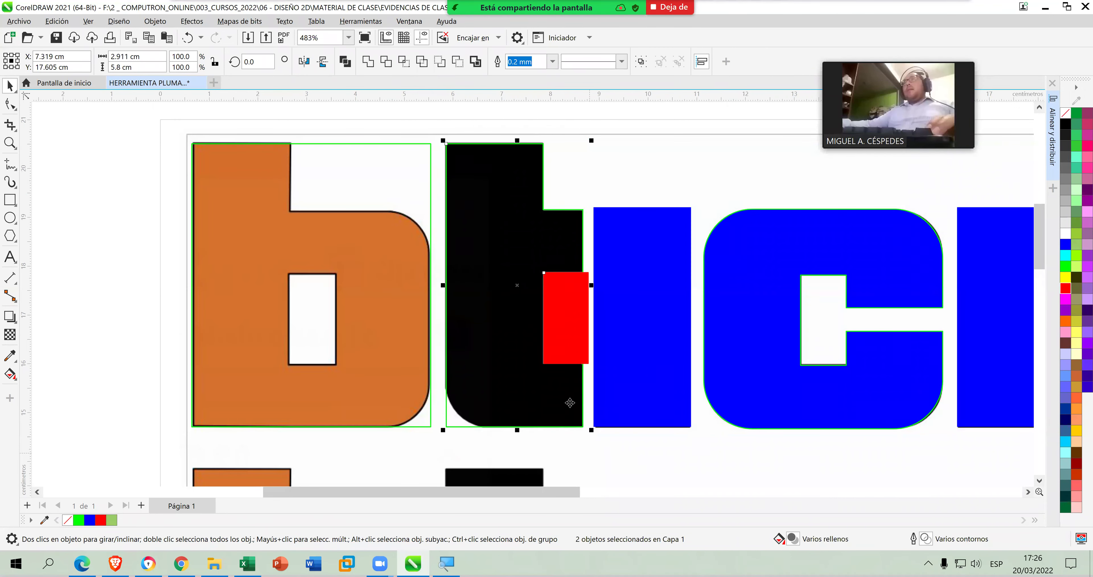
{"action": "left_click", "coordinate": [385, 61]}
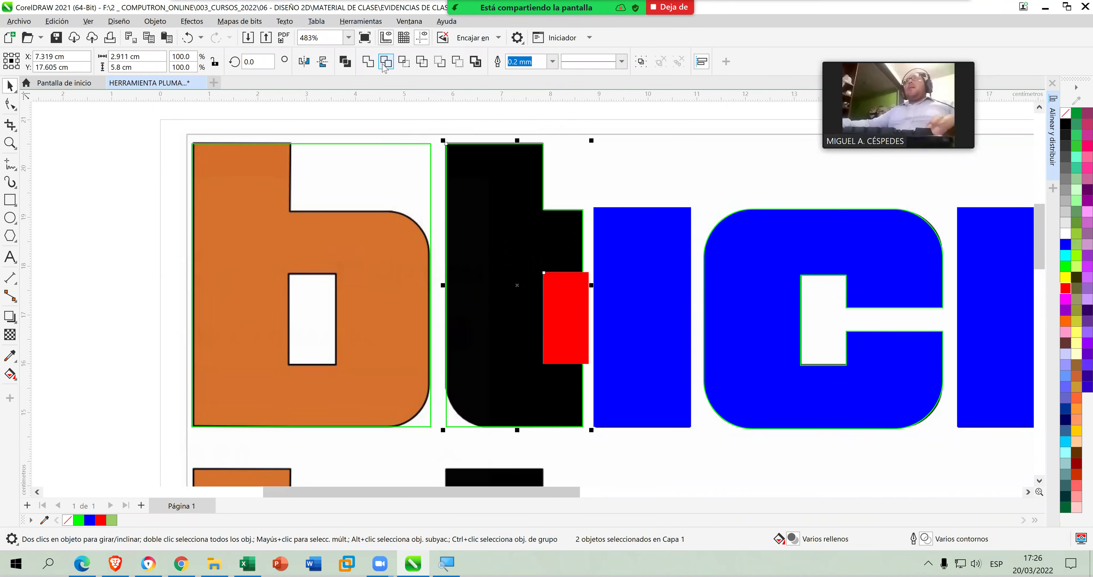
{"action": "left_click", "coordinate": [573, 279]}
{"action": "left_click_drag", "start_coordinate": [571, 336], "coordinate": [629, 169]}
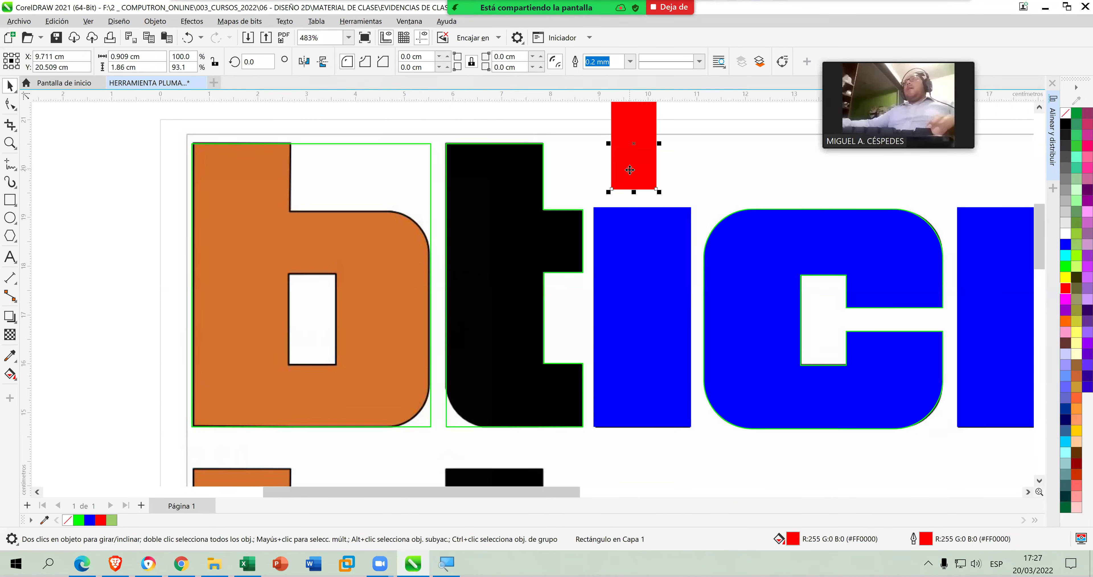
{"action": "key", "text": "Delete"}
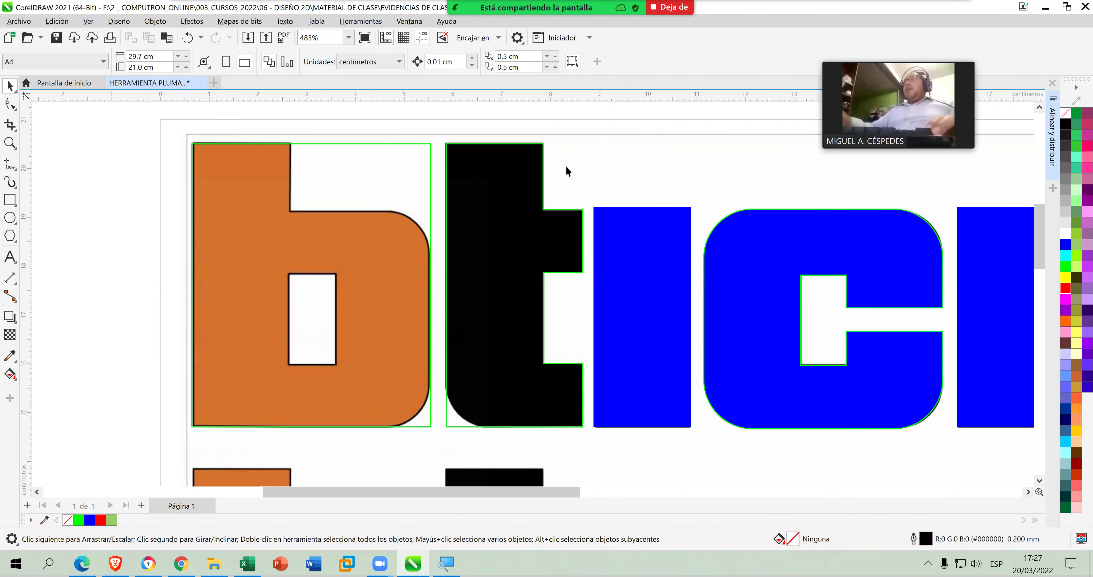
Fill the trimmed t shape blue and remove its green outline.
{"action": "left_click", "coordinate": [486, 182]}
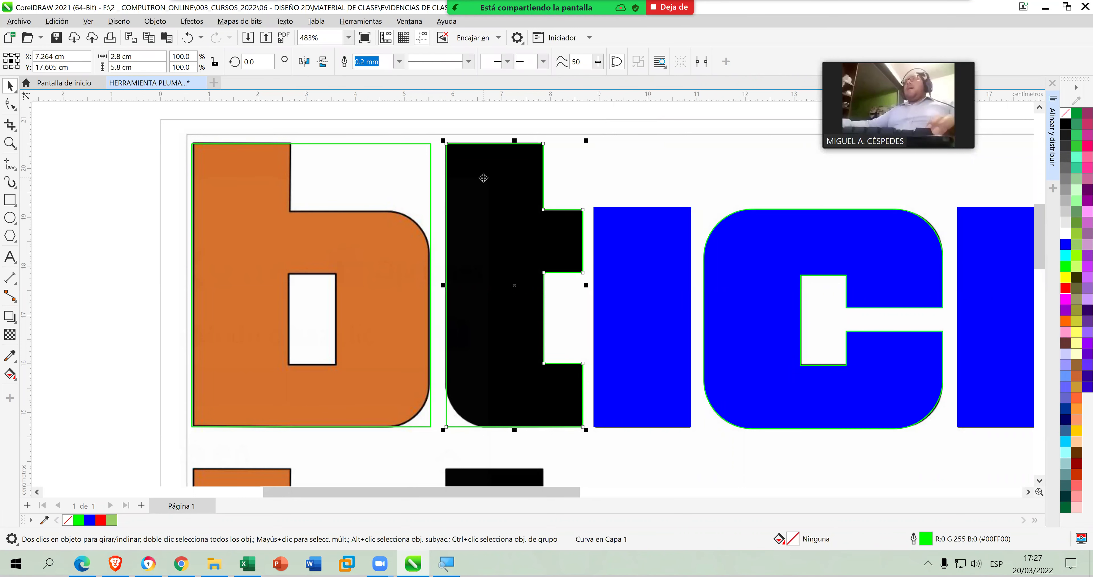
{"action": "left_click", "coordinate": [1066, 245]}
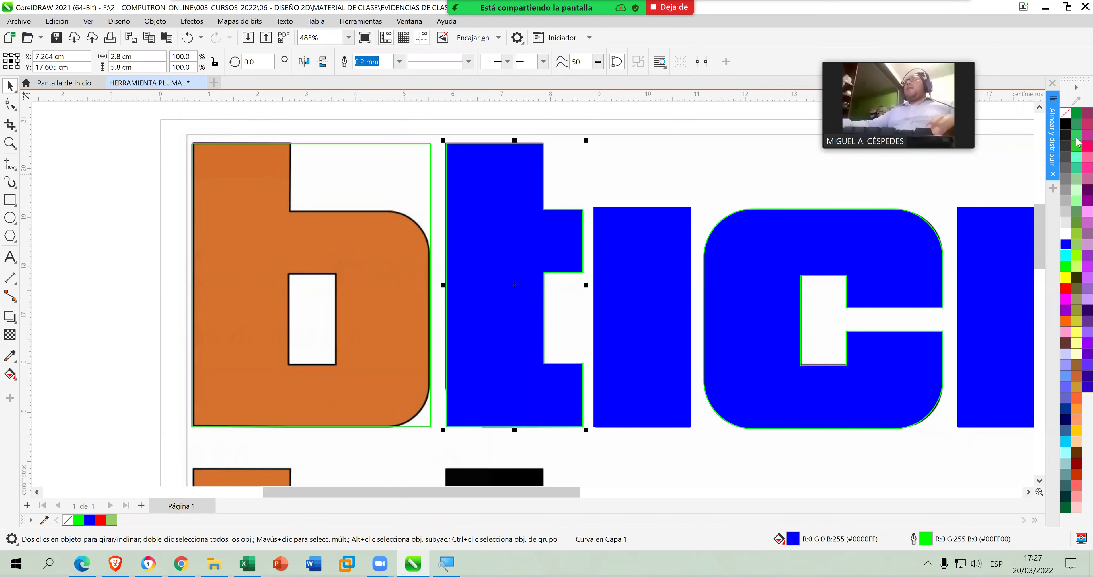
{"action": "right_click", "coordinate": [1067, 114]}
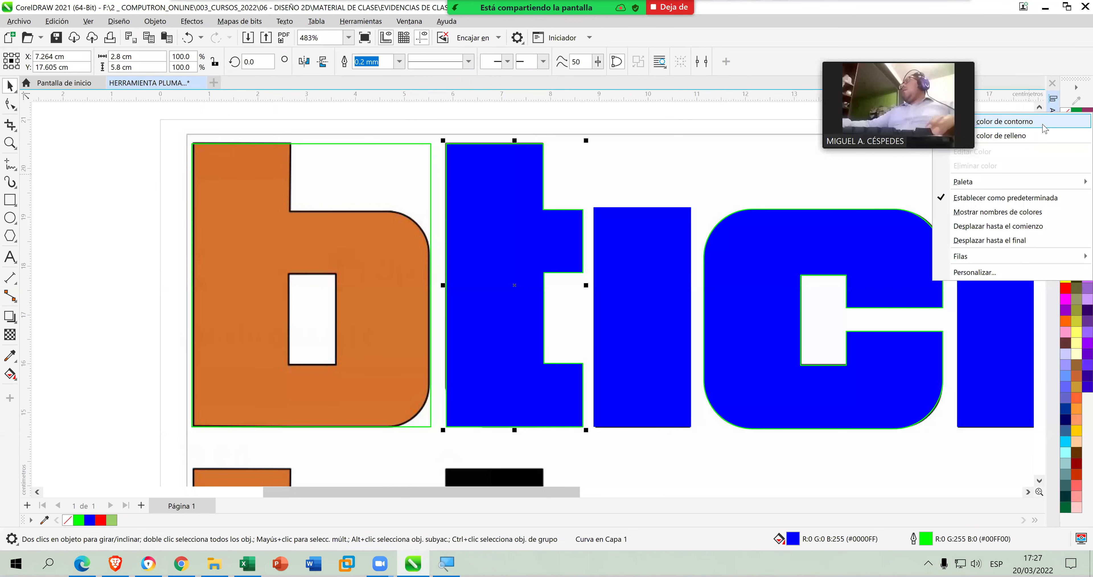
{"action": "left_click", "coordinate": [832, 285]}
Remove the green outline from the blue c shape.
{"action": "left_click", "coordinate": [826, 274]}
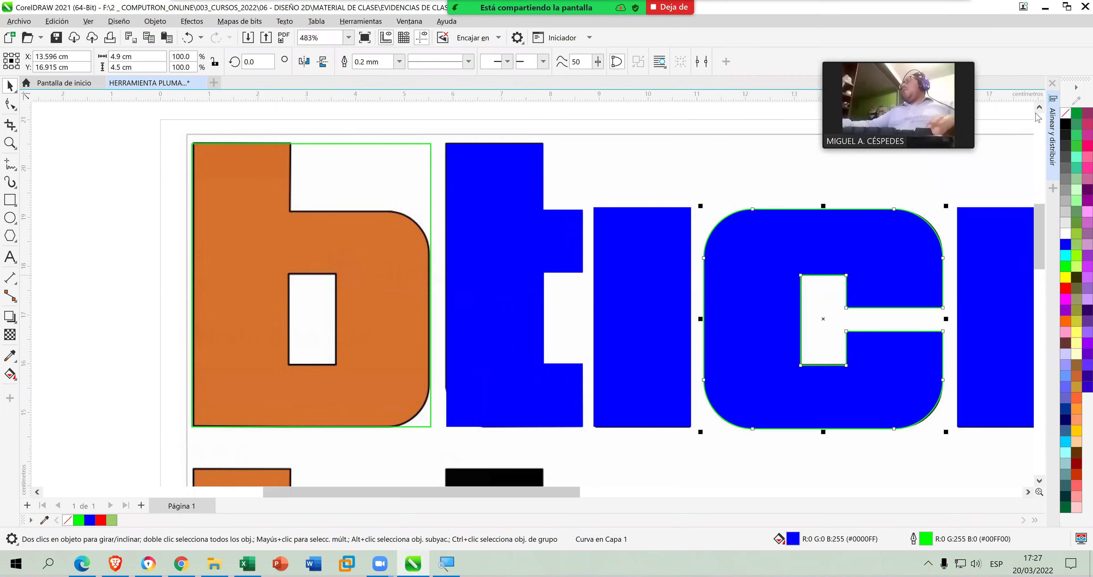
{"action": "right_click", "coordinate": [1064, 119]}
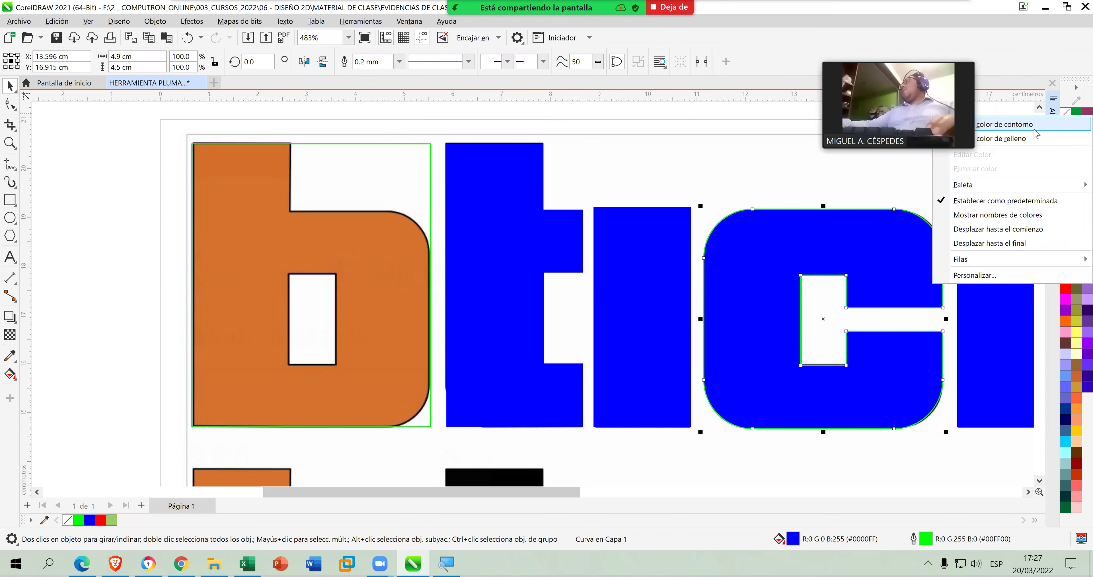
{"action": "left_click", "coordinate": [1034, 126]}
{"action": "left_click", "coordinate": [589, 199]}
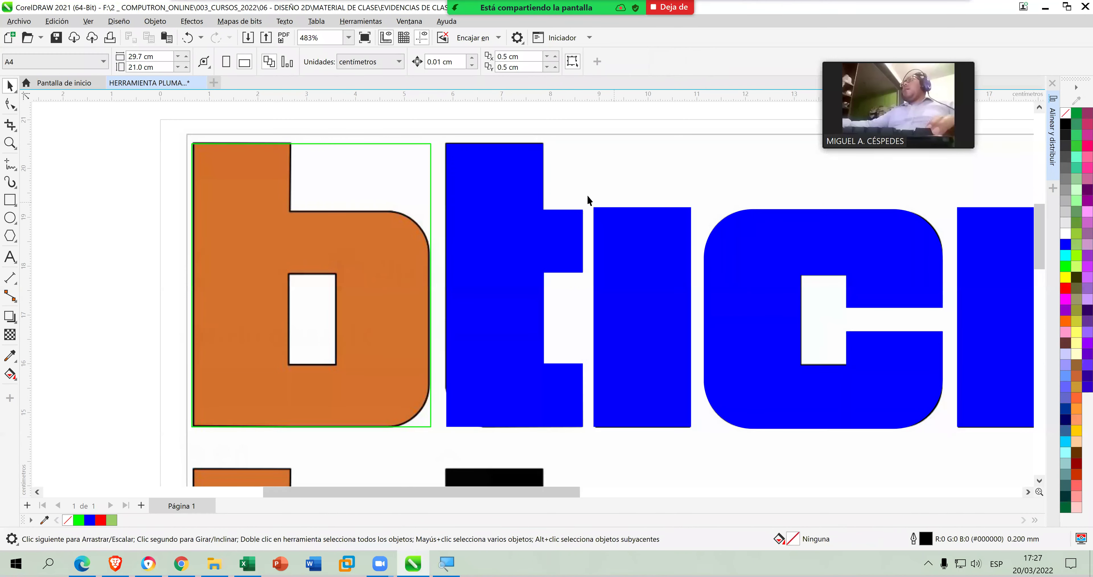
Remove the blue fill from the t shape to uncover the black reference letter.
{"action": "left_click", "coordinate": [515, 209]}
{"action": "left_click_drag", "start_coordinate": [514, 209], "coordinate": [515, 208]}
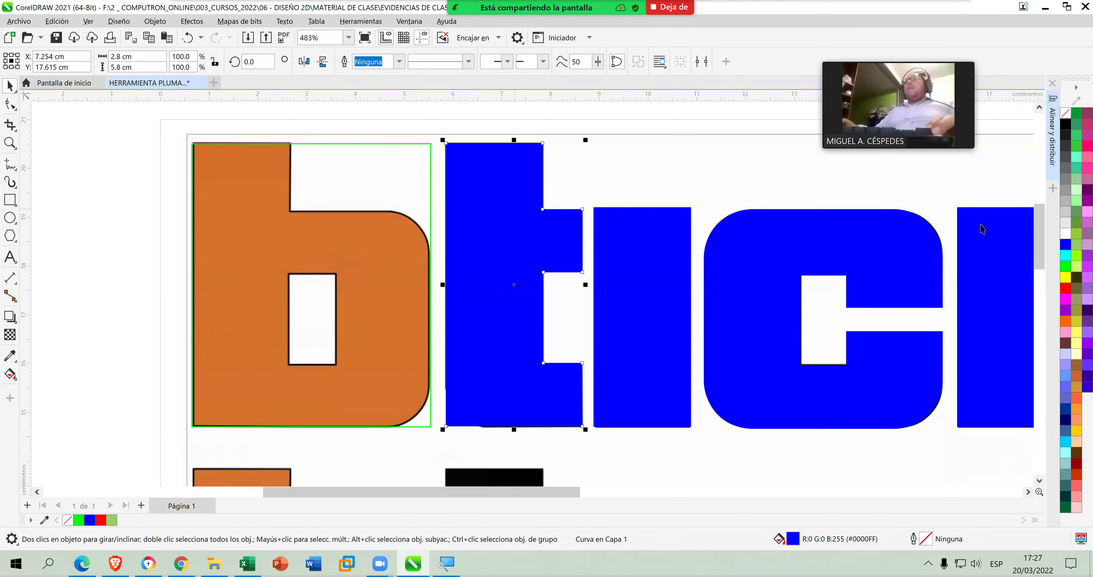
{"action": "left_click", "coordinate": [1066, 123]}
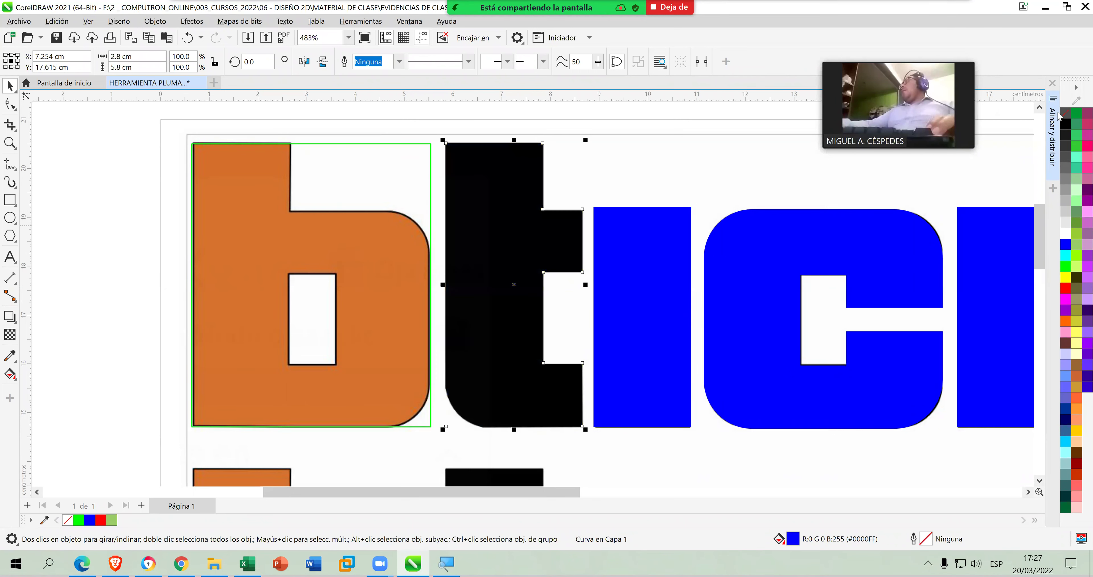
{"action": "left_click", "coordinate": [503, 346]}
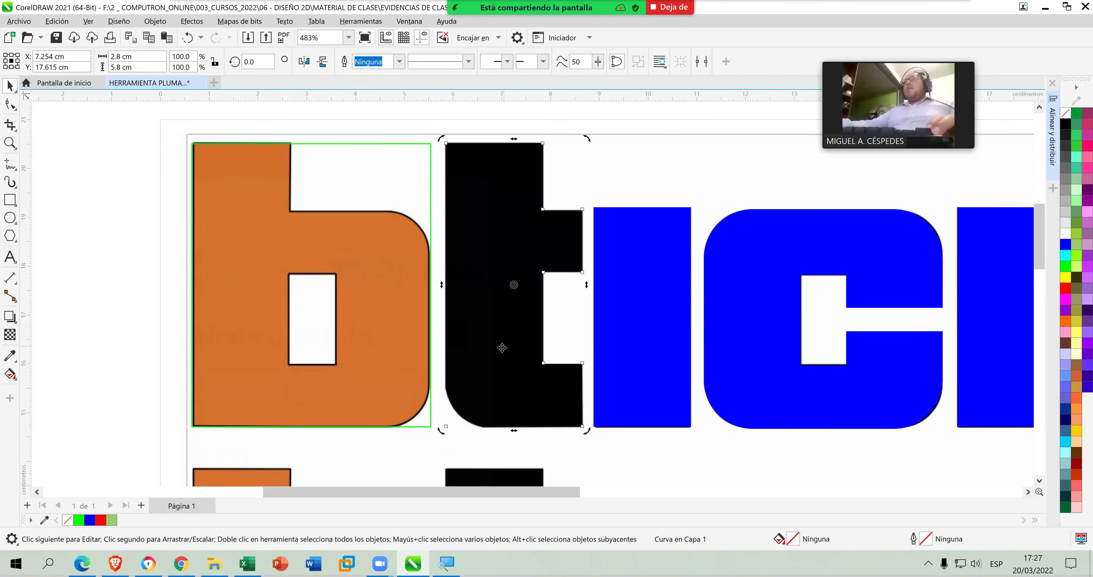
{"action": "left_click", "coordinate": [618, 203]}
{"action": "left_click", "coordinate": [477, 282]}
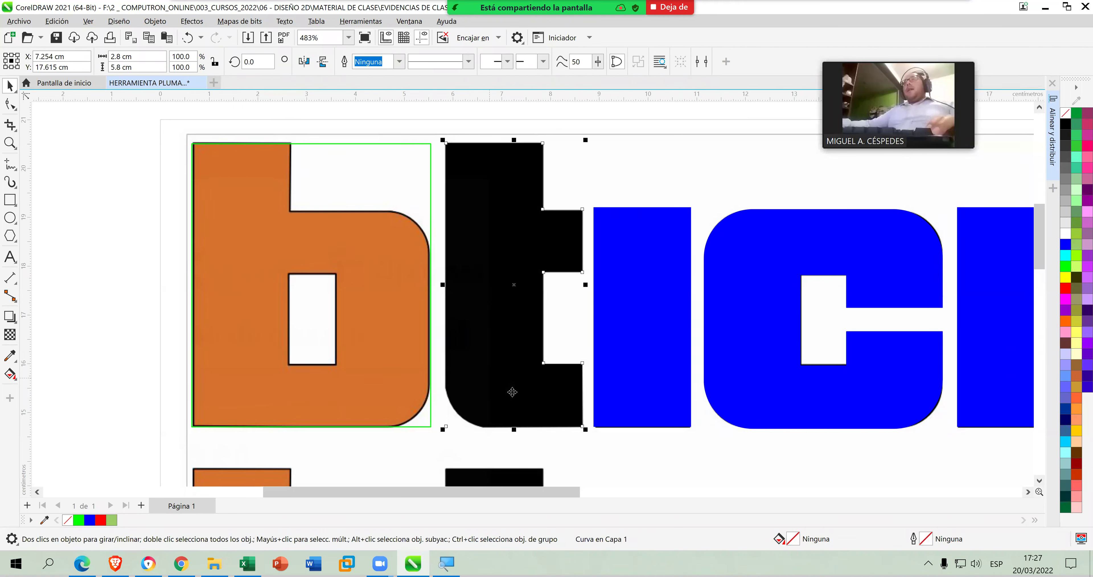
{"action": "left_click", "coordinate": [504, 345]}
{"action": "key", "text": "Escape"}
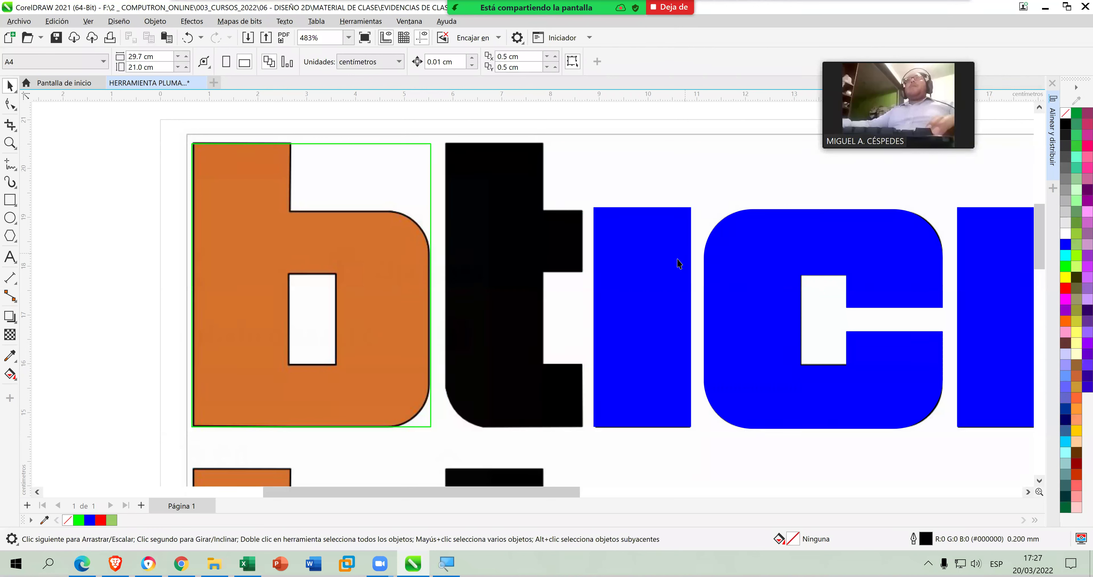
Draw a rectangle about 0.85 by 2.01 cm on the t's vertical stem and give it a light green outline.
{"action": "left_click", "coordinate": [10, 199]}
{"action": "left_click_drag", "start_coordinate": [481, 208], "coordinate": [527, 311]}
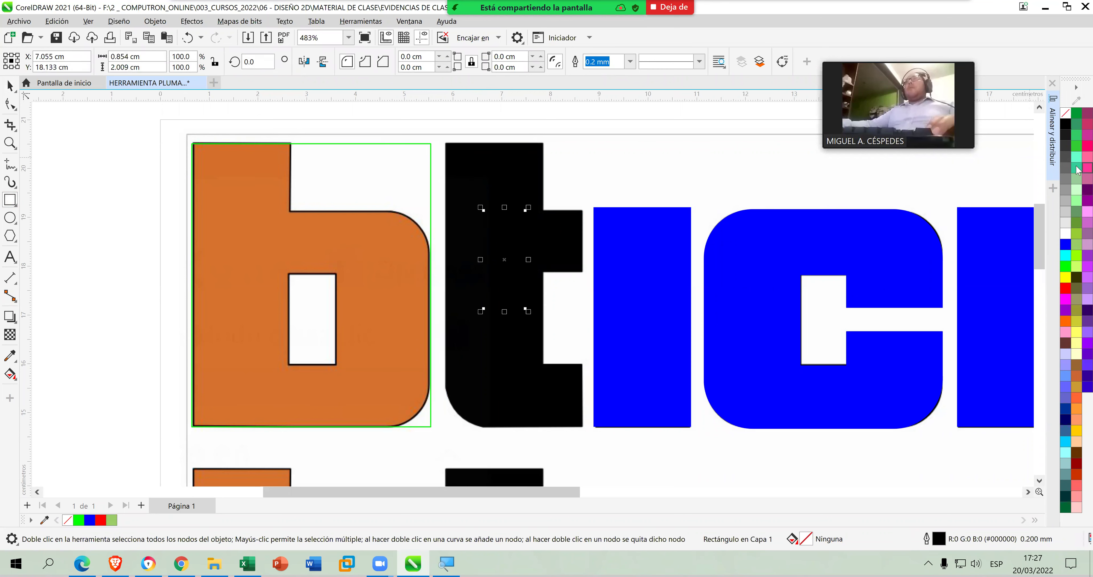
{"action": "right_click", "coordinate": [1073, 207]}
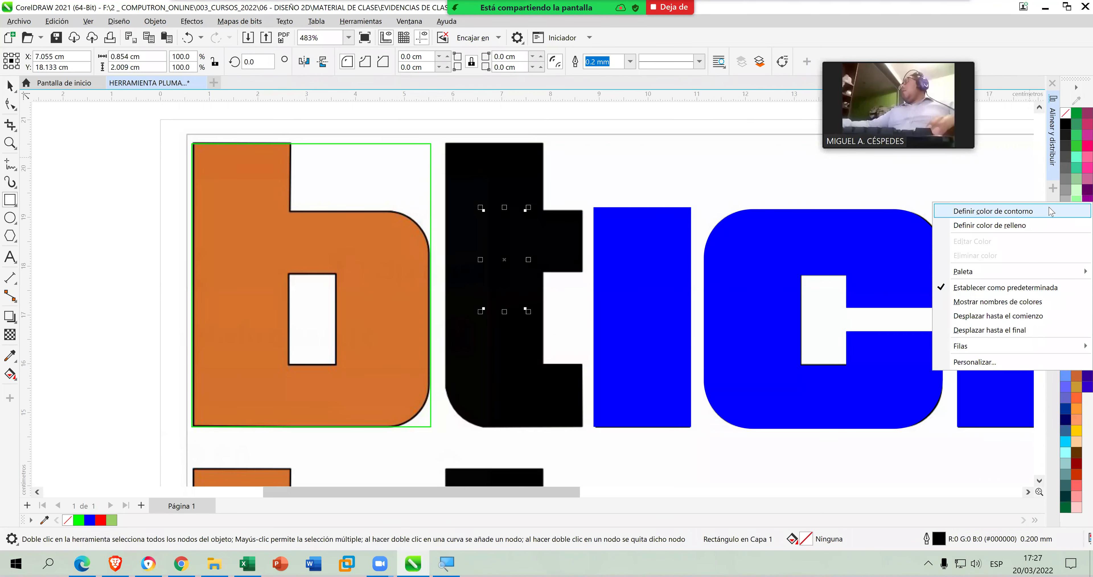
{"action": "left_click", "coordinate": [932, 209]}
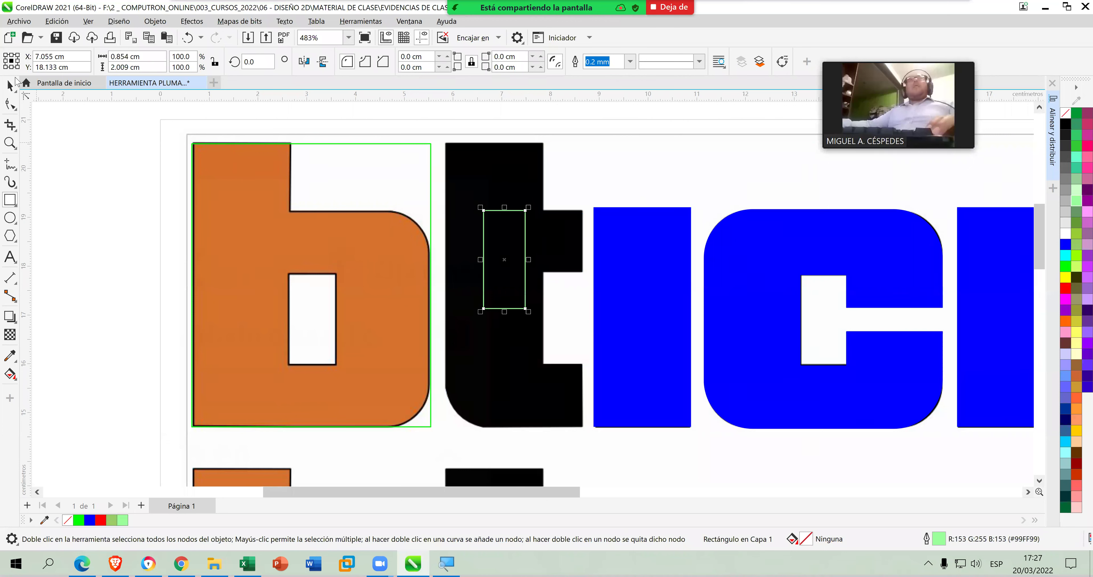
Set the height of the light green stem rectangle to 5.8 cm, matching the rectangle around the b.
{"action": "left_click", "coordinate": [359, 179]}
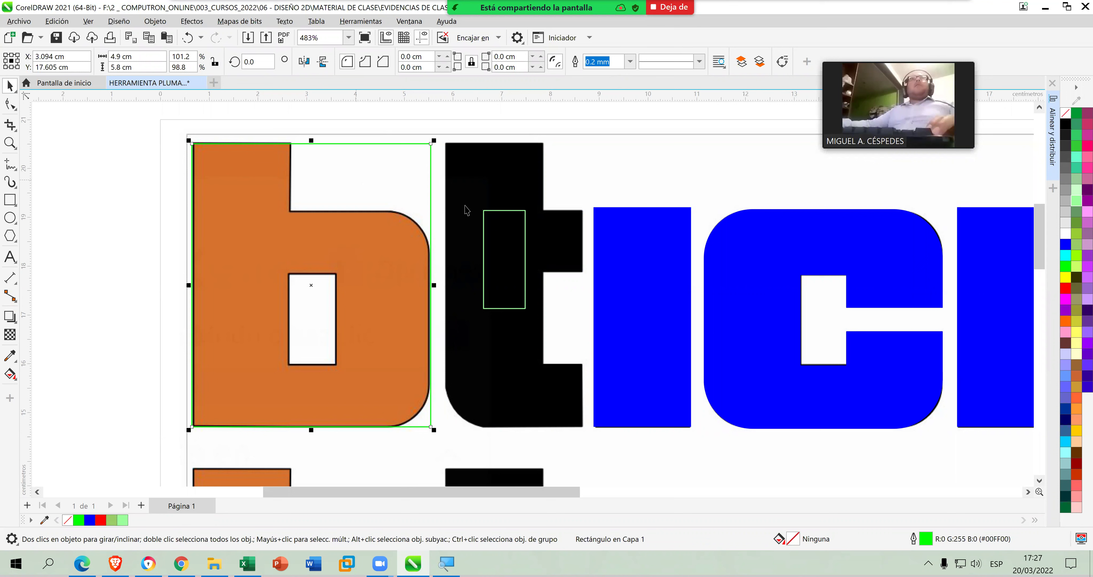
{"action": "left_click", "coordinate": [524, 227]}
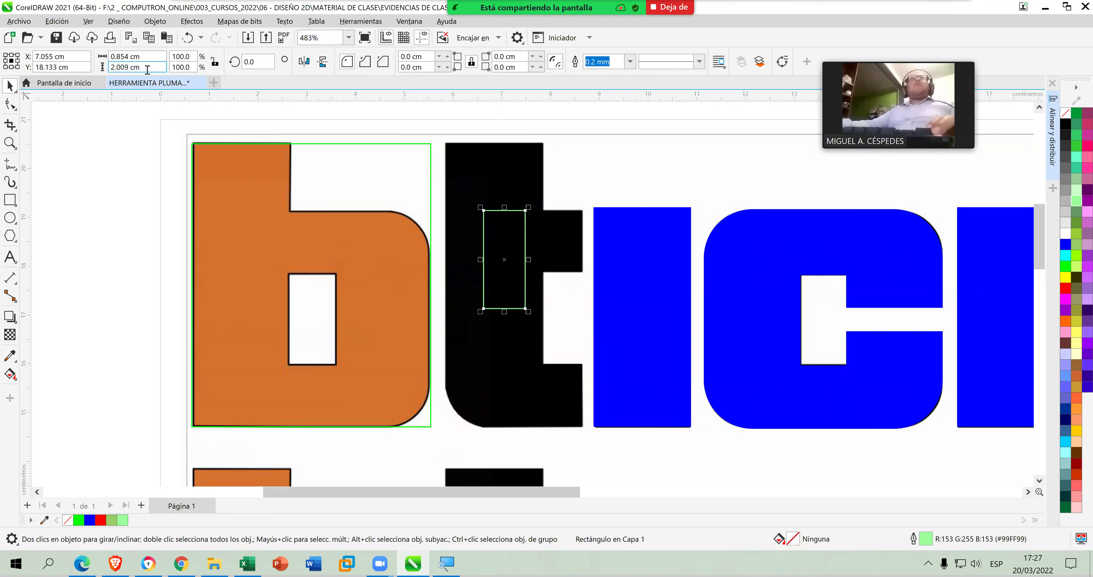
{"action": "type", "text": "5.8"}
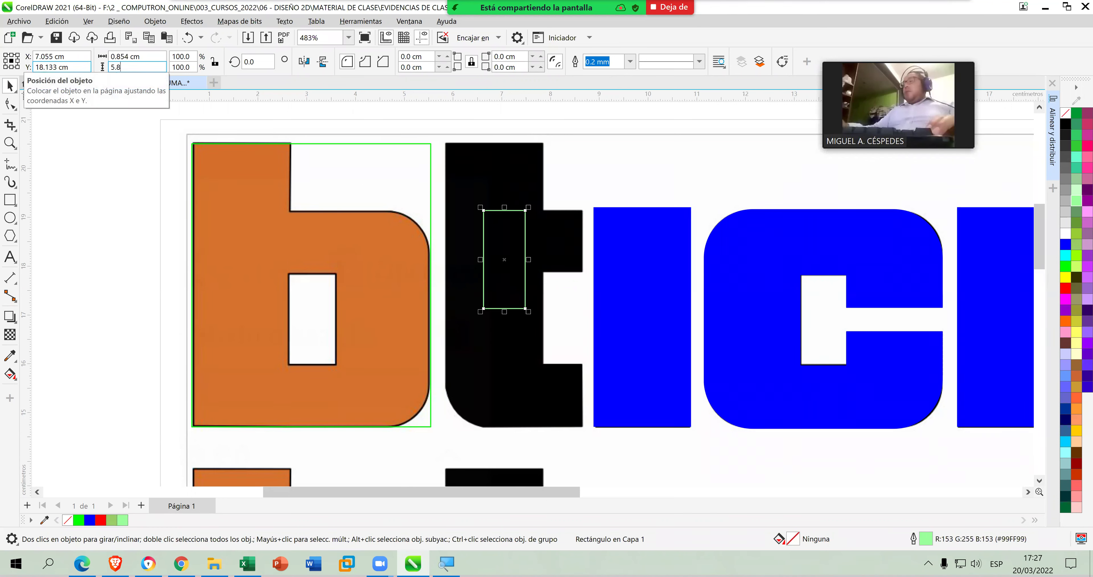
{"action": "key", "text": "Return"}
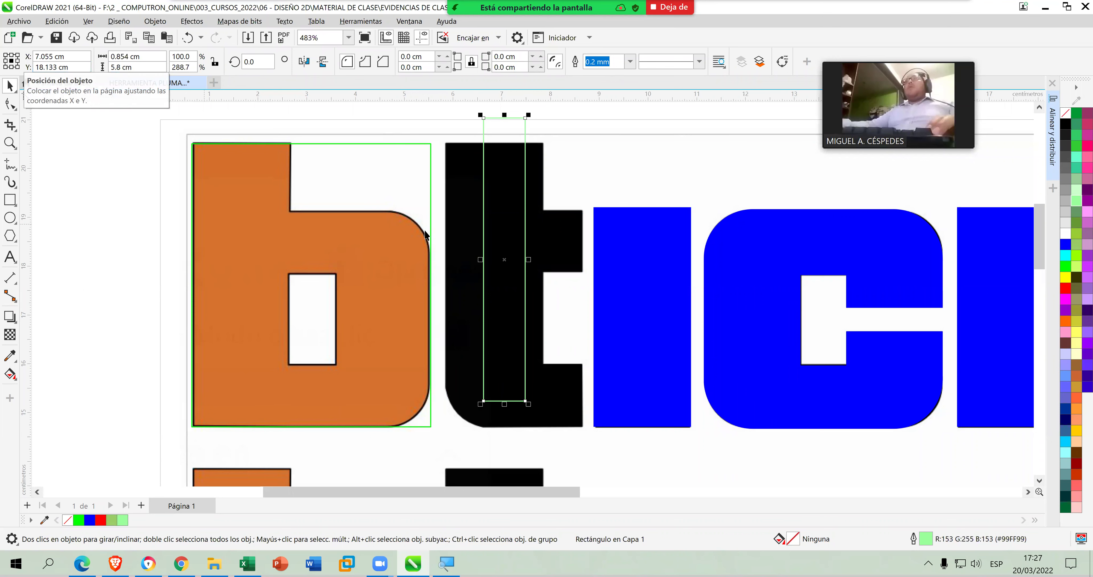
Fit the light green rectangle over the t's full stem, widening it to about 2 cm and lowering it into alignment.
{"action": "left_click_drag", "start_coordinate": [528, 214], "coordinate": [478, 237]}
{"action": "left_click_drag", "start_coordinate": [490, 283], "coordinate": [545, 282]}
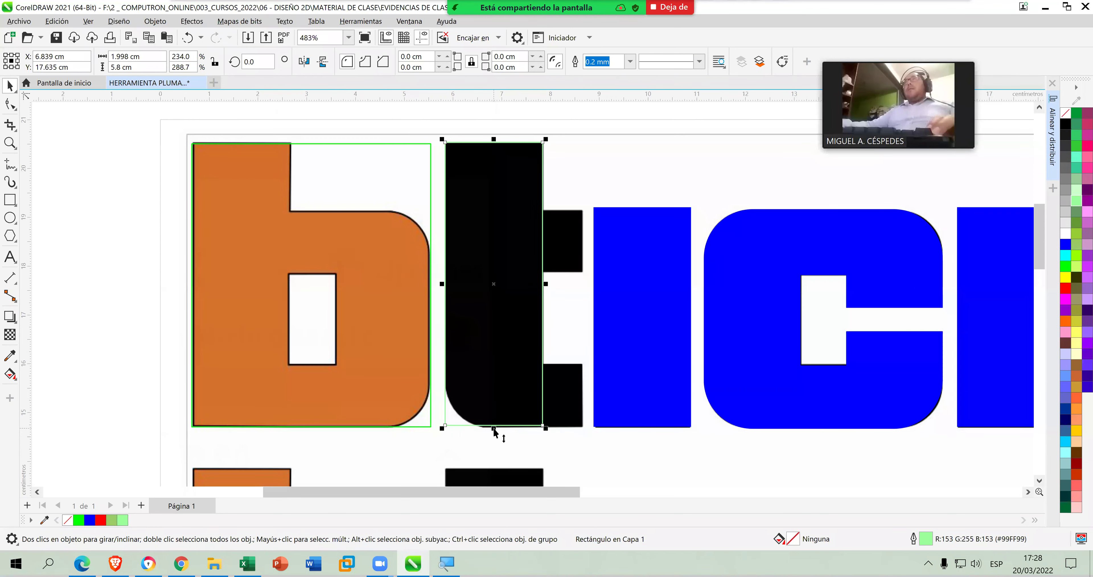
{"action": "key", "text": "Down"}
{"action": "key", "text": "Down"}
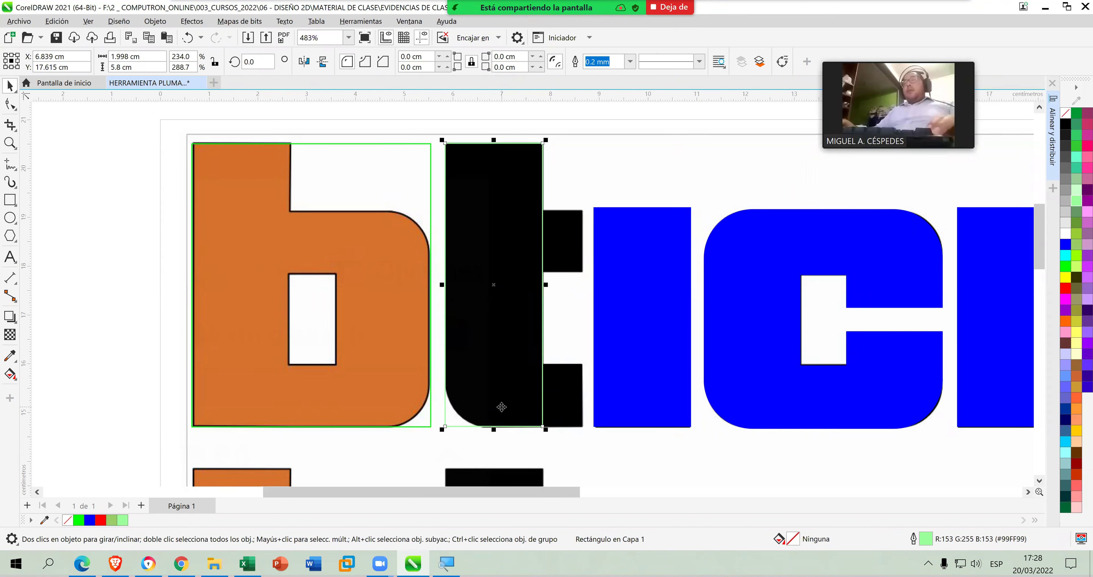
{"action": "key", "text": "Down"}
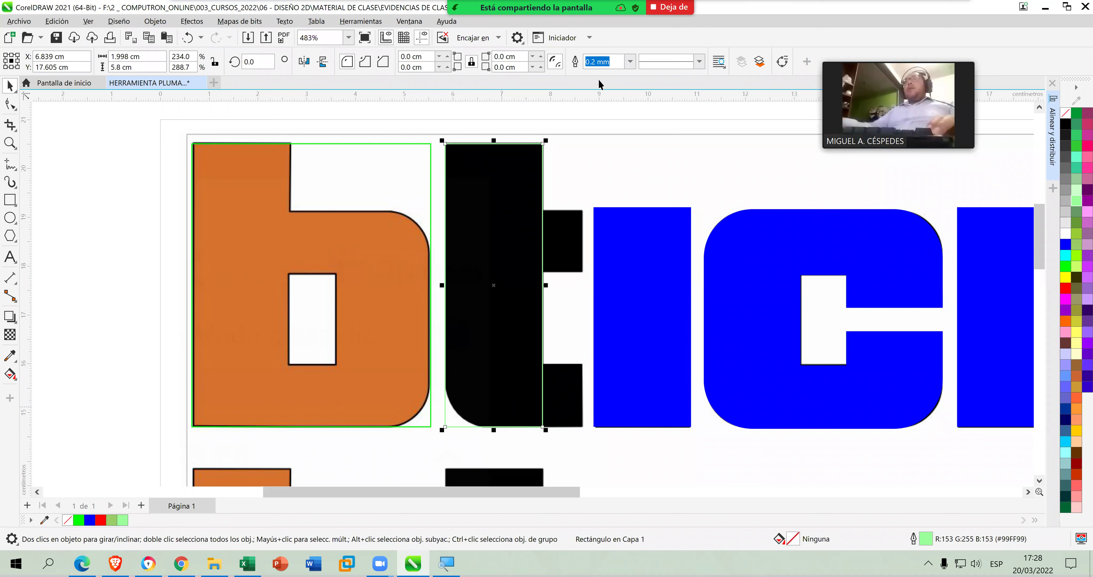
Round only the stem rectangle's lower-left corner to a 0.9 cm radius and save the drawing.
{"action": "left_click", "coordinate": [472, 62]}
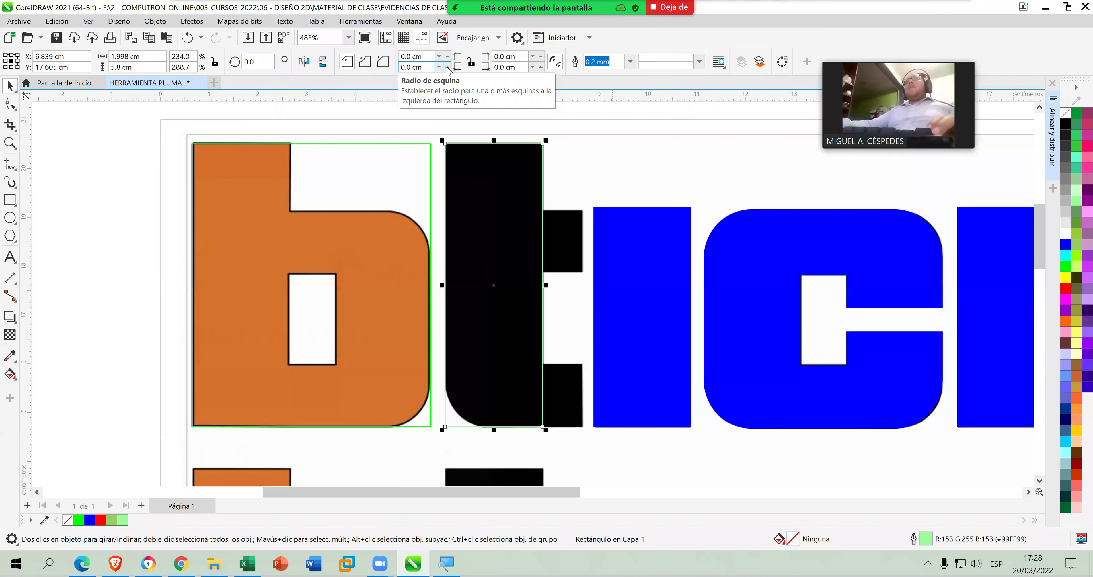
{"action": "left_click", "coordinate": [448, 67]}
{"action": "left_click", "coordinate": [448, 67]}
{"action": "left_click", "coordinate": [447, 67]}
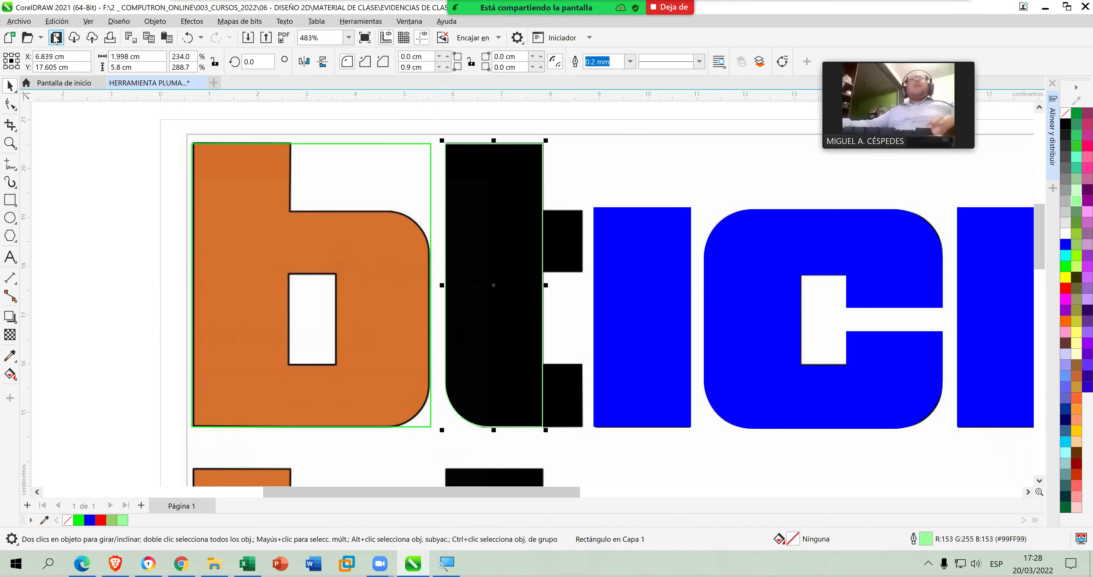
{"action": "key", "text": "ctrl+s"}
{"action": "left_click", "coordinate": [628, 152]}
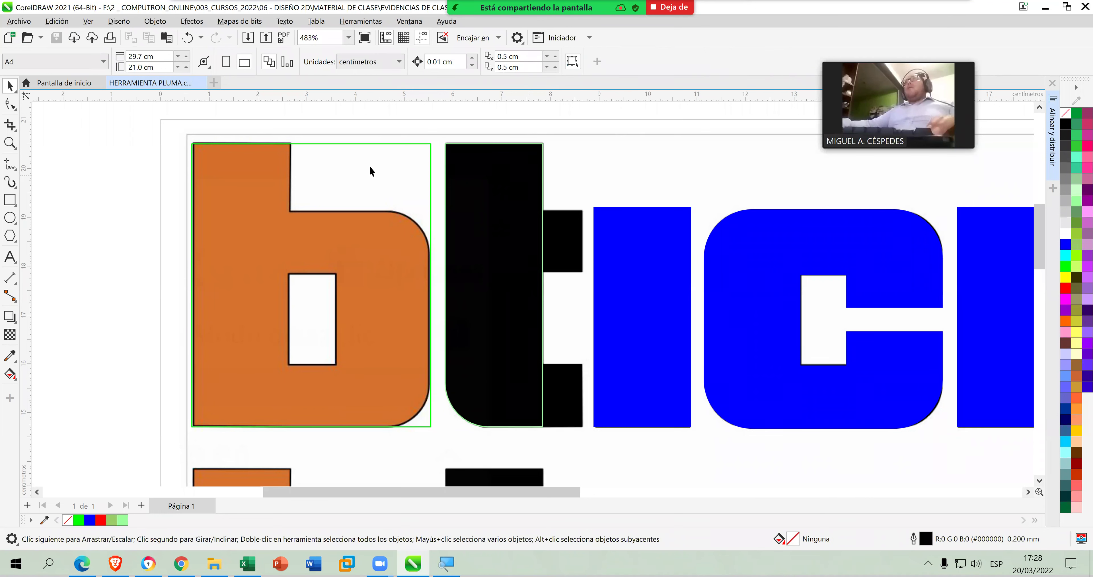
Draw a rectangle about 1.69 by 1.36 cm over the t's upper crossbar and give it a red outline.
{"action": "left_click", "coordinate": [10, 199]}
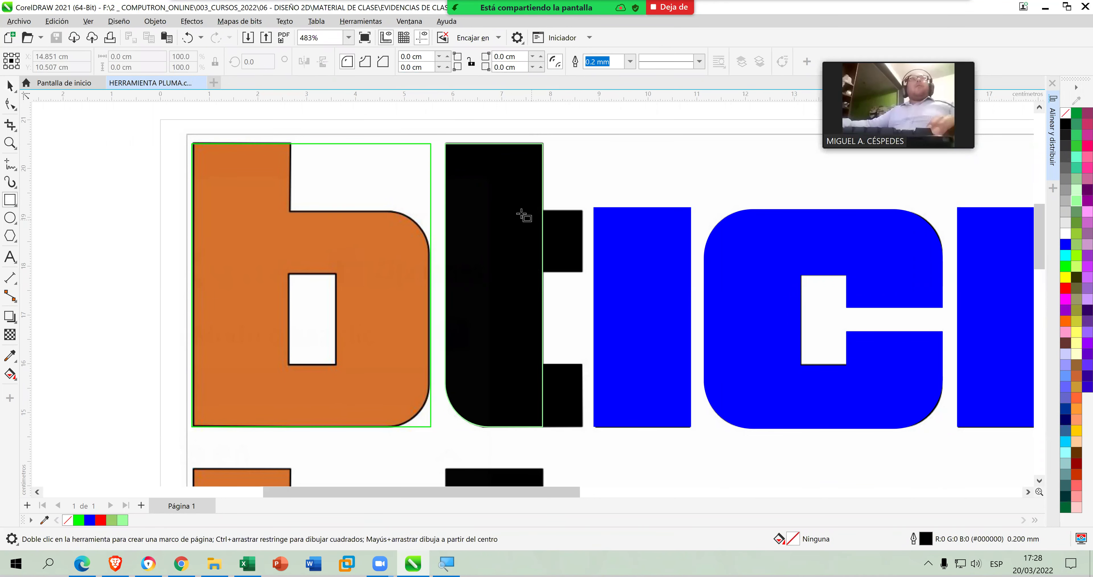
{"action": "left_click_drag", "start_coordinate": [500, 206], "coordinate": [583, 271]}
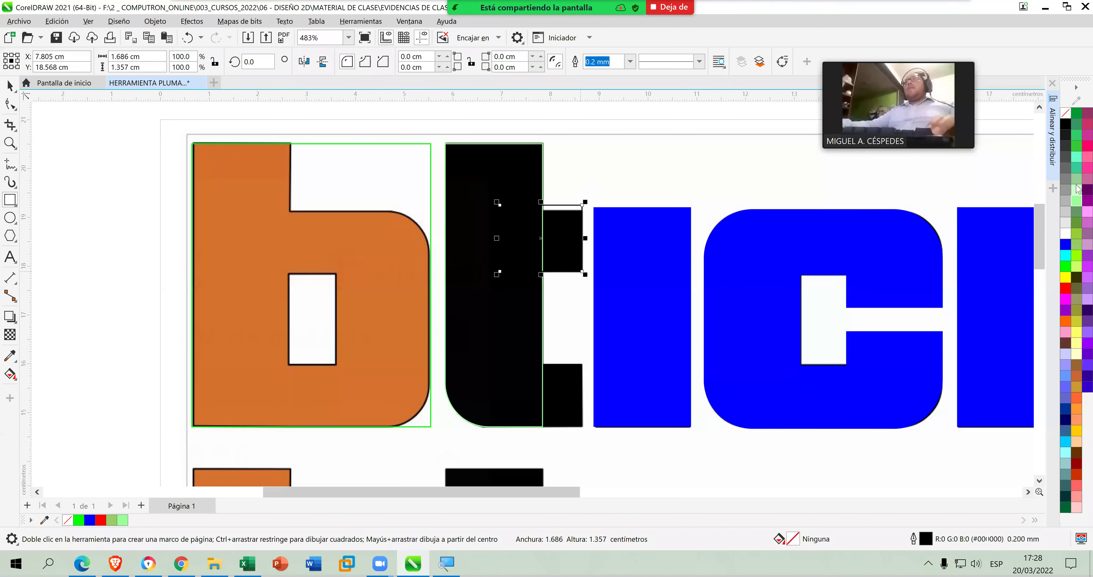
{"action": "right_click", "coordinate": [1066, 286]}
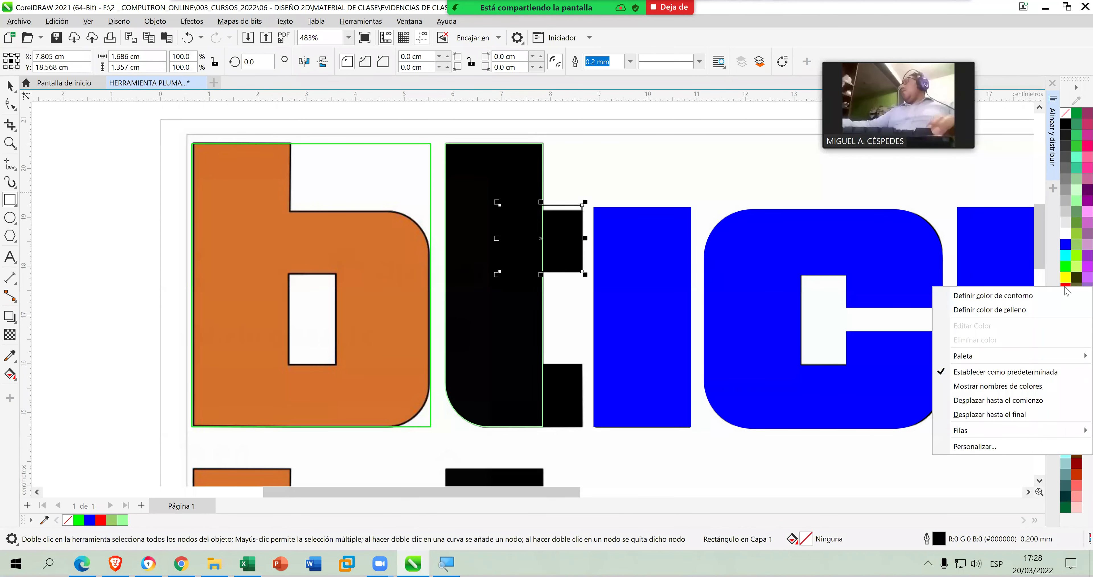
{"action": "left_click", "coordinate": [1031, 295]}
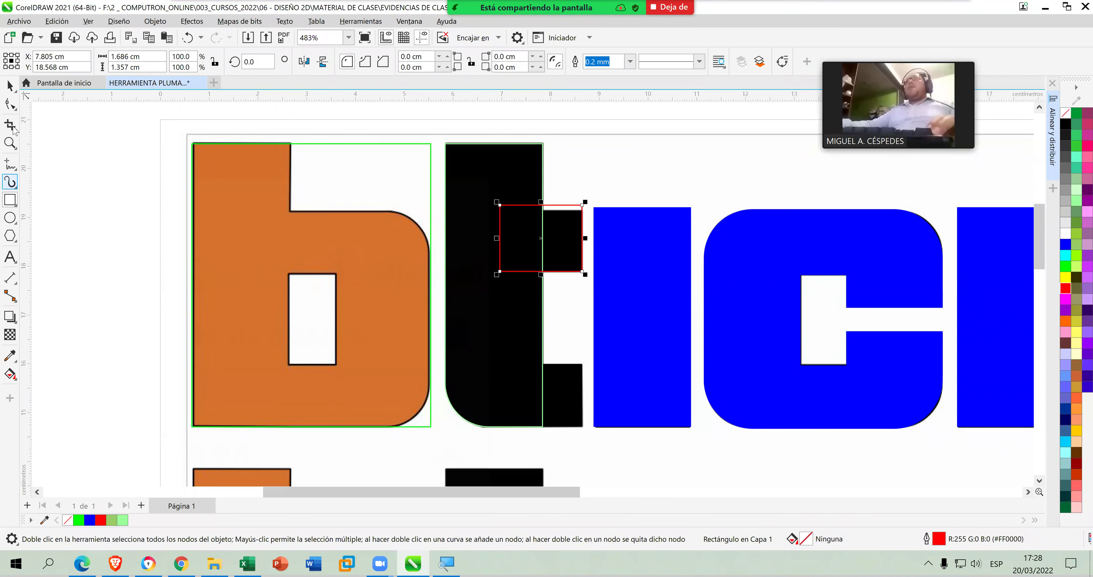
Fit the red rectangle to the crossbar by lowering its top edge to a height of about 1.26 cm and nudging it right.
{"action": "left_click", "coordinate": [10, 84]}
{"action": "scroll", "coordinate": [569, 250], "scroll_direction": "up", "scroll_amount": 2}
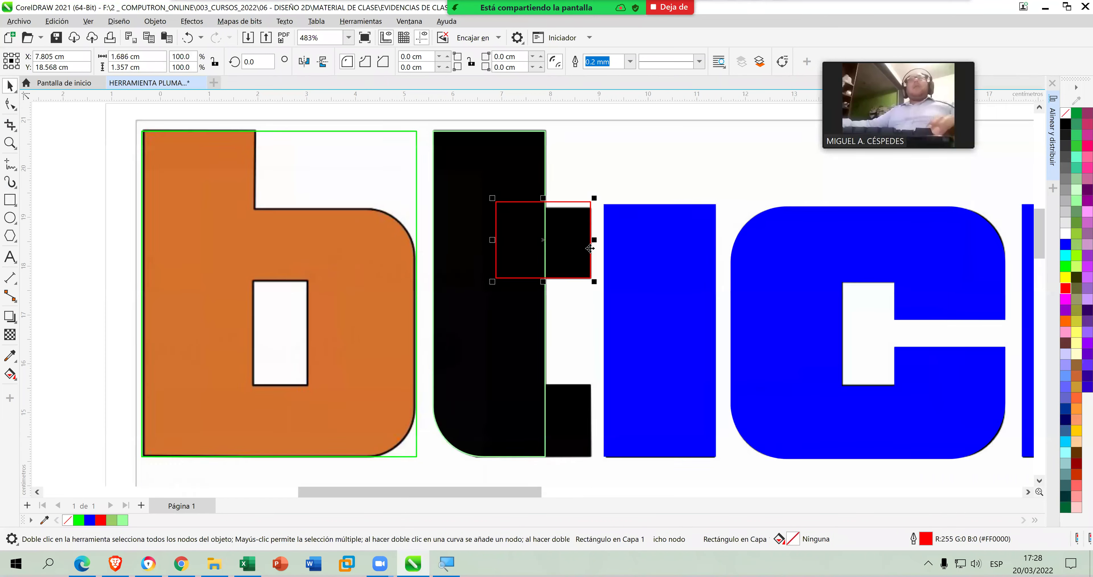
{"action": "scroll", "coordinate": [568, 201], "scroll_direction": "up", "scroll_amount": 1}
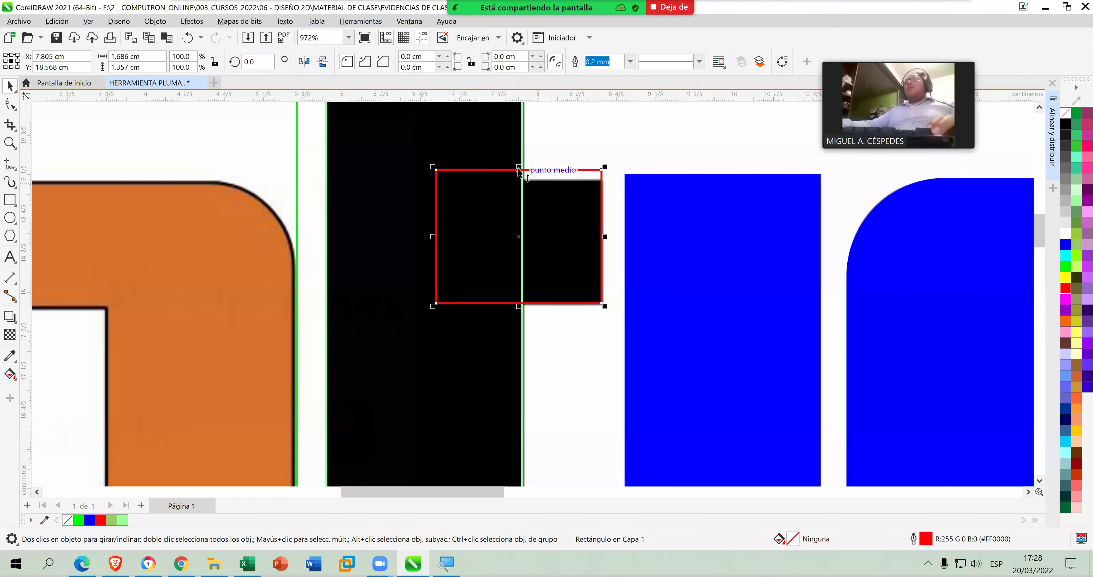
{"action": "left_click_drag", "start_coordinate": [517, 168], "coordinate": [515, 197]}
{"action": "key", "text": "Right"}
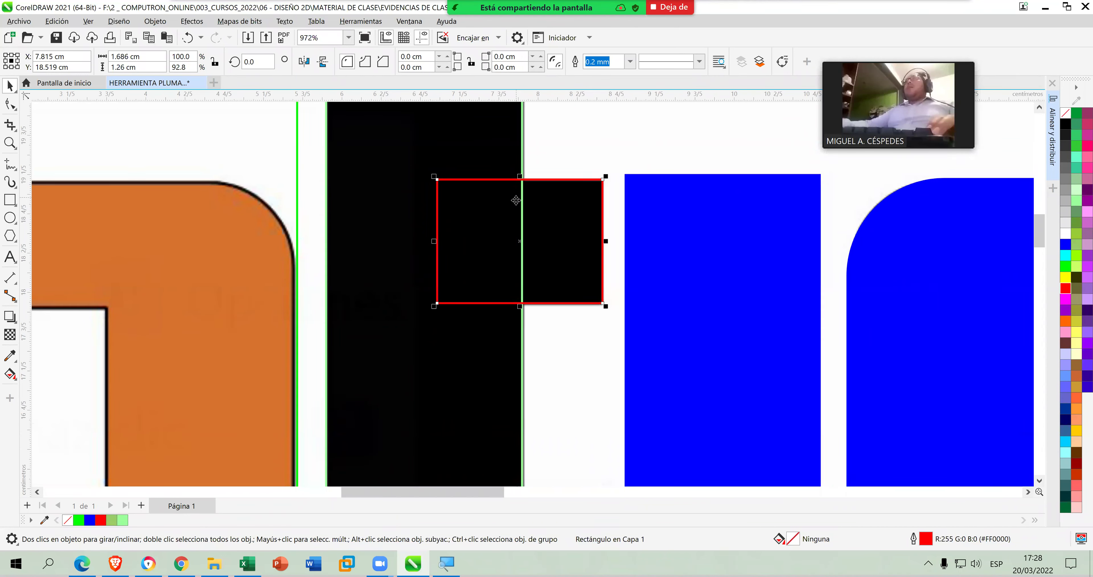
Weld the green stem shape and the red crossbar rectangle into one outline.
{"action": "scroll", "coordinate": [516, 200], "scroll_direction": "down", "scroll_amount": 4}
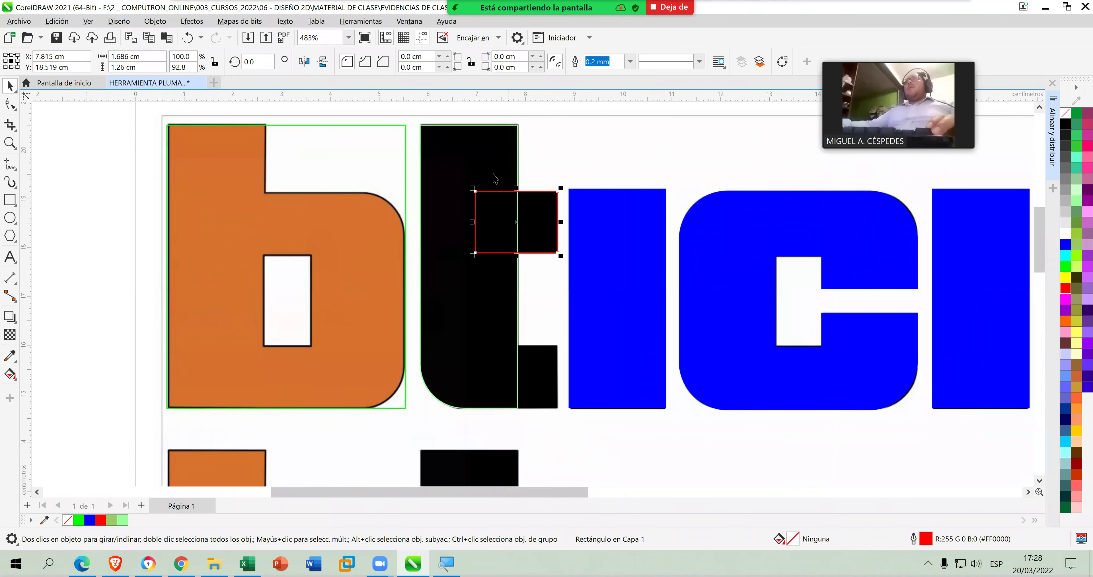
{"action": "left_click", "coordinate": [487, 161]}
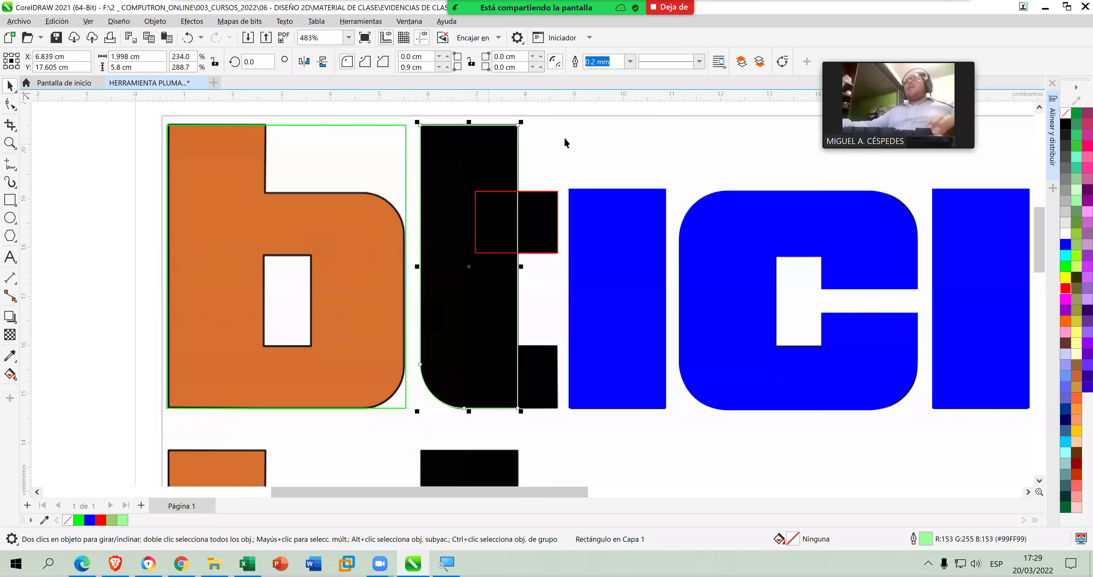
{"action": "left_click_drag", "start_coordinate": [415, 117], "coordinate": [568, 422]}
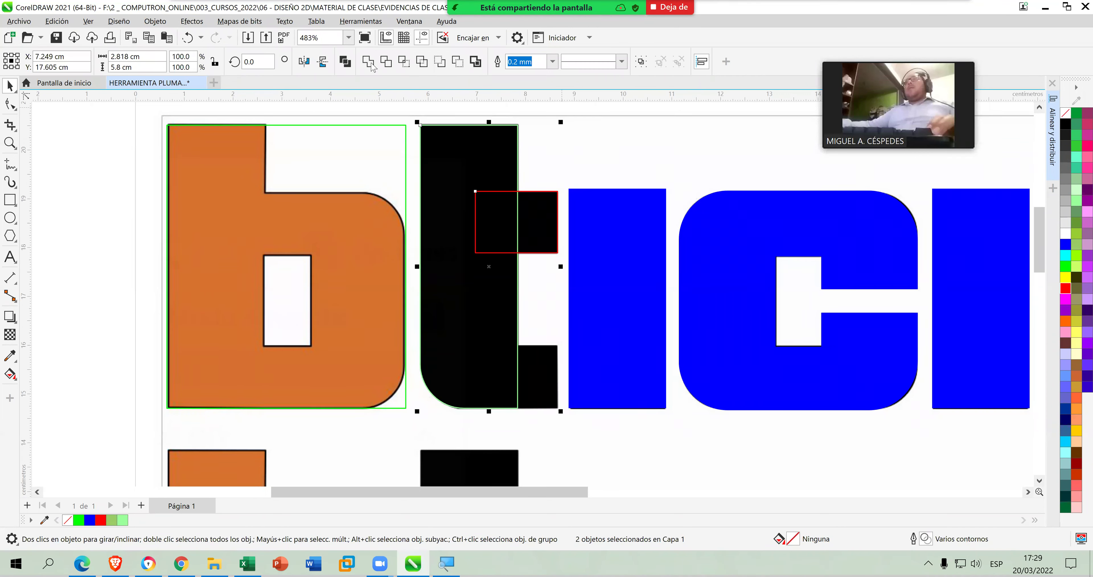
{"action": "left_click", "coordinate": [638, 131]}
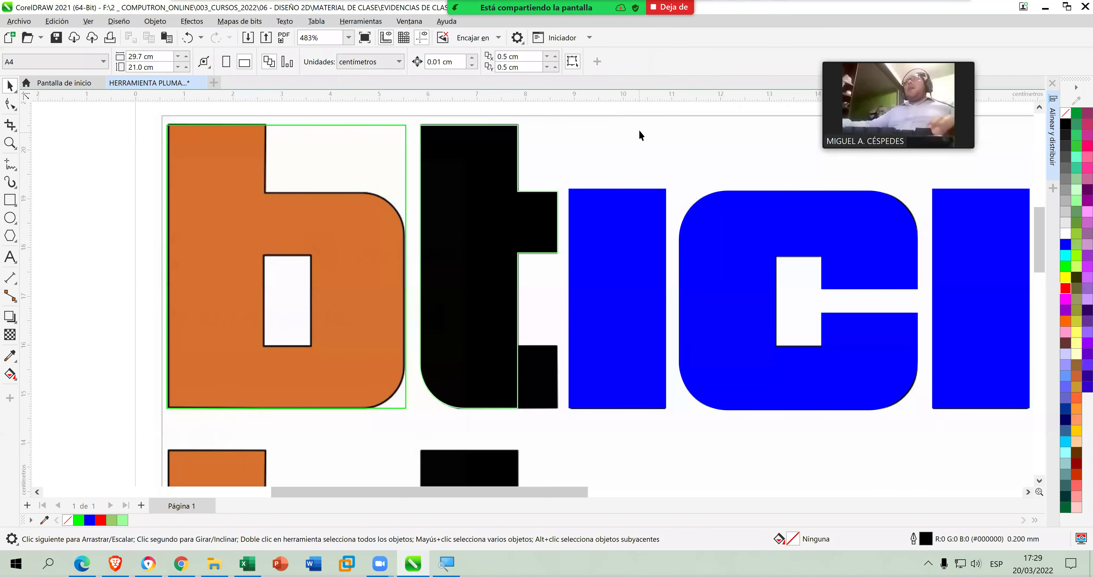
Draw a rectangle about 1.66 by 1.25 cm over the t's lower foot, overlapping the stem, and outline it in red.
{"action": "left_click", "coordinate": [9, 199]}
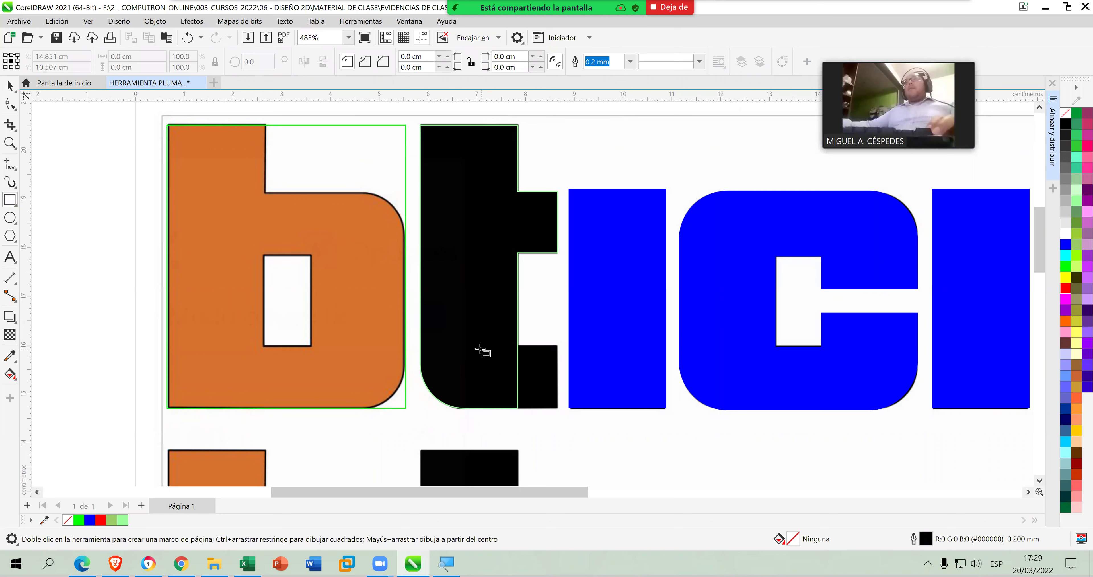
{"action": "left_click_drag", "start_coordinate": [524, 371], "coordinate": [558, 407]}
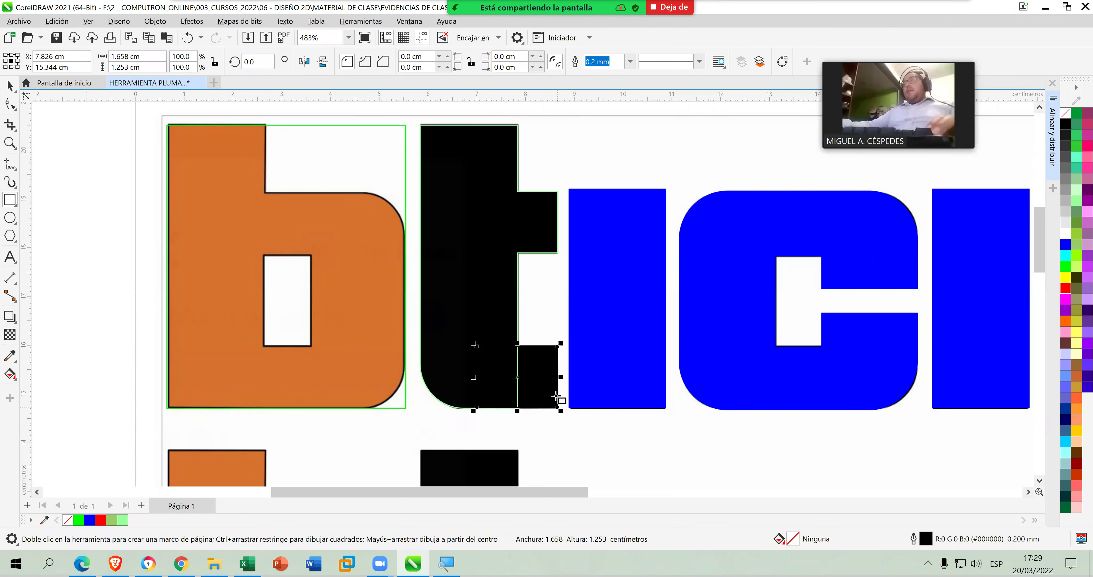
{"action": "right_click", "coordinate": [1070, 290]}
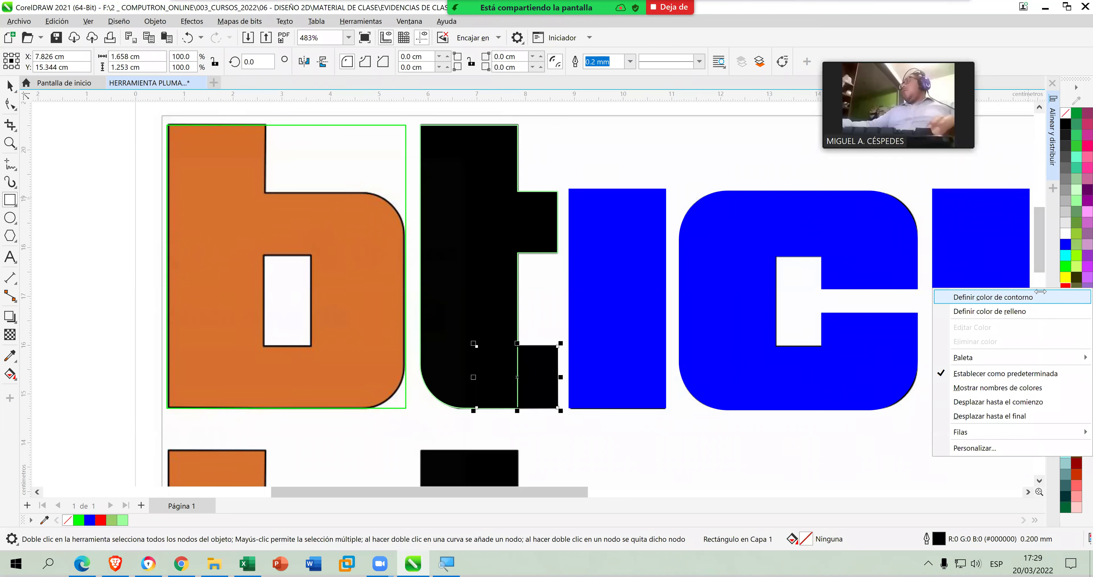
{"action": "left_click", "coordinate": [1041, 291]}
Raise the foot rectangle's top edge to a height of about 1.29 cm and nudge the rectangle down onto the t's base.
{"action": "scroll", "coordinate": [520, 361], "scroll_direction": "up", "scroll_amount": 2}
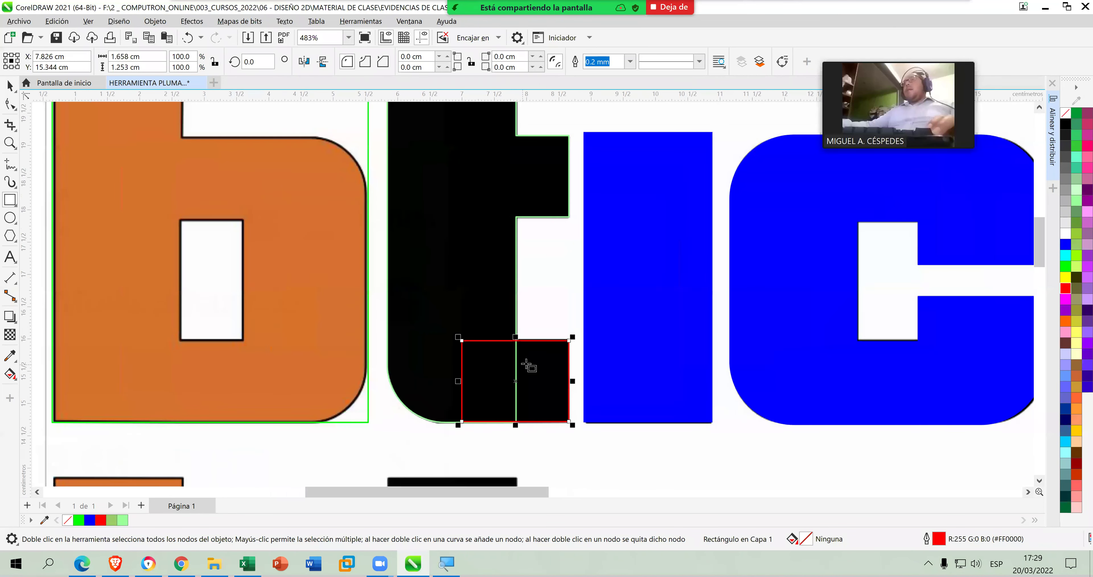
{"action": "scroll", "coordinate": [529, 366], "scroll_direction": "up", "scroll_amount": 2}
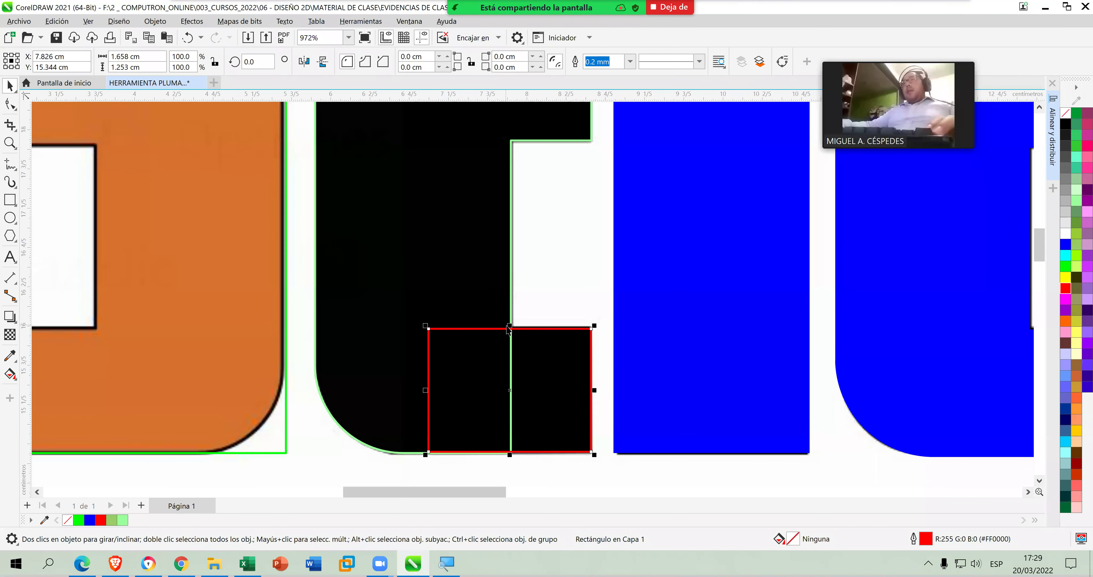
{"action": "left_click_drag", "start_coordinate": [509, 327], "coordinate": [511, 326]}
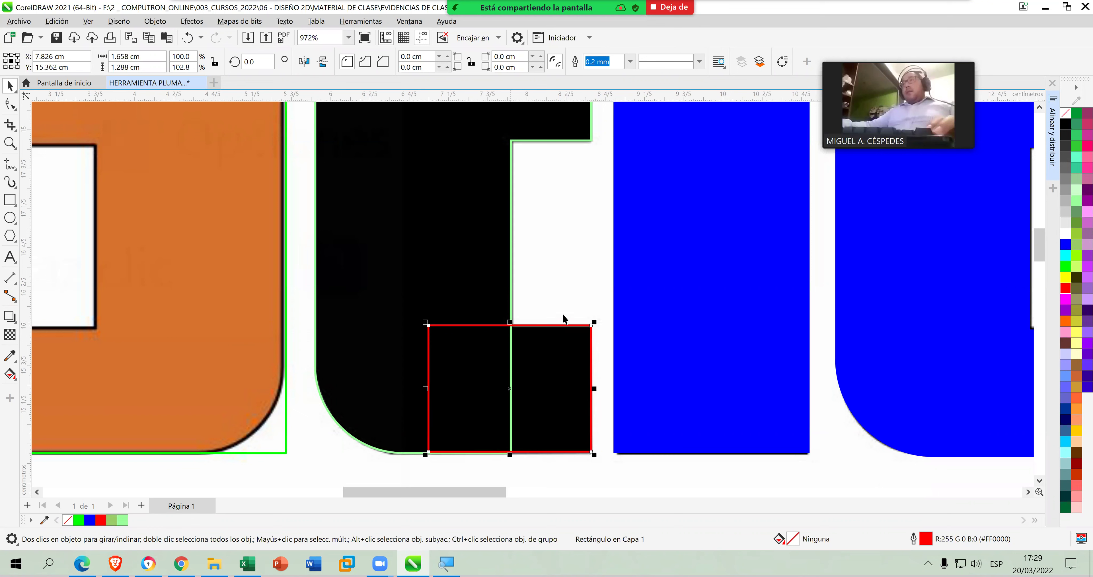
{"action": "key", "text": "Down"}
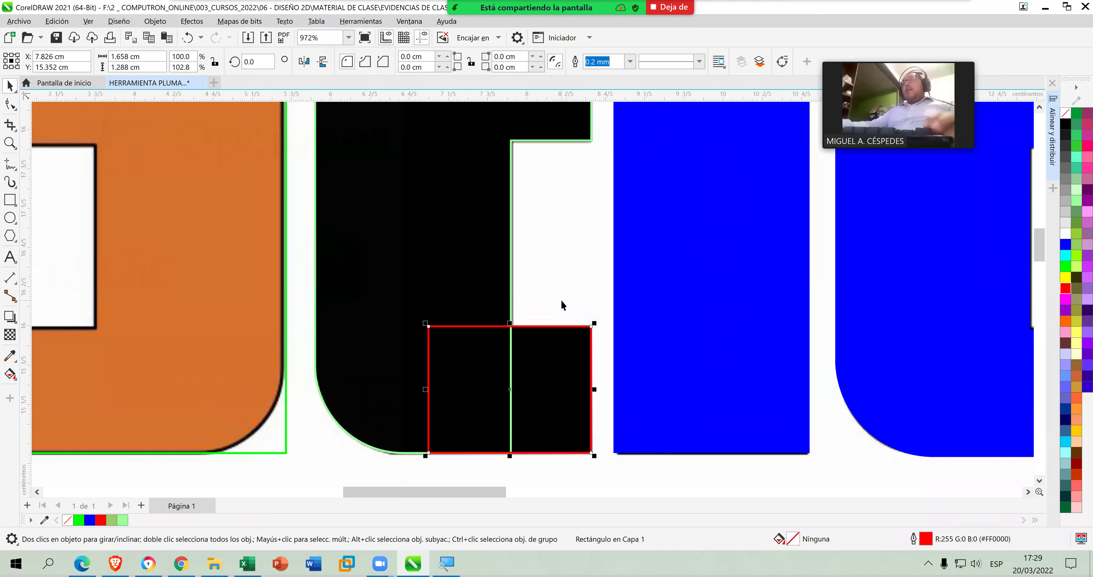
Move the red foot rectangle up and slightly left, away from the t's base.
{"action": "scroll", "coordinate": [561, 299], "scroll_direction": "down", "scroll_amount": 1}
{"action": "scroll", "coordinate": [561, 299], "scroll_direction": "down", "scroll_amount": 2}
{"action": "left_click_drag", "start_coordinate": [561, 320], "coordinate": [568, 299]}
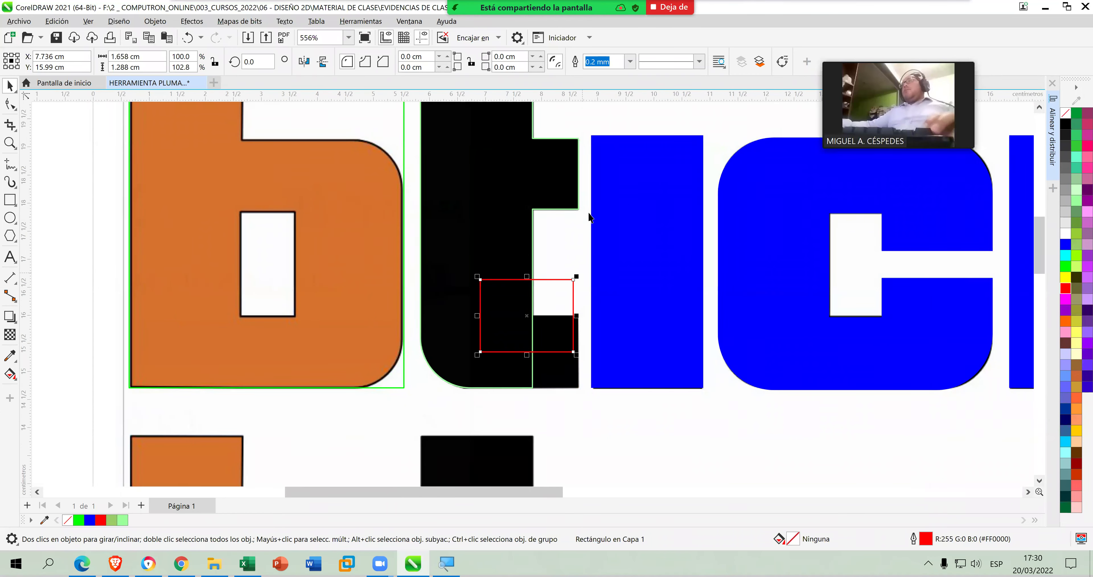
{"action": "scroll", "coordinate": [588, 220], "scroll_direction": "down", "scroll_amount": 1}
{"action": "scroll", "coordinate": [588, 220], "scroll_direction": "down", "scroll_amount": 1}
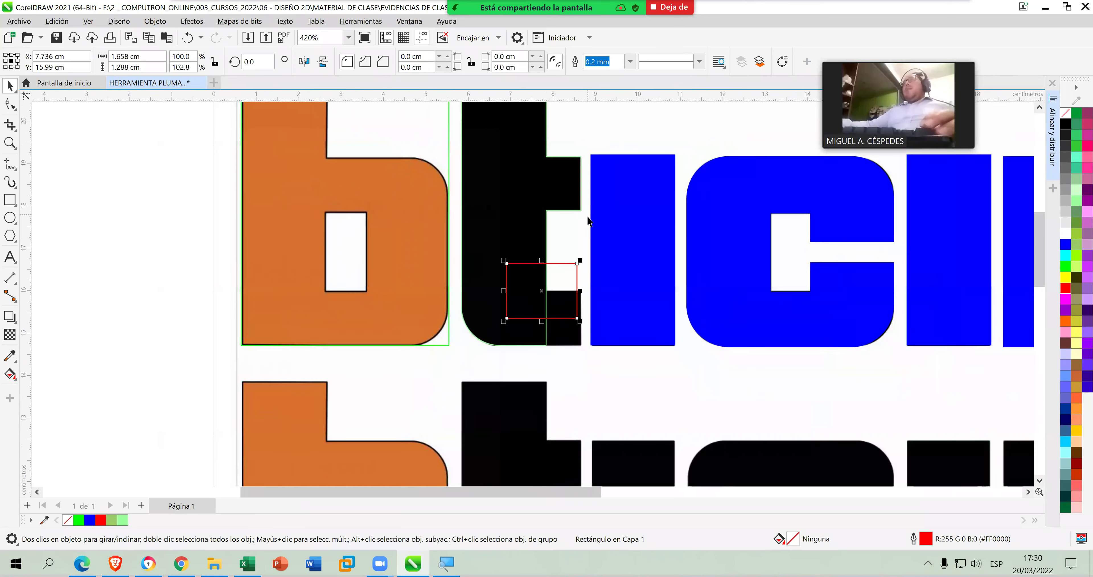
{"action": "scroll", "coordinate": [588, 219], "scroll_direction": "up", "scroll_amount": 2}
{"action": "scroll", "coordinate": [587, 220], "scroll_direction": "down", "scroll_amount": 1}
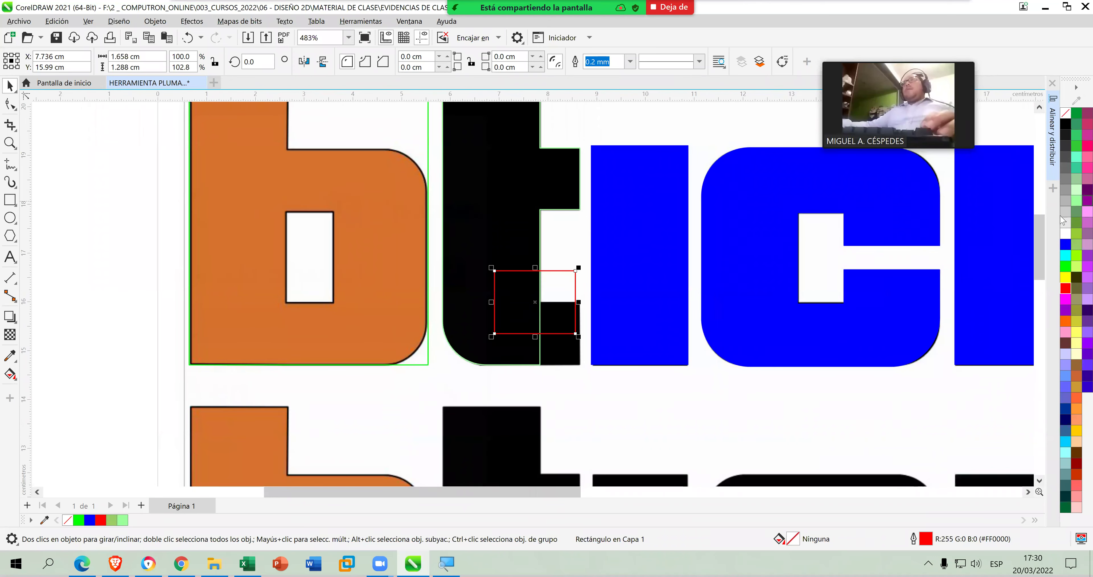
{"action": "scroll", "coordinate": [1042, 232], "scroll_direction": "up", "scroll_amount": 3}
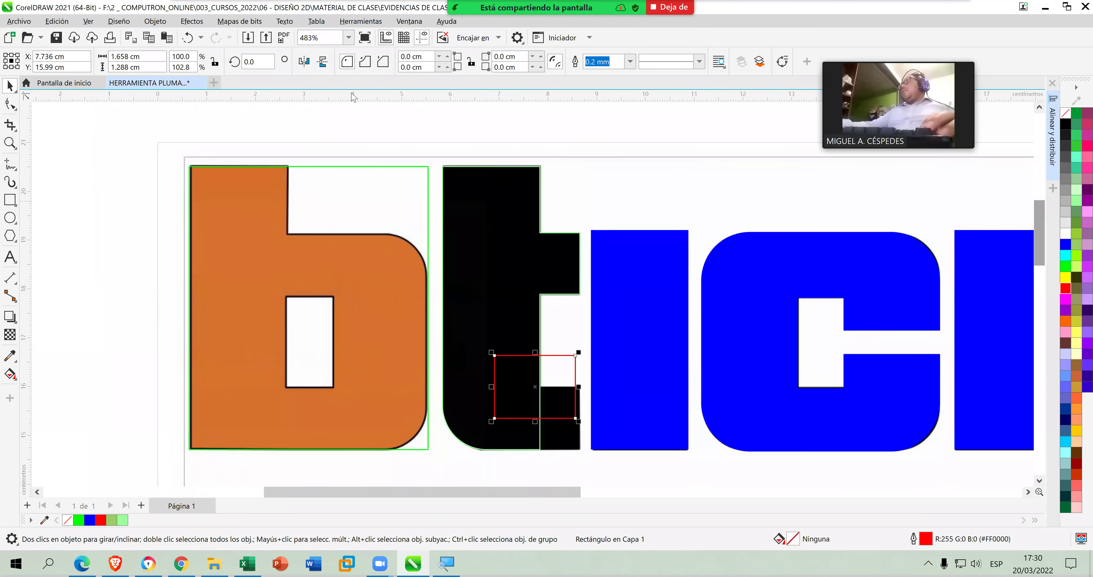
Align the bottom edges of the red foot rectangle and the green t outline.
{"action": "left_click_drag", "start_coordinate": [442, 138], "coordinate": [586, 453]}
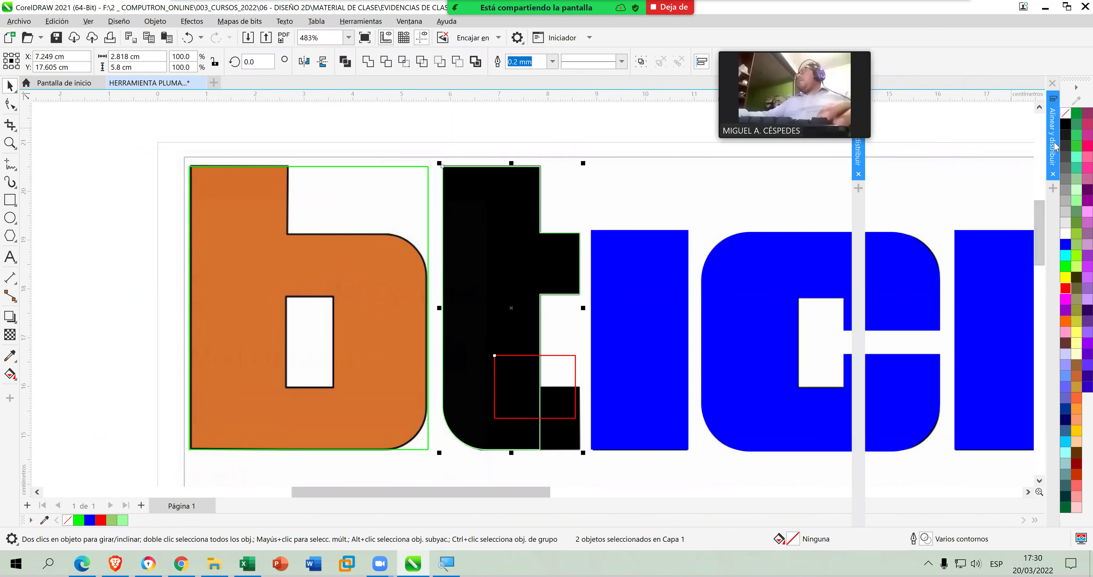
{"action": "left_click", "coordinate": [1052, 131]}
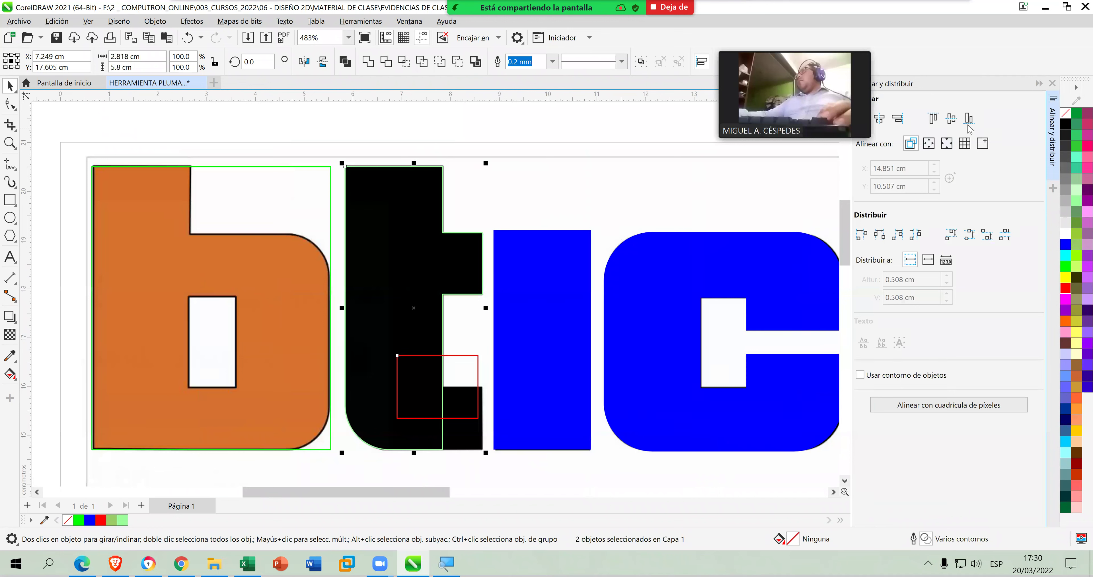
{"action": "left_click", "coordinate": [970, 125]}
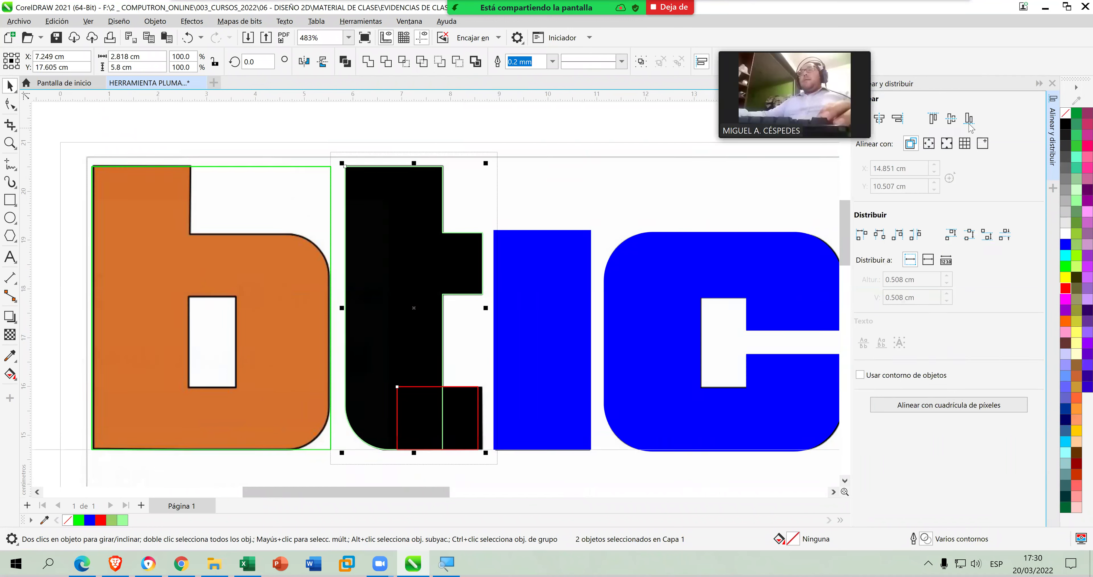
{"action": "left_click", "coordinate": [465, 329]}
Nudge the red foot rectangle right until its right edge meets the end of the t's foot.
{"action": "left_click", "coordinate": [477, 412]}
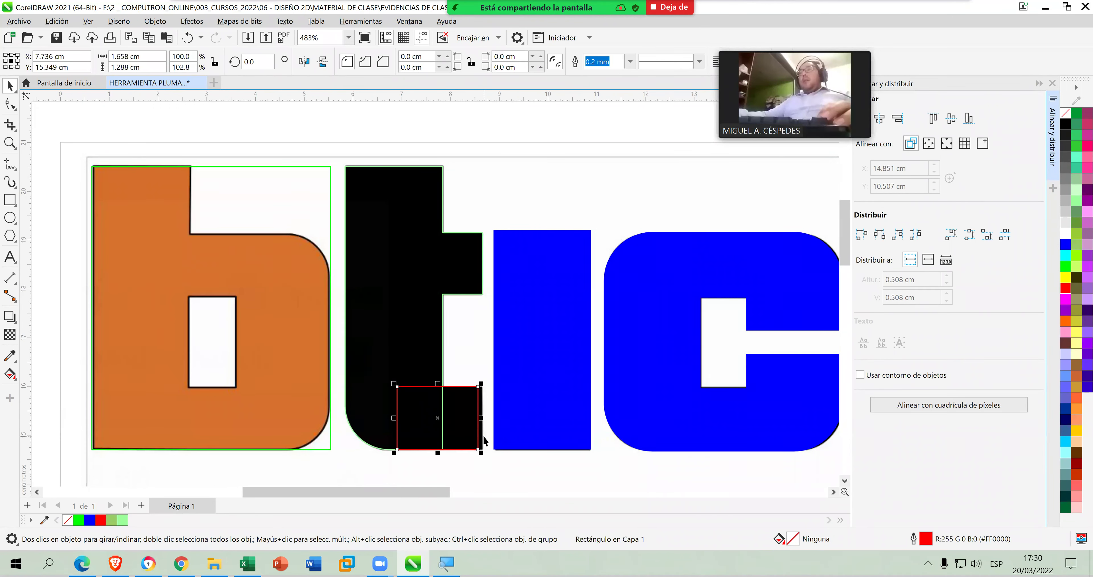
{"action": "scroll", "coordinate": [478, 416], "scroll_direction": "up", "scroll_amount": 2}
{"action": "scroll", "coordinate": [463, 407], "scroll_direction": "up", "scroll_amount": 5}
{"action": "scroll", "coordinate": [460, 402], "scroll_direction": "down", "scroll_amount": 2}
{"action": "key", "text": "Right"}
{"action": "key", "text": "Right"}
{"action": "key", "text": "Right"}
{"action": "key", "text": "Right"}
{"action": "key", "text": "Right"}
{"action": "key", "text": "Right"}
{"action": "key", "text": "Right"}
{"action": "key", "text": "Right"}
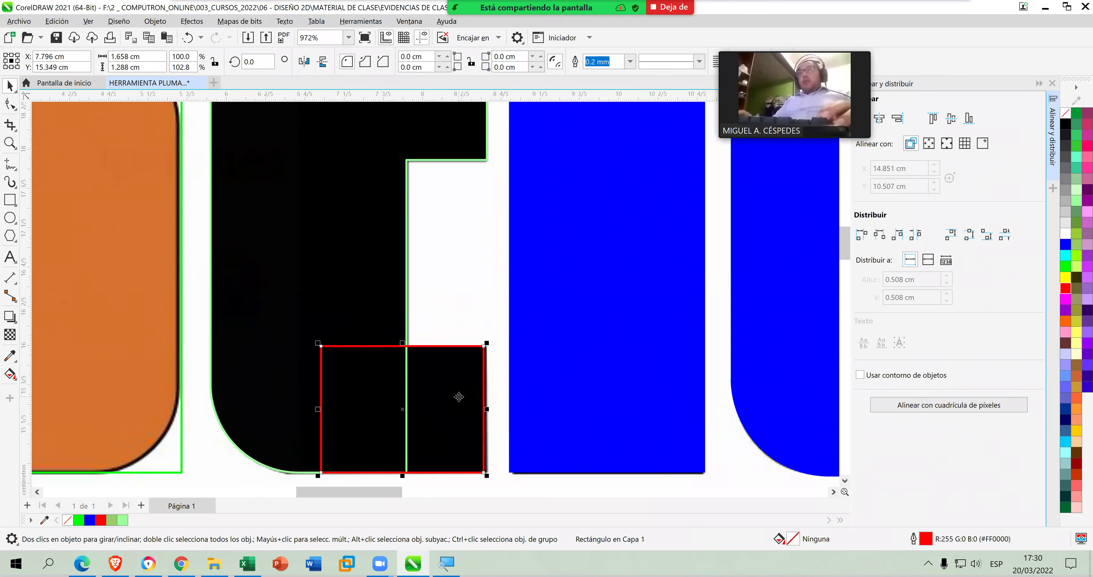
{"action": "key", "text": "Right"}
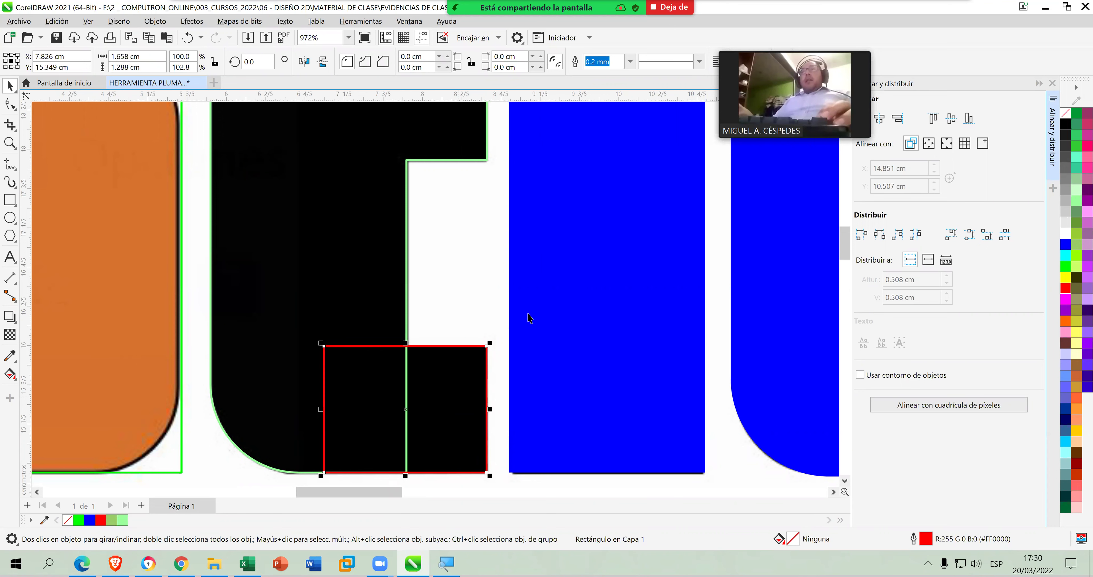
Weld the red foot rectangle to the green t outline to complete the letter as one curve.
{"action": "scroll", "coordinate": [530, 317], "scroll_direction": "down", "scroll_amount": 1}
{"action": "scroll", "coordinate": [530, 319], "scroll_direction": "down", "scroll_amount": 3}
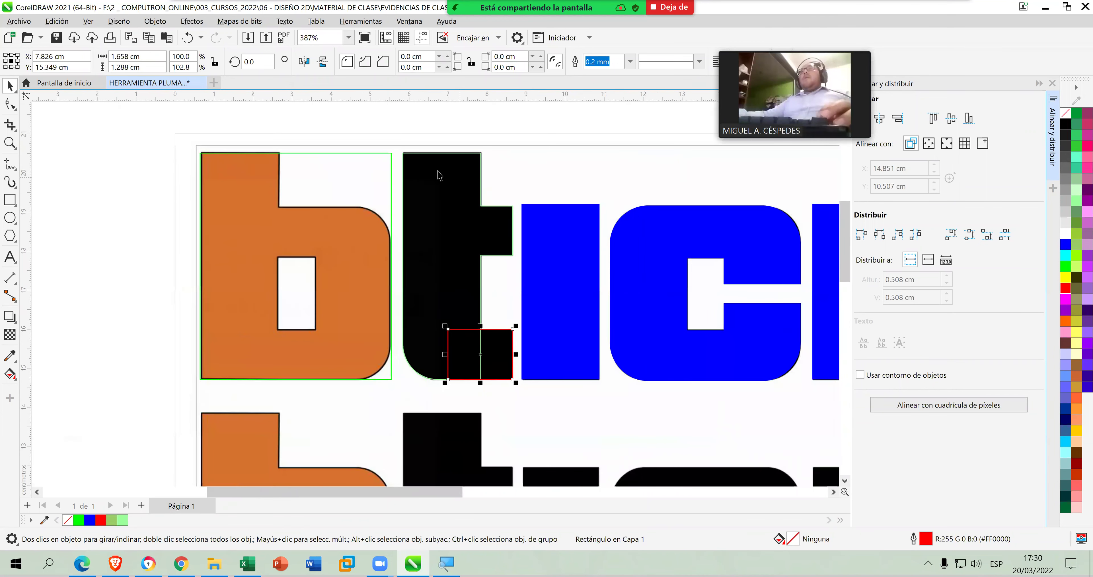
{"action": "left_click_drag", "start_coordinate": [403, 134], "coordinate": [512, 400]}
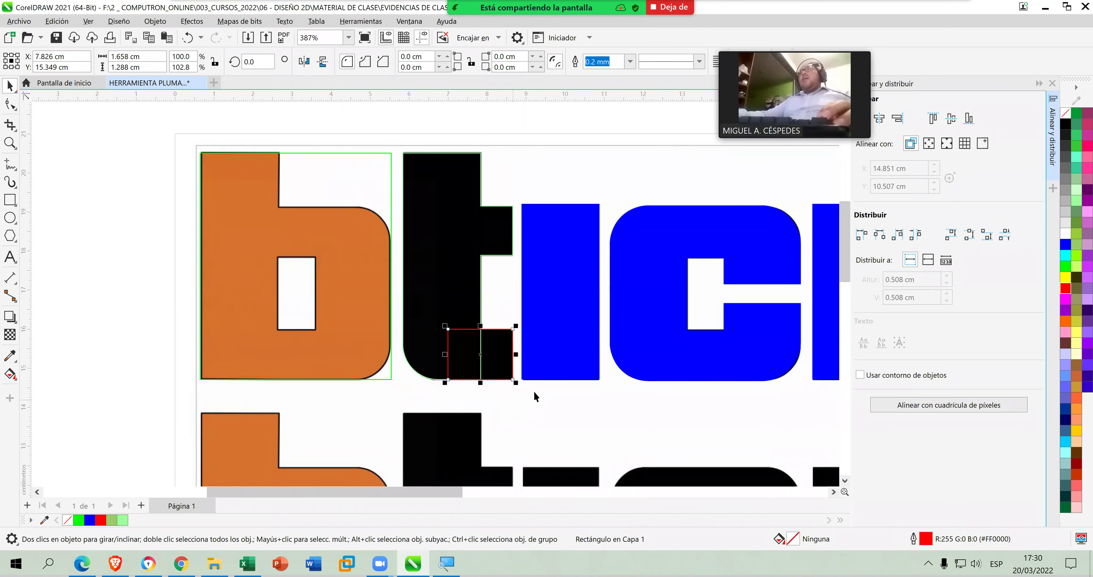
{"action": "left_click_drag", "start_coordinate": [399, 124], "coordinate": [521, 401]}
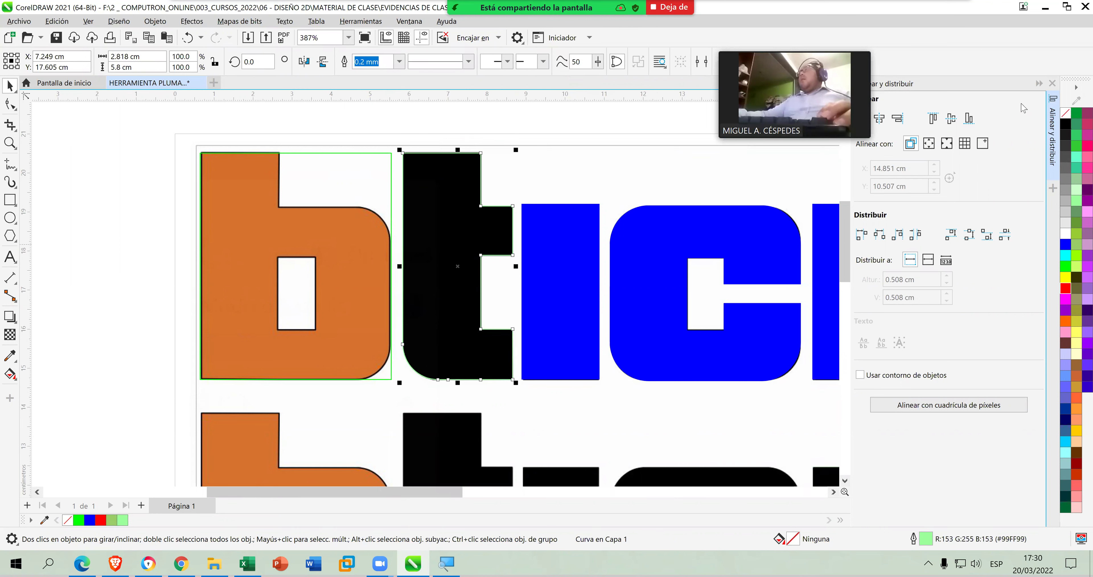
Fill the finished t with blue and remove its outline.
{"action": "left_click", "coordinate": [1041, 84]}
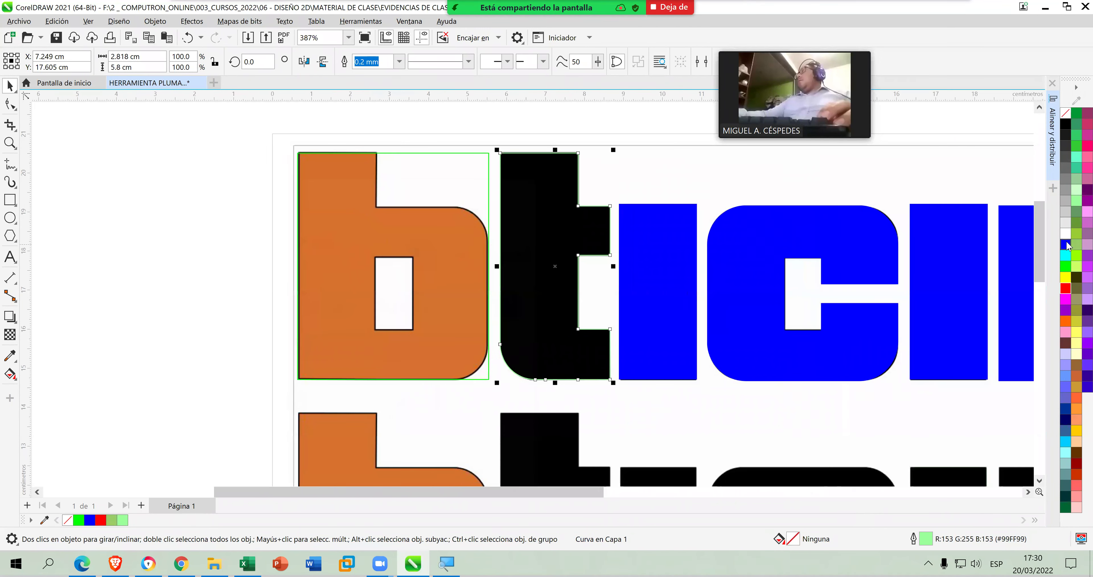
{"action": "left_click", "coordinate": [1066, 245]}
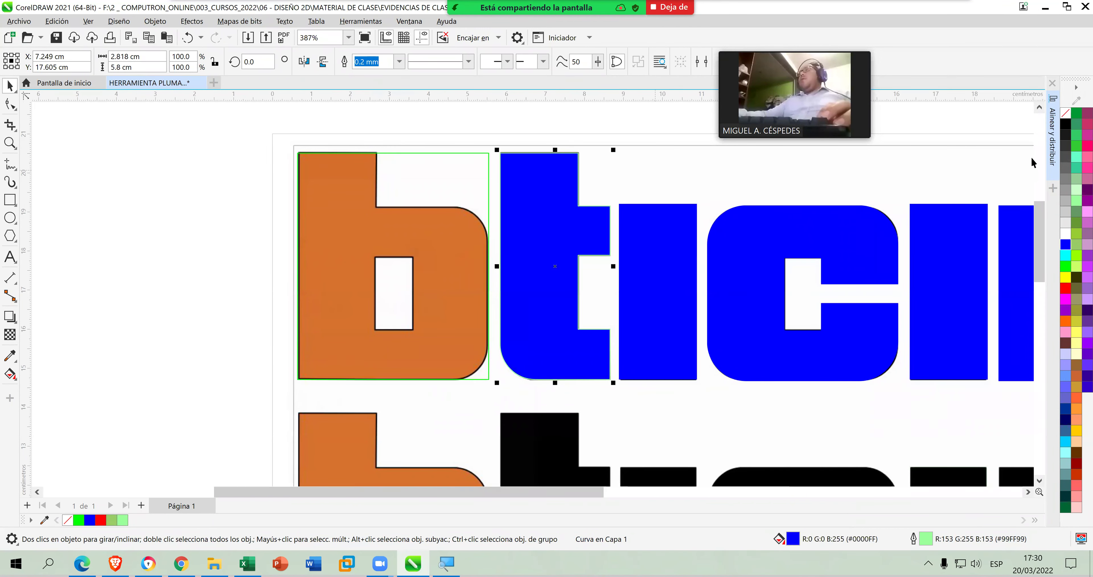
{"action": "right_click", "coordinate": [1066, 118]}
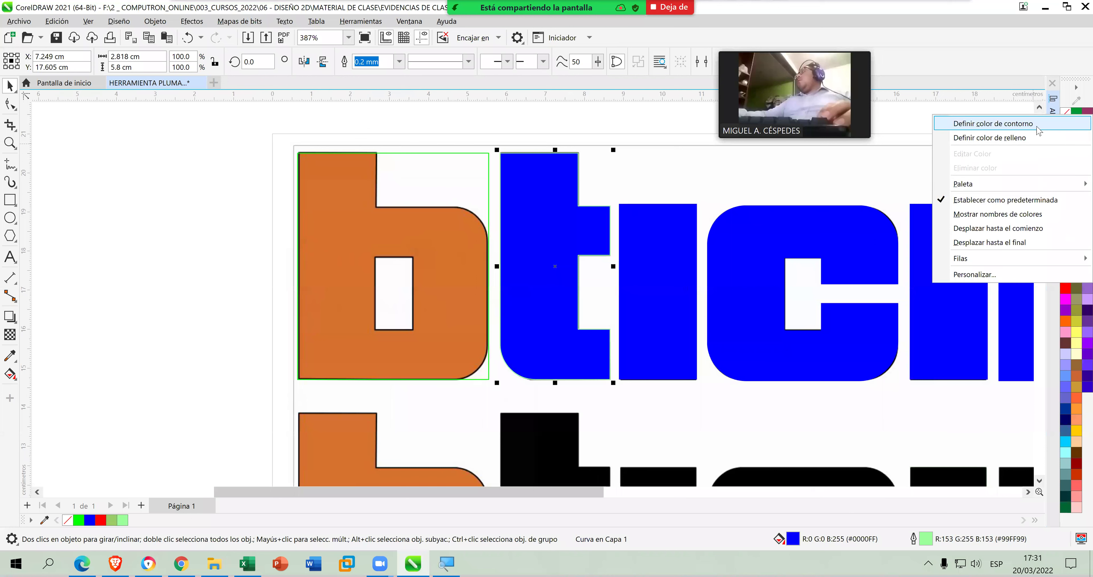
{"action": "left_click", "coordinate": [1035, 125]}
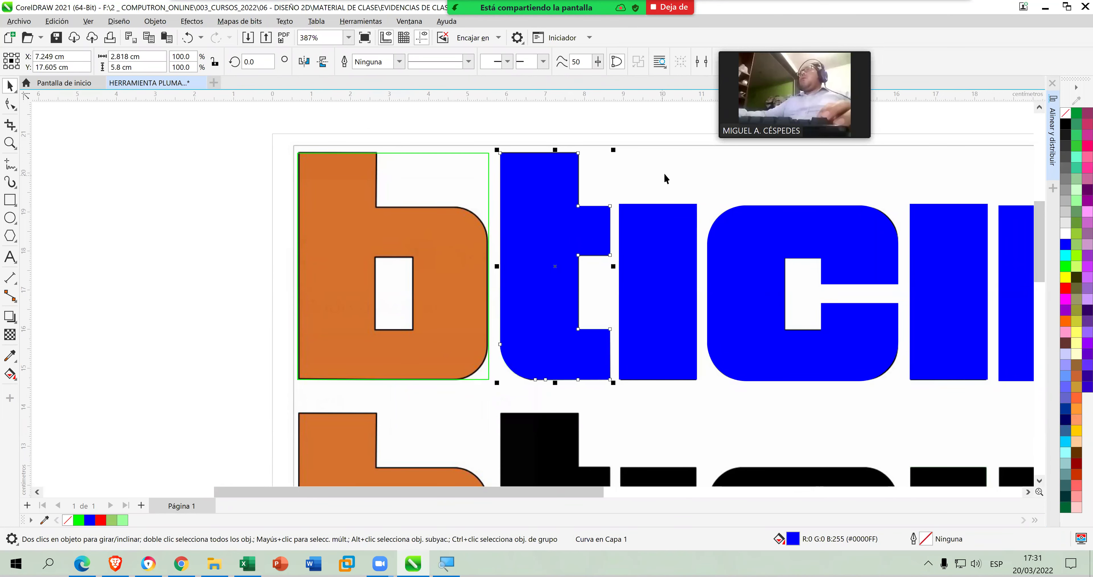
Set the outline colour of the finished t to the same blue as its fill.
{"action": "left_click", "coordinate": [555, 223]}
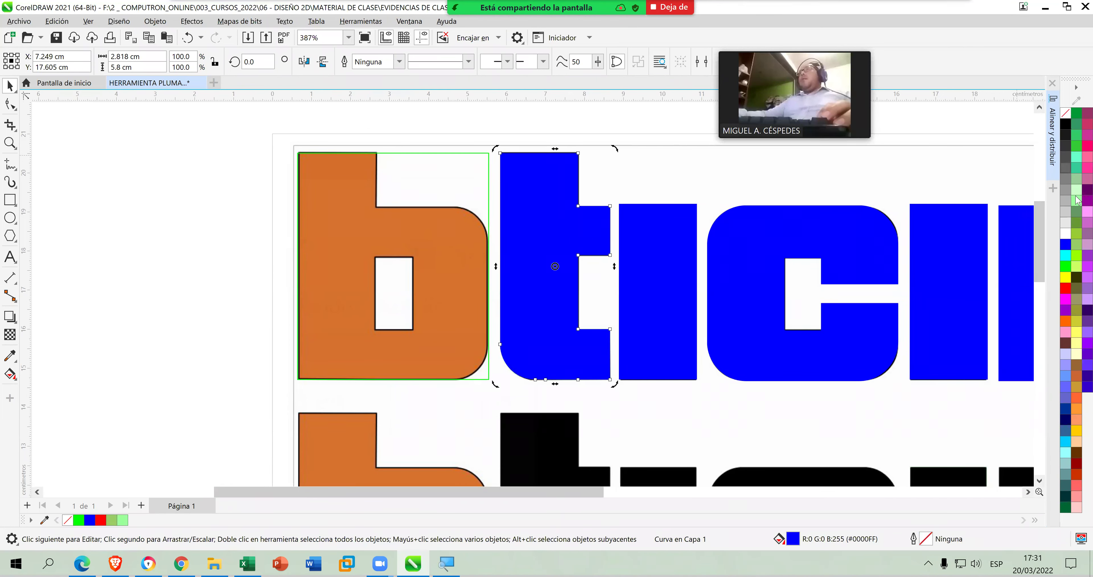
{"action": "right_click", "coordinate": [1061, 246]}
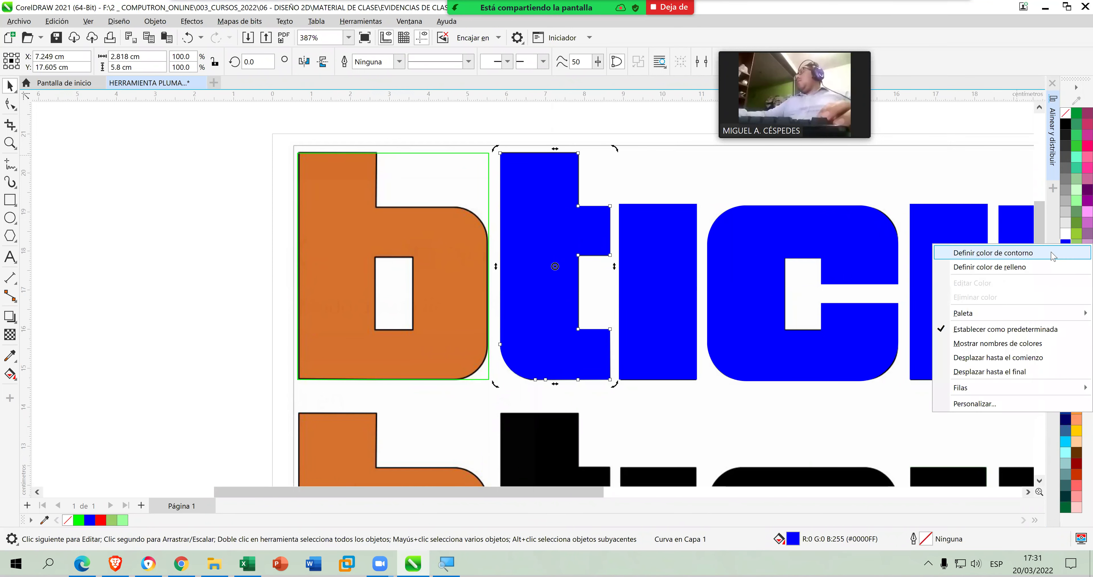
{"action": "left_click", "coordinate": [1052, 253]}
{"action": "left_click", "coordinate": [700, 166]}
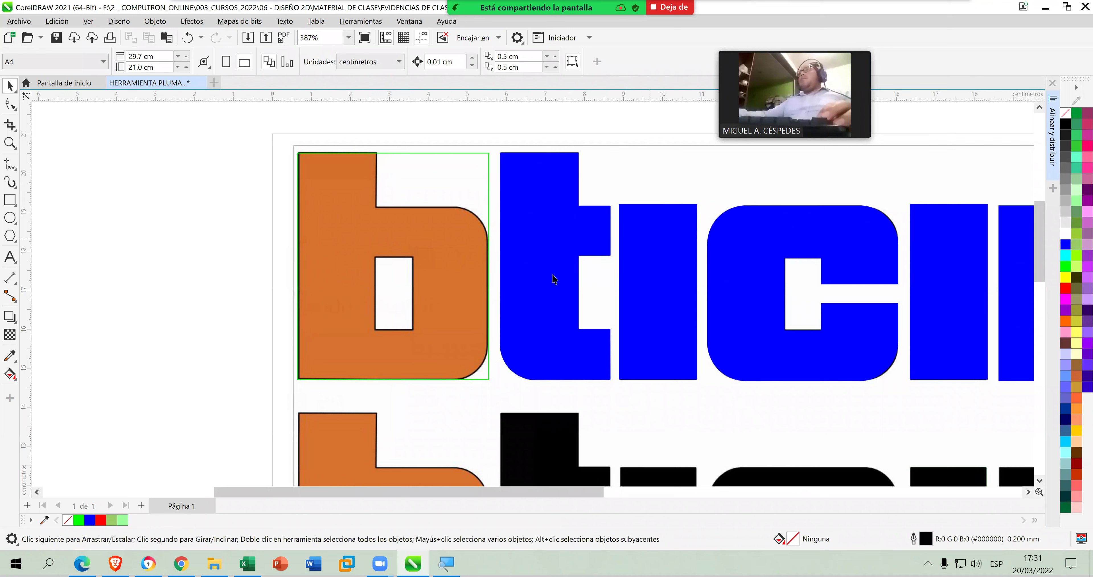
Round the lower-right corner of the green rectangle around the b with a 0.9 cm radius.
{"action": "left_click", "coordinate": [419, 234]}
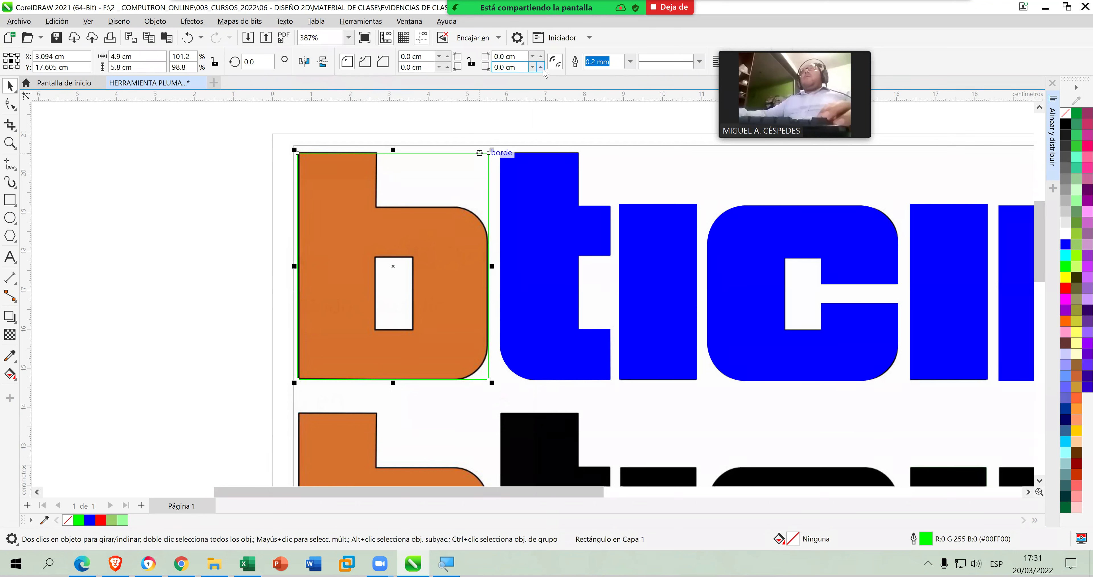
{"action": "left_click", "coordinate": [542, 68]}
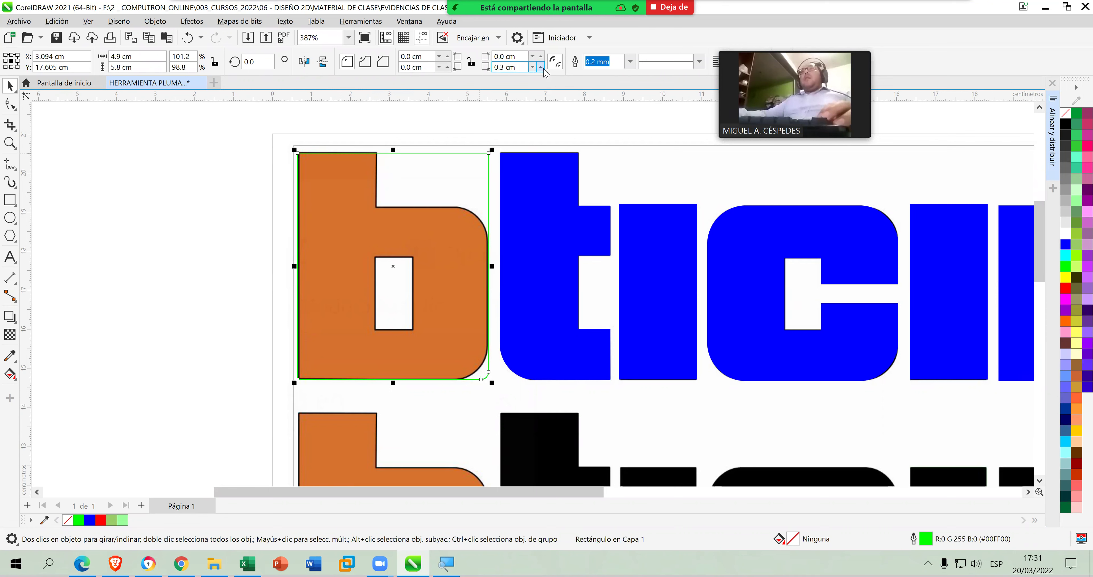
{"action": "left_click", "coordinate": [542, 68]}
{"action": "left_click", "coordinate": [542, 68]}
{"action": "left_click", "coordinate": [542, 68]}
{"action": "left_click", "coordinate": [542, 68]}
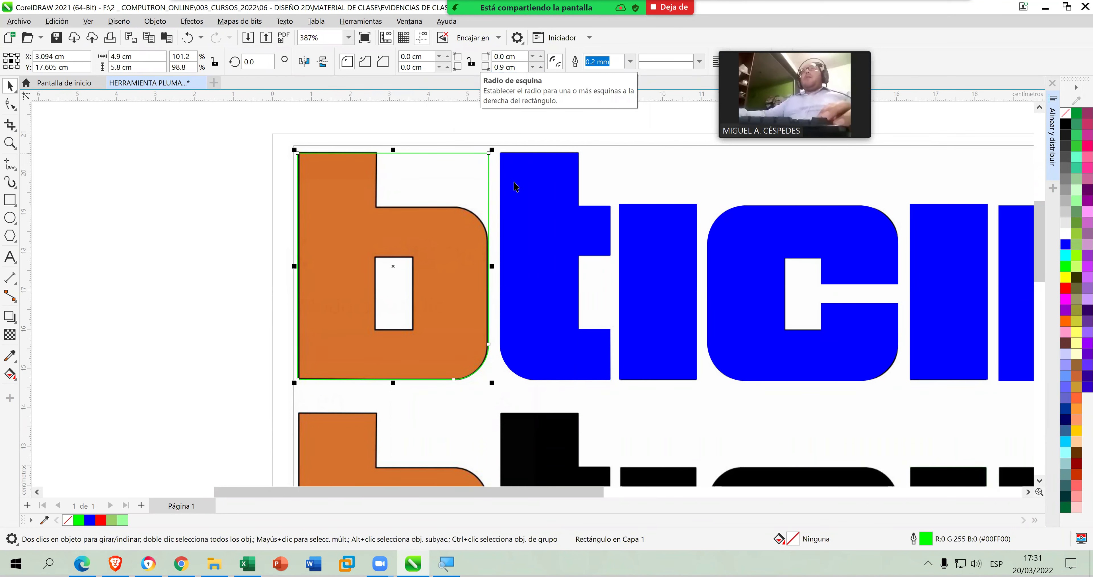
{"action": "left_click", "coordinate": [183, 185]}
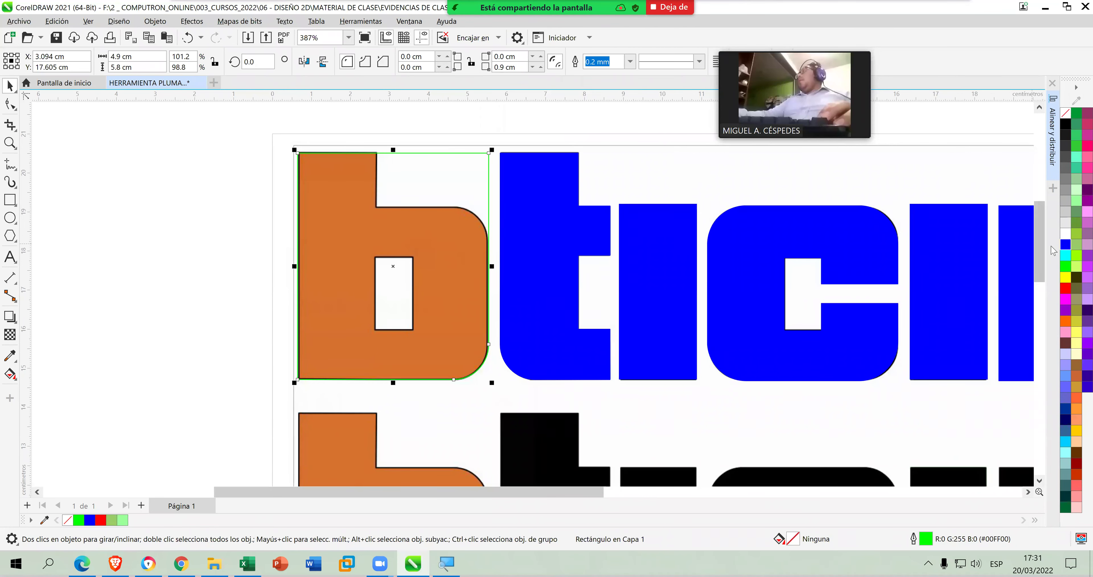
{"action": "left_click", "coordinate": [1064, 246]}
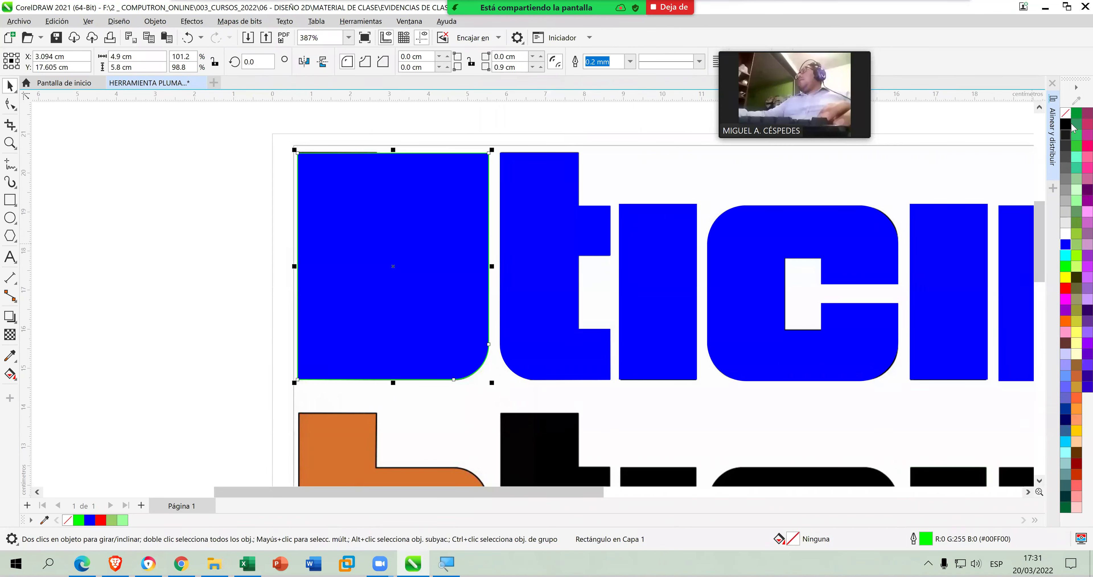
{"action": "left_click", "coordinate": [1068, 114]}
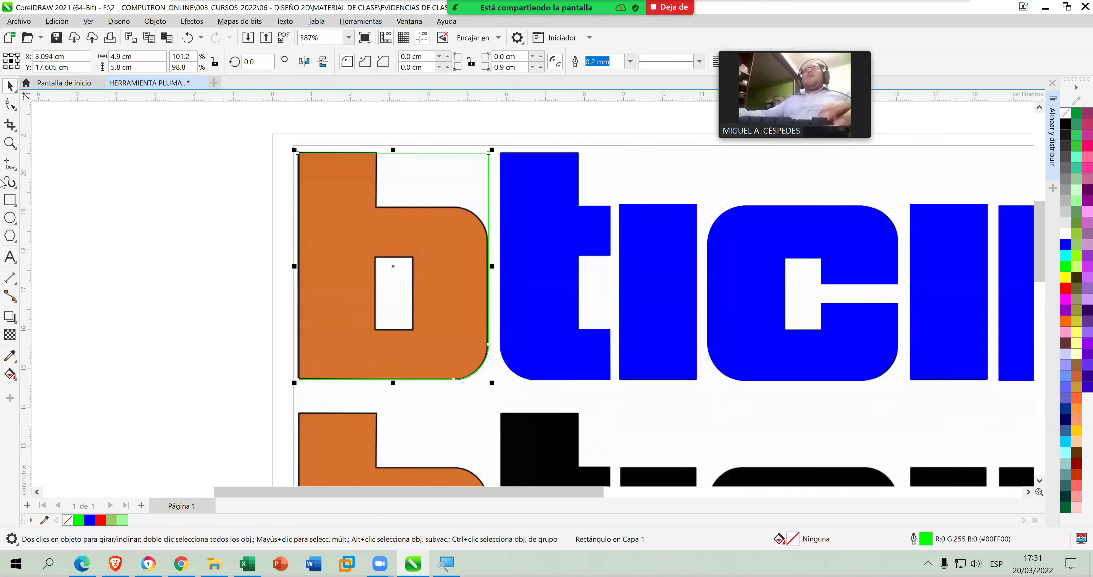
Draw a rectangle about 3.05 by 2.84 cm over the b's upper-right gap, with its left edge on the stem's right edge.
{"action": "left_click", "coordinate": [8, 204]}
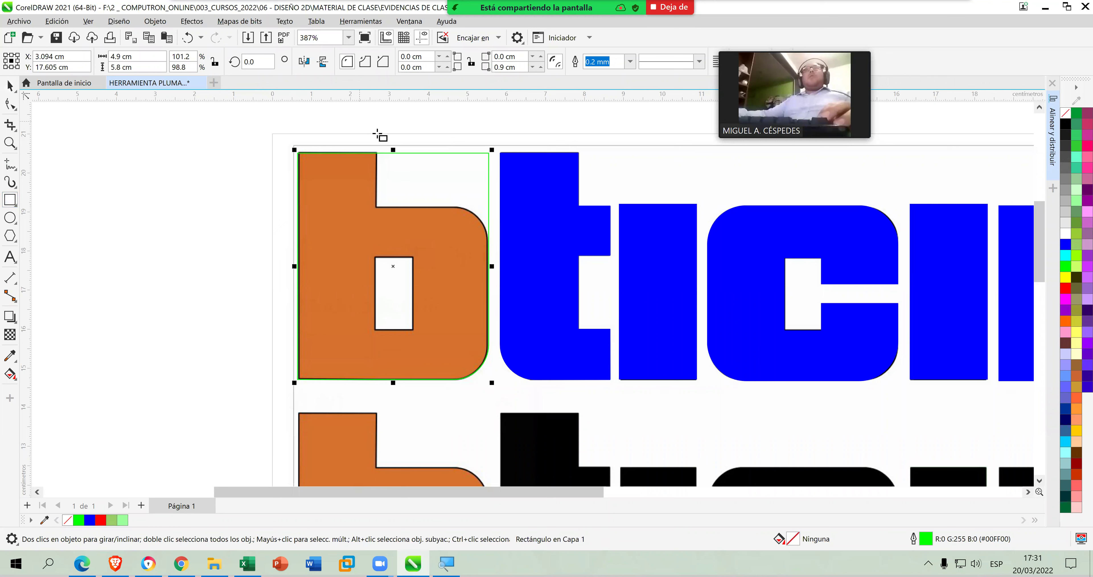
{"action": "left_click_drag", "start_coordinate": [378, 134], "coordinate": [496, 244]}
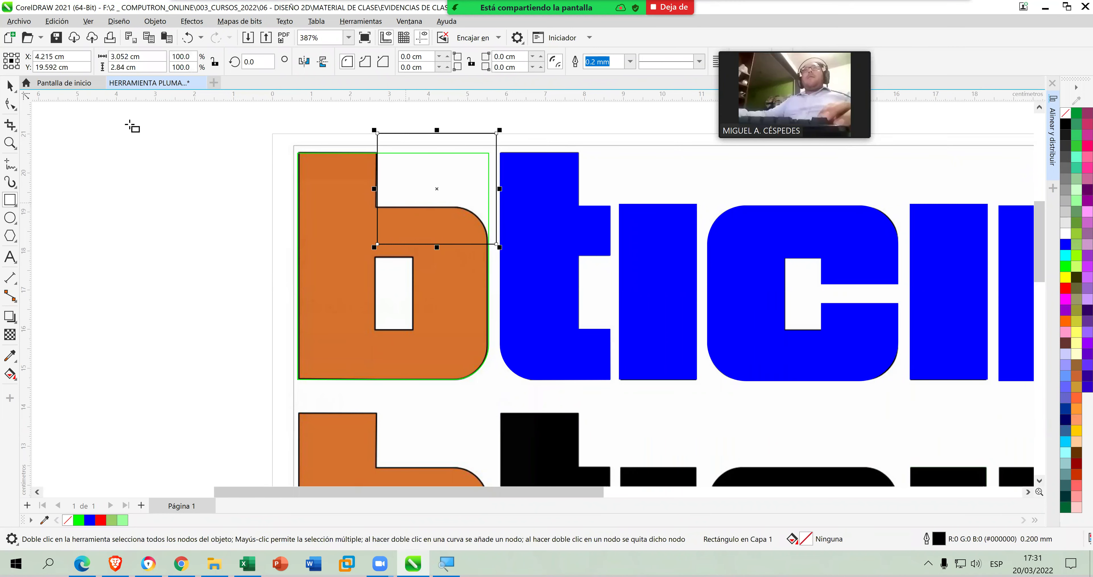
{"action": "key", "text": "space"}
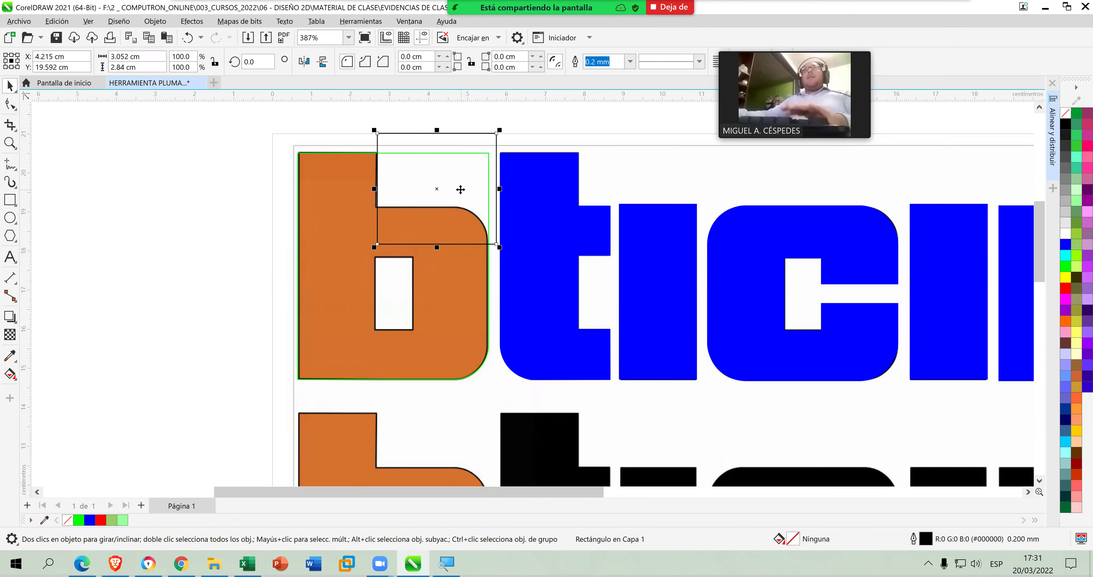
{"action": "left_click_drag", "start_coordinate": [460, 189], "coordinate": [460, 189]}
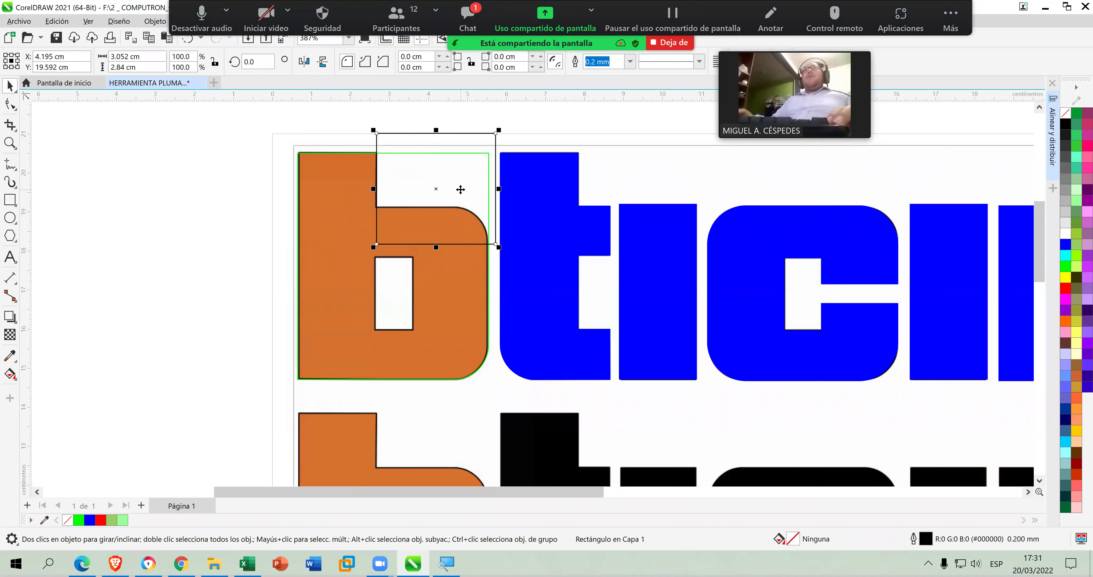
Trim the green b rectangle with the overlapping black rectangle to cut out its upper-right corner.
{"action": "left_click", "coordinate": [280, 116]}
{"action": "left_click_drag", "start_coordinate": [280, 113], "coordinate": [498, 394]}
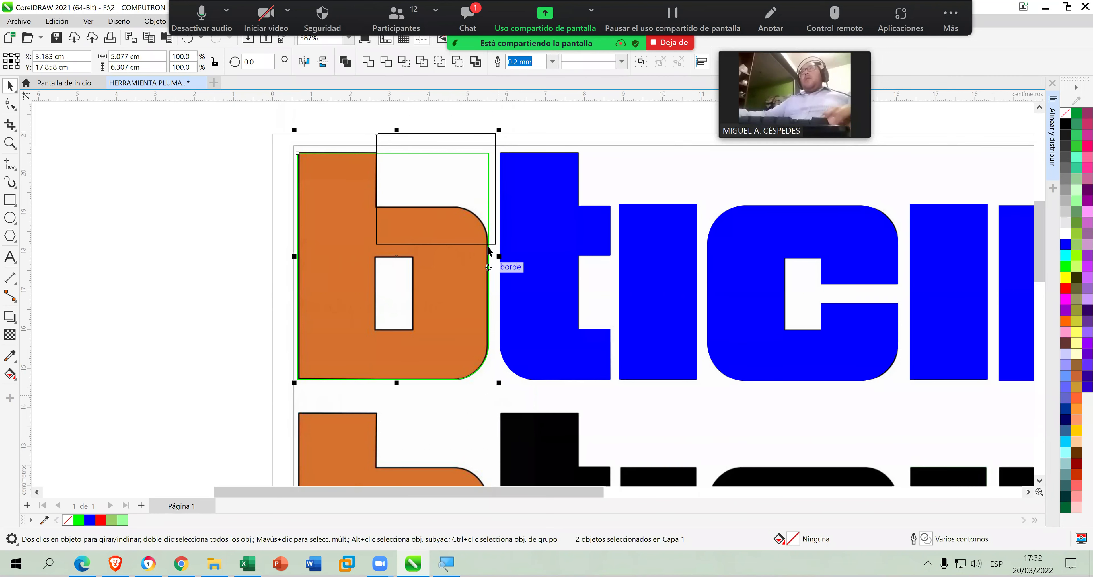
{"action": "left_click", "coordinate": [382, 64]}
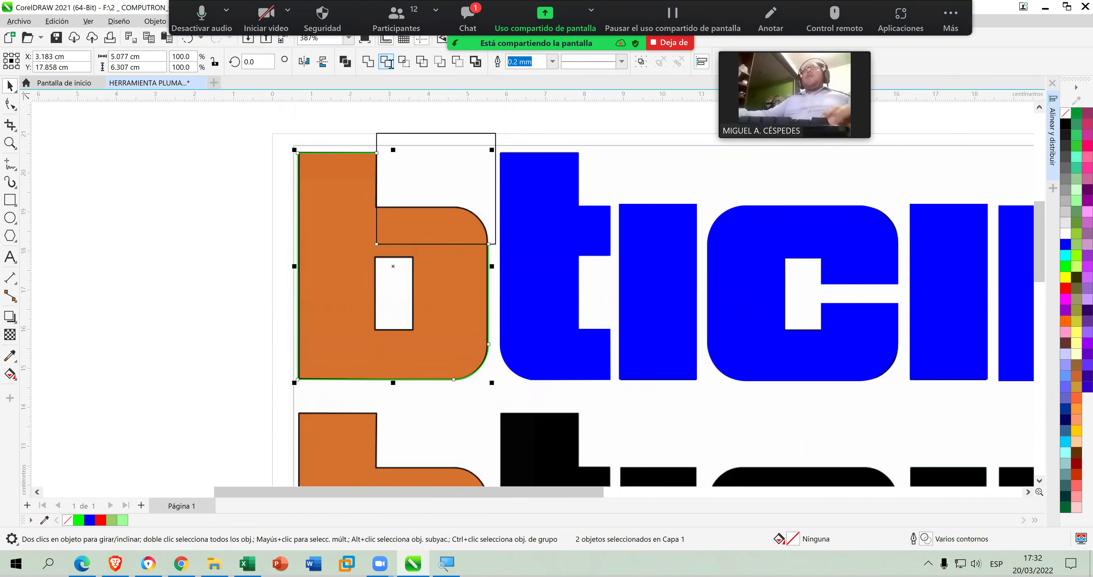
{"action": "left_click", "coordinate": [463, 130]}
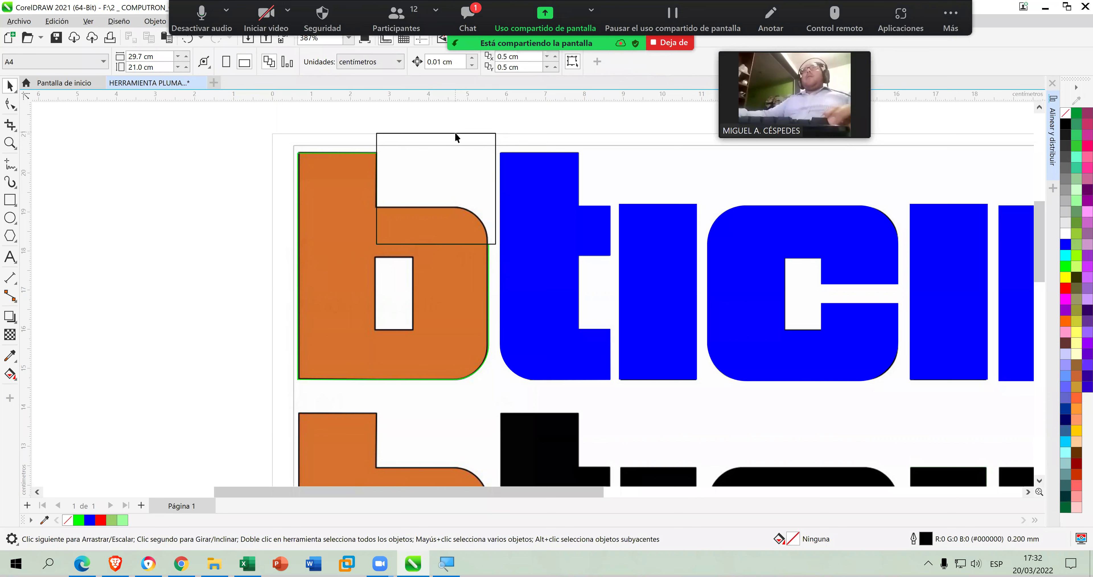
Reduce the black rectangle to about 0.97 cm high from the top of the b's bowl and nudge it left to the bowl's right edge.
{"action": "left_click", "coordinate": [454, 133]}
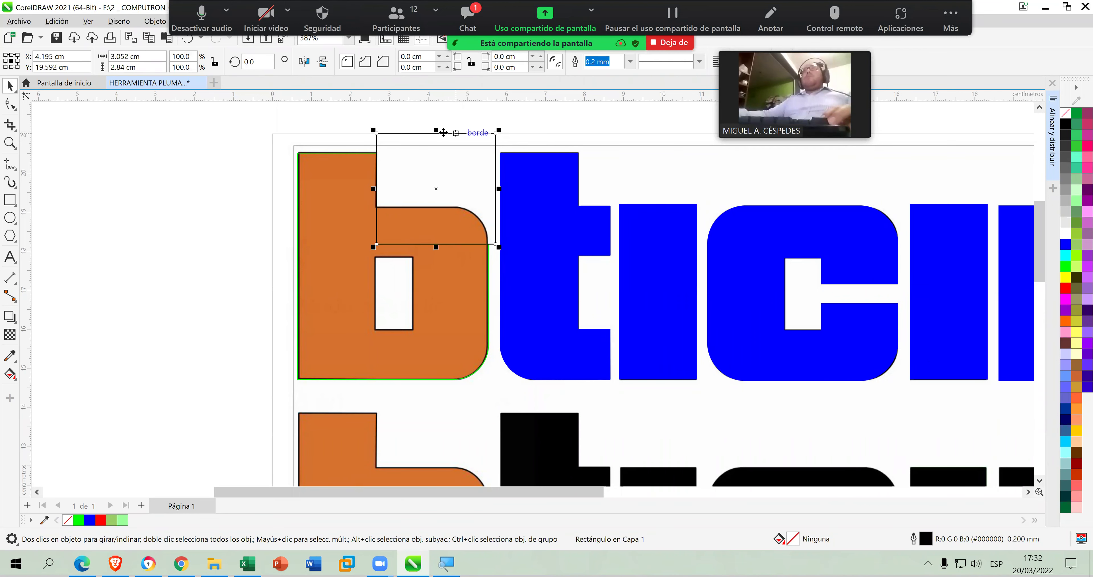
{"action": "left_click_drag", "start_coordinate": [438, 133], "coordinate": [437, 206]}
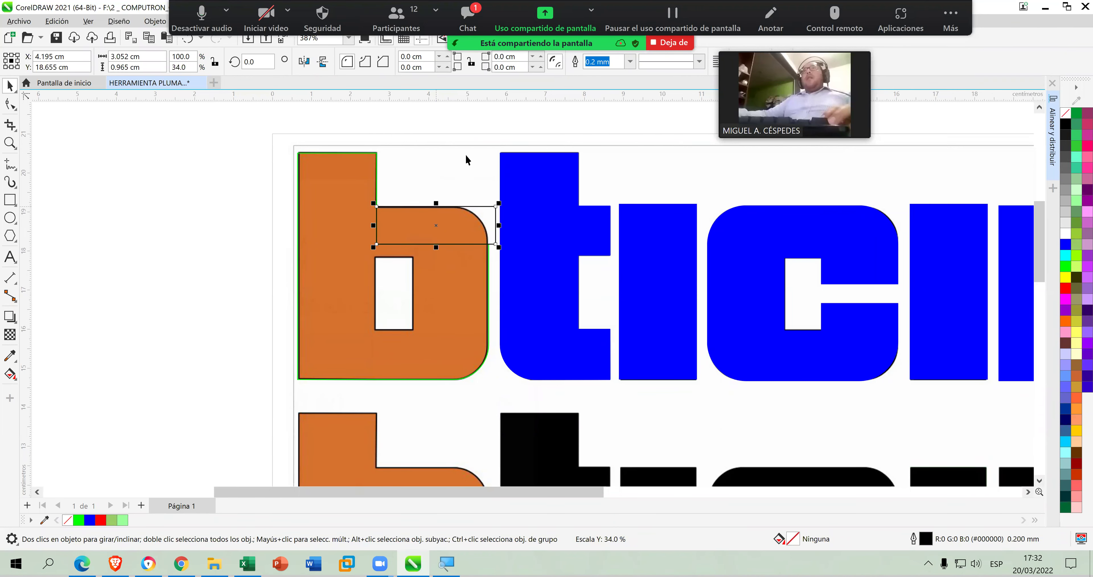
{"action": "key", "text": "Left"}
{"action": "key", "text": "Left"}
{"action": "key", "text": "Left"}
{"action": "key", "text": "Left"}
{"action": "key", "text": "Left"}
{"action": "key", "text": "Left"}
{"action": "key", "text": "Left"}
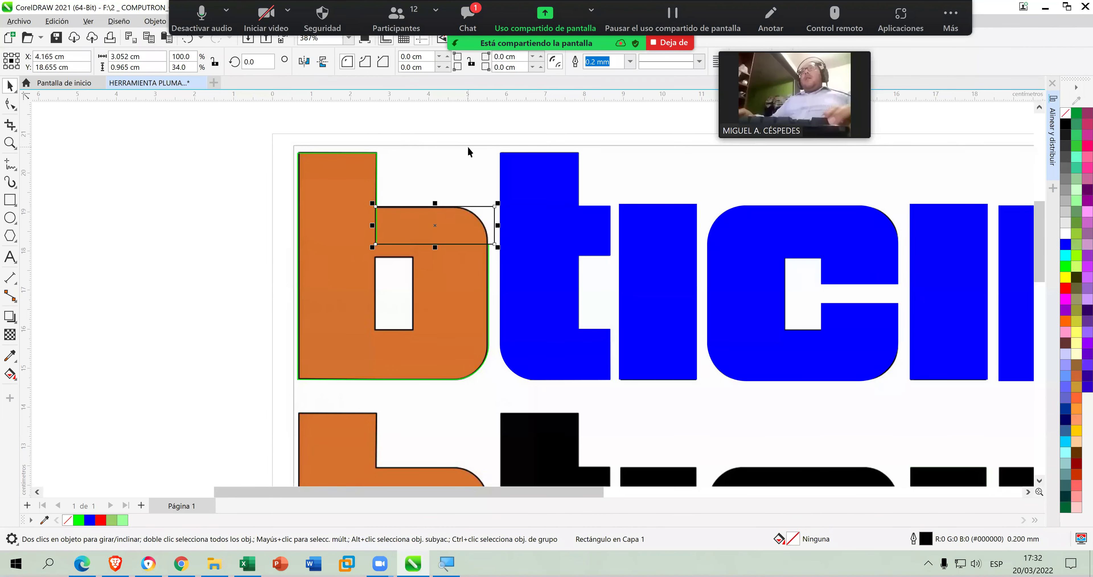
{"action": "key", "text": "Left"}
{"action": "key", "text": "Left"}
{"action": "key", "text": "Left"}
{"action": "key", "text": "Left"}
{"action": "key", "text": "Left"}
{"action": "key", "text": "Left"}
{"action": "key", "text": "Left"}
{"action": "key", "text": "Left"}
{"action": "key", "text": "Left"}
{"action": "key", "text": "Left"}
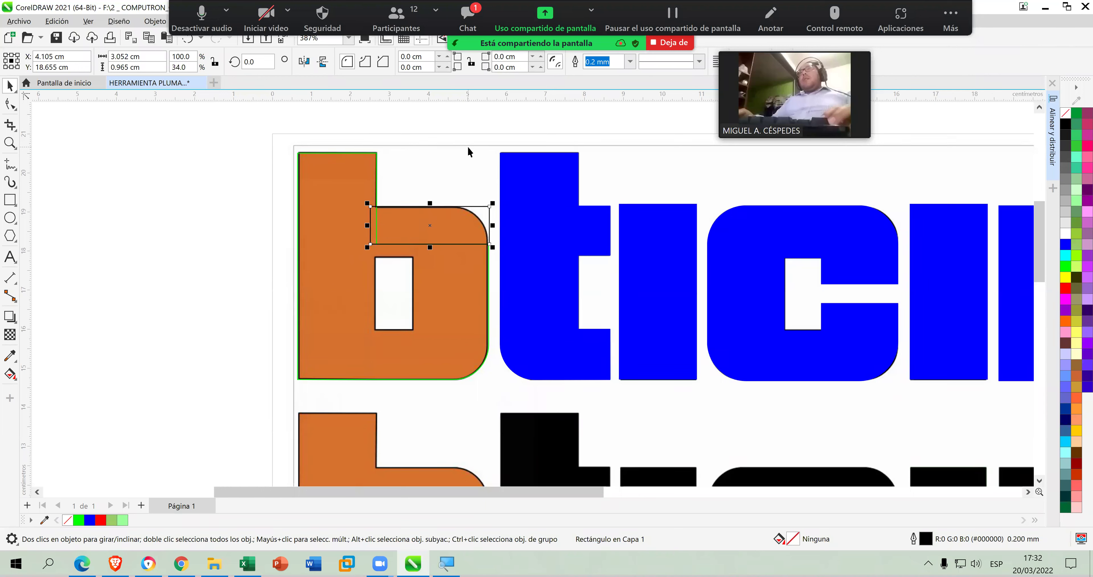
{"action": "key", "text": "Escape"}
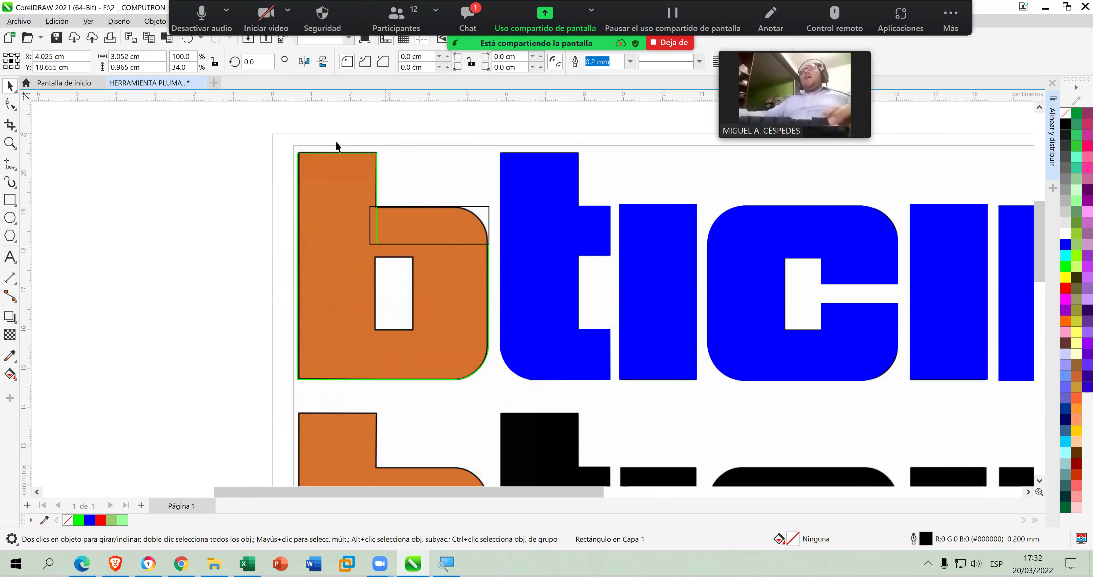
Align the right edges of the black rectangle and the green b outline.
{"action": "left_click_drag", "start_coordinate": [283, 133], "coordinate": [496, 393]}
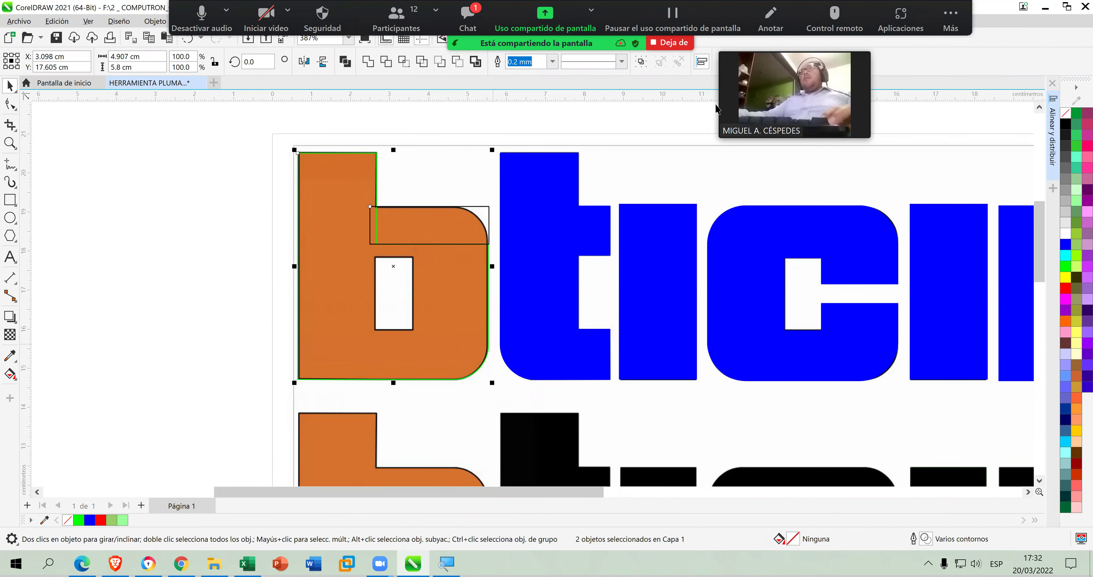
{"action": "left_click", "coordinate": [1055, 123]}
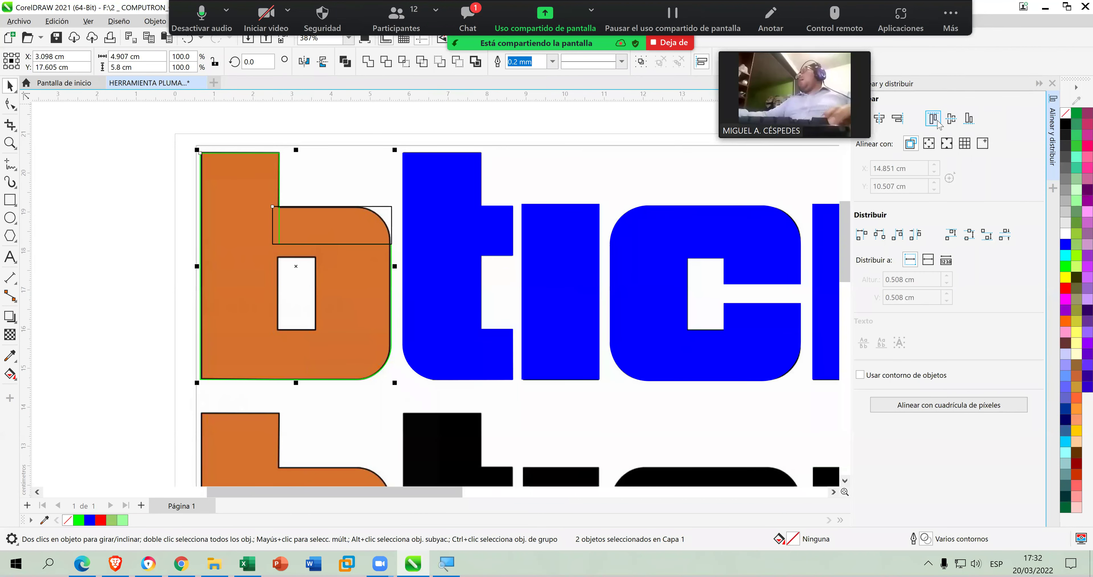
{"action": "left_click", "coordinate": [905, 121]}
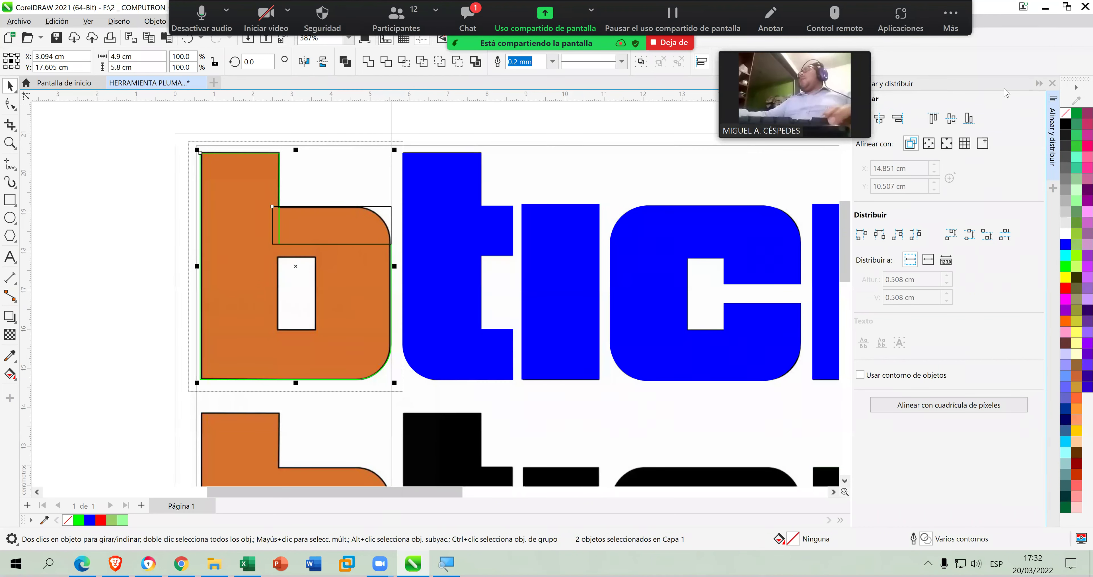
{"action": "key", "text": "Escape"}
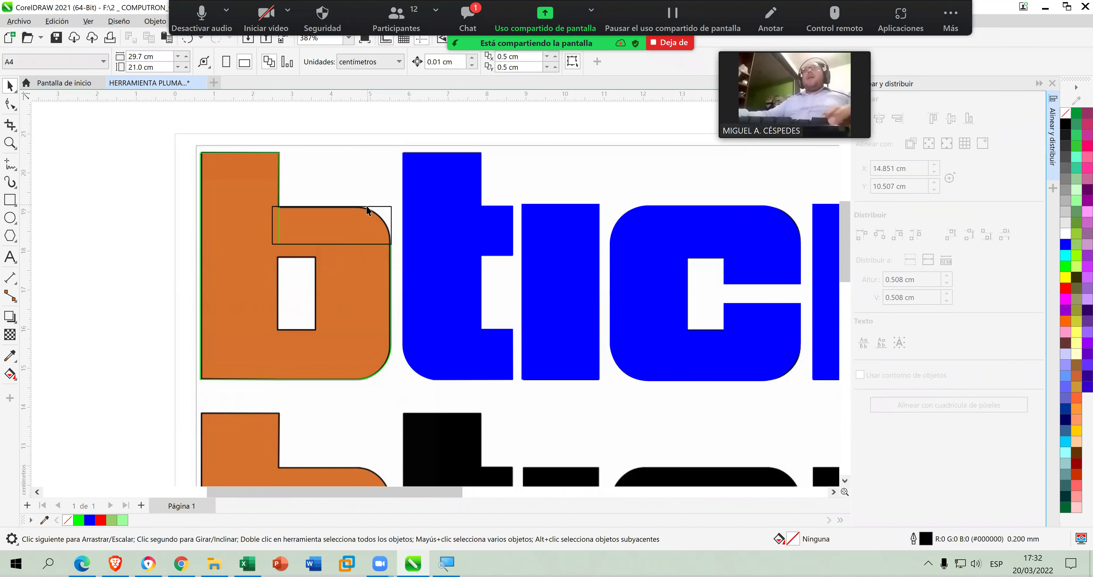
Give the unfilled rectangle over the upper bowl of the first b a red outline.
{"action": "left_click", "coordinate": [367, 206]}
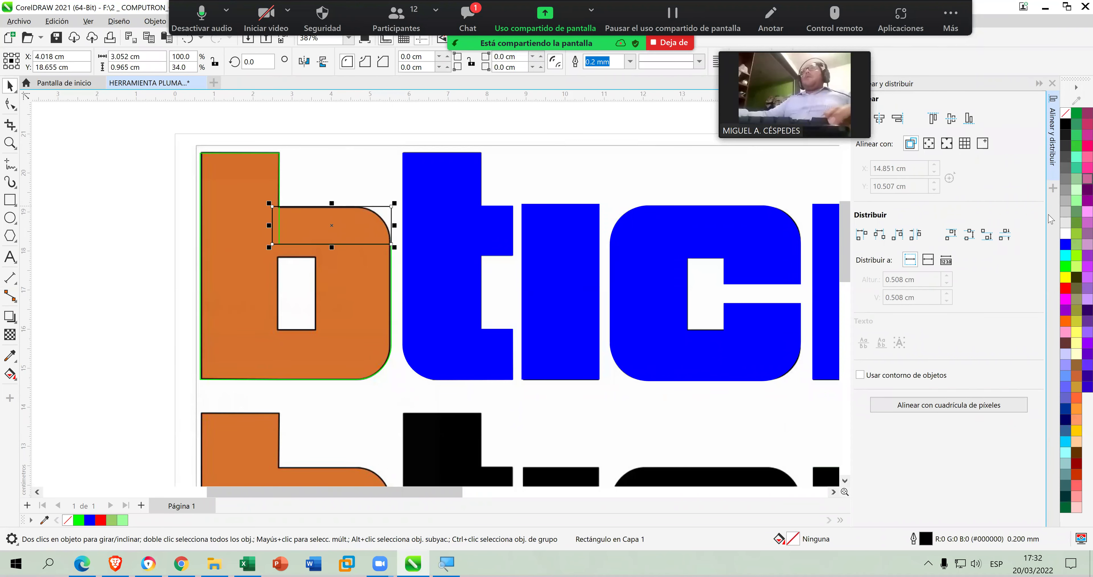
{"action": "right_click", "coordinate": [1070, 289]}
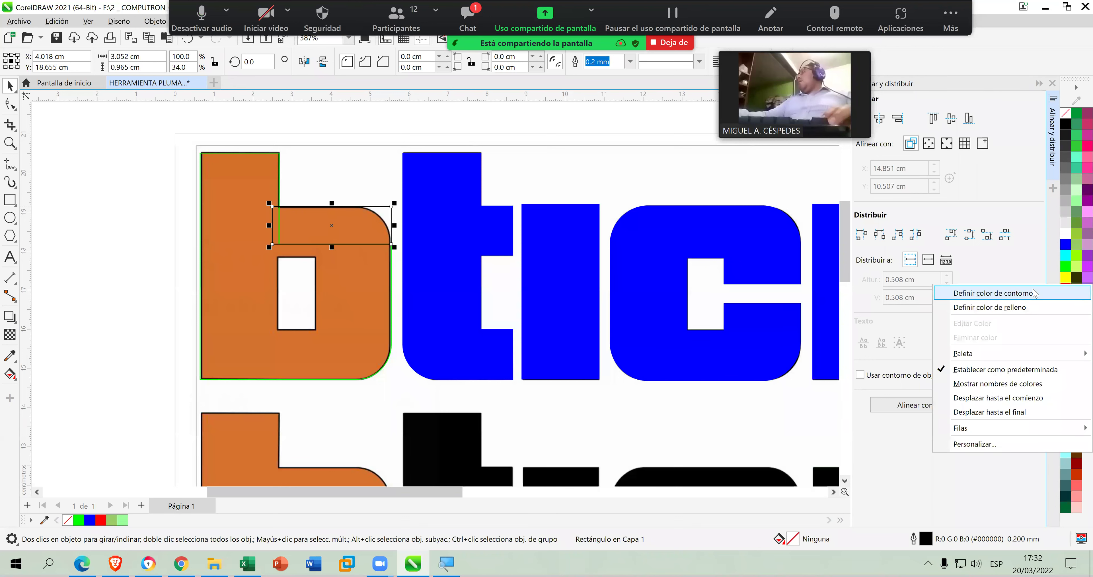
{"action": "left_click", "coordinate": [1034, 293]}
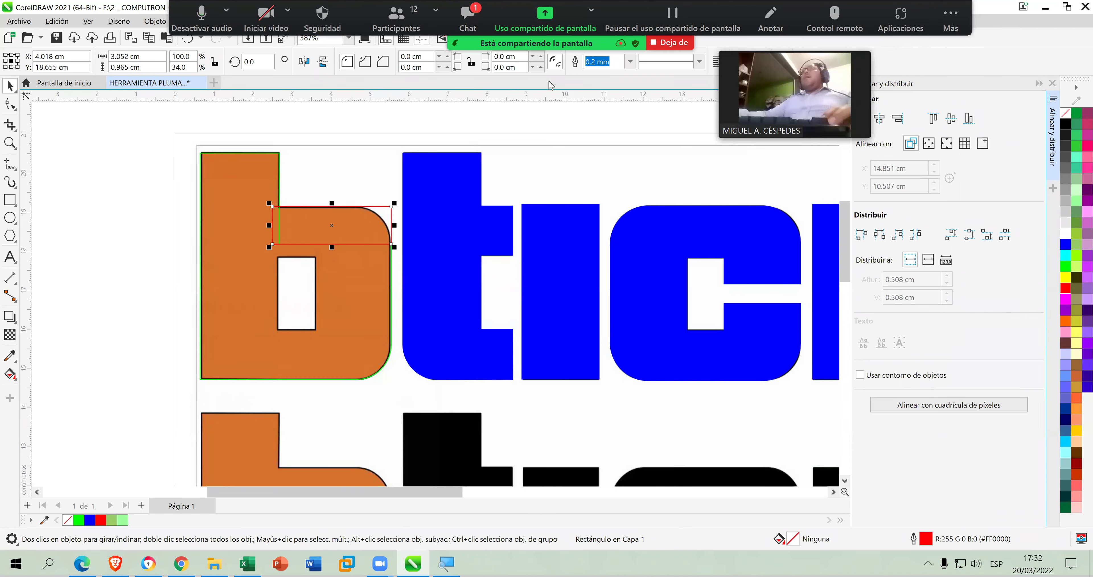
Round the upper-right corner of the red rectangle to a 0.9 cm radius.
{"action": "left_click", "coordinate": [542, 56]}
{"action": "left_click", "coordinate": [541, 56]}
{"action": "left_click", "coordinate": [542, 56]}
{"action": "left_click", "coordinate": [541, 56]}
{"action": "left_click", "coordinate": [541, 56]}
{"action": "left_click", "coordinate": [542, 56]}
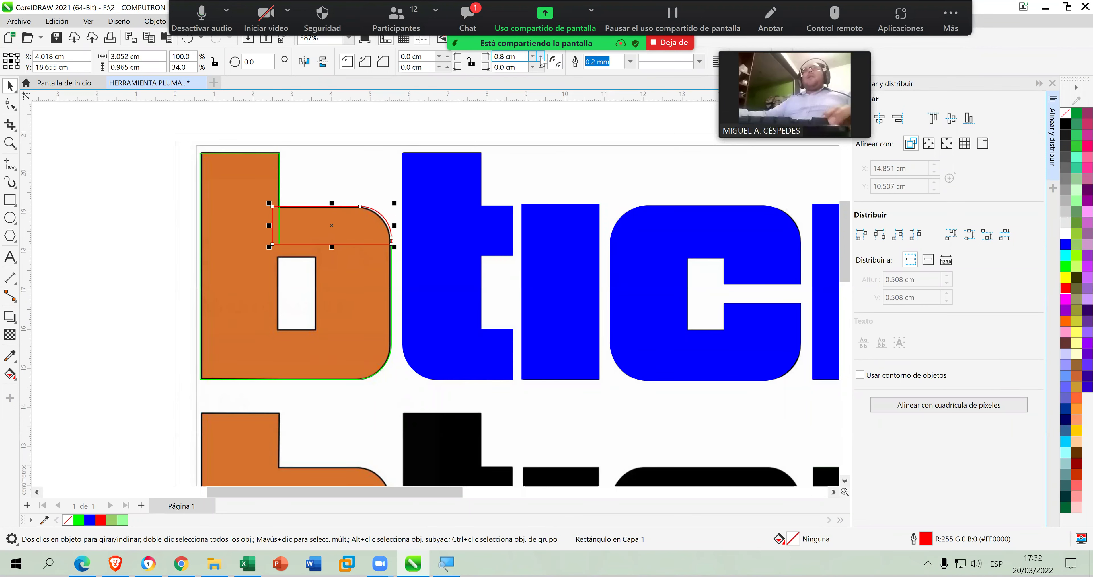
{"action": "left_click", "coordinate": [541, 56]}
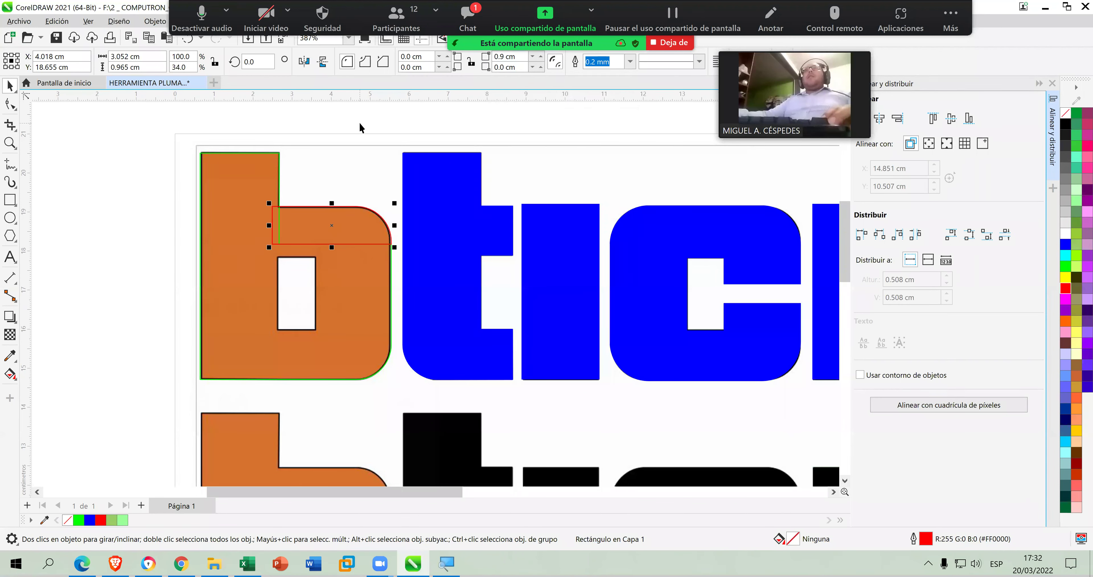
Weld the rounded rectangle and the green b outline into one shape.
{"action": "left_click", "coordinate": [248, 123]}
{"action": "left_click_drag", "start_coordinate": [162, 135], "coordinate": [397, 390]}
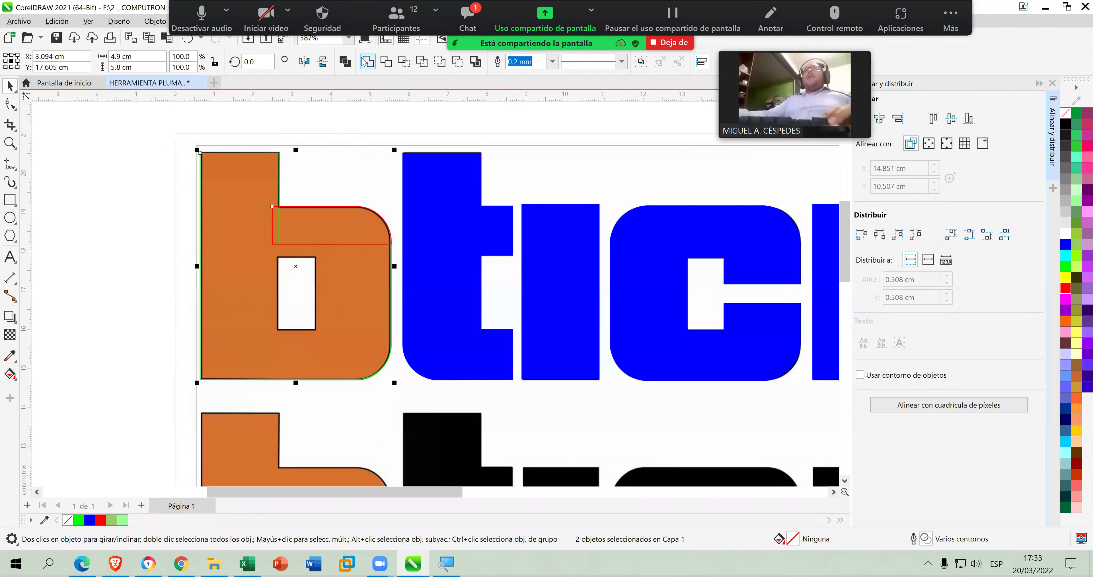
{"action": "left_click", "coordinate": [364, 60]}
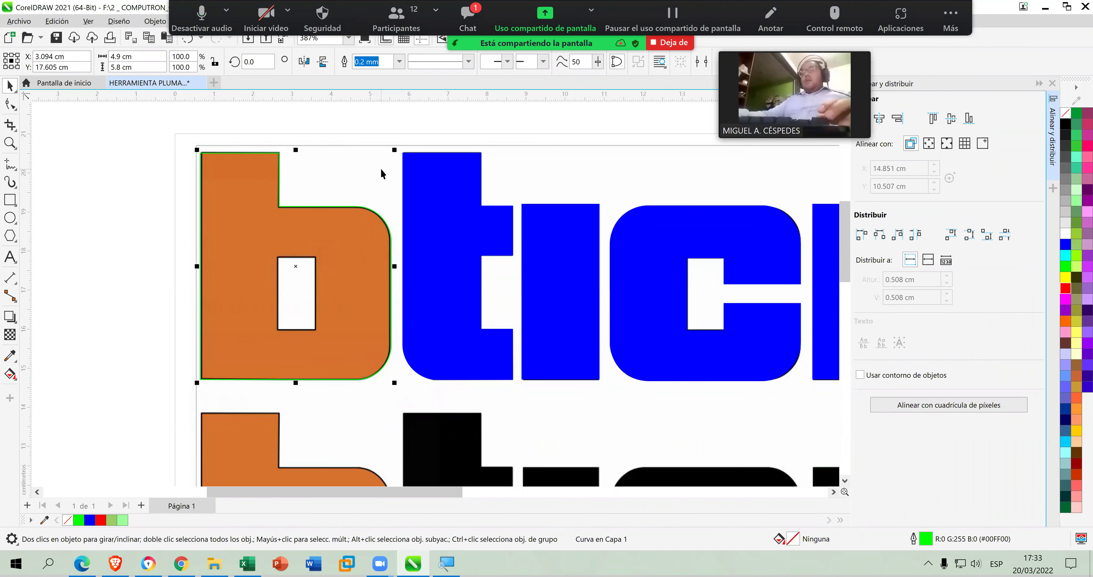
Remove the outlines from the seven traced letters of the upper bticino word and fill them purple (#9900CC).
{"action": "key", "text": "F4"}
{"action": "left_click", "coordinate": [405, 170], "text": "shift"}
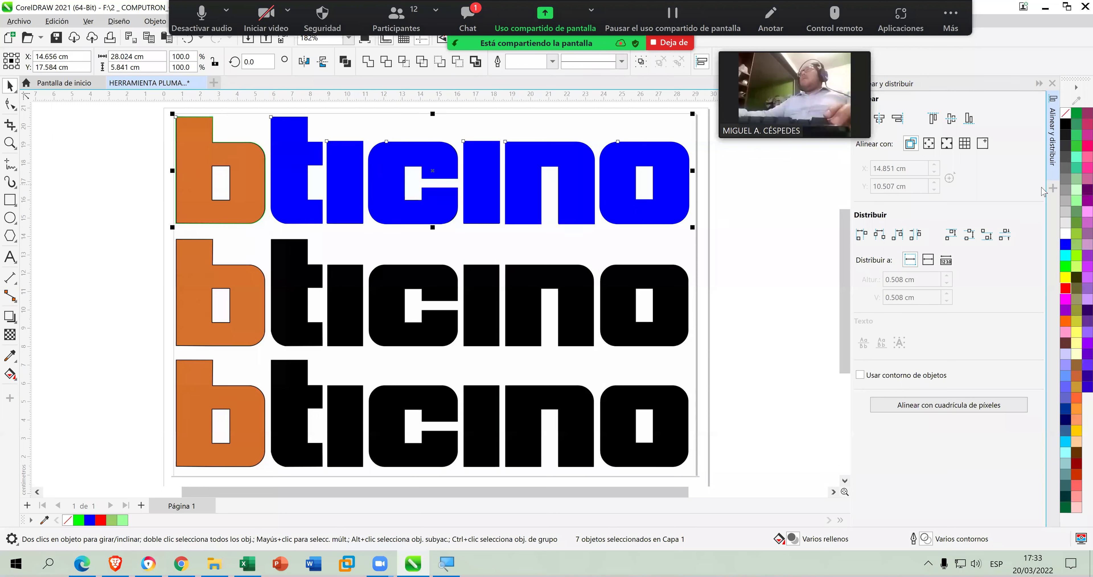
{"action": "left_click", "coordinate": [1076, 256]}
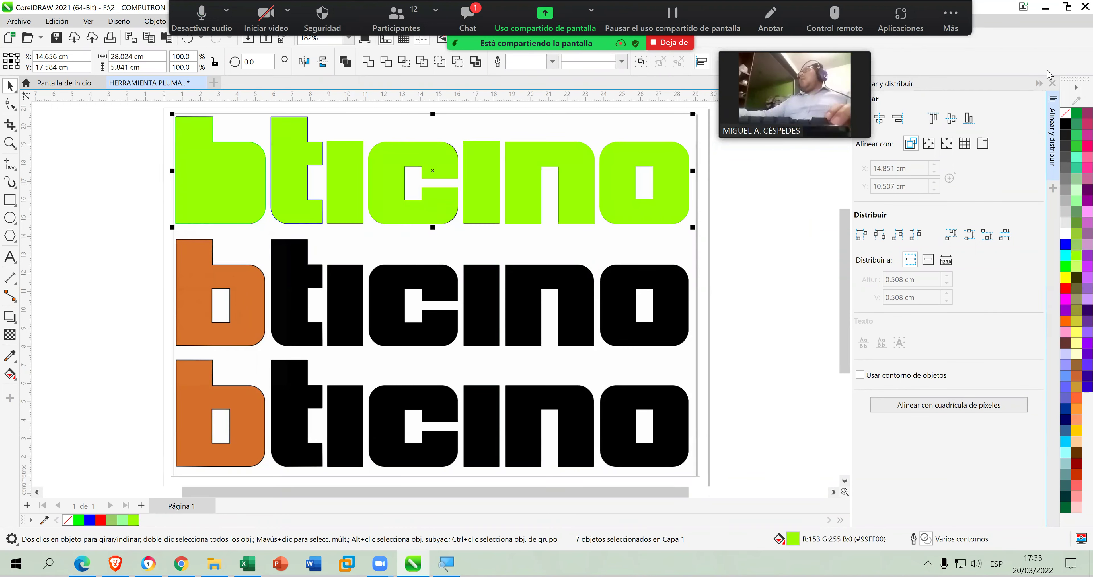
{"action": "right_click", "coordinate": [1060, 122]}
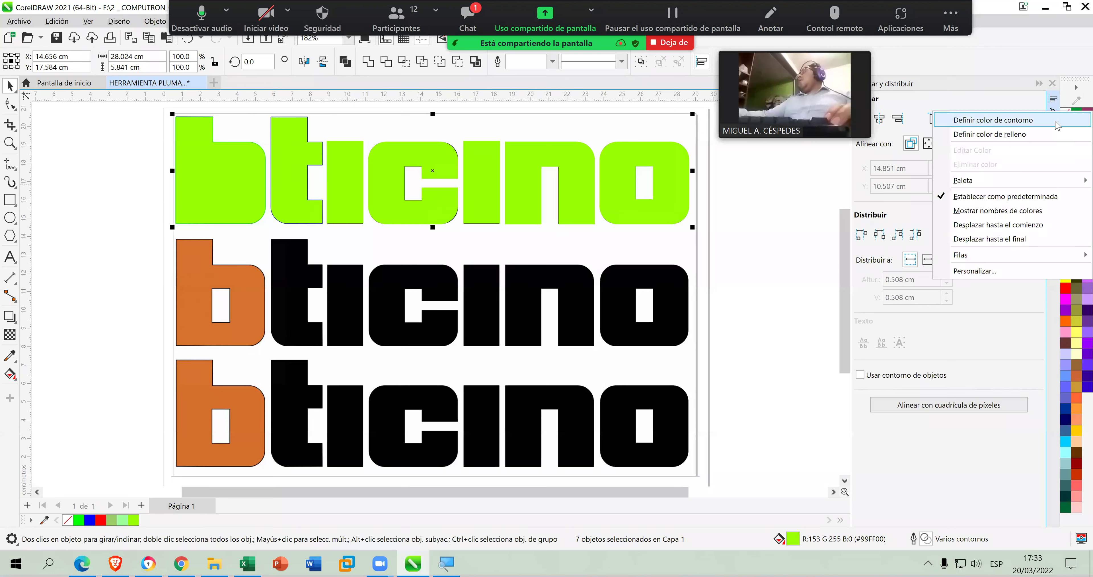
{"action": "left_click", "coordinate": [1057, 123]}
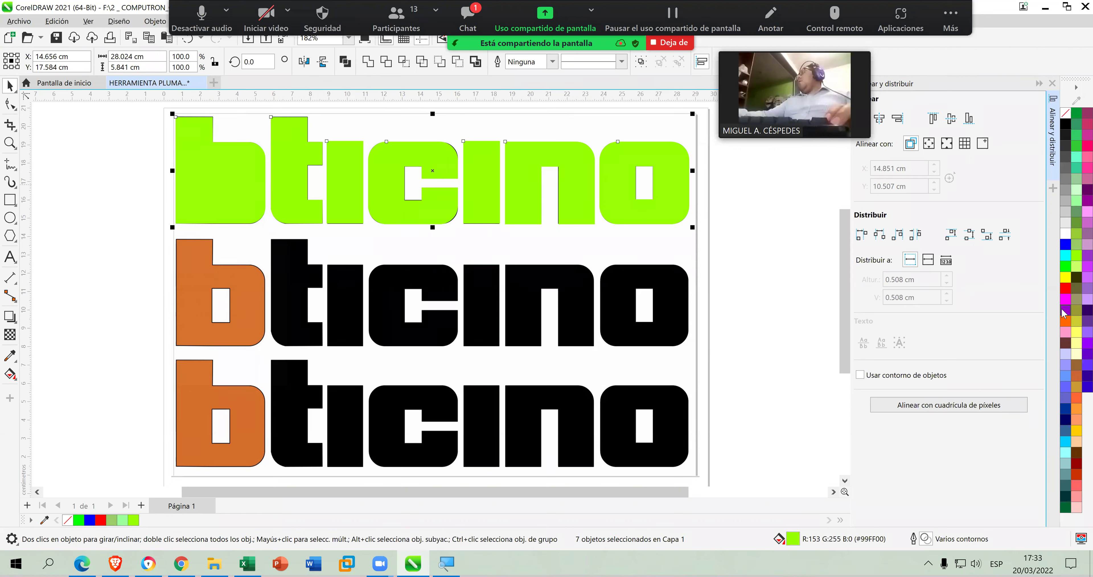
{"action": "left_click", "coordinate": [1065, 311]}
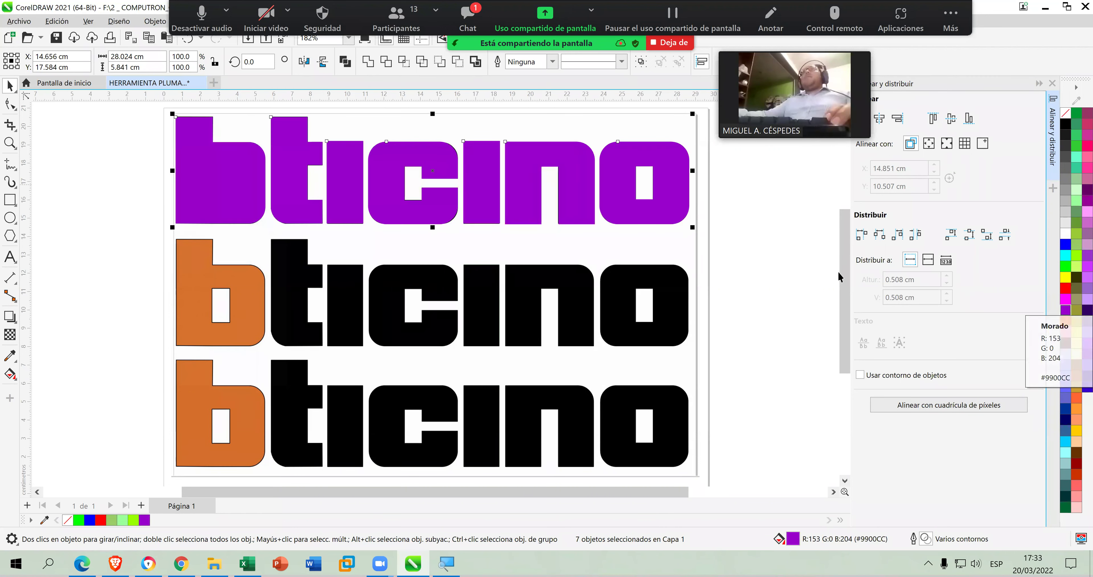
{"action": "left_click", "coordinate": [823, 245]}
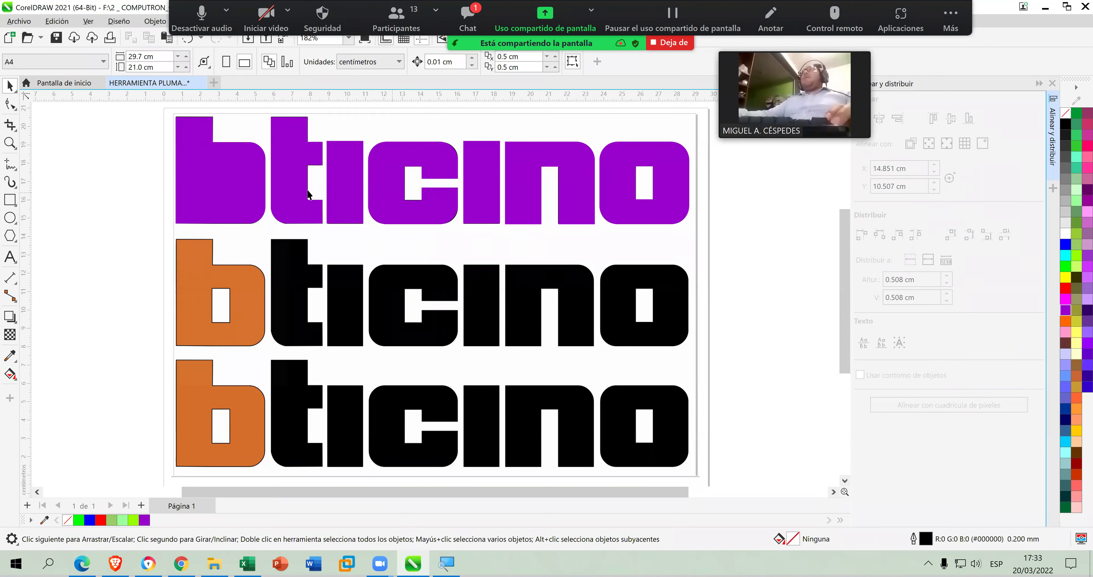
Remove the purple fill from the traced b in the upper word to uncover the reference letter.
{"action": "left_click", "coordinate": [259, 190]}
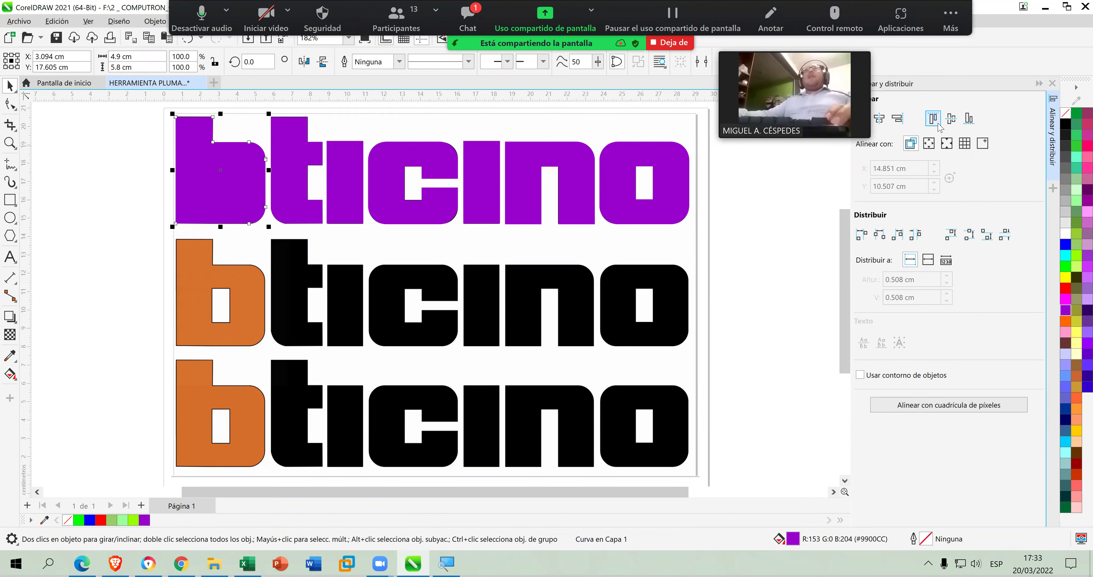
{"action": "key", "text": "ctrl+z"}
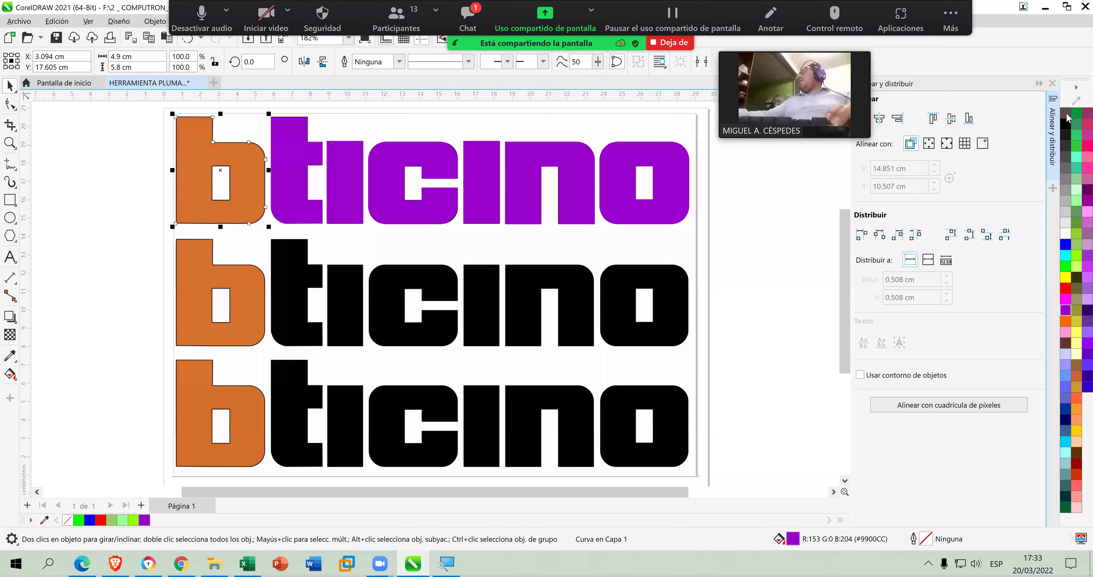
{"action": "left_click", "coordinate": [128, 160]}
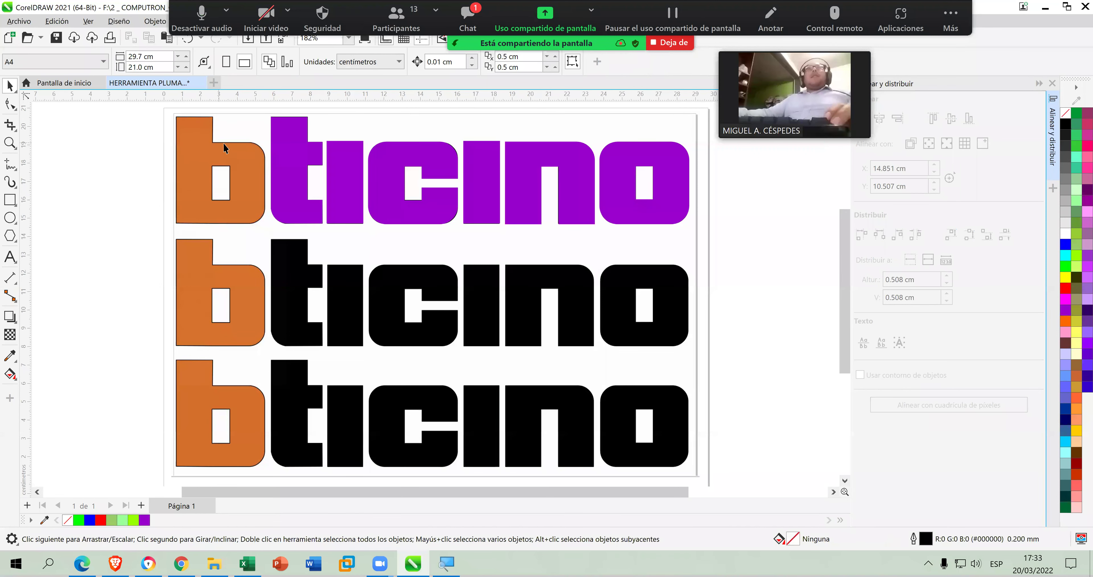
Draw a rectangle about 0.94 by 1.87 cm over the inner hole of the upper b.
{"action": "scroll", "coordinate": [223, 144], "scroll_direction": "up", "scroll_amount": 3}
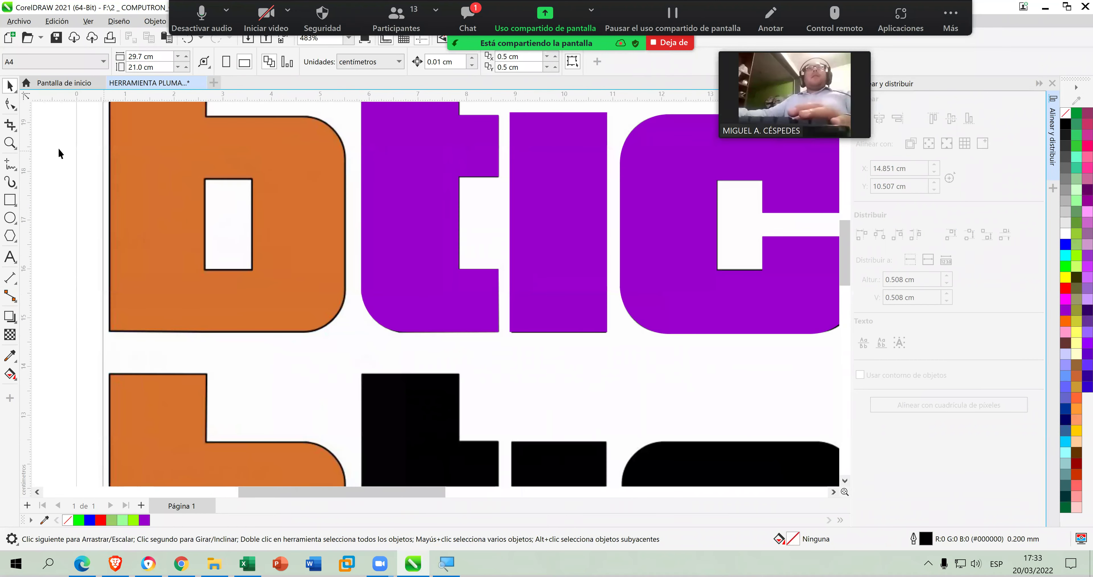
{"action": "left_click", "coordinate": [10, 199]}
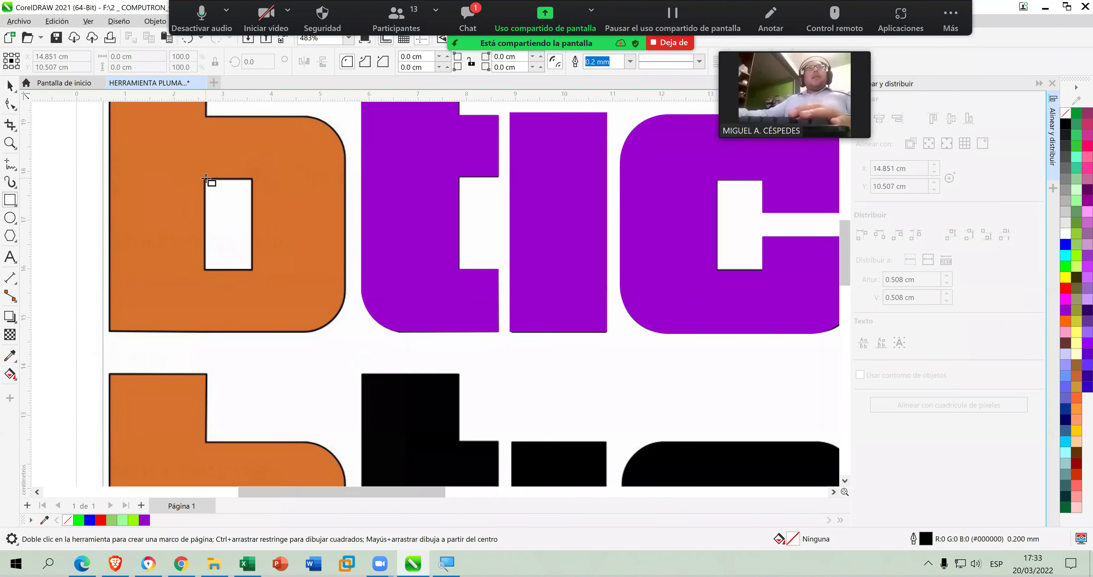
{"action": "left_click_drag", "start_coordinate": [206, 178], "coordinate": [251, 270]}
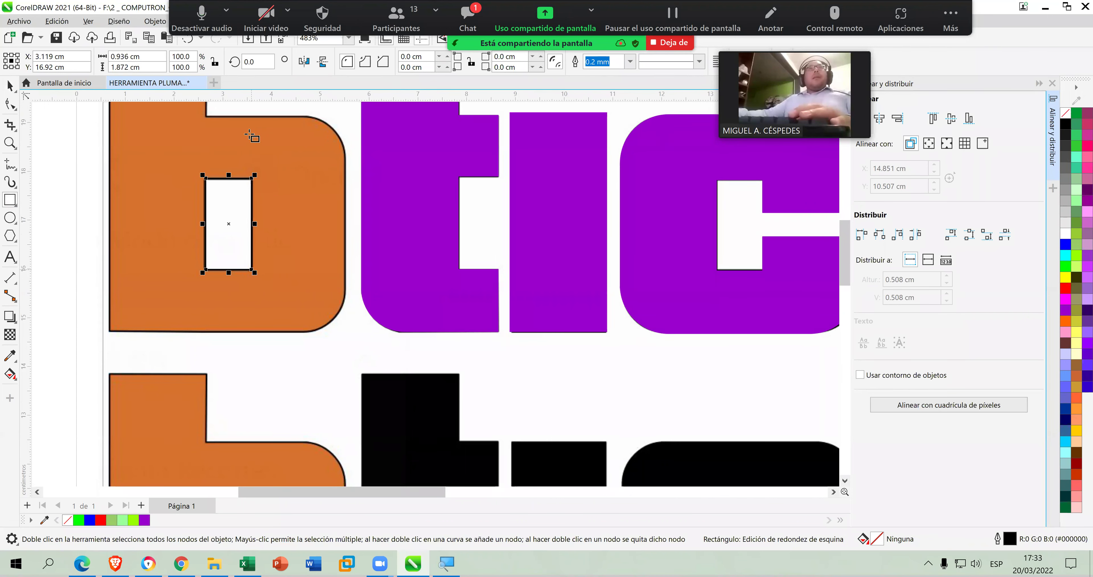
Trim the traced b with the inner rectangle to cut out its hole.
{"action": "scroll", "coordinate": [281, 186], "scroll_direction": "down", "scroll_amount": 1}
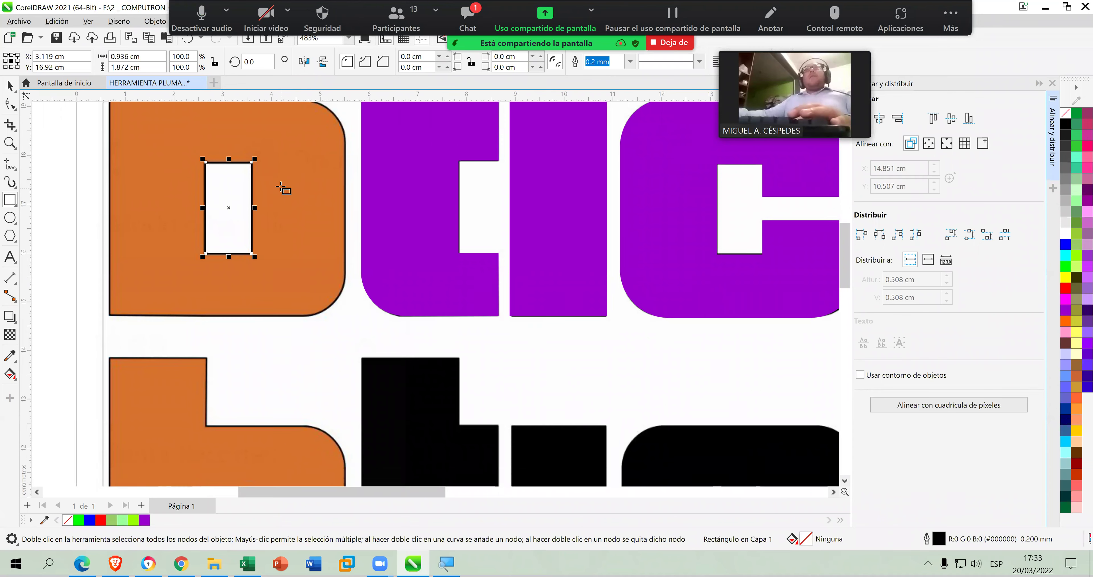
{"action": "scroll", "coordinate": [280, 185], "scroll_direction": "down", "scroll_amount": 2}
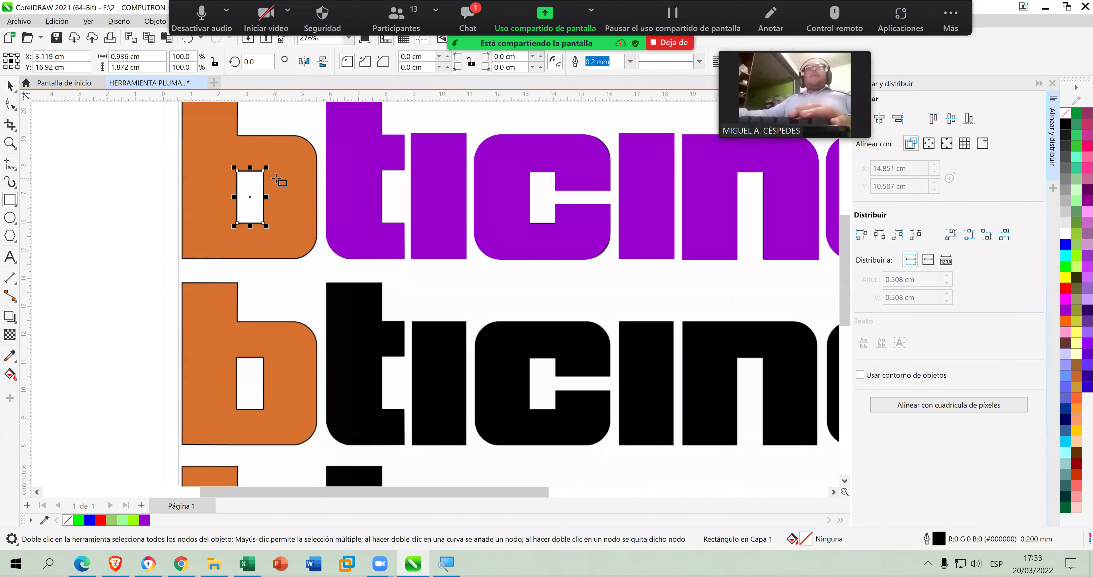
{"action": "scroll", "coordinate": [277, 180], "scroll_direction": "down", "scroll_amount": 1}
{"action": "left_click", "coordinate": [10, 87]}
{"action": "left_click_drag", "start_coordinate": [187, 112], "coordinate": [310, 243]}
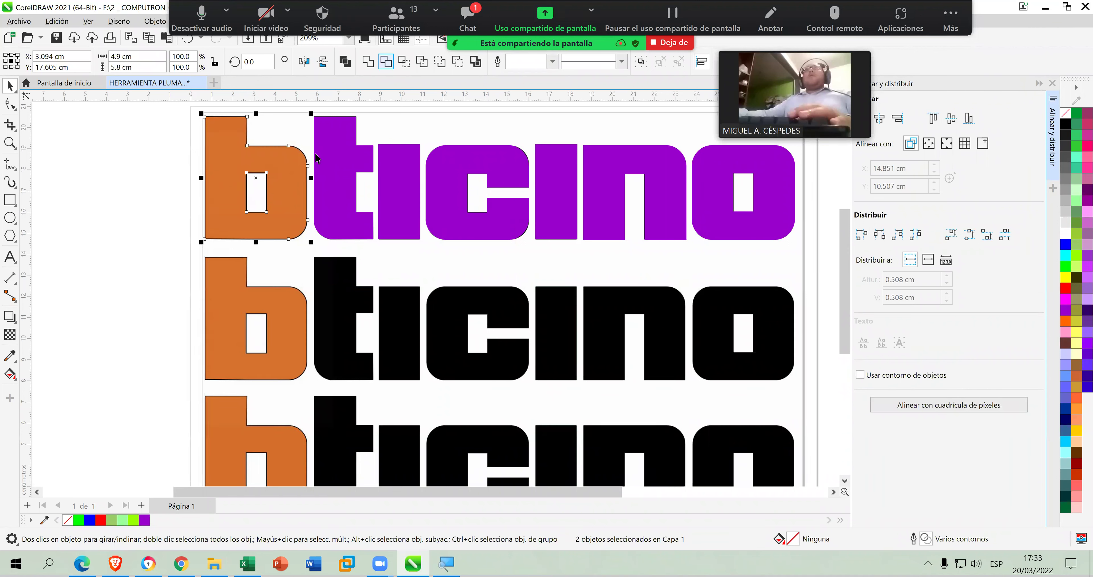
{"action": "left_click", "coordinate": [129, 151]}
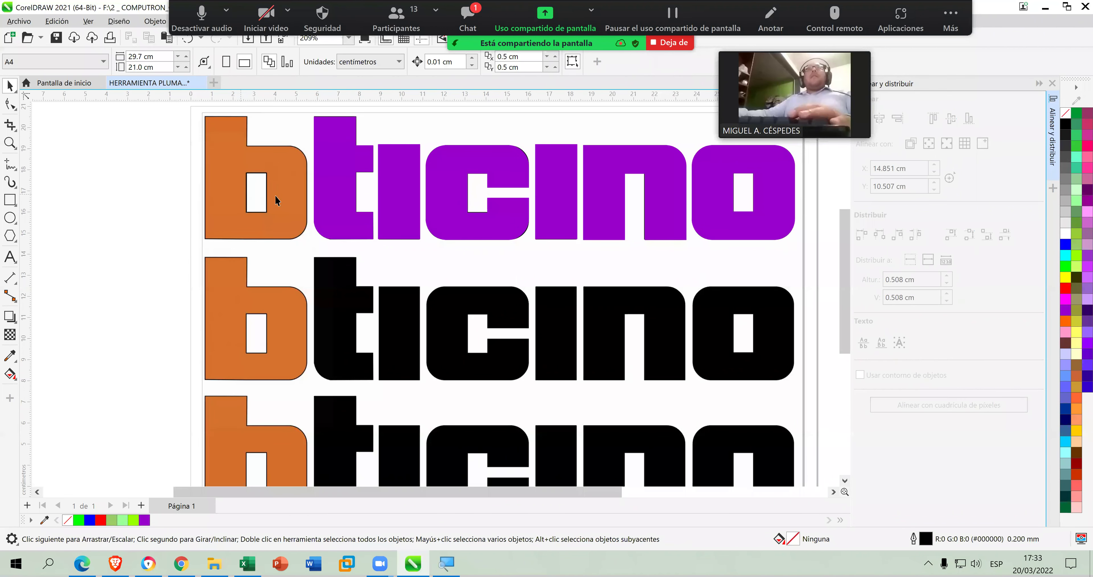
Move the leftover rectangle out of the upper b and delete it.
{"action": "left_click", "coordinate": [259, 198]}
{"action": "left_click_drag", "start_coordinate": [258, 195], "coordinate": [135, 185]}
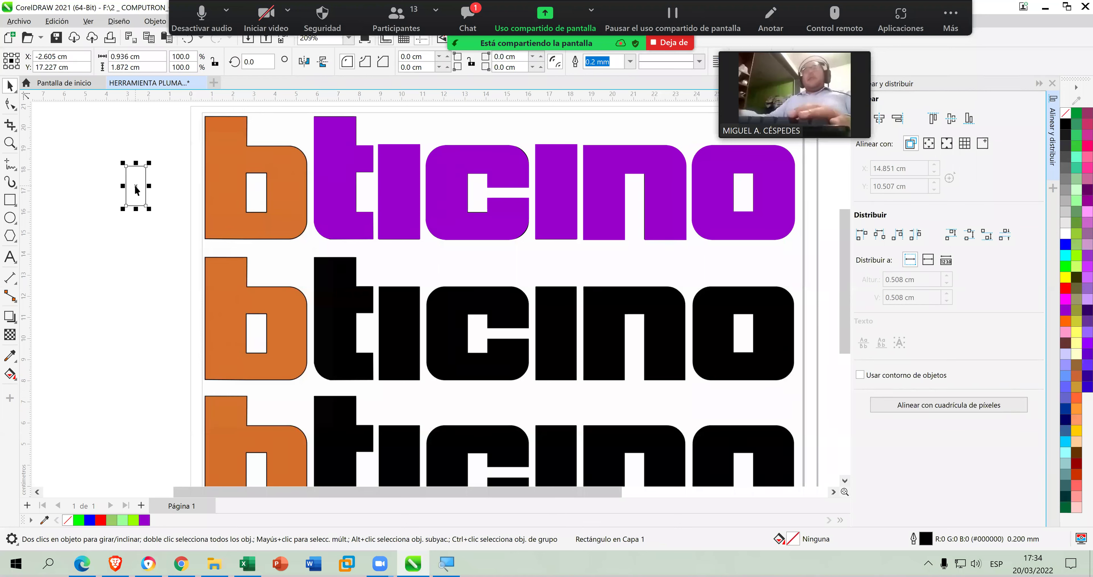
{"action": "key", "text": "Escape"}
Fill the traced upper b with purple (#9900CC) and save the drawing.
{"action": "left_click", "coordinate": [270, 163]}
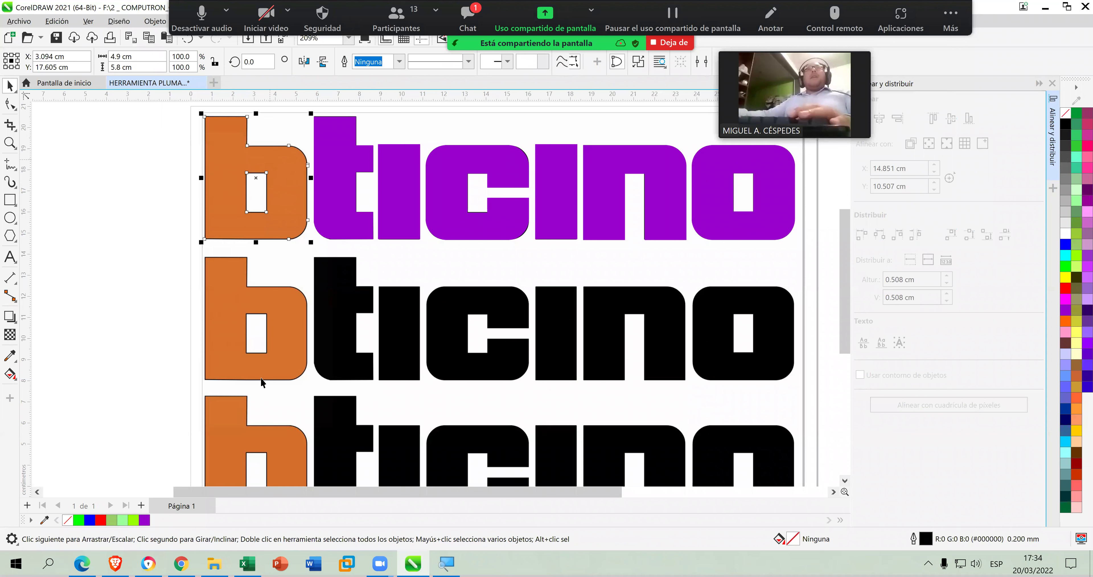
{"action": "left_click", "coordinate": [145, 520]}
{"action": "left_click", "coordinate": [113, 298]}
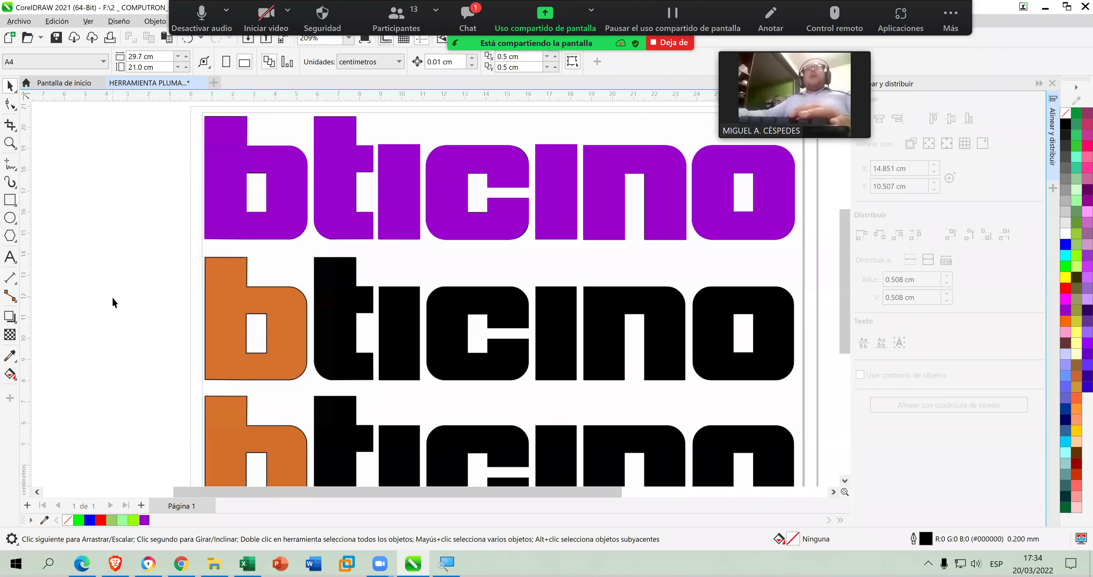
{"action": "scroll", "coordinate": [113, 297], "scroll_direction": "down", "scroll_amount": 1}
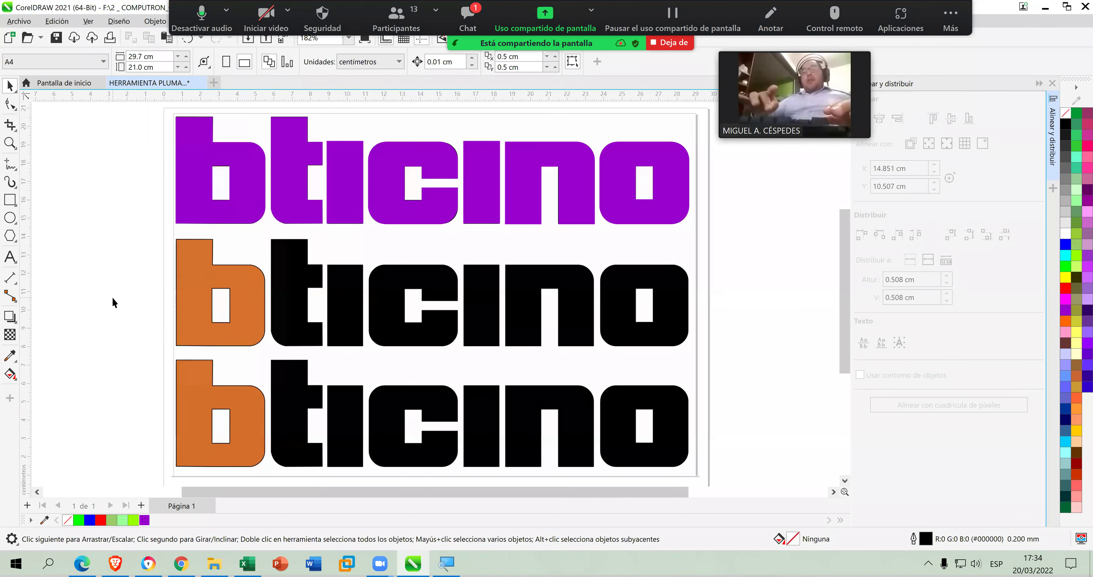
{"action": "key", "text": "ctrl+s"}
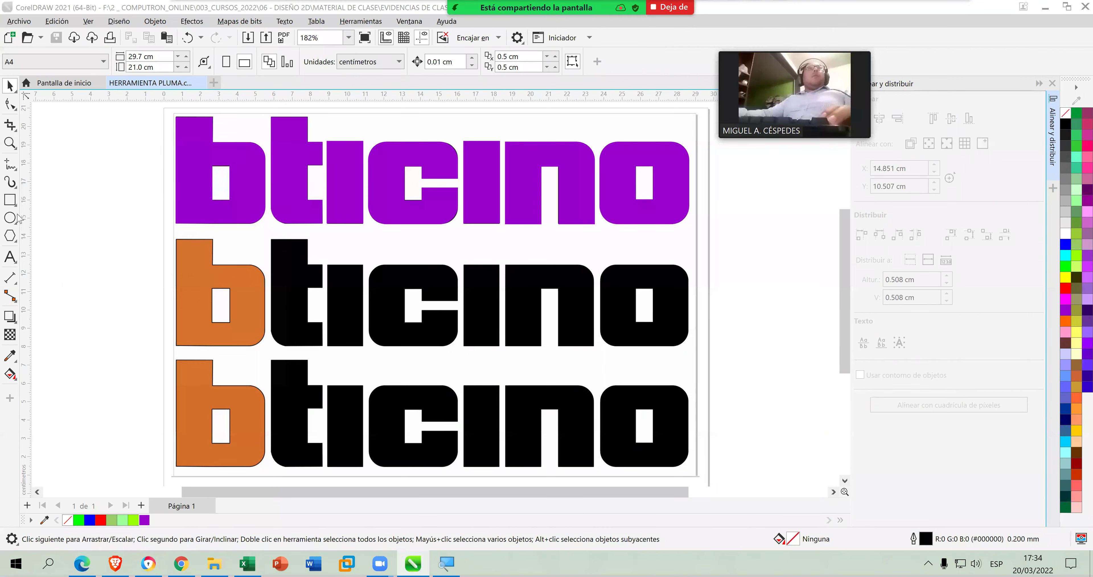
Start a Pen outline on the middle b, tracing the stem's top, its right side and the straight edge before the curve.
{"action": "left_click", "coordinate": [17, 169]}
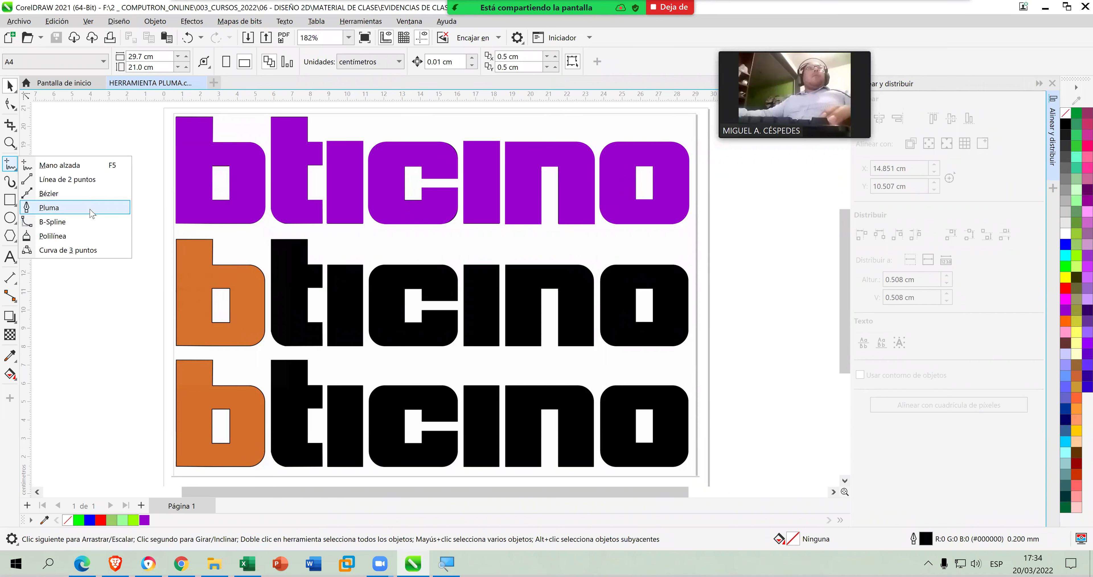
{"action": "left_click", "coordinate": [52, 207]}
{"action": "scroll", "coordinate": [208, 274], "scroll_direction": "up", "scroll_amount": 2}
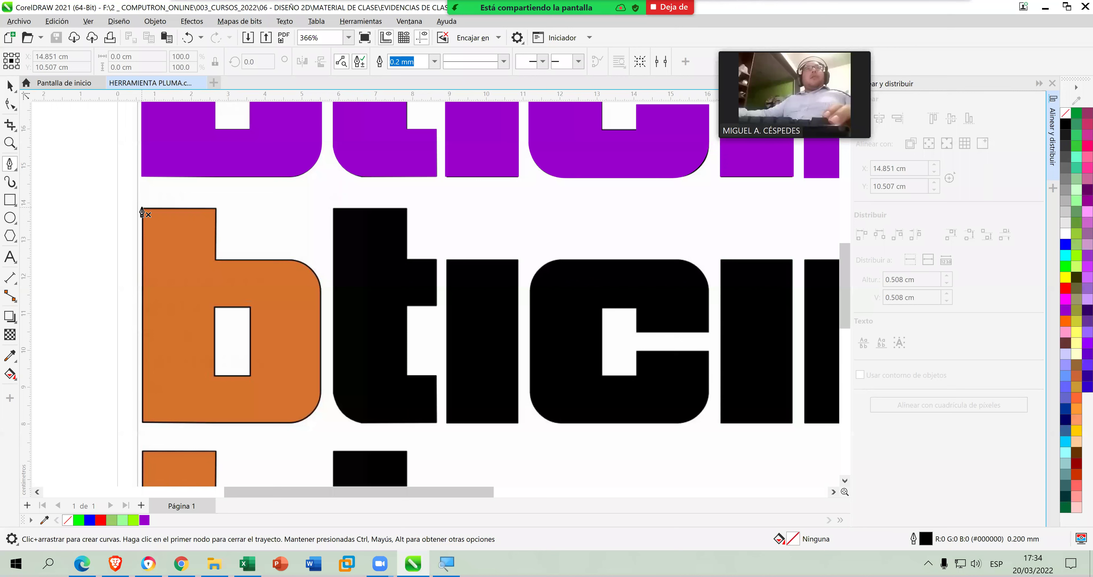
{"action": "left_click", "coordinate": [142, 208]}
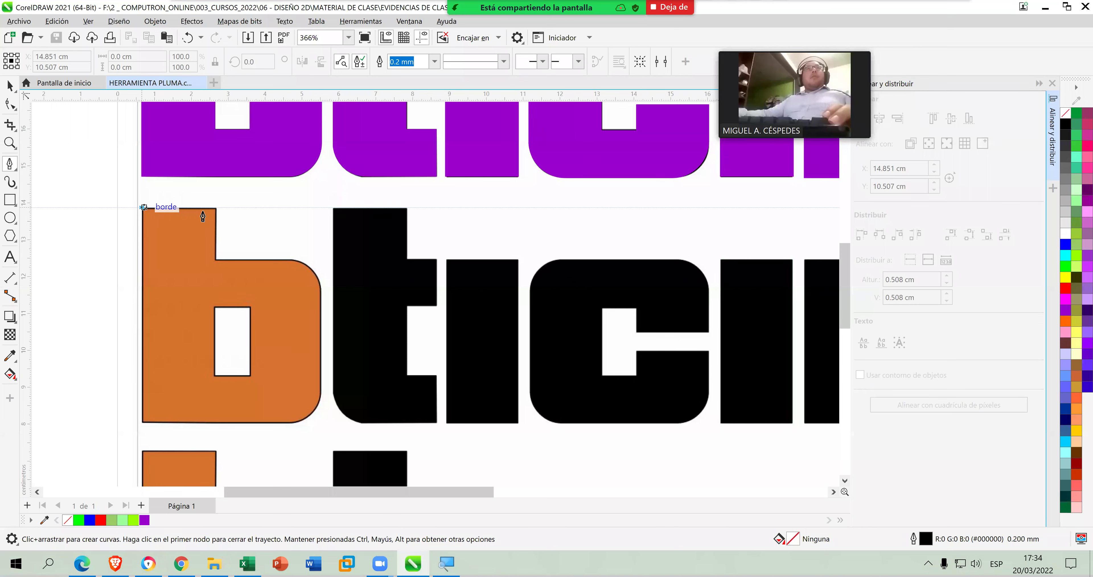
{"action": "left_click", "coordinate": [217, 208]}
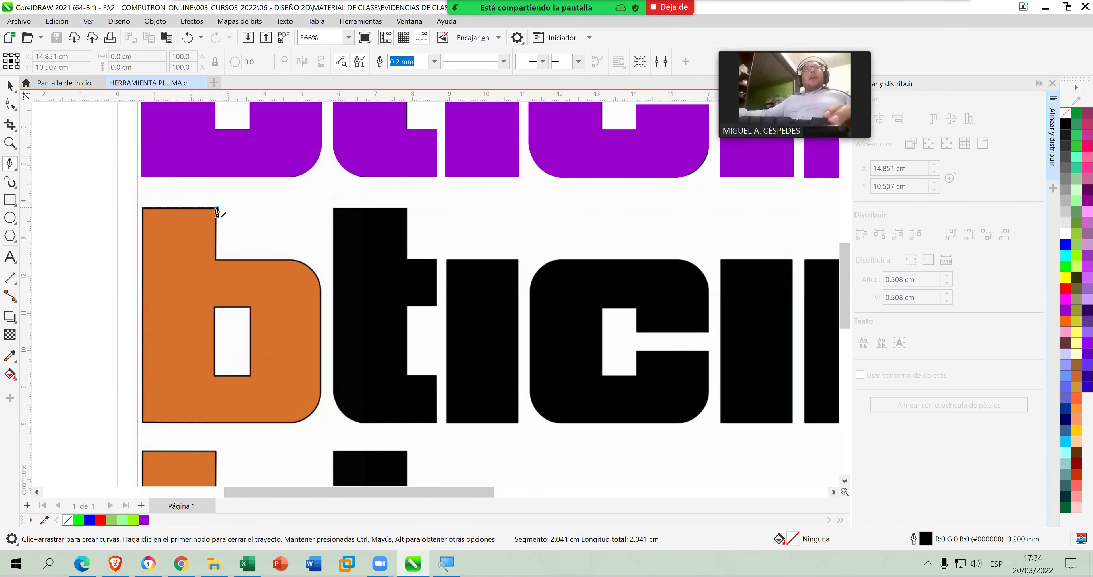
{"action": "left_click", "coordinate": [216, 260]}
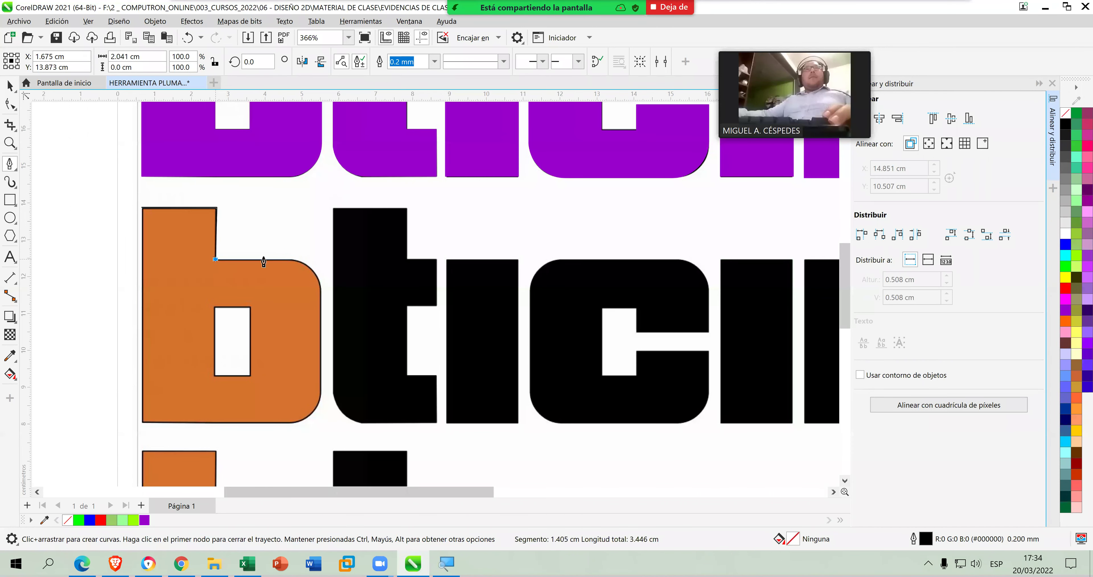
{"action": "left_click", "coordinate": [291, 259]}
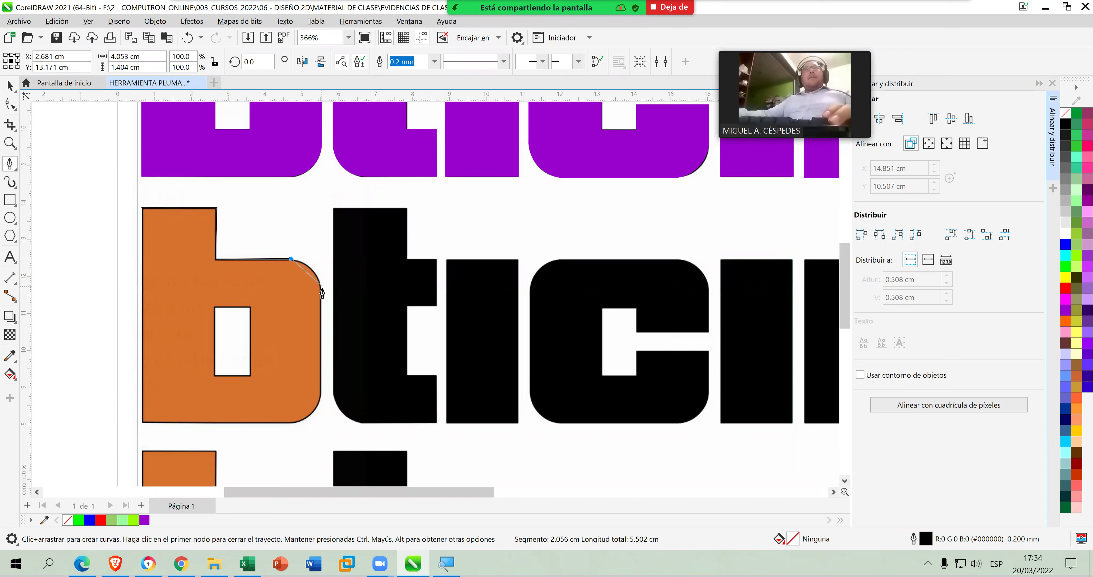
Continue the outline with the upper-right rounded corner of the middle b and the straight side below it.
{"action": "left_click_drag", "start_coordinate": [321, 289], "coordinate": [325, 316]}
{"action": "left_click", "coordinate": [320, 394]}
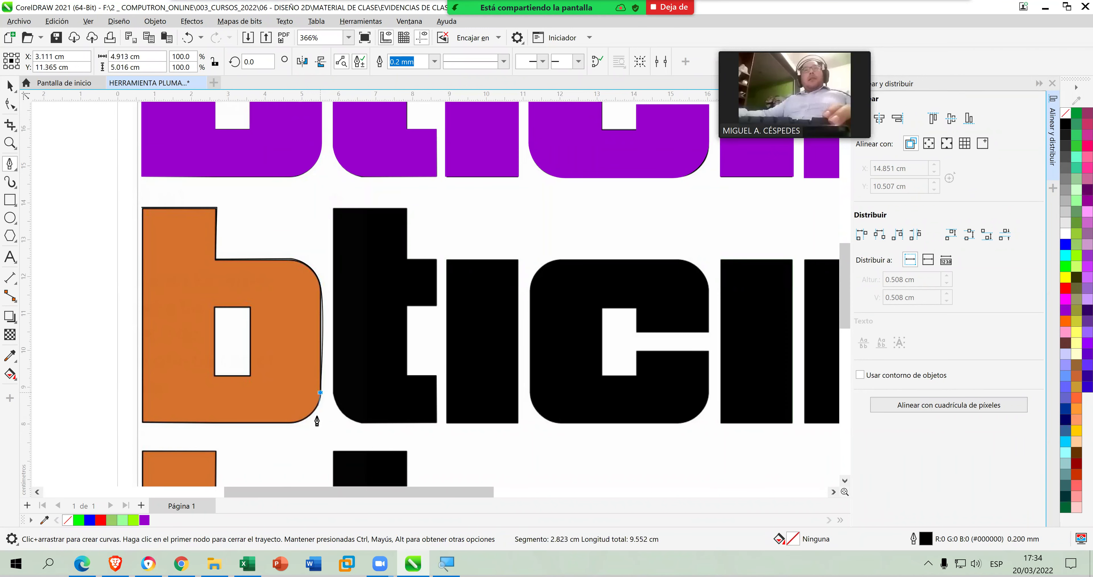
{"action": "left_click_drag", "start_coordinate": [321, 288], "coordinate": [326, 316]}
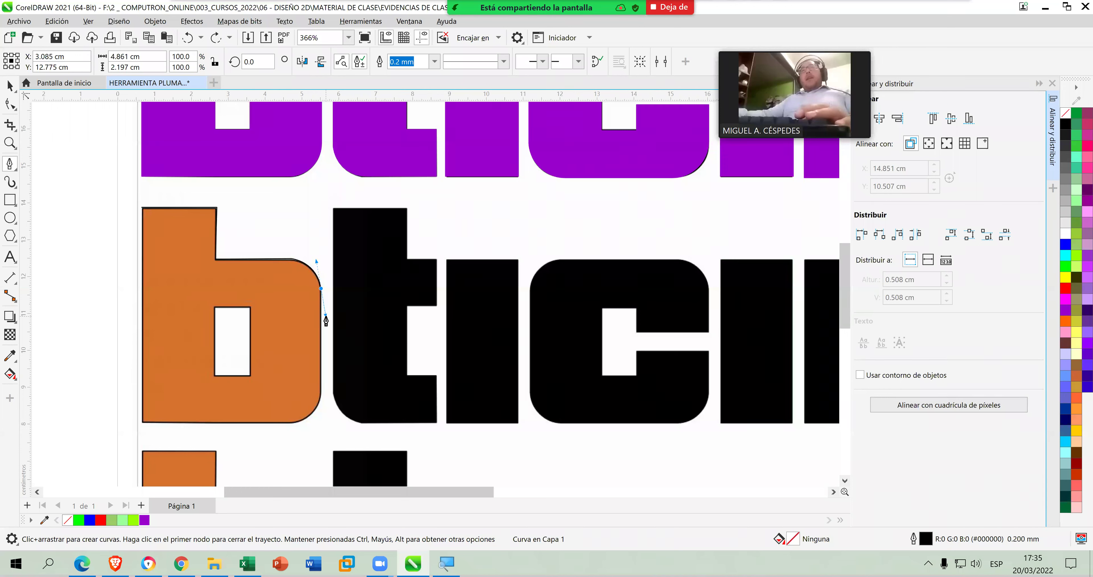
{"action": "left_click", "coordinate": [321, 392]}
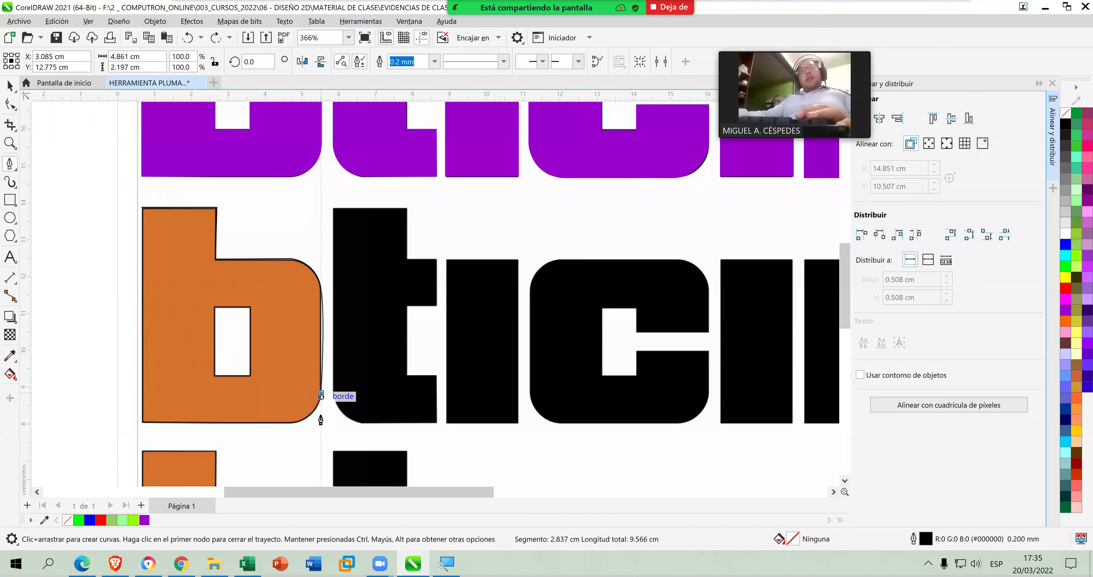
Trace the lower rounded corner, bottom edge and left edge of the middle b, closing the outline at its starting node.
{"action": "left_click_drag", "start_coordinate": [288, 422], "coordinate": [273, 422]}
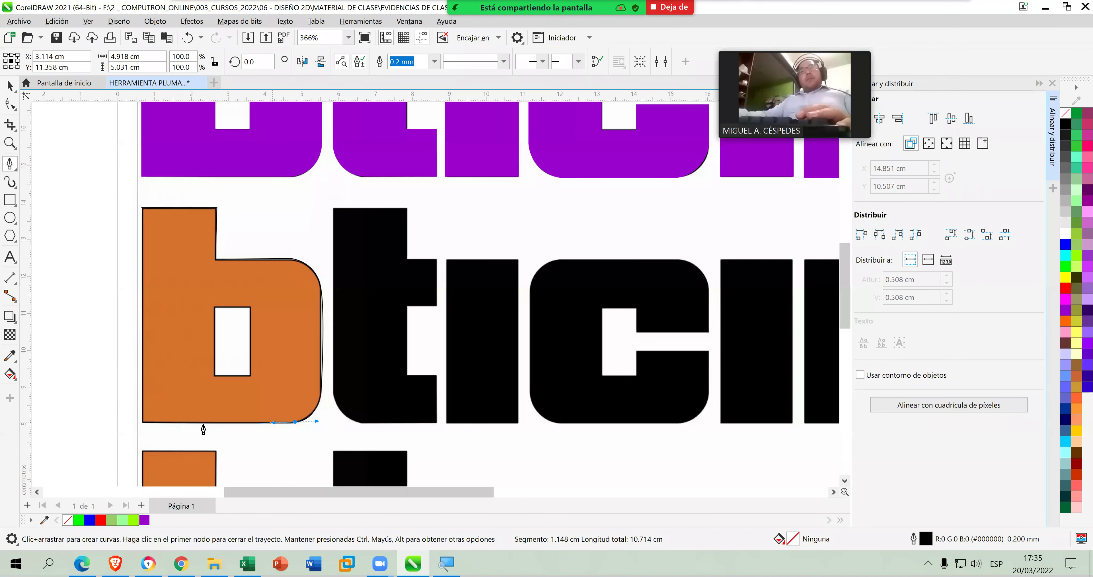
{"action": "left_click", "coordinate": [144, 424]}
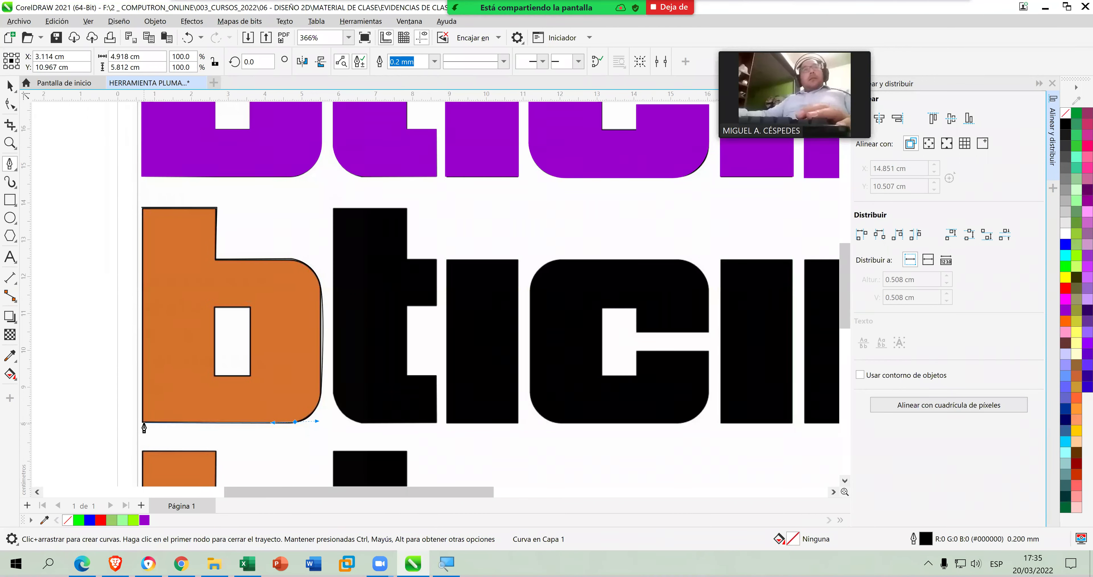
{"action": "left_click", "coordinate": [143, 422]}
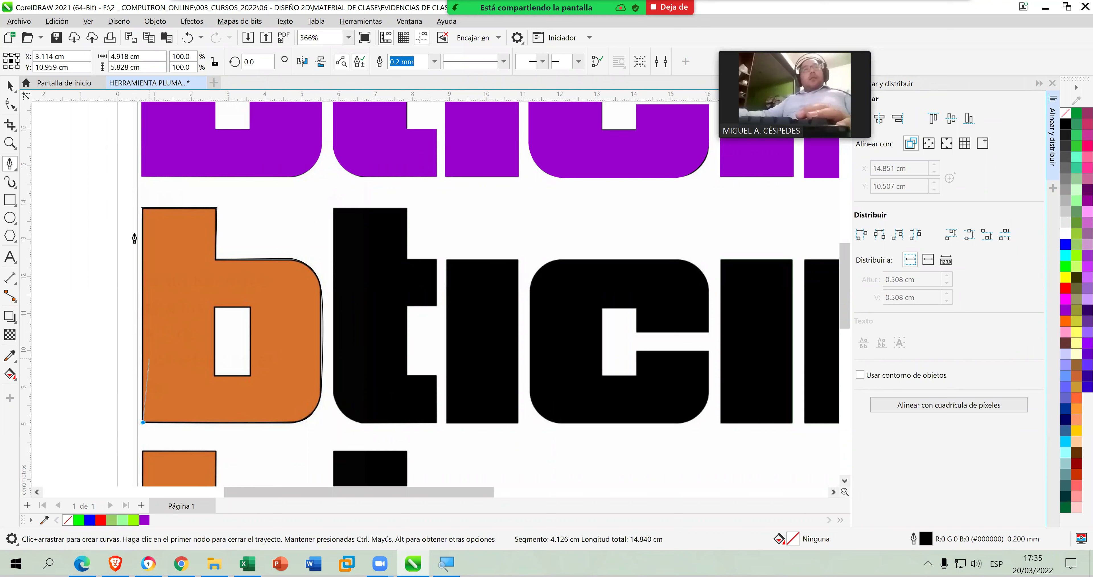
{"action": "left_click", "coordinate": [143, 210]}
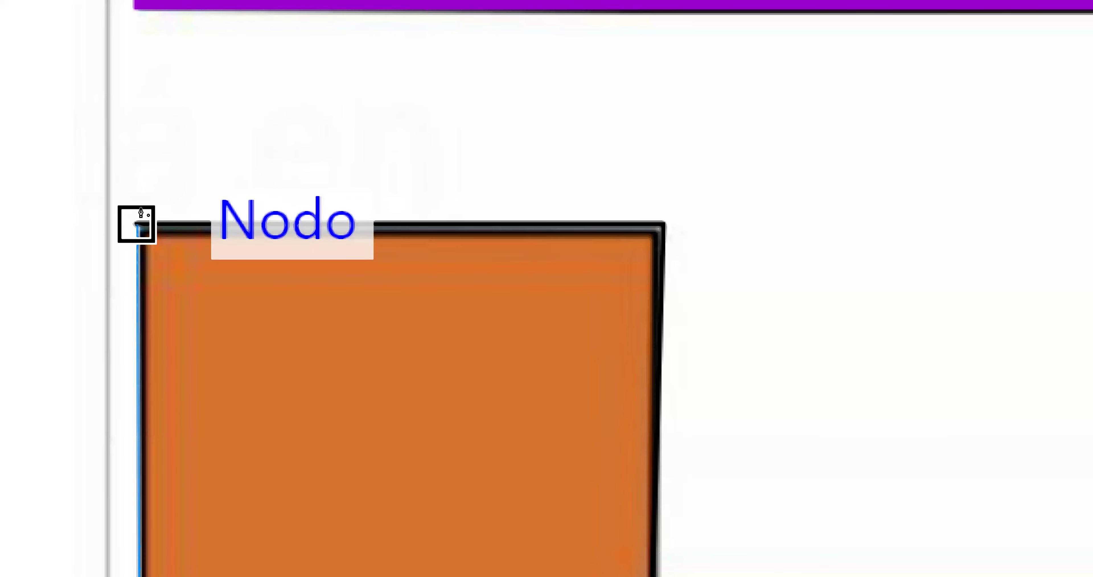
{"action": "left_click", "coordinate": [141, 213]}
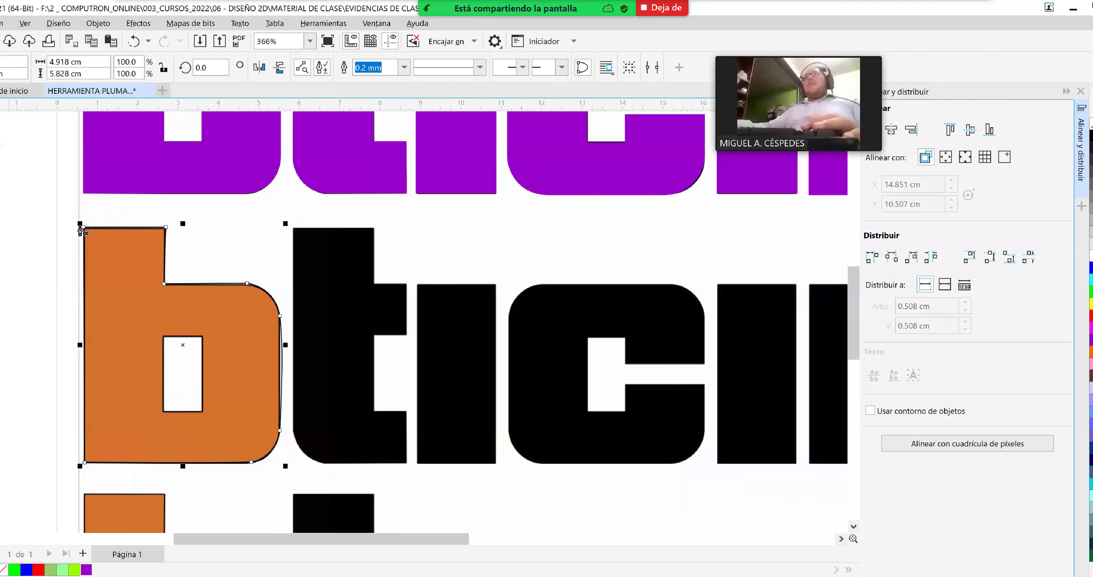
Reshape the upper-right rounded corner of the traced middle b, moving its node and curve handles to match the letter's edge.
{"action": "left_click", "coordinate": [9, 103]}
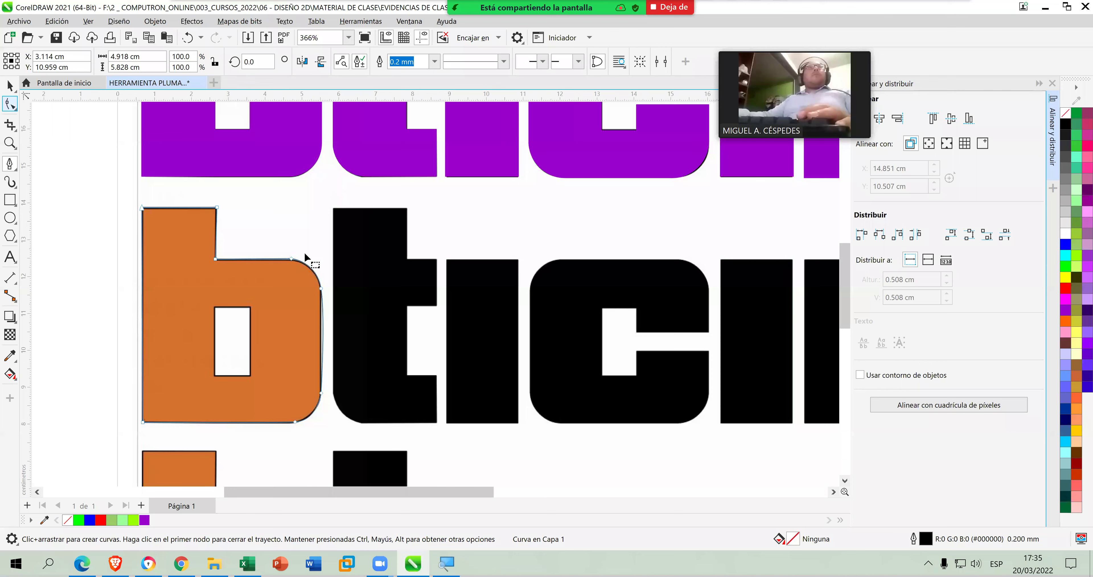
{"action": "scroll", "coordinate": [317, 302], "scroll_direction": "up", "scroll_amount": 2}
{"action": "key", "text": "super"}
{"action": "key", "text": "super"}
{"action": "left_click", "coordinate": [330, 285]}
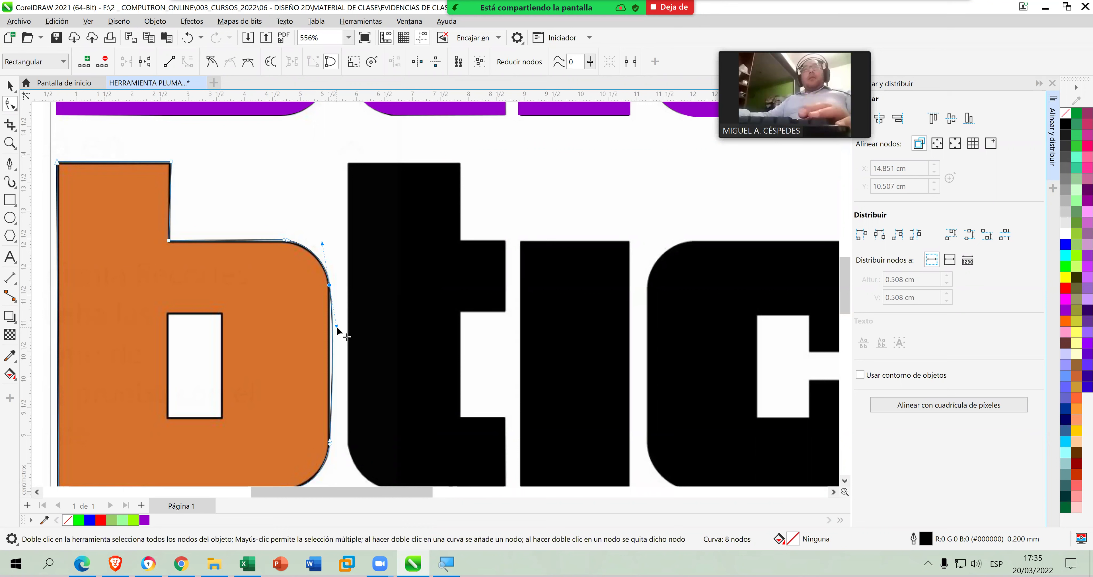
{"action": "left_click_drag", "start_coordinate": [334, 324], "coordinate": [336, 323]}
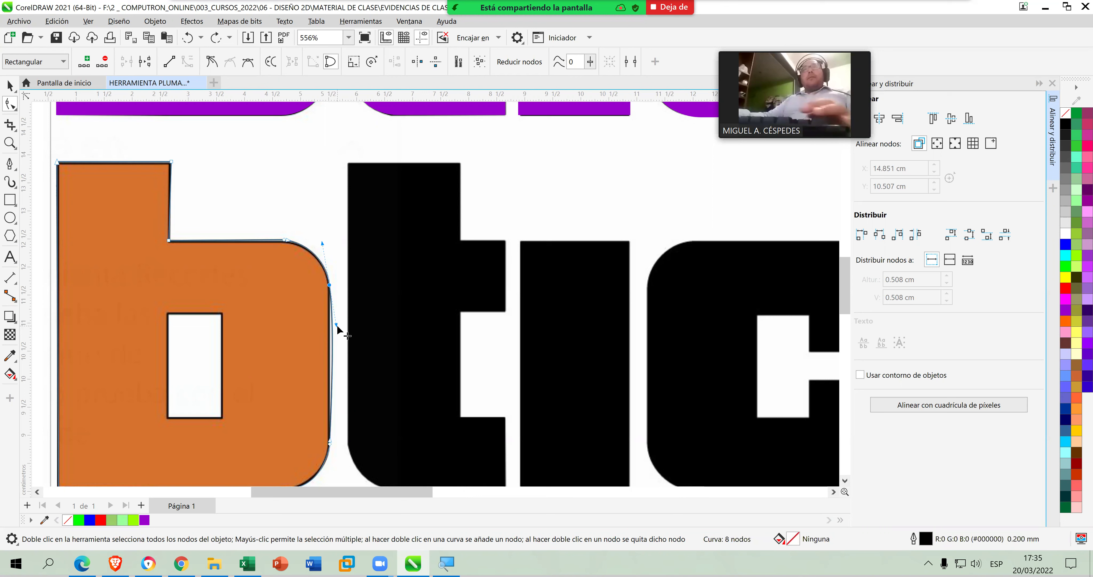
{"action": "left_click_drag", "start_coordinate": [336, 324], "coordinate": [330, 326]}
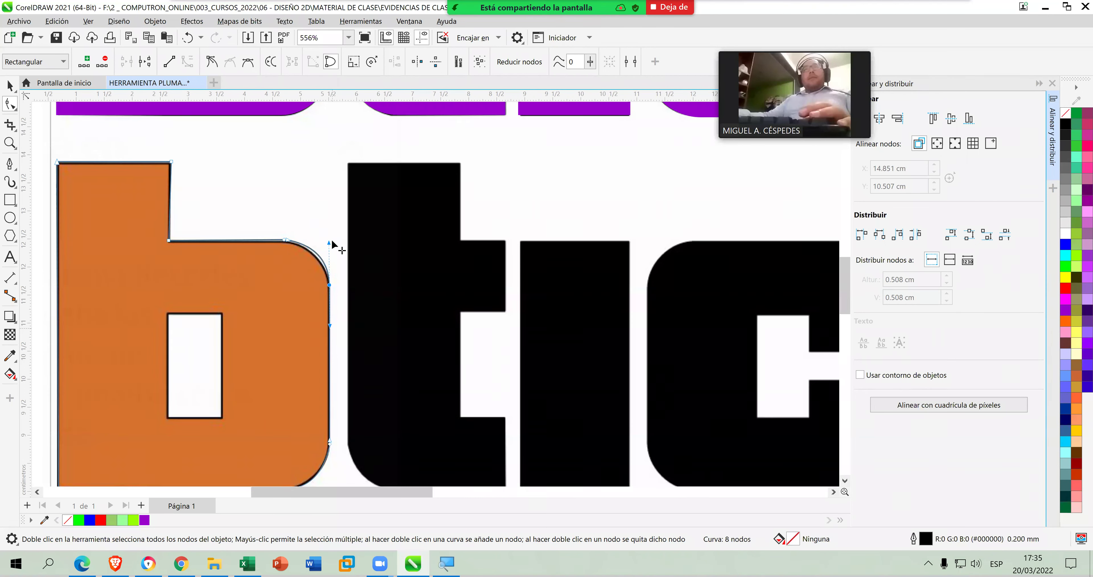
{"action": "left_click_drag", "start_coordinate": [328, 249], "coordinate": [327, 238]}
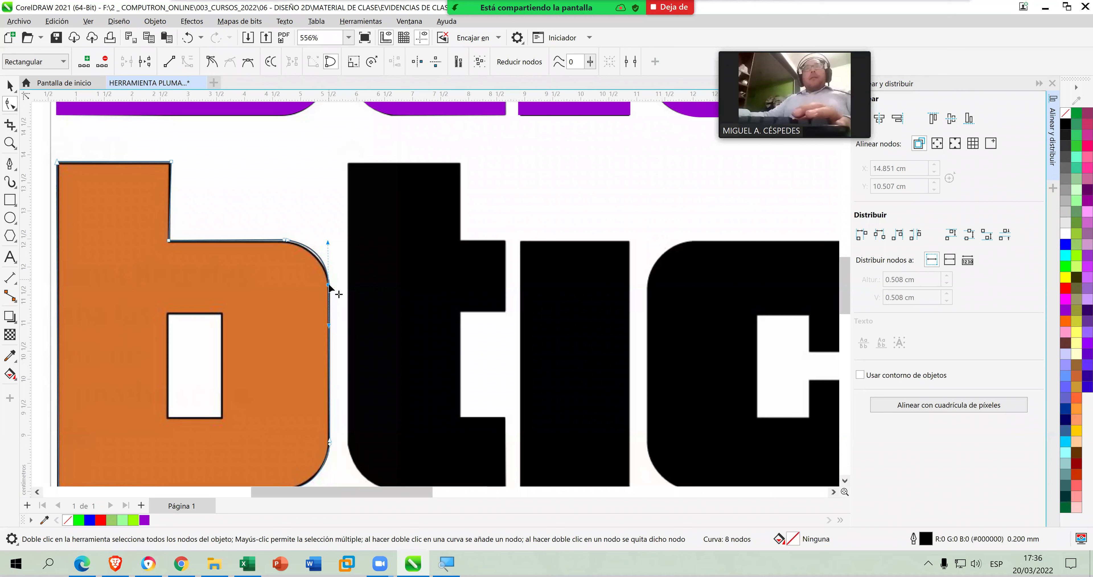
{"action": "left_click_drag", "start_coordinate": [329, 286], "coordinate": [332, 291]}
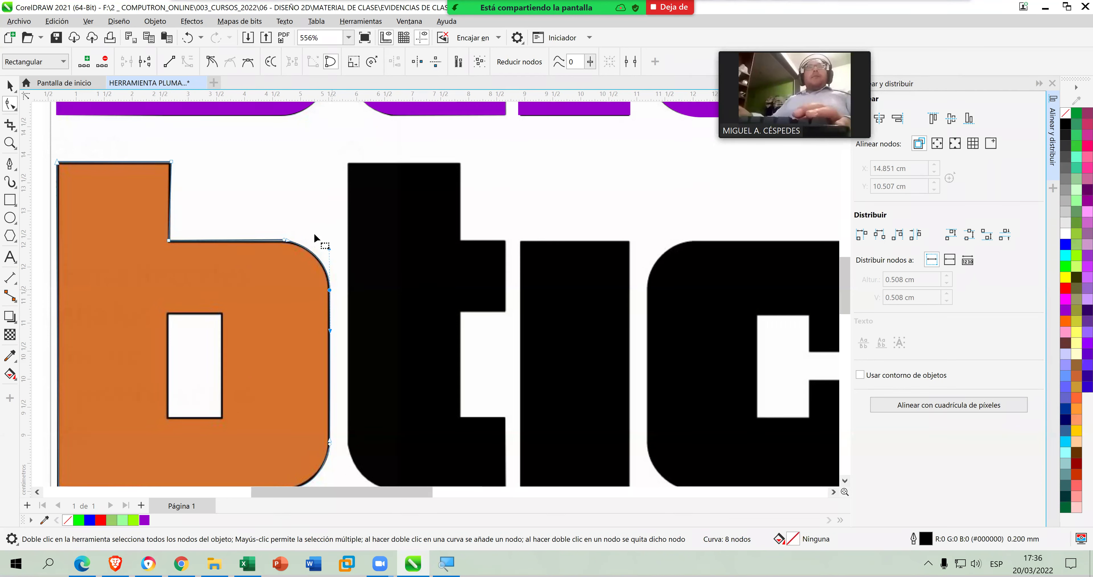
{"action": "left_click", "coordinate": [260, 214]}
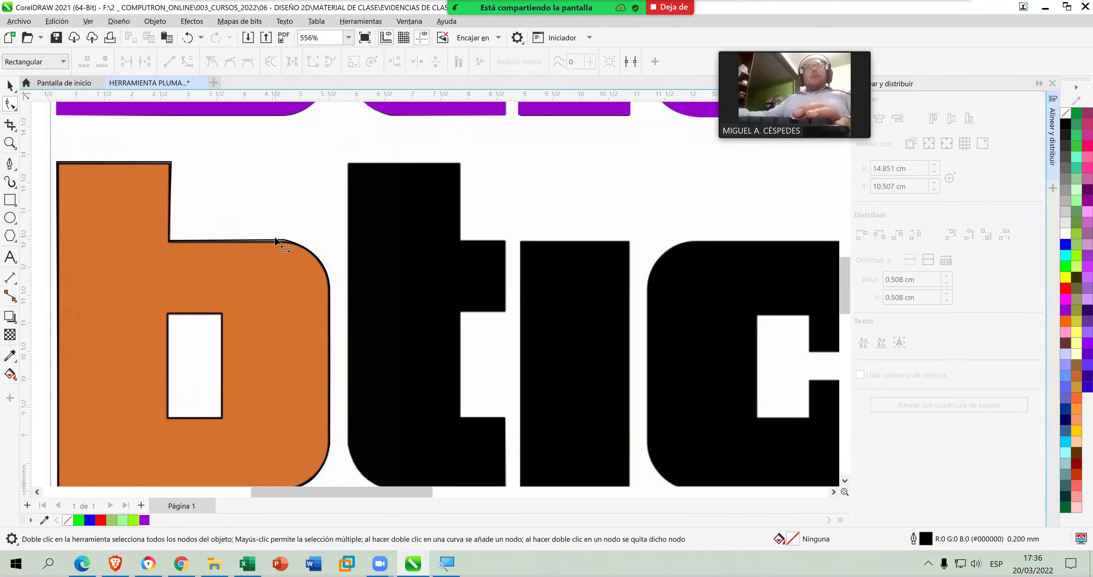
{"action": "left_click", "coordinate": [282, 240]}
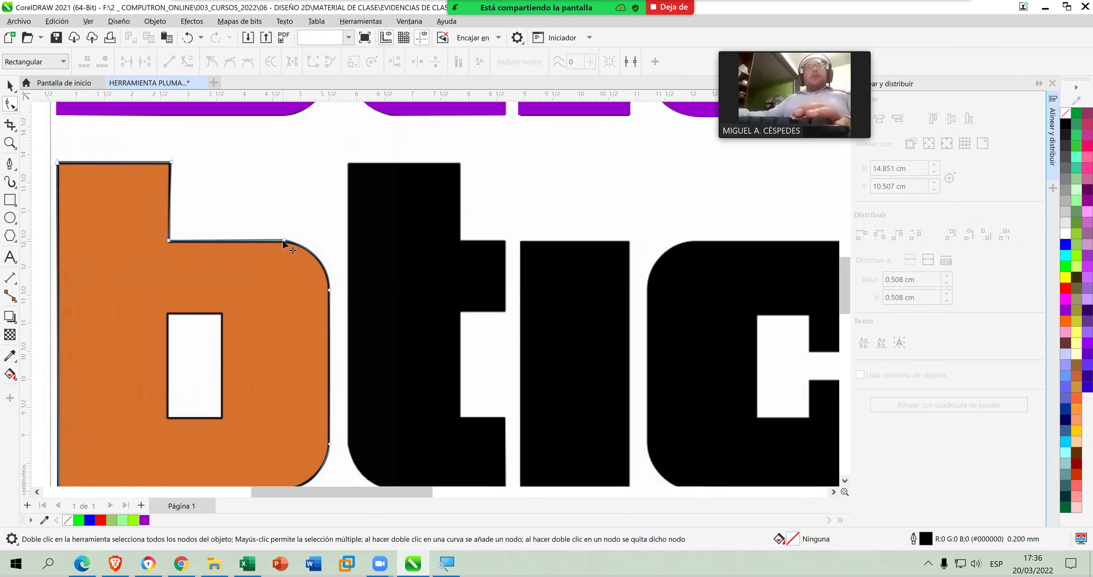
{"action": "left_click", "coordinate": [284, 241]}
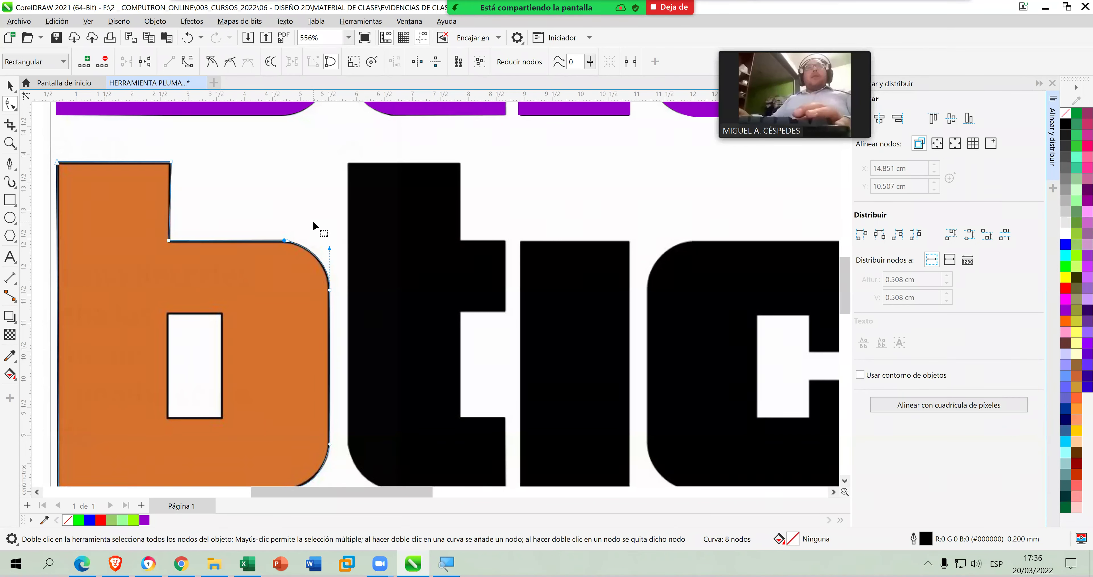
{"action": "left_click", "coordinate": [232, 176]}
Fill the traced middle b with magenta (#FF00FF).
{"action": "scroll", "coordinate": [247, 184], "scroll_direction": "down", "scroll_amount": 1}
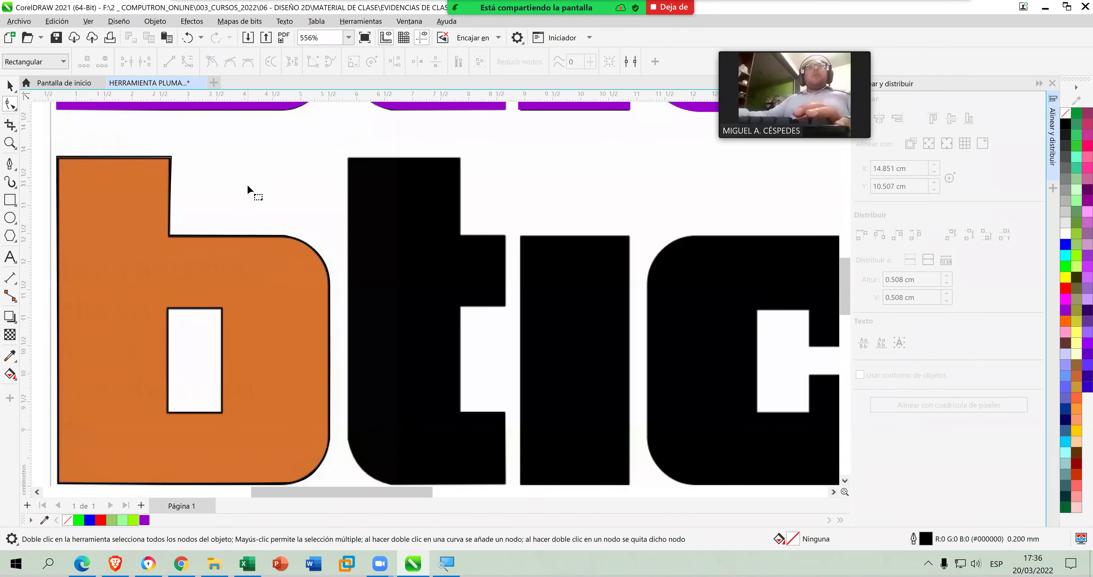
{"action": "scroll", "coordinate": [247, 184], "scroll_direction": "down", "scroll_amount": 1}
{"action": "left_click", "coordinate": [10, 85]}
{"action": "scroll", "coordinate": [208, 183], "scroll_direction": "down", "scroll_amount": 1}
{"action": "scroll", "coordinate": [208, 184], "scroll_direction": "down", "scroll_amount": 2}
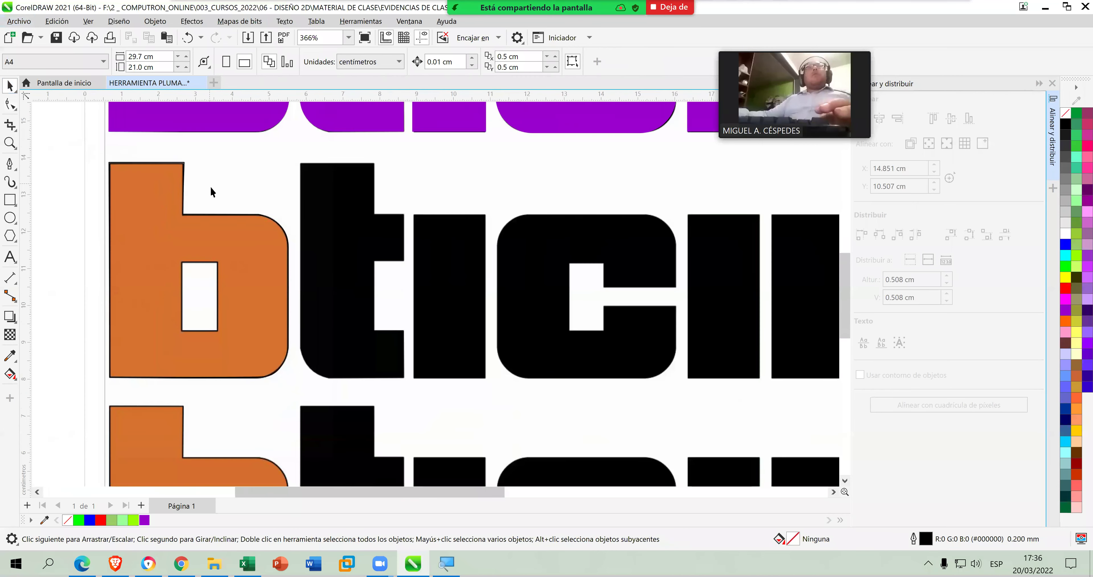
{"action": "left_click", "coordinate": [216, 215]}
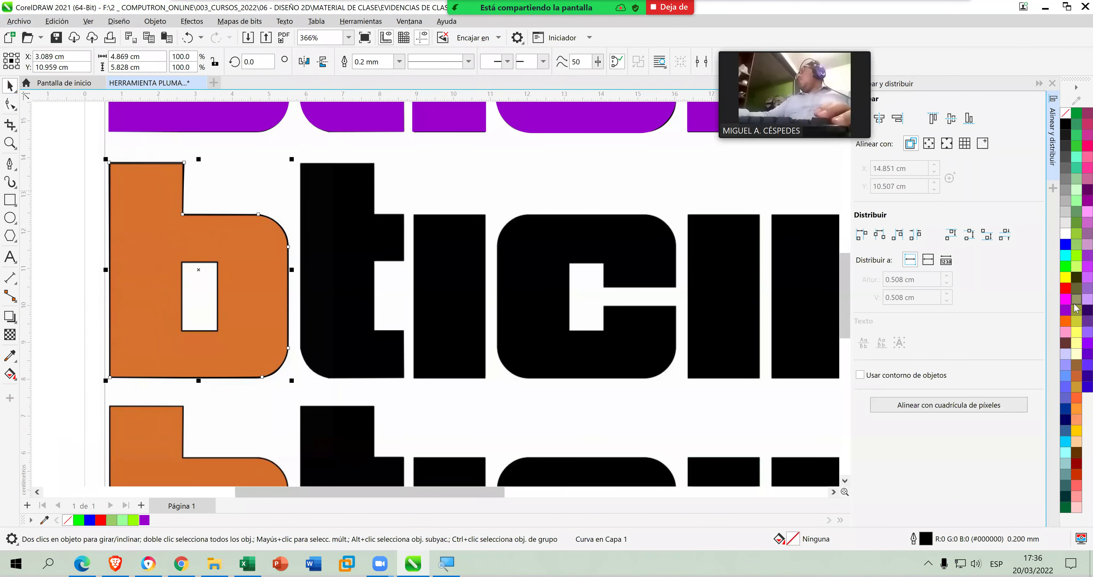
{"action": "left_click", "coordinate": [1066, 299]}
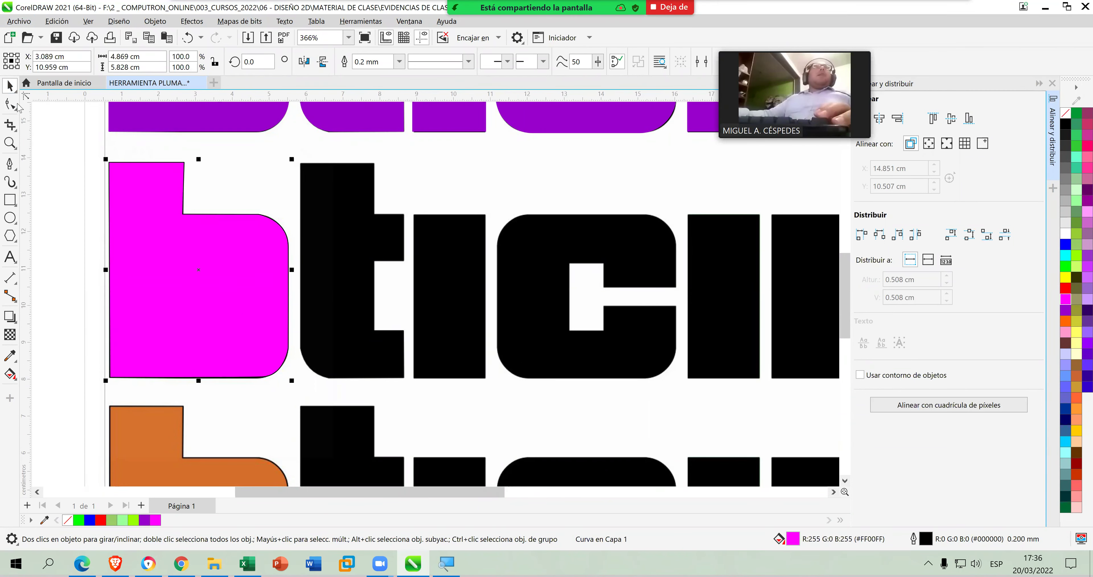
Nudge the stem's upper-right corner node and the bottom curve node of the traced middle b onto the letter's edges.
{"action": "key", "text": "F10"}
{"action": "left_click", "coordinate": [184, 163]}
{"action": "key", "text": "Left"}
{"action": "key", "text": "Left"}
{"action": "key", "text": "Left"}
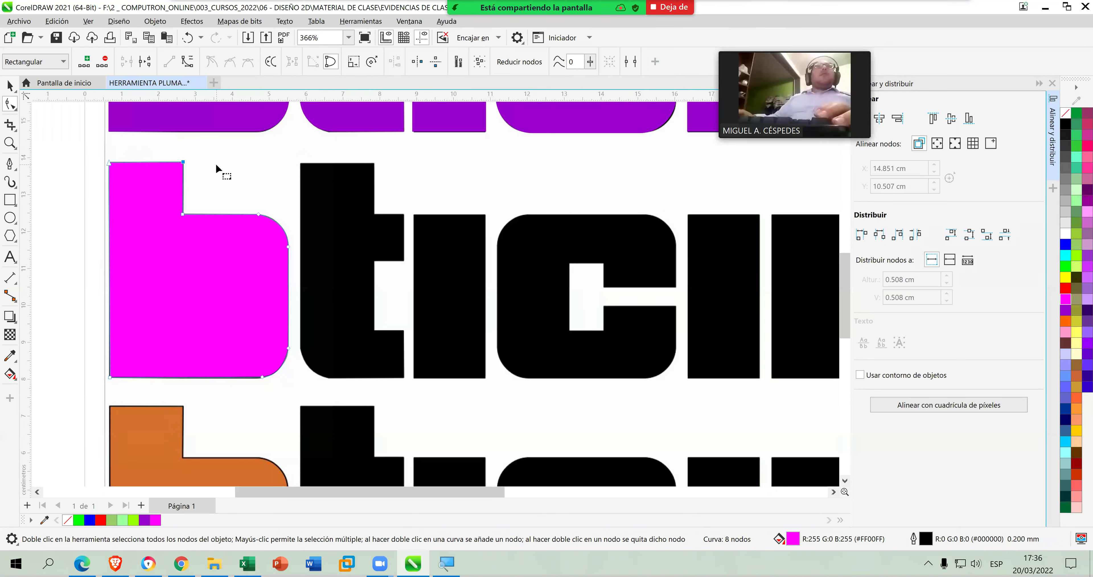
{"action": "left_click", "coordinate": [260, 376]}
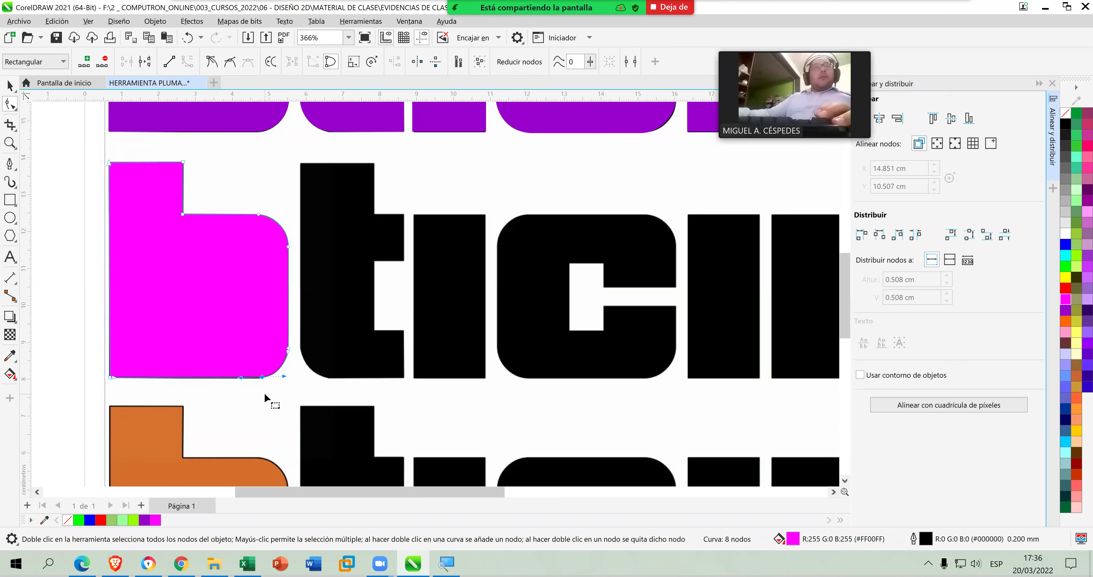
{"action": "key", "text": "Left"}
{"action": "key", "text": "Left"}
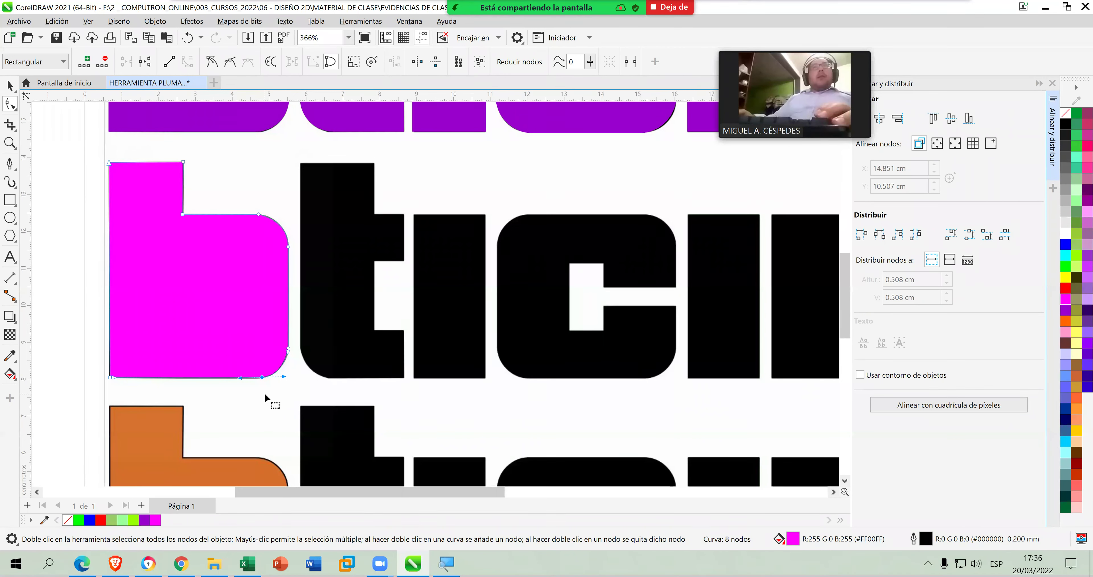
Remove the magenta fill from the middle b and draw a rectangle about 0.99 by 1.84 cm over its inner hole.
{"action": "left_click", "coordinate": [12, 87]}
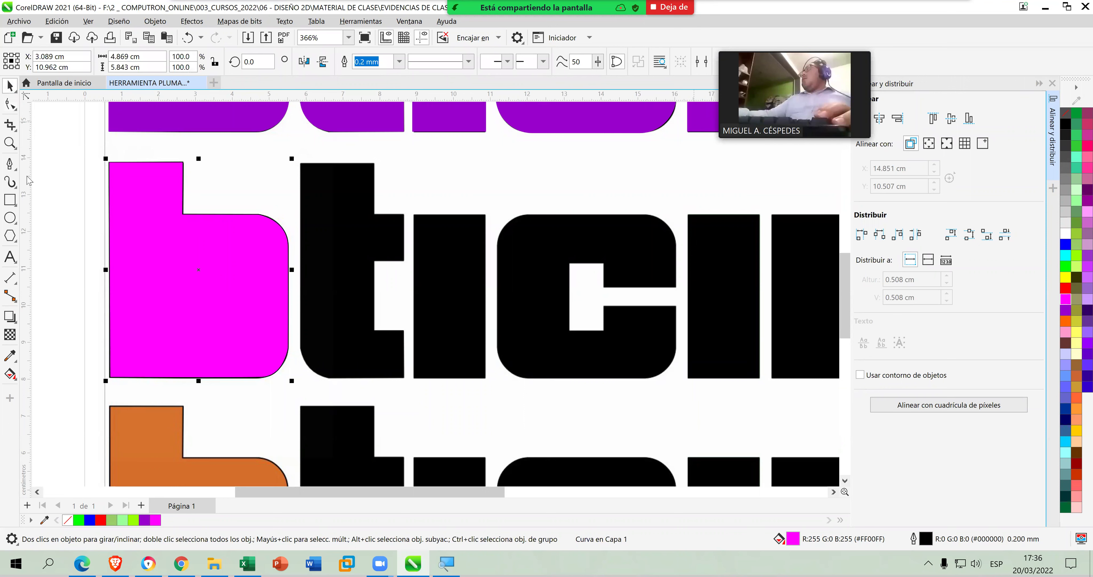
{"action": "key", "text": "ctrl+z"}
{"action": "left_click", "coordinate": [12, 198]}
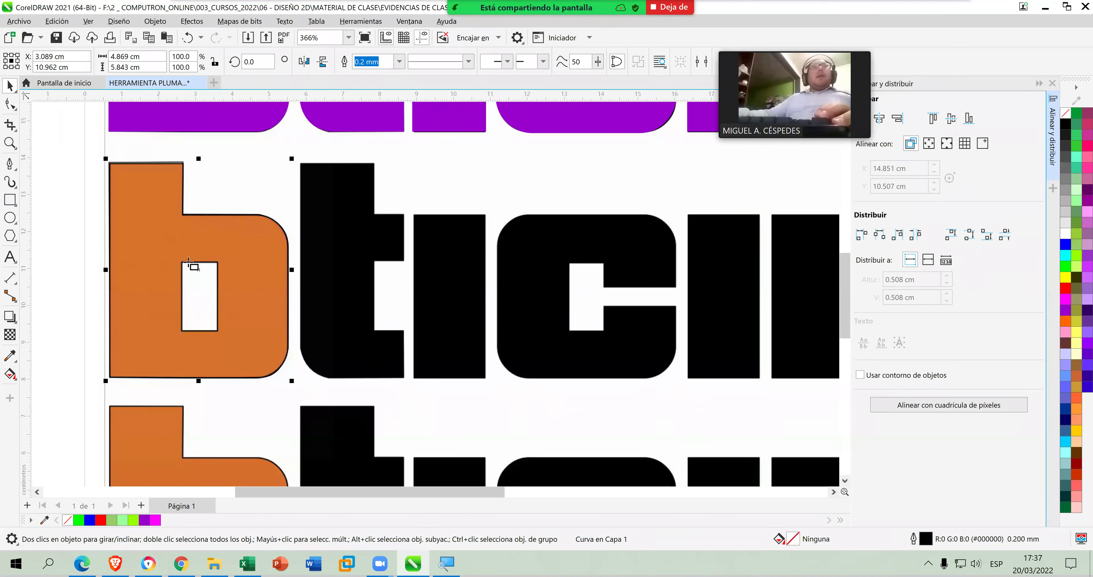
{"action": "left_click_drag", "start_coordinate": [182, 262], "coordinate": [217, 329]}
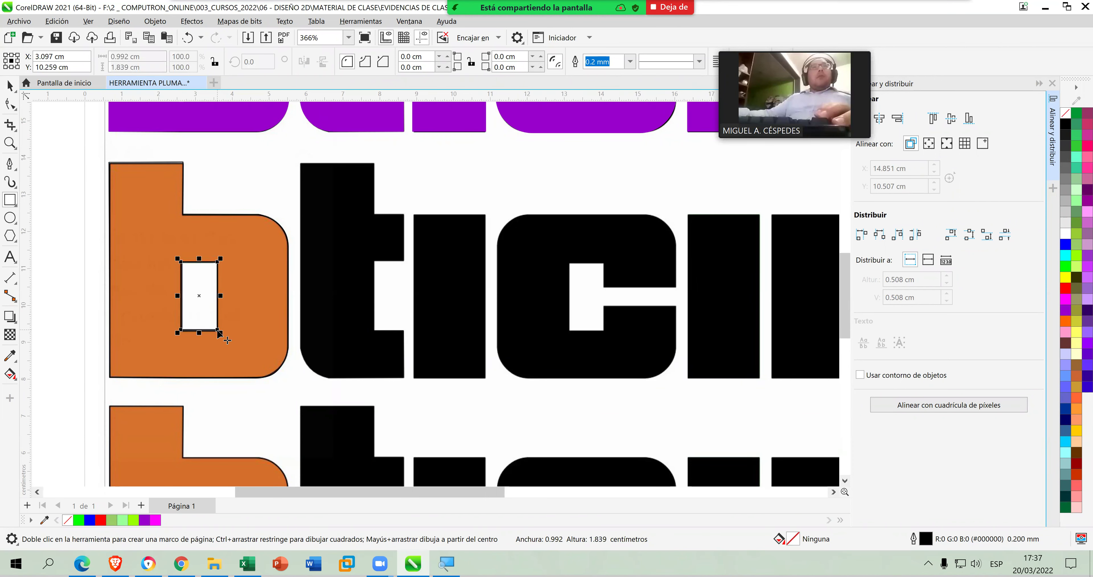
Fill the inner rectangle with green and select it together with the traced middle b.
{"action": "key", "text": "F10"}
{"action": "left_click", "coordinate": [1077, 167]}
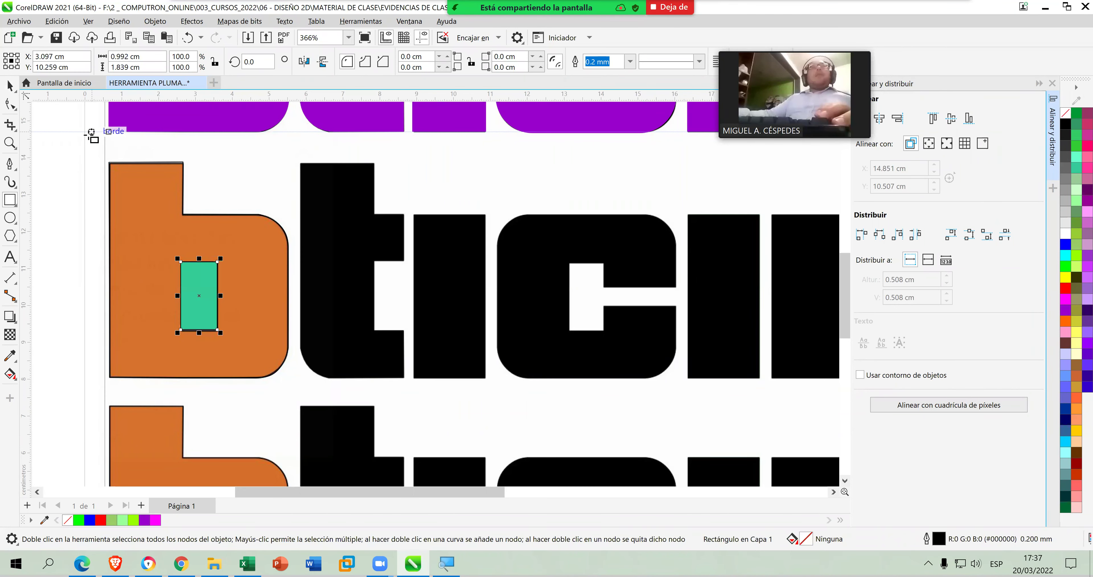
{"action": "key", "text": "space"}
{"action": "left_click_drag", "start_coordinate": [88, 144], "coordinate": [293, 386]}
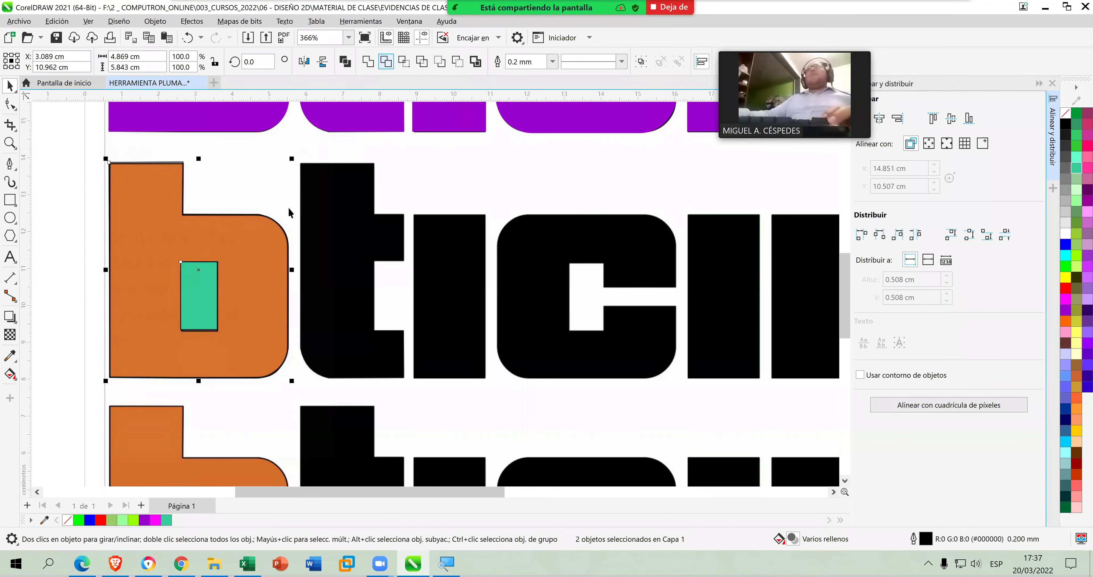
Delete the green rectangle inside the middle b's hole and fill the traced b with orange (#FF6600).
{"action": "left_click", "coordinate": [212, 276]}
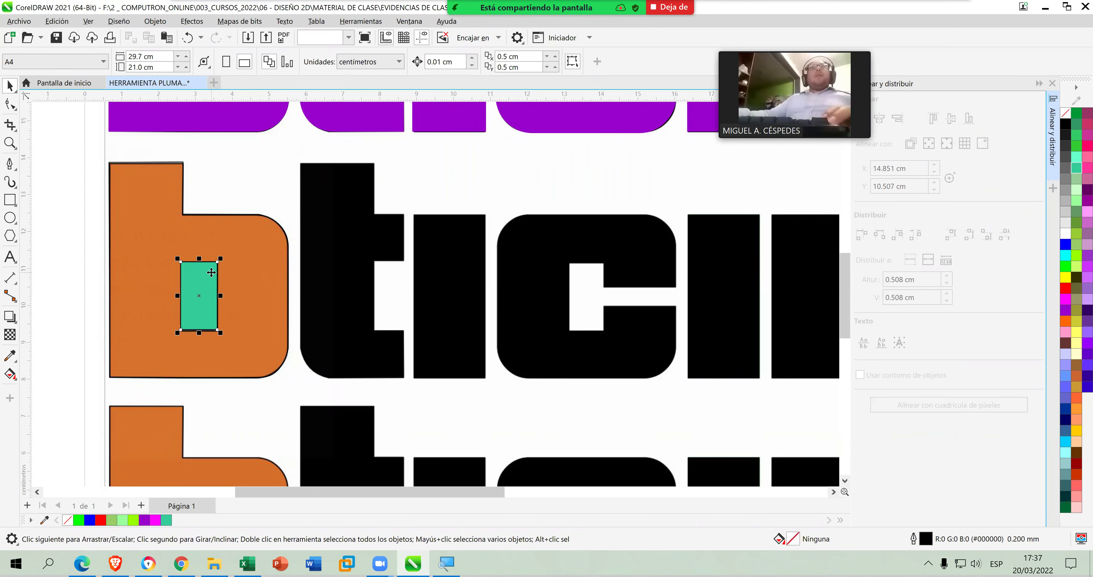
{"action": "key", "text": "Delete"}
{"action": "left_click", "coordinate": [257, 245]}
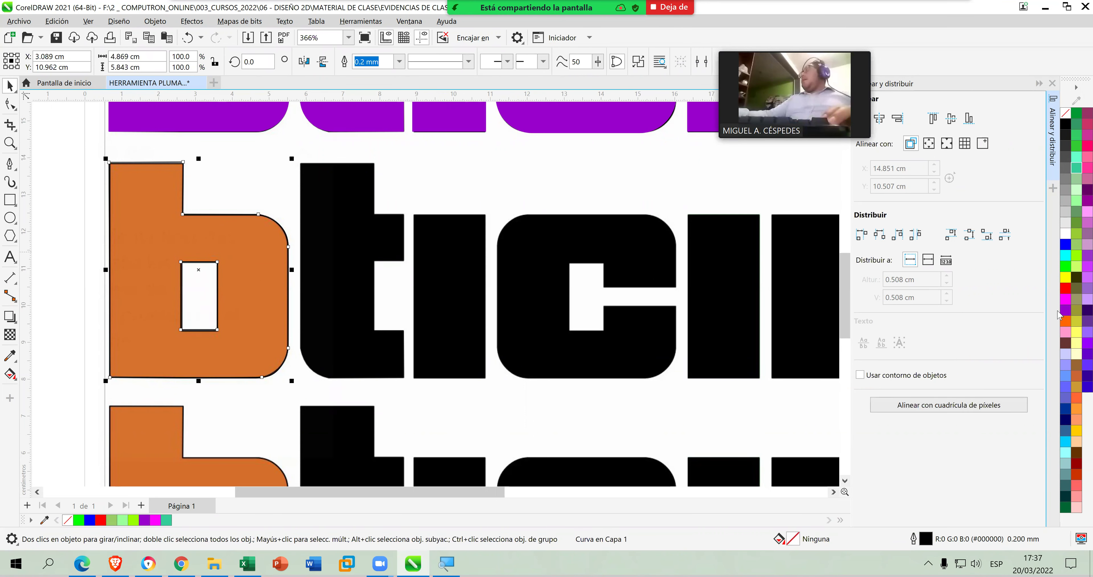
{"action": "left_click", "coordinate": [1065, 321]}
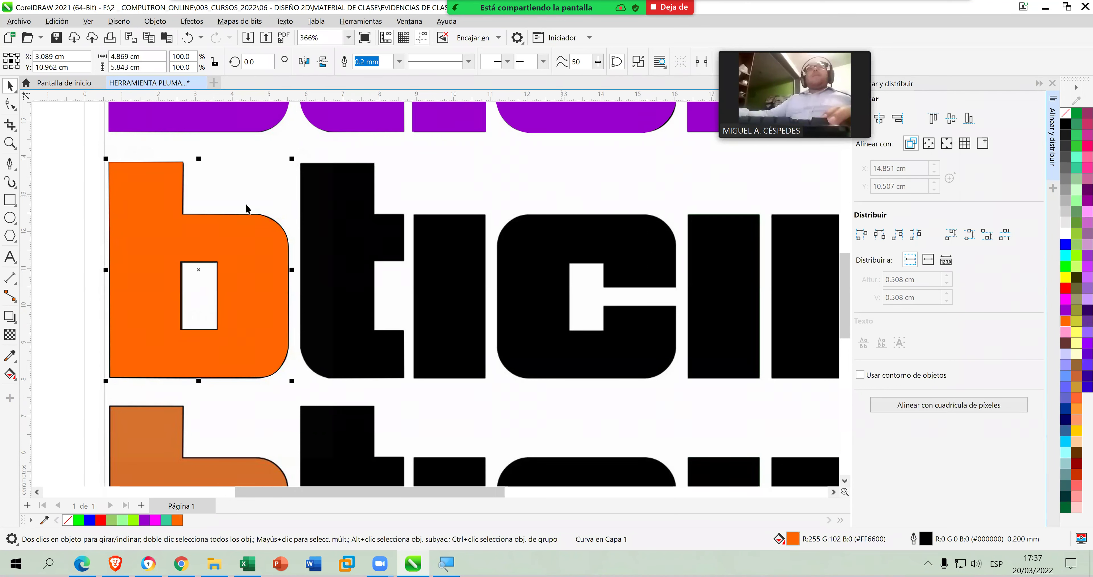
{"action": "left_click", "coordinate": [186, 162]}
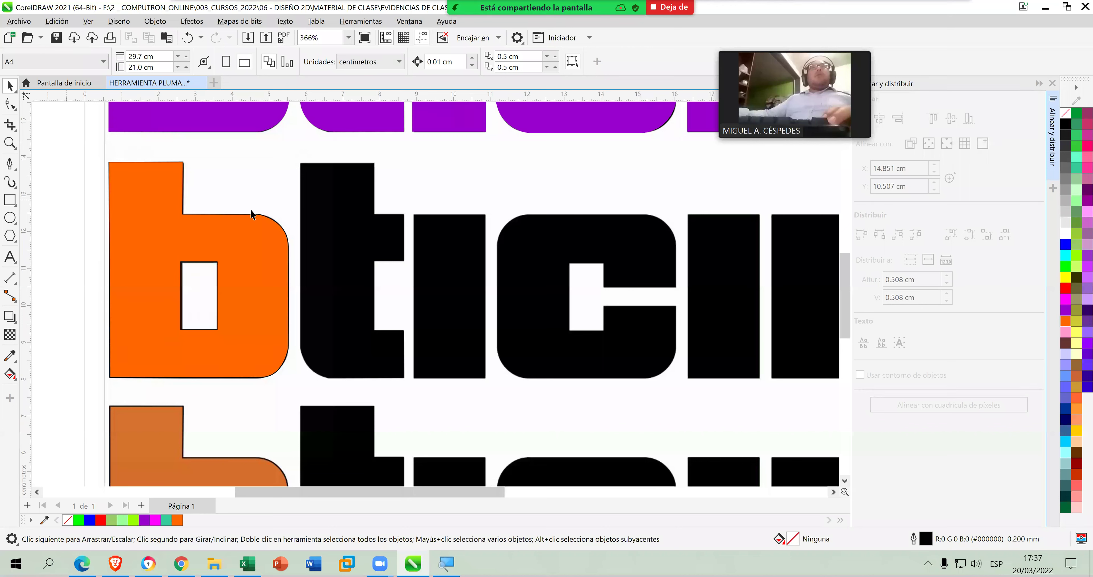
Nudge the two left corner nodes of the middle b's inner hole rightward onto the letter's inner edge.
{"action": "left_click", "coordinate": [10, 104]}
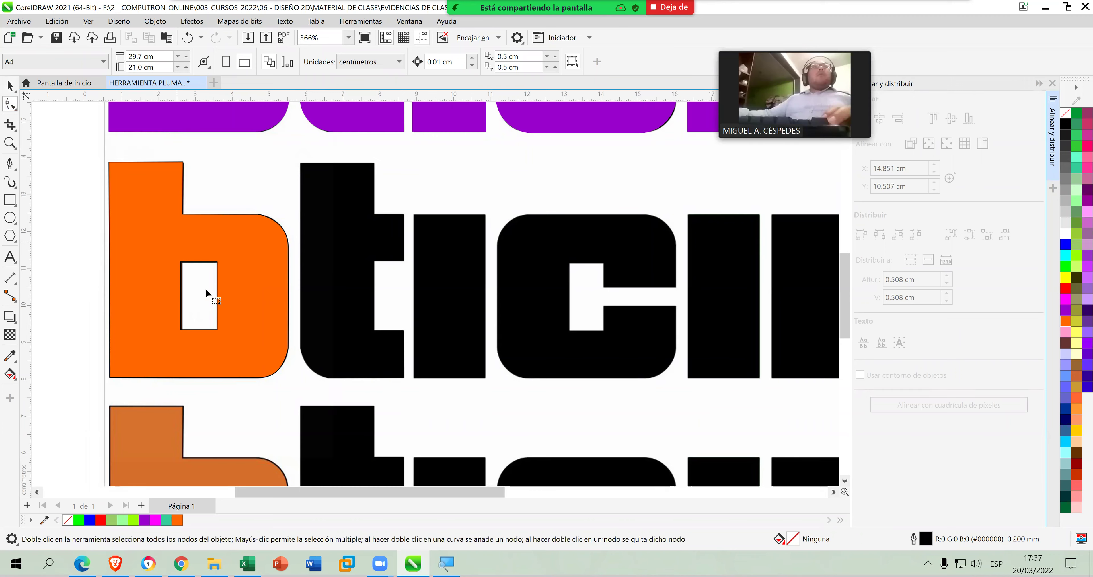
{"action": "scroll", "coordinate": [206, 288], "scroll_direction": "up", "scroll_amount": 2}
{"action": "left_click", "coordinate": [179, 335]}
{"action": "left_click_drag", "start_coordinate": [137, 240], "coordinate": [196, 409]}
{"action": "key", "text": "Right"}
{"action": "key", "text": "Right"}
{"action": "key", "text": "Right"}
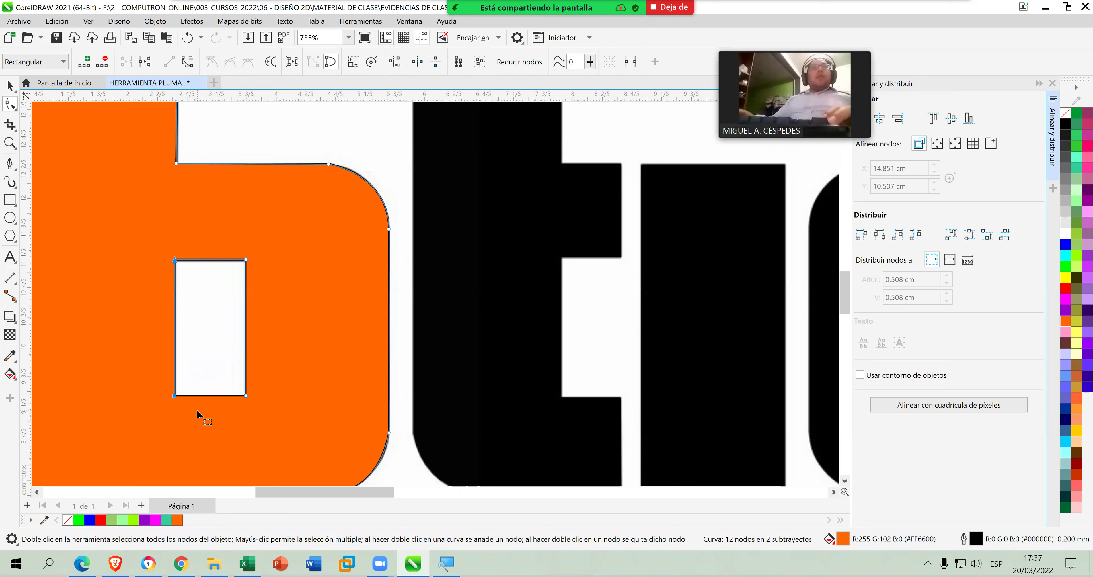
{"action": "key", "text": "Right"}
Nudge the hole's top nodes down, its right nodes leftward and its bottom nodes up to match the letter's inner edges.
{"action": "left_click_drag", "start_coordinate": [139, 235], "coordinate": [238, 262]}
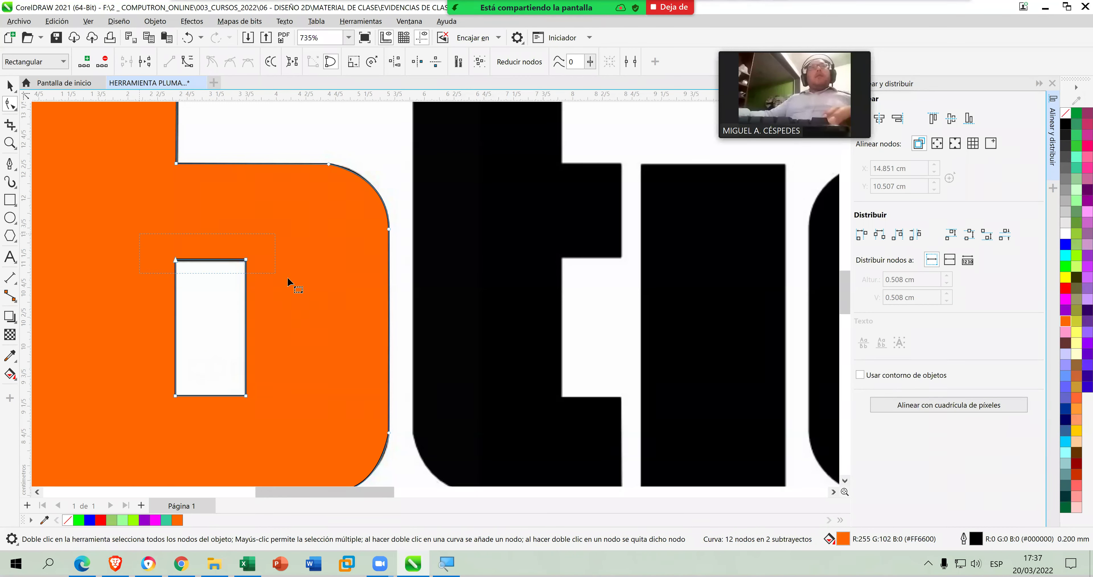
{"action": "key", "text": "Down"}
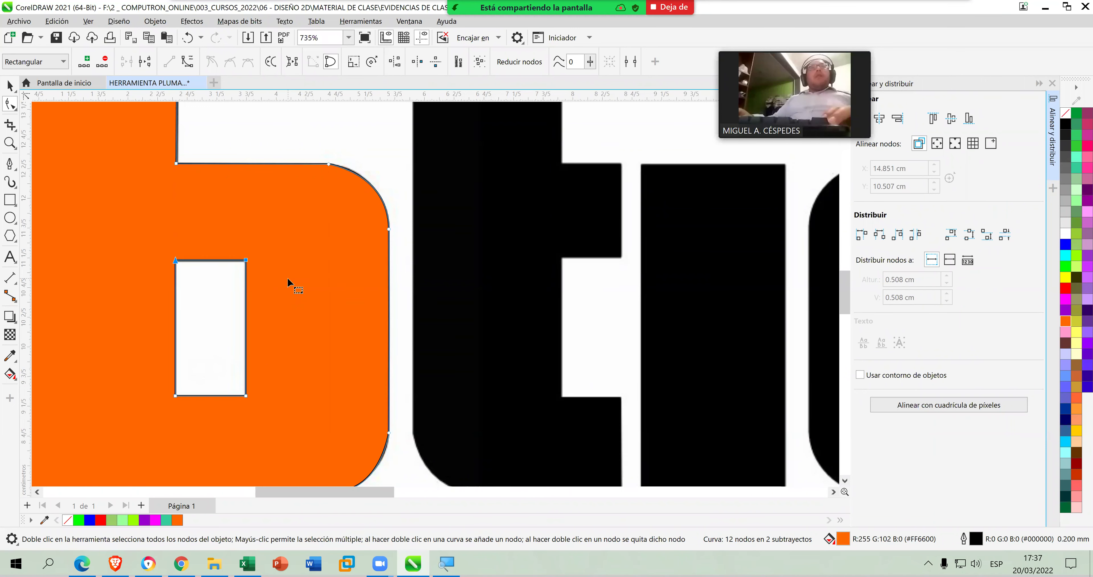
{"action": "key", "text": "Down"}
{"action": "left_click_drag", "start_coordinate": [270, 420], "coordinate": [240, 280]}
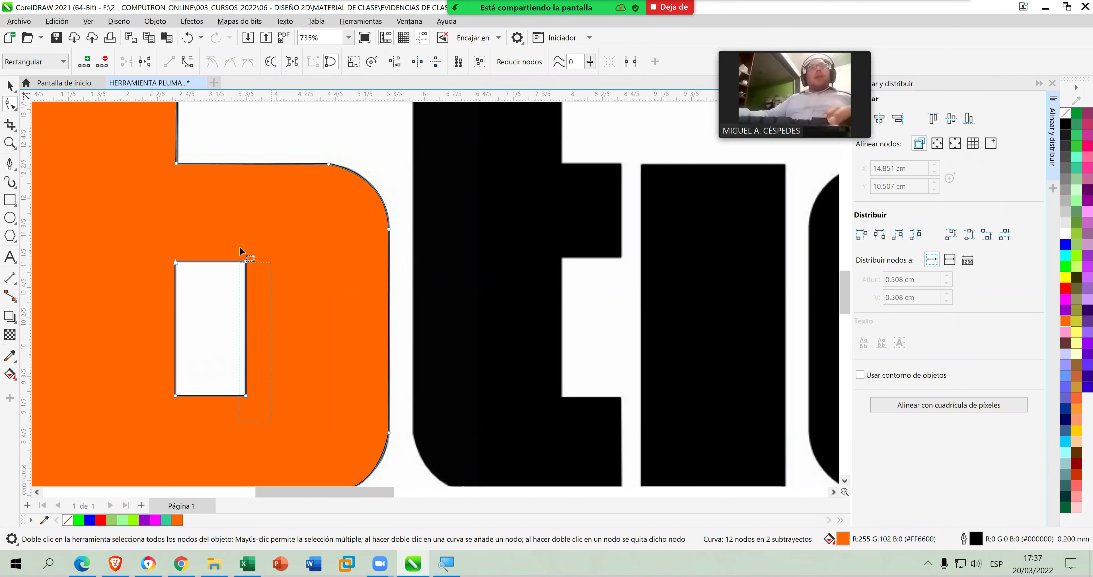
{"action": "key", "text": "Left"}
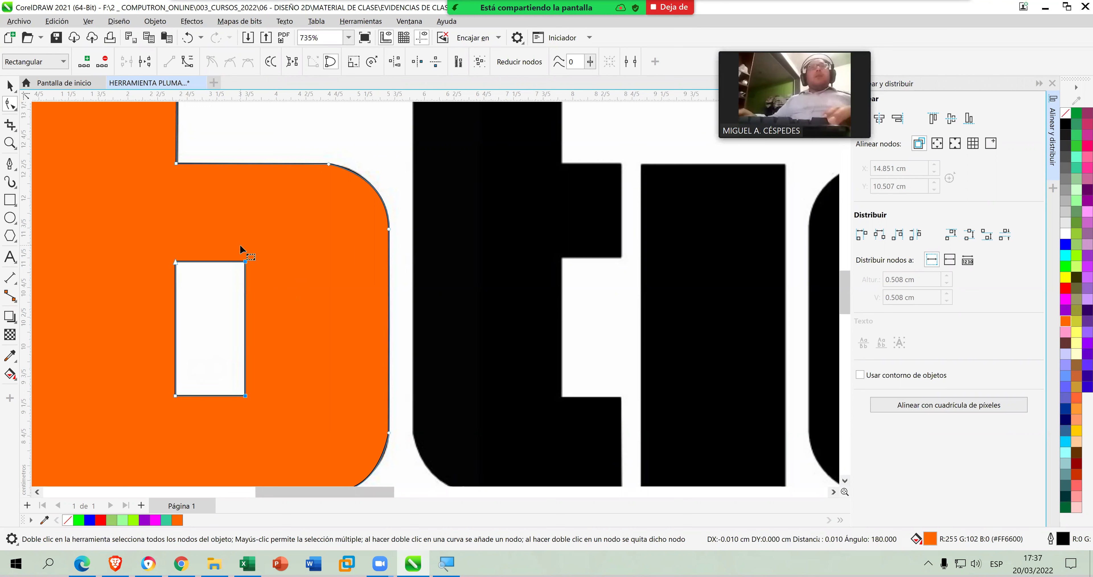
{"action": "left_click_drag", "start_coordinate": [268, 430], "coordinate": [164, 380]}
{"action": "key", "text": "Up"}
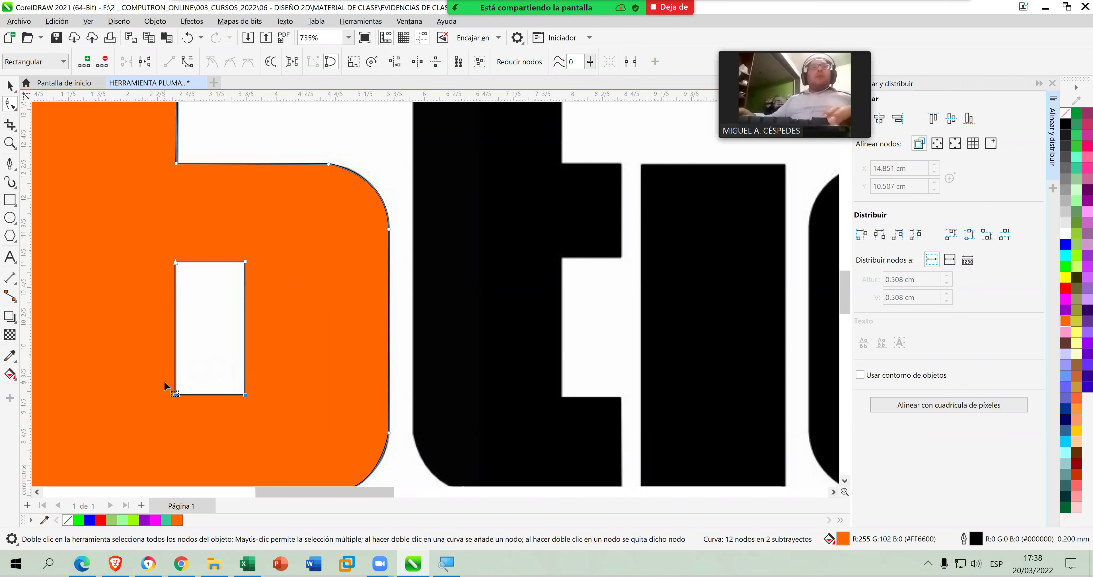
Adjust the node where the middle b's upper bowl curve begins and clear the selection.
{"action": "left_click", "coordinate": [330, 165]}
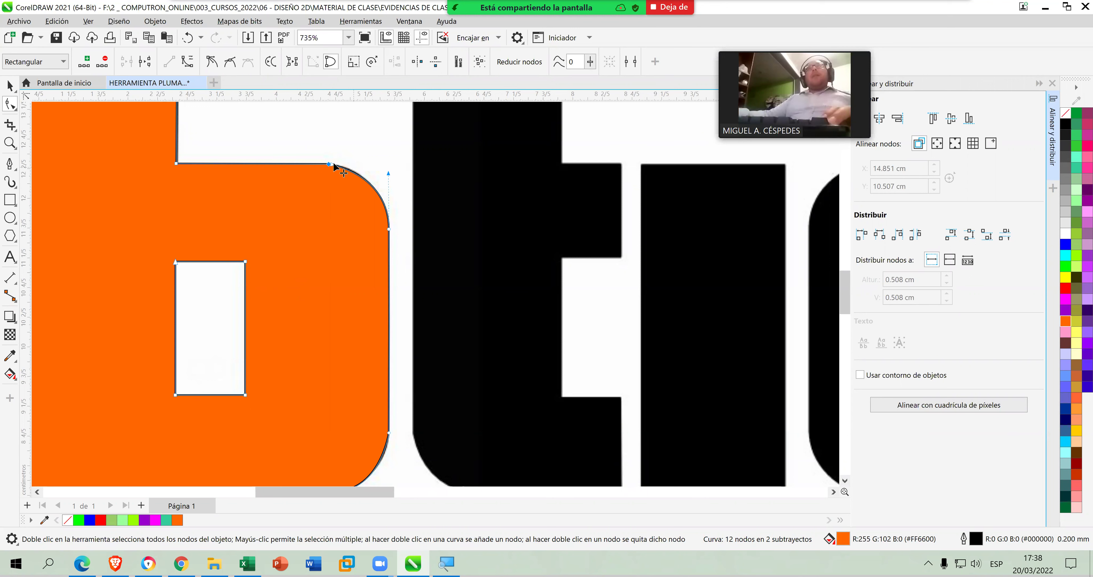
{"action": "left_click_drag", "start_coordinate": [336, 165], "coordinate": [339, 167]}
{"action": "scroll", "coordinate": [203, 168], "scroll_direction": "down", "scroll_amount": 2}
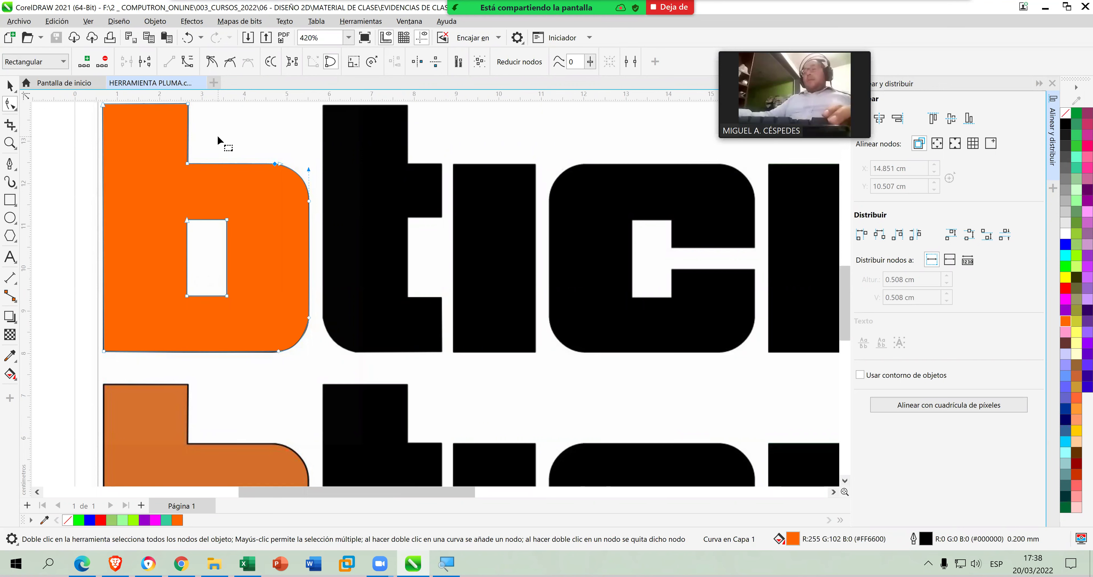
{"action": "key", "text": "shift+F4"}
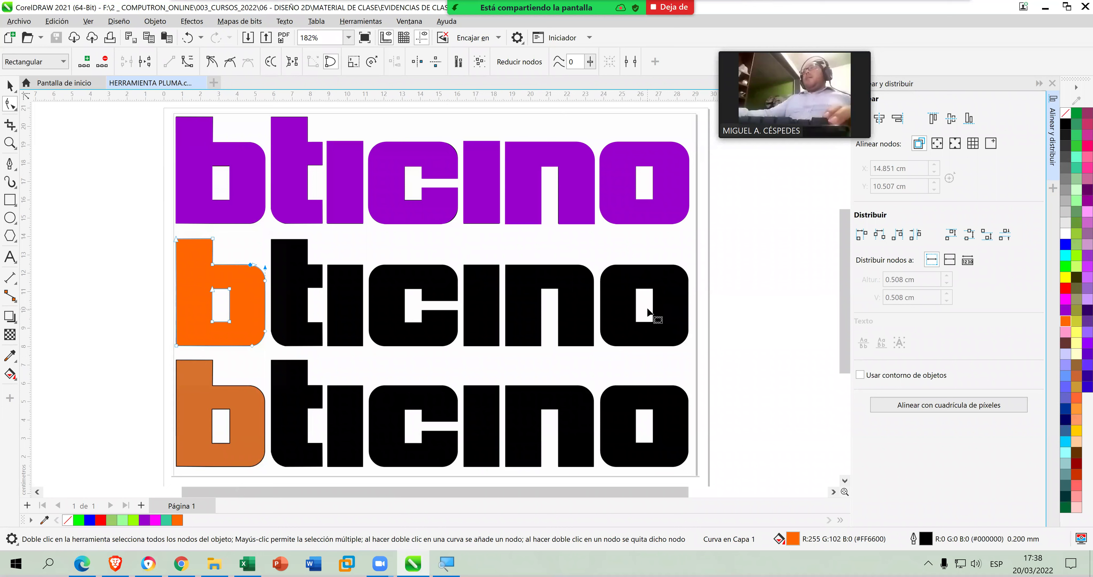
{"action": "left_click", "coordinate": [131, 182]}
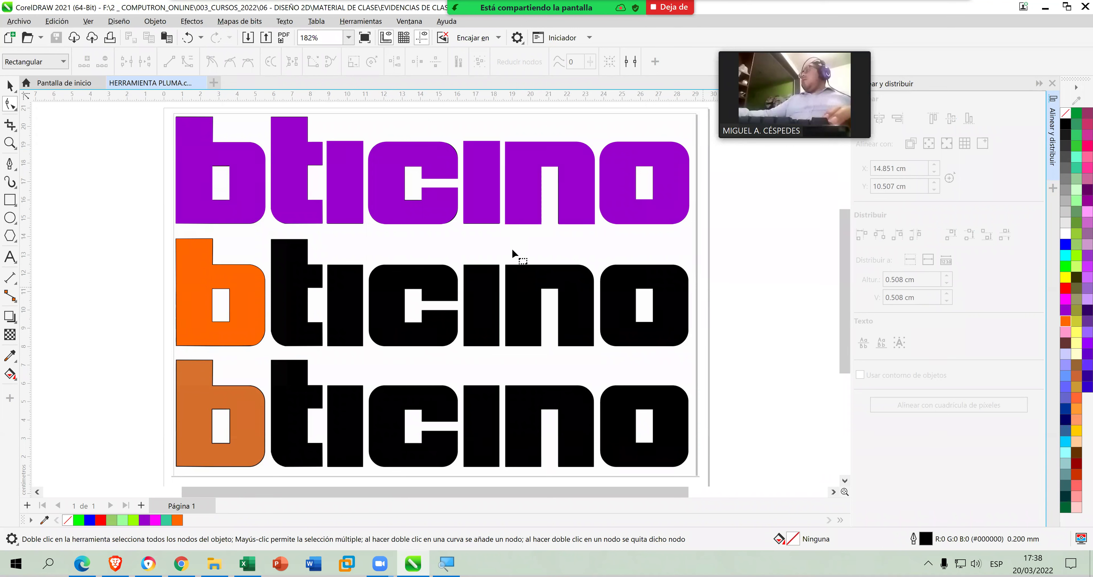
Add a blank second page to the document and activate the Pen tool on it.
{"action": "left_click", "coordinate": [142, 505]}
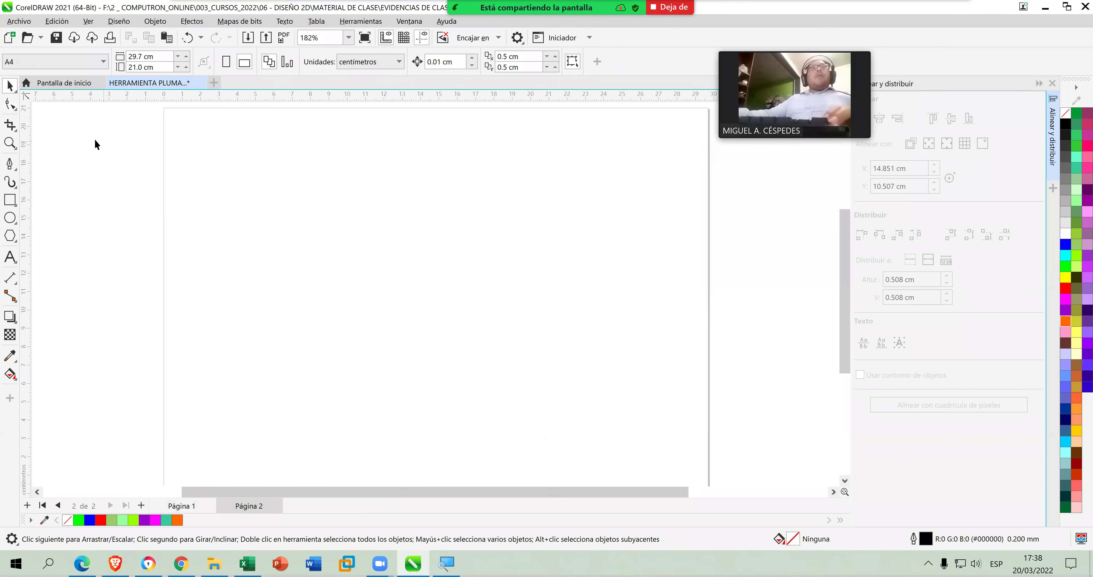
{"action": "left_click", "coordinate": [10, 163]}
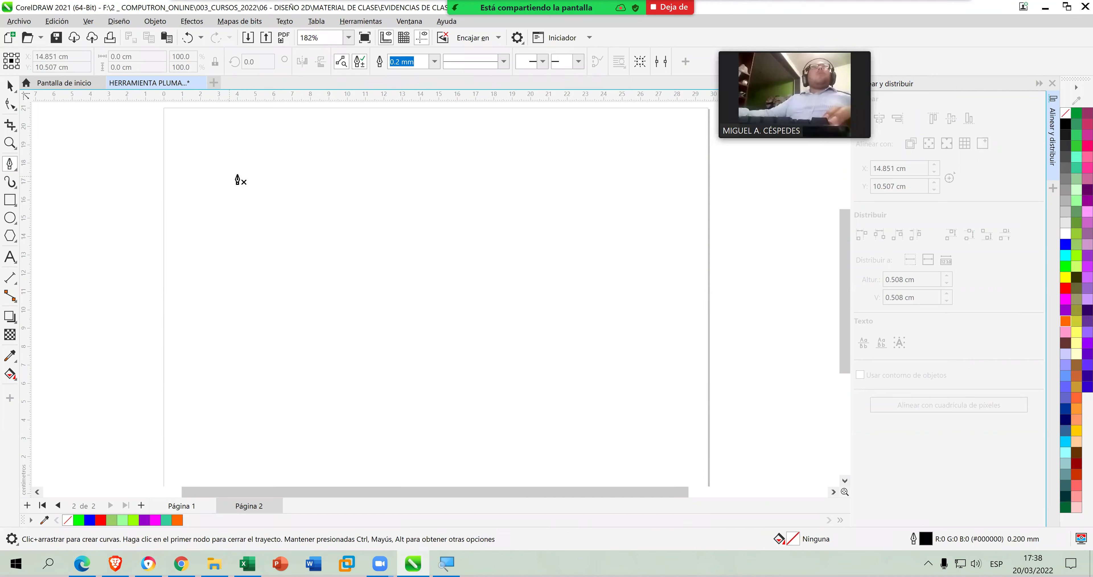
Try a curved Pen segment about 1.8 by 3.4 cm, toggle the handle at its end node, and delete the curve.
{"action": "left_click", "coordinate": [289, 132]}
{"action": "left_click_drag", "start_coordinate": [263, 193], "coordinate": [288, 244]}
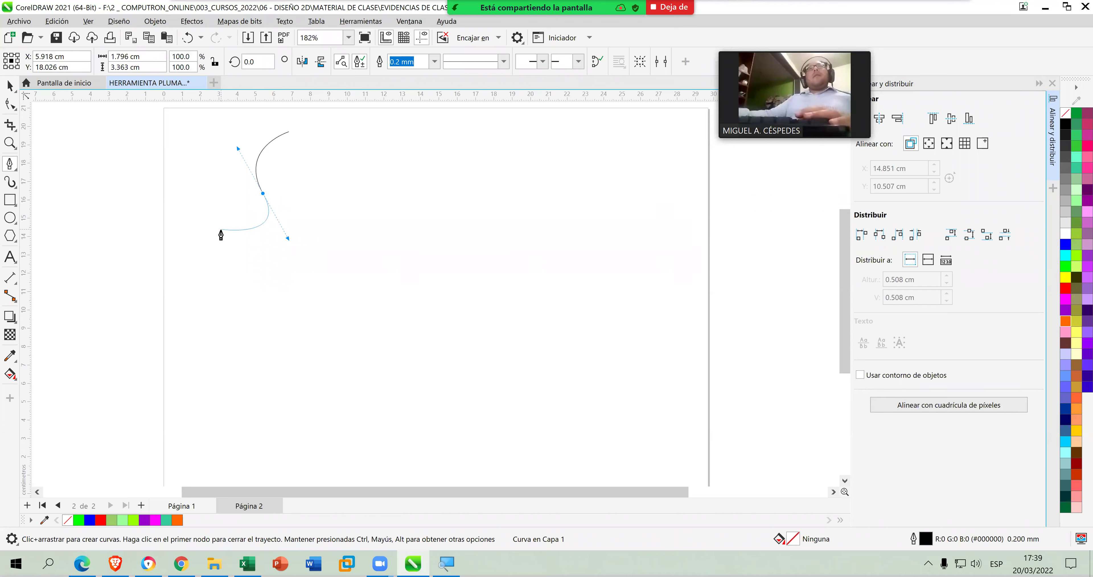
{"action": "double_click", "coordinate": [262, 193]}
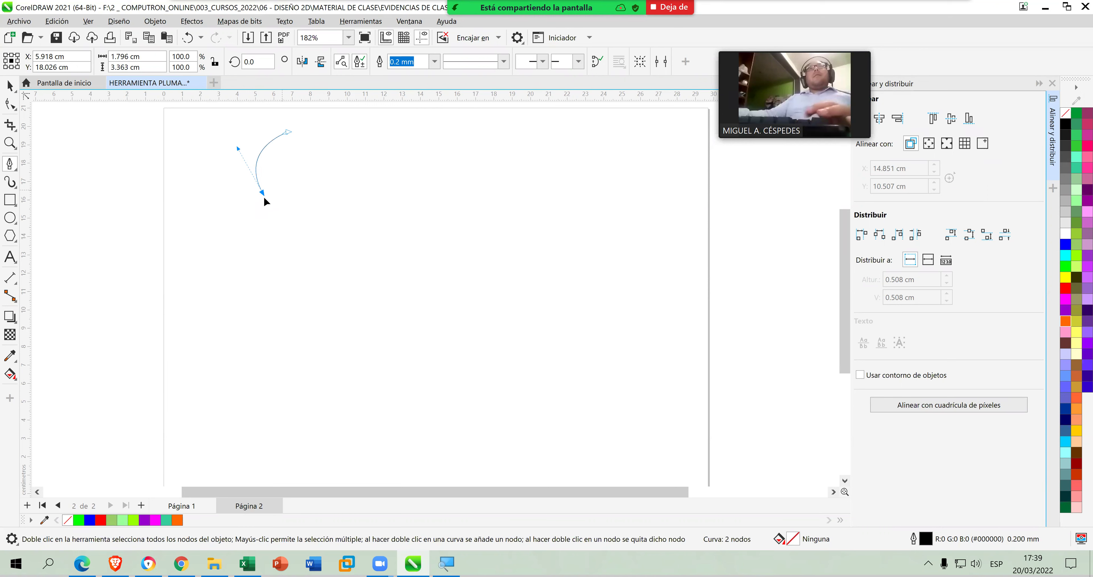
{"action": "left_click_drag", "start_coordinate": [262, 194], "coordinate": [288, 238]}
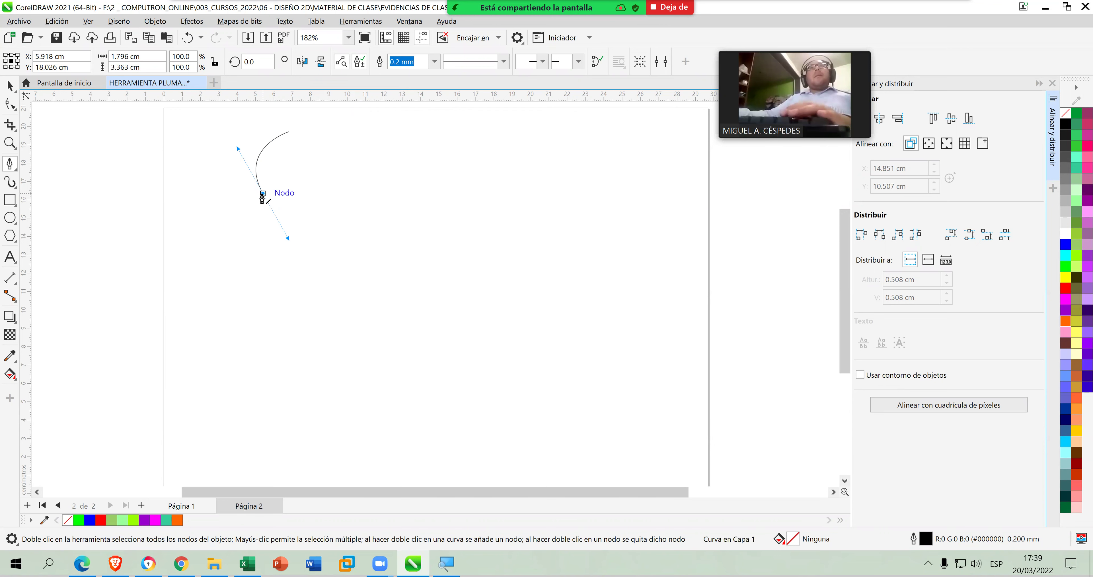
{"action": "scroll", "coordinate": [263, 196], "scroll_direction": "up", "scroll_amount": 4}
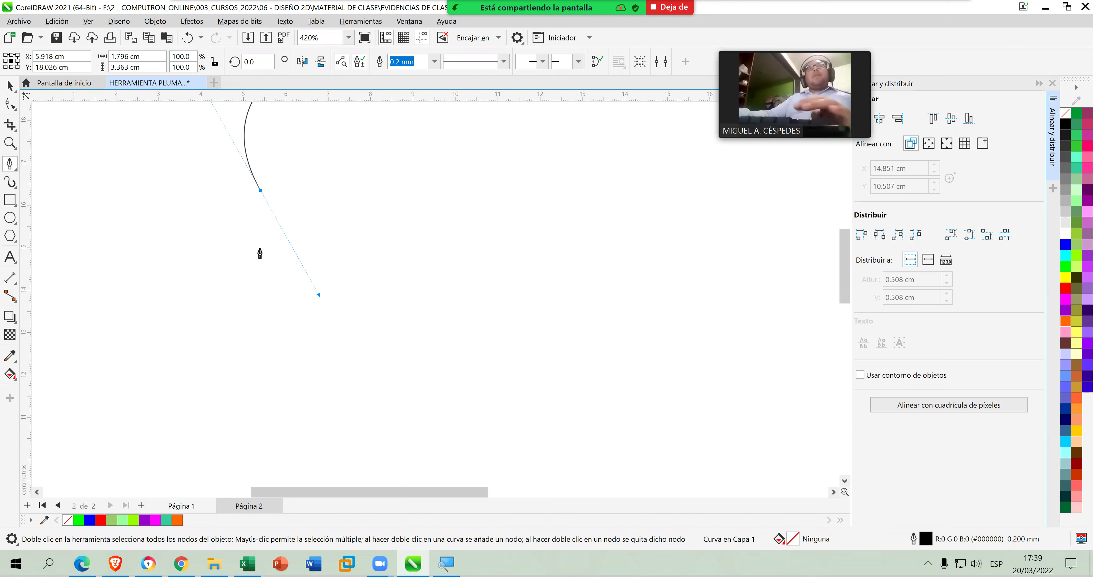
{"action": "key", "text": "Escape"}
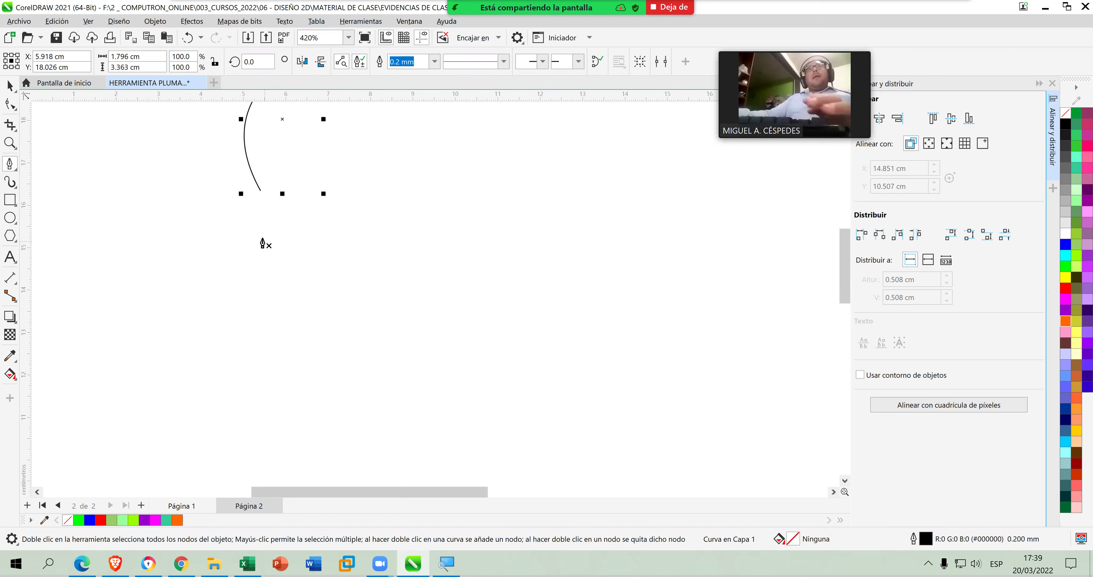
{"action": "key", "text": "Delete"}
{"action": "left_click", "coordinate": [153, 253]}
{"action": "left_click_drag", "start_coordinate": [278, 254], "coordinate": [352, 351]}
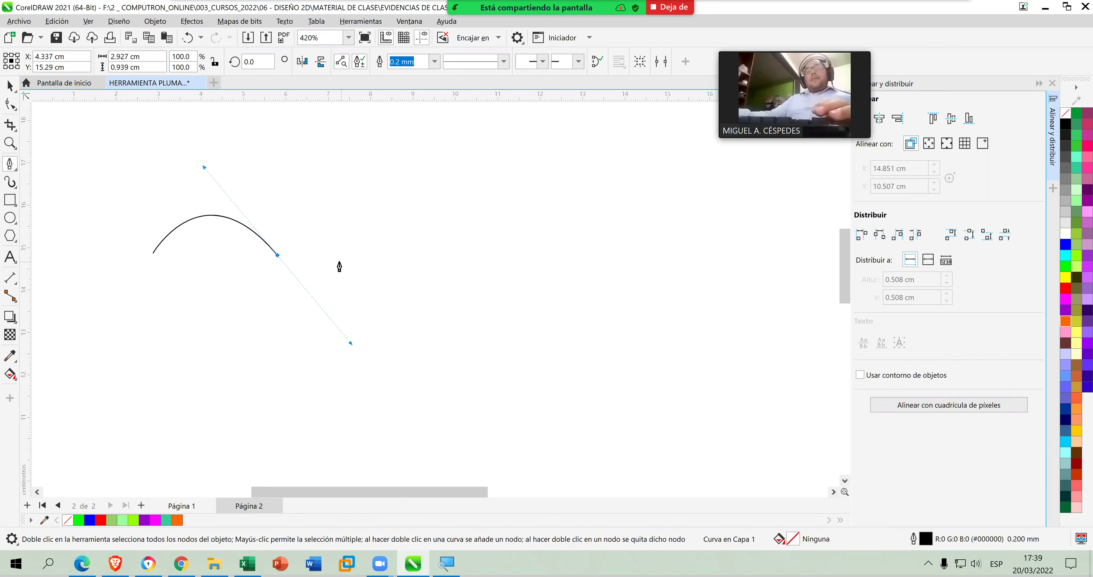
{"action": "key", "text": "ctrl+z"}
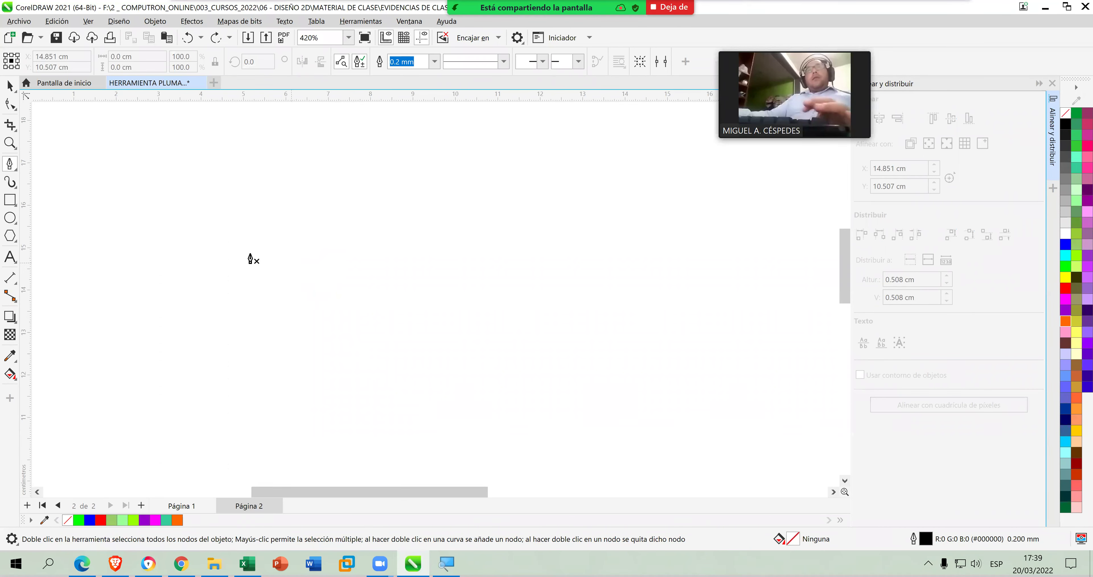
{"action": "left_click", "coordinate": [221, 243]}
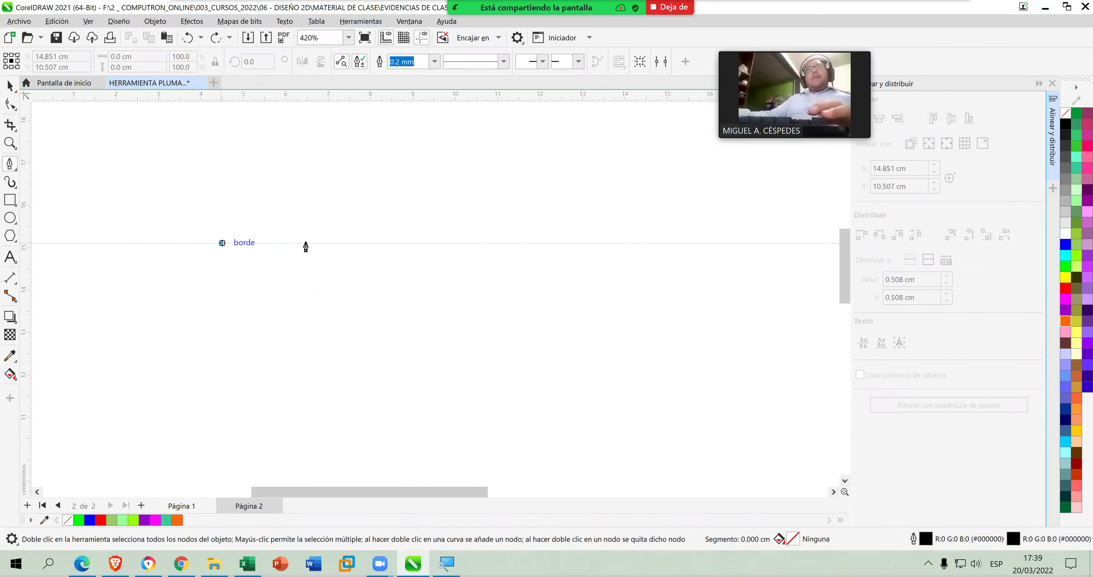
{"action": "left_click", "coordinate": [333, 243]}
{"action": "left_click_drag", "start_coordinate": [338, 237], "coordinate": [350, 253]}
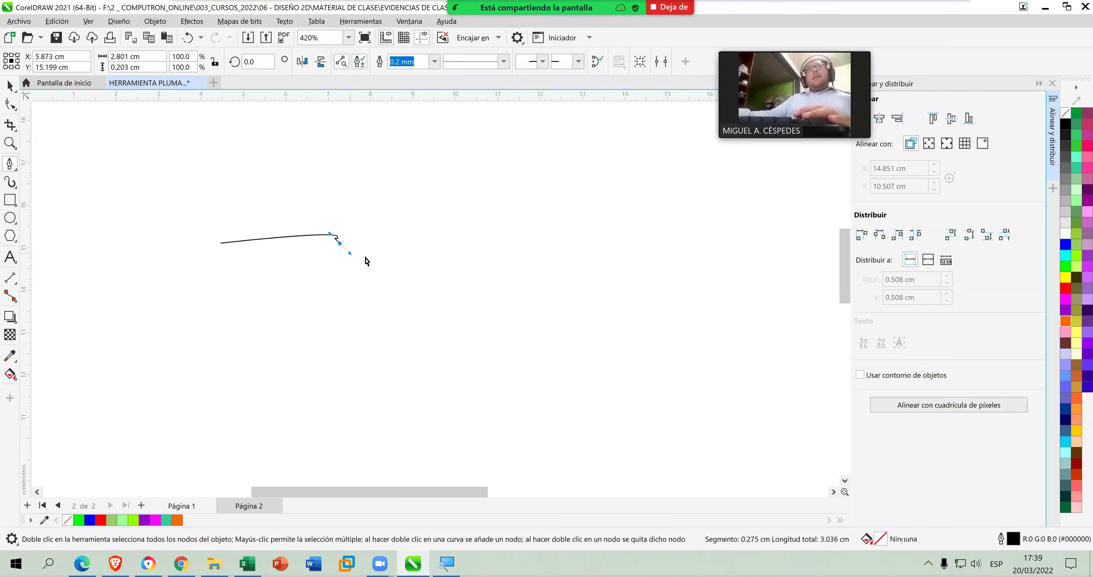
{"action": "key", "text": "ctrl+z"}
Draw an open wave with the Pen tool, one crest followed by one trough, about 6.1 cm wide.
{"action": "left_click", "coordinate": [243, 238]}
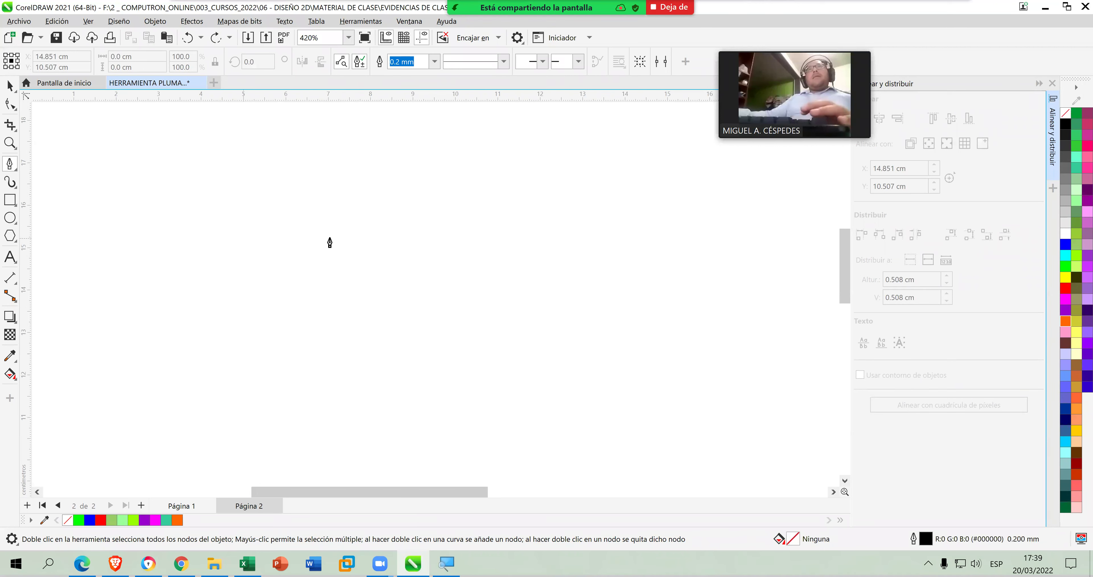
{"action": "left_click_drag", "start_coordinate": [376, 241], "coordinate": [426, 363]}
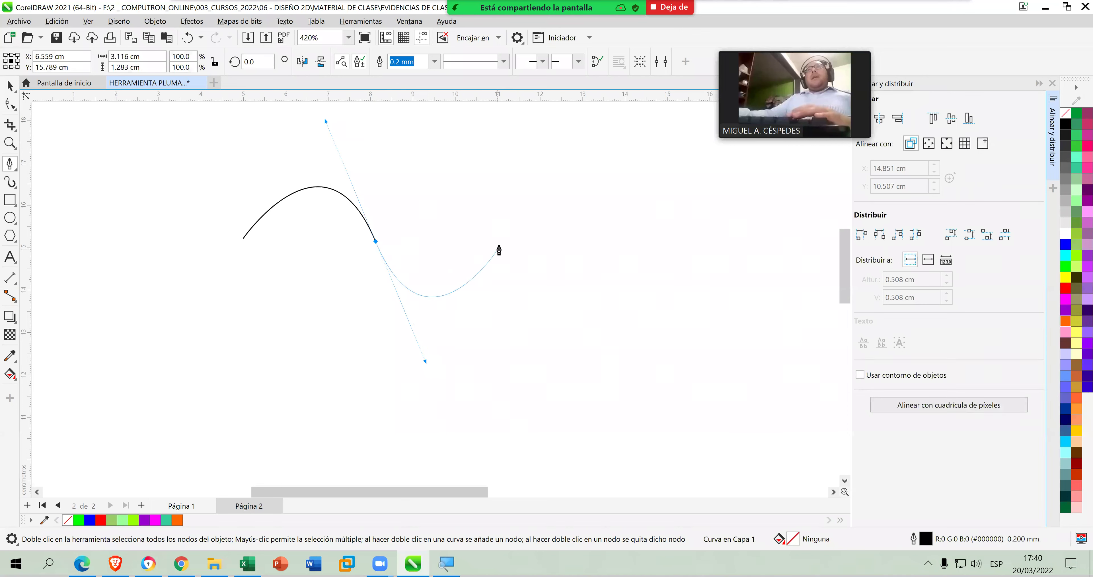
{"action": "left_click", "coordinate": [500, 245]}
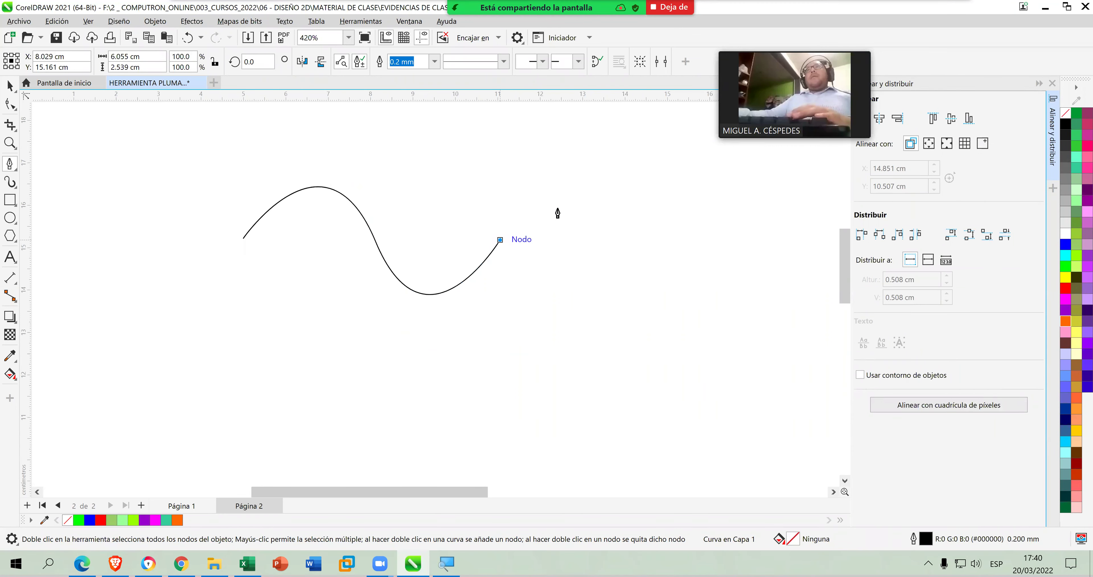
Extend the wave with curved segments around its right end and back beneath it, making an open outline about 10.1 by 5.2 cm.
{"action": "left_click_drag", "start_coordinate": [630, 245], "coordinate": [673, 328]}
{"action": "left_click_drag", "start_coordinate": [568, 362], "coordinate": [544, 332]}
{"action": "left_click_drag", "start_coordinate": [380, 377], "coordinate": [461, 438]}
{"action": "left_click_drag", "start_coordinate": [269, 351], "coordinate": [322, 309]}
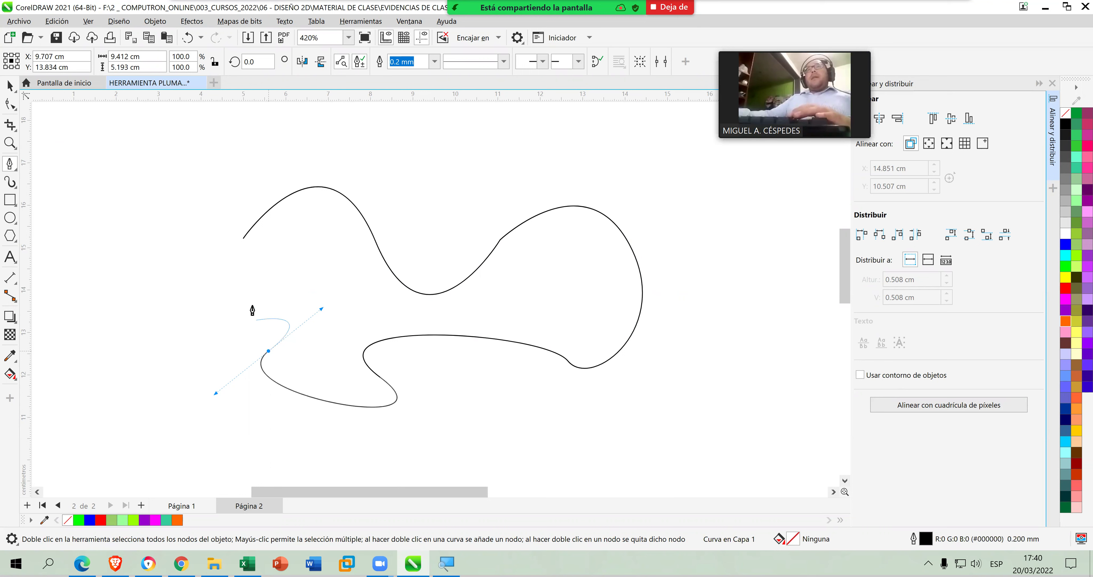
{"action": "left_click", "coordinate": [269, 352]}
{"action": "left_click_drag", "start_coordinate": [236, 299], "coordinate": [299, 276]}
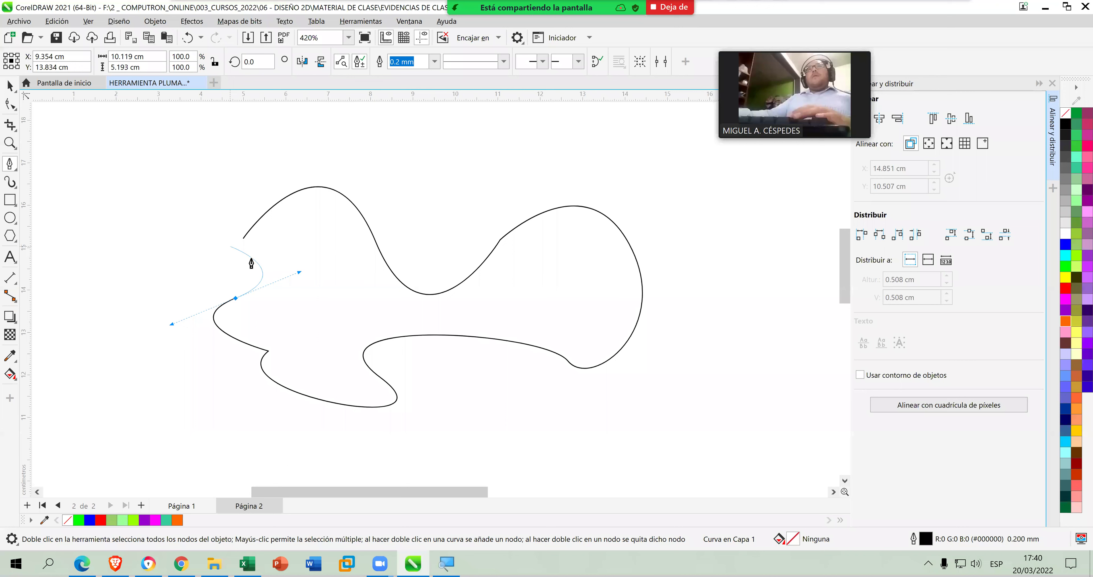
Add a curved Pen segment about 1.2 by 0.7 cm outward from the open outline's lower-left end node.
{"action": "double_click", "coordinate": [236, 299]}
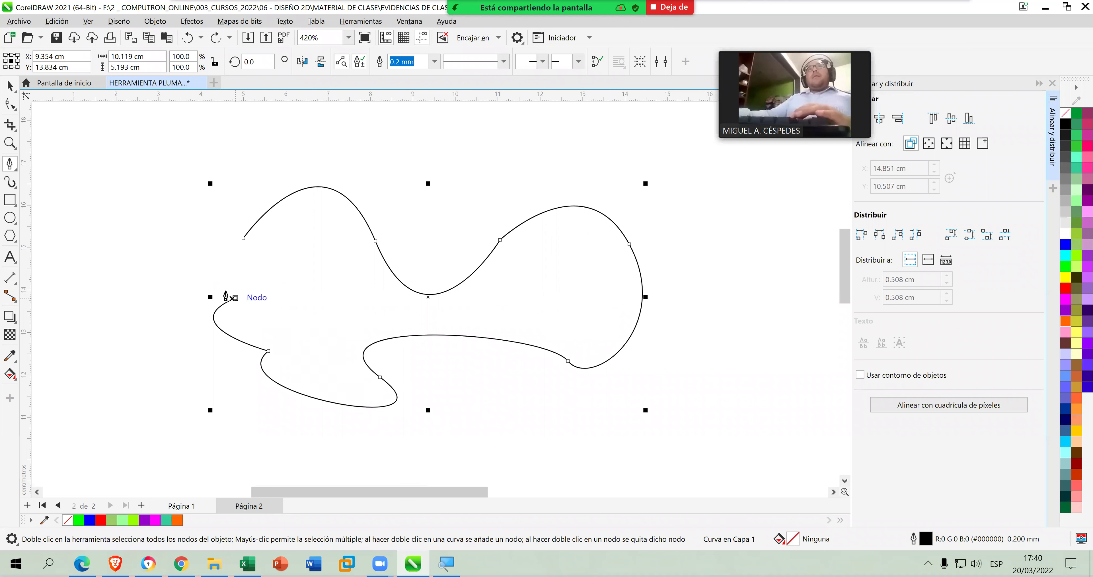
{"action": "left_click", "coordinate": [235, 299]}
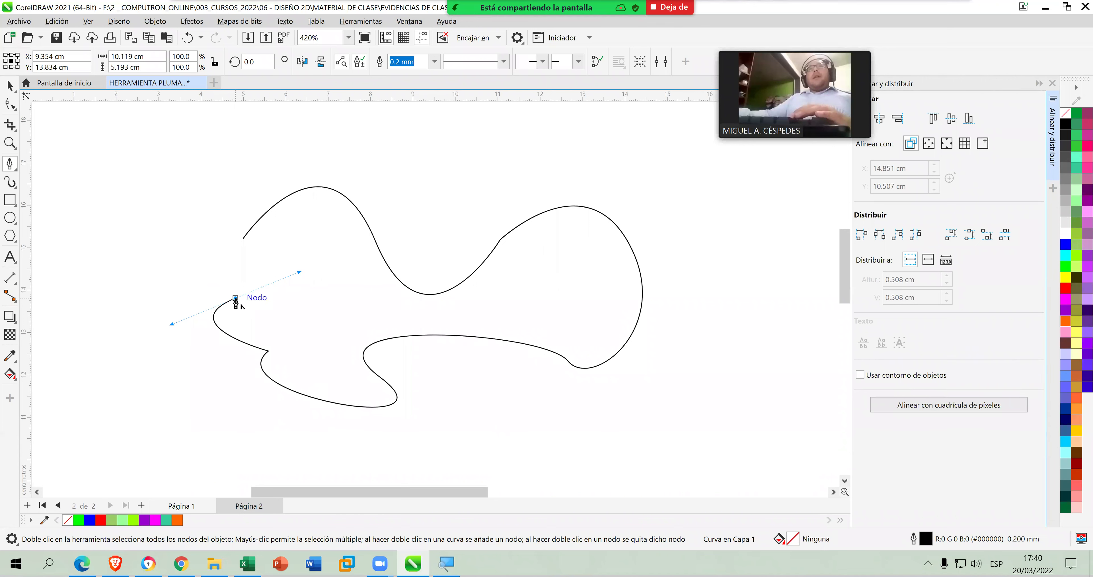
{"action": "double_click", "coordinate": [236, 299]}
{"action": "left_click", "coordinate": [236, 299]}
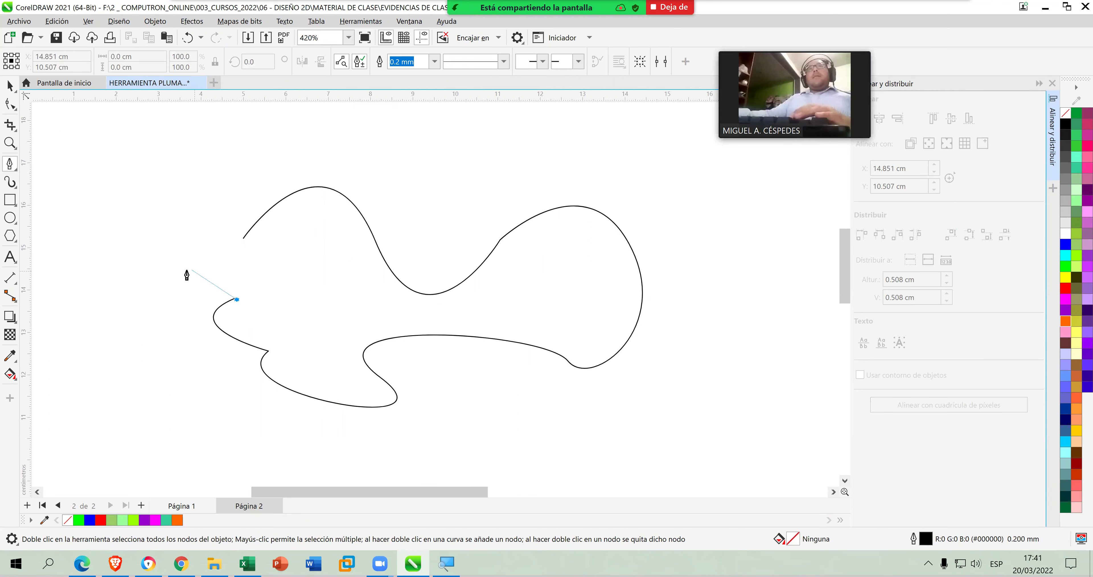
{"action": "left_click_drag", "start_coordinate": [187, 269], "coordinate": [203, 236]}
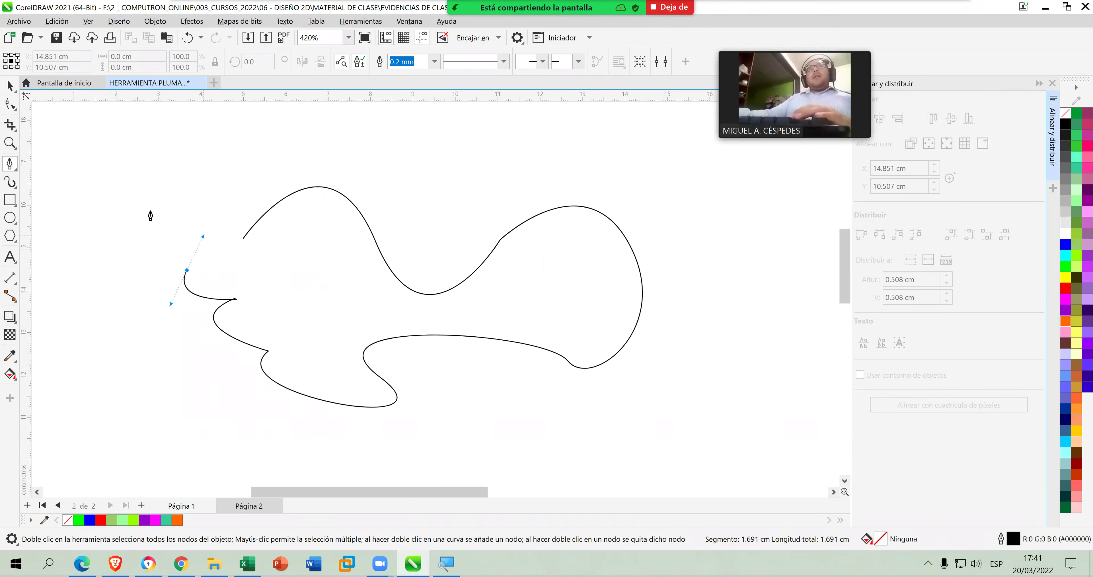
{"action": "double_click", "coordinate": [187, 271]}
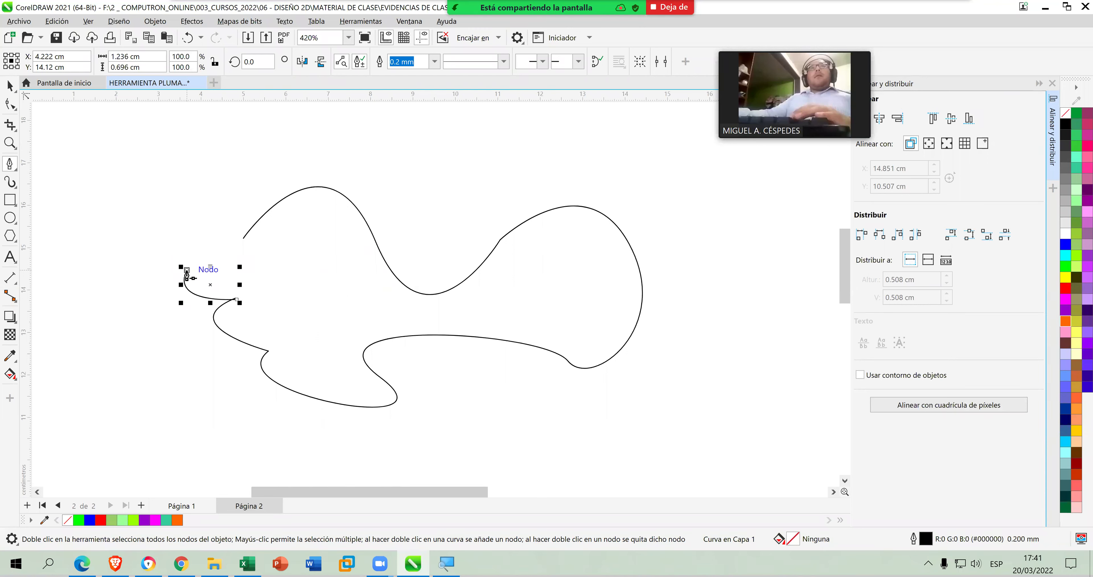
Continue from the new segment's free end with two curved segments bending outward and up, about 1.2 by 2.2 cm overall.
{"action": "left_click", "coordinate": [188, 270]}
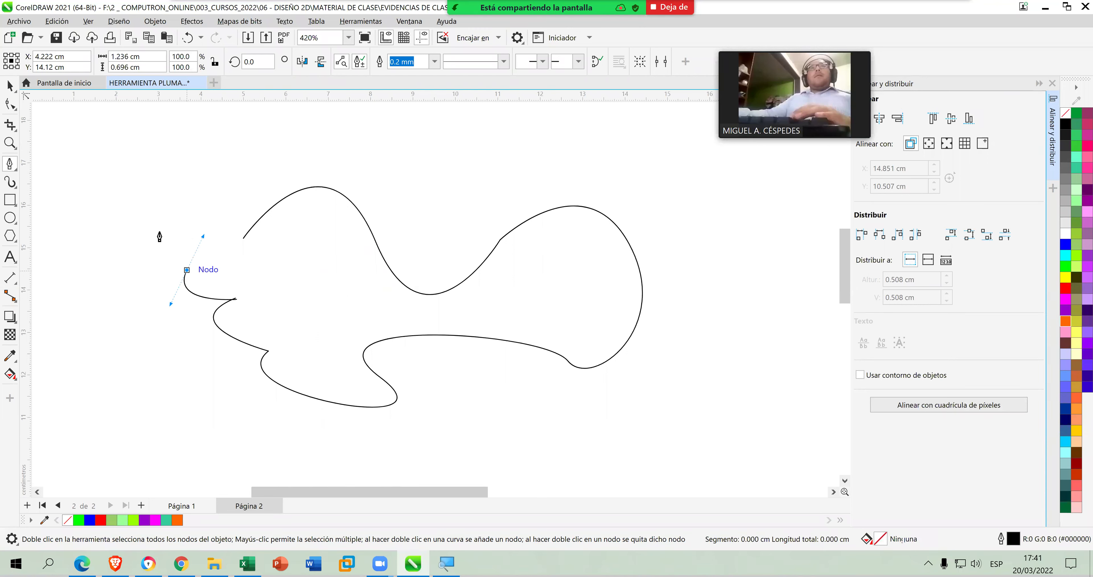
{"action": "double_click", "coordinate": [187, 270]}
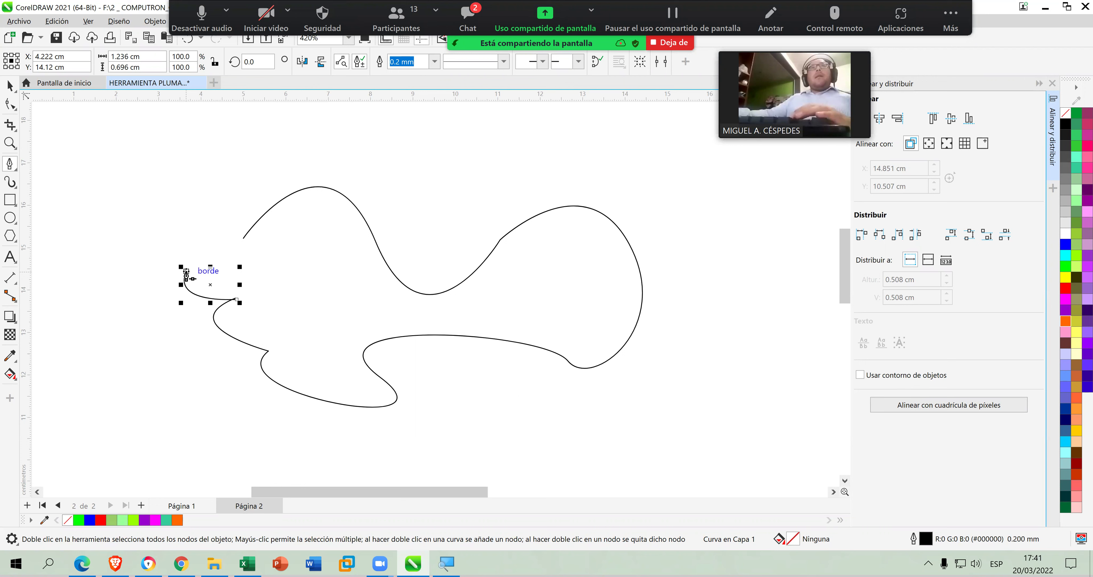
{"action": "key", "text": "Escape"}
{"action": "left_click", "coordinate": [186, 271]}
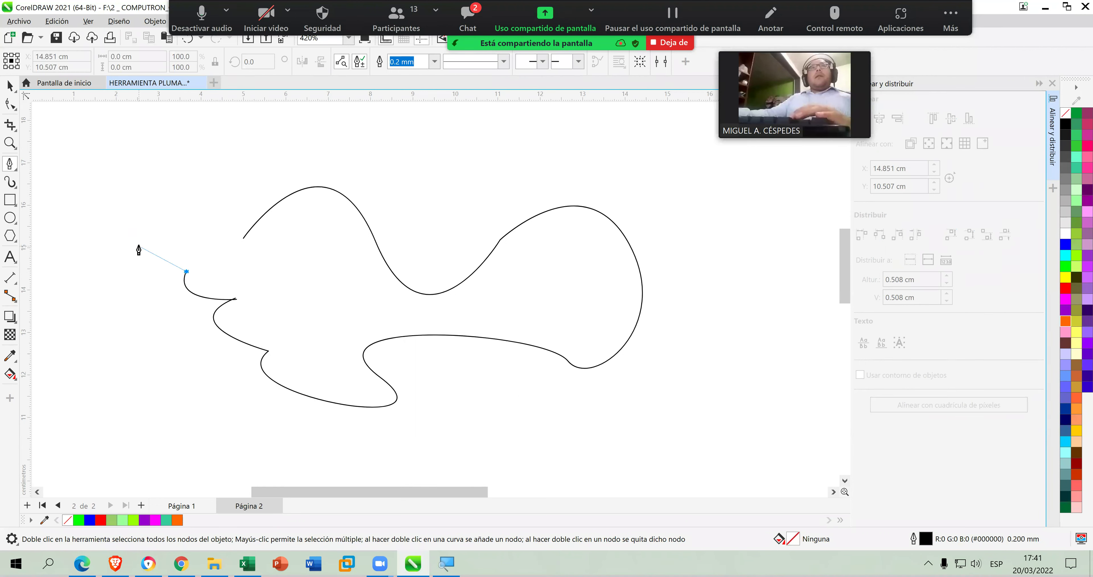
{"action": "left_click_drag", "start_coordinate": [146, 217], "coordinate": [220, 207]}
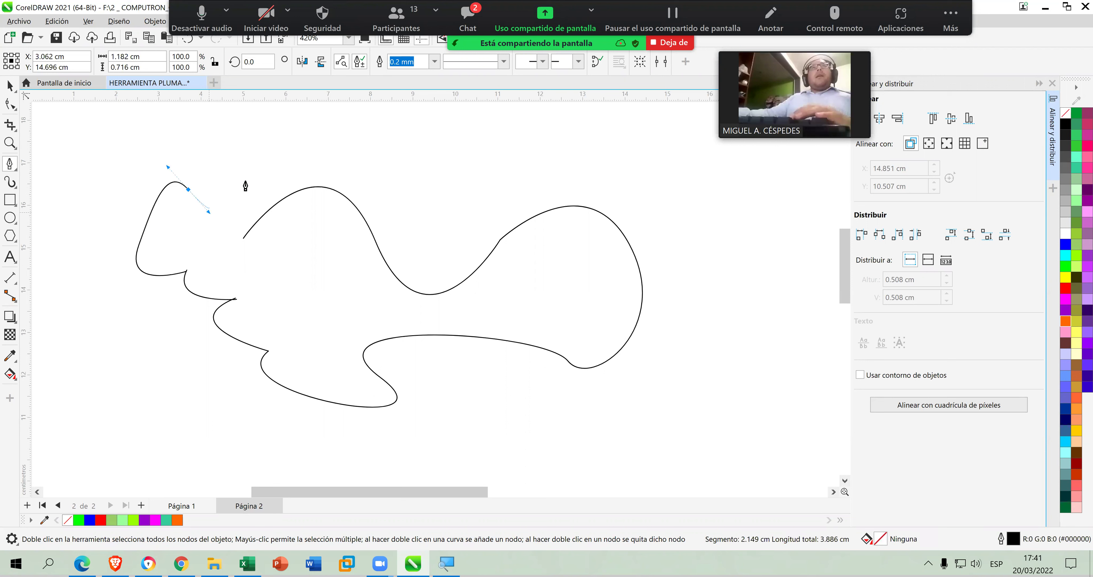
{"action": "double_click", "coordinate": [189, 190]}
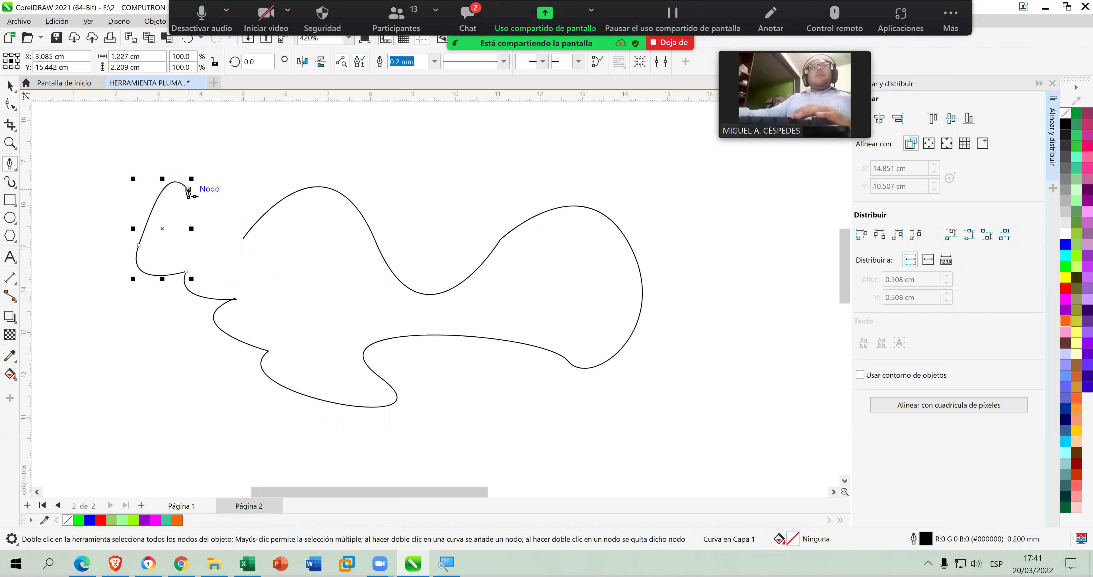
Continue from the upper end node with two small arches meeting at a cusp, about 2.4 by 1.5 cm overall.
{"action": "left_click", "coordinate": [189, 191]}
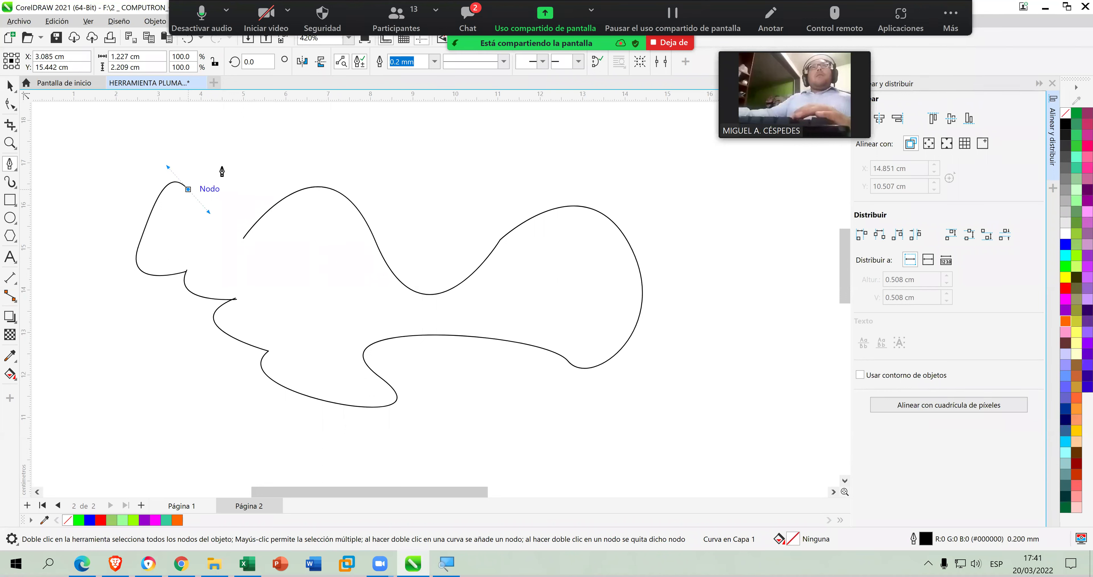
{"action": "double_click", "coordinate": [188, 191]}
{"action": "left_click", "coordinate": [188, 191]}
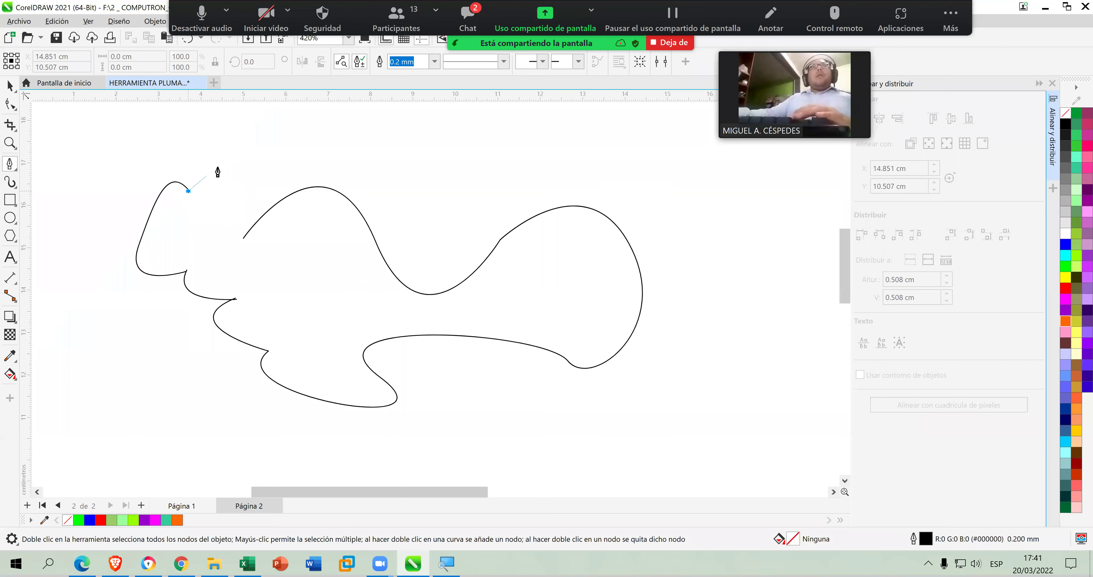
{"action": "left_click_drag", "start_coordinate": [241, 154], "coordinate": [280, 170]}
{"action": "key", "text": "Escape"}
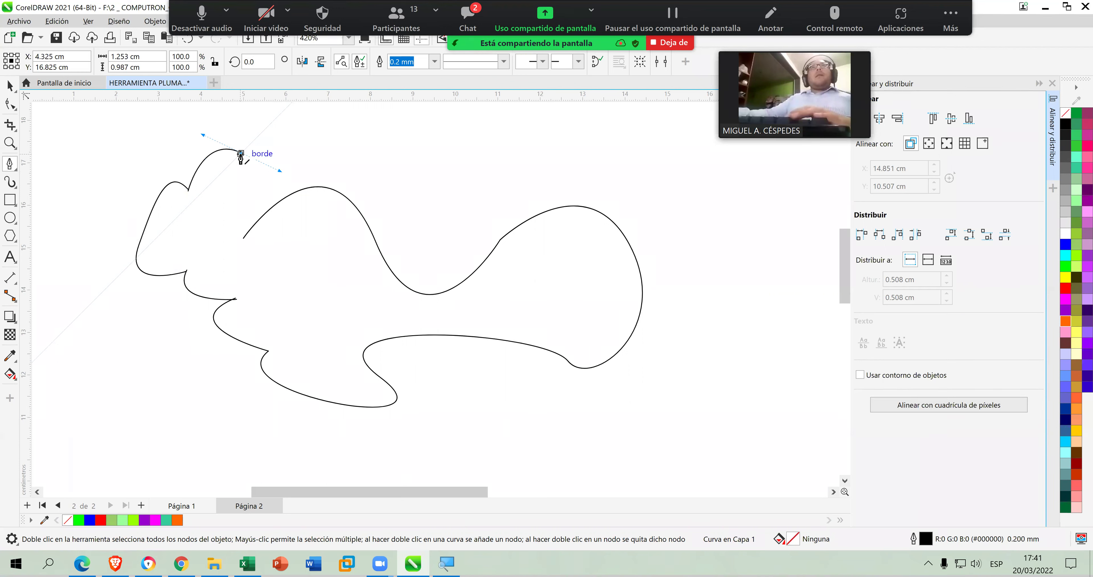
{"action": "left_click", "coordinate": [241, 154]}
{"action": "left_click", "coordinate": [242, 152]}
{"action": "left_click_drag", "start_coordinate": [290, 131], "coordinate": [326, 148]}
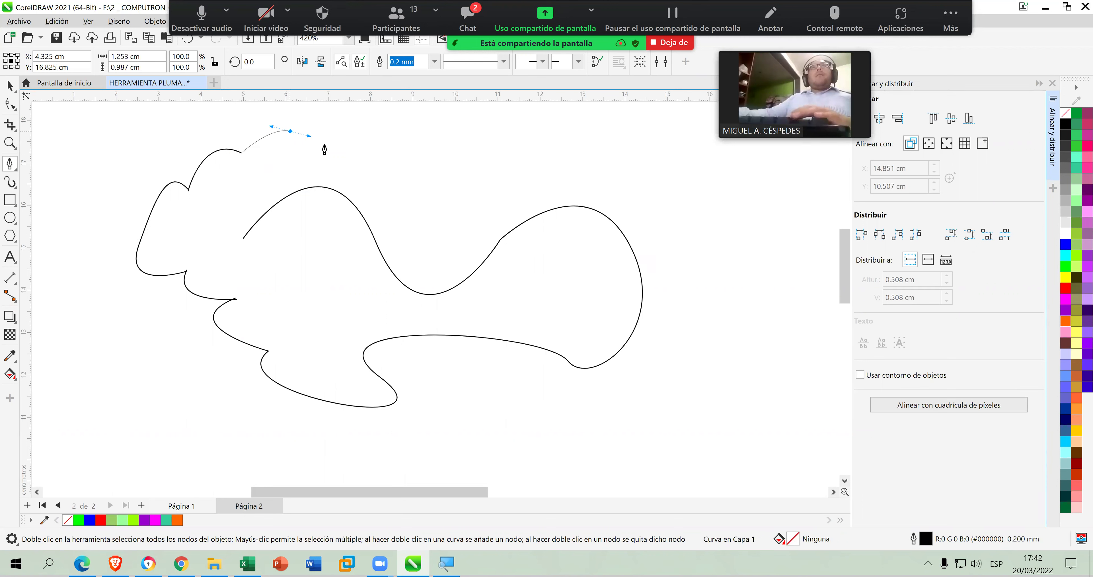
{"action": "double_click", "coordinate": [291, 135]}
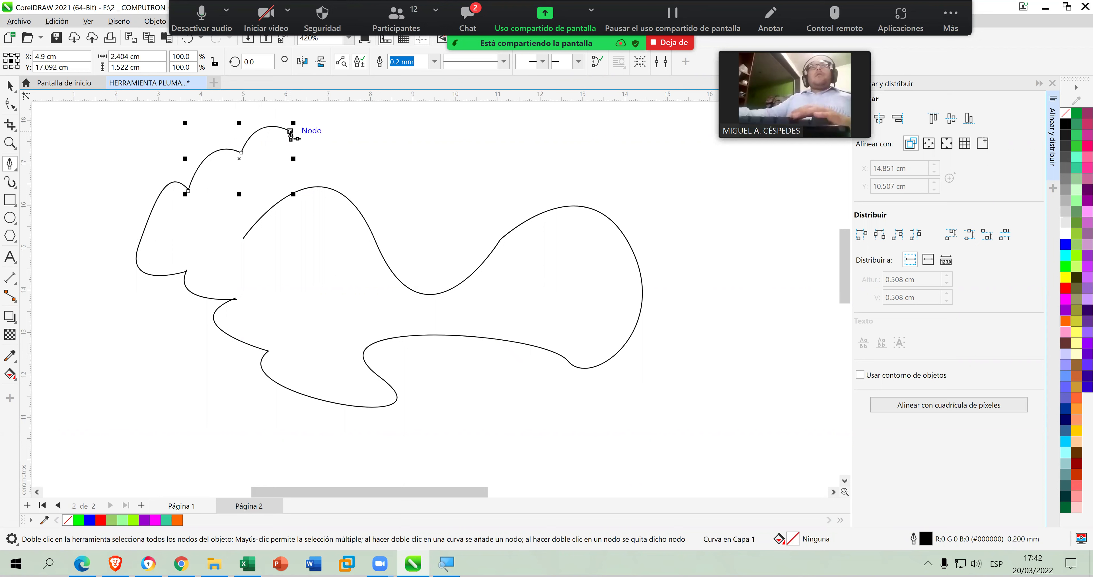
Add a third arch from the last end node, extending the scalloped curve to about 3.3 by 1.7 cm, and end the path.
{"action": "left_click", "coordinate": [291, 135]}
{"action": "double_click", "coordinate": [291, 135]}
{"action": "left_click", "coordinate": [309, 130]}
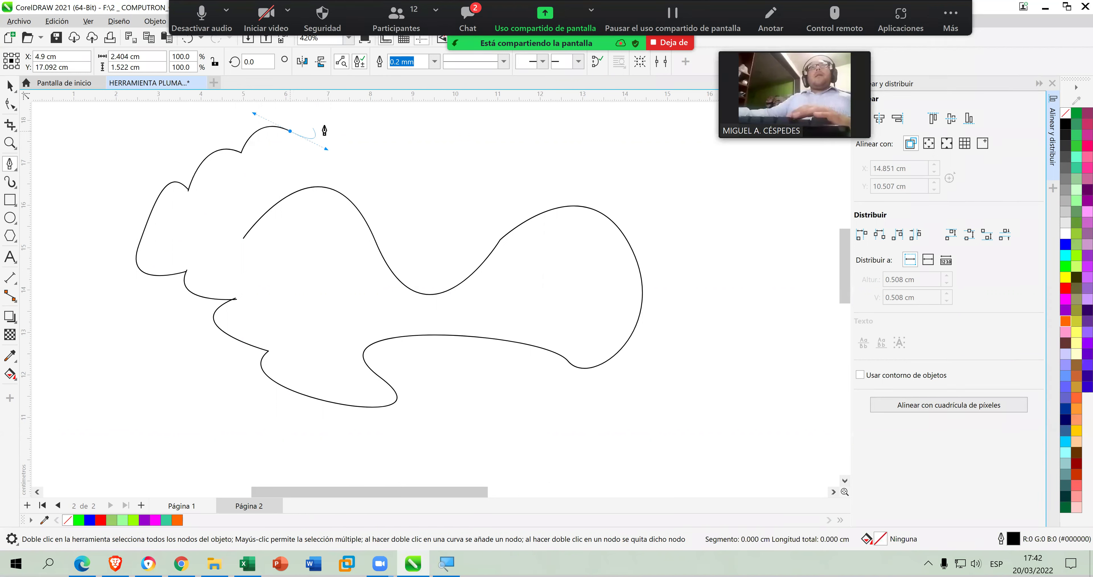
{"action": "double_click", "coordinate": [291, 135]}
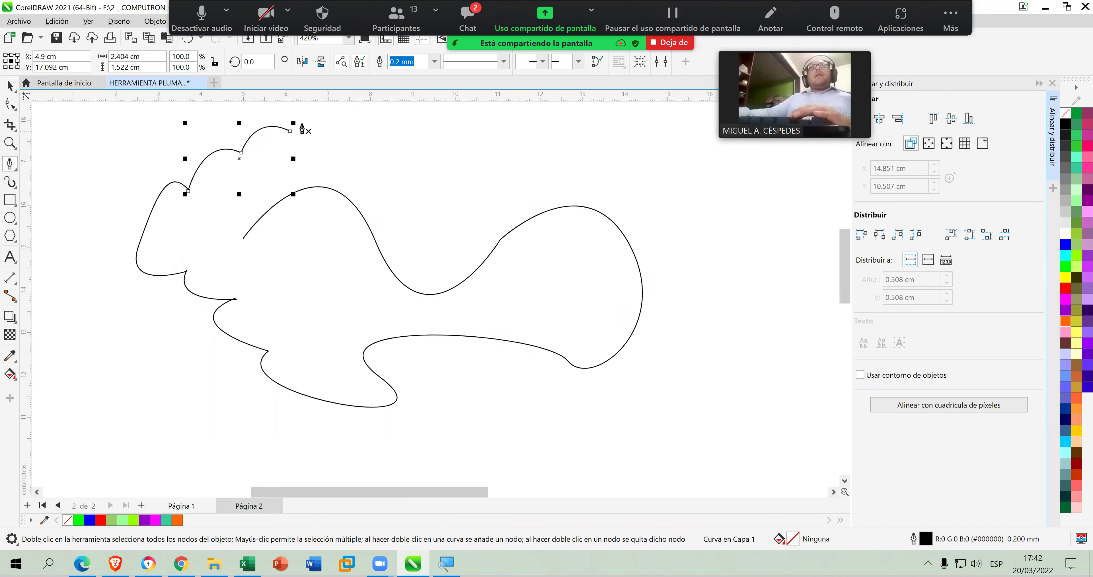
{"action": "left_click", "coordinate": [290, 131]}
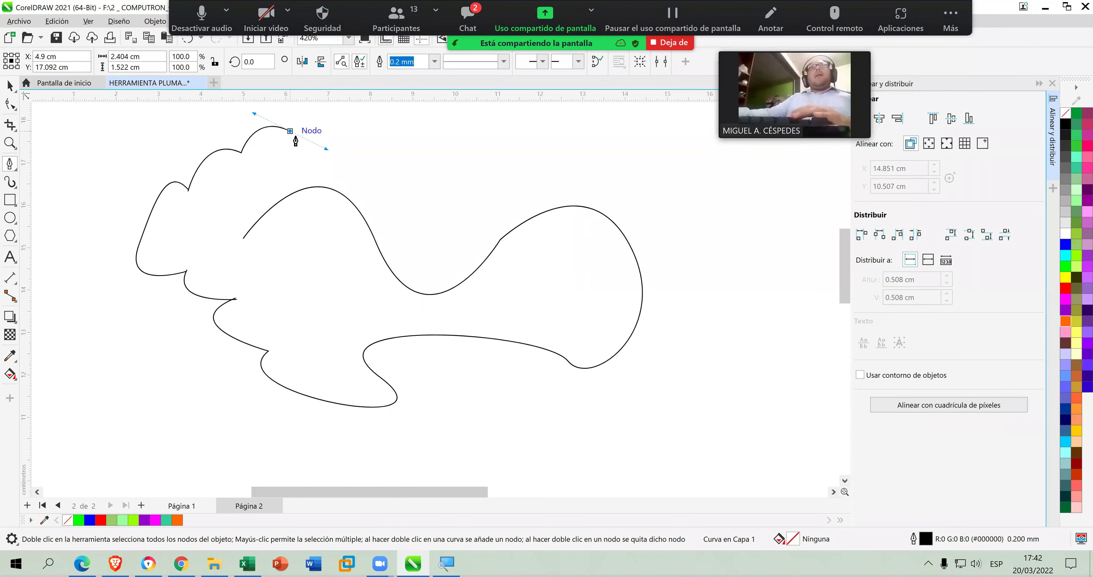
{"action": "scroll", "coordinate": [293, 135], "scroll_direction": "up", "scroll_amount": 1}
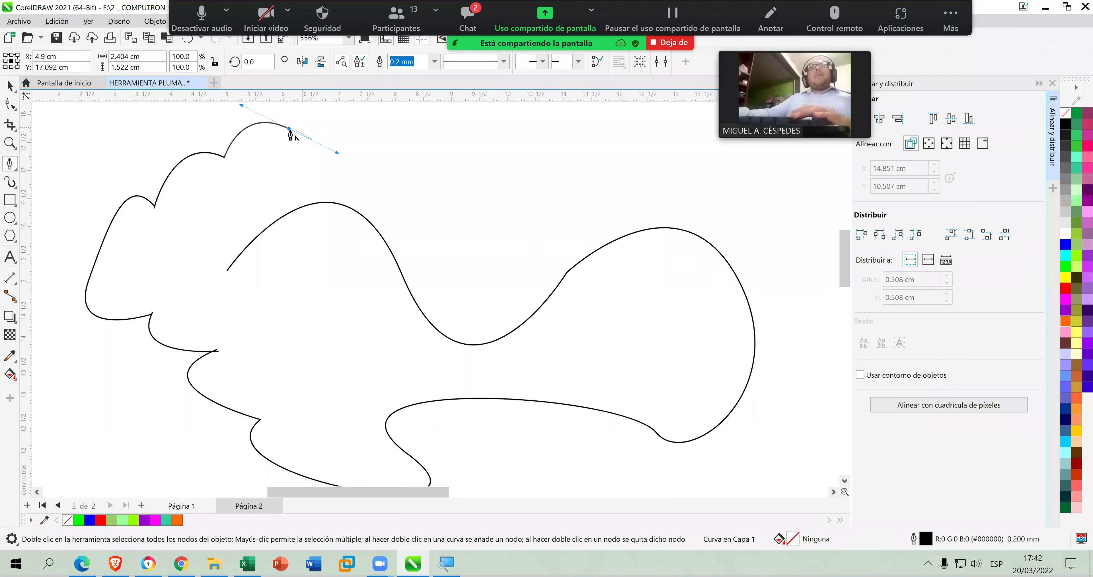
{"action": "left_click", "coordinate": [290, 130]}
{"action": "left_click_drag", "start_coordinate": [340, 118], "coordinate": [404, 136]}
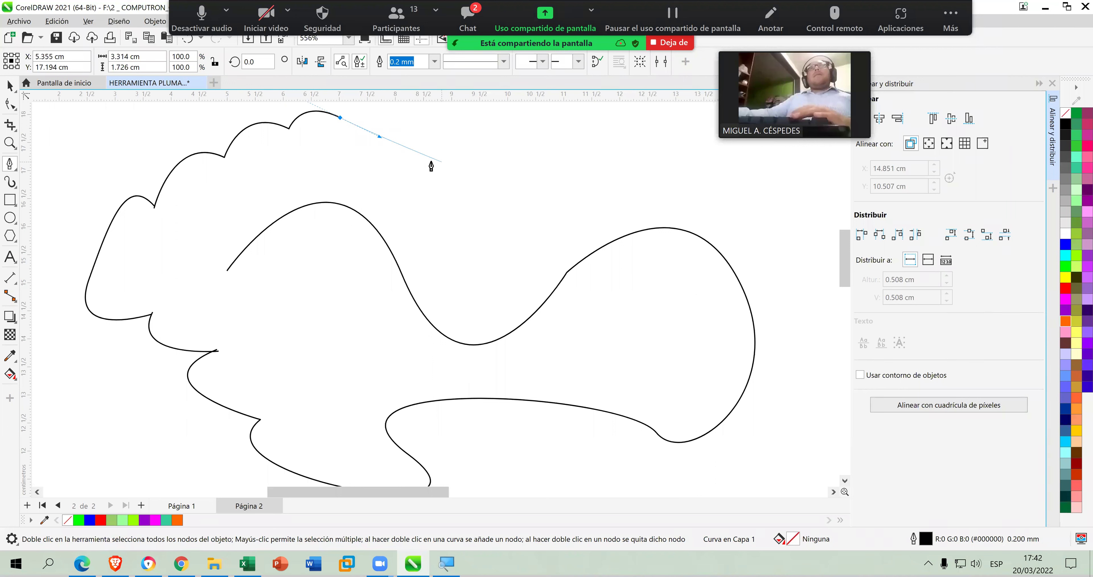
{"action": "key", "text": "Escape"}
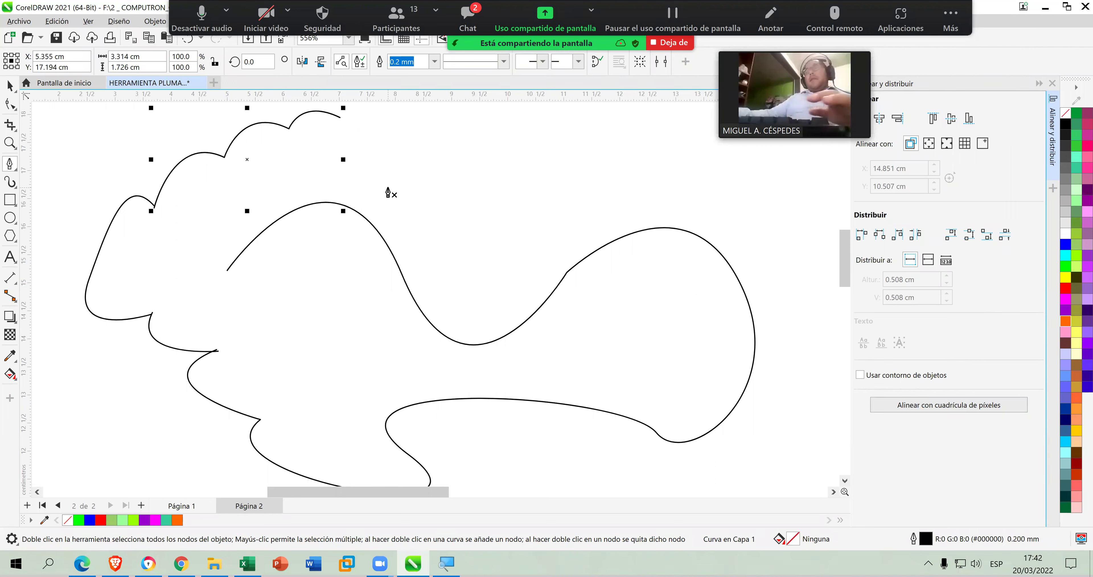
Delete the scalloped curve and every remaining curve on the page.
{"action": "key", "text": "Delete"}
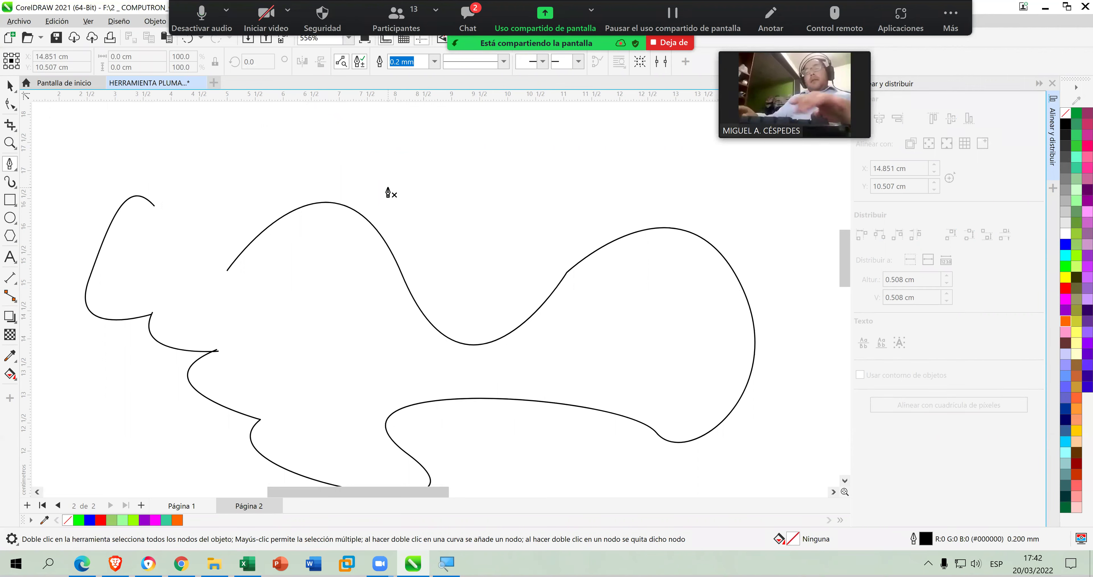
{"action": "key", "text": "ctrl+a"}
{"action": "key", "text": "Delete"}
Draw an elongated, mostly straight-sided Pen outline about 10.9 by 2.1 cm back to its starting point, and delete it.
{"action": "left_click", "coordinate": [145, 310]}
{"action": "left_click", "coordinate": [284, 310]}
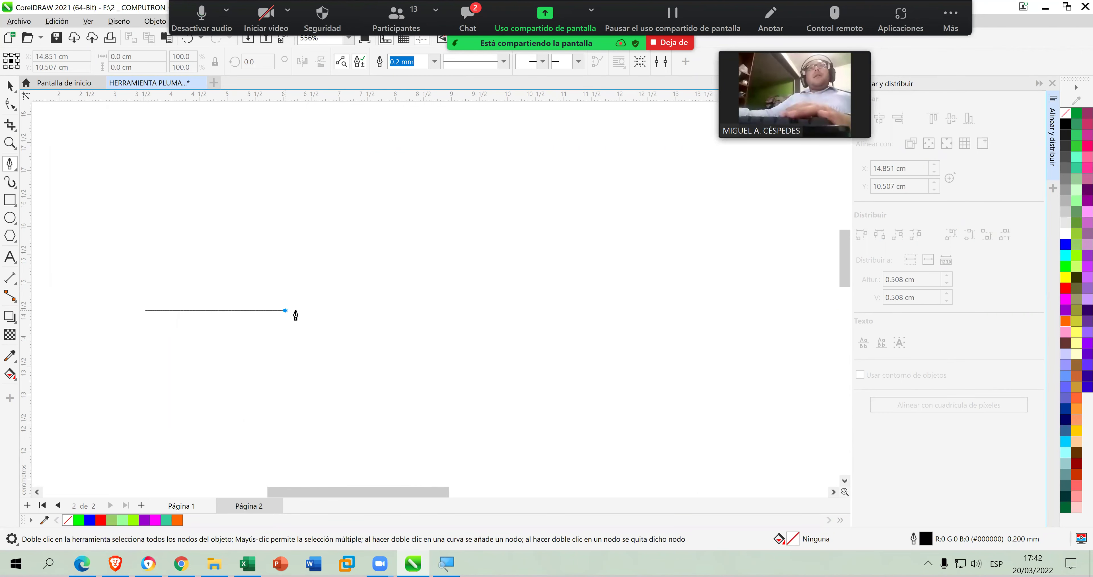
{"action": "left_click", "coordinate": [496, 301]}
{"action": "left_click", "coordinate": [629, 281]}
{"action": "left_click", "coordinate": [715, 283]}
{"action": "left_click", "coordinate": [748, 336]}
{"action": "left_click_drag", "start_coordinate": [688, 378], "coordinate": [700, 373]}
{"action": "left_click", "coordinate": [217, 399]}
{"action": "left_click", "coordinate": [157, 383]}
{"action": "left_click", "coordinate": [135, 340]}
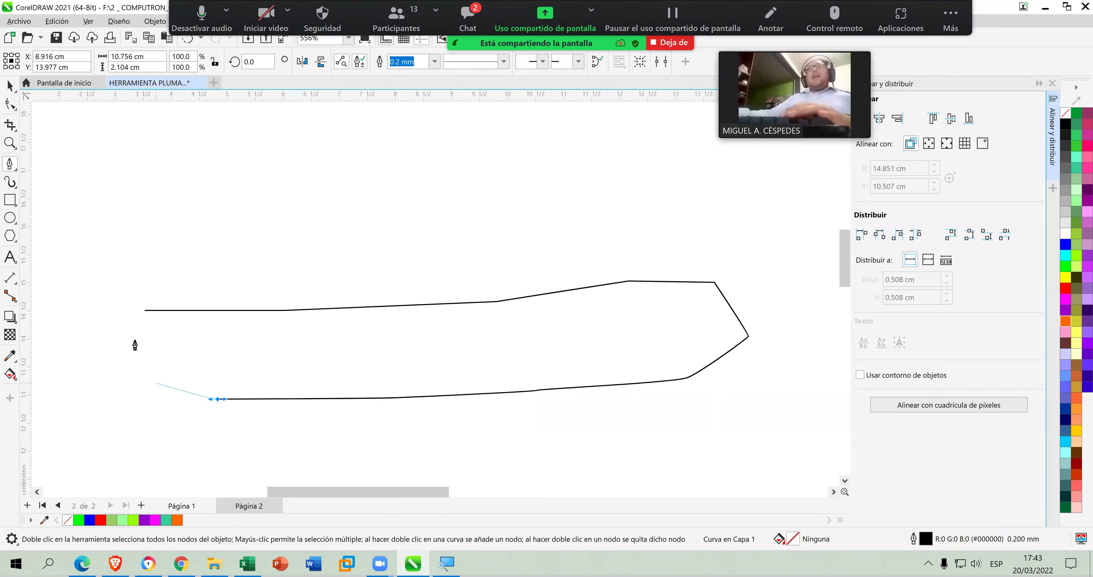
{"action": "left_click", "coordinate": [144, 310]}
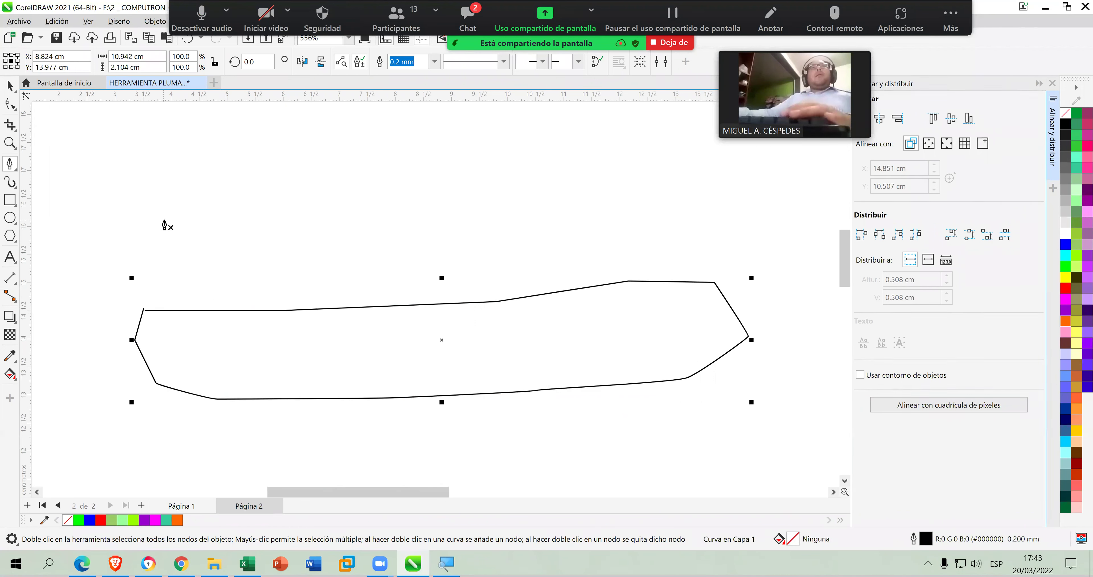
{"action": "key", "text": "Delete"}
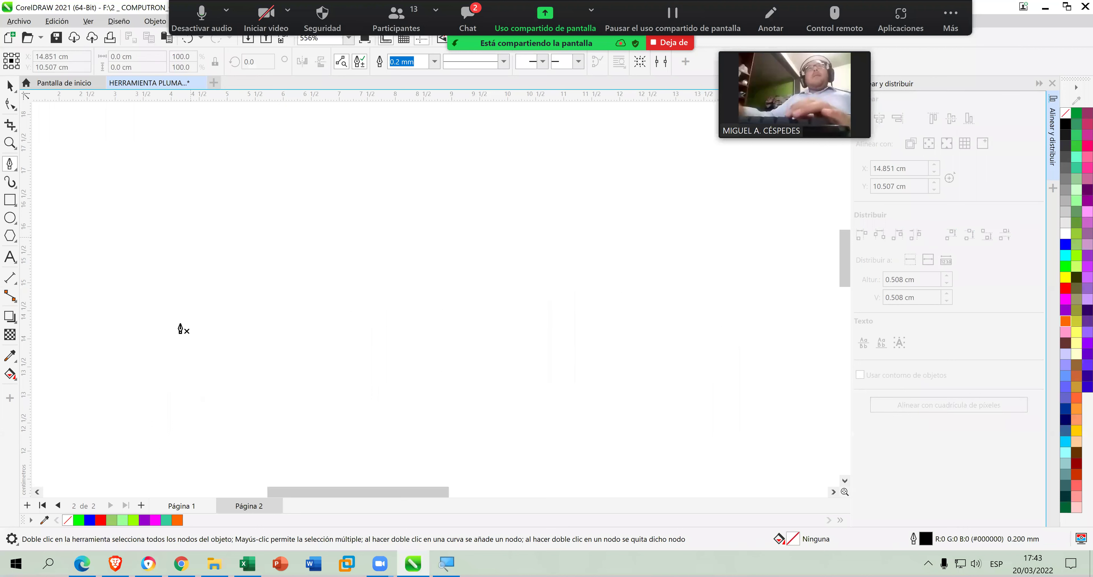
Draw a single Pen arch about 2.9 by 1.1 cm on the empty page.
{"action": "left_click", "coordinate": [129, 326]}
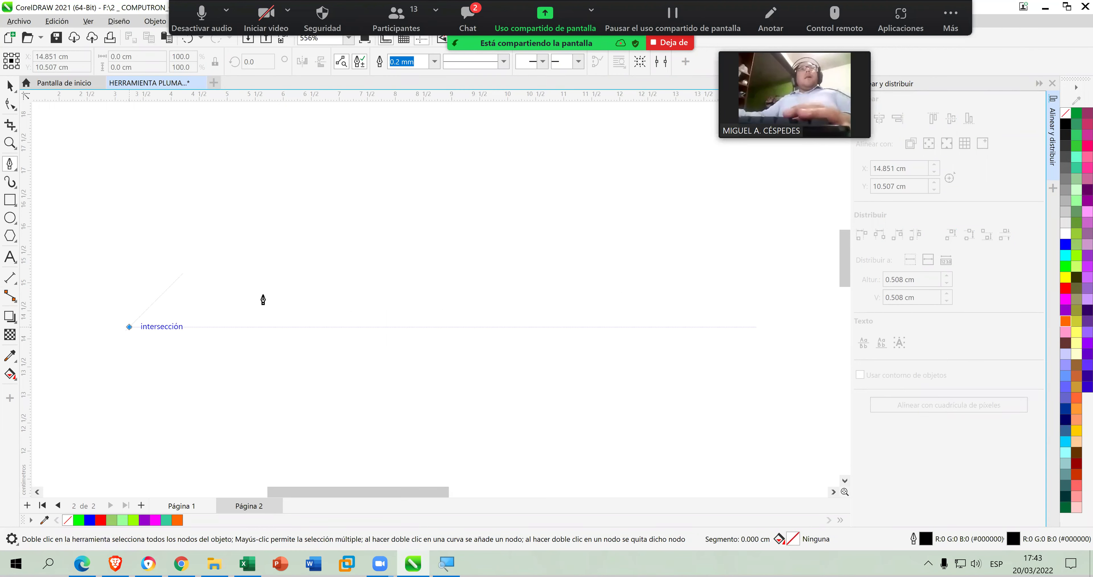
{"action": "left_click_drag", "start_coordinate": [292, 326], "coordinate": [391, 459]}
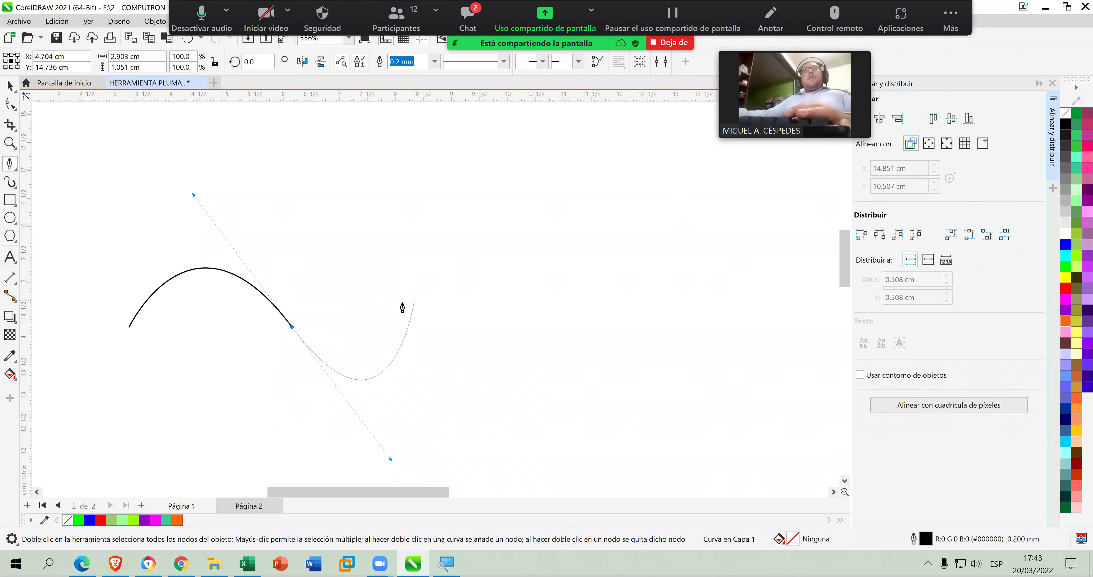
Try to continue the arch with another segment from its end node.
{"action": "left_click", "coordinate": [294, 327]}
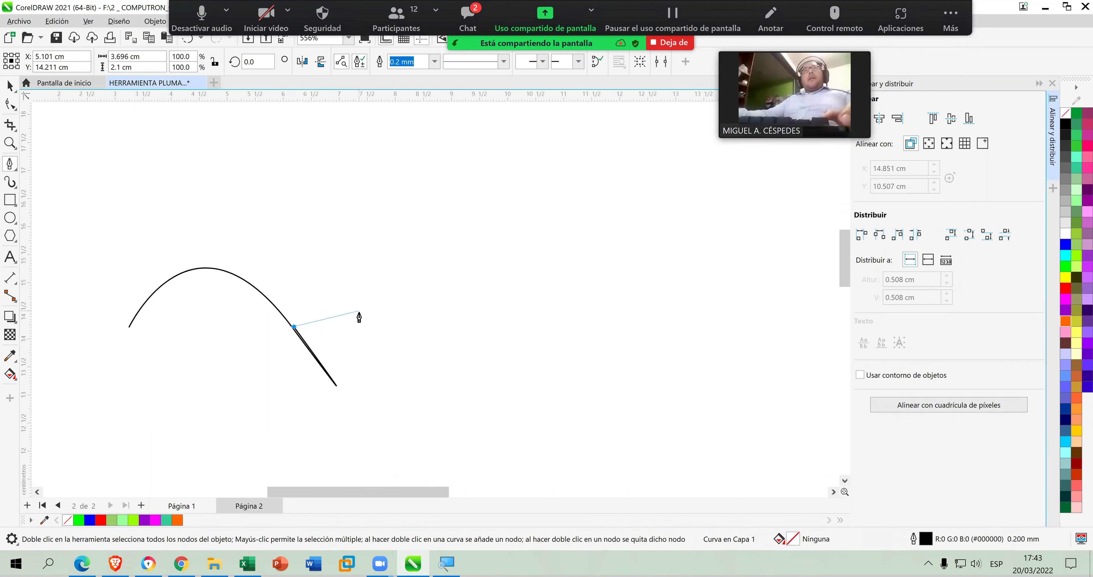
{"action": "left_click_drag", "start_coordinate": [349, 319], "coordinate": [309, 333]}
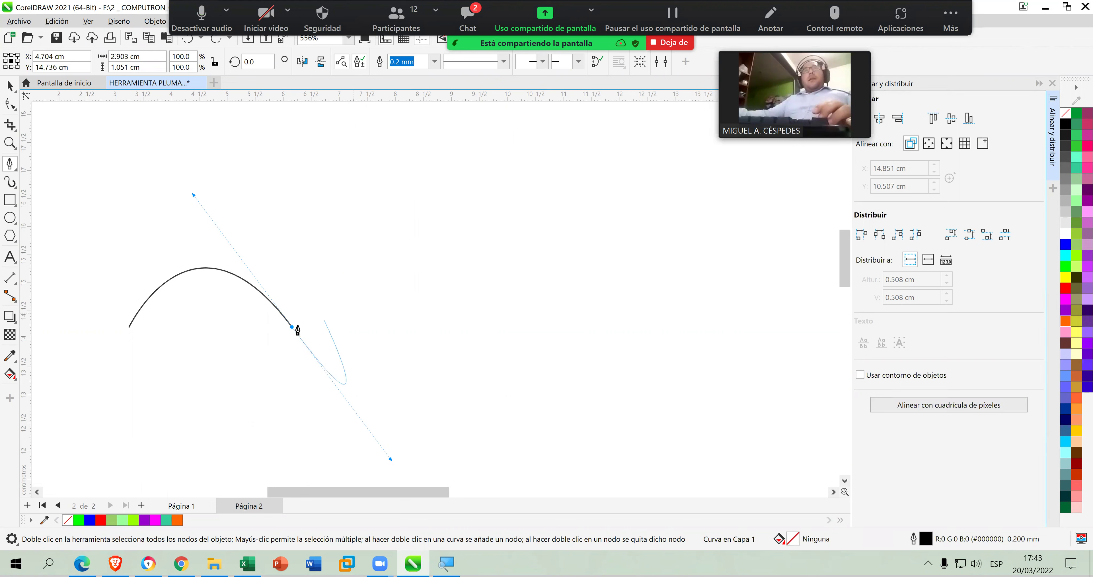
{"action": "double_click", "coordinate": [291, 327]}
{"action": "left_click", "coordinate": [292, 325]}
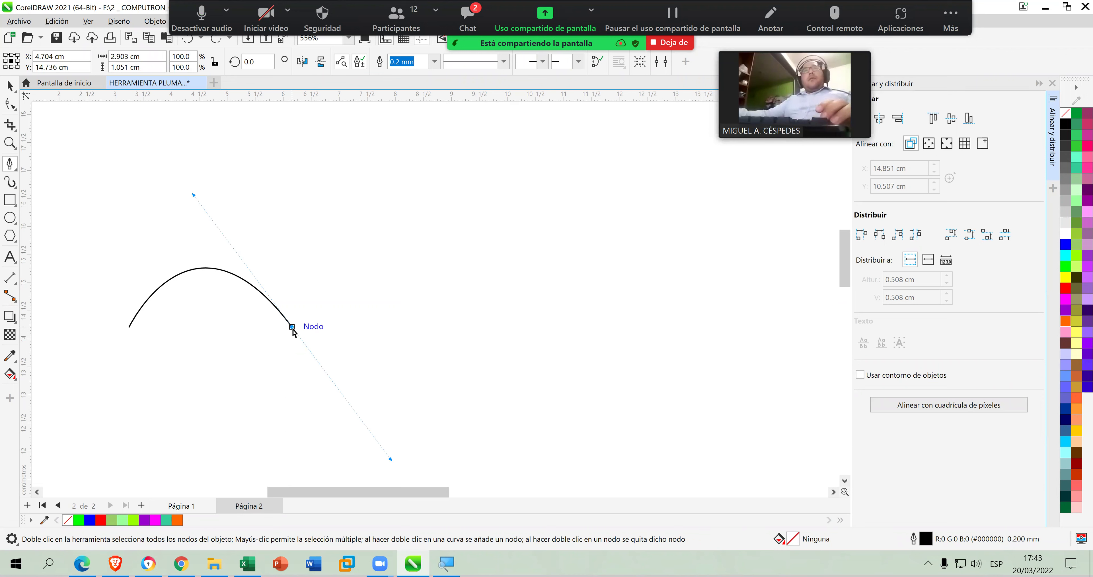
{"action": "key", "text": "Escape"}
Remove the forward handle at the arch's end node and add a second arch about 2 cm wide, meeting it at a cusp.
{"action": "left_click", "coordinate": [292, 327]}
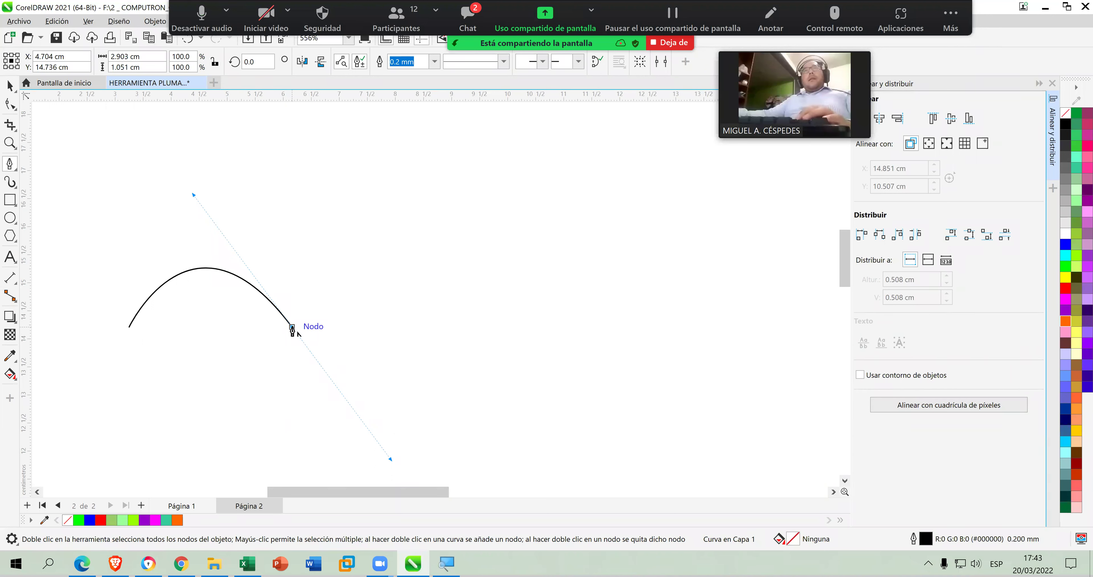
{"action": "left_click", "coordinate": [292, 327]}
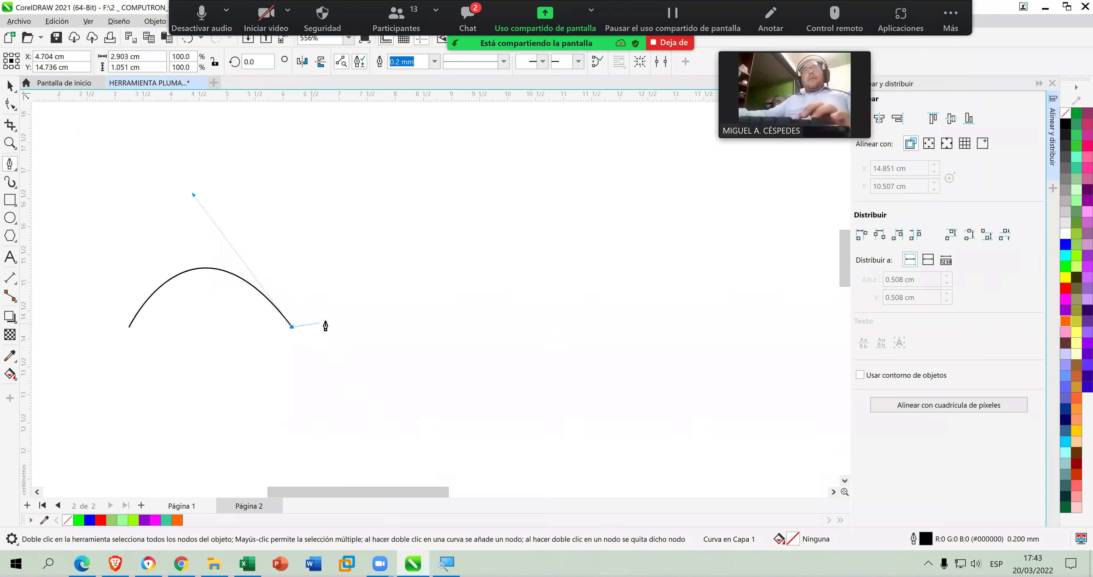
{"action": "left_click_drag", "start_coordinate": [410, 333], "coordinate": [447, 391]}
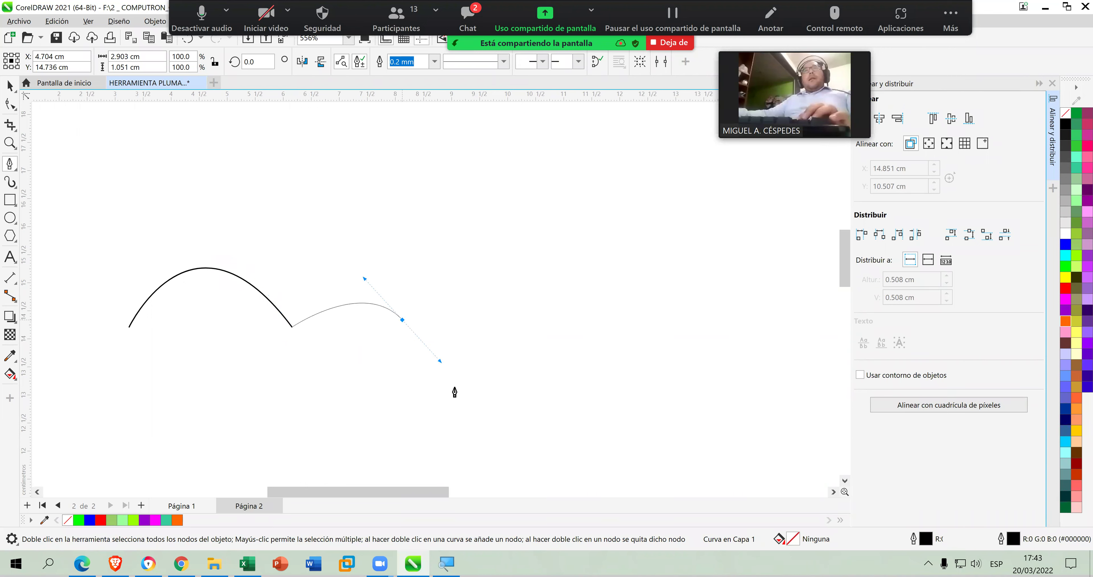
{"action": "double_click", "coordinate": [405, 326]}
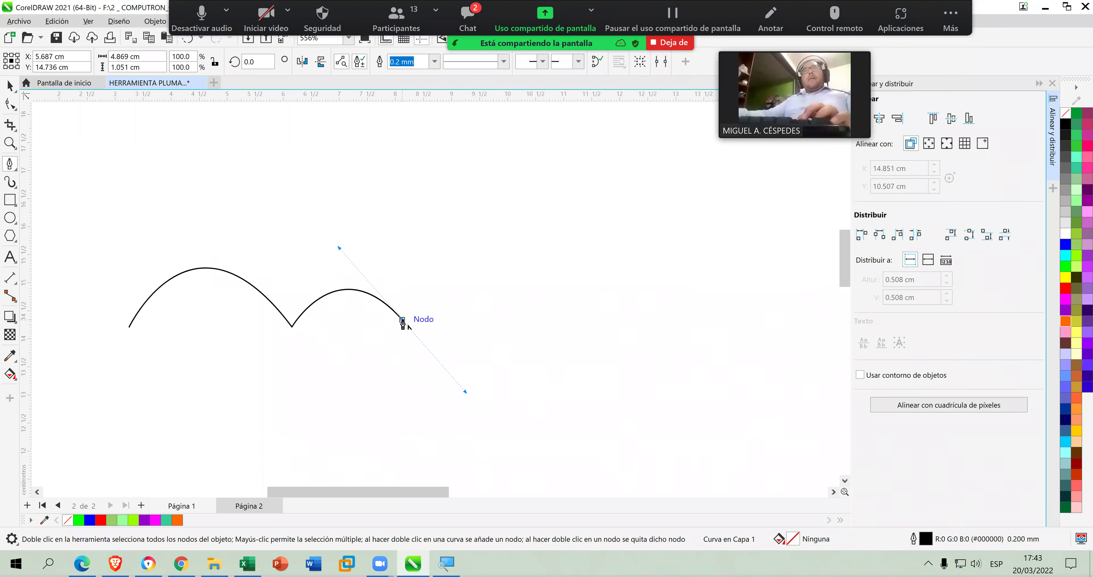
Add four more Pen arches to the chain, removing forward handles so they meet at cusps, reaching about 11.3 cm overall width.
{"action": "left_click_drag", "start_coordinate": [512, 313], "coordinate": [587, 366]}
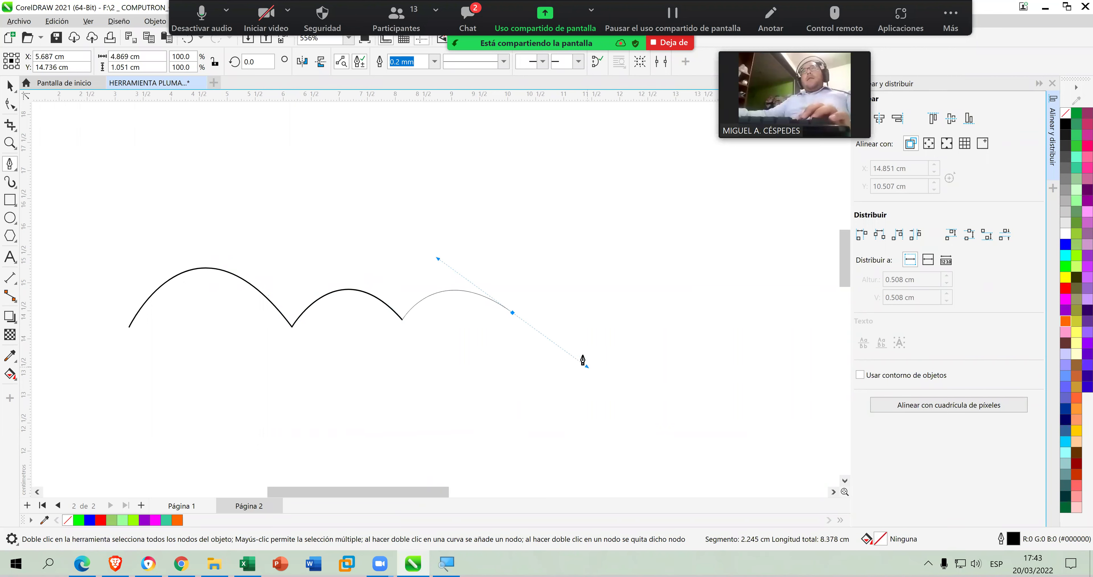
{"action": "double_click", "coordinate": [511, 314]}
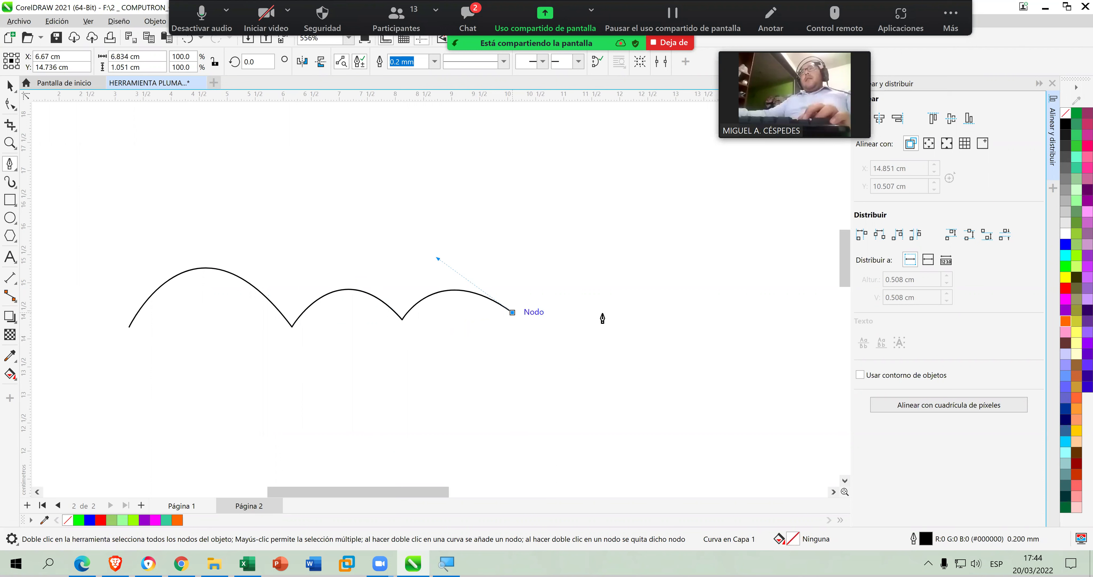
{"action": "left_click_drag", "start_coordinate": [610, 313], "coordinate": [676, 384]}
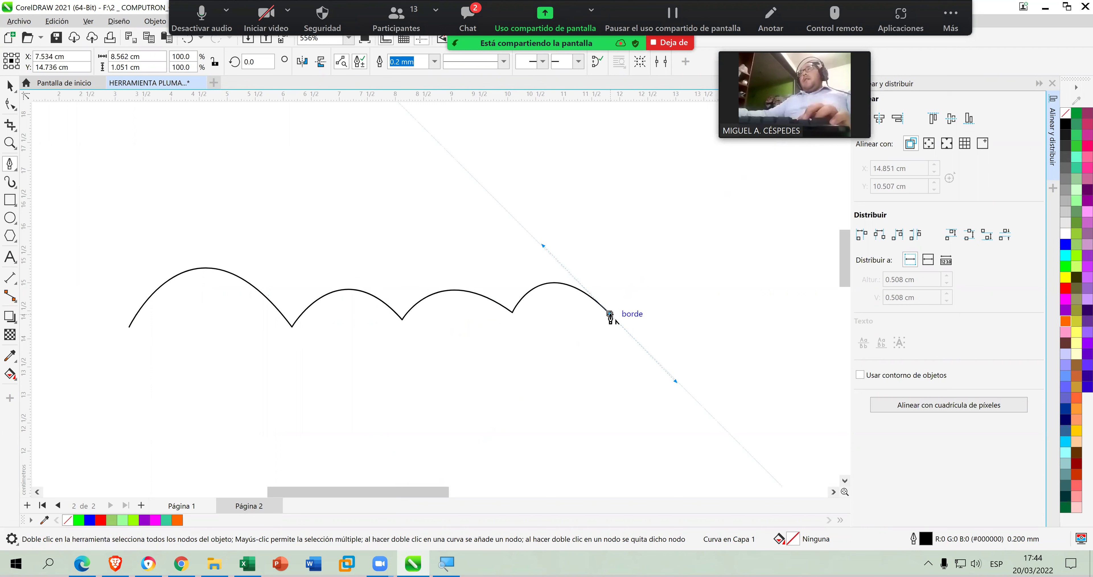
{"action": "left_click_drag", "start_coordinate": [688, 309], "coordinate": [753, 372]}
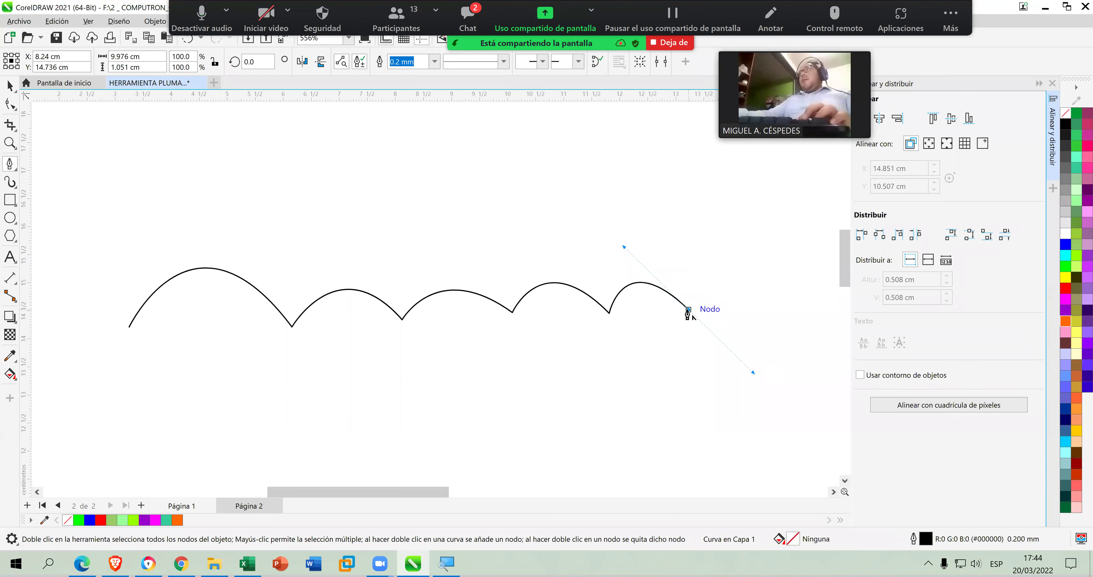
{"action": "left_click_drag", "start_coordinate": [762, 312], "coordinate": [821, 369]}
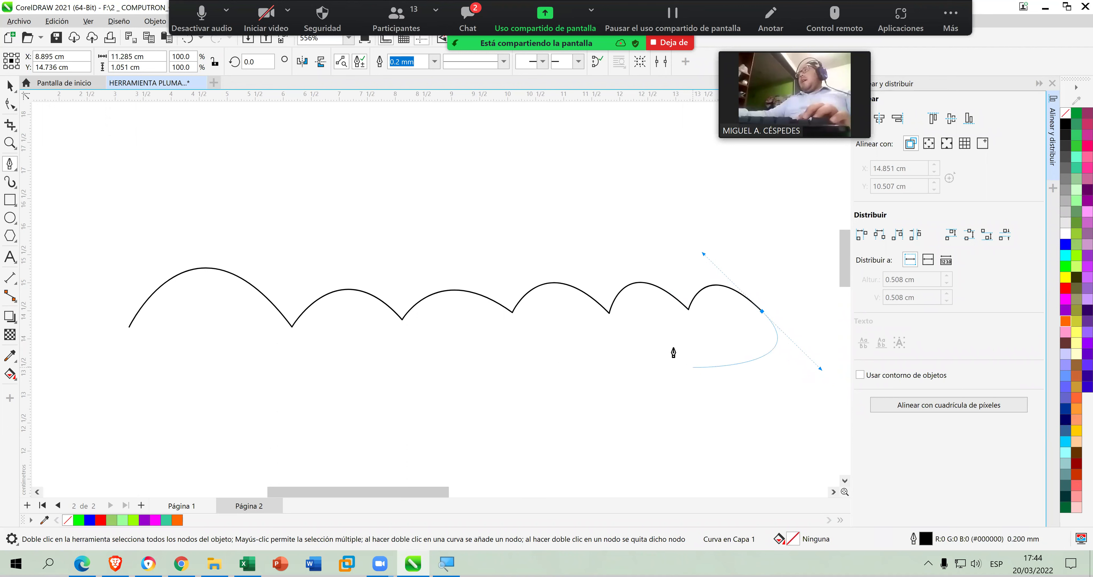
Continue the Pen path back beneath the arches with wavy smooth segments past the first arch, reaching about 12.4 by 3.6 cm overall.
{"action": "left_click", "coordinate": [689, 367]}
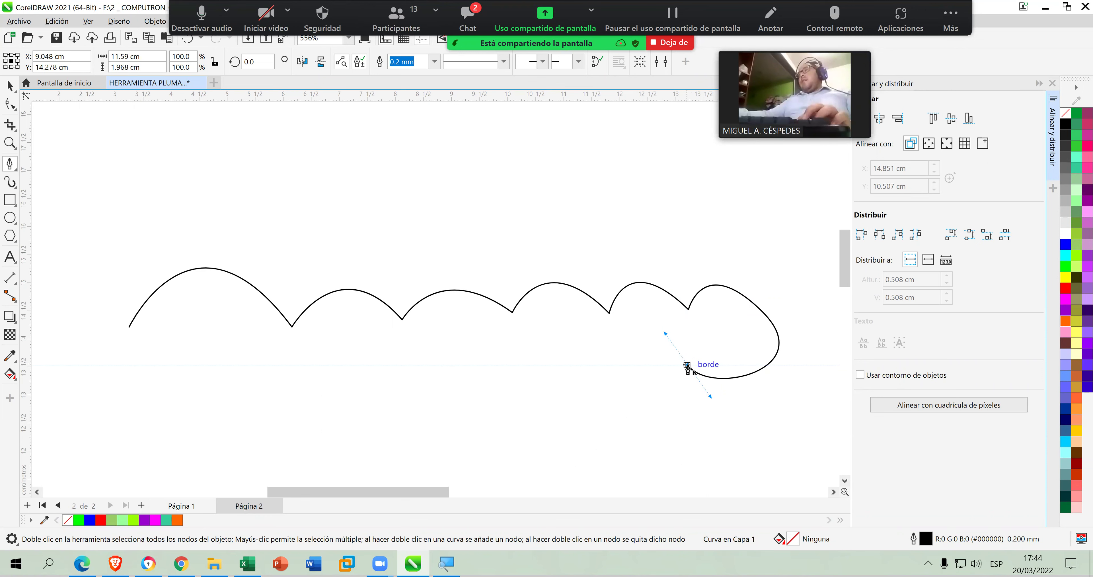
{"action": "left_click_drag", "start_coordinate": [588, 361], "coordinate": [558, 415]}
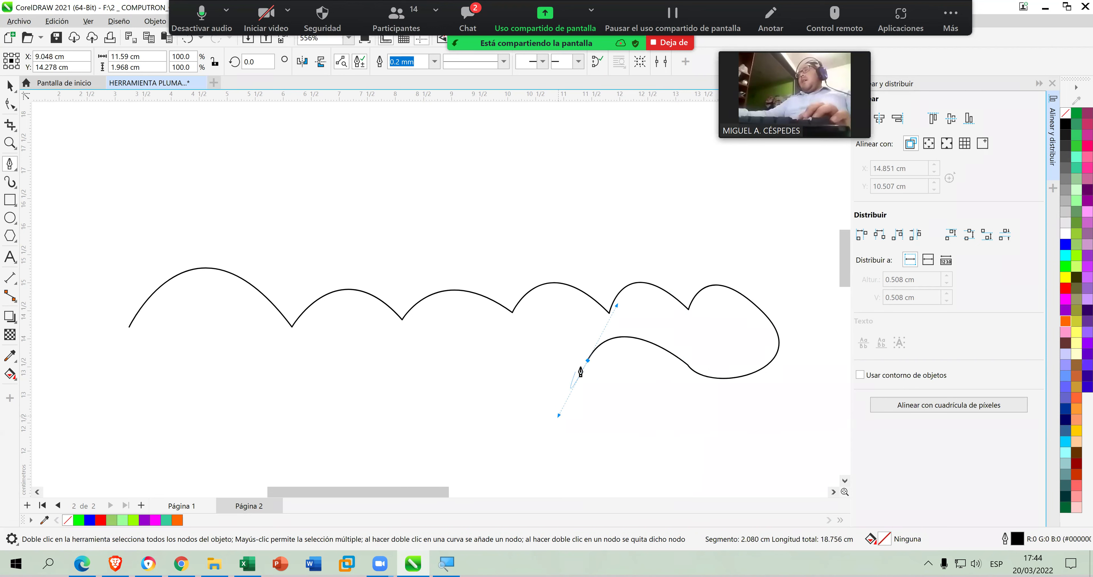
{"action": "left_click_drag", "start_coordinate": [459, 373], "coordinate": [459, 356]}
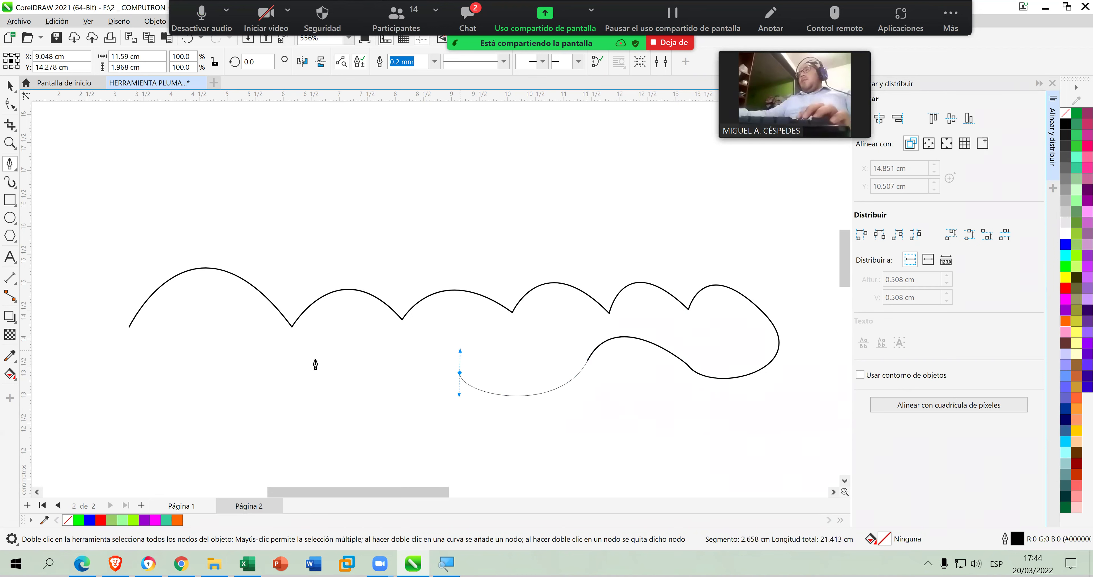
{"action": "left_click_drag", "start_coordinate": [307, 373], "coordinate": [326, 414]}
{"action": "left_click_drag", "start_coordinate": [217, 430], "coordinate": [193, 377]}
{"action": "left_click_drag", "start_coordinate": [86, 445], "coordinate": [66, 378]}
{"action": "left_click_drag", "start_coordinate": [55, 324], "coordinate": [42, 292]}
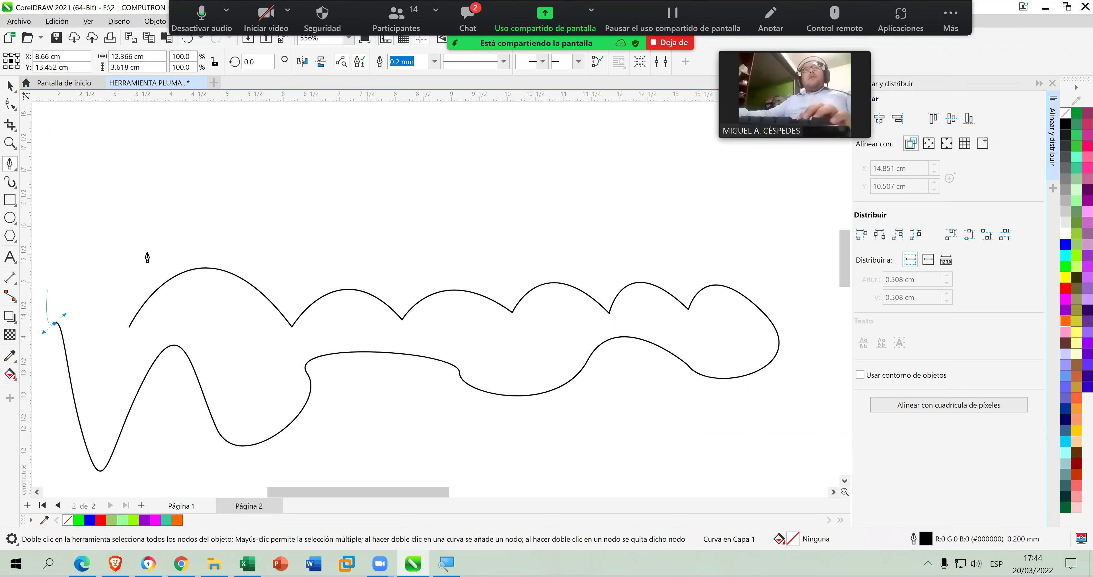
Extend the path in waves above the arches, around their far end and back below them, reaching about 14.2 by 5.6 cm overall.
{"action": "left_click_drag", "start_coordinate": [205, 222], "coordinate": [199, 183]}
{"action": "left_click_drag", "start_coordinate": [268, 166], "coordinate": [365, 236]}
{"action": "left_click_drag", "start_coordinate": [399, 178], "coordinate": [435, 204]}
{"action": "left_click_drag", "start_coordinate": [481, 243], "coordinate": [484, 257]}
{"action": "left_click_drag", "start_coordinate": [558, 188], "coordinate": [571, 181]}
{"action": "left_click_drag", "start_coordinate": [718, 243], "coordinate": [727, 225]}
{"action": "left_click_drag", "start_coordinate": [761, 210], "coordinate": [772, 229]}
{"action": "left_click_drag", "start_coordinate": [799, 279], "coordinate": [799, 392]}
{"action": "left_click", "coordinate": [794, 394]}
{"action": "left_click_drag", "start_coordinate": [673, 434], "coordinate": [601, 426]}
{"action": "left_click_drag", "start_coordinate": [476, 454], "coordinate": [147, 468]}
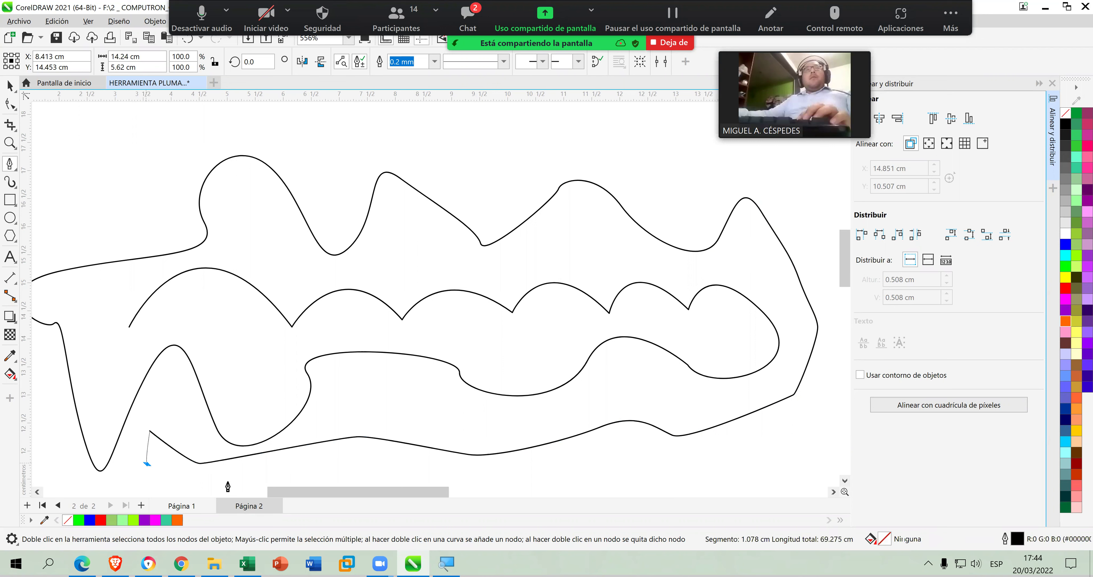
Finish the path with nearly straight segments running beneath the waves, and delete the whole curve.
{"action": "left_click", "coordinate": [242, 480]}
{"action": "left_click", "coordinate": [333, 462]}
{"action": "left_click", "coordinate": [577, 471]}
{"action": "double_click", "coordinate": [725, 464]}
{"action": "scroll", "coordinate": [846, 397], "scroll_direction": "down", "scroll_amount": 5}
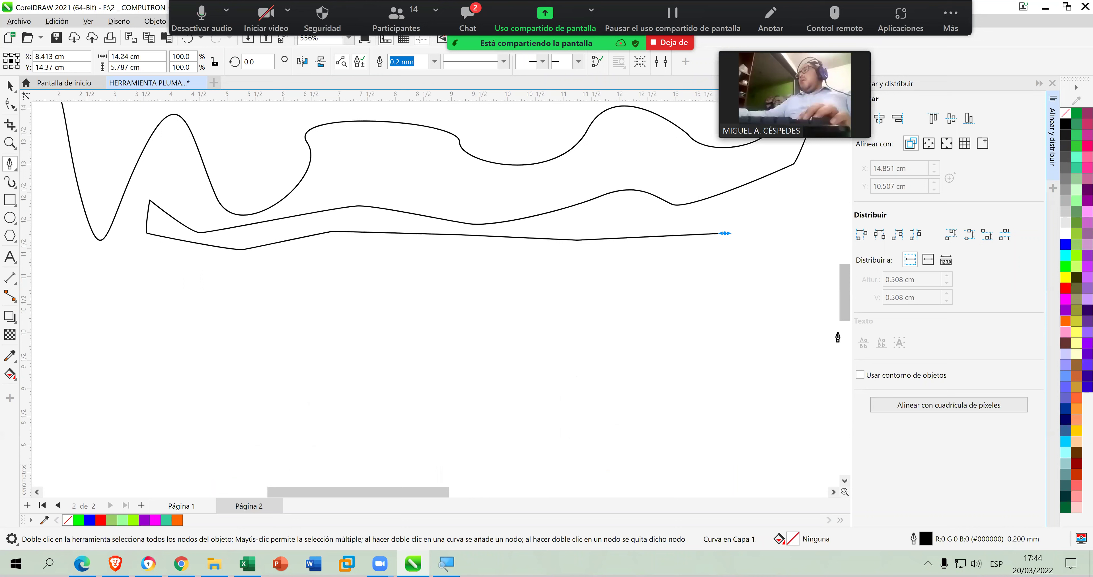
{"action": "key", "text": "space"}
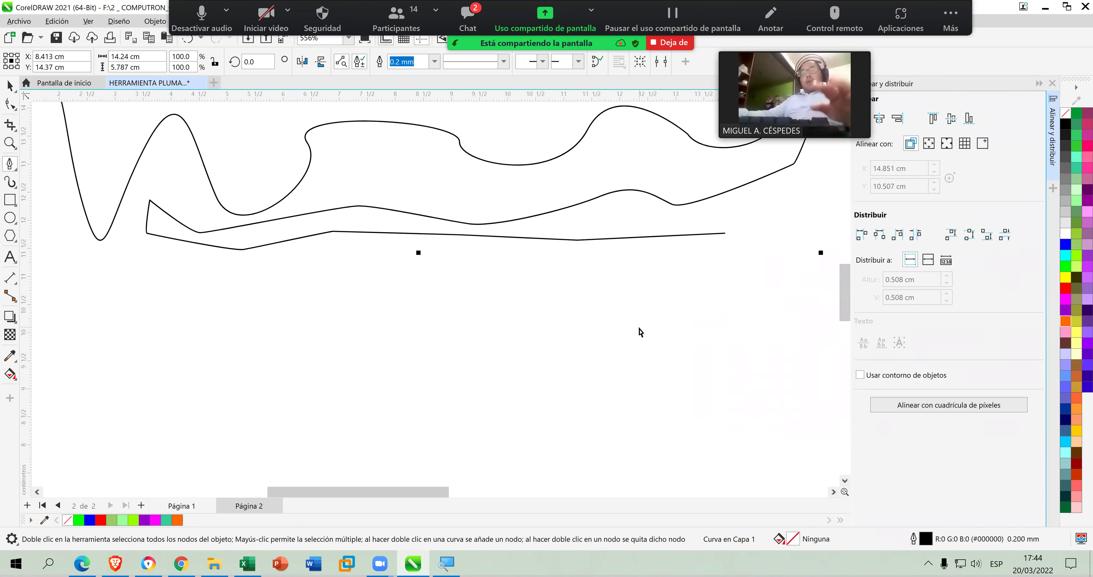
{"action": "key", "text": "Delete"}
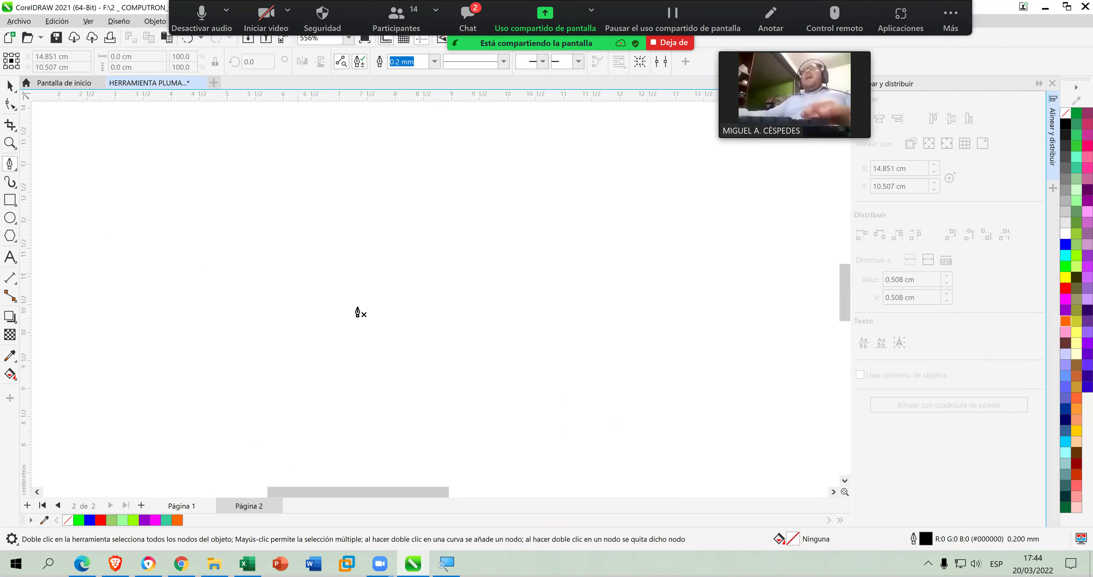
Start a new Pen curve in the page's upper-left area with an arch about 5 by 5.5 cm.
{"action": "scroll", "coordinate": [359, 313], "scroll_direction": "down", "scroll_amount": 1}
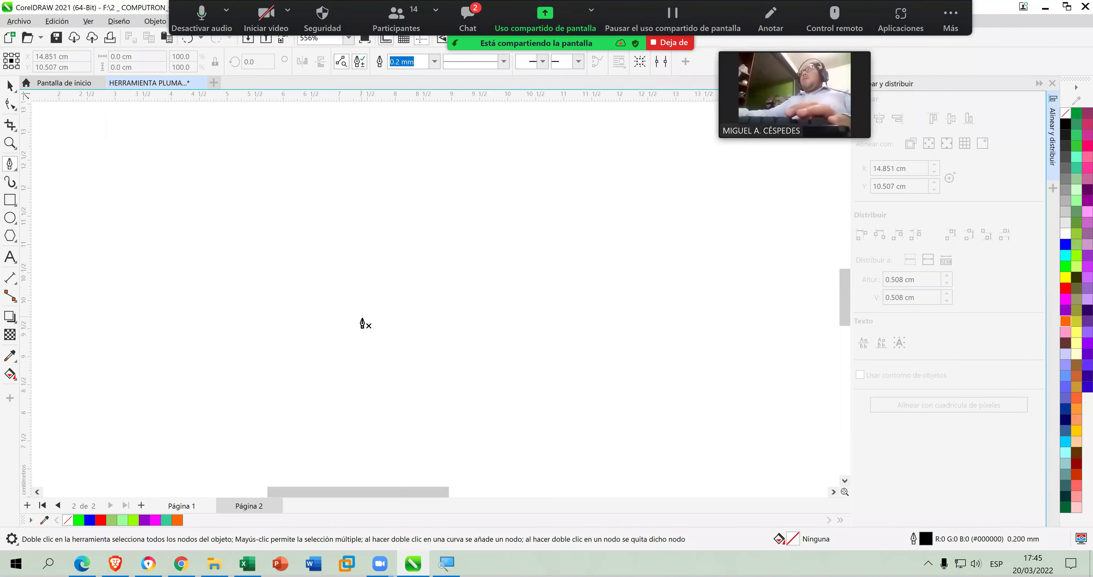
{"action": "scroll", "coordinate": [431, 321], "scroll_direction": "down", "scroll_amount": 1}
{"action": "key", "text": "alt"}
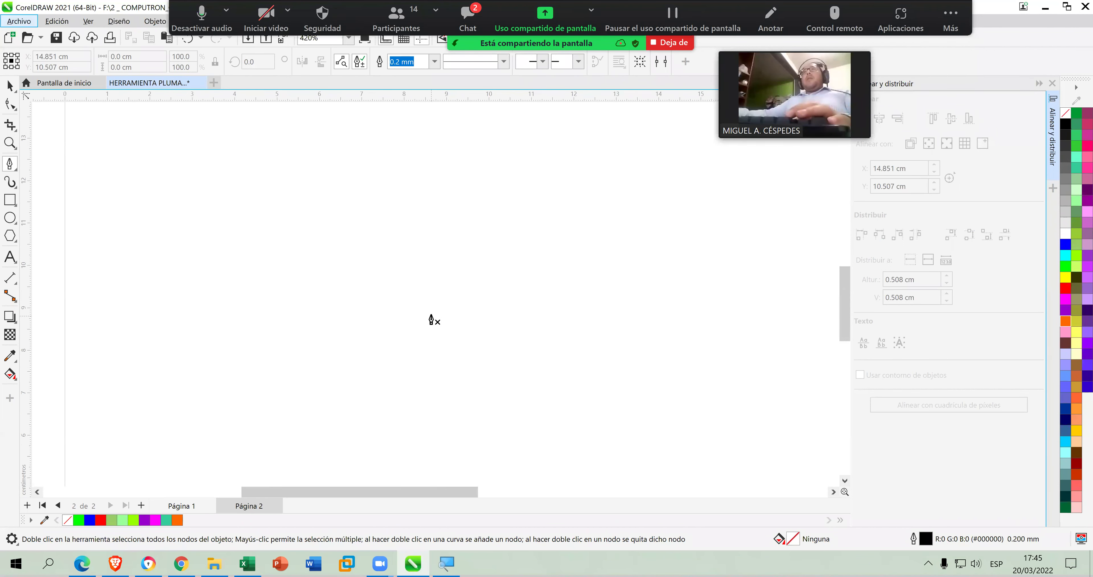
{"action": "key", "text": "Down"}
{"action": "key", "text": "alt"}
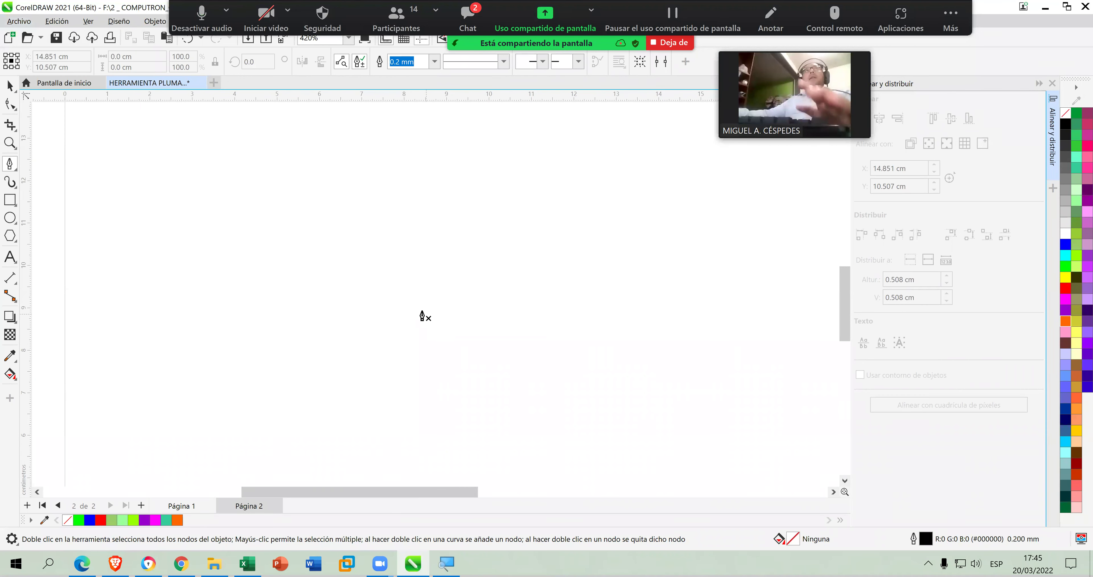
{"action": "scroll", "coordinate": [423, 318], "scroll_direction": "down", "scroll_amount": 2}
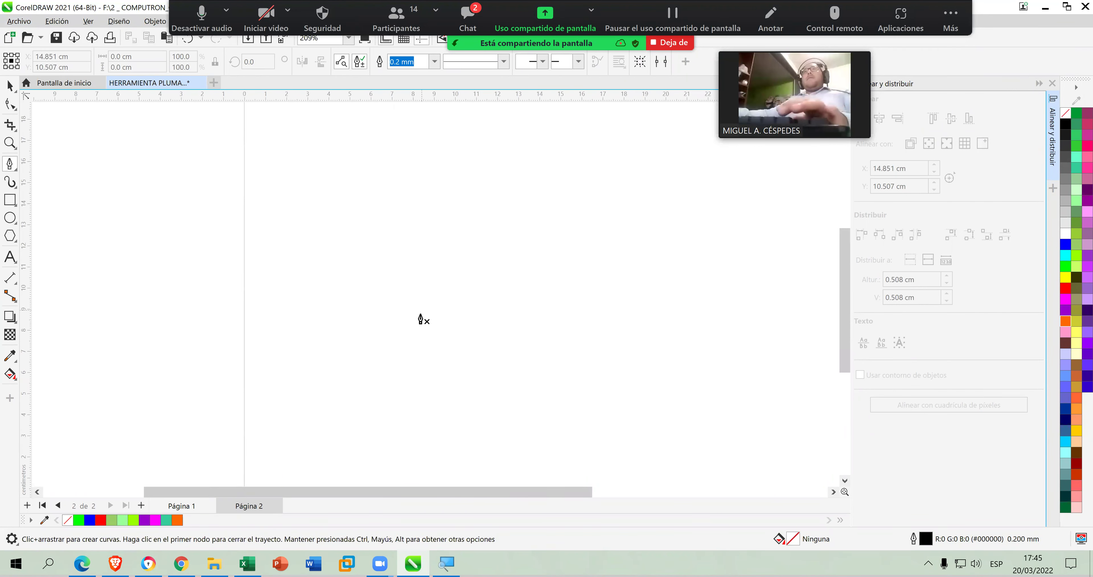
{"action": "scroll", "coordinate": [423, 319], "scroll_direction": "down", "scroll_amount": 2}
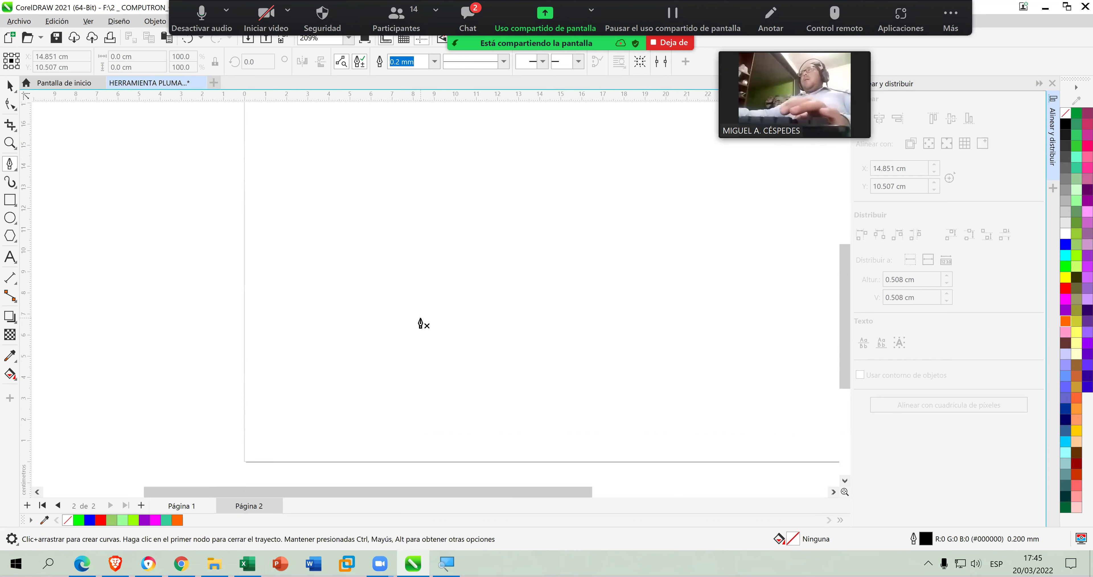
{"action": "scroll", "coordinate": [419, 318], "scroll_direction": "down", "scroll_amount": 2}
{"action": "key", "text": "space"}
{"action": "scroll", "coordinate": [551, 310], "scroll_direction": "up", "scroll_amount": 1}
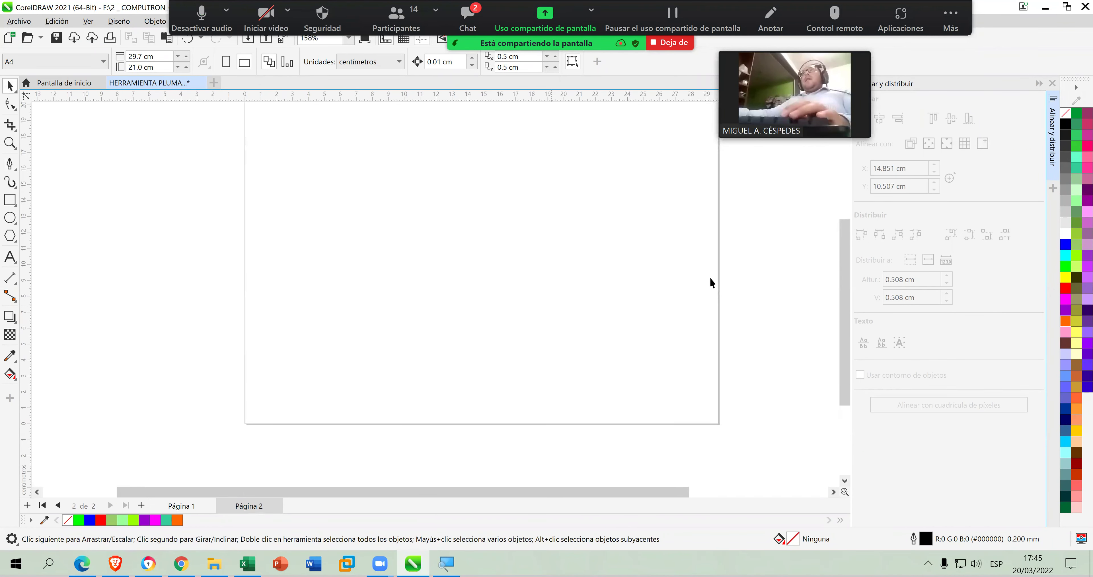
{"action": "left_click_drag", "start_coordinate": [850, 248], "coordinate": [850, 234]}
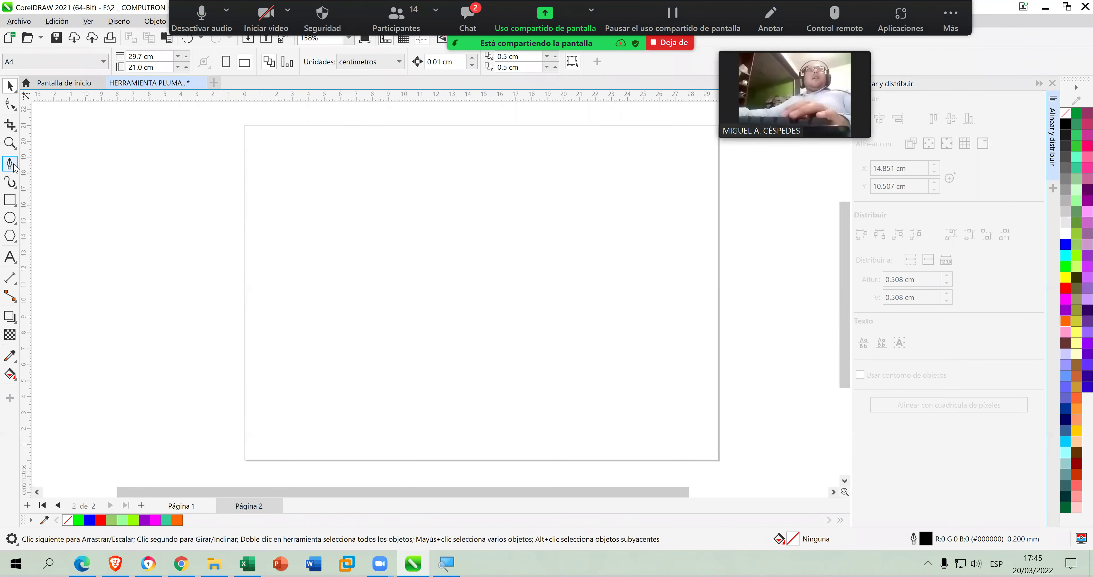
{"action": "key", "text": "space"}
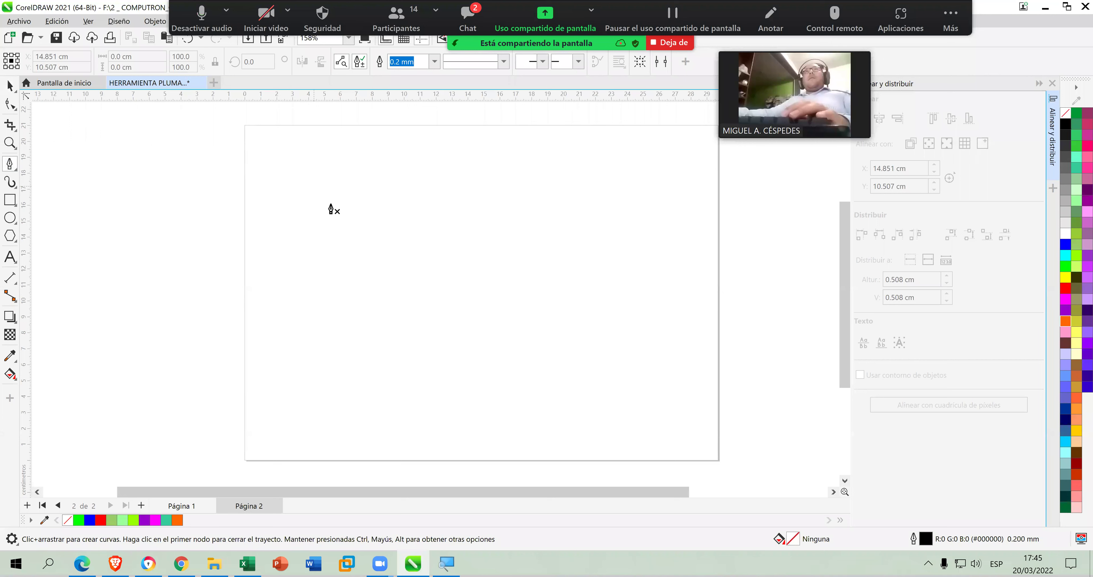
{"action": "left_click", "coordinate": [342, 272]}
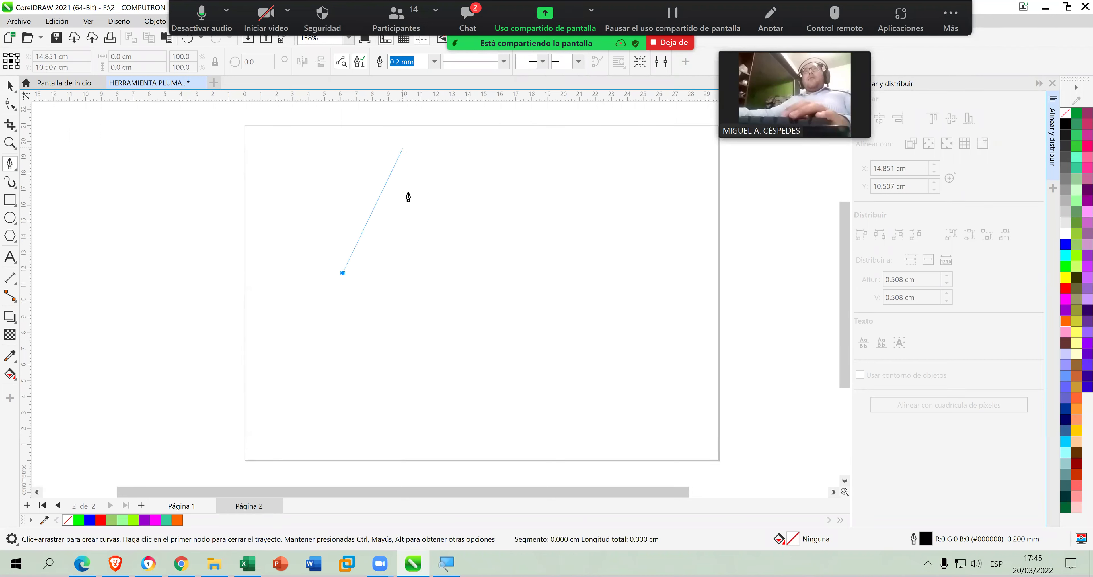
{"action": "left_click_drag", "start_coordinate": [410, 191], "coordinate": [532, 236]}
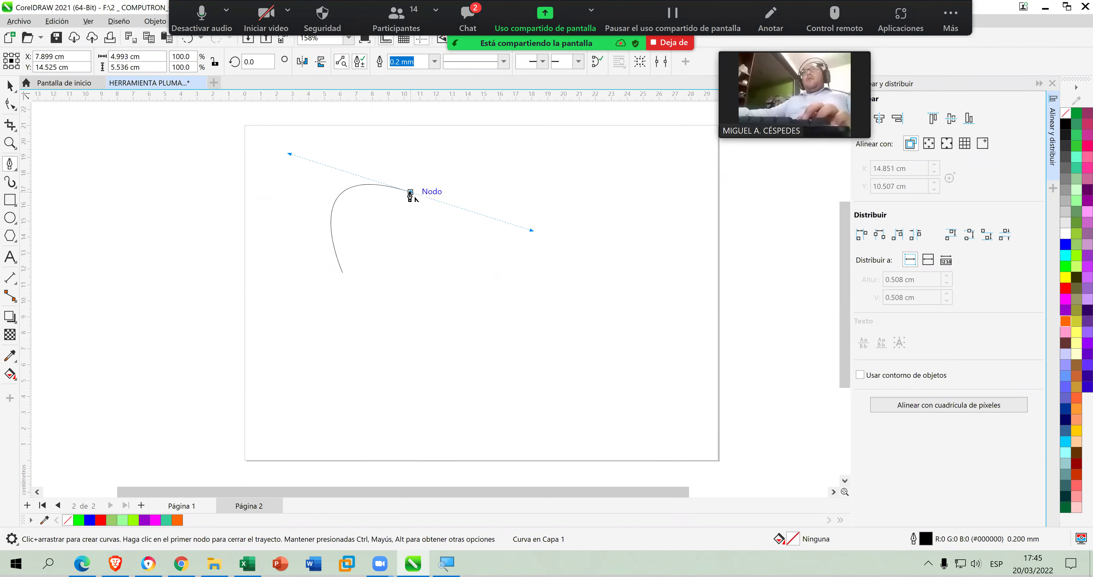
Continue the curve with flowing lobes down the page's right half to its bottom edge, about 17.9 by 17.1 cm overall.
{"action": "left_click_drag", "start_coordinate": [472, 219], "coordinate": [445, 280]}
{"action": "left_click_drag", "start_coordinate": [549, 265], "coordinate": [549, 224]}
{"action": "left_click_drag", "start_coordinate": [577, 364], "coordinate": [477, 344]}
{"action": "left_click_drag", "start_coordinate": [524, 446], "coordinate": [464, 407]}
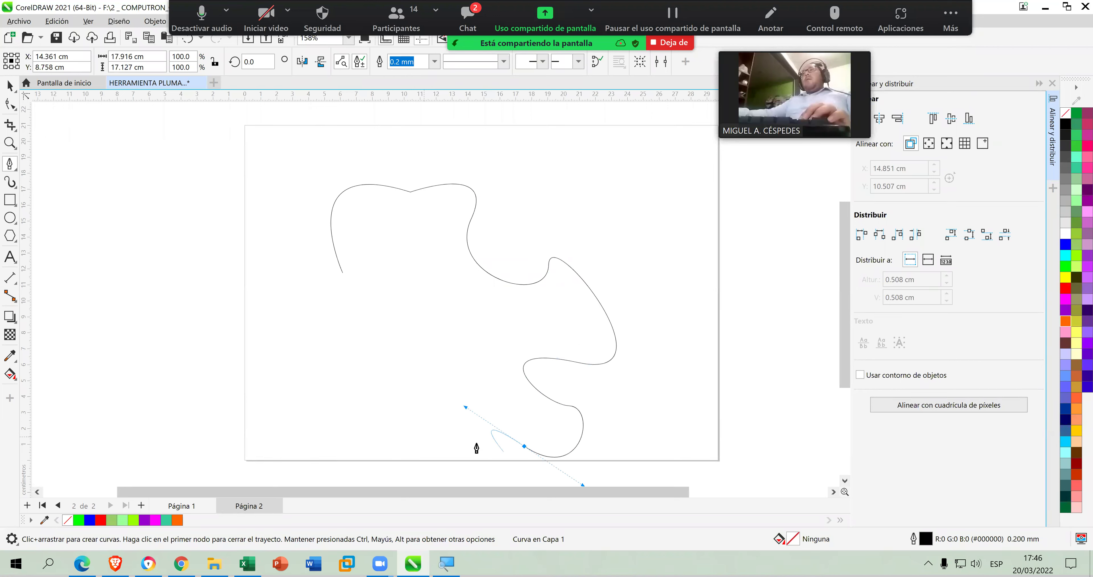
Remove forward handles at successive end nodes and add cusped segments along the page's bottom edge toward its lower-left corner.
{"action": "left_click", "coordinate": [525, 446]}
{"action": "left_click_drag", "start_coordinate": [454, 460], "coordinate": [402, 381]}
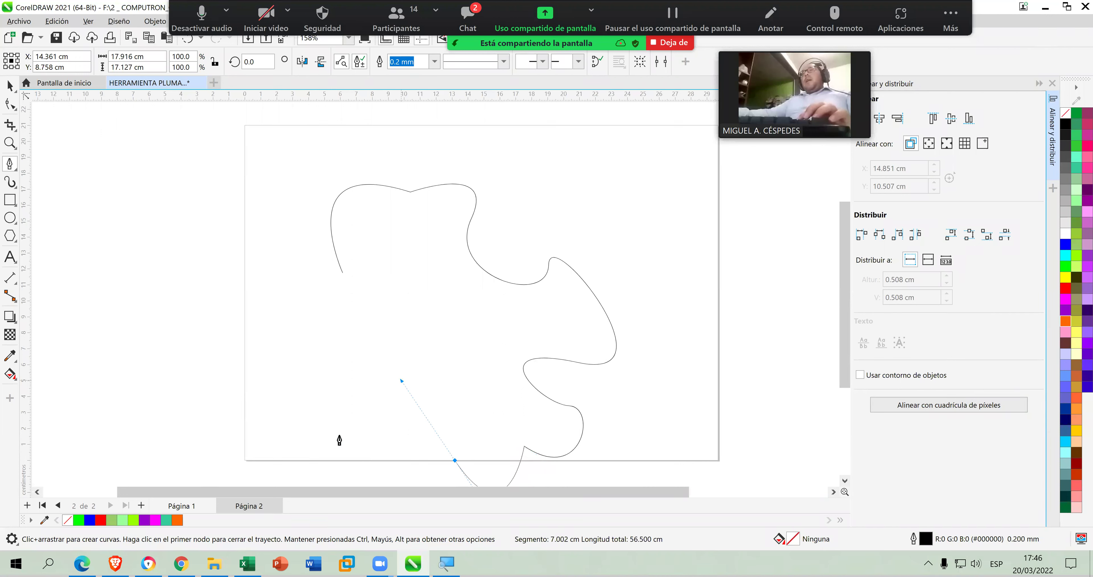
{"action": "left_click_drag", "start_coordinate": [395, 446], "coordinate": [384, 375]}
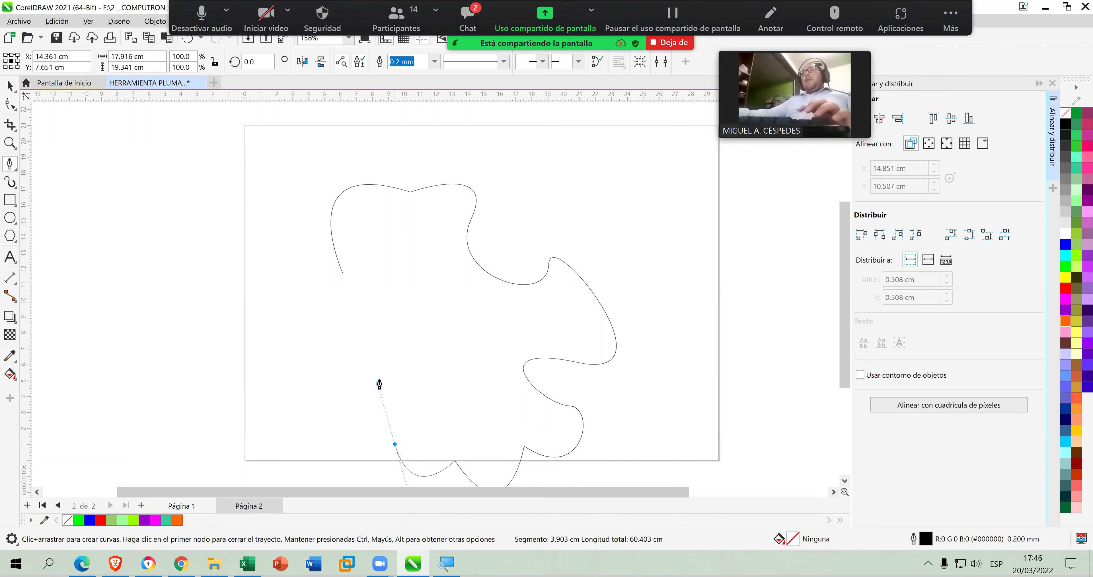
{"action": "left_click", "coordinate": [395, 444]}
{"action": "left_click_drag", "start_coordinate": [336, 357], "coordinate": [443, 361]}
{"action": "double_click", "coordinate": [381, 445]}
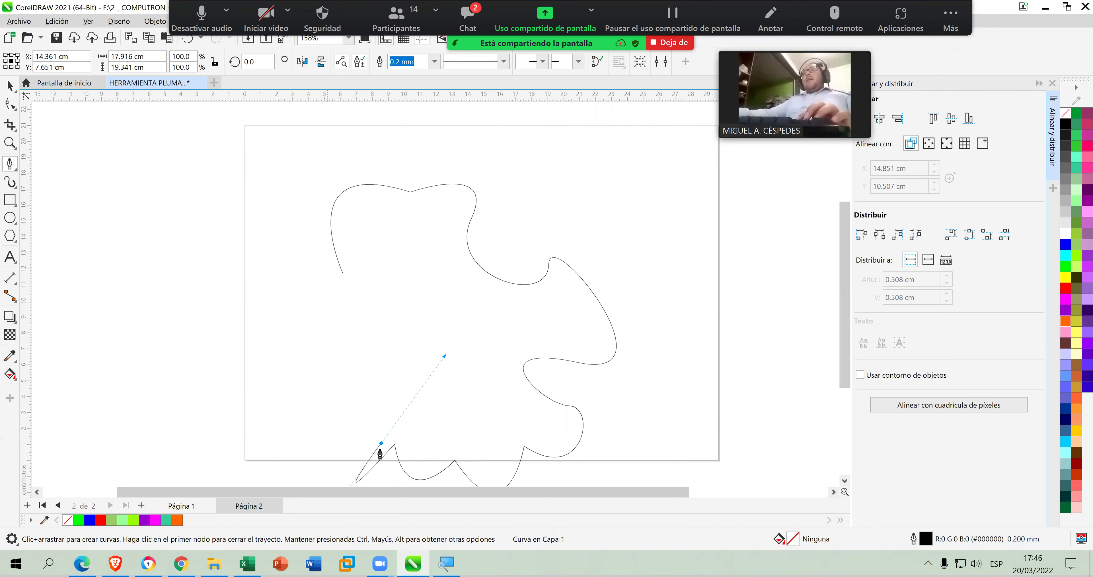
{"action": "left_click", "coordinate": [382, 442]}
{"action": "left_click_drag", "start_coordinate": [331, 399], "coordinate": [339, 335]}
{"action": "double_click", "coordinate": [331, 402]}
{"action": "left_click", "coordinate": [331, 400]}
{"action": "left_click_drag", "start_coordinate": [291, 370], "coordinate": [318, 325]}
{"action": "key", "text": "ctrl+z"}
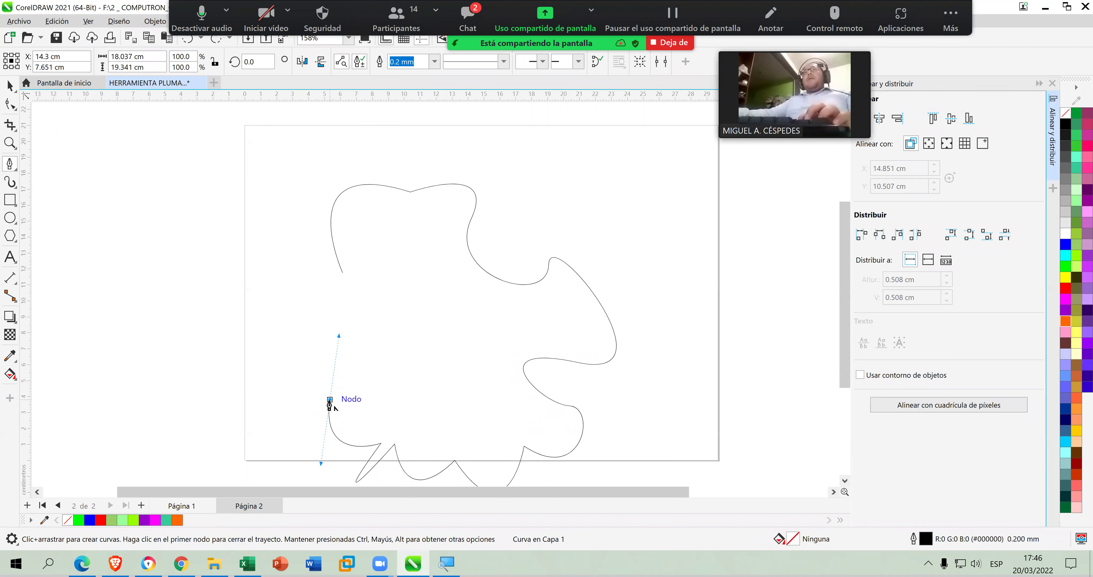
Continue the curve in waves up past the page's left edge, adding a cusped arch at the upper left, about 26.1 by 22.6 cm overall.
{"action": "left_click_drag", "start_coordinate": [276, 377], "coordinate": [197, 330]}
{"action": "left_click_drag", "start_coordinate": [220, 262], "coordinate": [255, 240]}
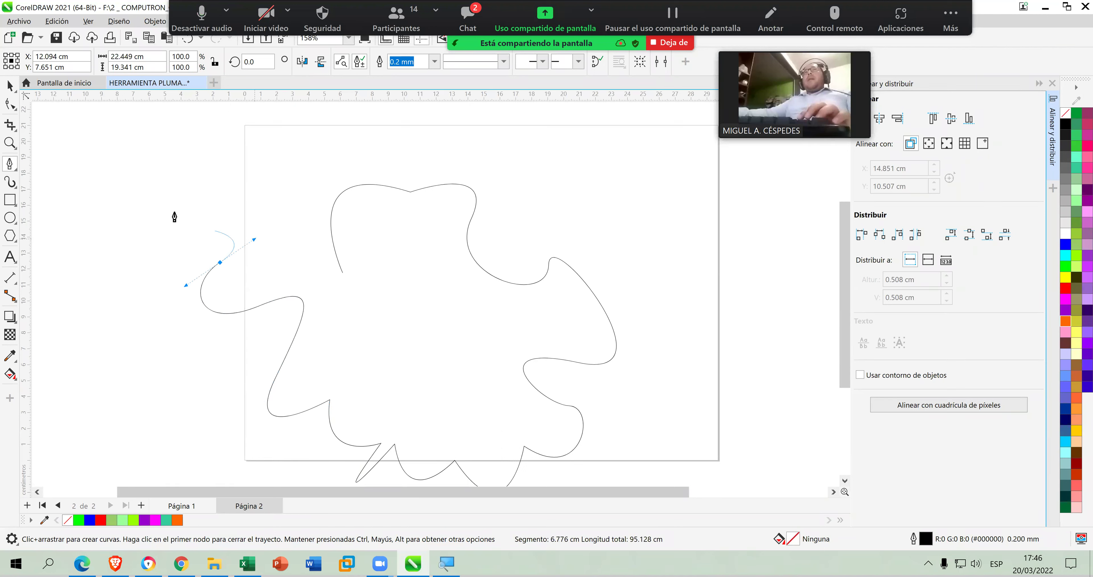
{"action": "left_click_drag", "start_coordinate": [207, 189], "coordinate": [131, 201]}
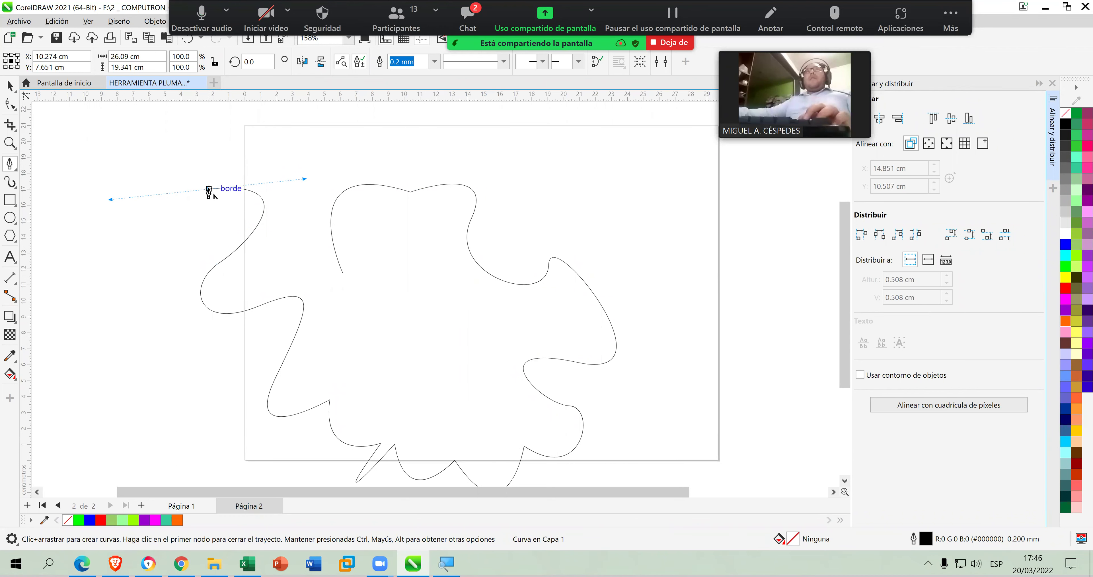
{"action": "left_click", "coordinate": [207, 188]}
{"action": "left_click_drag", "start_coordinate": [282, 136], "coordinate": [315, 162]}
{"action": "left_click", "coordinate": [287, 226]}
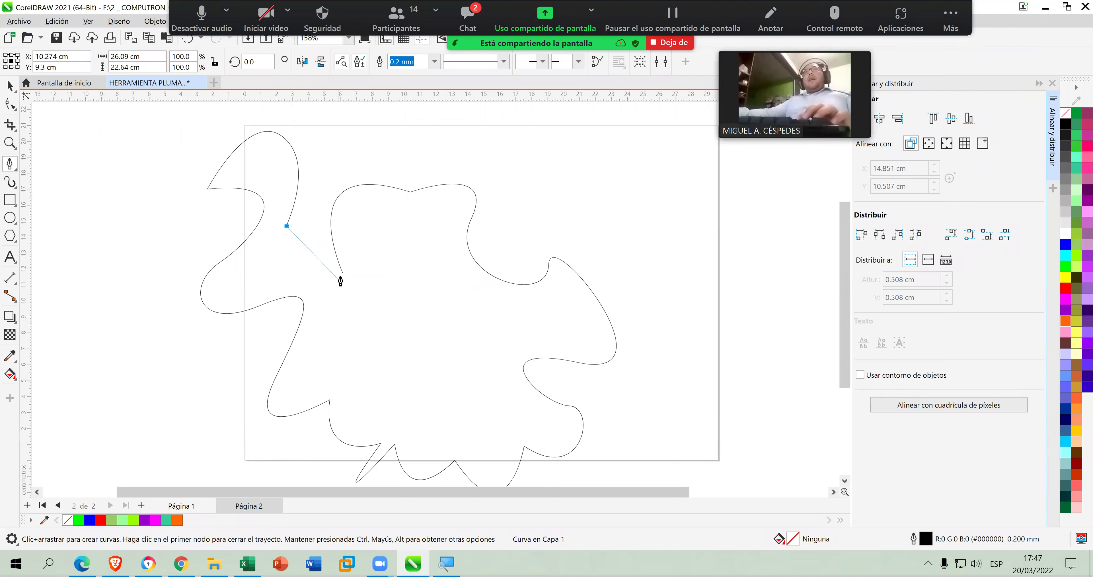
Close the path with a curved segment ending on its starting node, and finish drawing.
{"action": "scroll", "coordinate": [342, 304], "scroll_direction": "up", "scroll_amount": 2}
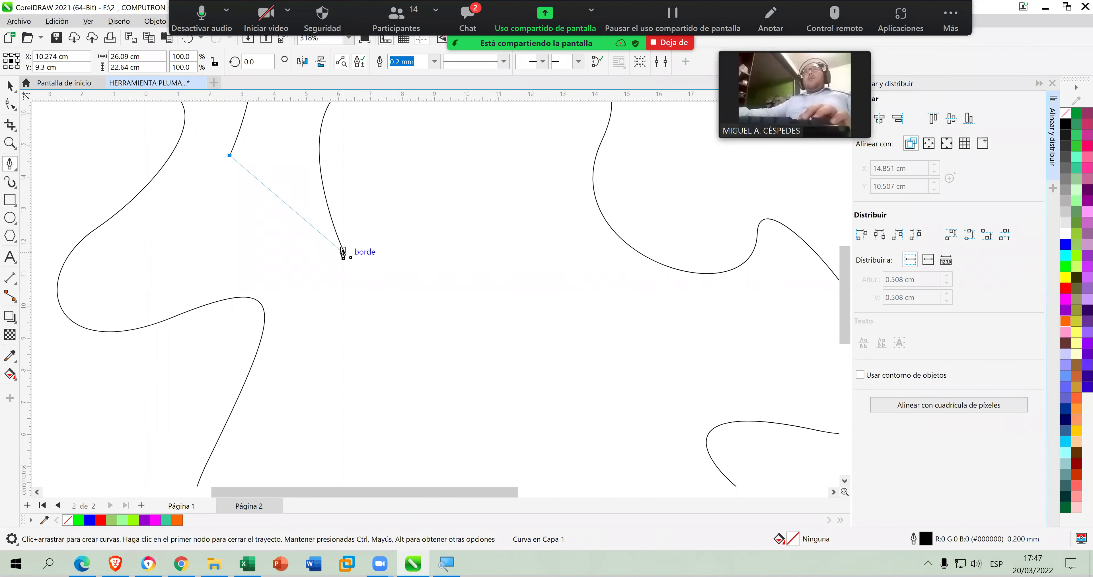
{"action": "left_click", "coordinate": [343, 250]}
{"action": "left_click_drag", "start_coordinate": [368, 266], "coordinate": [261, 261]}
{"action": "key", "text": "Escape"}
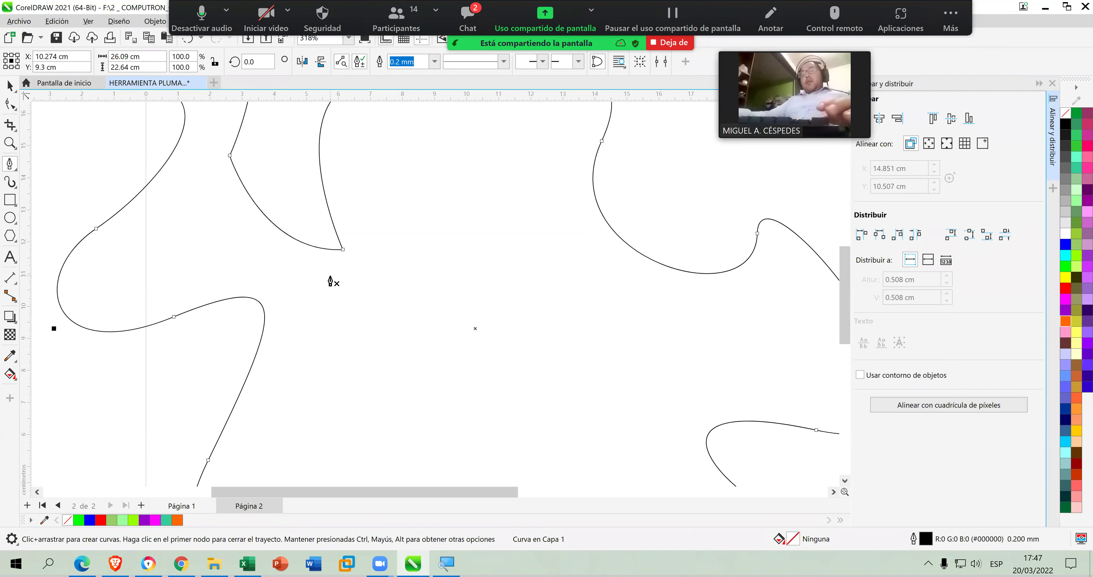
Move the closed shape about 5.5 cm to the right so its left side lies within the page.
{"action": "key", "text": "F4"}
{"action": "scroll", "coordinate": [461, 289], "scroll_direction": "down", "scroll_amount": 1}
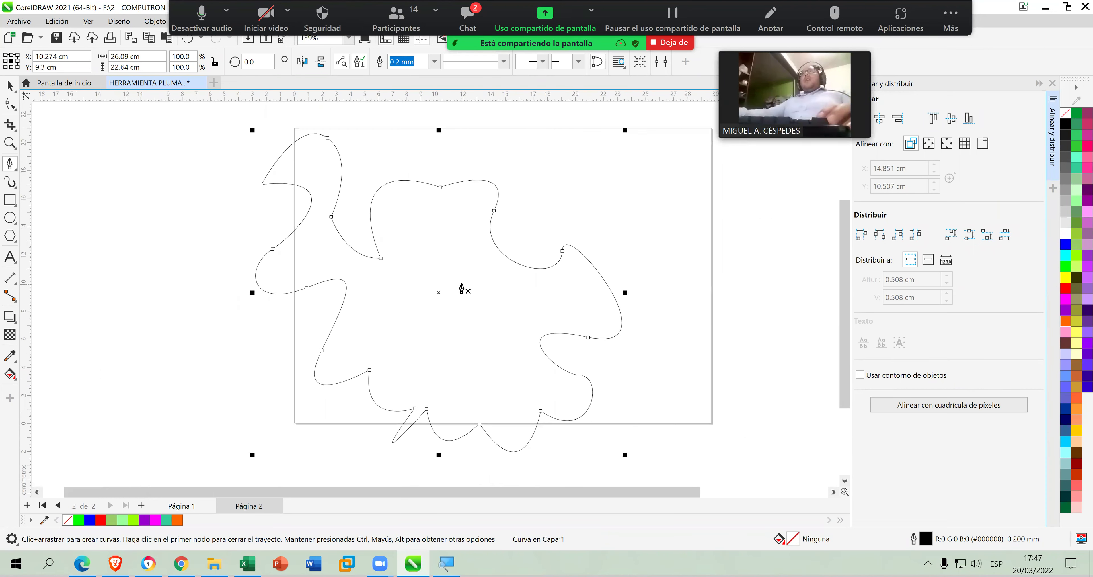
{"action": "key", "text": "space"}
{"action": "left_click_drag", "start_coordinate": [483, 277], "coordinate": [558, 275]}
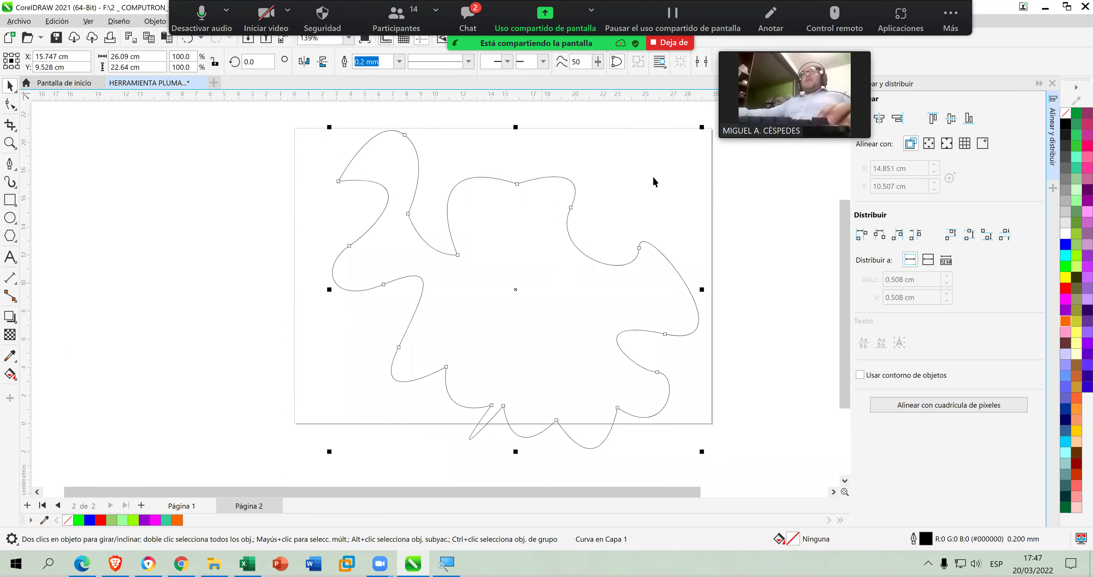
Scale the closed shape proportionally to about 90.6% and shift it up so it fits inside the page.
{"action": "left_click_drag", "start_coordinate": [702, 129], "coordinate": [667, 159]}
{"action": "mouse_move", "coordinate": [539, 292]}
{"action": "left_mouse_down"}
{"action": "mouse_move", "coordinate": [550, 268]}
{"action": "mouse_move", "coordinate": [549, 281]}
{"action": "left_mouse_up"}
{"action": "left_click", "coordinate": [707, 232]}
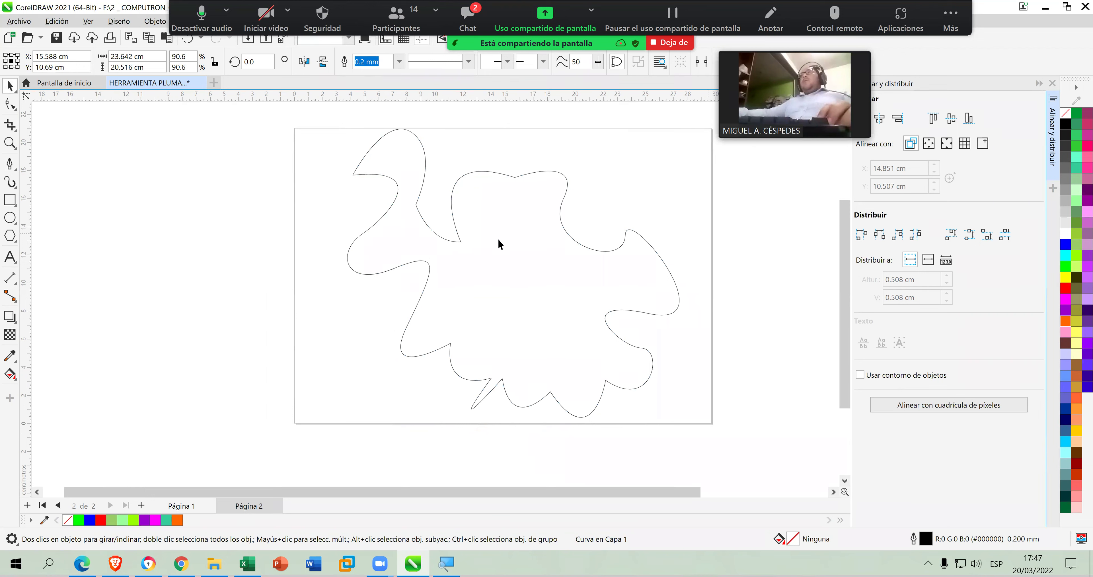
Fill the closed freeform shape with pale yellow (#FFFF66).
{"action": "left_click", "coordinate": [543, 232]}
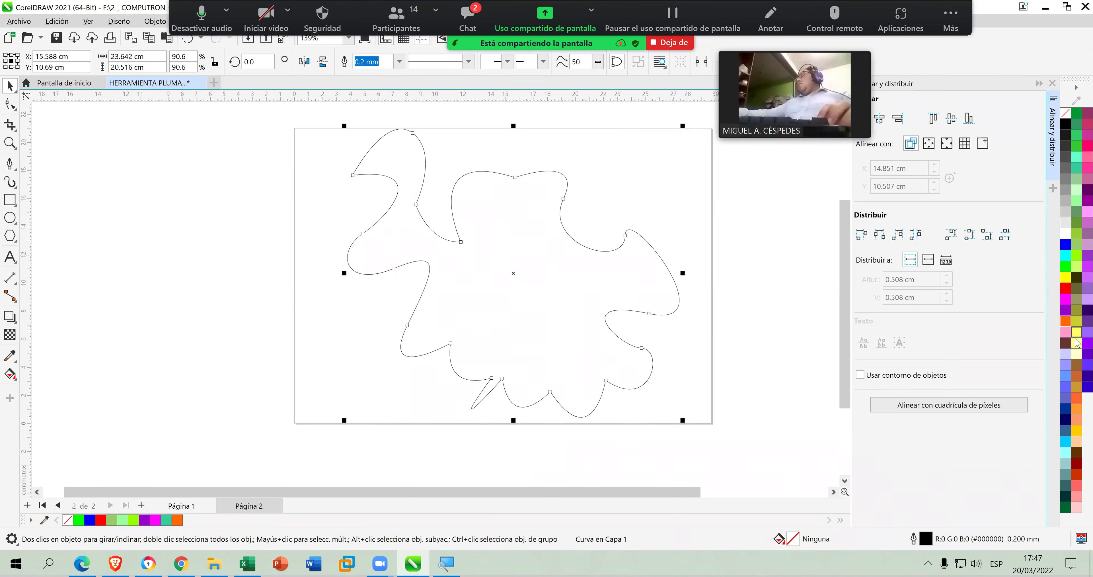
{"action": "left_click", "coordinate": [1076, 333]}
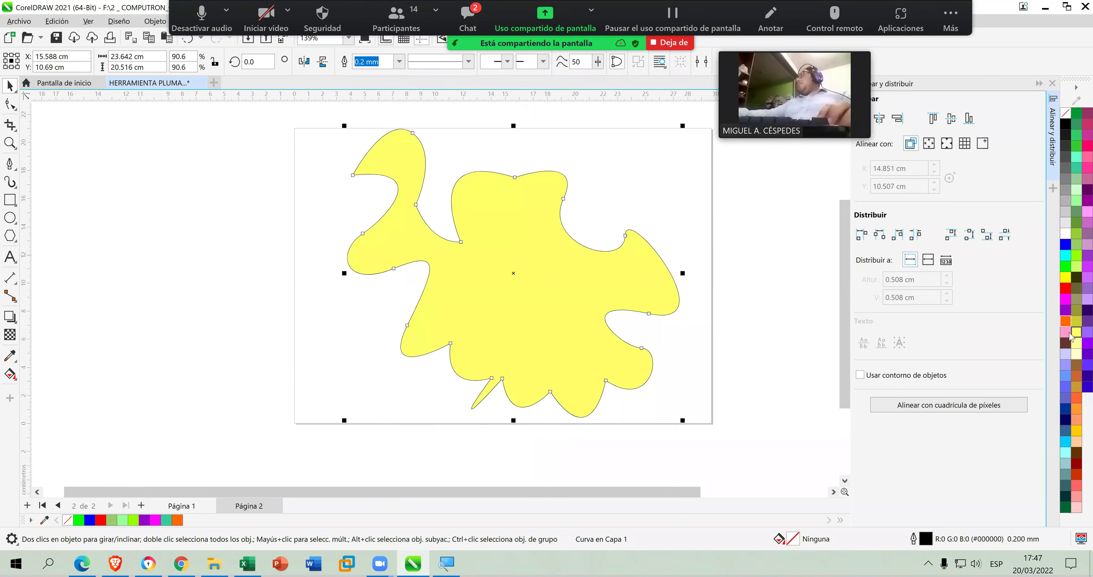
{"action": "left_click", "coordinate": [688, 222]}
Delete the pale yellow freeform shape from page 2.
{"action": "left_click", "coordinate": [456, 270]}
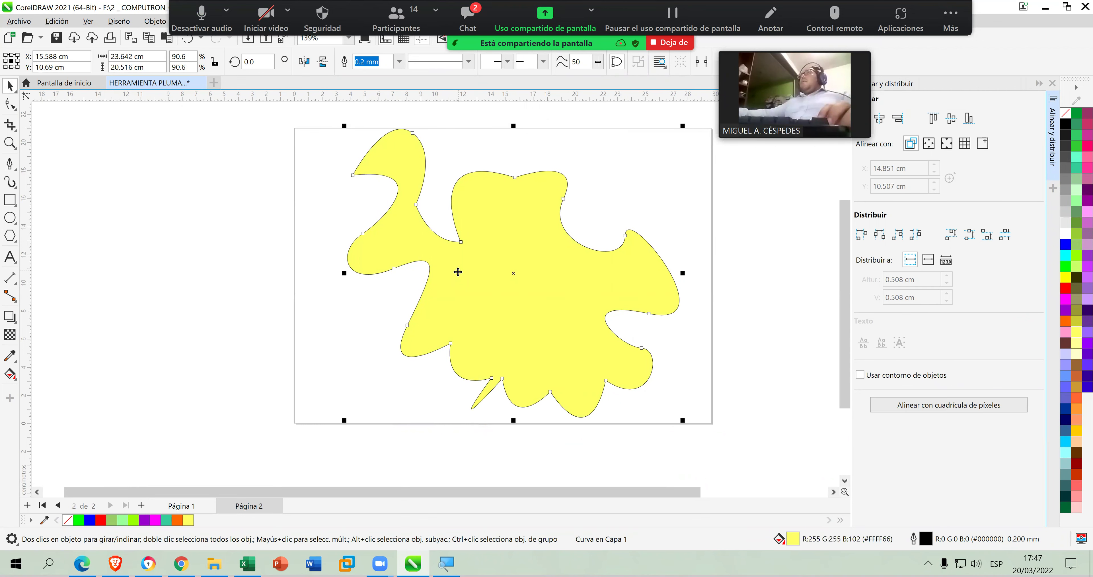
{"action": "key", "text": "Delete"}
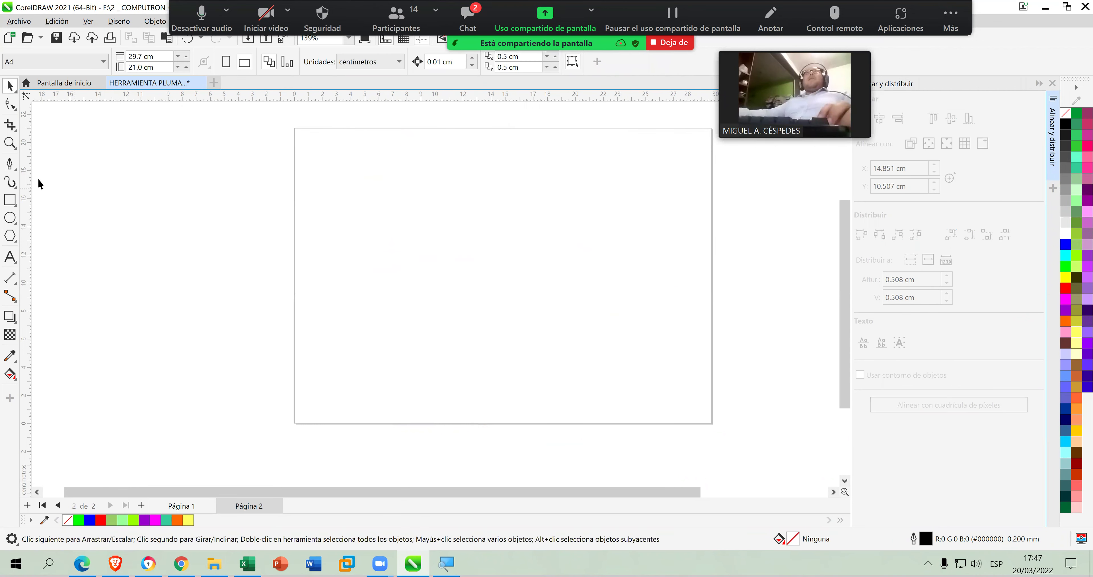
Draw a Pen path from the page's upper left, down the left side, along the bottom and up the right side.
{"action": "left_click", "coordinate": [9, 163]}
{"action": "left_click", "coordinate": [309, 150]}
{"action": "left_click", "coordinate": [315, 257]}
{"action": "left_click", "coordinate": [327, 316]}
{"action": "left_click", "coordinate": [416, 367]}
{"action": "left_click", "coordinate": [577, 368]}
{"action": "left_click", "coordinate": [678, 328]}
{"action": "left_click", "coordinate": [692, 289]}
{"action": "left_click", "coordinate": [671, 221]}
Continue the path with curves back toward the upper left and end it open, about 27.3 by 15.6 cm overall.
{"action": "left_click_drag", "start_coordinate": [488, 222], "coordinate": [417, 185]}
{"action": "left_click", "coordinate": [403, 165]}
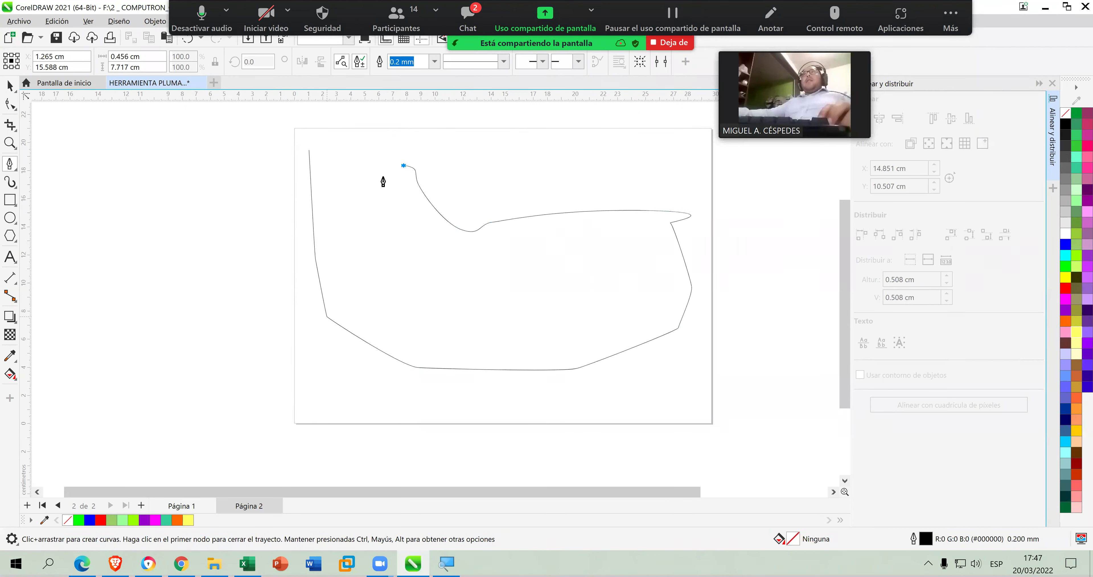
{"action": "left_click_drag", "start_coordinate": [347, 169], "coordinate": [349, 176]}
{"action": "key", "text": "Escape"}
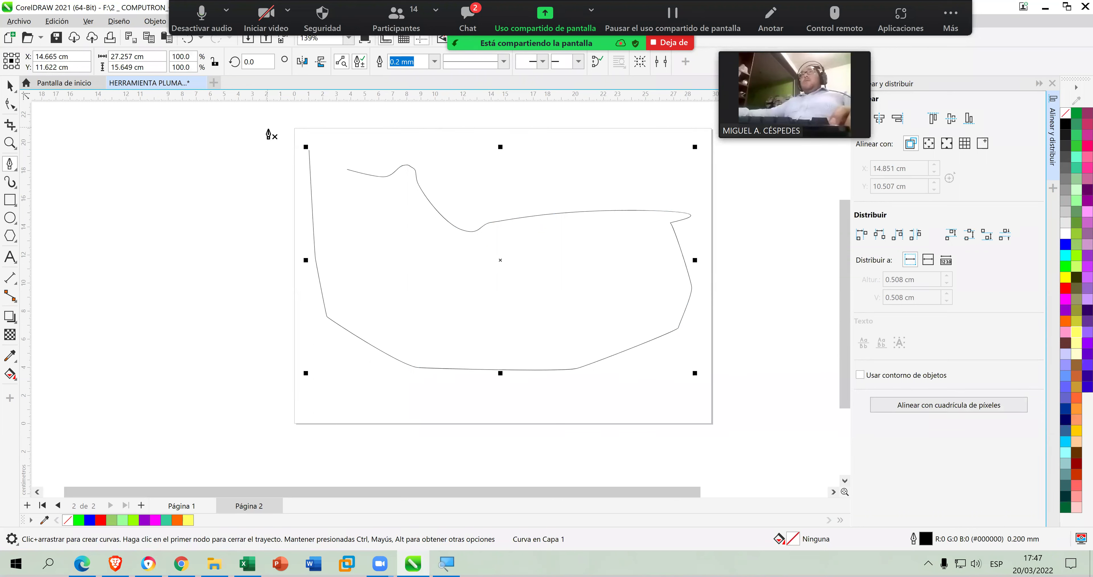
{"action": "key", "text": "space"}
{"action": "left_click", "coordinate": [501, 167]}
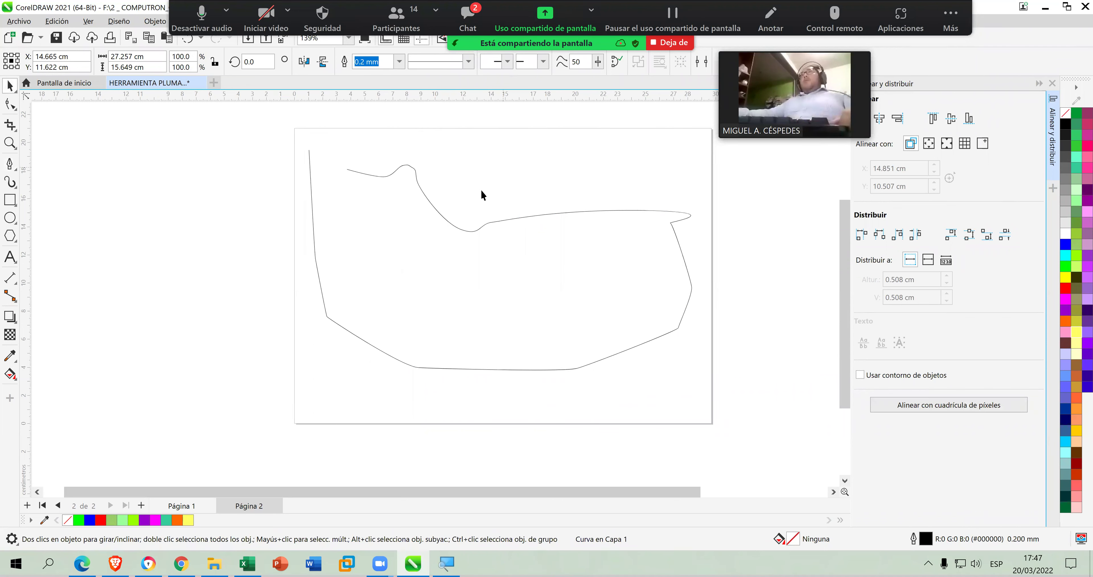
Set the open path's fill to yellow (#FFFF00) and its outline color to green (#33CC99).
{"action": "left_click", "coordinate": [462, 229]}
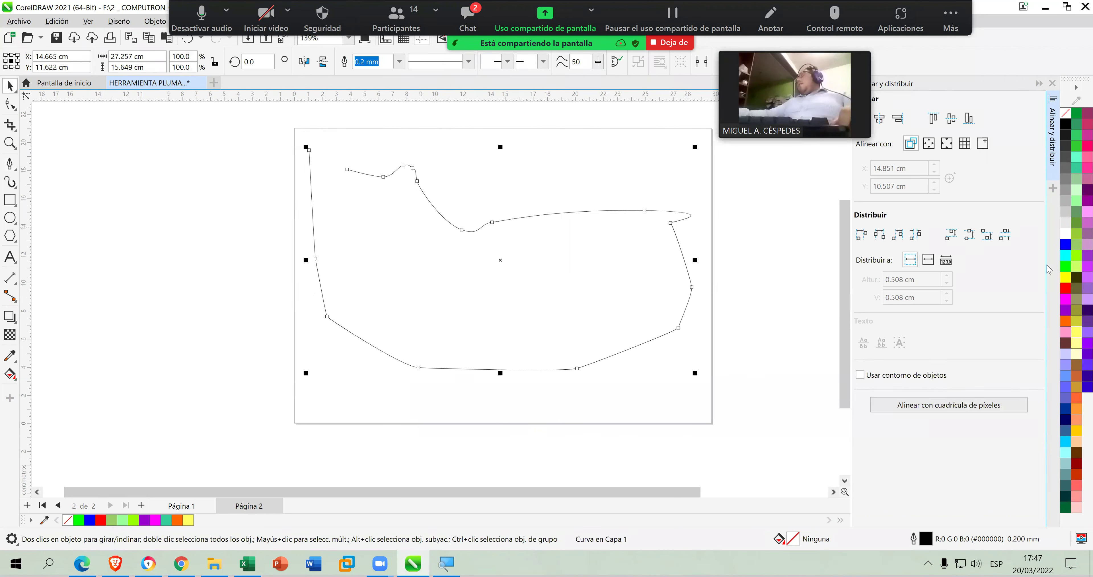
{"action": "left_click", "coordinate": [1065, 279]}
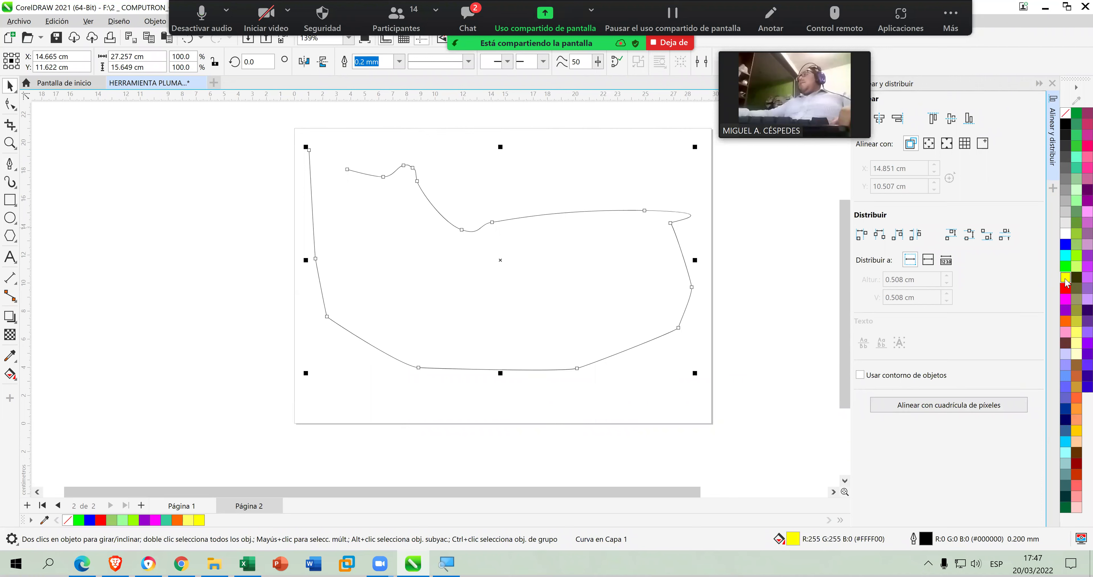
{"action": "right_click", "coordinate": [1078, 169]}
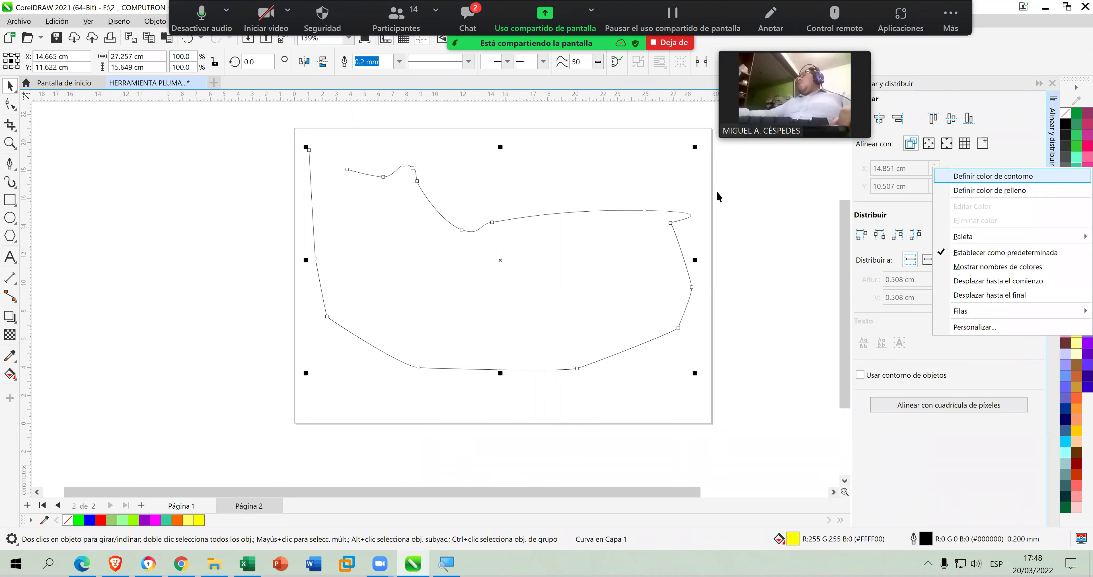
{"action": "key", "text": "Return"}
Set the open path's outline width to 2.0 mm and move the path down about 0.2 cm.
{"action": "left_click", "coordinate": [399, 61]}
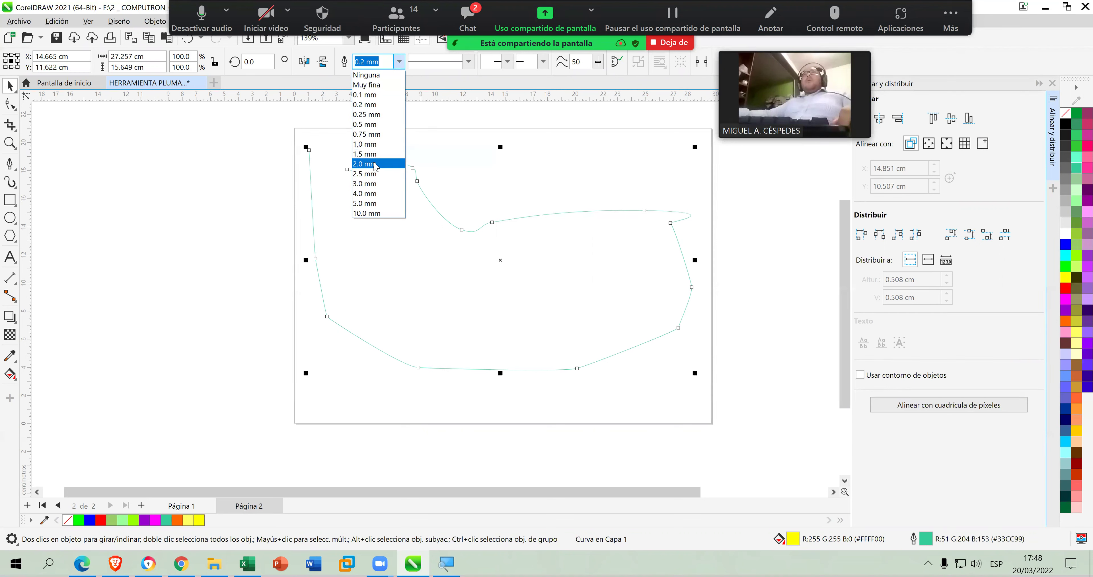
{"action": "left_click", "coordinate": [366, 164]}
{"action": "left_click", "coordinate": [553, 145]}
{"action": "mouse_move", "coordinate": [619, 225]}
{"action": "left_mouse_down"}
{"action": "mouse_move", "coordinate": [608, 270]}
{"action": "mouse_move", "coordinate": [597, 224]}
{"action": "left_mouse_up"}
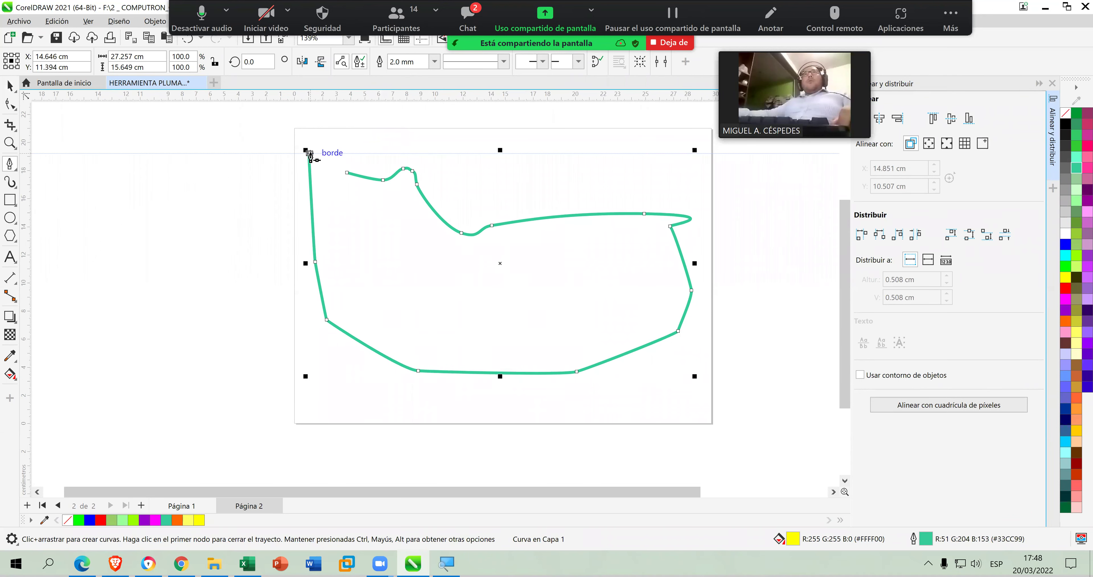
Close the green path with the Pen tool by joining its upper-left starting node to its other end node with a straight segment.
{"action": "scroll", "coordinate": [314, 160], "scroll_direction": "up", "scroll_amount": 1}
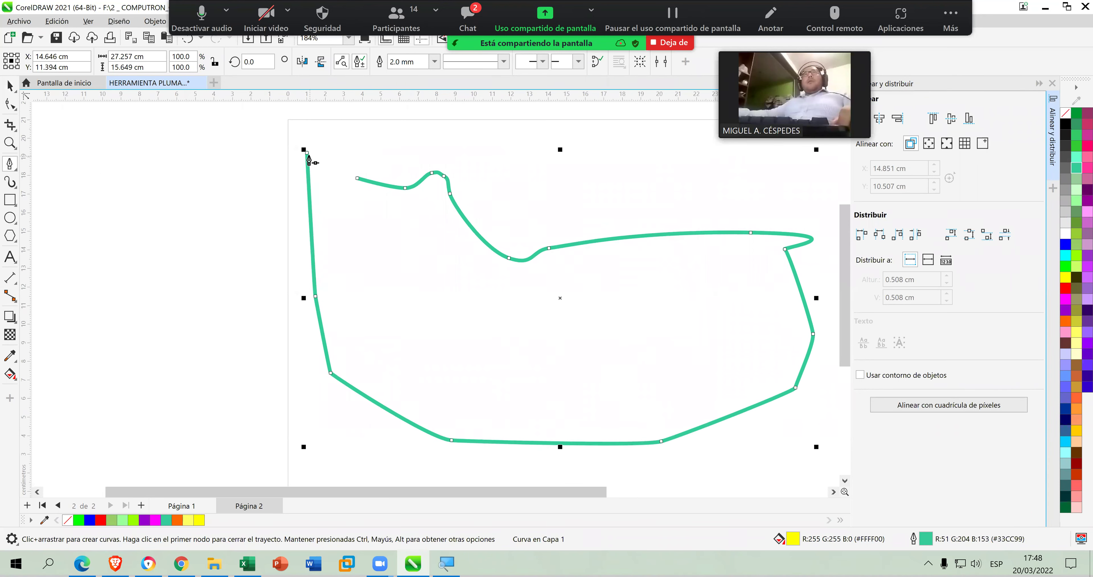
{"action": "left_click", "coordinate": [307, 152]}
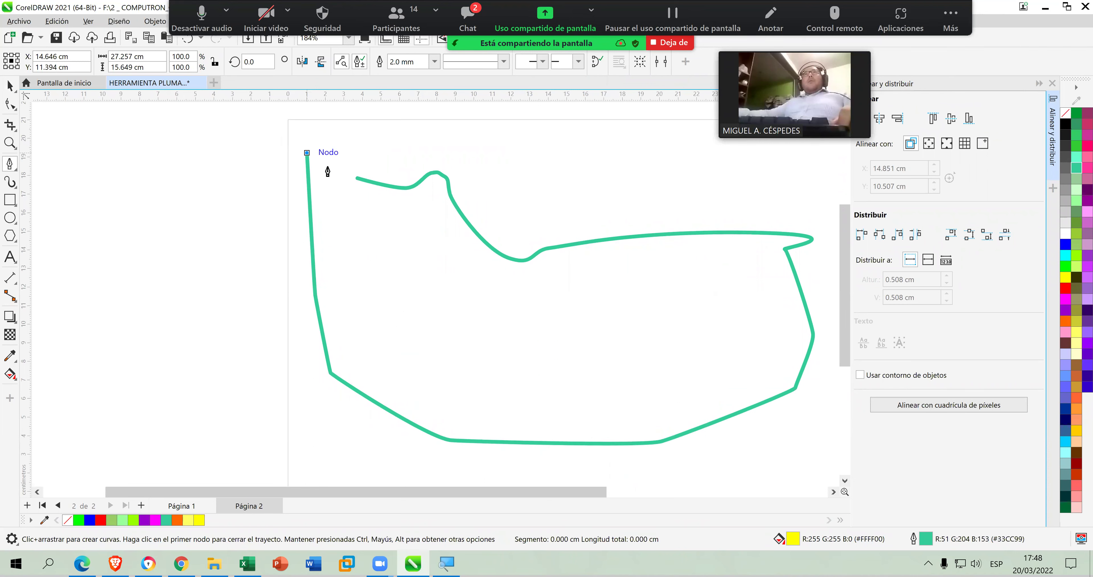
{"action": "left_click", "coordinate": [356, 177]}
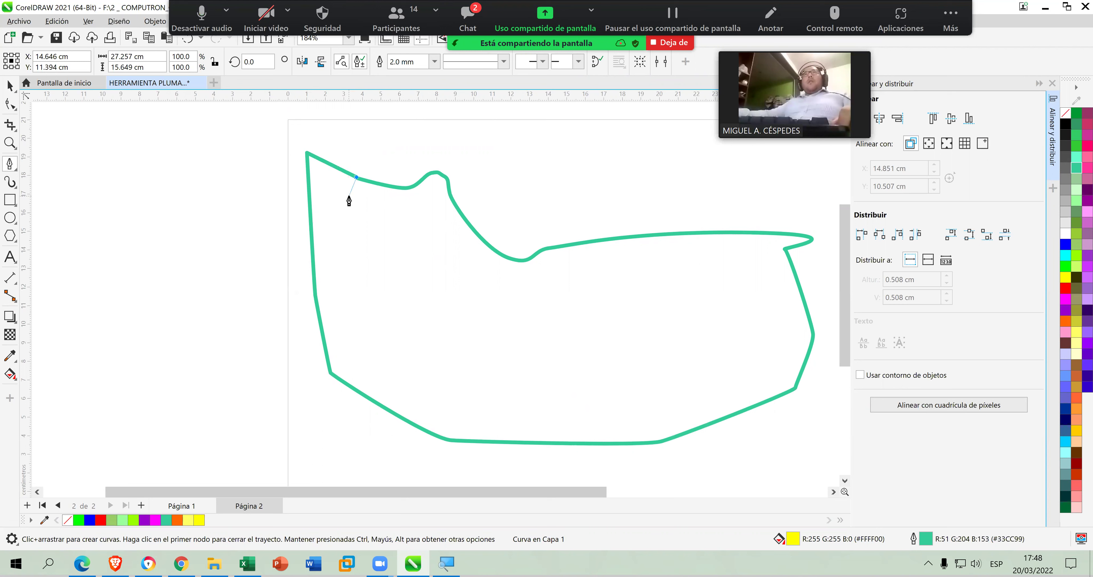
{"action": "key", "text": "ctrl+z"}
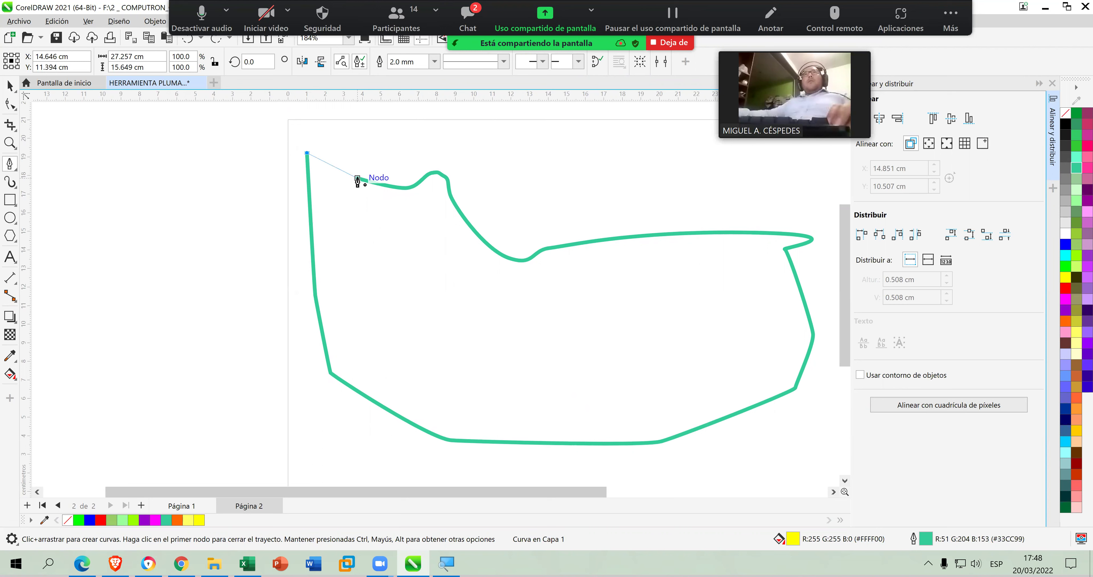
{"action": "left_click", "coordinate": [358, 178]}
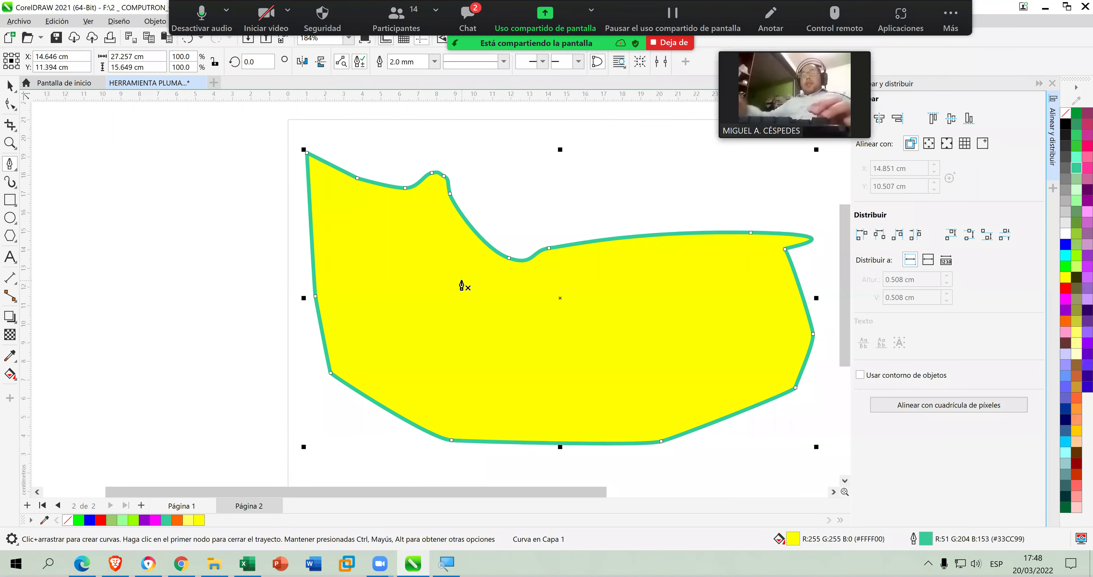
Delete the yellow shape with the green outline from page 2.
{"action": "key", "text": "shift+F2"}
{"action": "scroll", "coordinate": [475, 318], "scroll_direction": "down", "scroll_amount": 1}
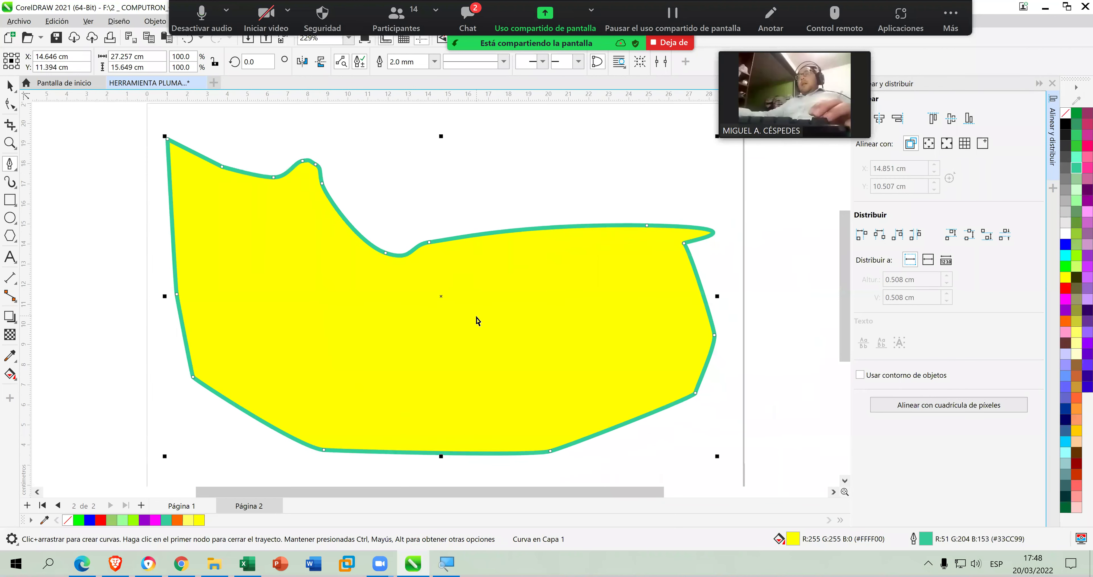
{"action": "scroll", "coordinate": [474, 332], "scroll_direction": "down", "scroll_amount": 2}
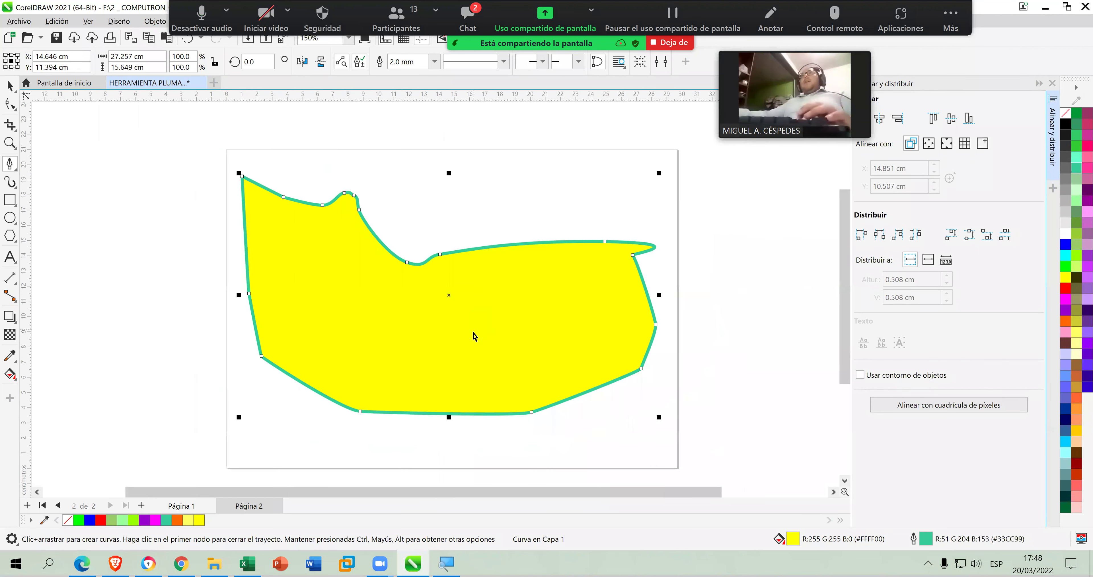
{"action": "scroll", "coordinate": [473, 336], "scroll_direction": "down", "scroll_amount": 1}
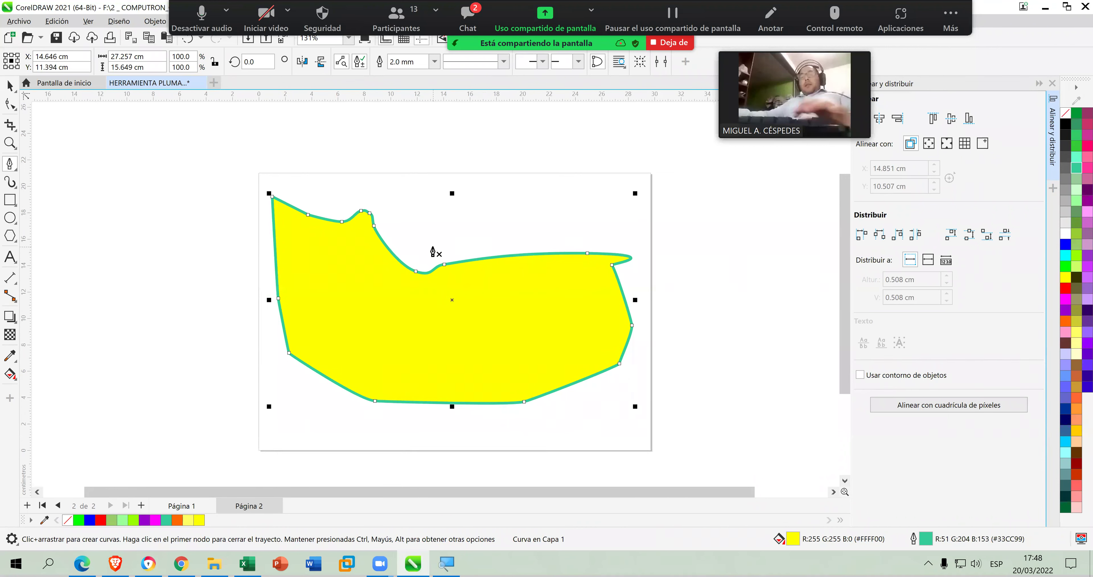
{"action": "key", "text": "space"}
{"action": "left_click", "coordinate": [457, 313]}
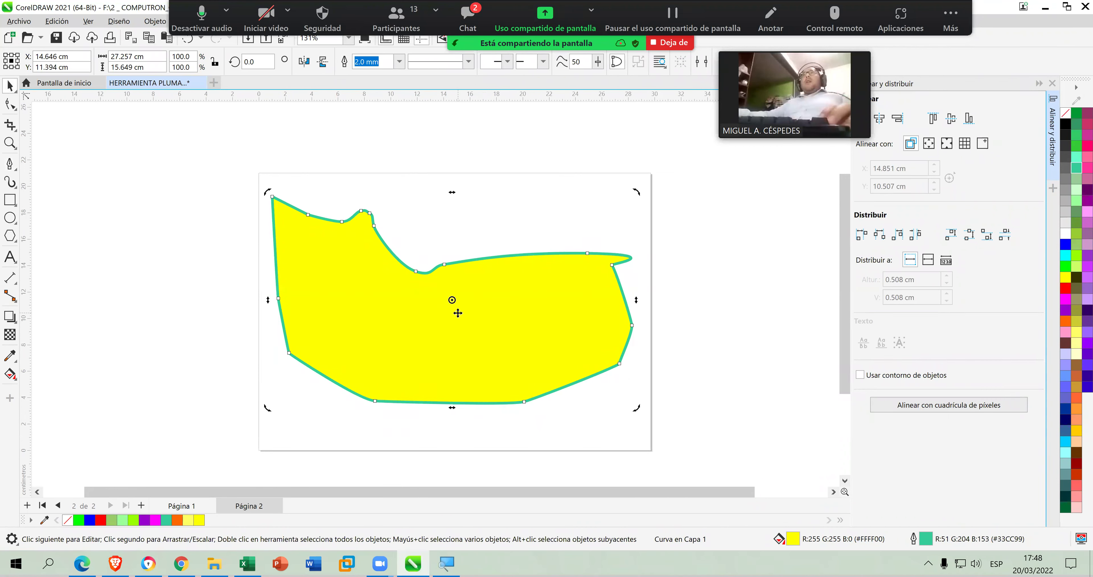
{"action": "key", "text": "Delete"}
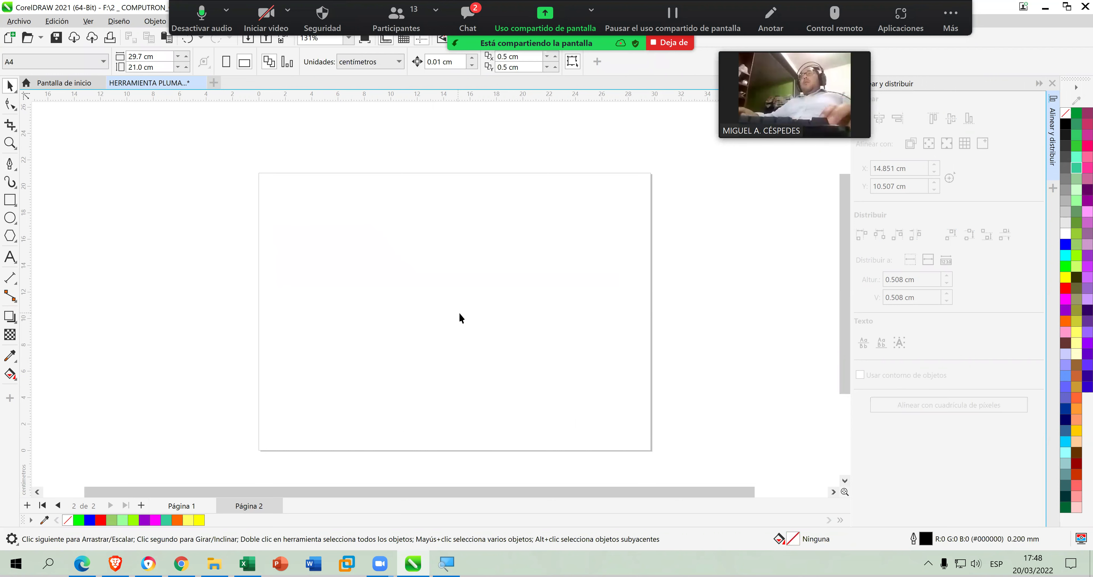
View page 1 with the three bticino logo versions, fitting the whole page in view.
{"action": "left_click", "coordinate": [182, 506]}
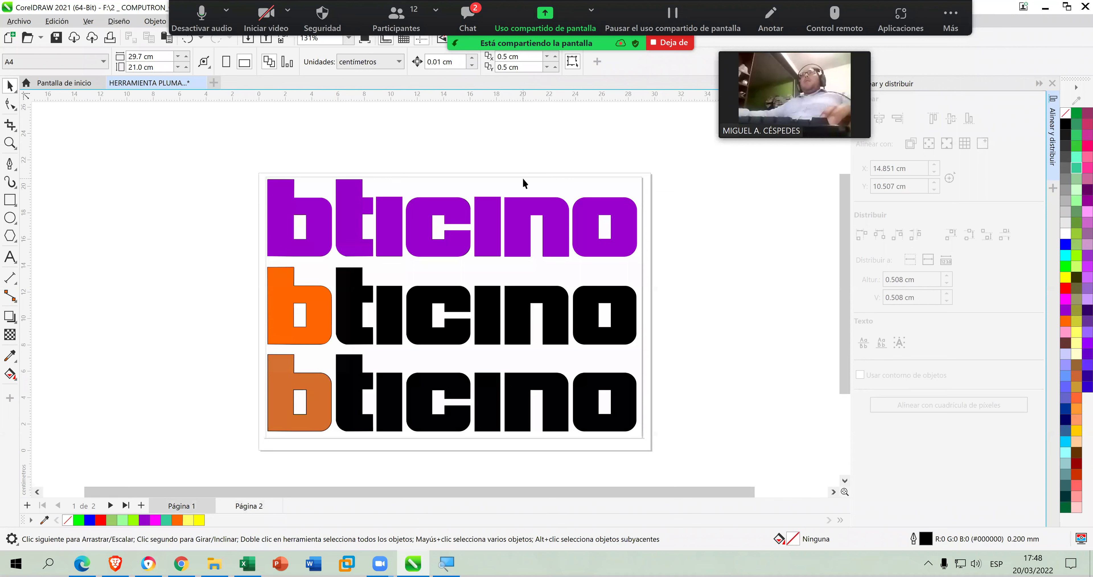
{"action": "key", "text": "shift+F4"}
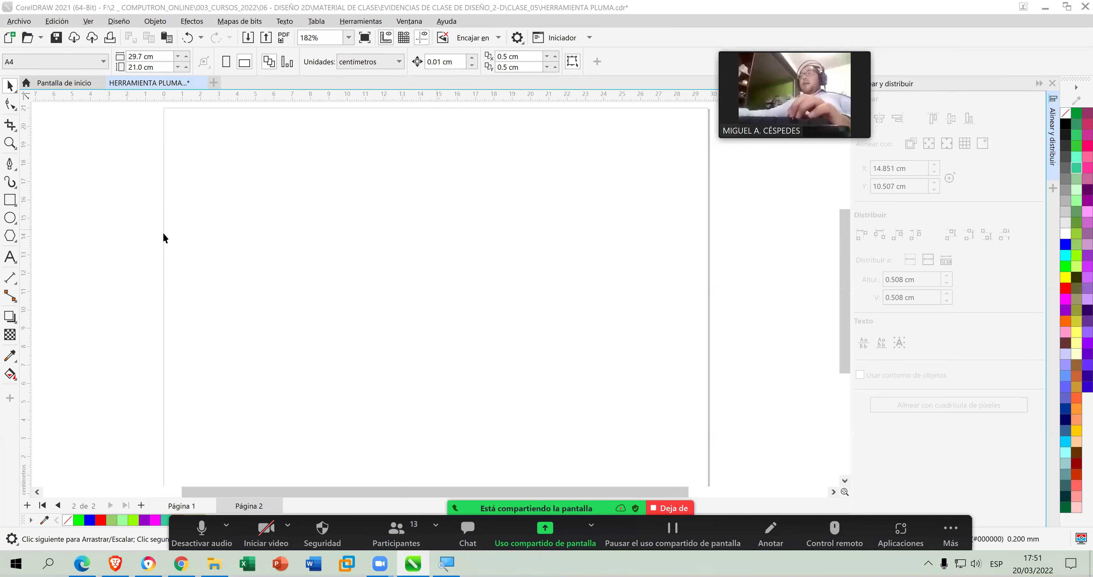
Draw a closed five-sided polygon with a slanted upper-left corner on page 2 with the Pen tool, about 8.0 by 12.1 cm.
{"action": "left_click", "coordinate": [11, 164]}
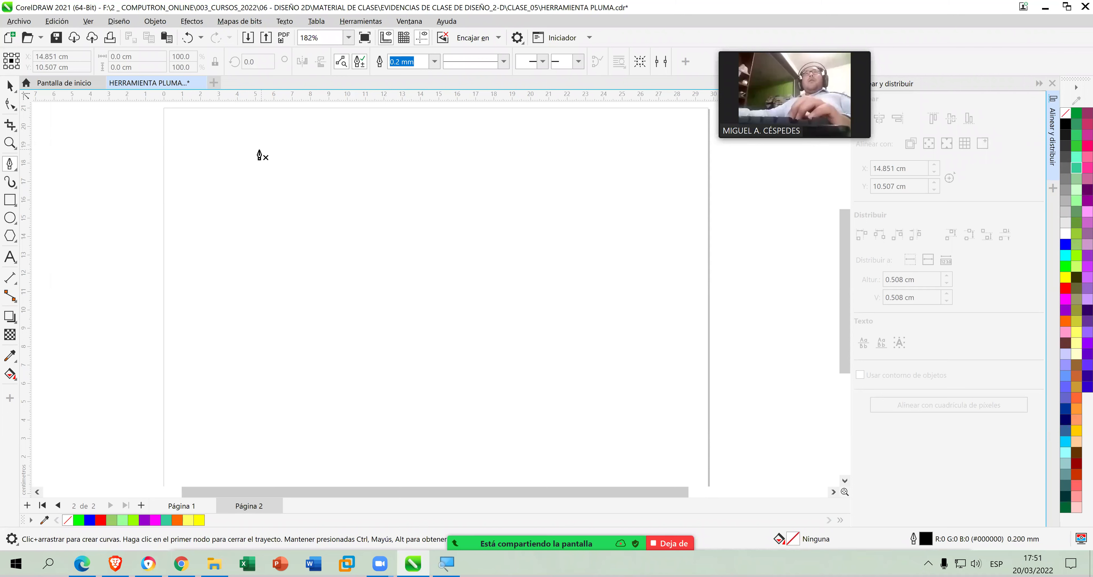
{"action": "left_click", "coordinate": [257, 201]}
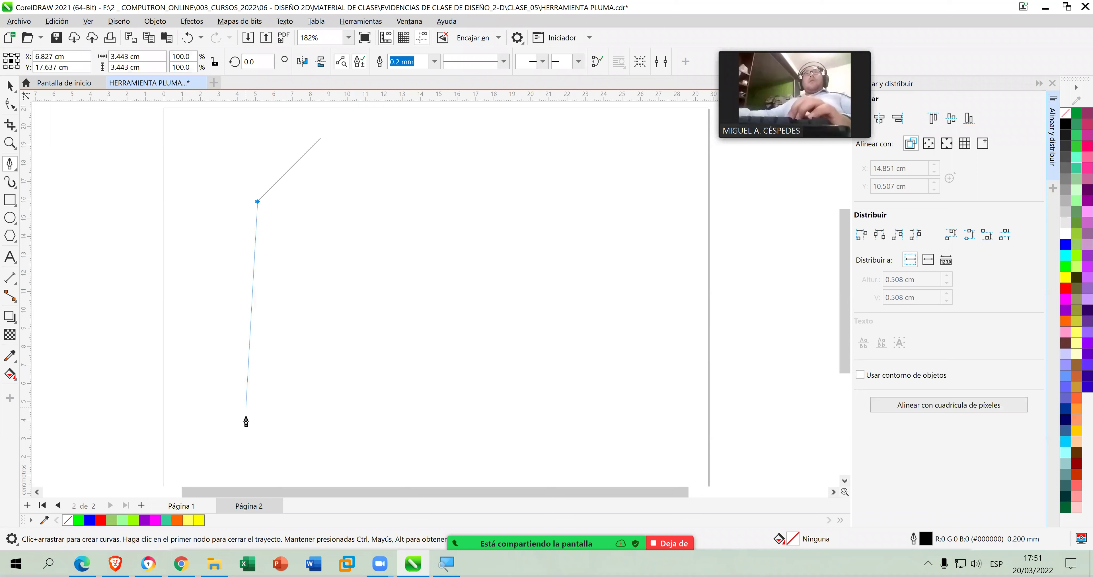
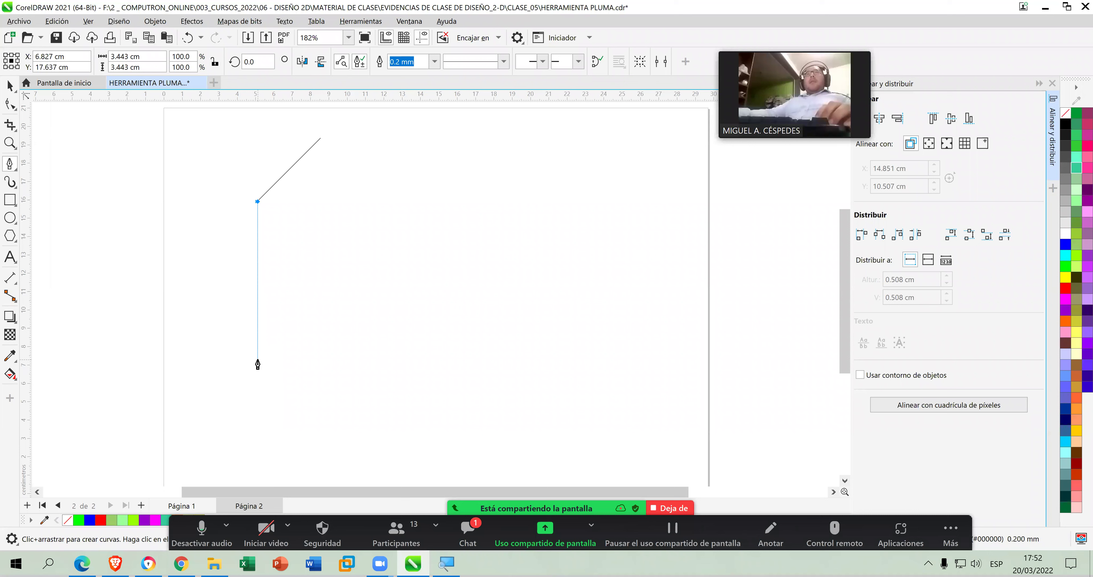
{"action": "left_click", "coordinate": [258, 360]}
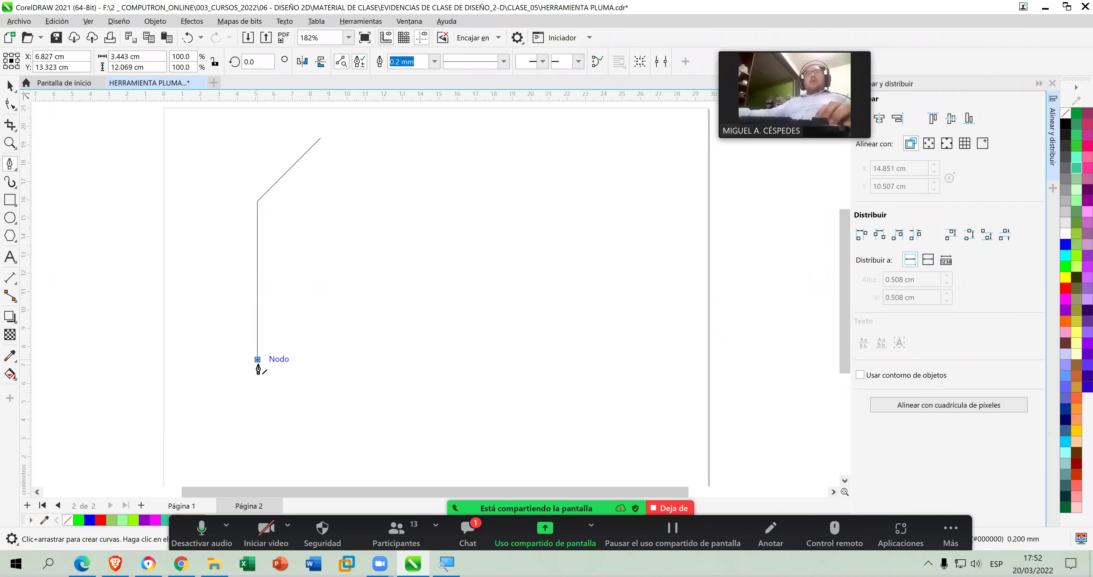
{"action": "left_click", "coordinate": [403, 365]}
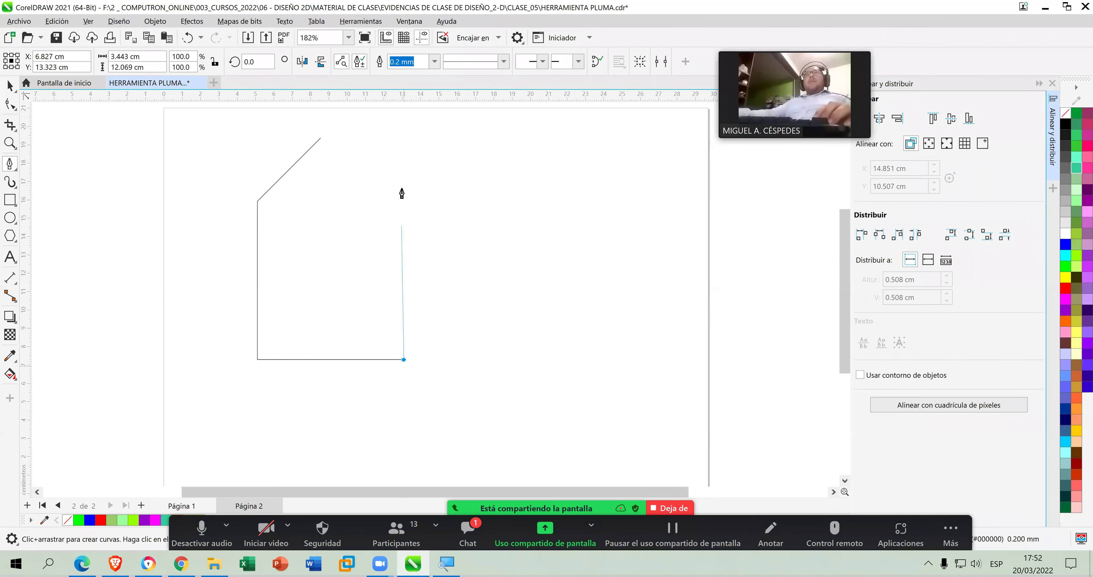
{"action": "left_click", "coordinate": [403, 145]}
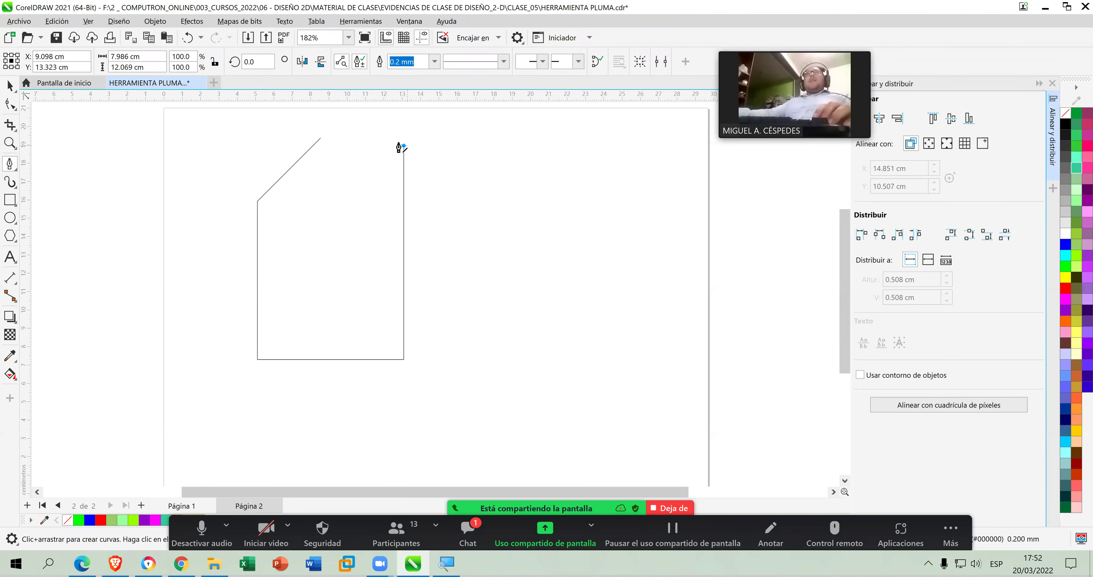
{"action": "left_click", "coordinate": [321, 139]}
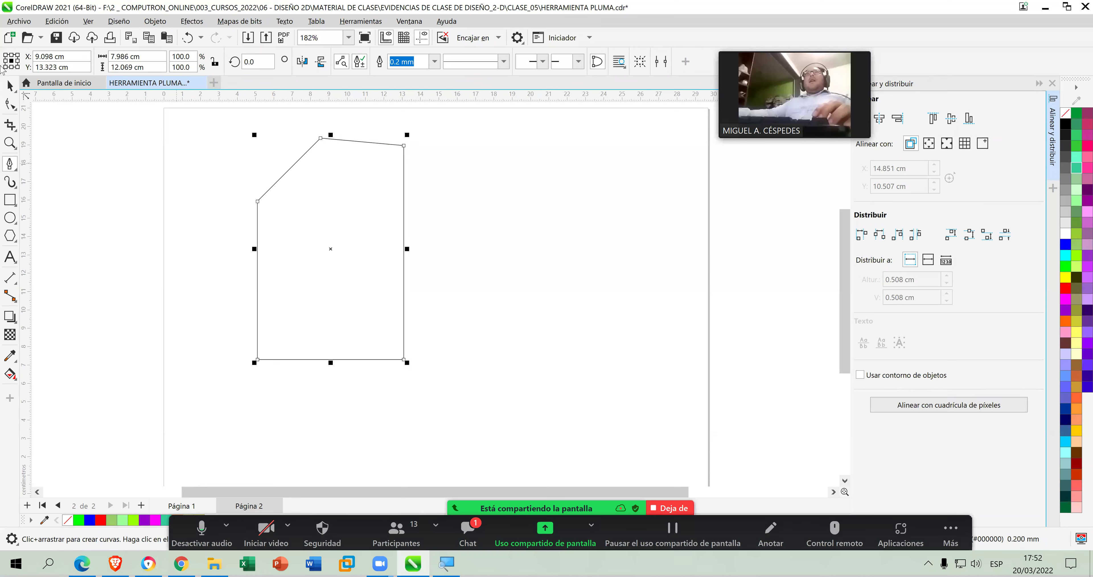
Move the five-sided polygon about 2.4 cm down and 0.2 cm to the right.
{"action": "left_click", "coordinate": [10, 87]}
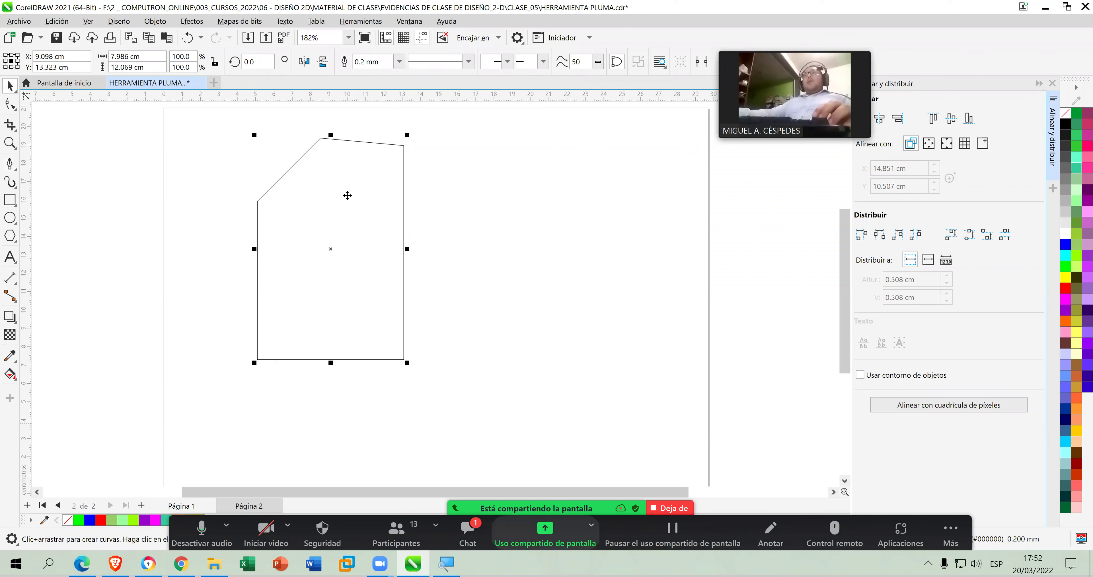
{"action": "key", "text": "ctrl+z"}
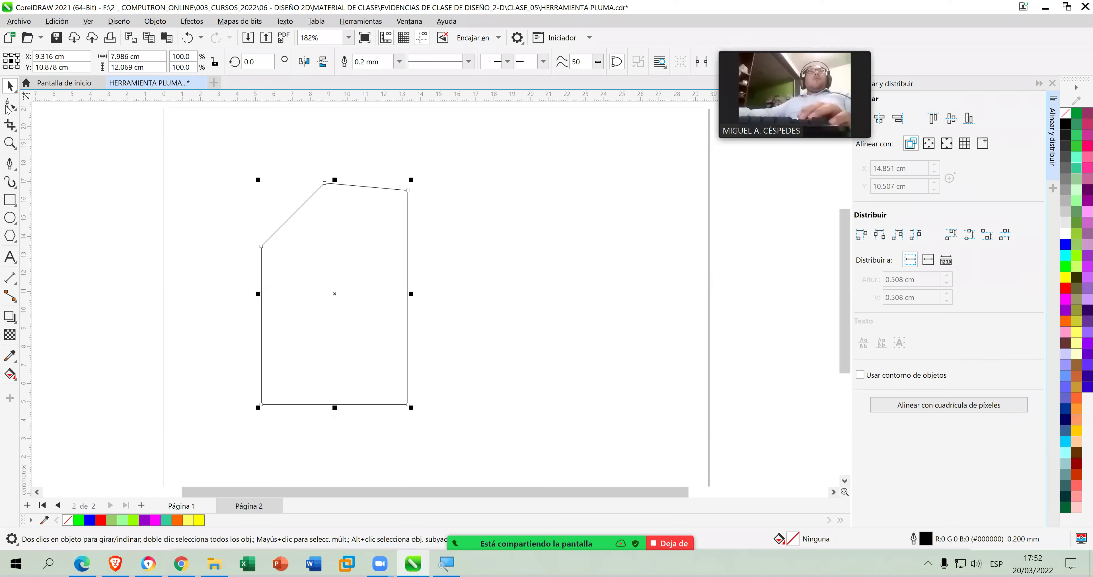
Move the polygon's upper-left peak node down and to the left with the Shape tool so the top edge is horizontal.
{"action": "left_click", "coordinate": [13, 105]}
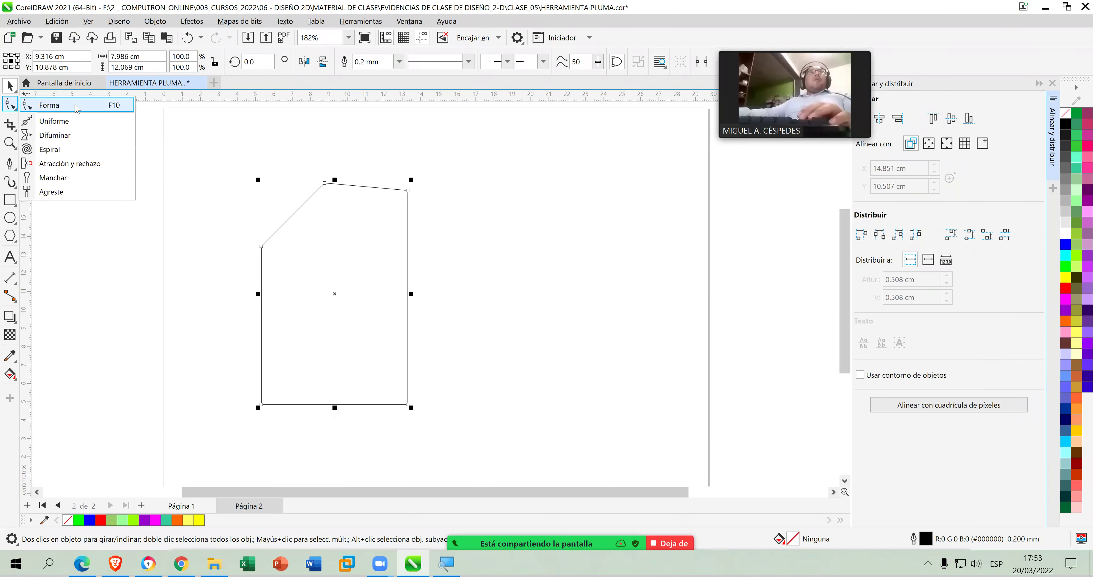
{"action": "left_click", "coordinate": [99, 106]}
{"action": "mouse_move", "coordinate": [326, 186]}
{"action": "left_mouse_down"}
{"action": "mouse_move", "coordinate": [341, 266]}
{"action": "mouse_move", "coordinate": [311, 191]}
{"action": "left_mouse_up"}
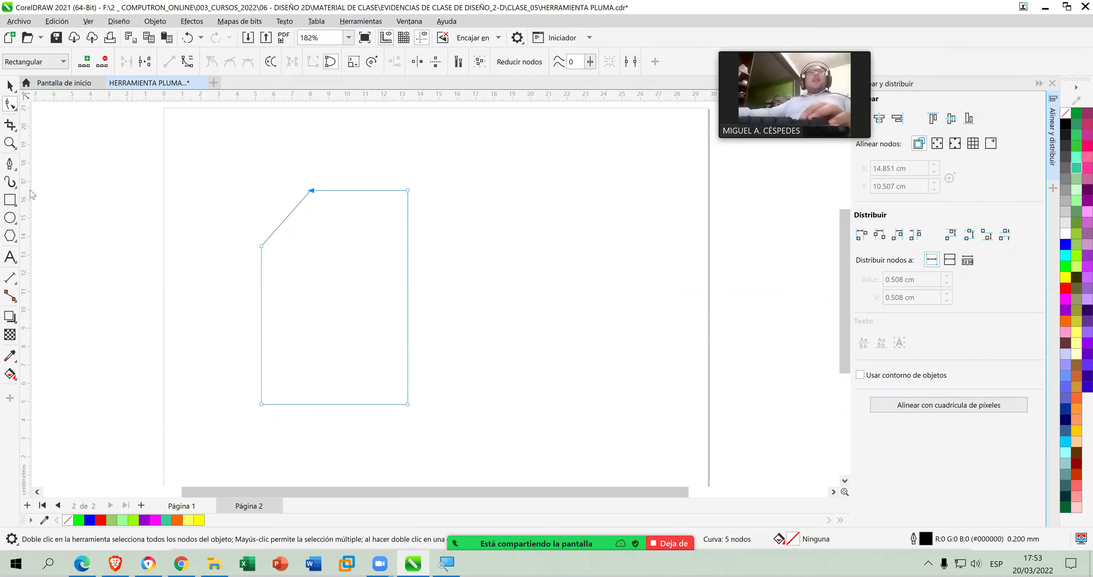
Place a vertical guideline at about 5 cm, just outside the polygon's left side.
{"action": "left_click_drag", "start_coordinate": [30, 191], "coordinate": [157, 193]}
{"action": "key", "text": "ctrl+z"}
{"action": "left_click_drag", "start_coordinate": [32, 206], "coordinate": [255, 217]}
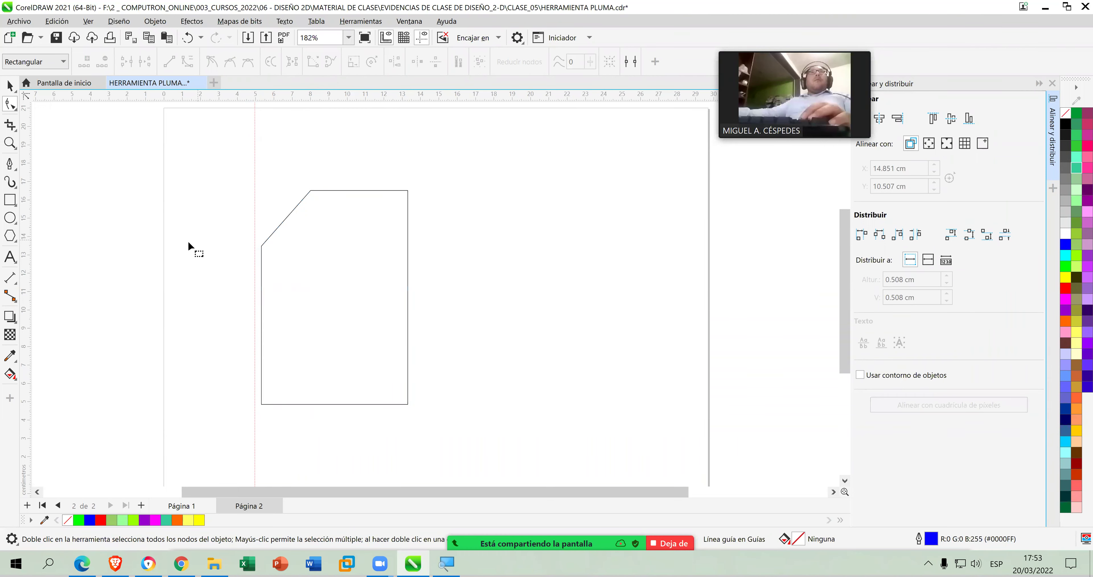
Nudge the polygon about 0.35 cm to the left so its left edge meets the vertical guideline.
{"action": "key", "text": "space"}
{"action": "left_click", "coordinate": [309, 235]}
{"action": "key", "text": "Left"}
{"action": "key", "text": "Left"}
{"action": "key", "text": "Left"}
{"action": "key", "text": "Left"}
{"action": "key", "text": "Left"}
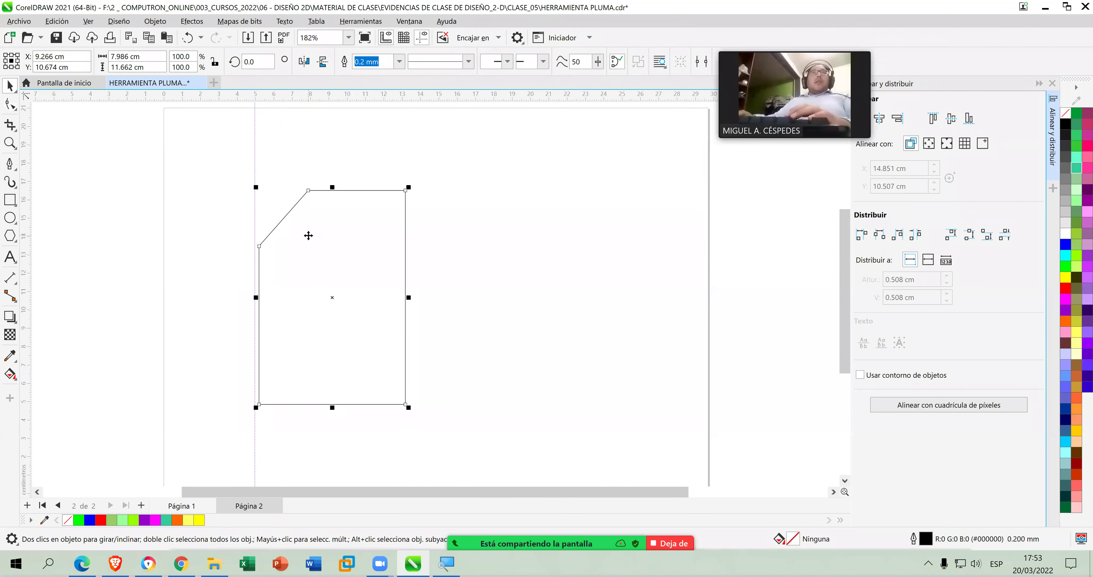
{"action": "key", "text": "Left"}
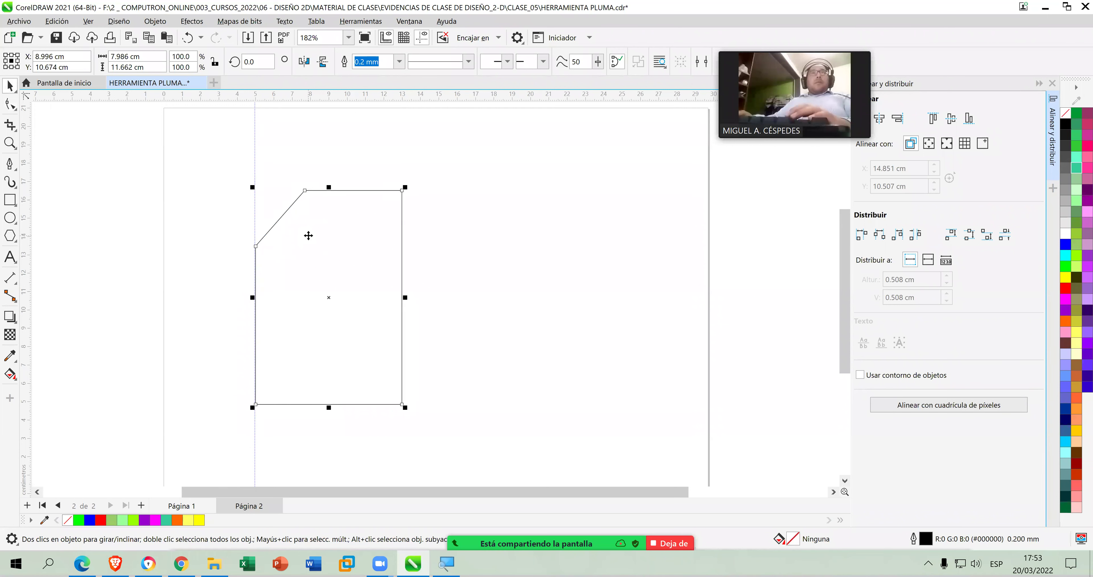
{"action": "key", "text": "Left"}
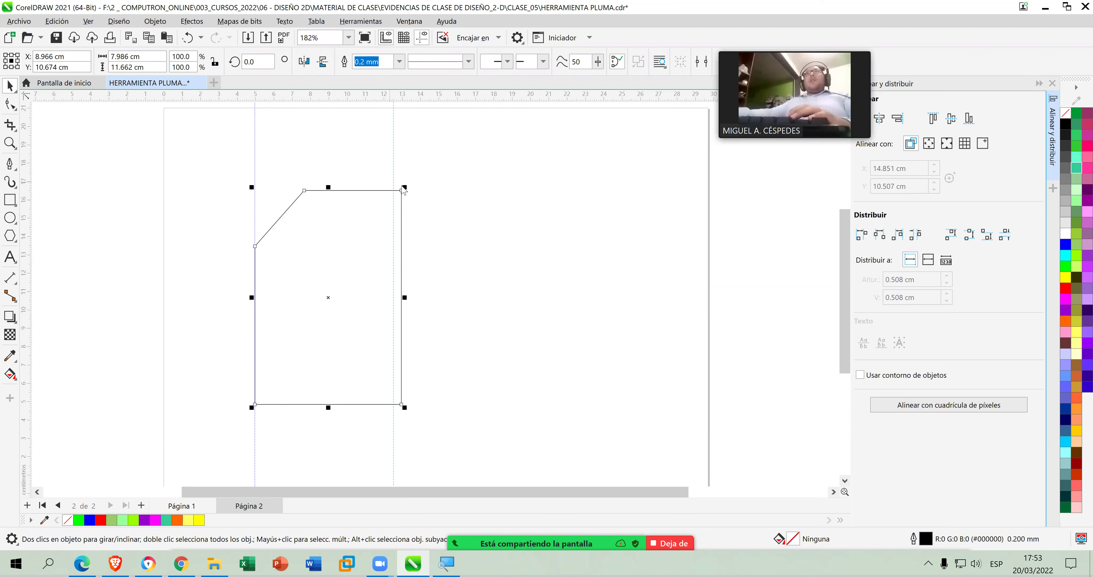
Place guidelines along the polygon's right edge at 12.96 cm, bottom edge at 4.843 cm and top edge at 16.505 cm.
{"action": "left_click", "coordinate": [401, 186]}
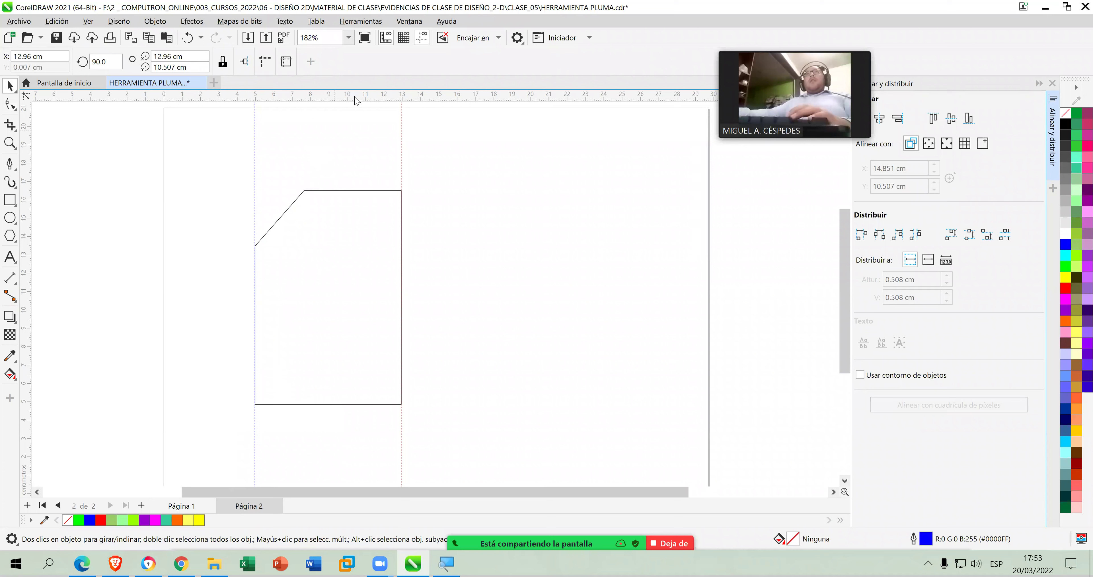
{"action": "left_click_drag", "start_coordinate": [361, 96], "coordinate": [389, 224]}
{"action": "left_click_drag", "start_coordinate": [385, 290], "coordinate": [383, 406]}
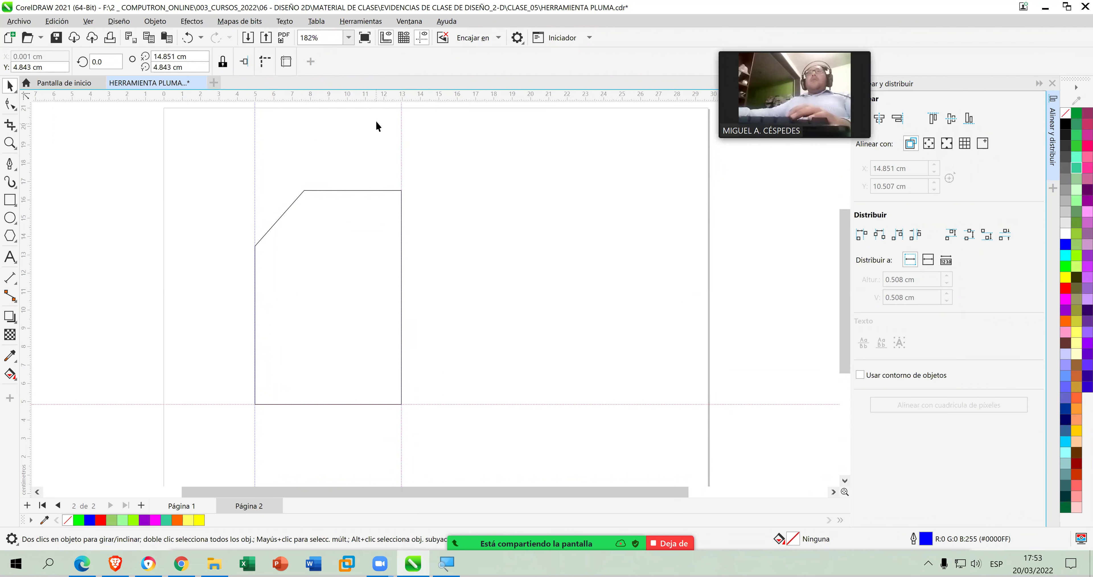
{"action": "left_click_drag", "start_coordinate": [382, 101], "coordinate": [400, 194]}
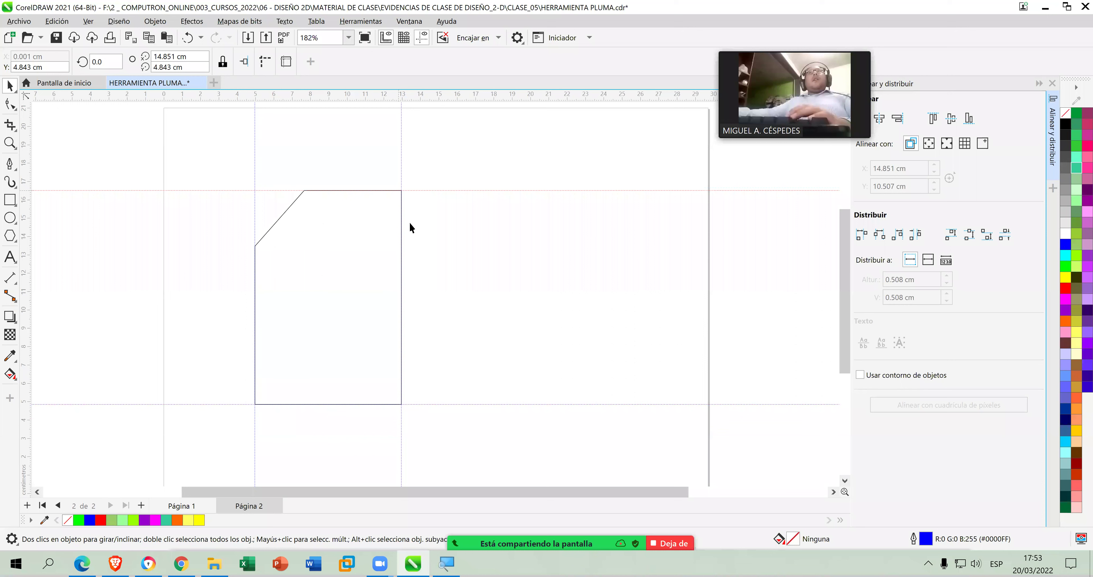
Delete the node at the top of the slanted corner and recreate it with a new node moved back onto the top guideline.
{"action": "scroll", "coordinate": [364, 202], "scroll_direction": "up", "scroll_amount": 2}
{"action": "scroll", "coordinate": [363, 207], "scroll_direction": "up", "scroll_amount": 1}
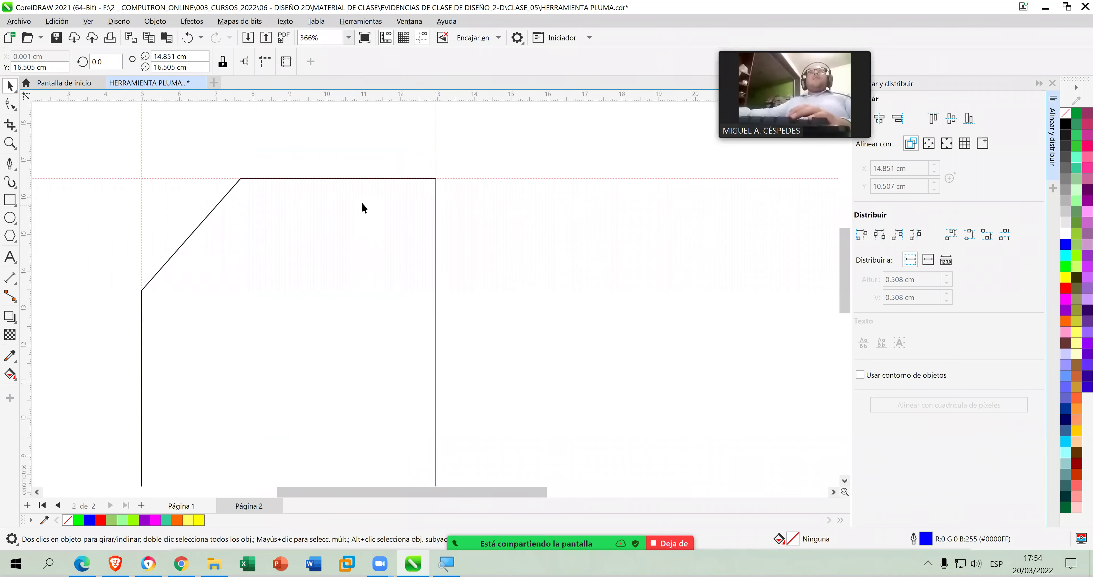
{"action": "left_click", "coordinate": [10, 104]}
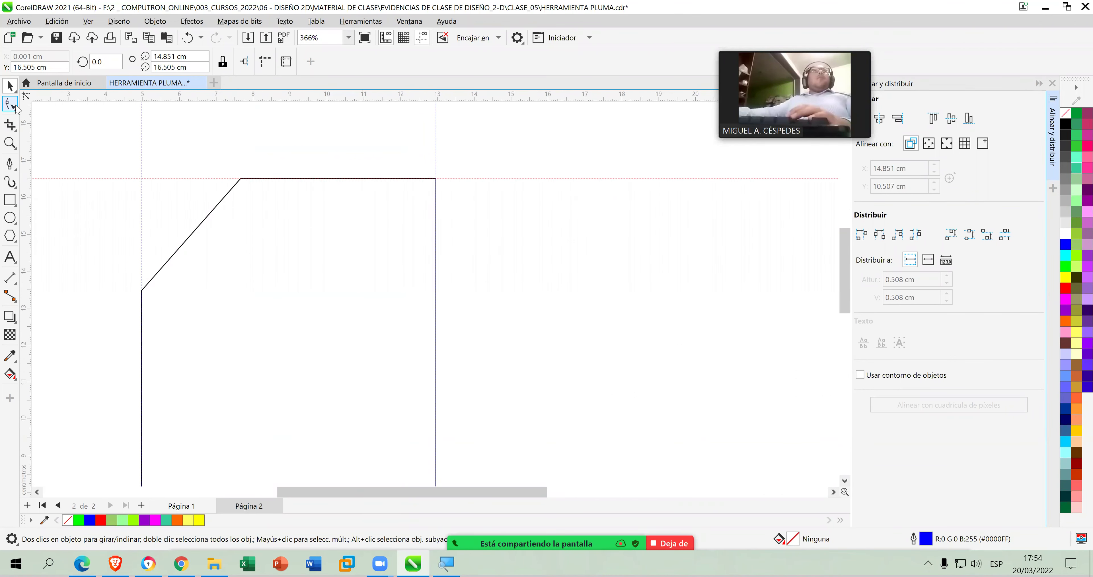
{"action": "left_click", "coordinate": [240, 178]}
{"action": "key", "text": "Delete"}
{"action": "left_click", "coordinate": [266, 245]}
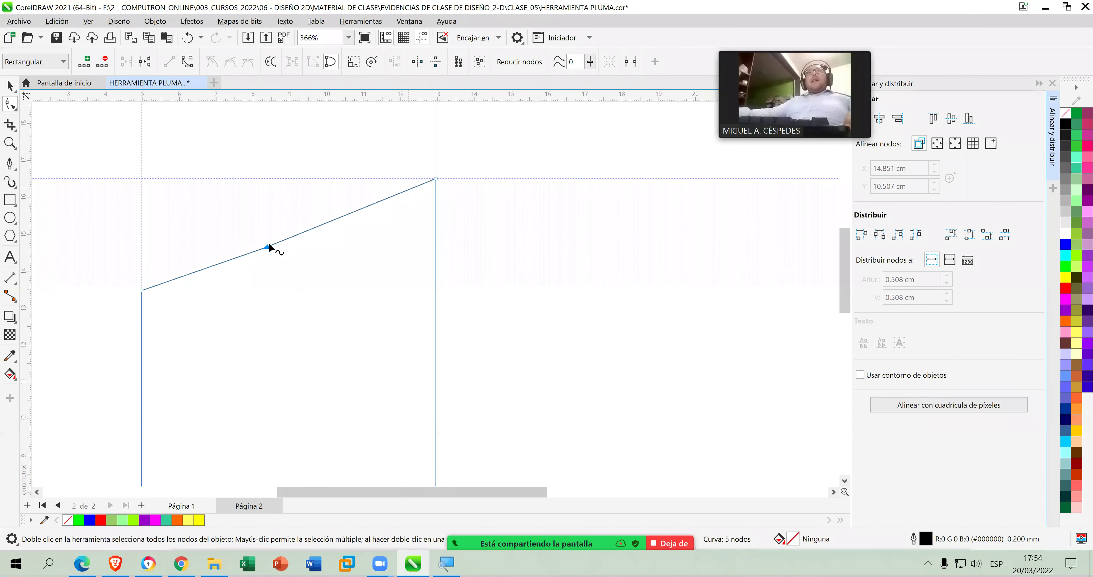
{"action": "left_click_drag", "start_coordinate": [267, 246], "coordinate": [240, 176]}
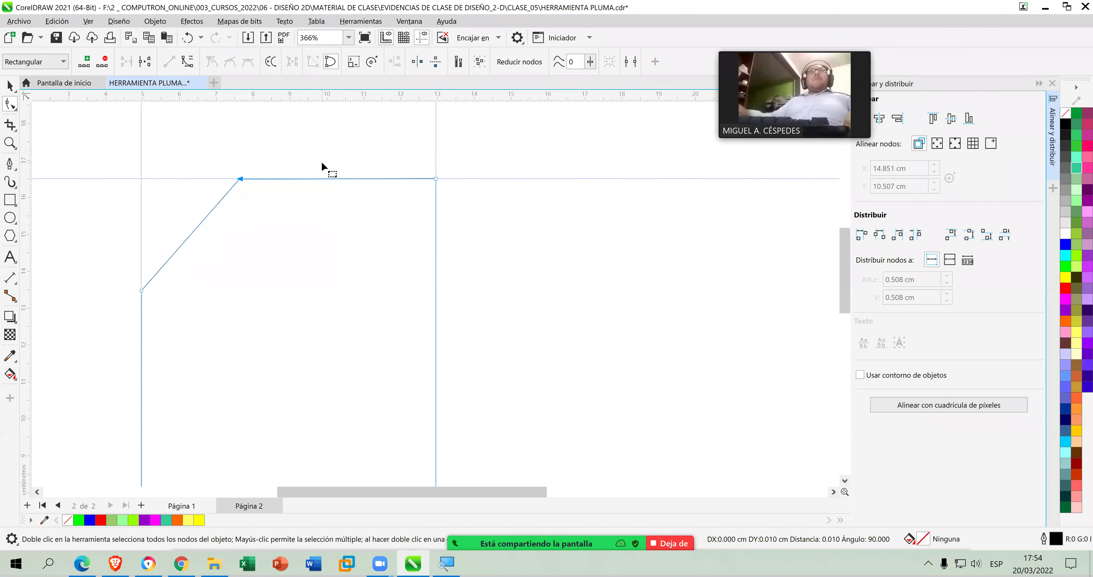
Deselect the polygon and save the document.
{"action": "key", "text": "space"}
{"action": "left_click", "coordinate": [508, 257]}
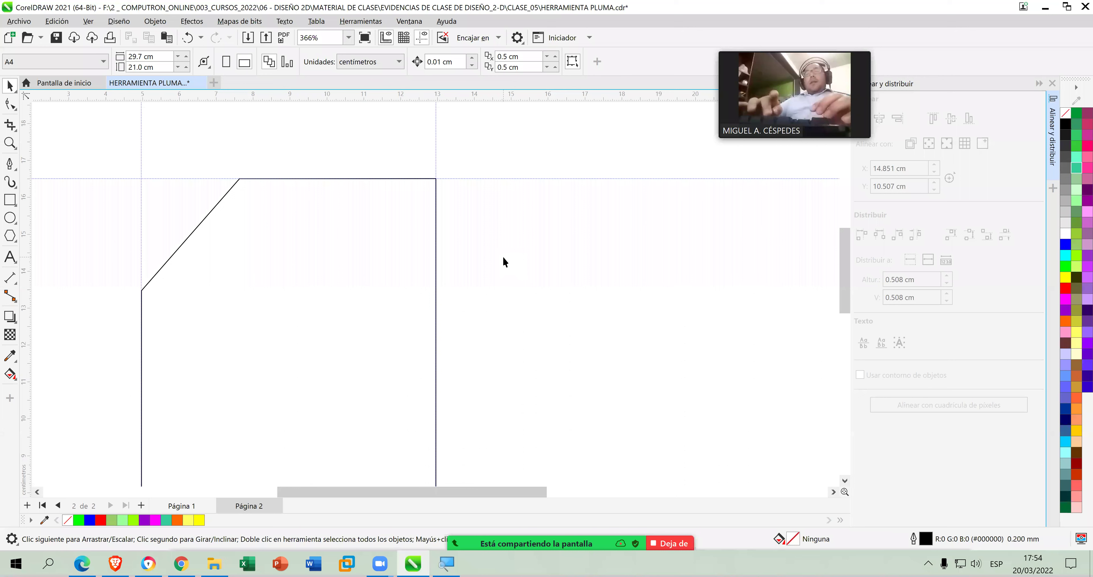
{"action": "key", "text": "ctrl+s"}
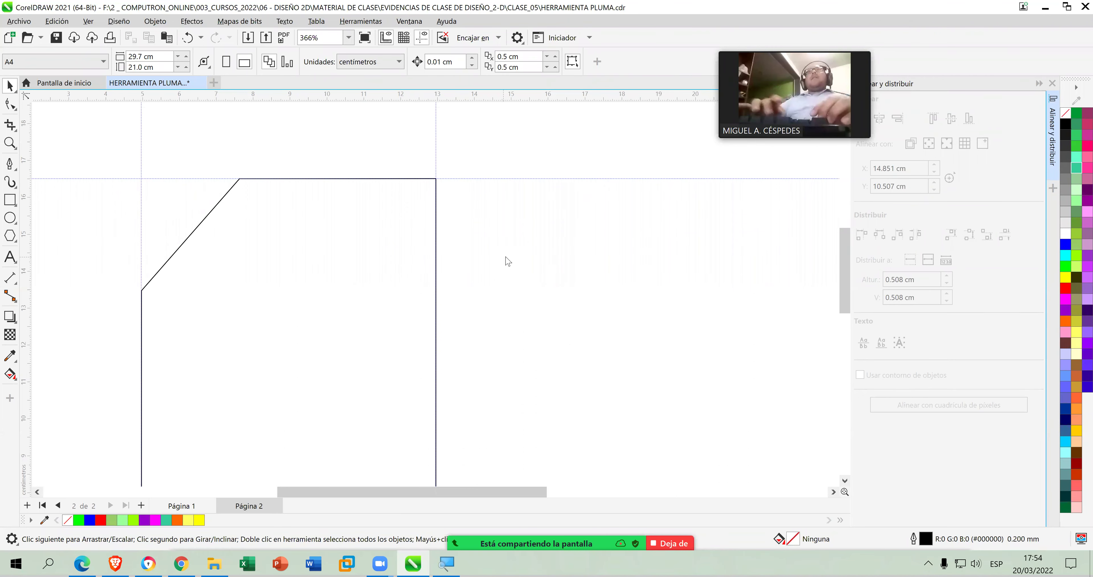
{"action": "left_click", "coordinate": [401, 21]}
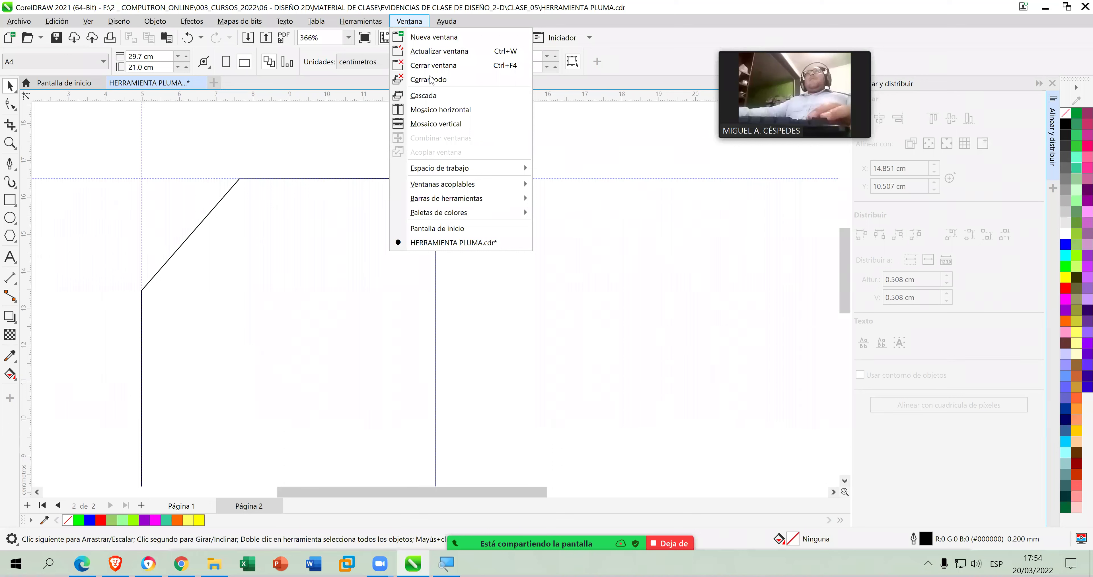
{"action": "mouse_move", "coordinate": [467, 204]}
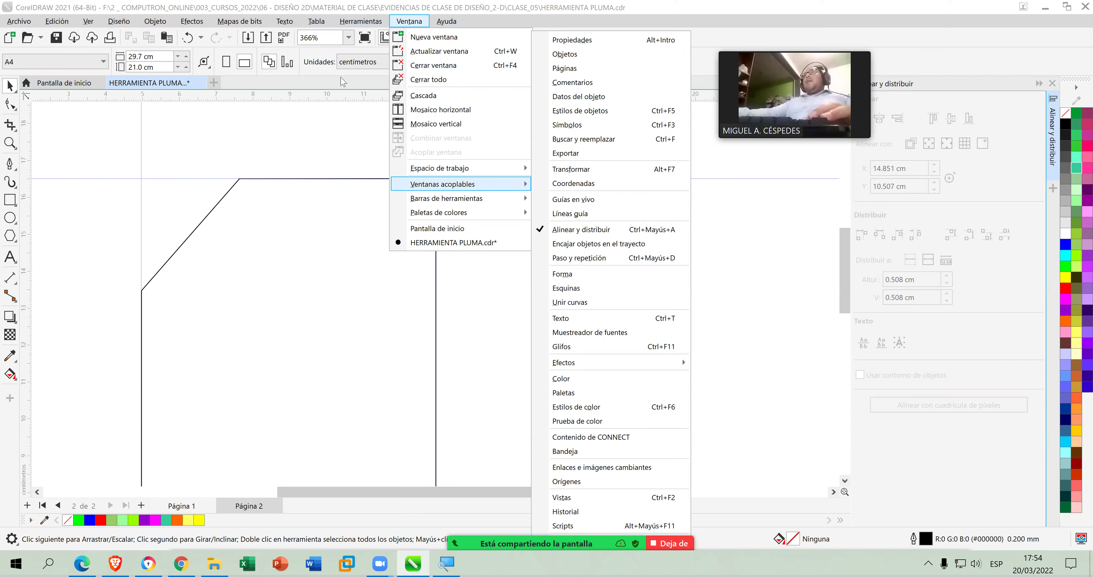
{"action": "left_click", "coordinate": [329, 78]}
Hide the rulers and show them again.
{"action": "left_click", "coordinate": [89, 21]}
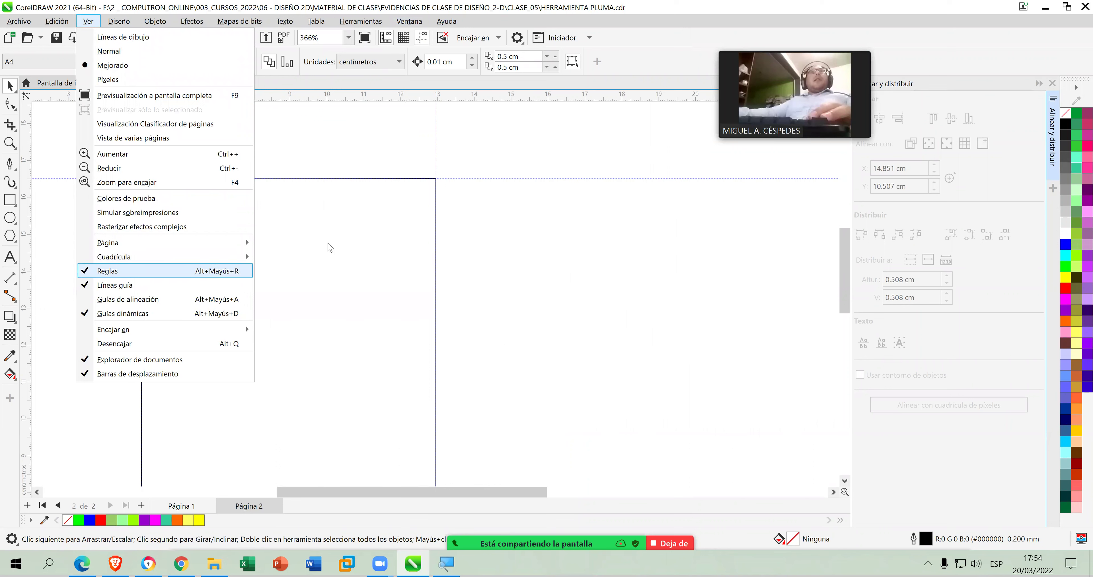
{"action": "left_click", "coordinate": [555, 227]}
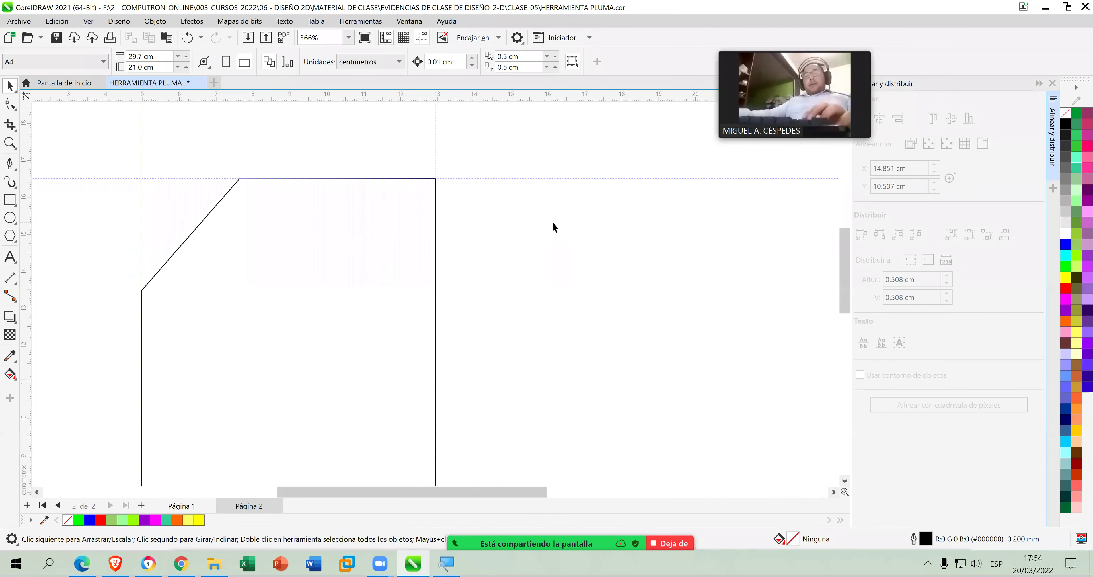
{"action": "key", "text": "alt+shift+r"}
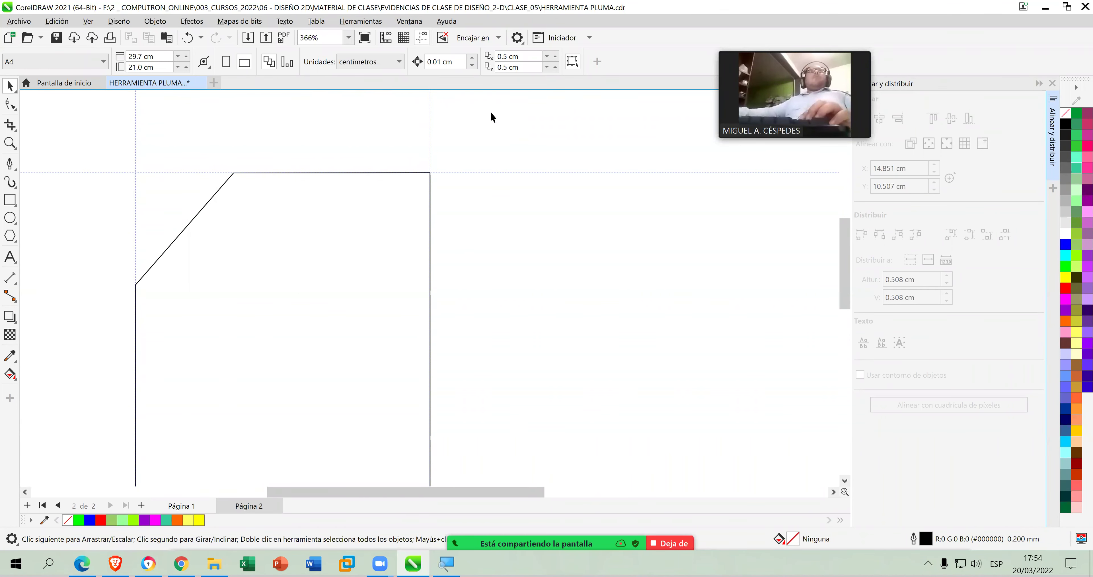
{"action": "left_click", "coordinate": [89, 22]}
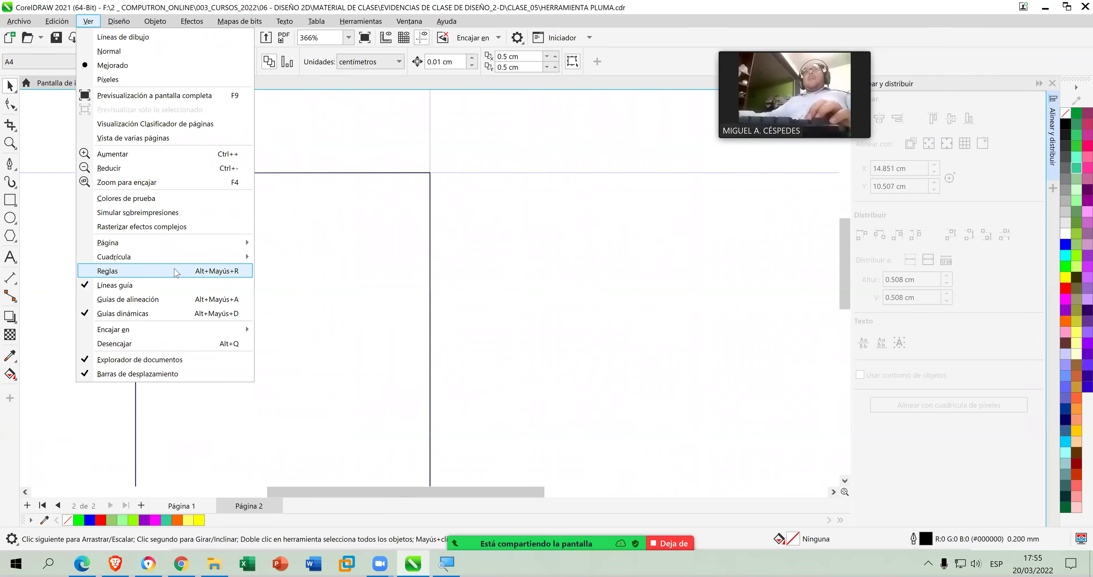
{"action": "left_click", "coordinate": [263, 274]}
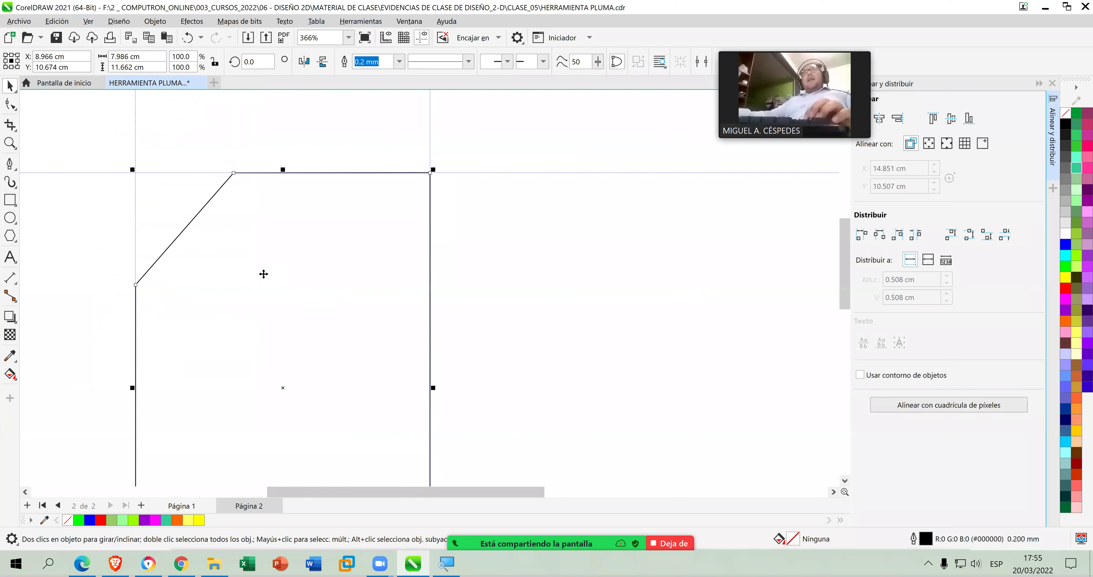
{"action": "key", "text": "alt+shift+r"}
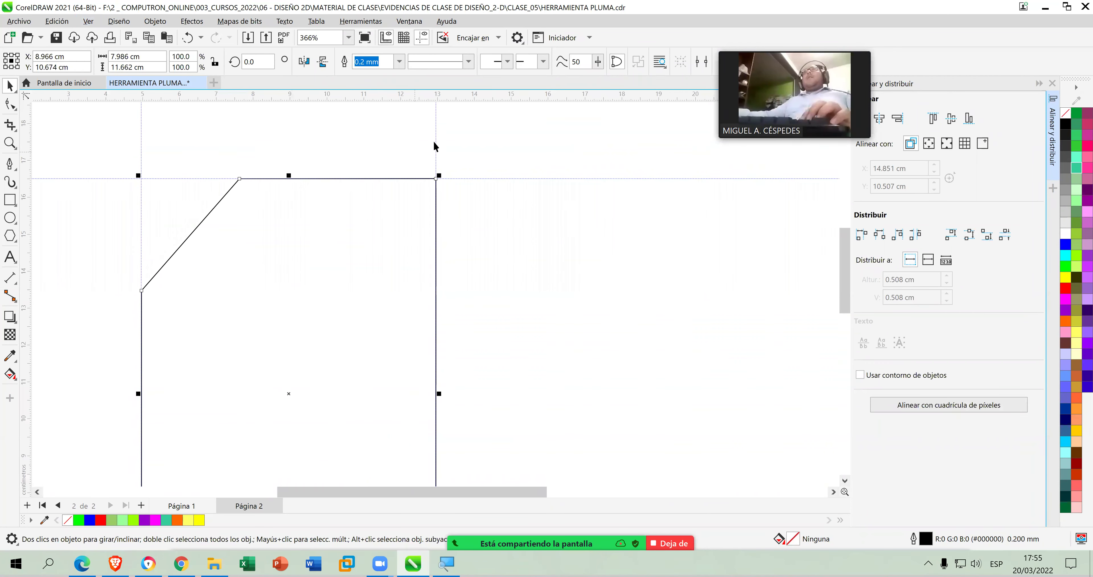
Delete all four guidelines around the polygon.
{"action": "left_click_drag", "start_coordinate": [435, 142], "coordinate": [473, 141]}
{"action": "key", "text": "Delete"}
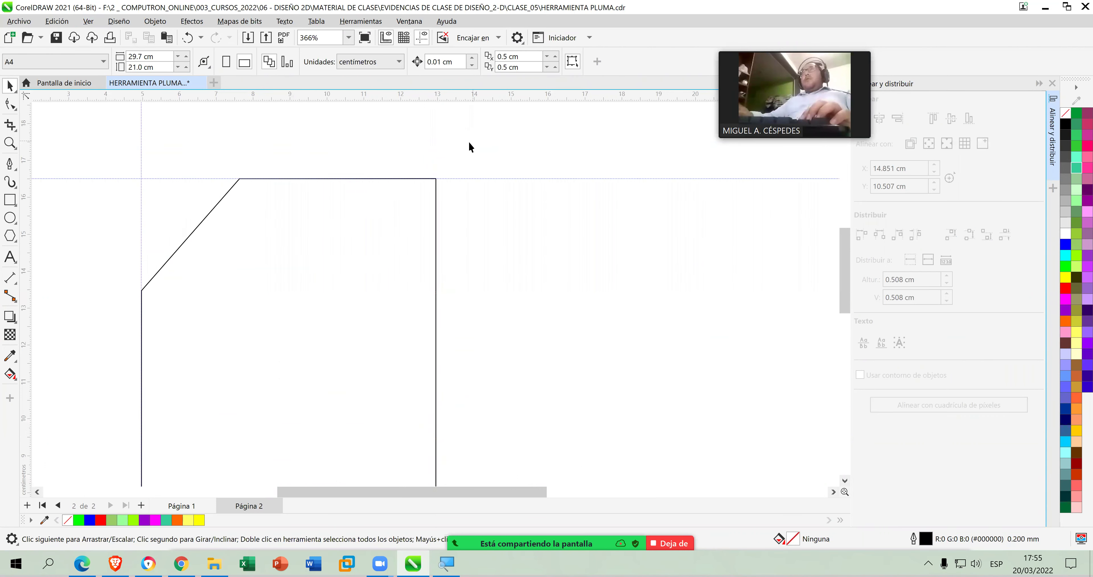
{"action": "left_click", "coordinate": [479, 166]}
{"action": "key", "text": "Delete"}
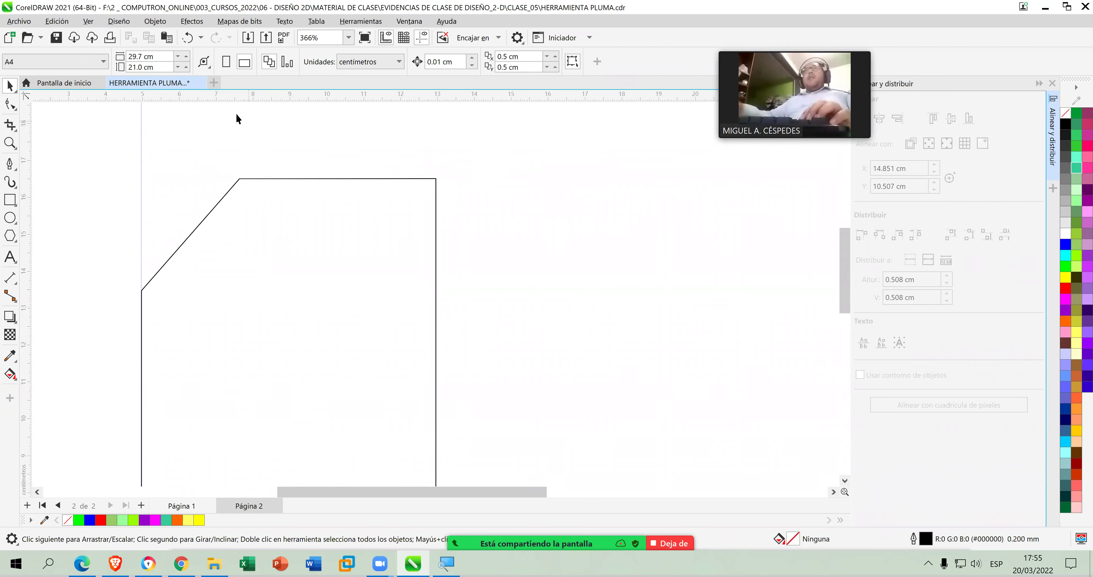
{"action": "left_click", "coordinate": [142, 116]}
{"action": "key", "text": "Delete"}
{"action": "scroll", "coordinate": [280, 203], "scroll_direction": "down", "scroll_amount": 2}
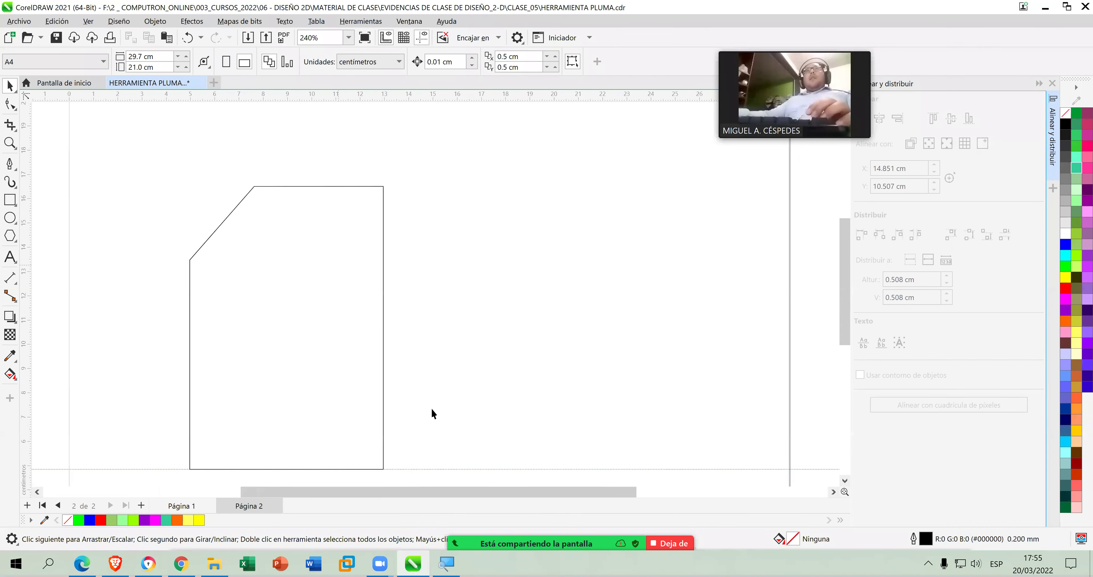
{"action": "left_click", "coordinate": [450, 469]}
{"action": "key", "text": "Delete"}
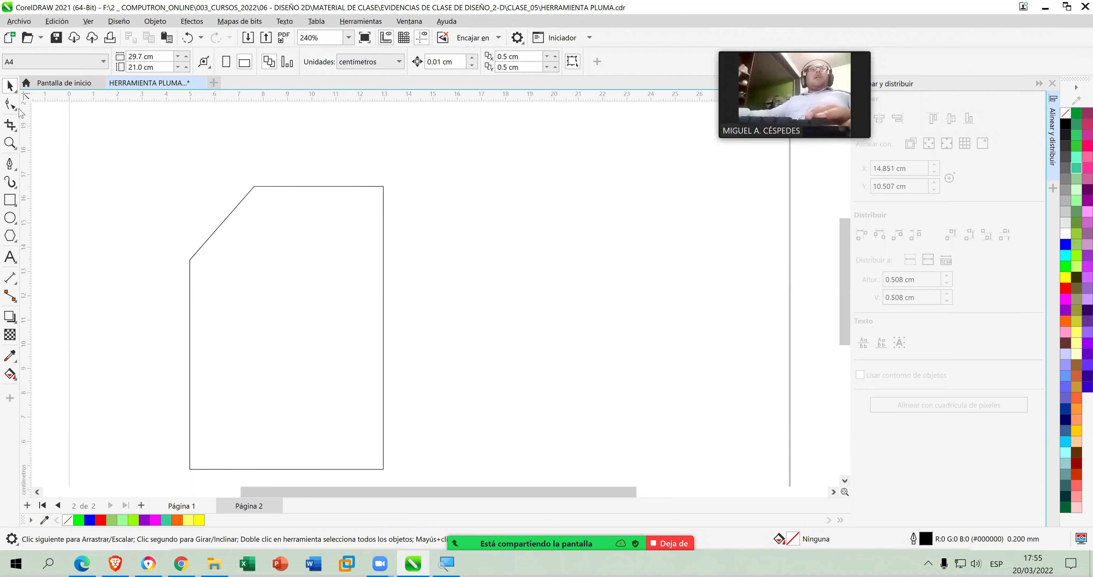
Add a node near the middle of the polygon's bottom edge and move it up about 5.3 cm to form a notch.
{"action": "left_click", "coordinate": [11, 104]}
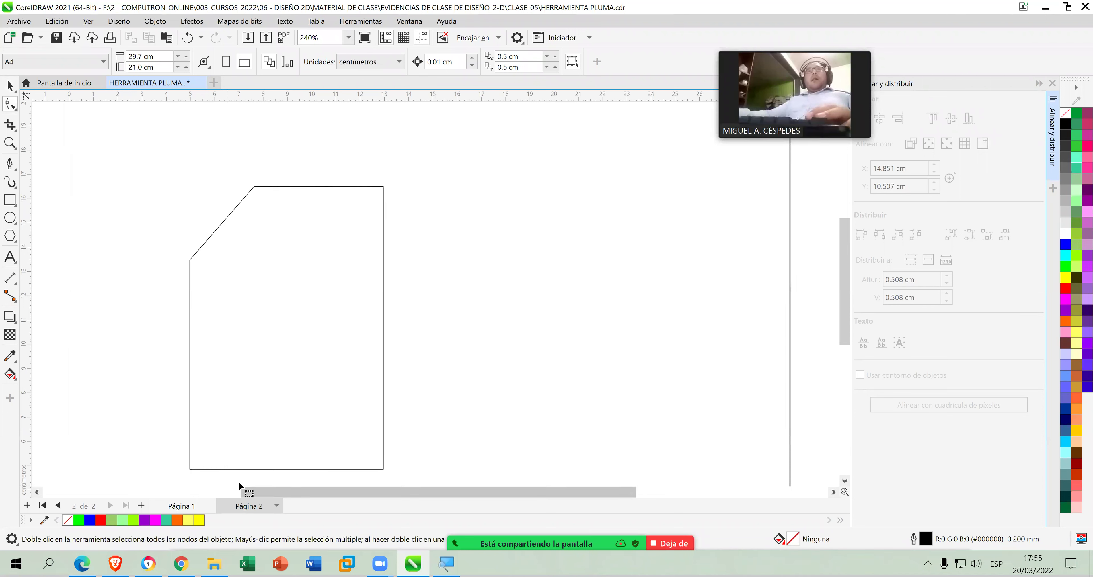
{"action": "left_click", "coordinate": [276, 468]}
{"action": "left_click", "coordinate": [277, 470]}
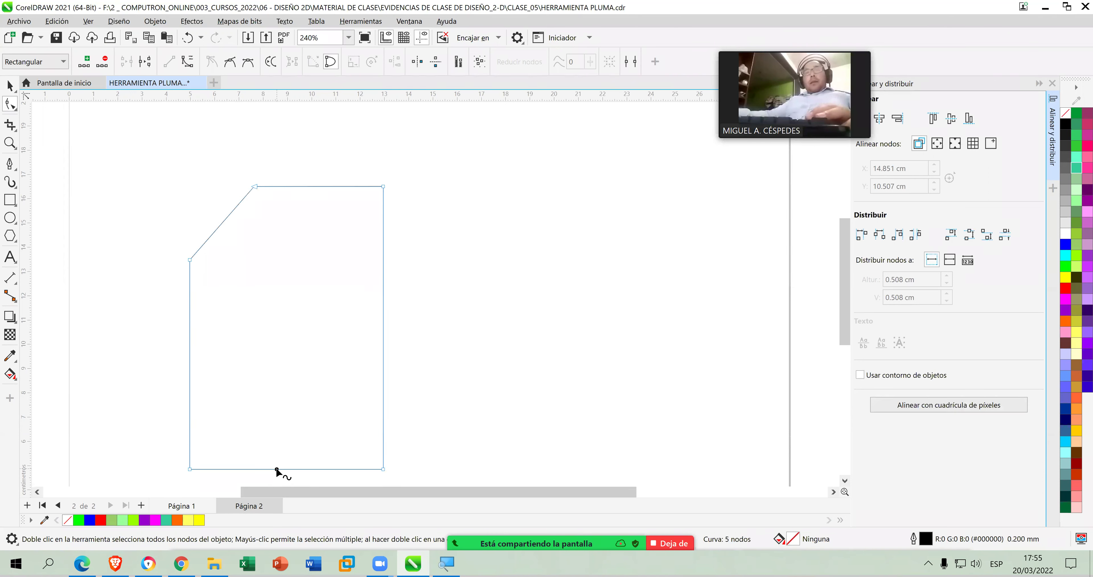
{"action": "right_click", "coordinate": [276, 470]}
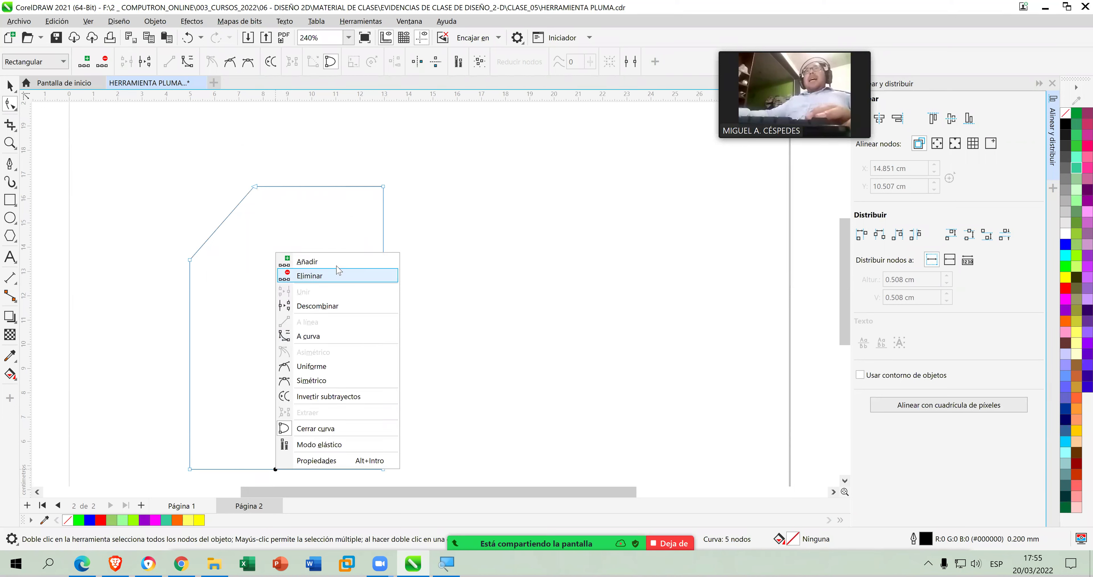
{"action": "key", "text": "Return"}
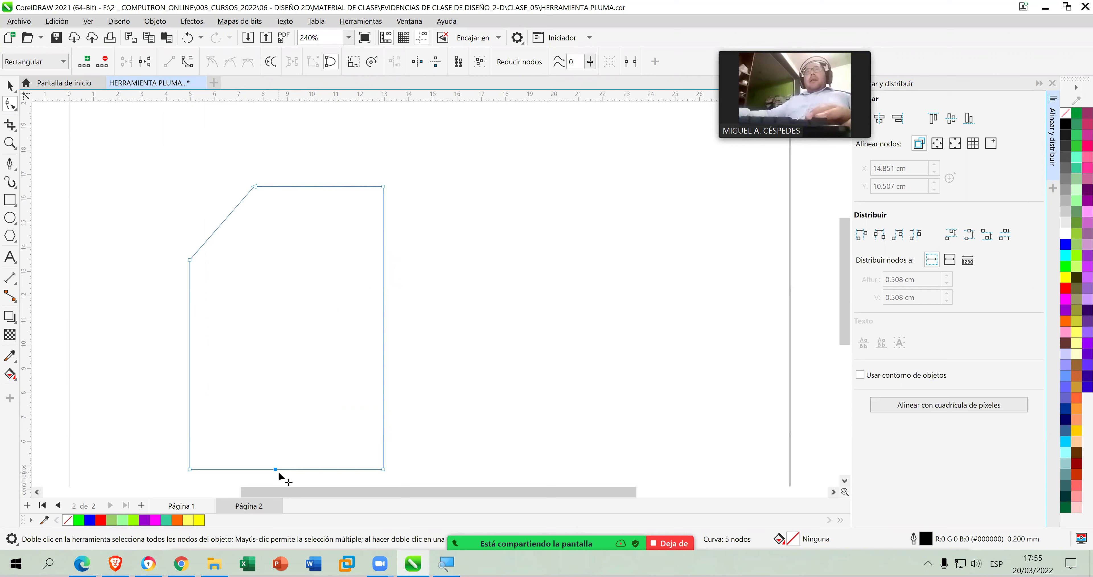
{"action": "left_click_drag", "start_coordinate": [275, 470], "coordinate": [289, 341]}
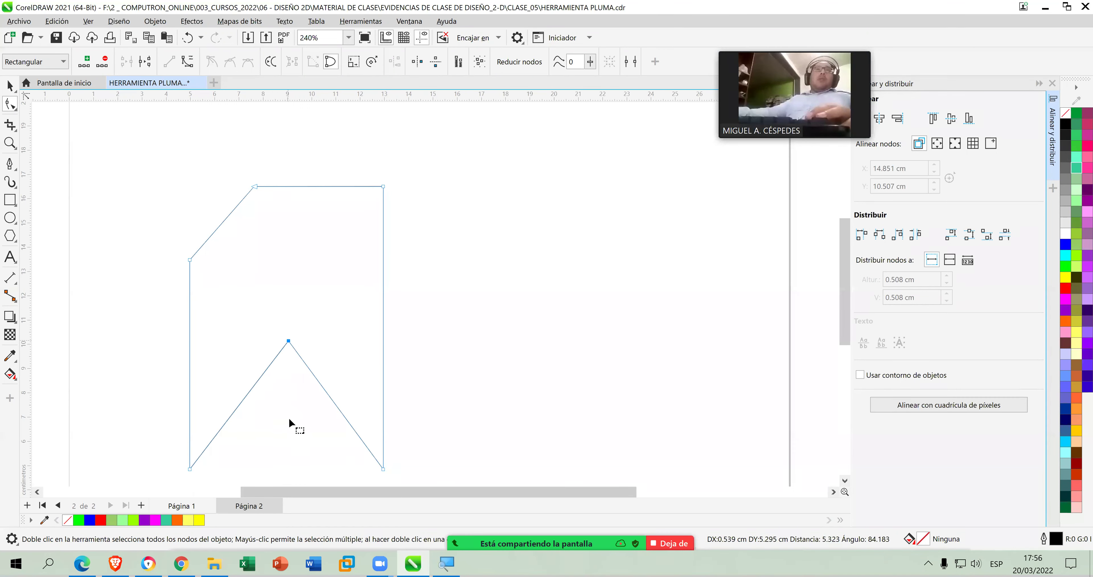
{"action": "left_click", "coordinate": [404, 320]}
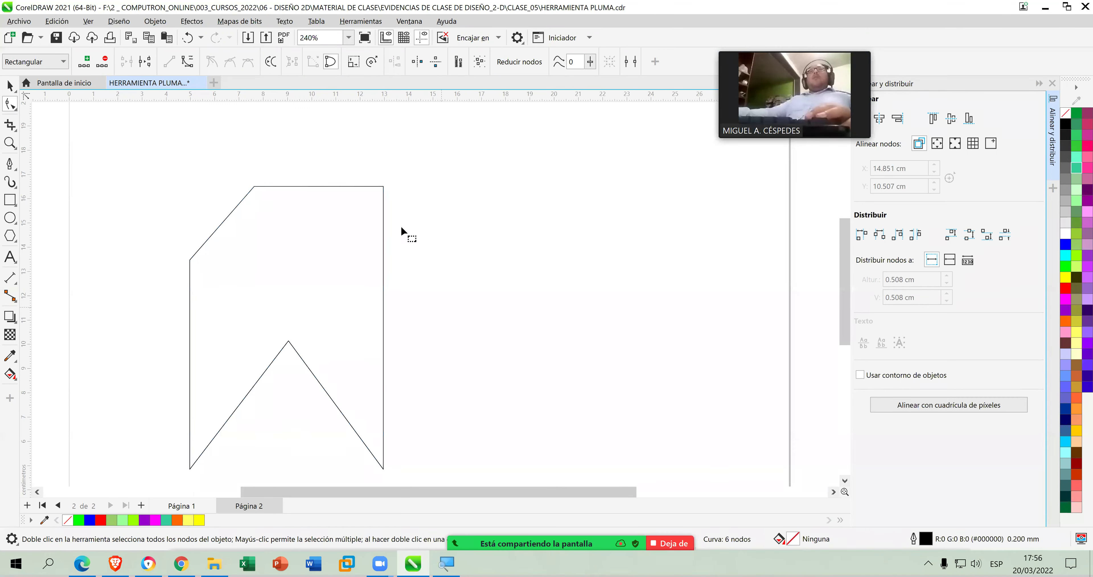
Add a node to the polygon's right edge, a little above its middle.
{"action": "left_click", "coordinate": [383, 292]}
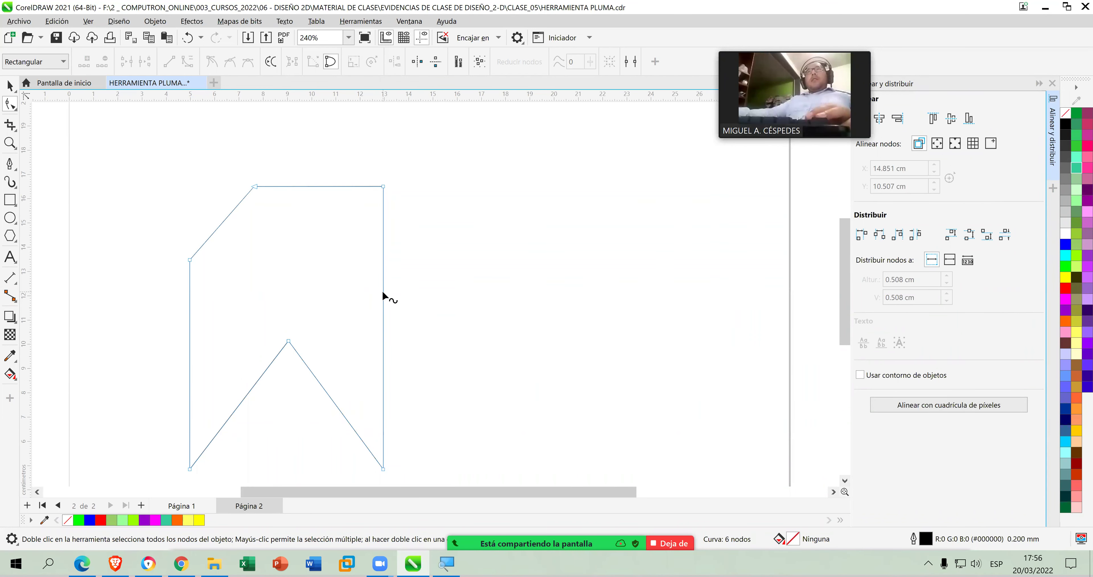
{"action": "right_click", "coordinate": [382, 292]}
{"action": "left_click", "coordinate": [414, 299]}
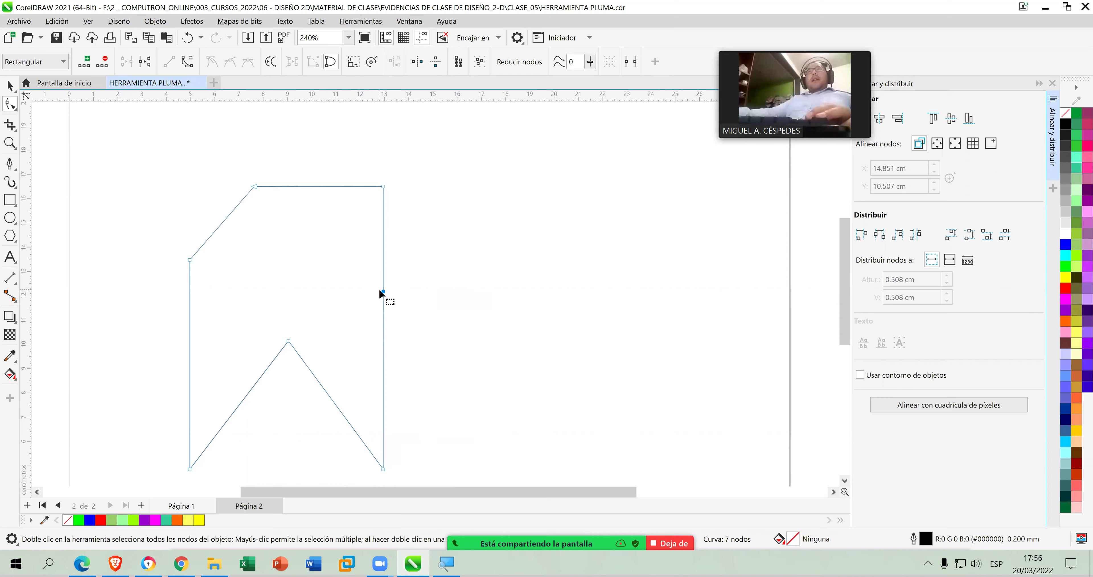
Move the added node on the polygon's right edge about 3 cm inward to form a notch.
{"action": "left_click_drag", "start_coordinate": [380, 291], "coordinate": [310, 292]}
{"action": "left_click", "coordinate": [439, 307]}
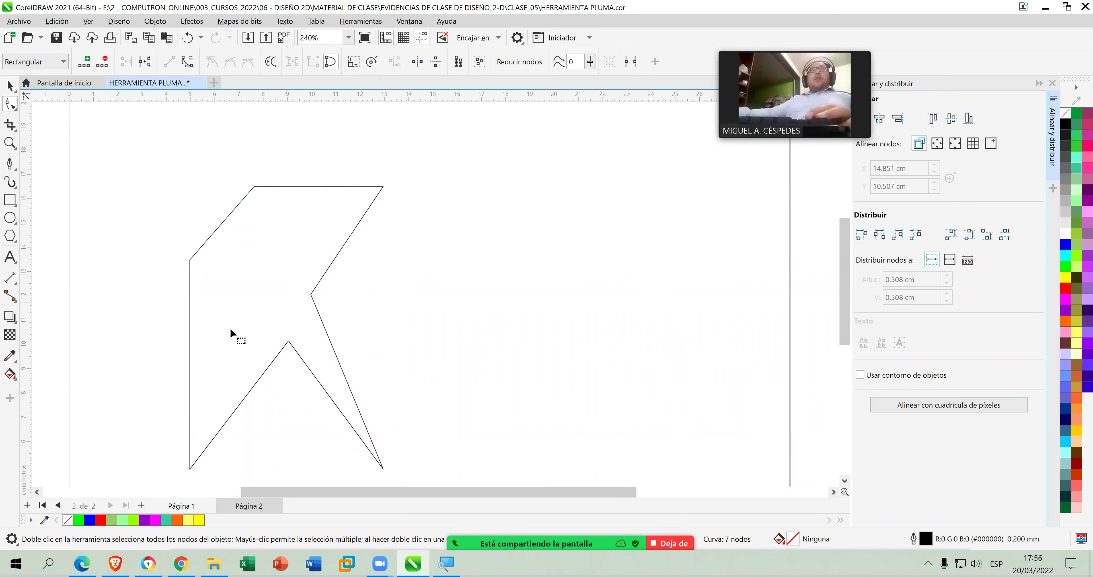
Add a node to the polygon's left edge and move it about 2.6 cm inward and slightly up to form a notch.
{"action": "left_click", "coordinate": [190, 332]}
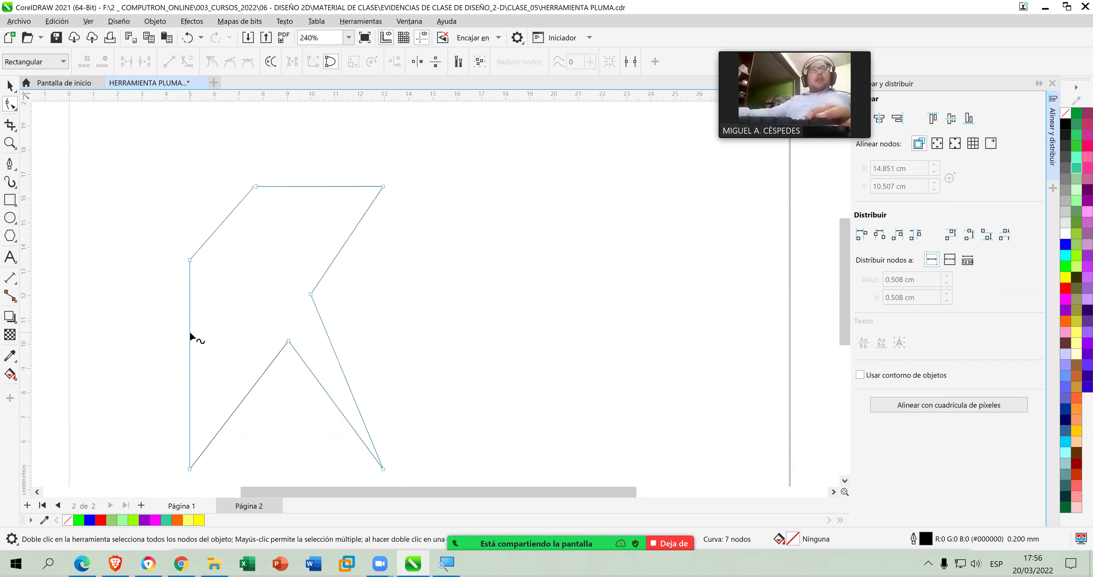
{"action": "right_click", "coordinate": [190, 336]}
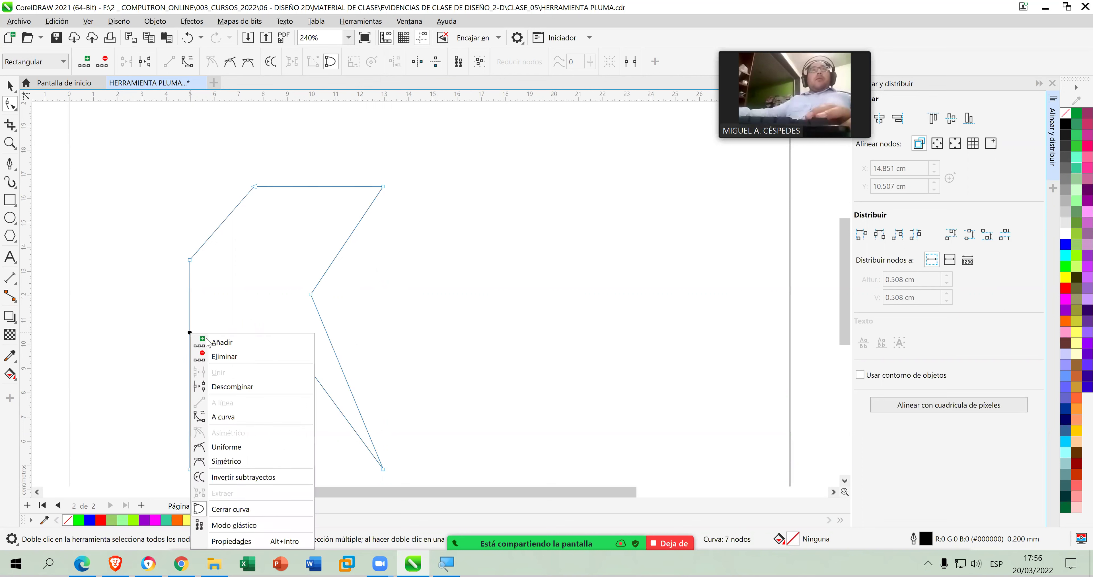
{"action": "left_click", "coordinate": [190, 334]}
{"action": "left_click_drag", "start_coordinate": [189, 334], "coordinate": [249, 312]}
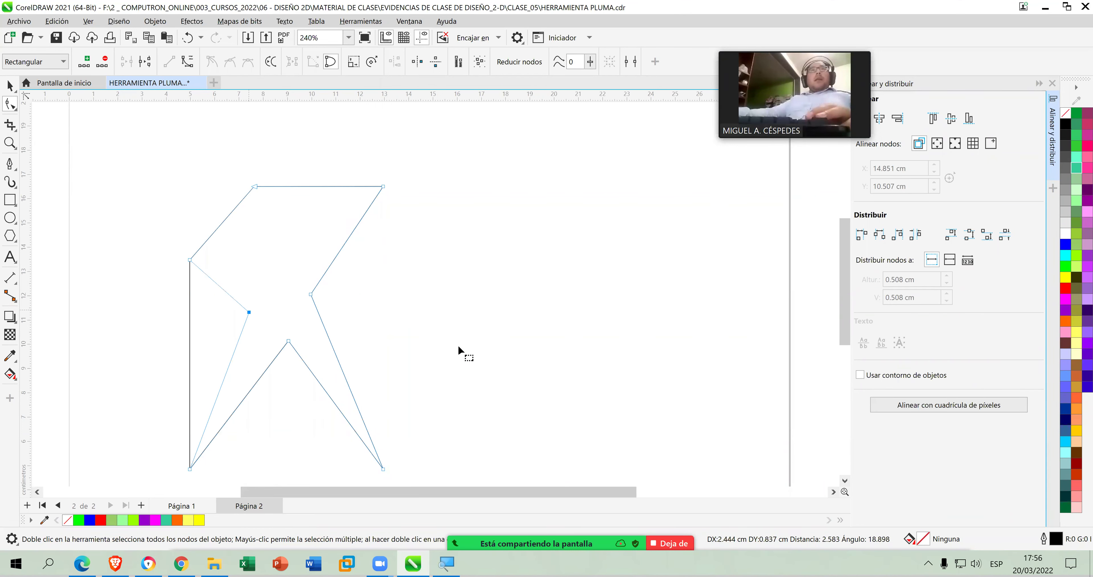
Add a node to the polygon's top edge and move it down about 2.3 cm to form a notch.
{"action": "right_click", "coordinate": [306, 186]}
{"action": "left_click", "coordinate": [338, 197]}
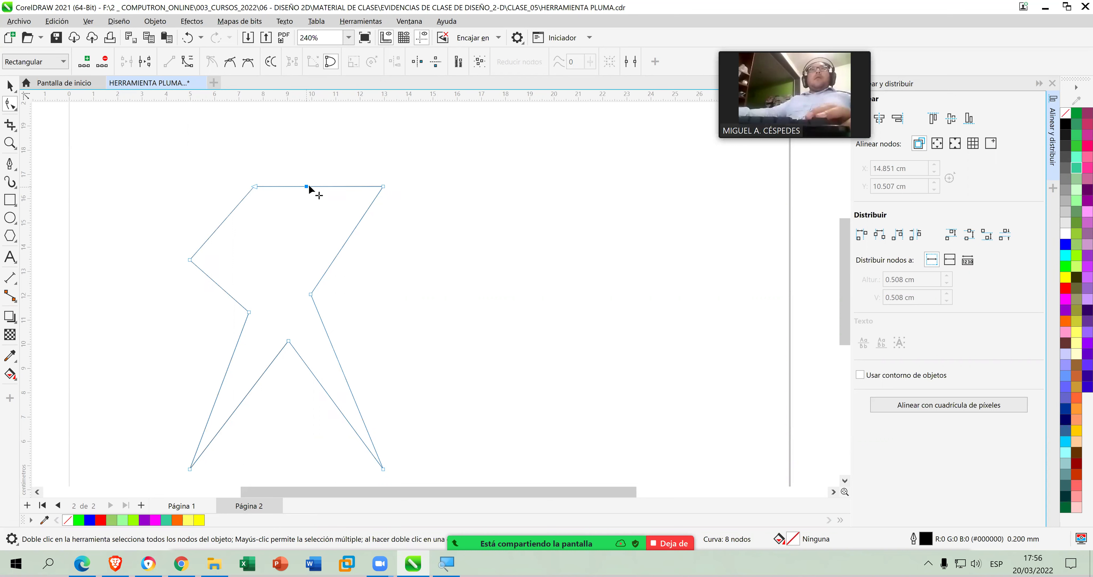
{"action": "left_click_drag", "start_coordinate": [302, 192], "coordinate": [285, 246]}
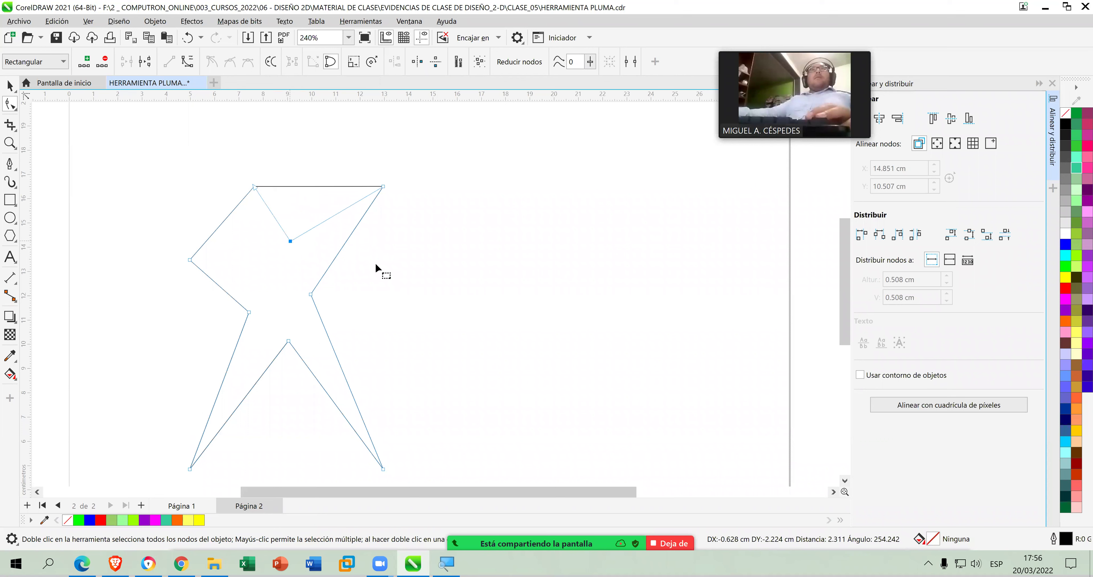
{"action": "left_click", "coordinate": [487, 261]}
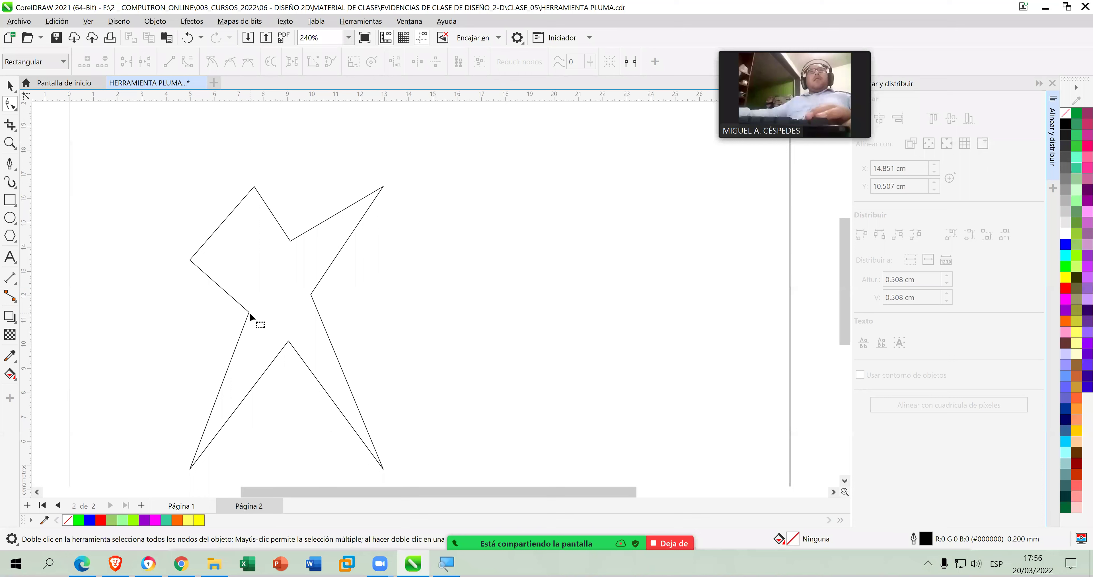
Raise the left notch node about 0.6 cm and the left corner node above it about 2.9 cm.
{"action": "left_click_drag", "start_coordinate": [250, 313], "coordinate": [251, 299]}
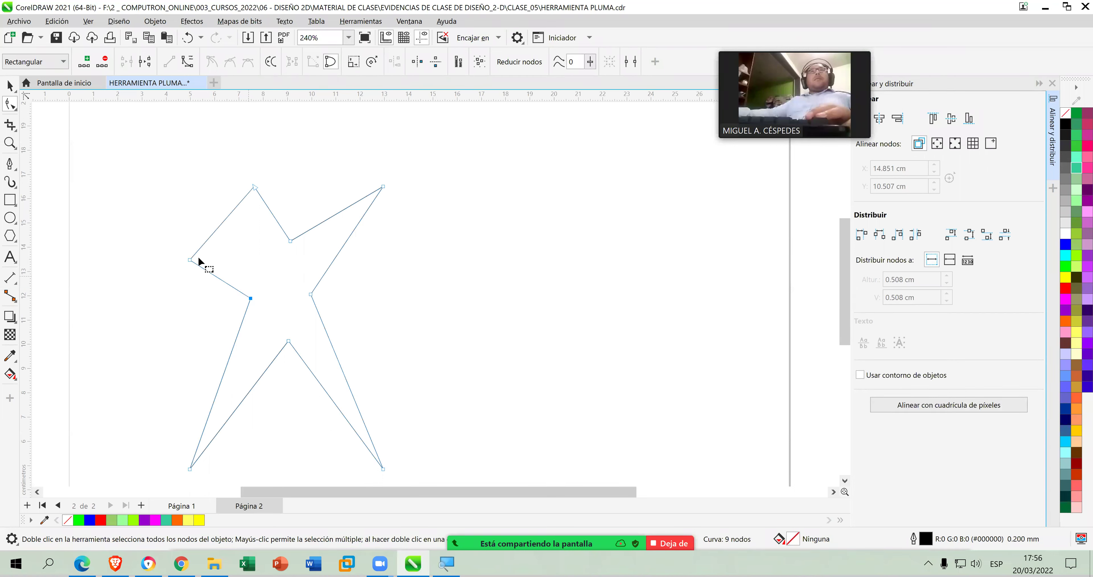
{"action": "left_click_drag", "start_coordinate": [188, 258], "coordinate": [178, 190]}
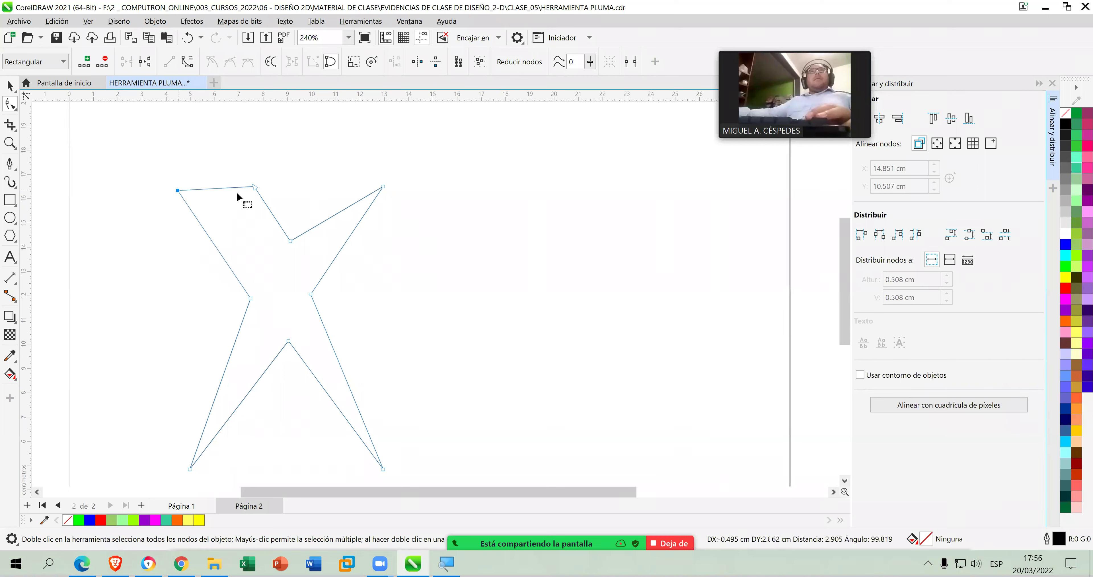
Delete the extra node between the upper-left tip and the top notch, and move the top notch node slightly down and left.
{"action": "left_click", "coordinate": [253, 189]}
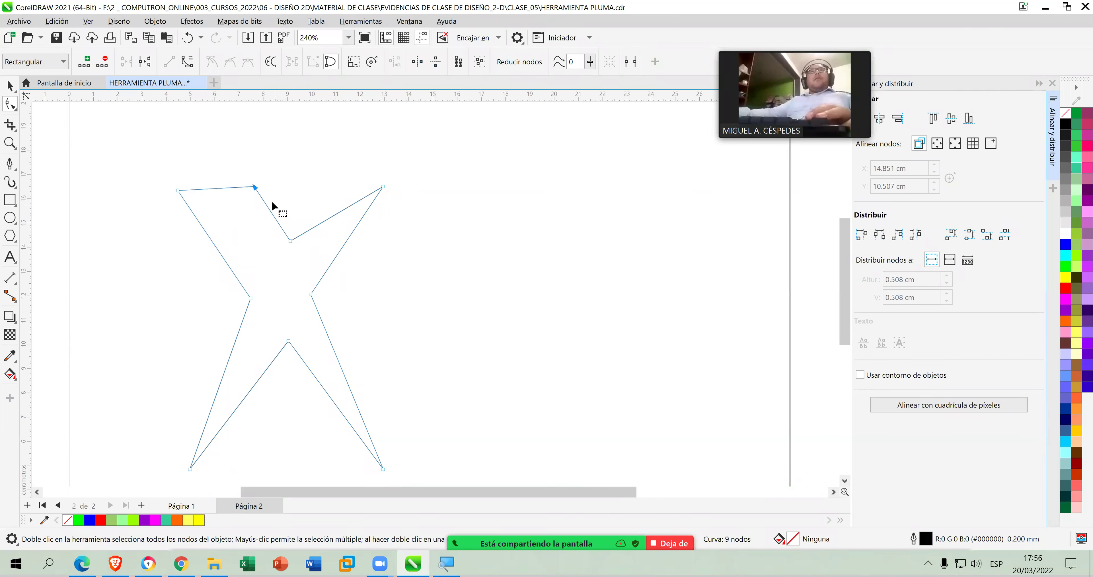
{"action": "right_click", "coordinate": [253, 187]}
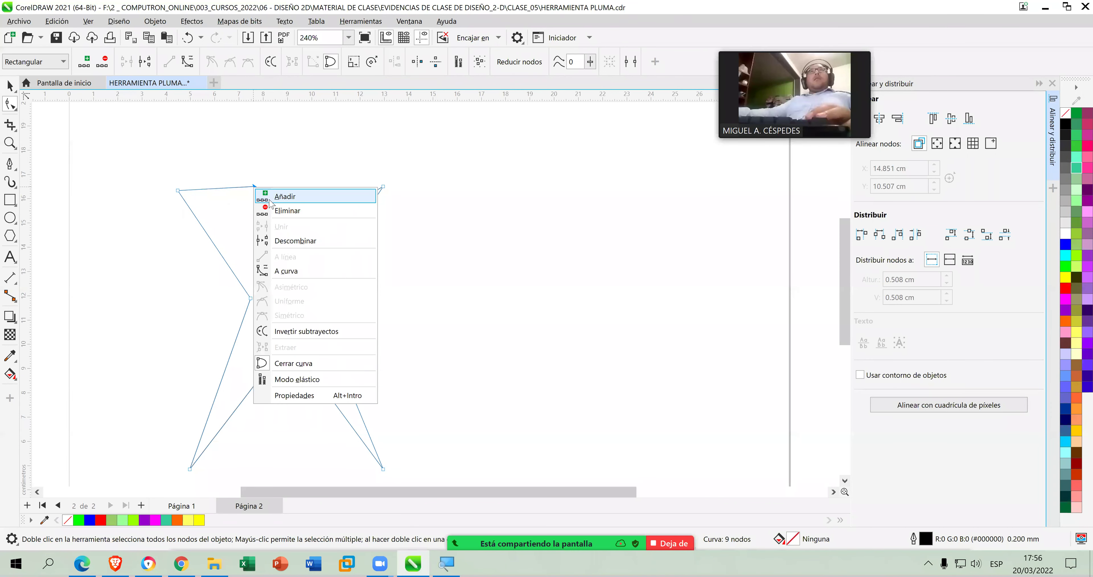
{"action": "left_click", "coordinate": [334, 210]}
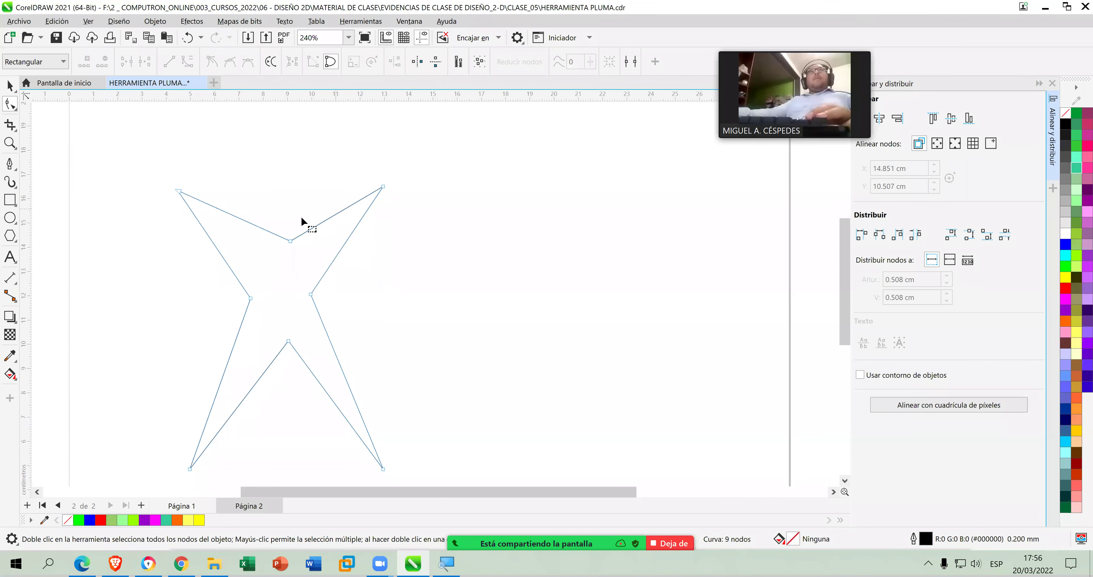
{"action": "left_click_drag", "start_coordinate": [290, 241], "coordinate": [283, 251]}
{"action": "left_click", "coordinate": [547, 276]}
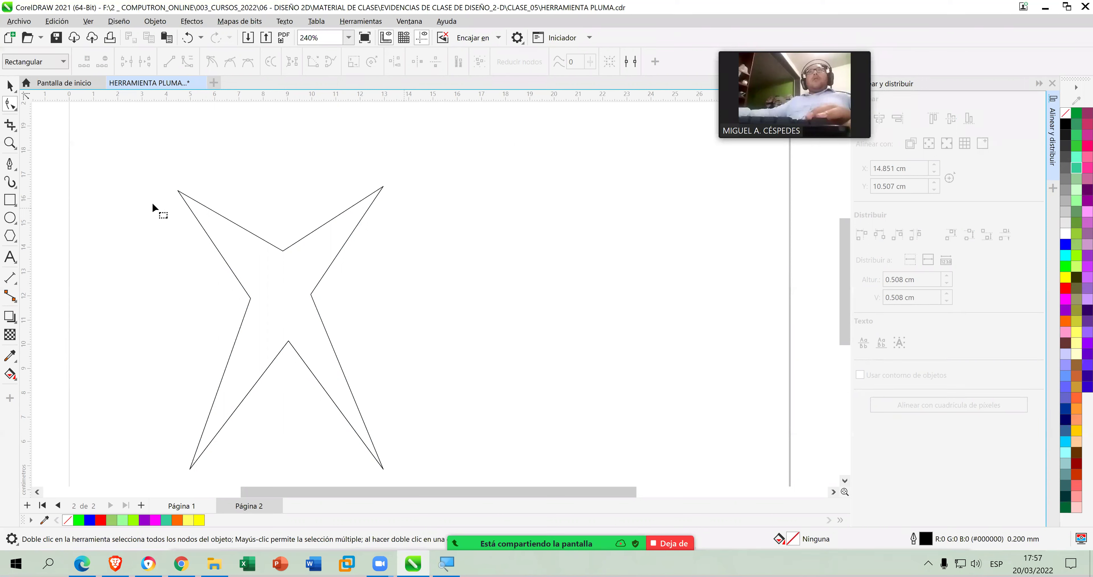
Delete the two upper tip nodes, the three upper notch nodes and the bottom notch node, keeping only the two base nodes.
{"action": "left_click", "coordinate": [181, 196]}
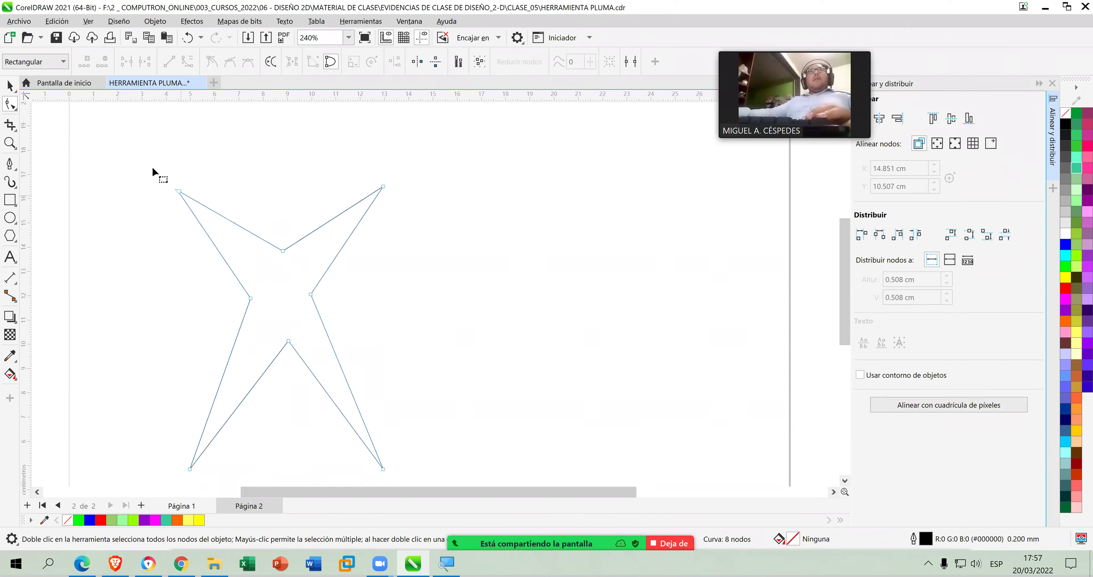
{"action": "left_click_drag", "start_coordinate": [452, 195], "coordinate": [452, 196]}
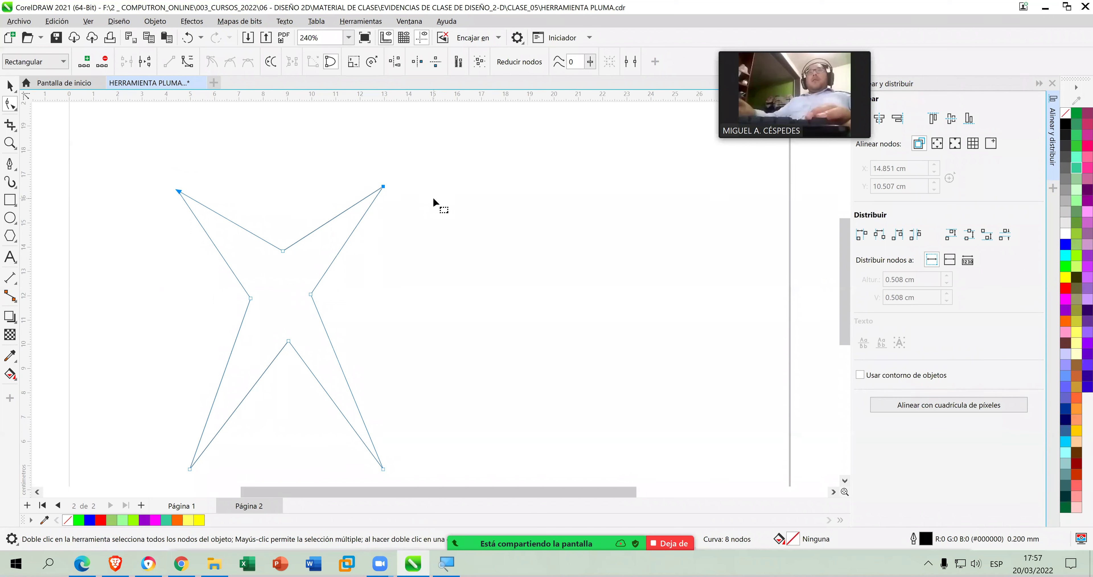
{"action": "key", "text": "Delete"}
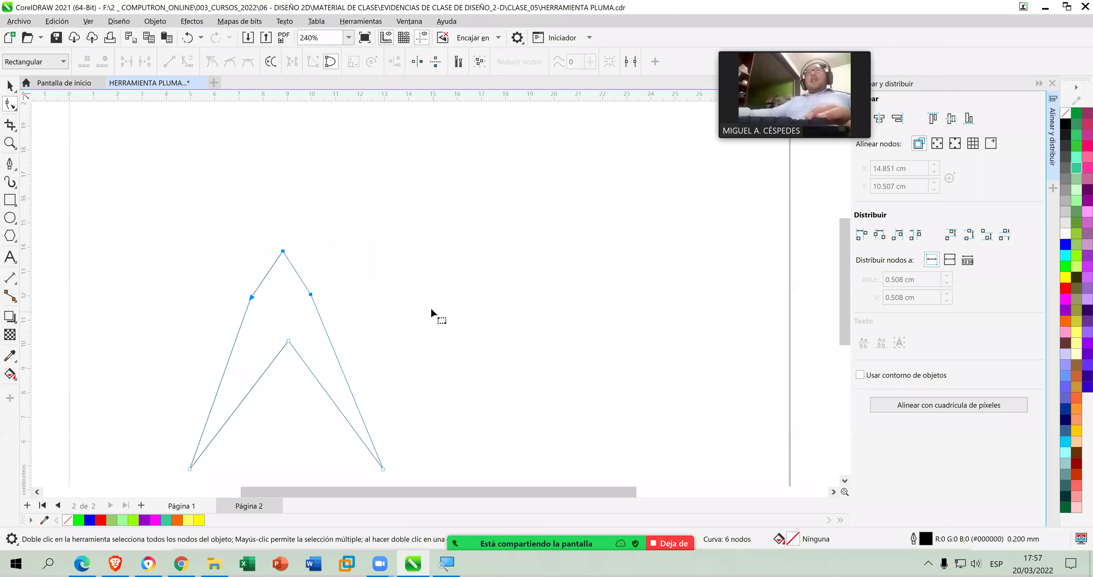
{"action": "key", "text": "Delete"}
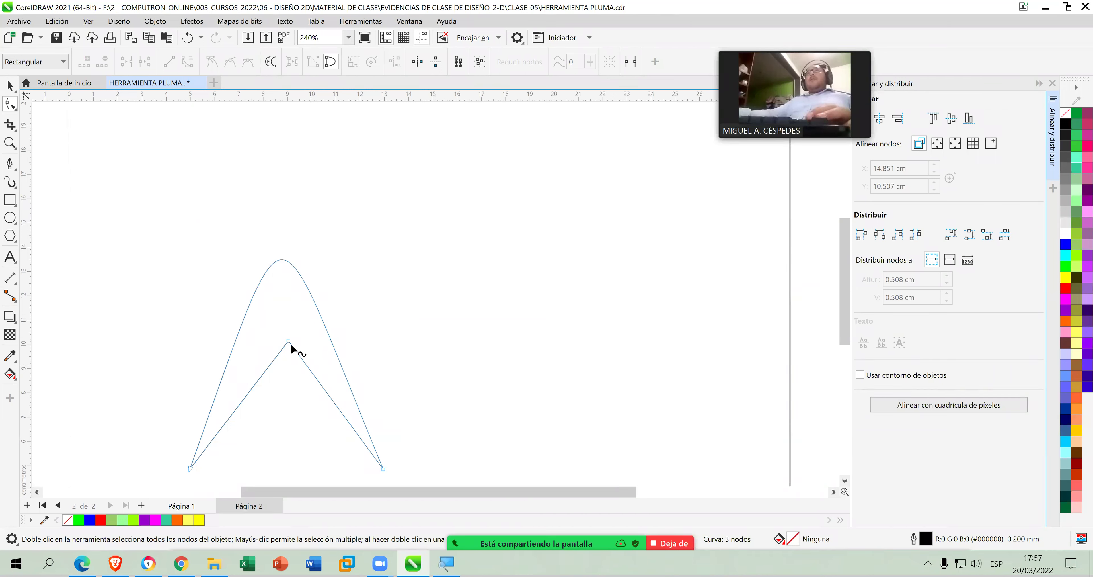
{"action": "left_click_drag", "start_coordinate": [280, 324], "coordinate": [304, 350]}
{"action": "key", "text": "Delete"}
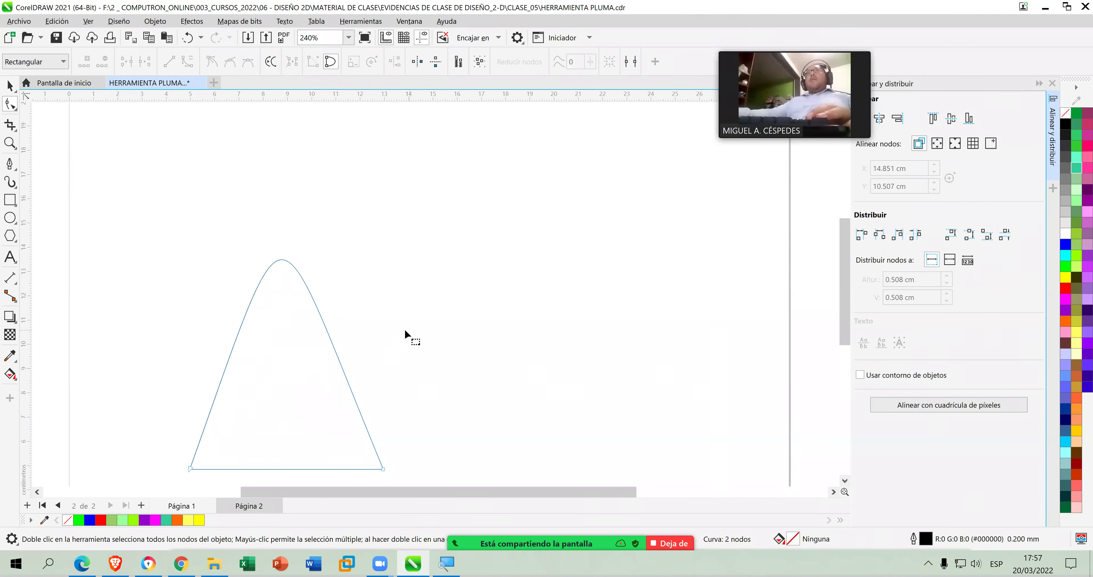
Add a node to the right side of the curved outline and move it about 4 cm outward.
{"action": "left_click", "coordinate": [326, 330]}
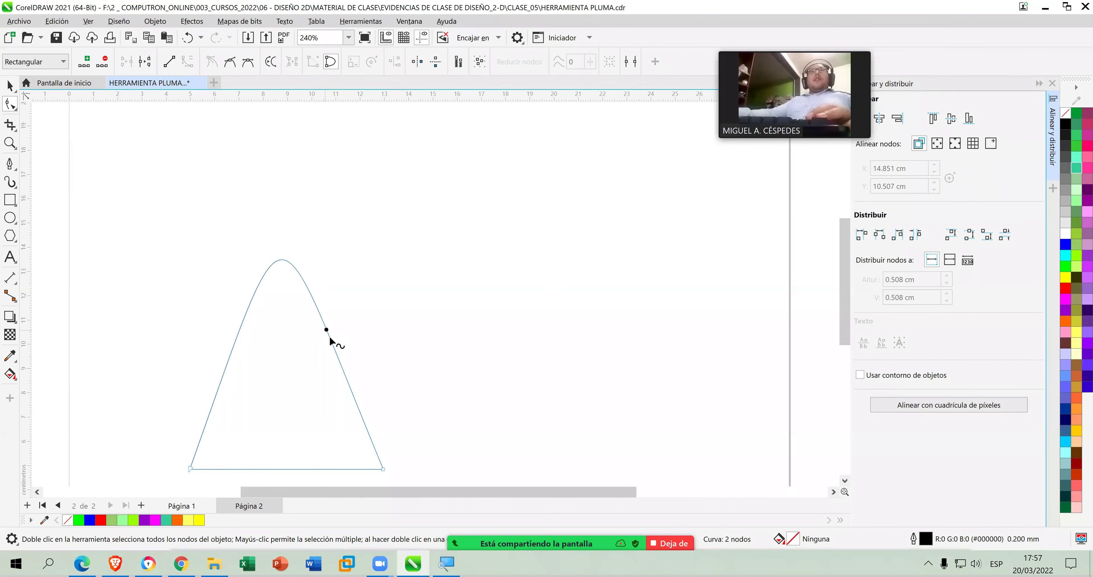
{"action": "right_click", "coordinate": [327, 329]}
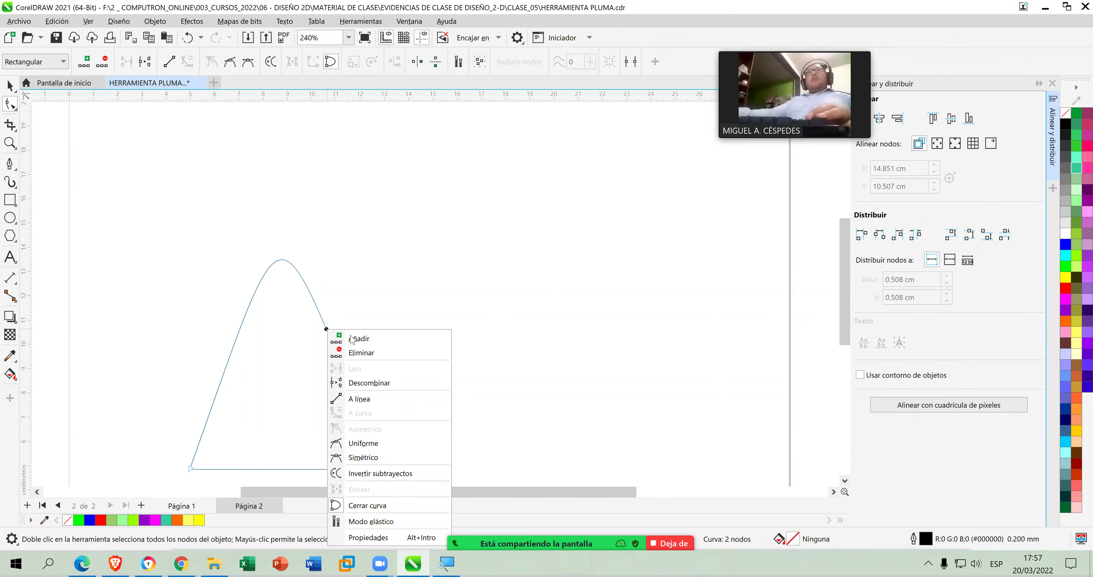
{"action": "left_click", "coordinate": [353, 339]}
{"action": "left_click_drag", "start_coordinate": [326, 329], "coordinate": [427, 304]}
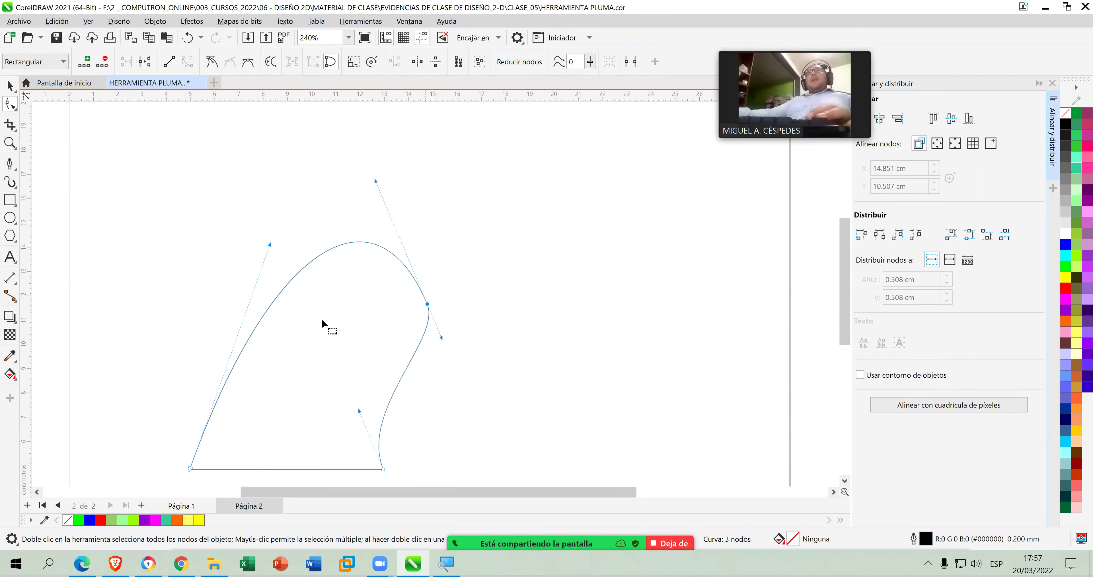
Add a node to the left side of the curved outline and move it about 3 cm outward.
{"action": "right_click", "coordinate": [265, 311]}
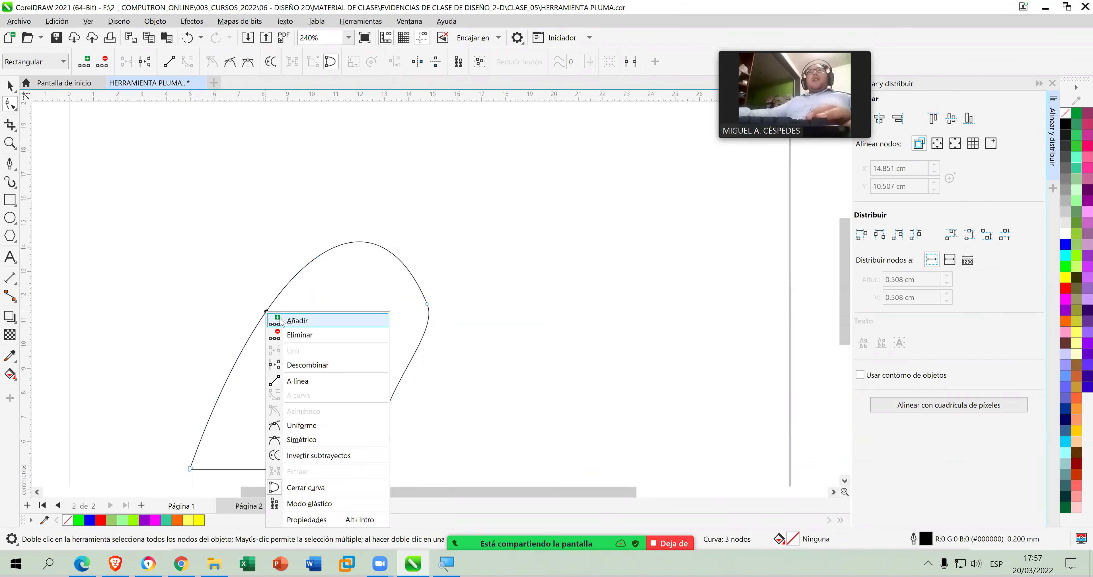
{"action": "left_click", "coordinate": [281, 321]}
{"action": "left_click_drag", "start_coordinate": [267, 314], "coordinate": [193, 299]}
Add a node at the top of the curved outline and move it down about 4.8 cm to form a rounded dip.
{"action": "left_click", "coordinate": [315, 234]}
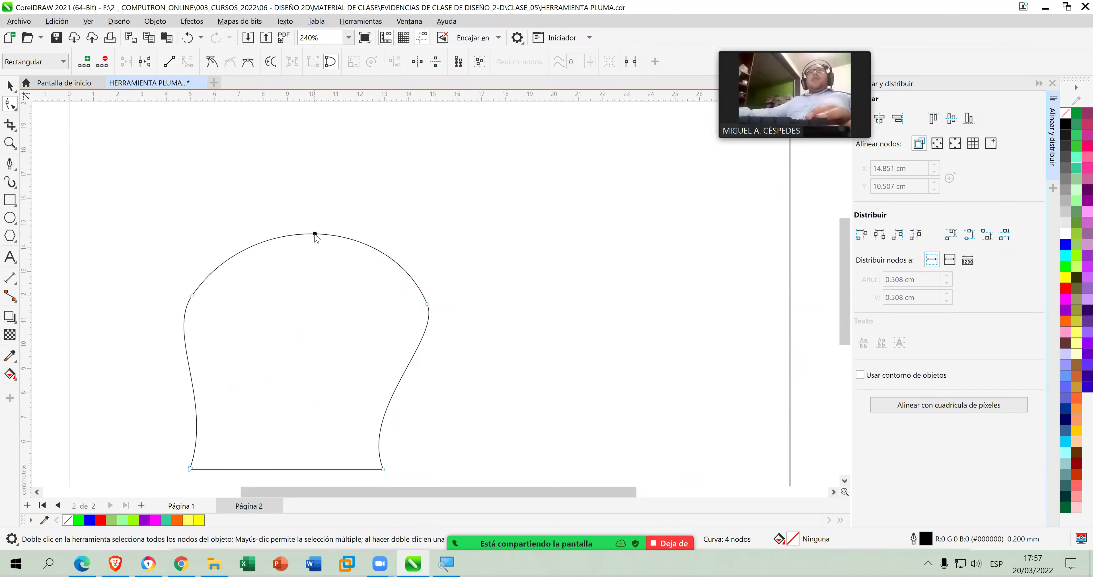
{"action": "right_click", "coordinate": [317, 238]}
{"action": "left_click", "coordinate": [346, 244]}
{"action": "left_click_drag", "start_coordinate": [314, 234], "coordinate": [408, 383]}
{"action": "left_click", "coordinate": [519, 347]}
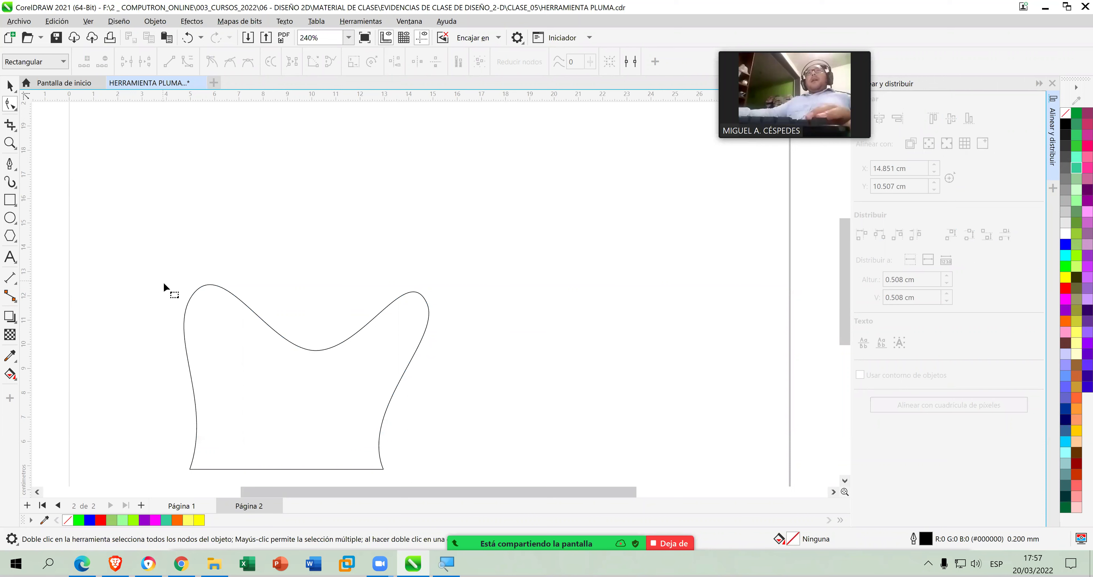
Delete the curved shape and draw a closed five-node polygon about 13.1 by 8.6 cm with the Pen tool.
{"action": "key", "text": "ctrl+a"}
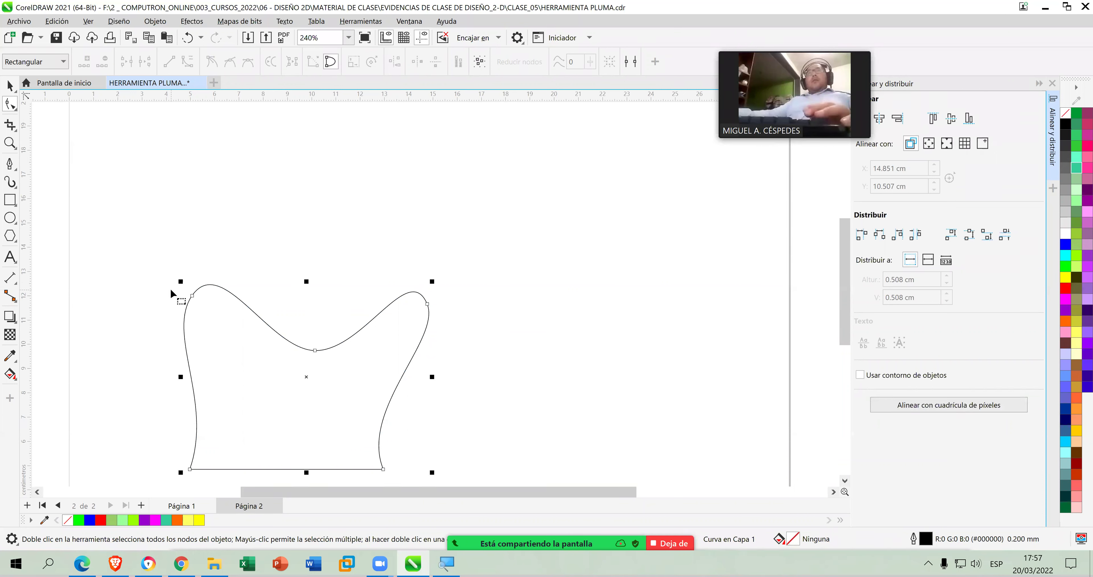
{"action": "key", "text": "Delete"}
{"action": "left_click", "coordinate": [9, 163]}
{"action": "left_click", "coordinate": [357, 144]}
{"action": "left_click", "coordinate": [264, 257]}
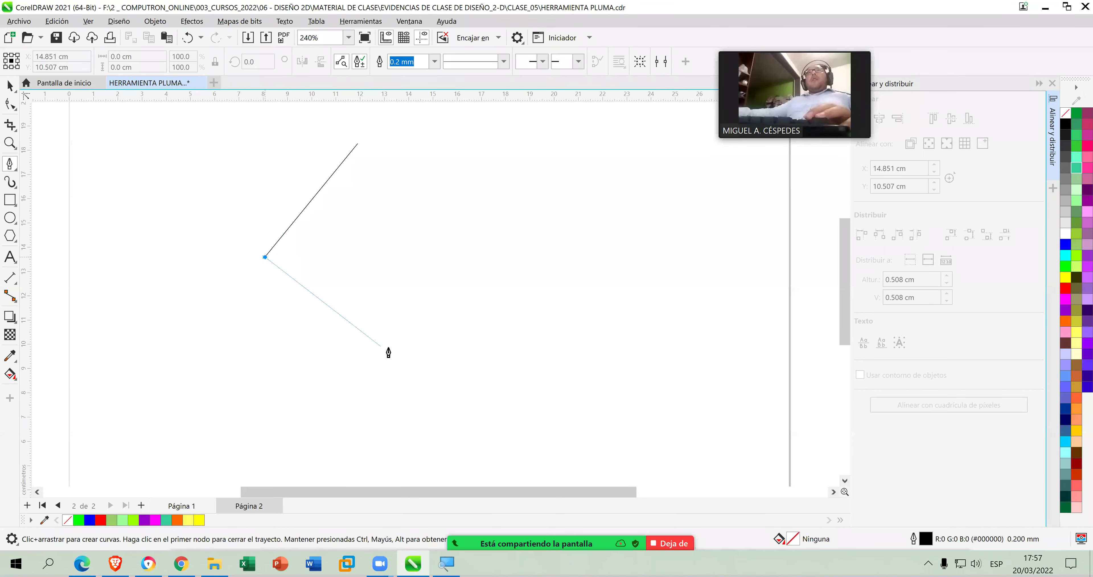
{"action": "left_click", "coordinate": [404, 352]}
{"action": "left_click", "coordinate": [582, 253]}
{"action": "left_click", "coordinate": [427, 193]}
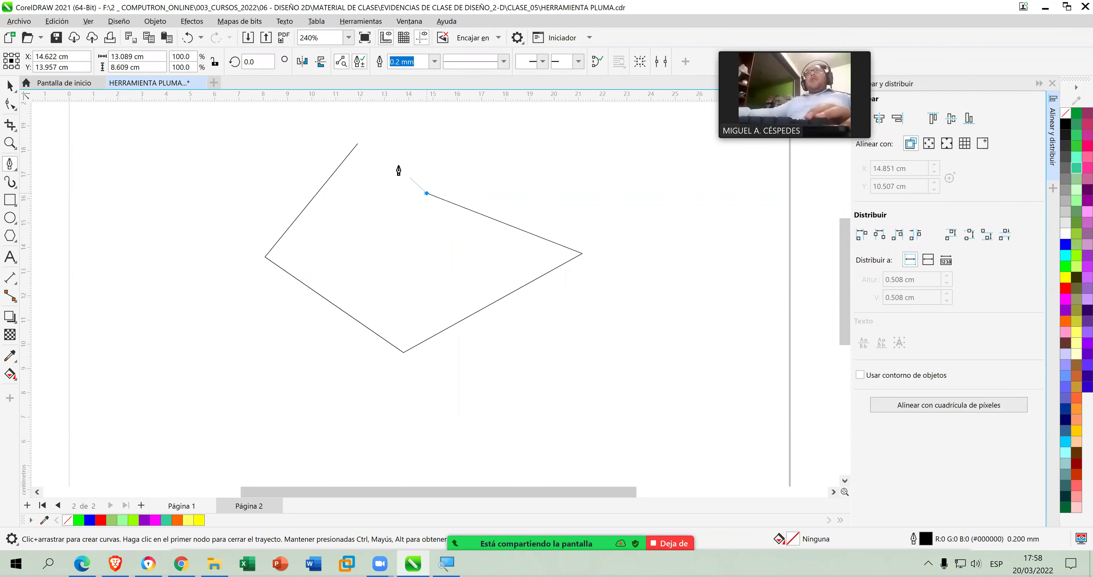
{"action": "left_click", "coordinate": [358, 144]}
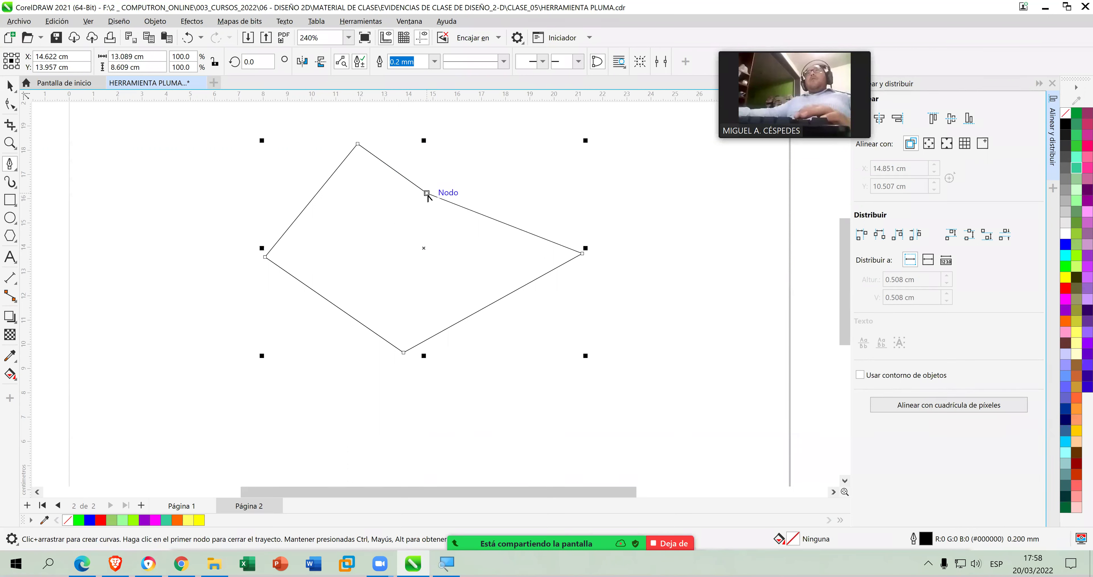
Smooth the polygon's inner upper, right, bottom and left nodes into curves with the Pen tool.
{"action": "left_click", "coordinate": [427, 194]}
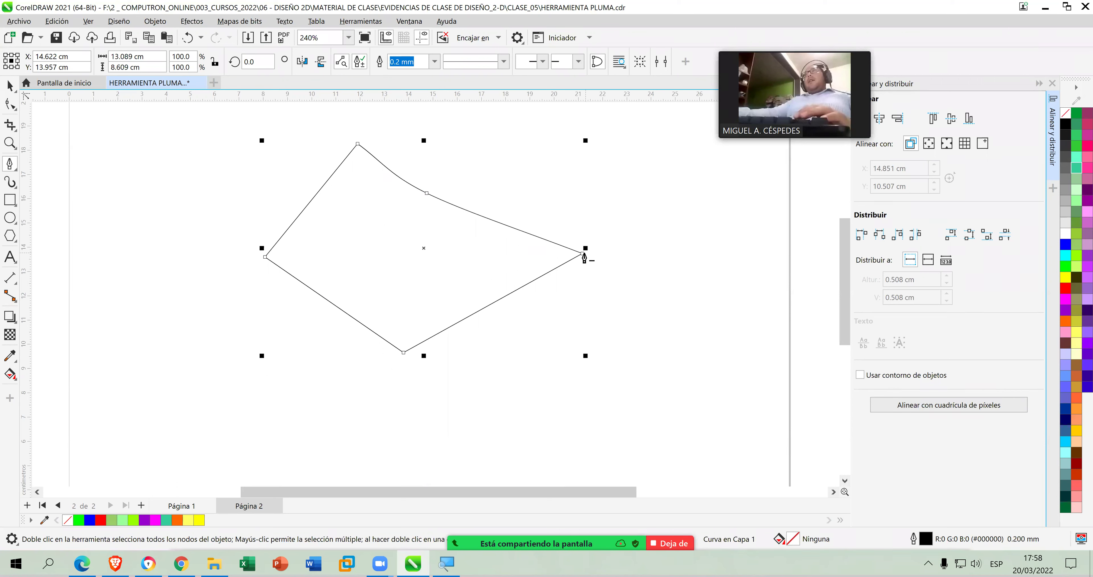
{"action": "left_click", "coordinate": [583, 254]}
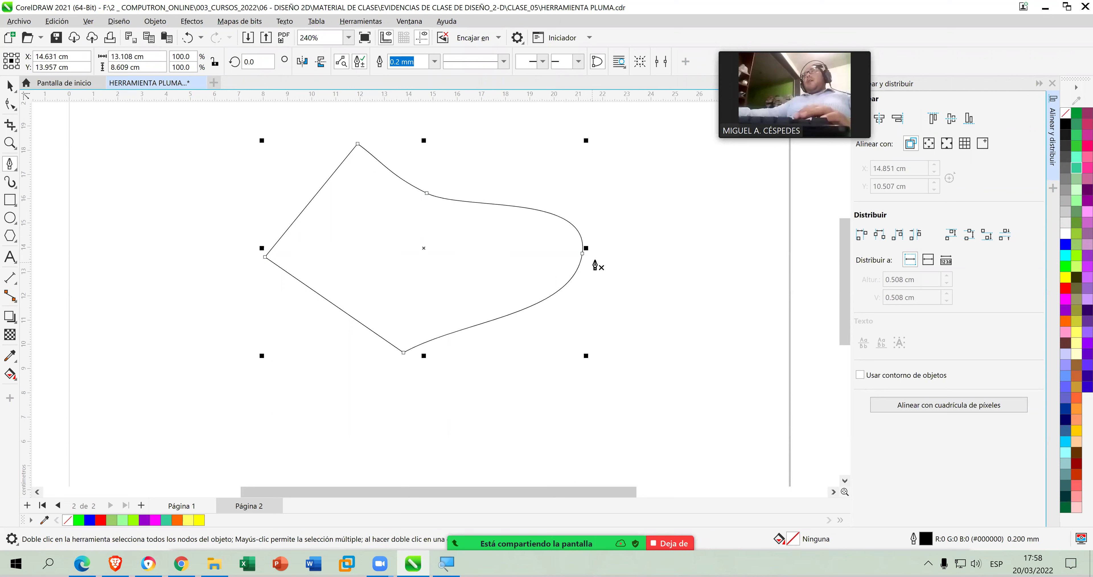
{"action": "left_click", "coordinate": [403, 353]}
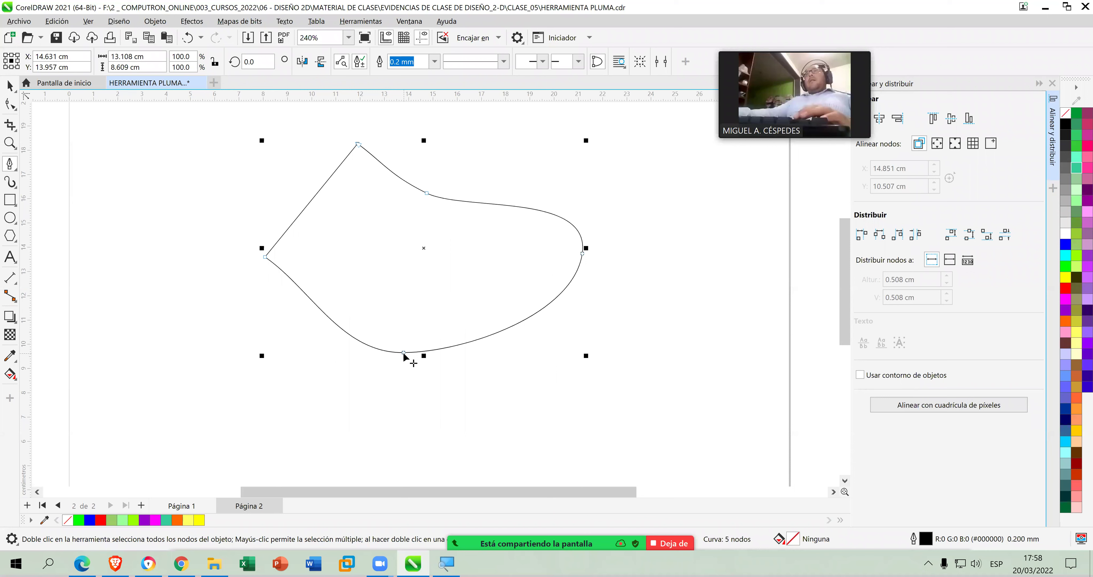
{"action": "left_click", "coordinate": [266, 257]}
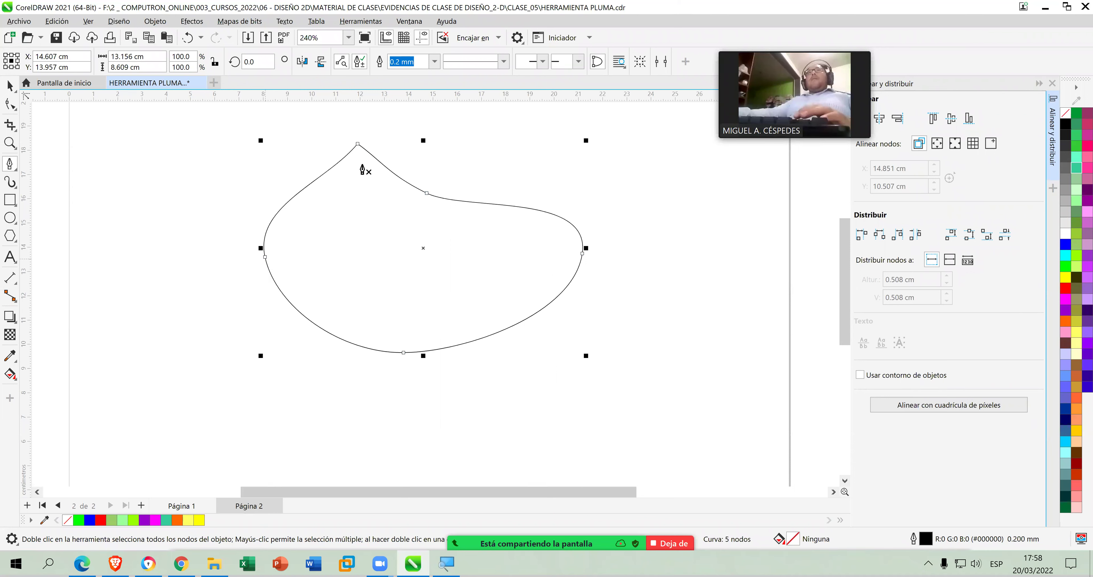
Try to smooth the shape's remaining pointed top node with the Pen tool.
{"action": "left_click", "coordinate": [358, 145]}
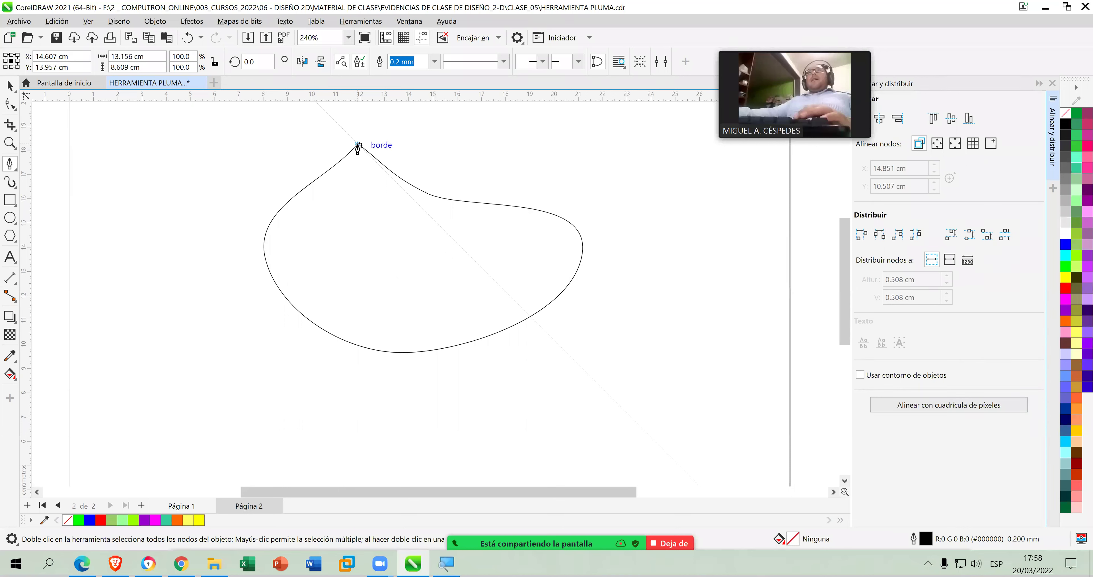
{"action": "left_click", "coordinate": [352, 144]}
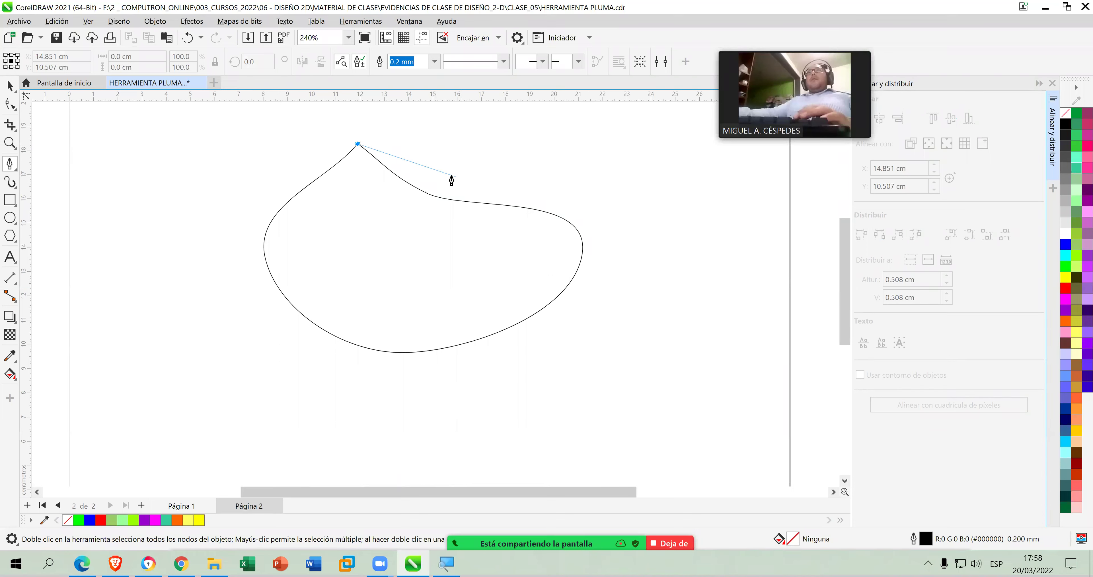
{"action": "key", "text": "Escape"}
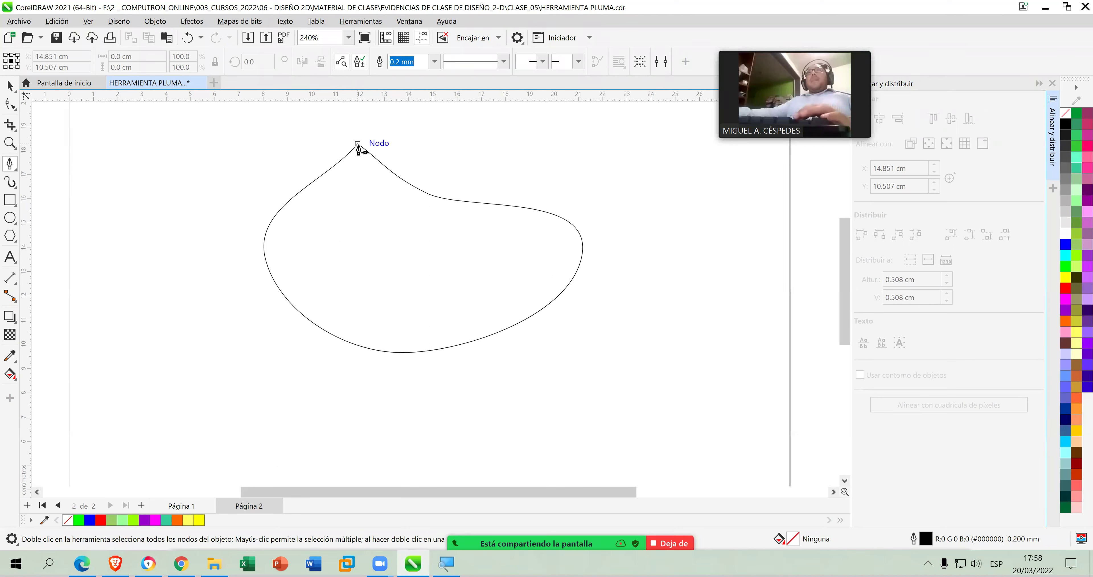
Turn the shape's pointed top node into a rounded symmetrical node with the Shape tool.
{"action": "left_click", "coordinate": [382, 145]}
{"action": "key", "text": "Escape"}
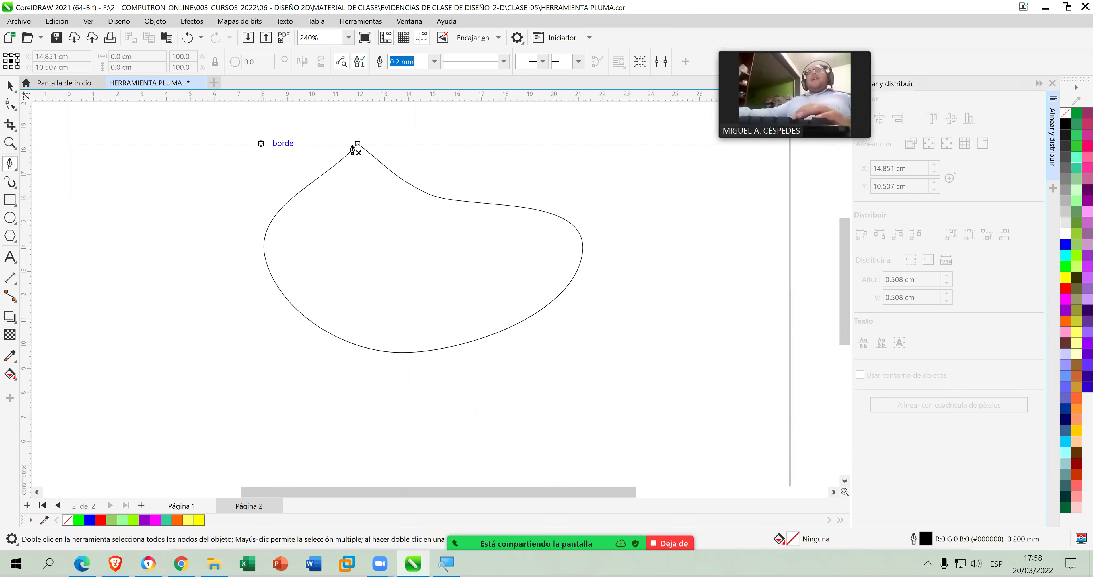
{"action": "left_click", "coordinate": [13, 106]}
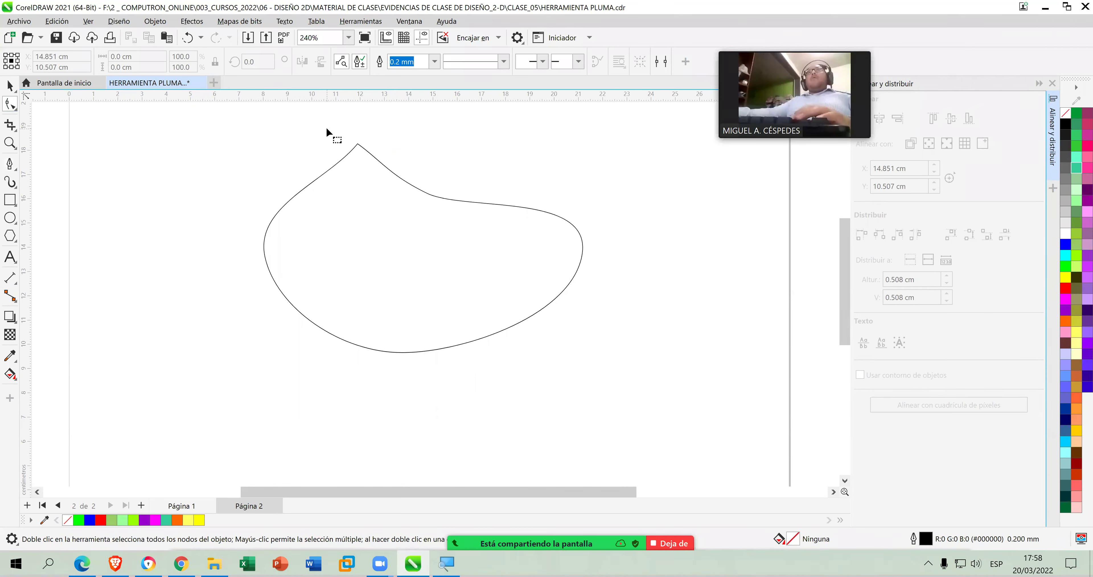
{"action": "left_click", "coordinate": [379, 161]}
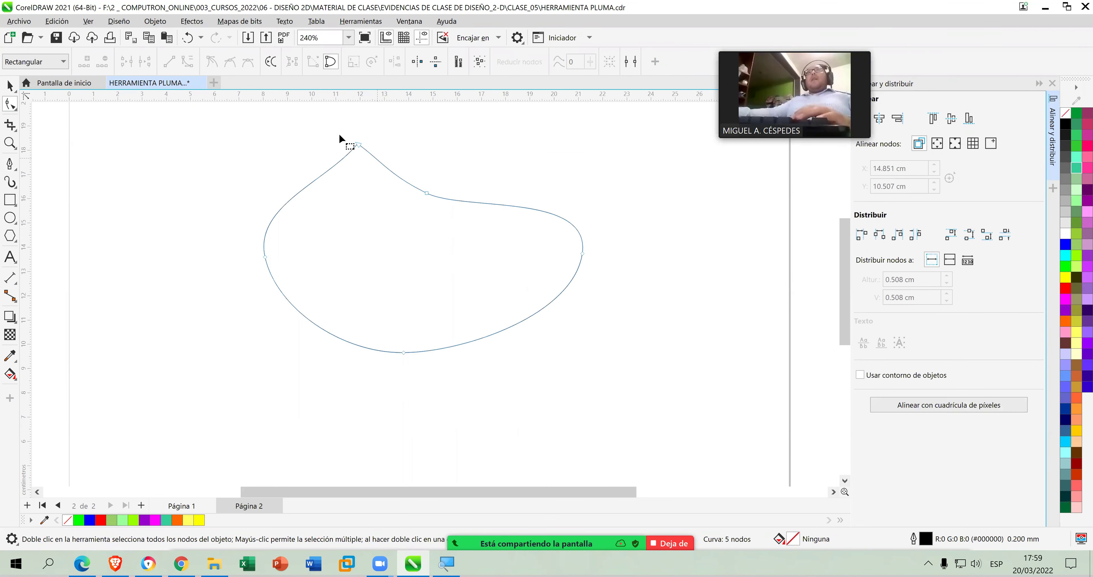
{"action": "left_click_drag", "start_coordinate": [374, 150], "coordinate": [374, 151]}
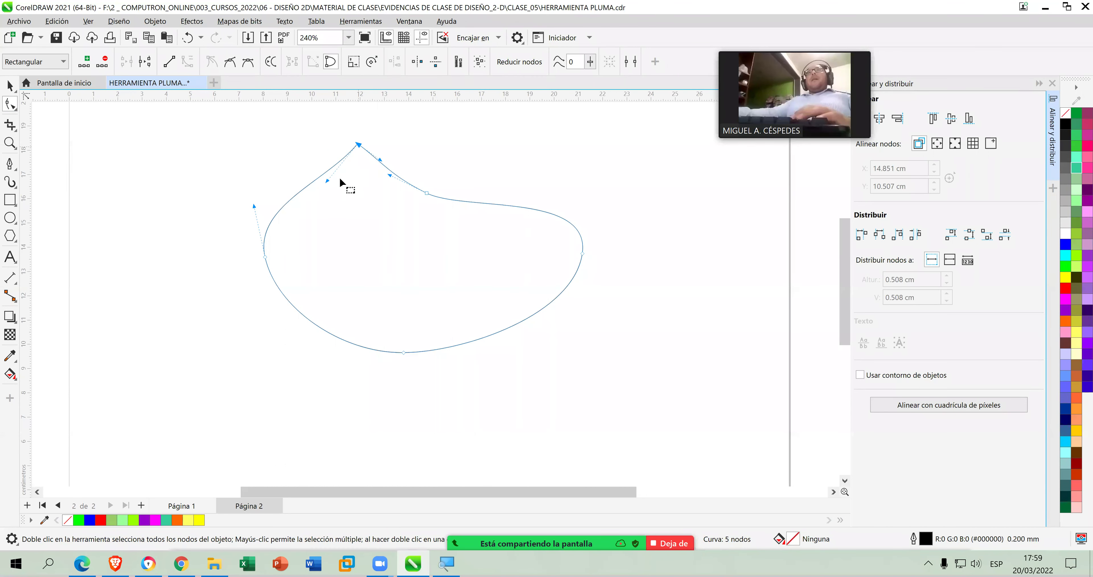
{"action": "mouse_move", "coordinate": [327, 180]}
{"action": "left_mouse_down"}
{"action": "mouse_move", "coordinate": [315, 161]}
{"action": "mouse_move", "coordinate": [322, 178]}
{"action": "left_mouse_up"}
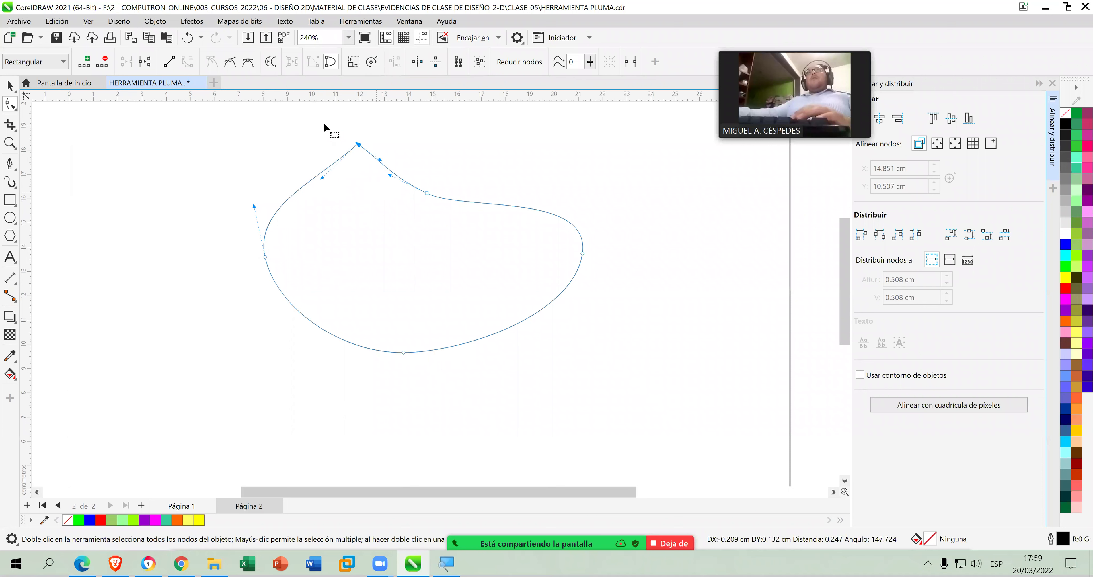
{"action": "left_click_drag", "start_coordinate": [399, 154], "coordinate": [400, 156]}
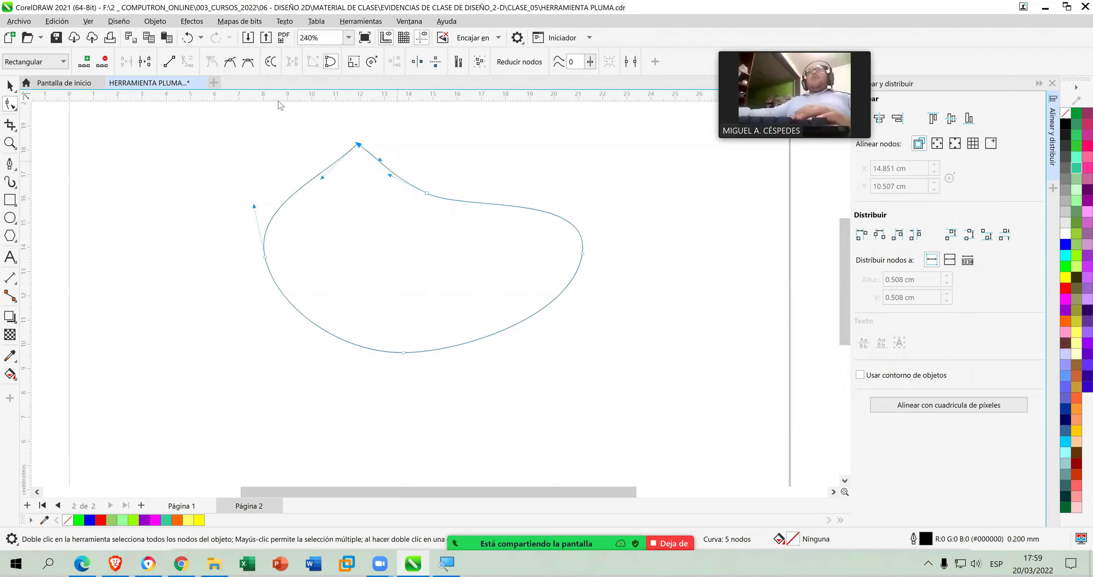
{"action": "left_click", "coordinate": [248, 62]}
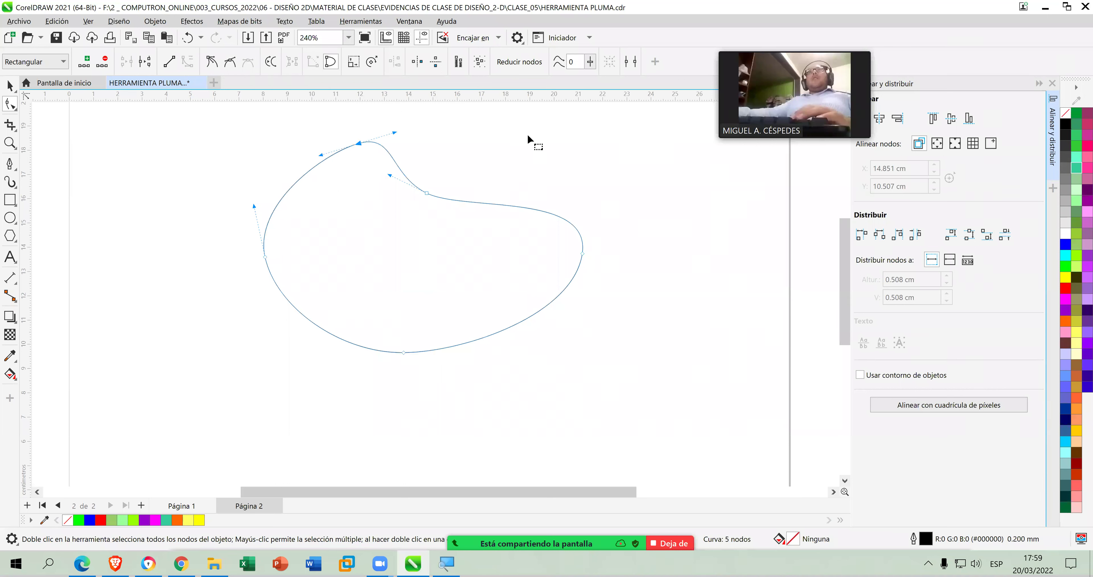
{"action": "left_click", "coordinate": [542, 149]}
{"action": "left_click", "coordinate": [631, 198]}
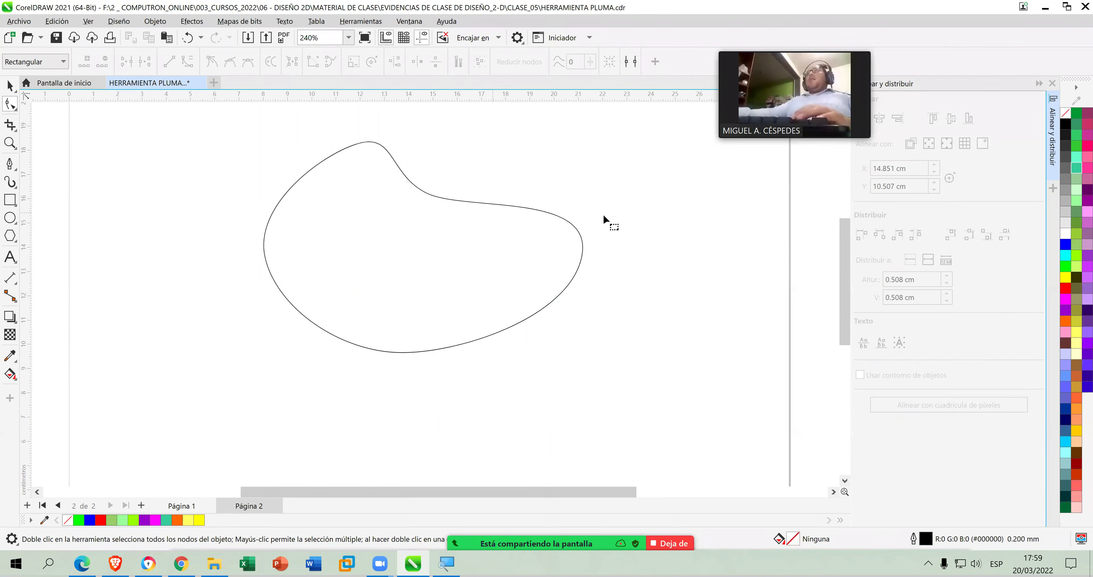
Delete the rounded shape and draw a closed outline of straight and curved segments about 13.6 by 8.6 cm with the Pen tool.
{"action": "key", "text": "ctrl+a"}
{"action": "key", "text": "Delete"}
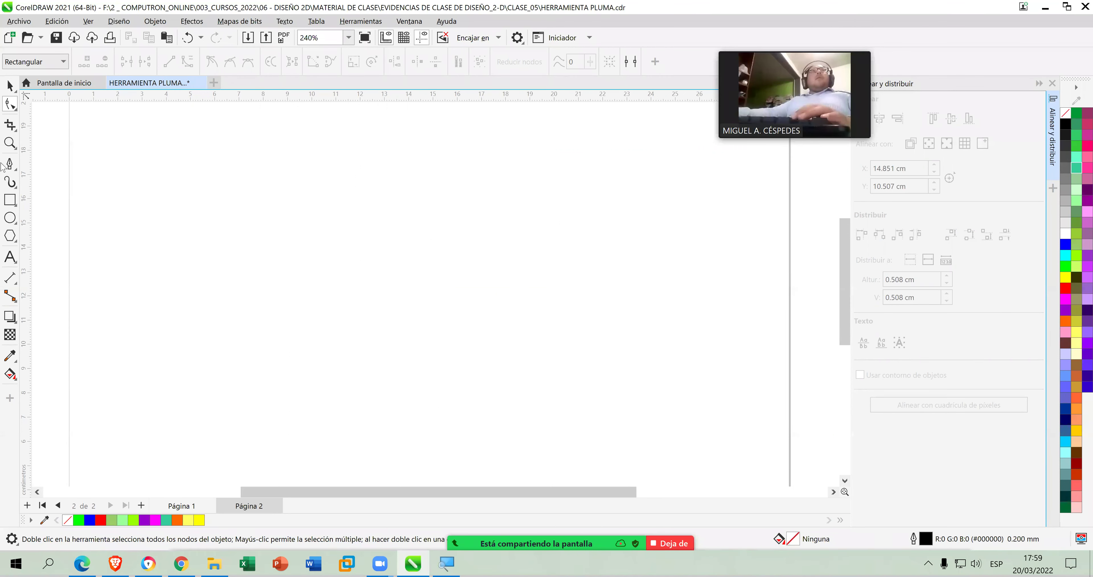
{"action": "left_click", "coordinate": [344, 138]}
{"action": "left_click", "coordinate": [291, 211]}
{"action": "left_click", "coordinate": [315, 316]}
{"action": "left_click", "coordinate": [456, 341]}
{"action": "left_click", "coordinate": [566, 344]}
{"action": "left_click_drag", "start_coordinate": [539, 157], "coordinate": [505, 163]}
{"action": "left_click", "coordinate": [452, 163]}
{"action": "left_click", "coordinate": [382, 137]}
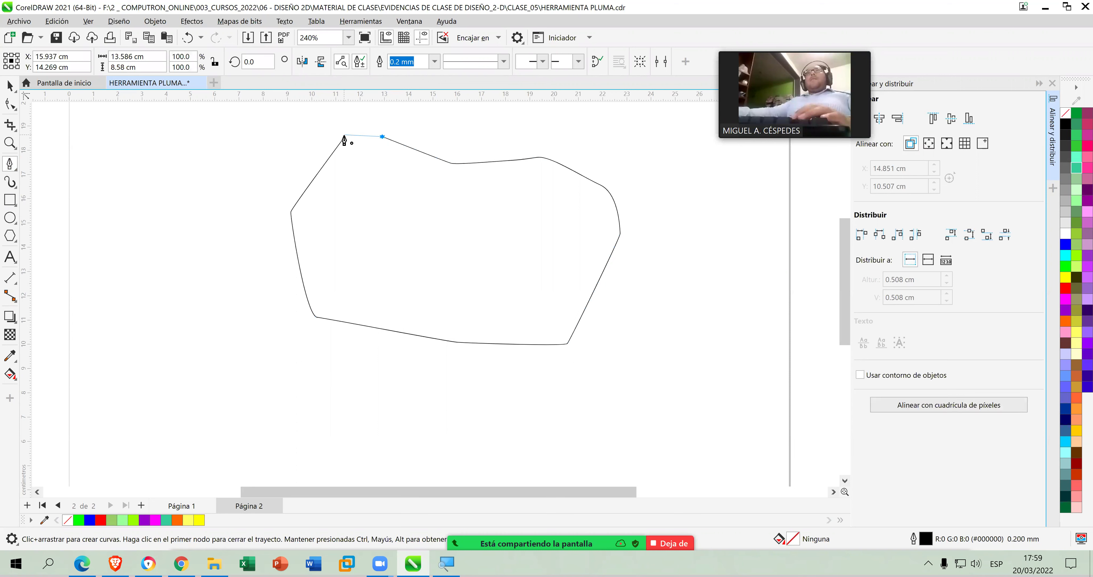
{"action": "left_click", "coordinate": [343, 138]}
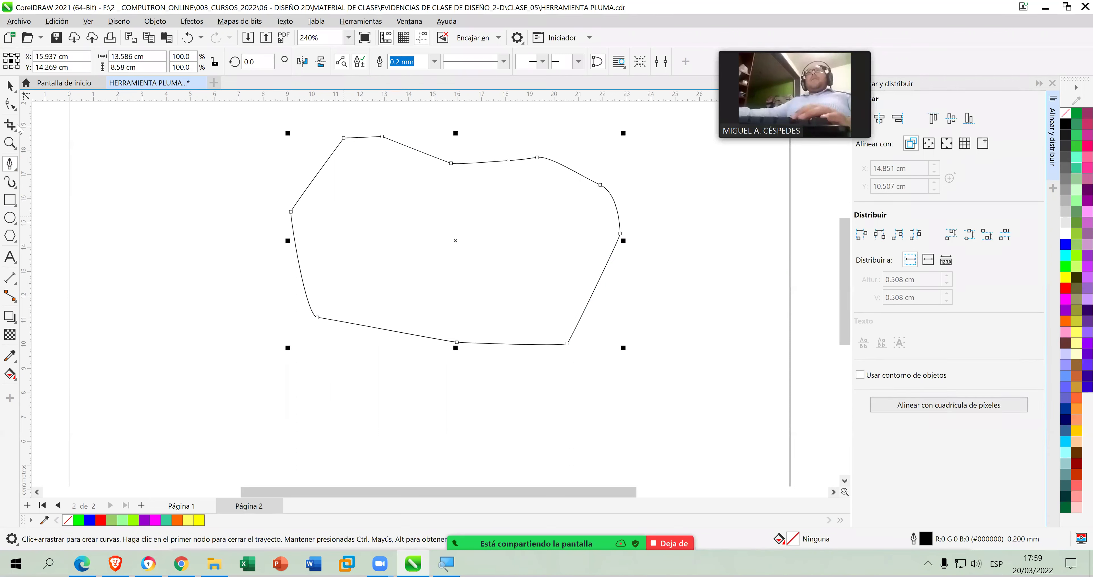
Try to curve the left corner node of the new outline with the Pen tool.
{"action": "left_click", "coordinate": [10, 106]}
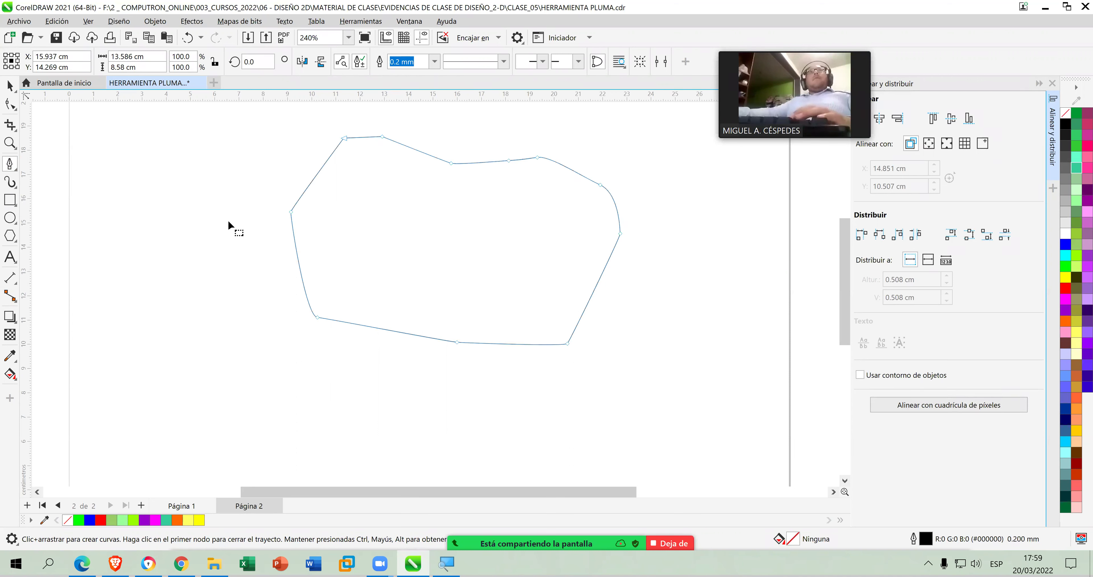
{"action": "left_click_drag", "start_coordinate": [239, 176], "coordinate": [318, 241]}
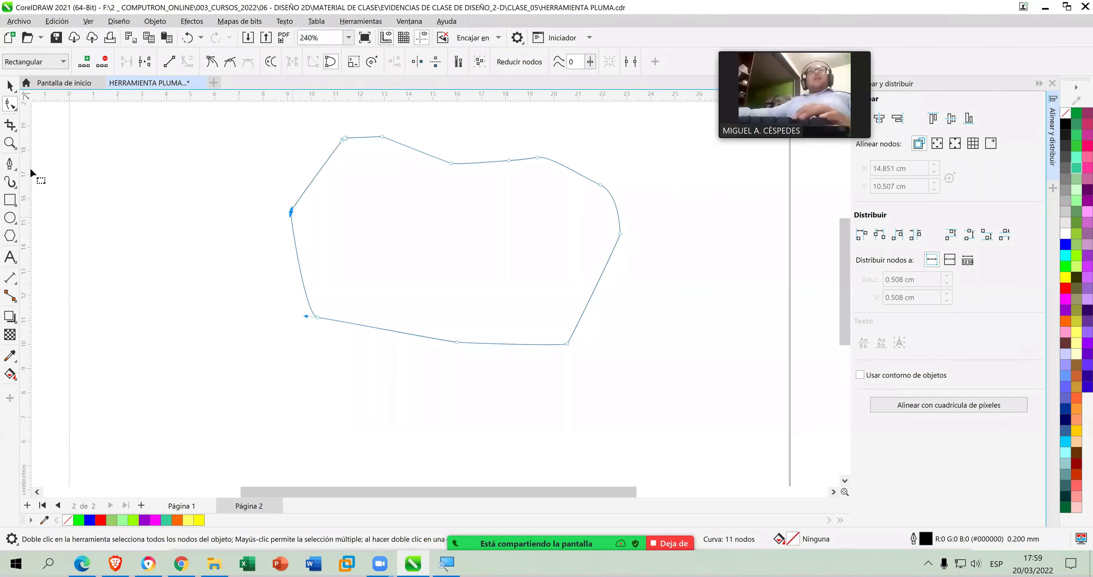
{"action": "left_click", "coordinate": [10, 163]}
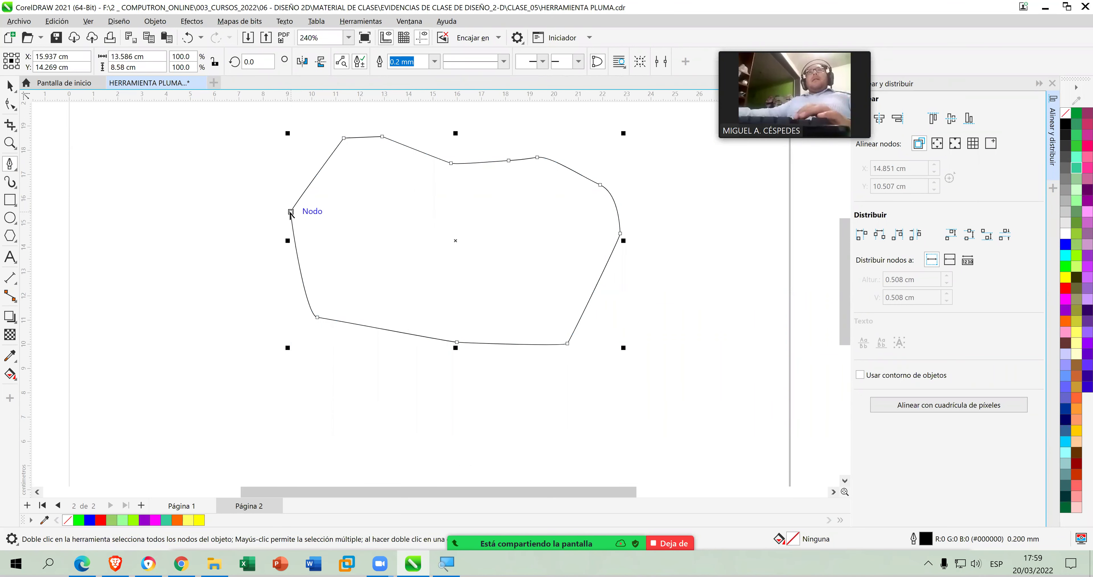
{"action": "left_click", "coordinate": [290, 211]}
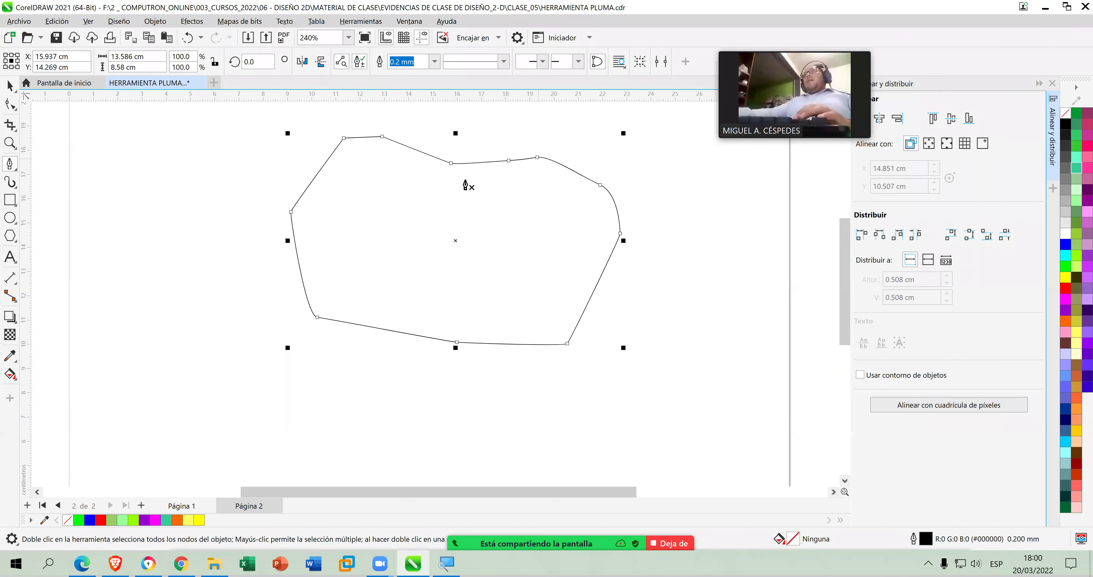
{"action": "left_click", "coordinate": [452, 166]}
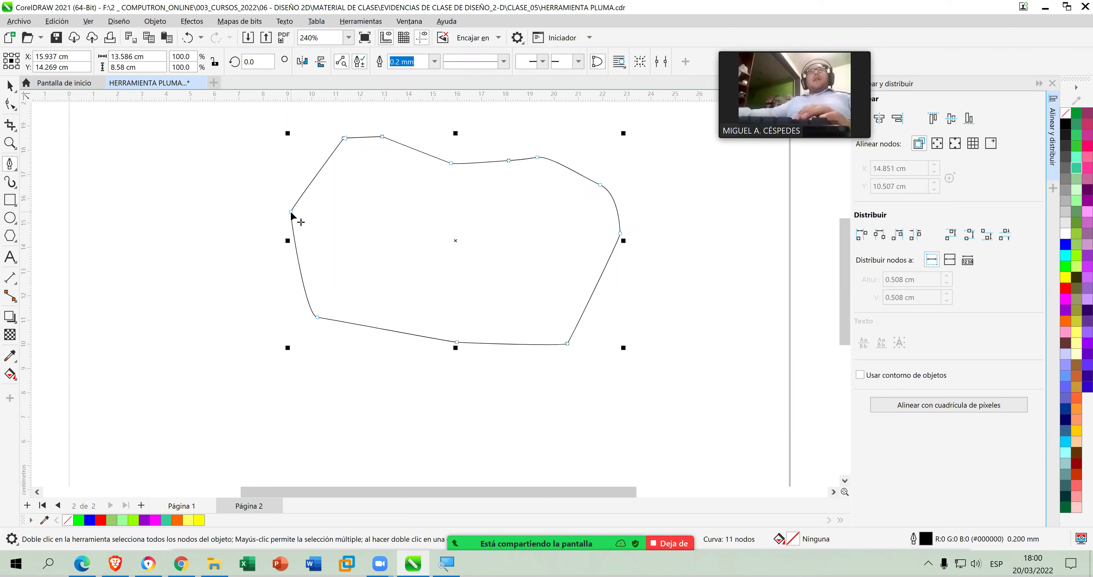
{"action": "key", "text": "F10"}
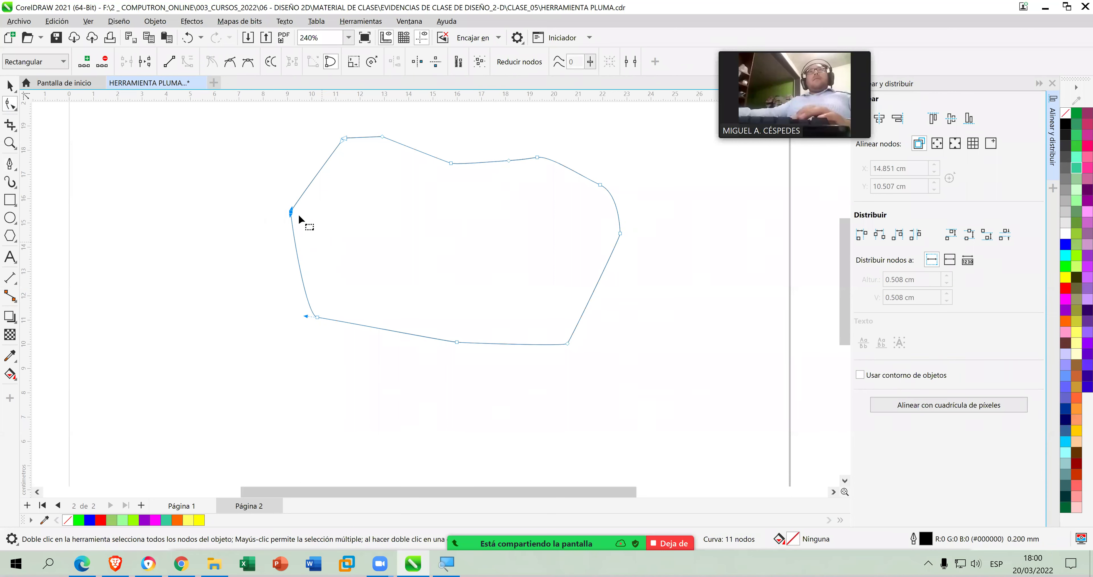
{"action": "left_click", "coordinate": [318, 212]}
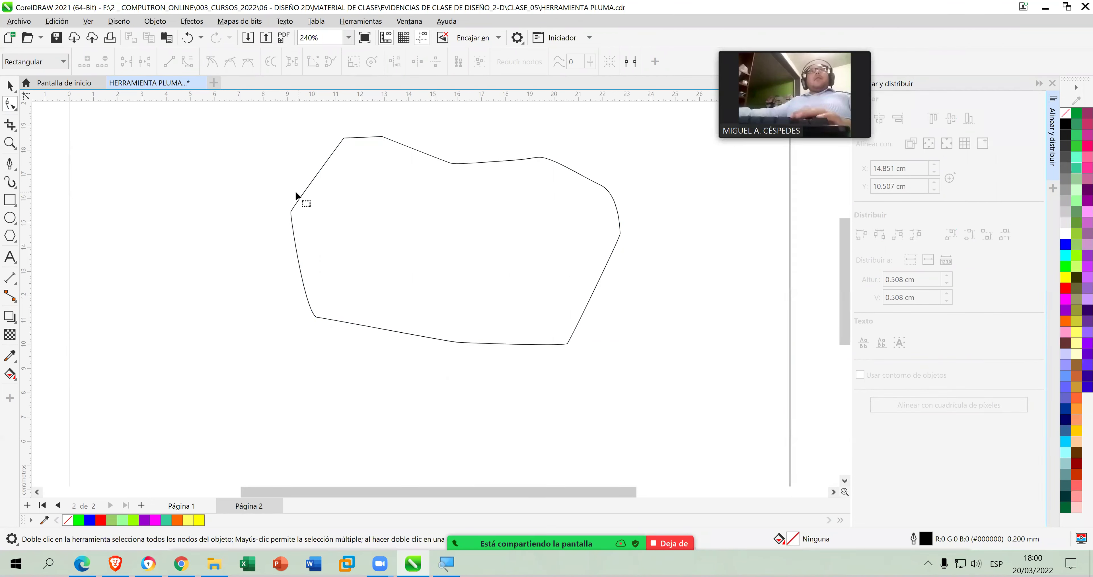
Move the whole outline about 2.2 cm to the left.
{"action": "key", "text": "space"}
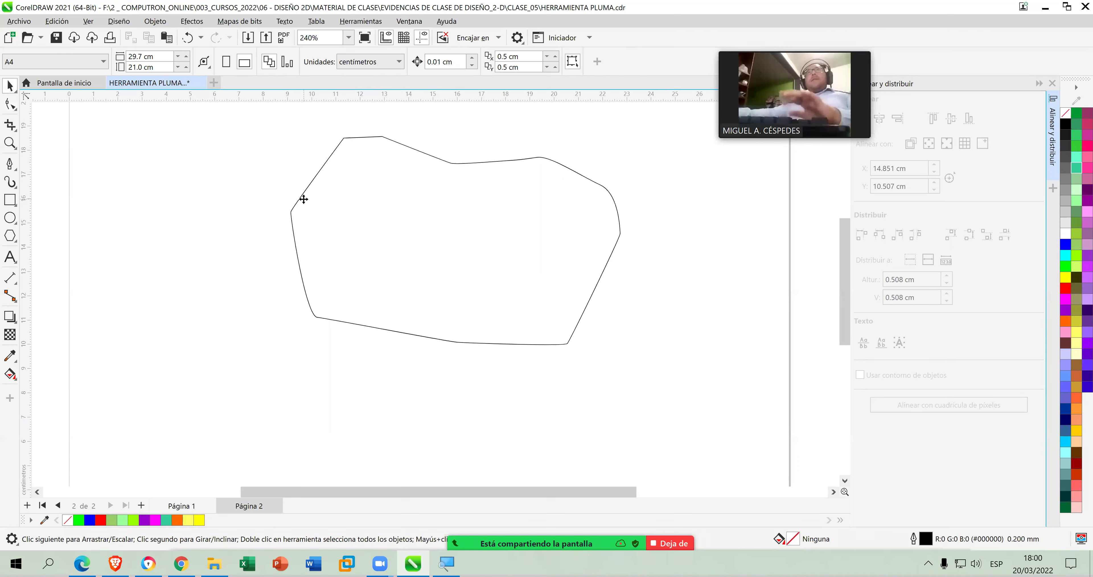
{"action": "left_click", "coordinate": [306, 195]}
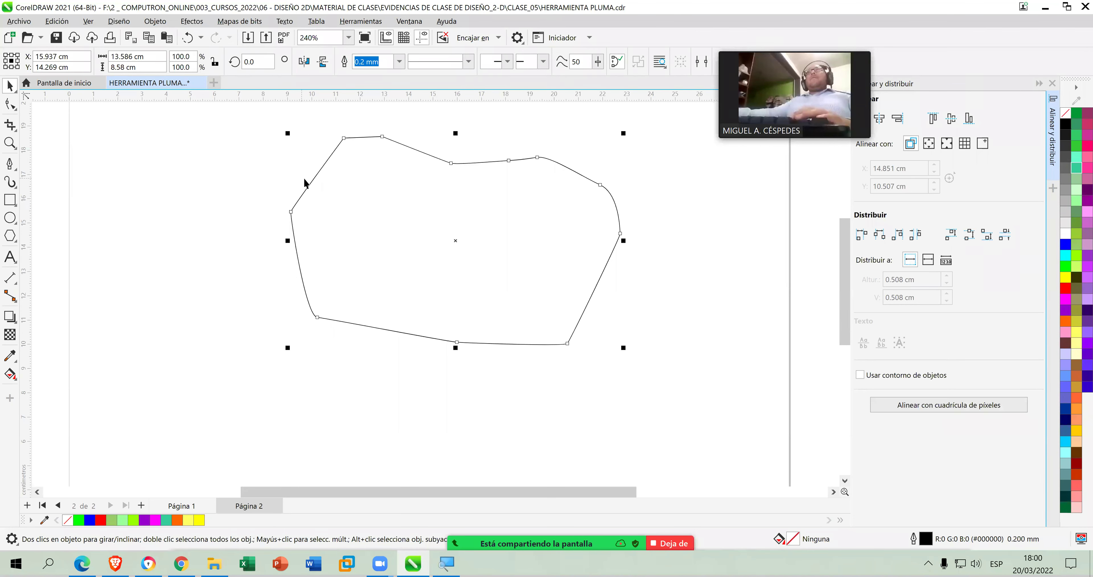
{"action": "left_click_drag", "start_coordinate": [345, 182], "coordinate": [293, 182]}
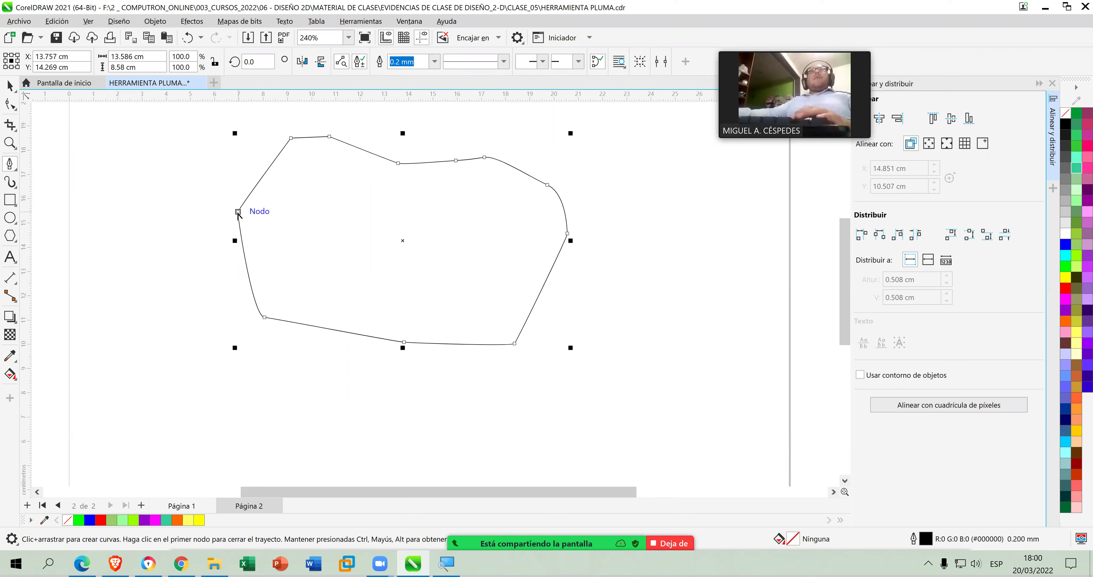
Try again to curve the moved outline's left corner node with the Shape and Pen tools.
{"action": "key", "text": "F10"}
{"action": "left_click", "coordinate": [238, 211]}
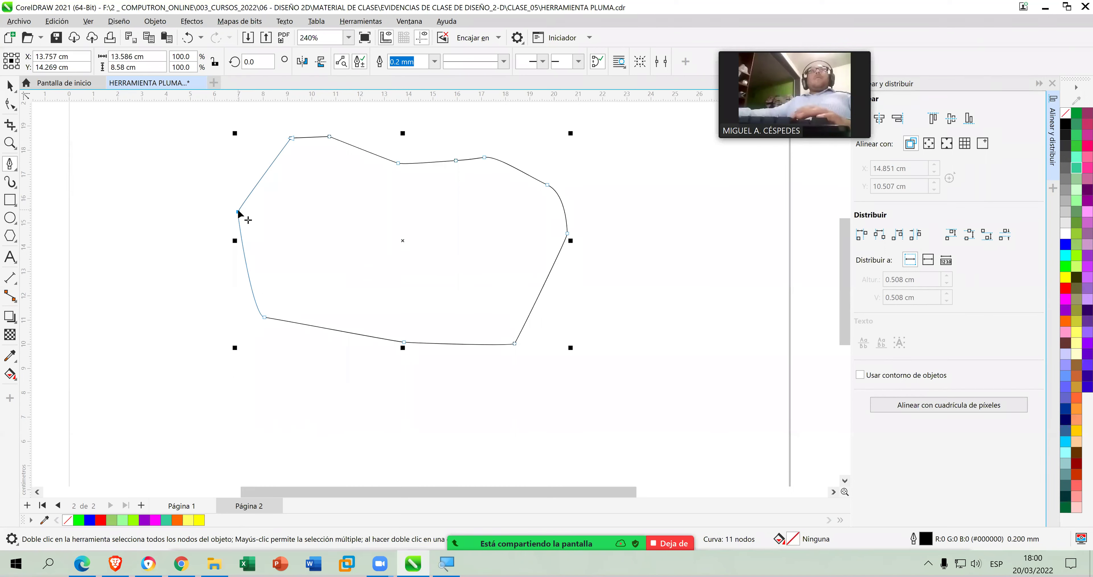
{"action": "key", "text": "F5"}
{"action": "left_click_drag", "start_coordinate": [229, 198], "coordinate": [252, 224]}
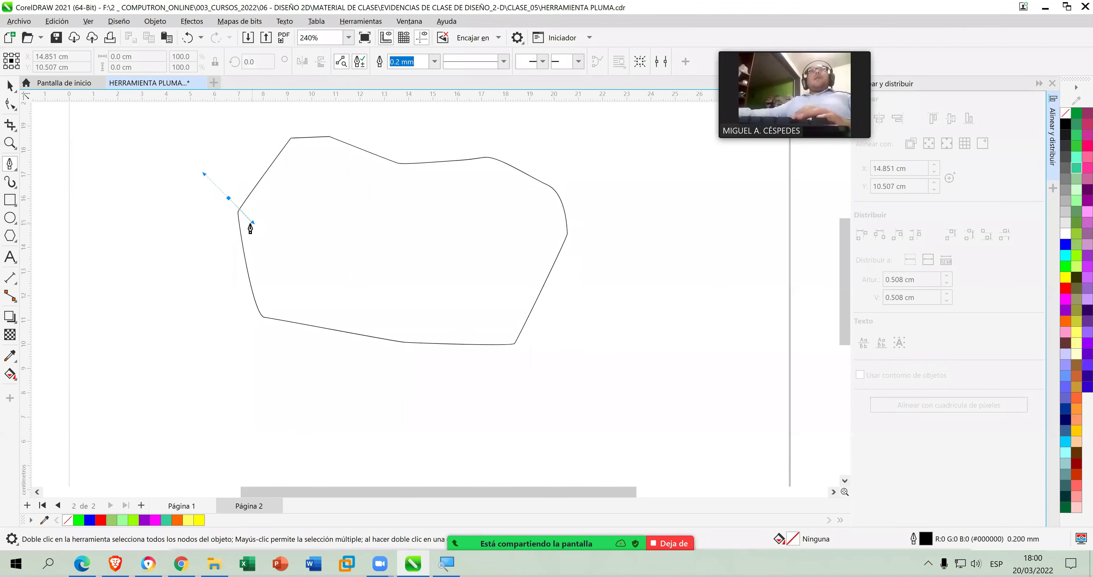
{"action": "key", "text": "Escape"}
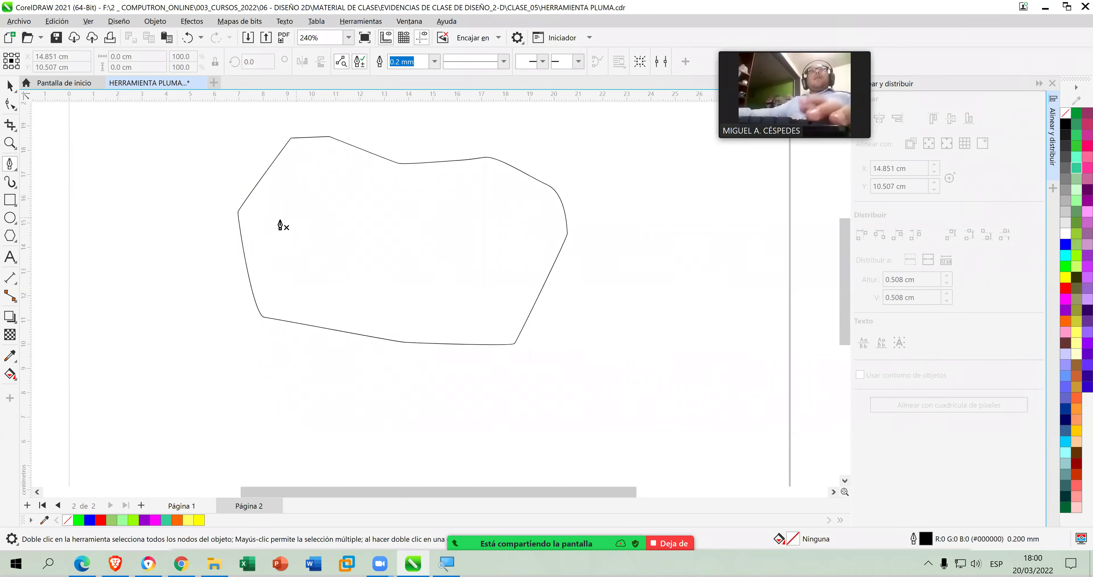
{"action": "key", "text": "F10"}
{"action": "left_click", "coordinate": [238, 213]}
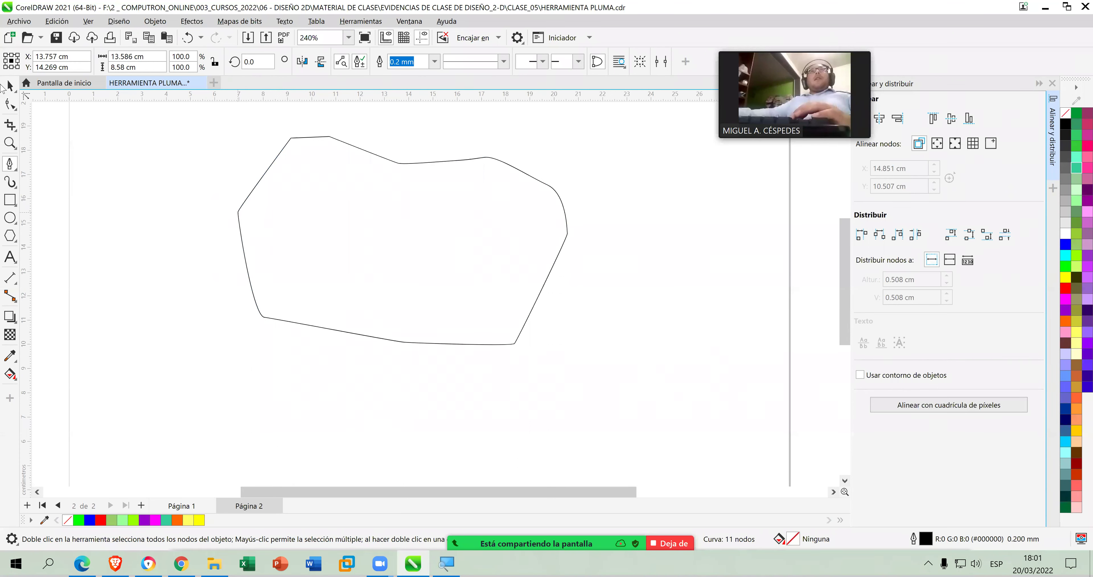
Delete the outline and draw a closed six-node polygon with an inner notch, about 5.3 by 4.6 cm, with the Pen tool.
{"action": "key", "text": "space"}
{"action": "left_click", "coordinate": [267, 168]}
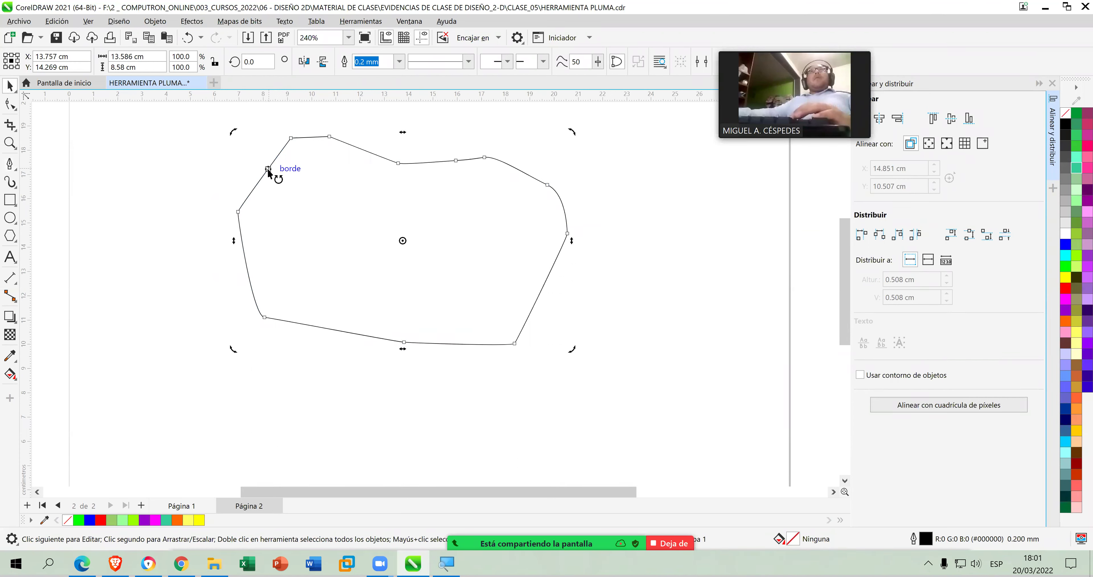
{"action": "key", "text": "Delete"}
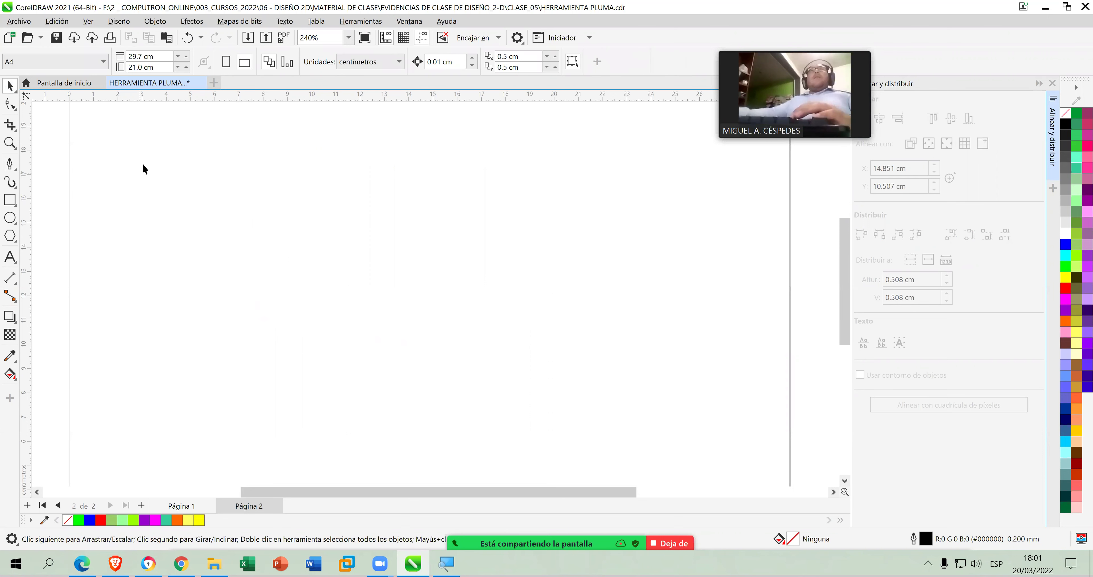
{"action": "left_click", "coordinate": [255, 148]}
{"action": "left_click", "coordinate": [207, 227]}
{"action": "left_click", "coordinate": [280, 261]}
{"action": "left_click", "coordinate": [335, 220]}
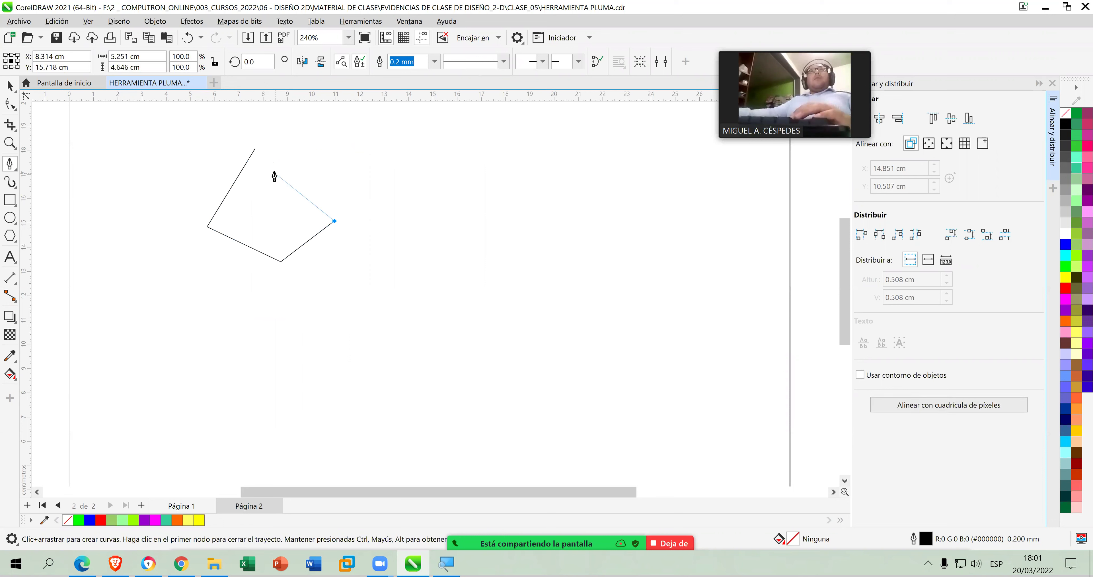
{"action": "left_click", "coordinate": [315, 171]}
{"action": "left_click", "coordinate": [268, 197]}
{"action": "left_click", "coordinate": [255, 149]}
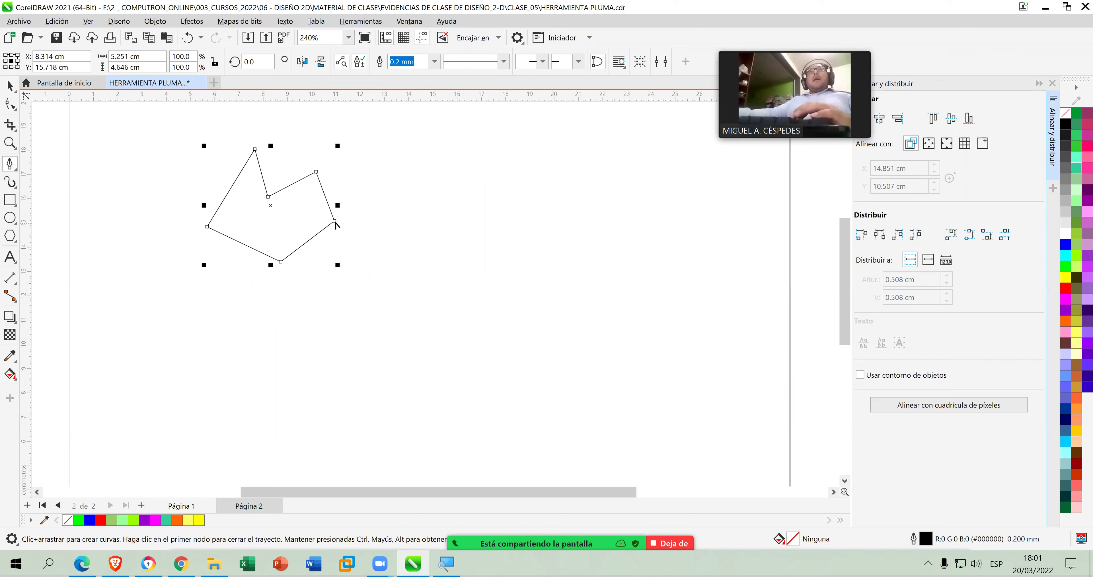
Curve the small polygon's right, bottom, left and inner notch nodes with the Pen tool.
{"action": "left_click_drag", "start_coordinate": [335, 221], "coordinate": [339, 229]}
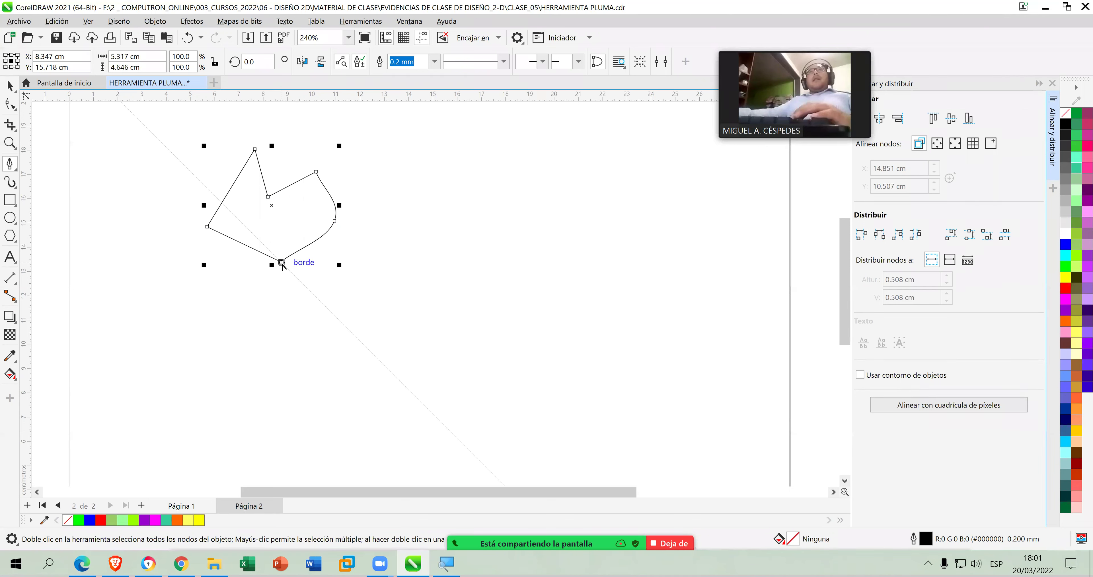
{"action": "left_click_drag", "start_coordinate": [282, 262], "coordinate": [289, 270]}
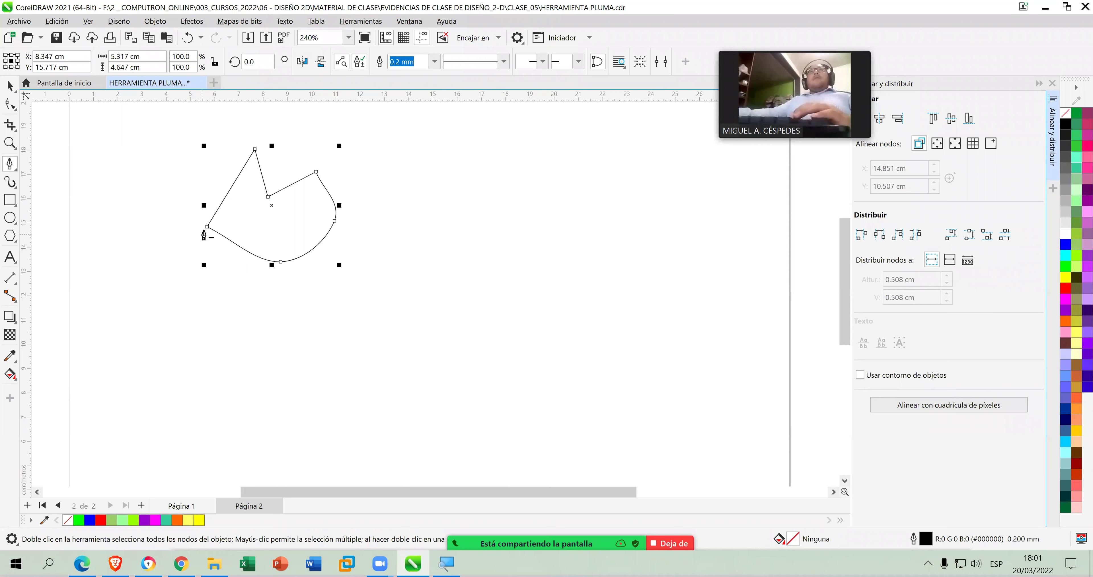
{"action": "left_click_drag", "start_coordinate": [207, 227], "coordinate": [210, 234]}
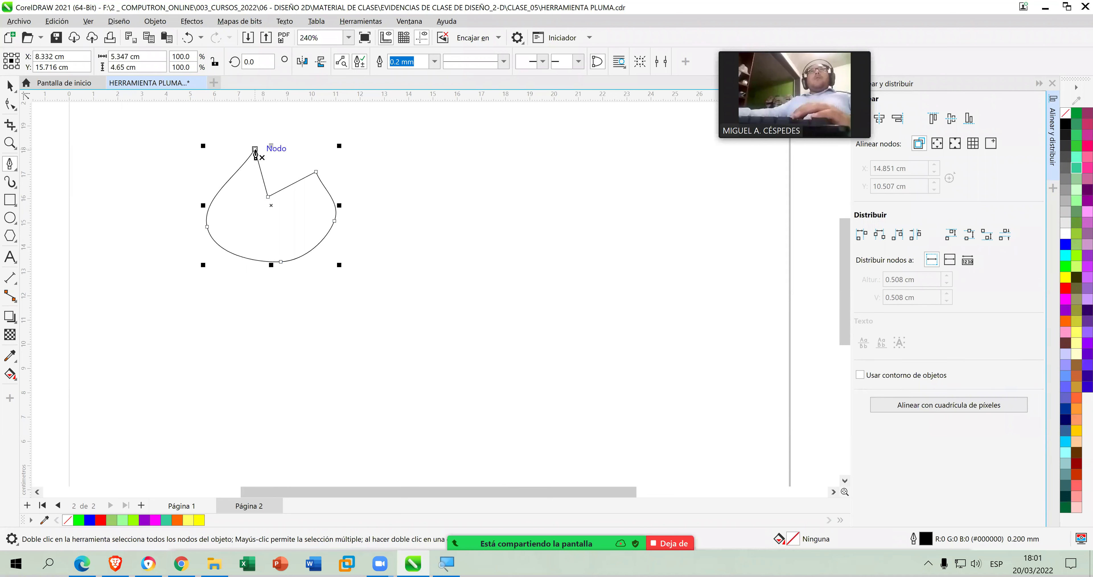
{"action": "left_click", "coordinate": [255, 149]}
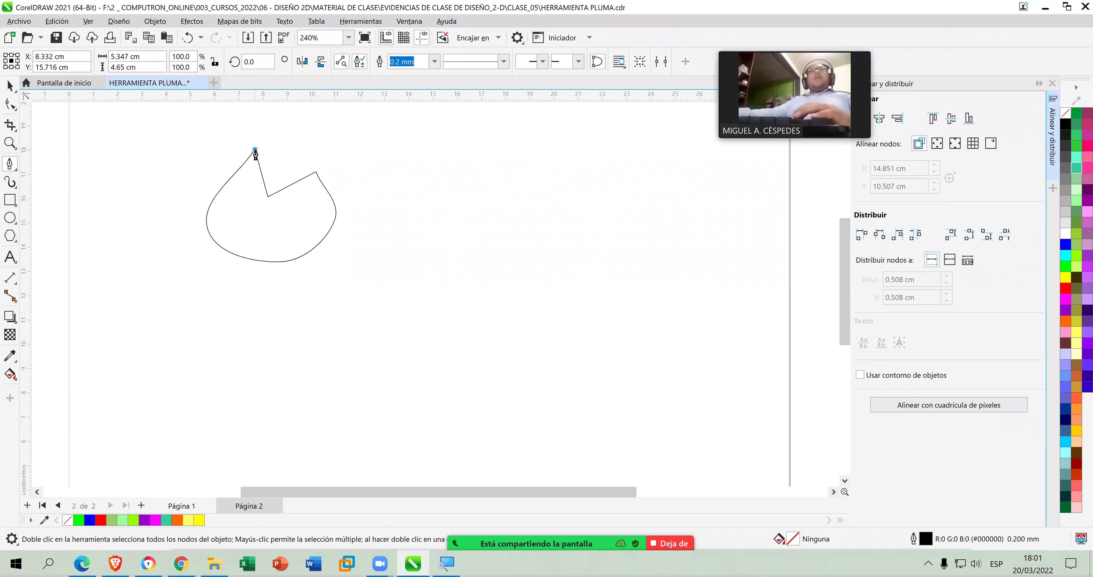
{"action": "left_click", "coordinate": [267, 195]}
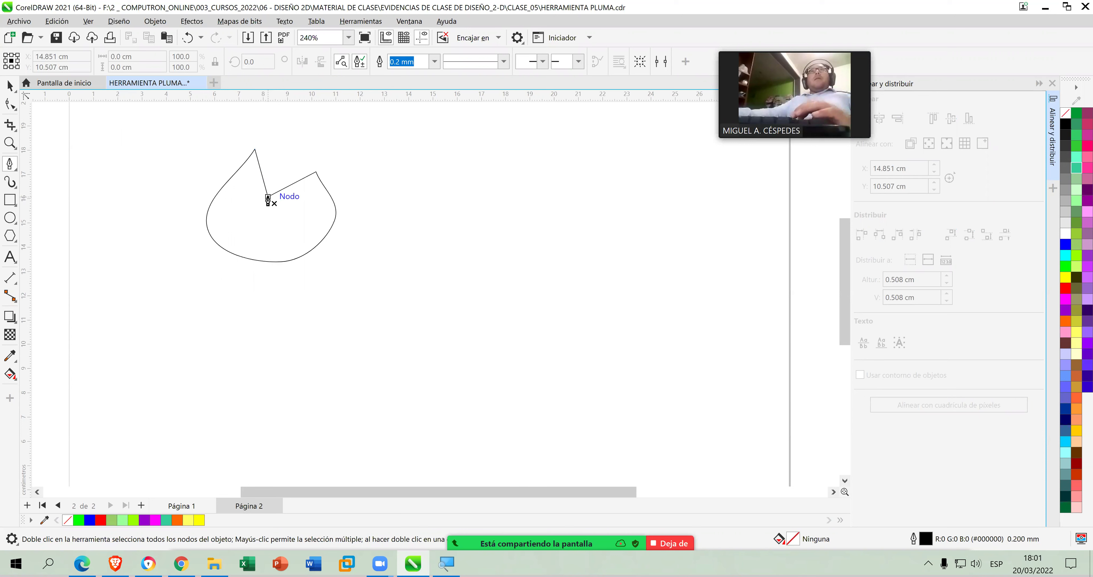
{"action": "left_click_drag", "start_coordinate": [268, 200], "coordinate": [276, 203]}
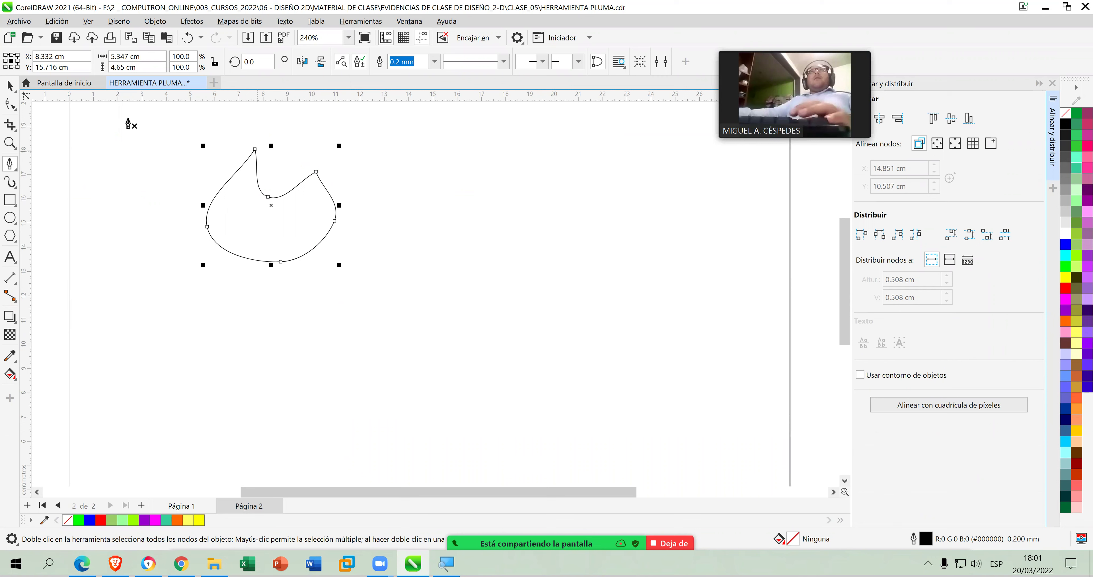
Smooth the small closed shape's two pointed upper nodes with the Shape tool and save the document.
{"action": "left_click", "coordinate": [16, 108]}
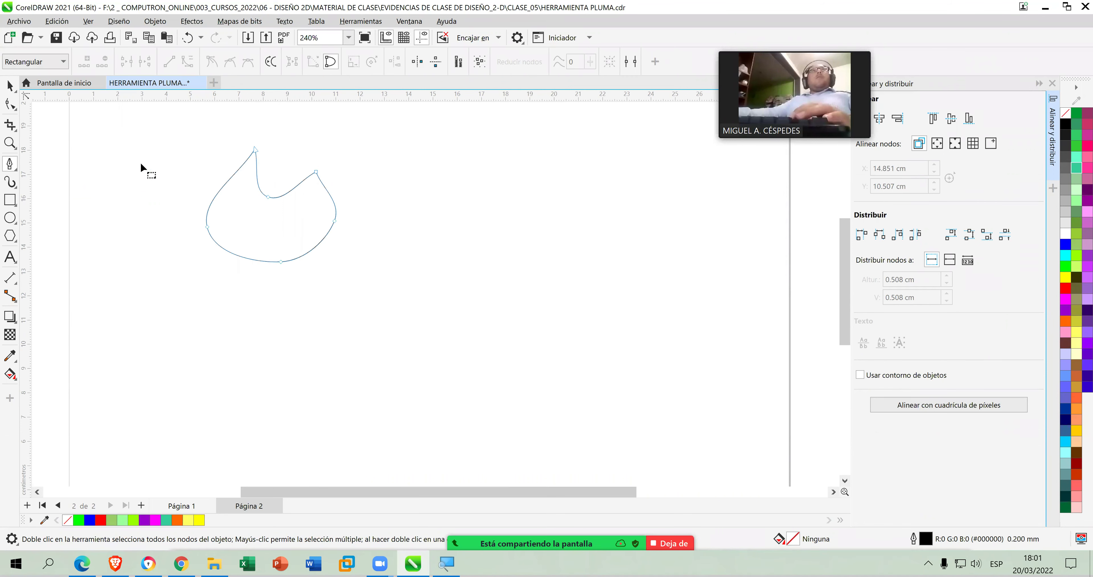
{"action": "left_click_drag", "start_coordinate": [220, 137], "coordinate": [276, 157]}
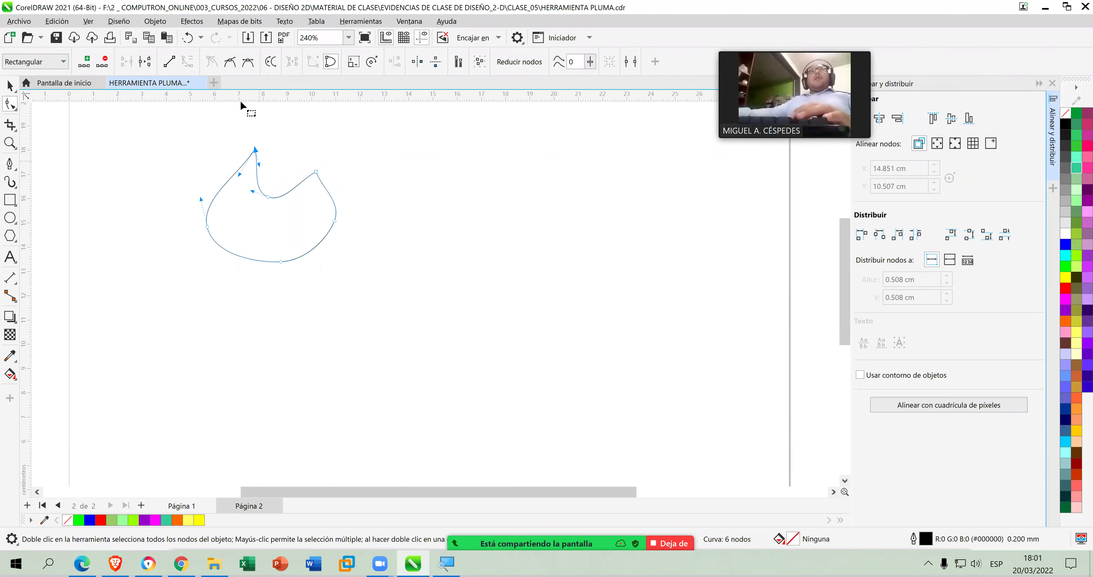
{"action": "left_click", "coordinate": [248, 62]}
{"action": "left_click", "coordinate": [328, 164]}
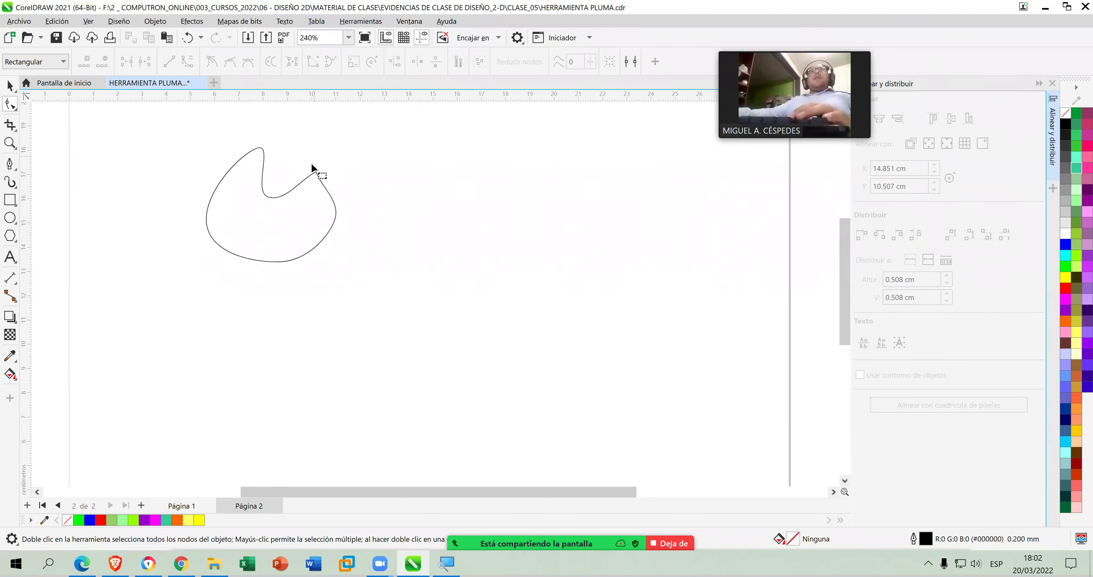
{"action": "left_click", "coordinate": [314, 173]}
{"action": "left_click_drag", "start_coordinate": [298, 126], "coordinate": [297, 127]}
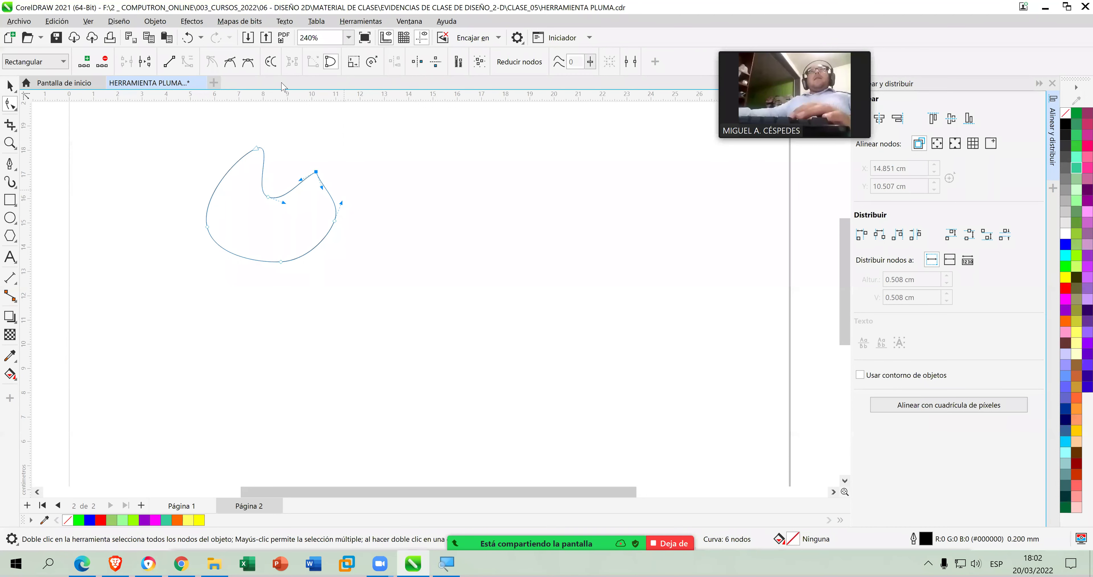
{"action": "left_click", "coordinate": [249, 64]}
{"action": "left_click", "coordinate": [560, 207]}
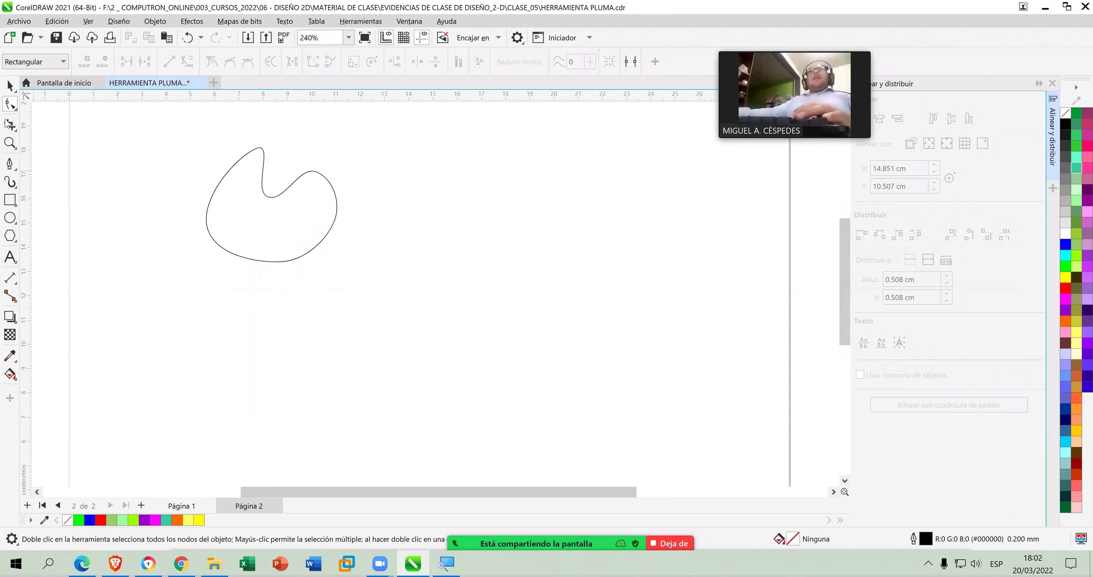
{"action": "left_click", "coordinate": [9, 86]}
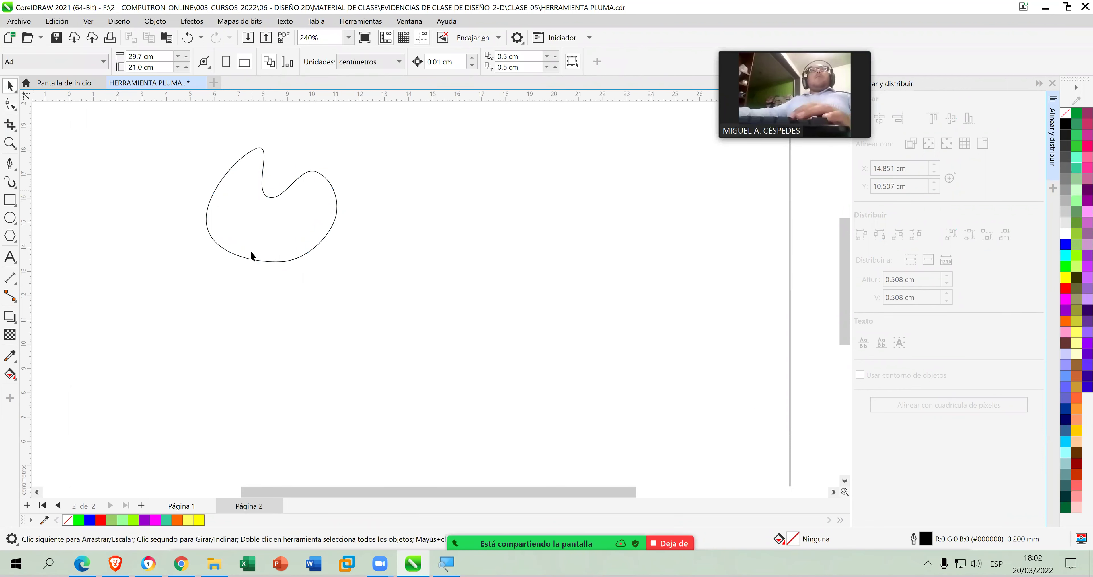
{"action": "key", "text": "ctrl+s"}
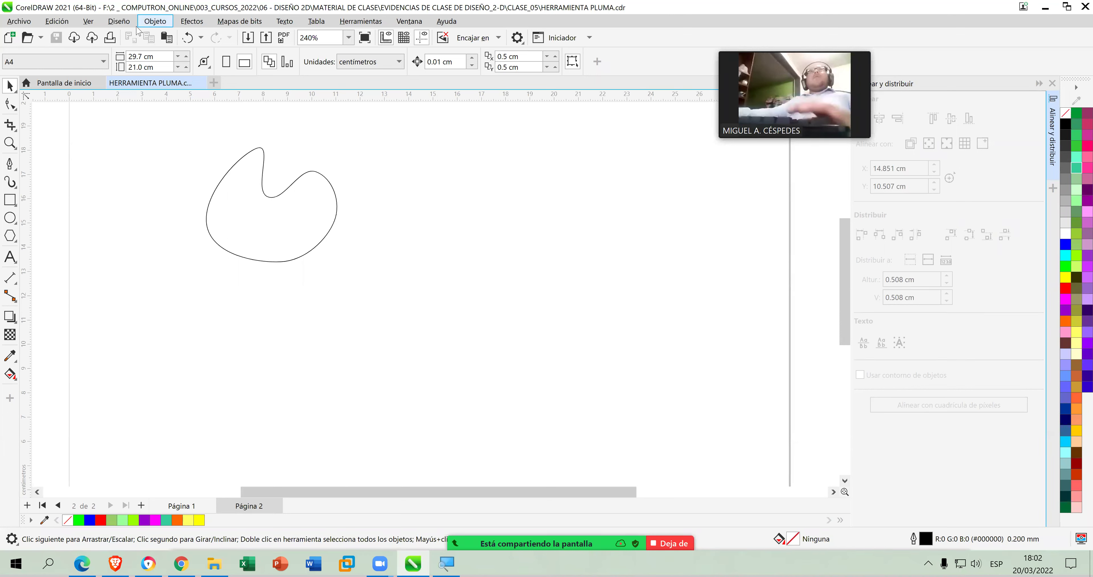
Show the whole page instead of the enlarged shape and go to page 1 with the bticino logos.
{"action": "left_click", "coordinate": [89, 22]}
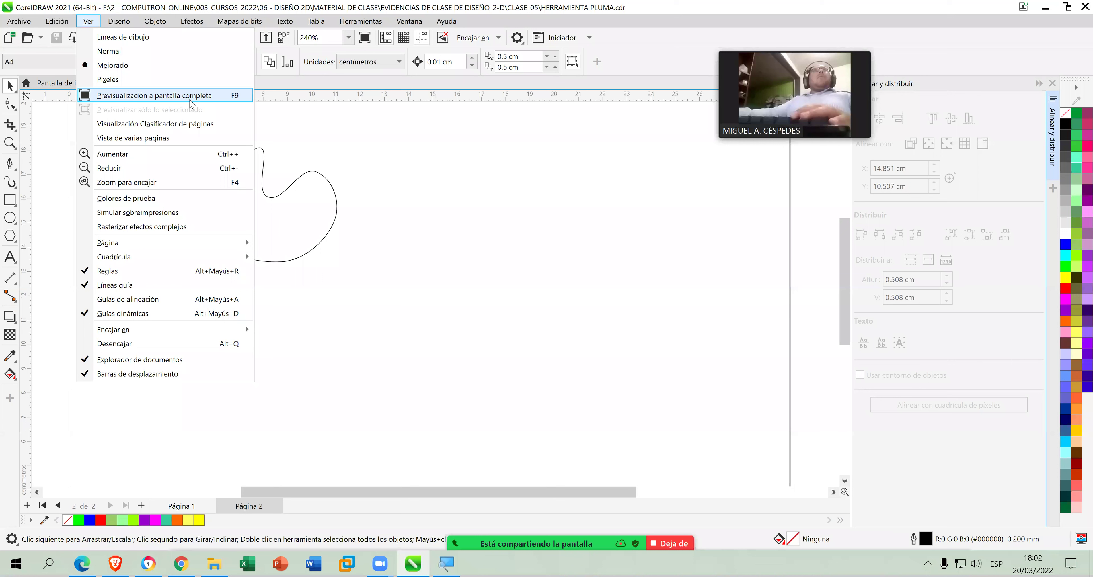
{"action": "left_click", "coordinate": [469, 153]}
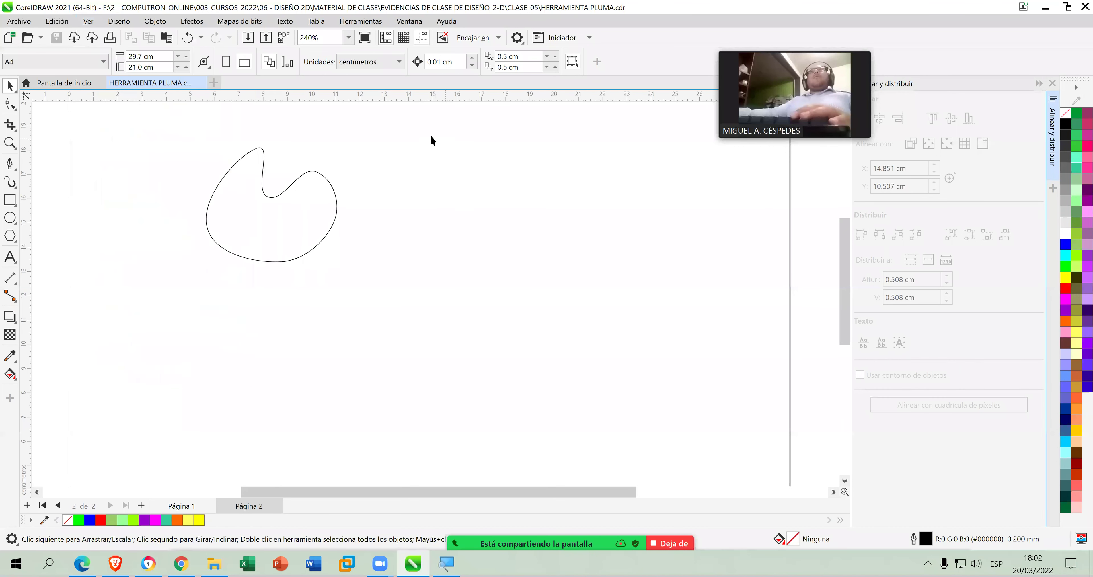
{"action": "left_click", "coordinate": [349, 38]}
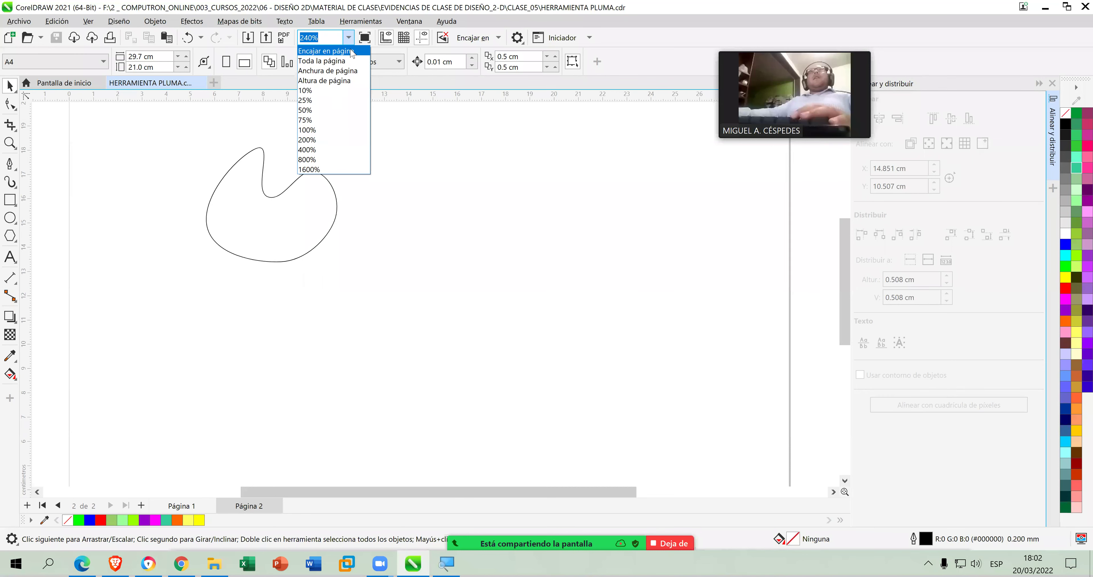
{"action": "left_click", "coordinate": [352, 52]}
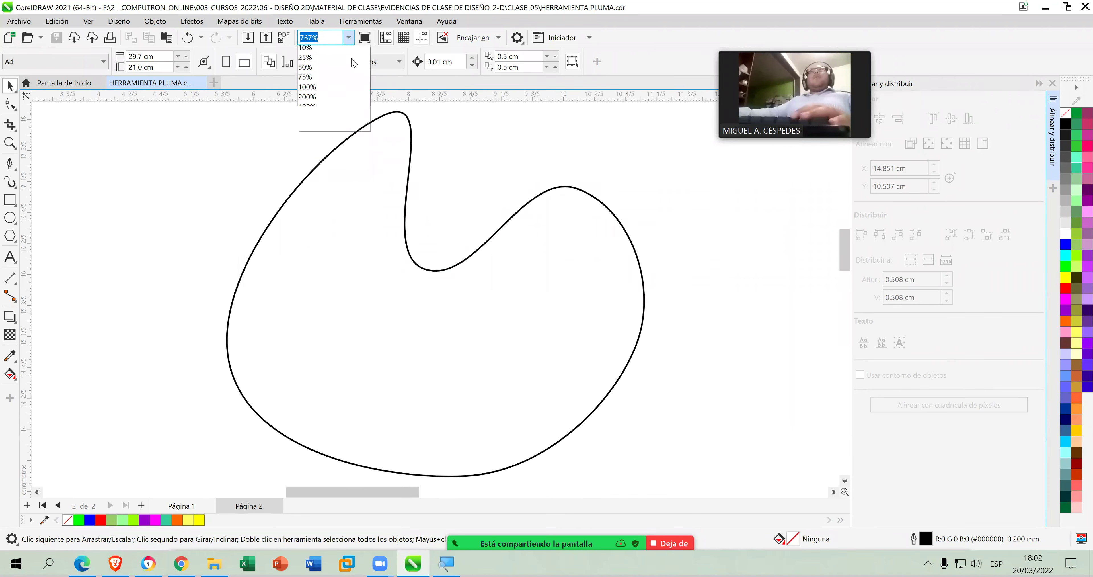
{"action": "left_click", "coordinate": [353, 62]}
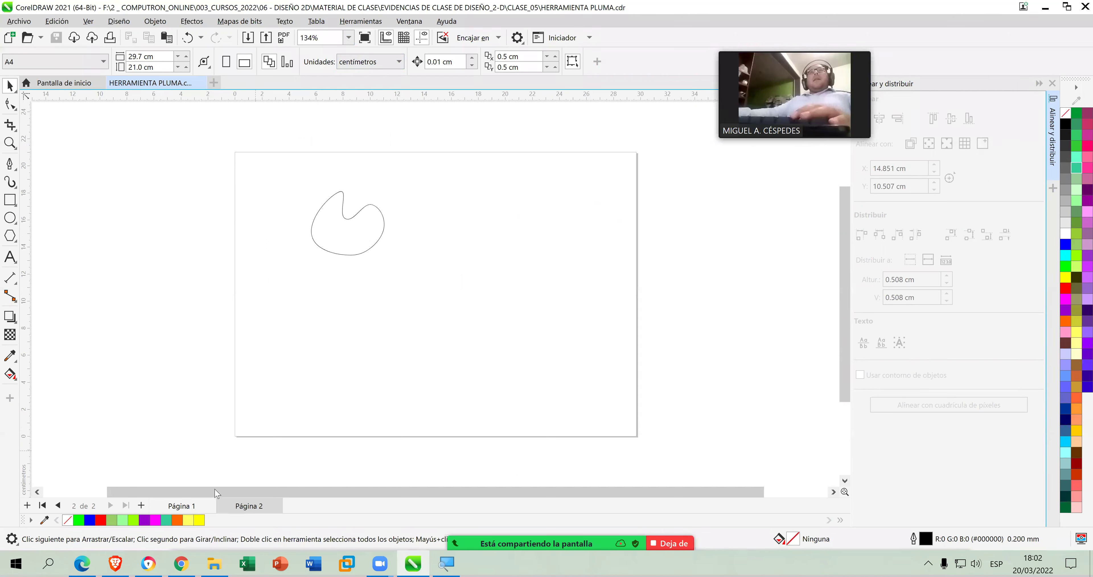
{"action": "key", "text": "Page_Up"}
{"action": "left_click", "coordinate": [349, 38]}
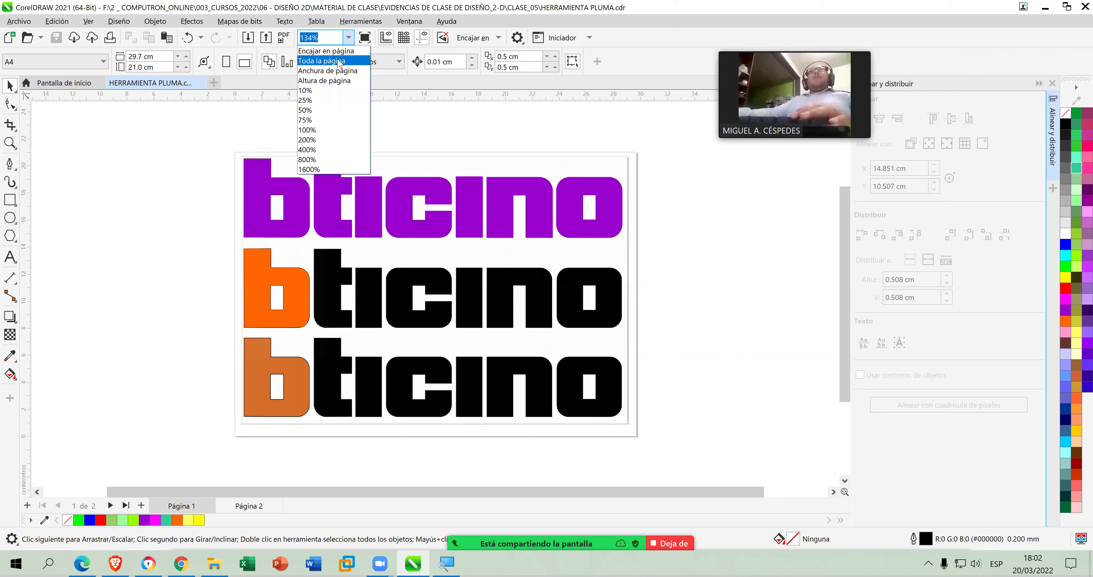
{"action": "left_click", "coordinate": [338, 62]}
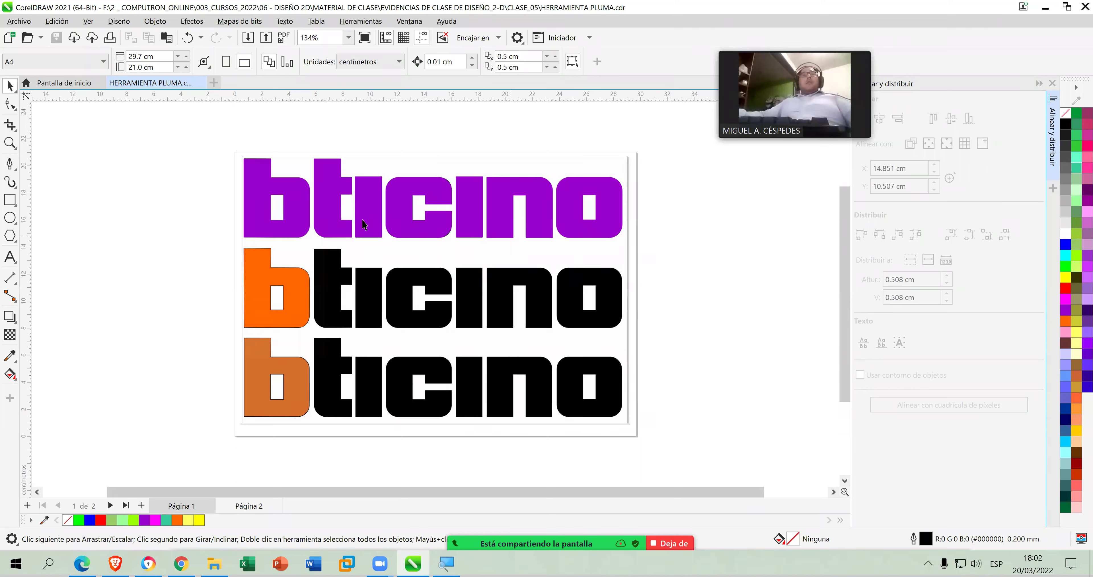
{"action": "left_click_drag", "start_coordinate": [221, 126], "coordinate": [688, 237]}
{"action": "left_click", "coordinate": [608, 234]}
{"action": "left_click_drag", "start_coordinate": [602, 225], "coordinate": [602, 361]}
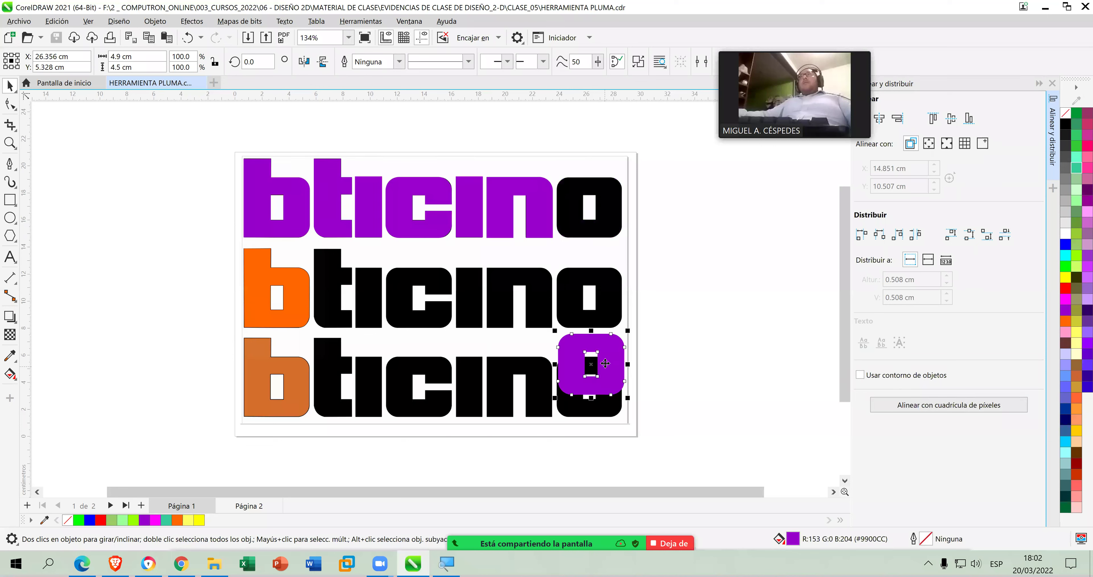
{"action": "key", "text": "ctrl+z"}
Group the purple letters of the upper bticino logo and place a copy exactly over the lowest logo.
{"action": "left_click_drag", "start_coordinate": [214, 123], "coordinate": [632, 235]}
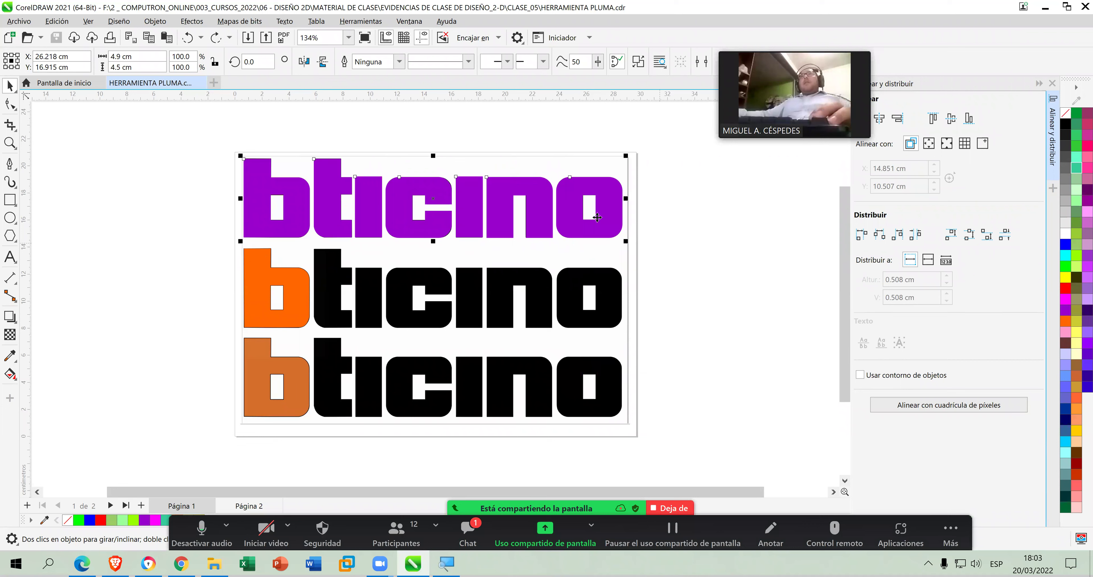
{"action": "right_click", "coordinate": [637, 246]}
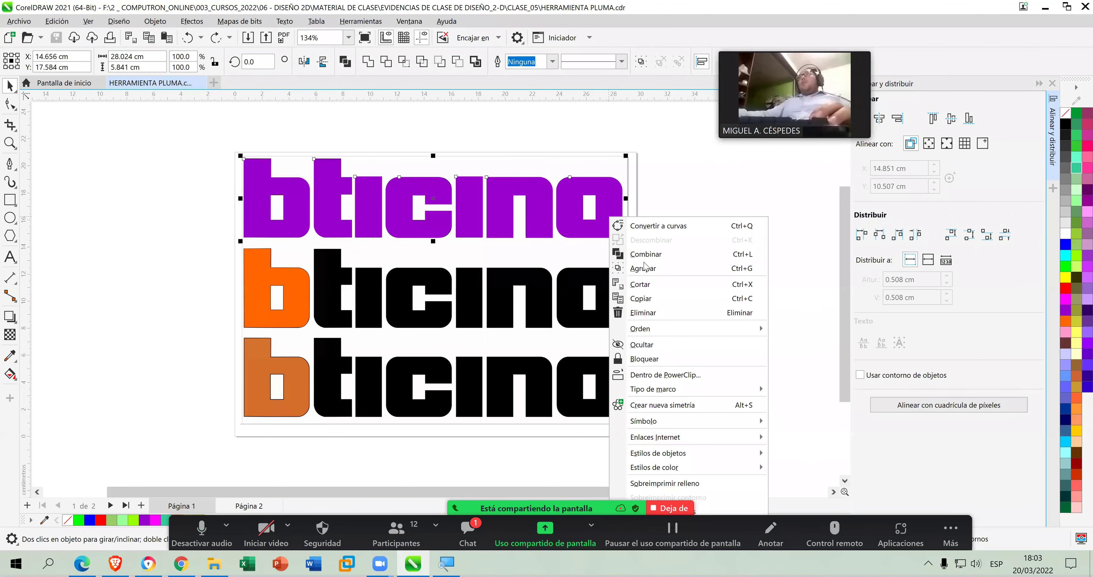
{"action": "left_click", "coordinate": [619, 211]}
{"action": "left_click_drag", "start_coordinate": [618, 209], "coordinate": [620, 393]}
{"action": "key", "text": "Escape"}
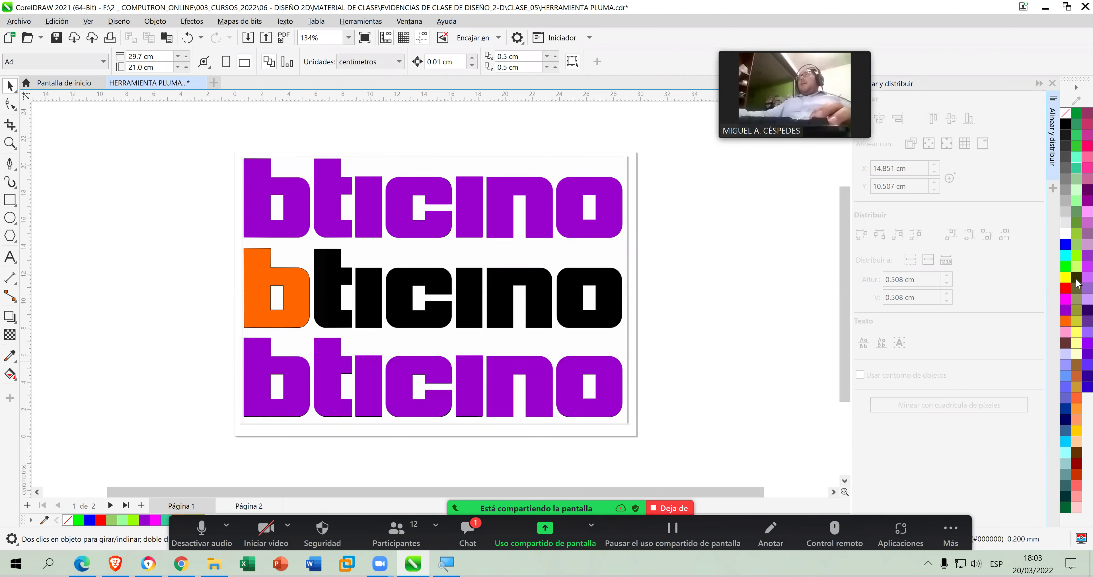
Fill the lettering copy over the lowest logo with orange.
{"action": "left_click", "coordinate": [1063, 321]}
{"action": "key", "text": "Escape"}
{"action": "left_click", "coordinate": [618, 387]}
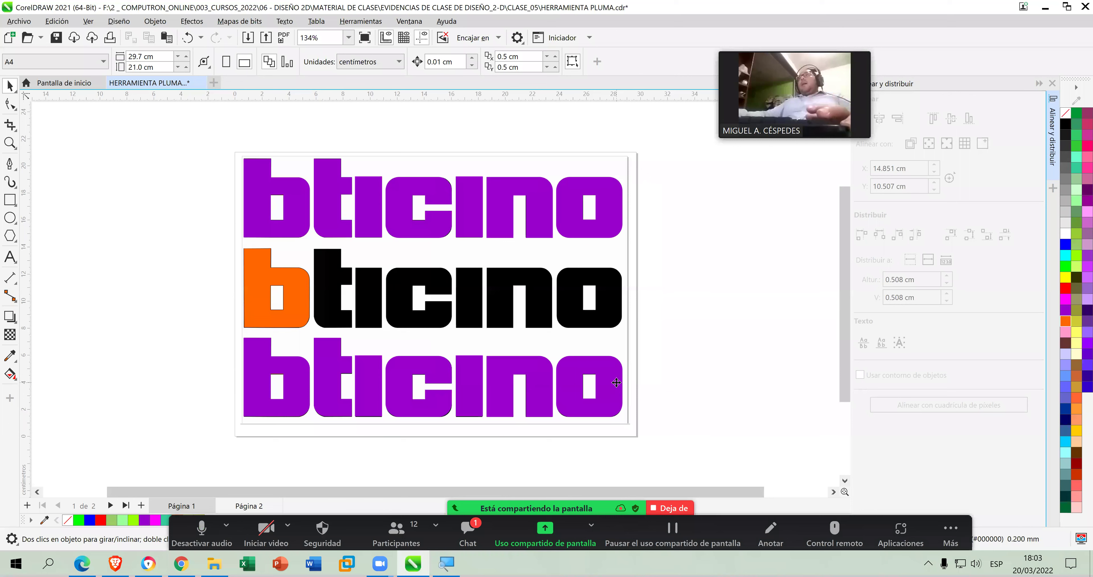
{"action": "left_click", "coordinate": [1065, 321]}
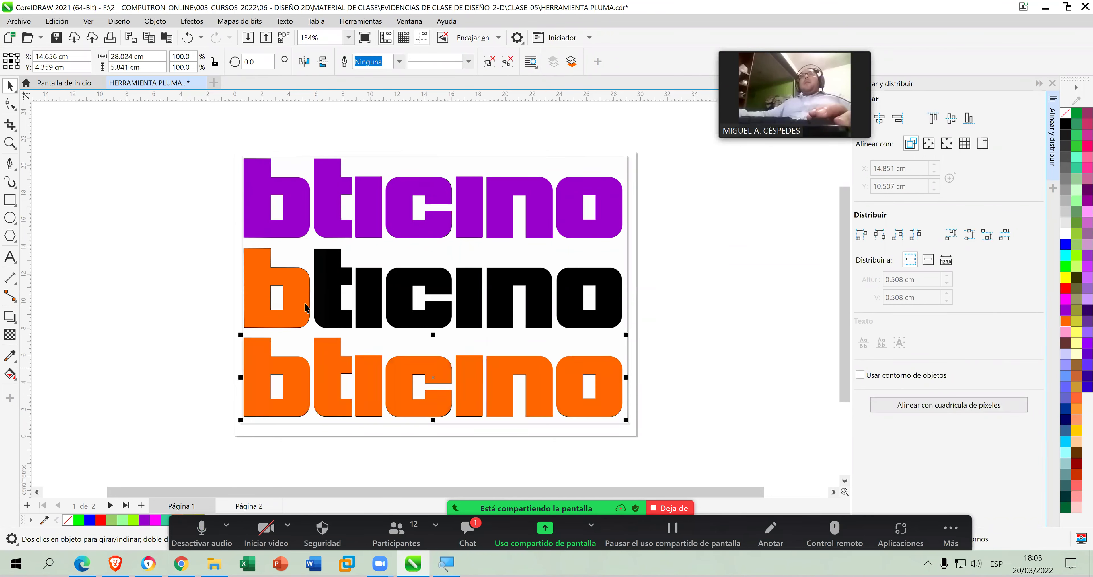
Delete the traced orange letter b from the middle logo and place a copy of the purple lettering group over that logo.
{"action": "left_click", "coordinate": [293, 298]}
{"action": "key", "text": "Escape"}
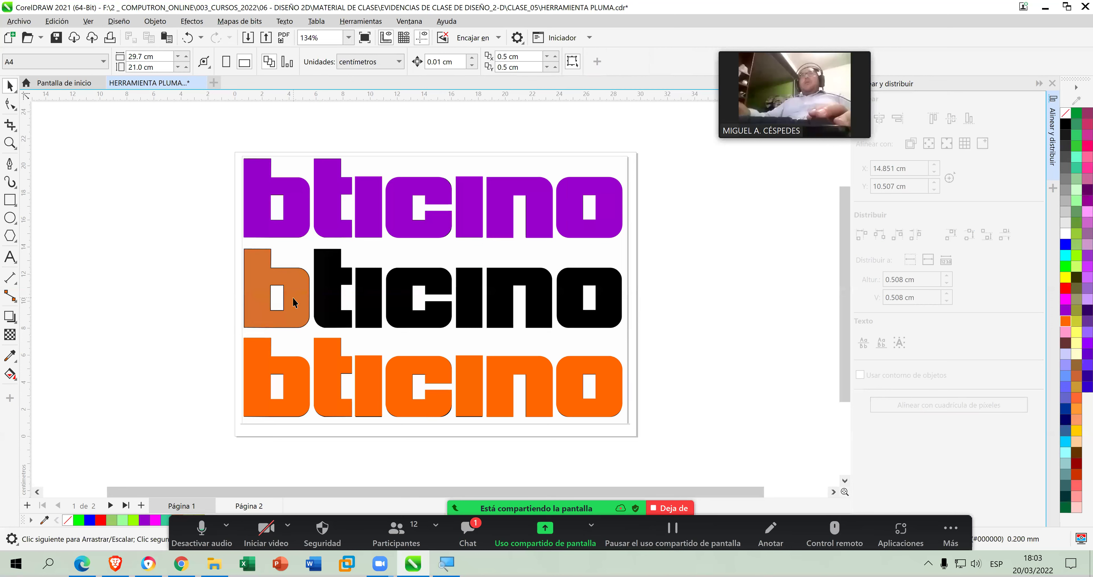
{"action": "left_click_drag", "start_coordinate": [222, 115], "coordinate": [744, 312]}
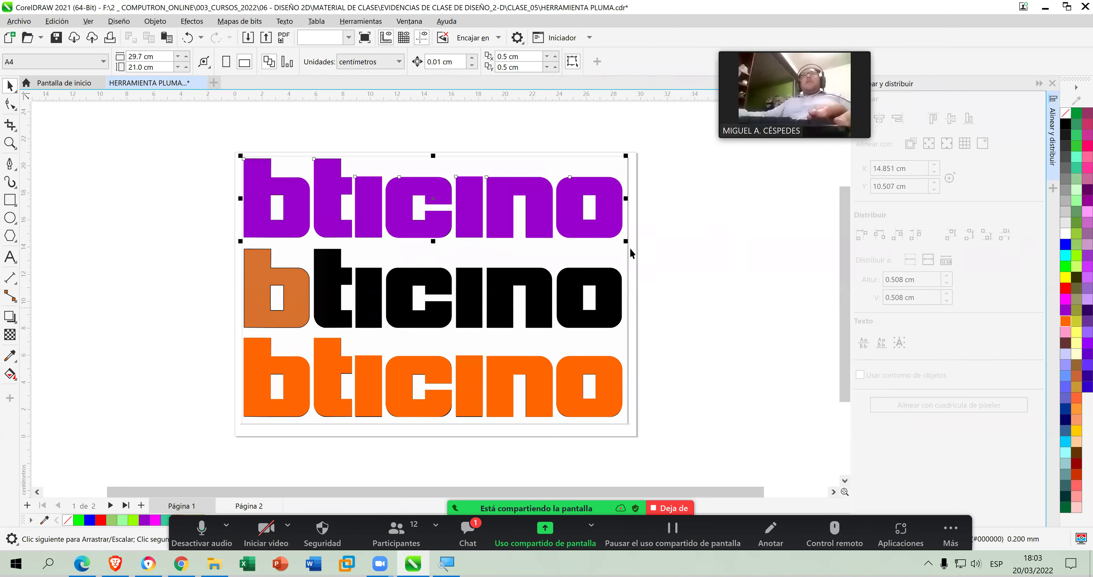
{"action": "left_click", "coordinate": [613, 314]}
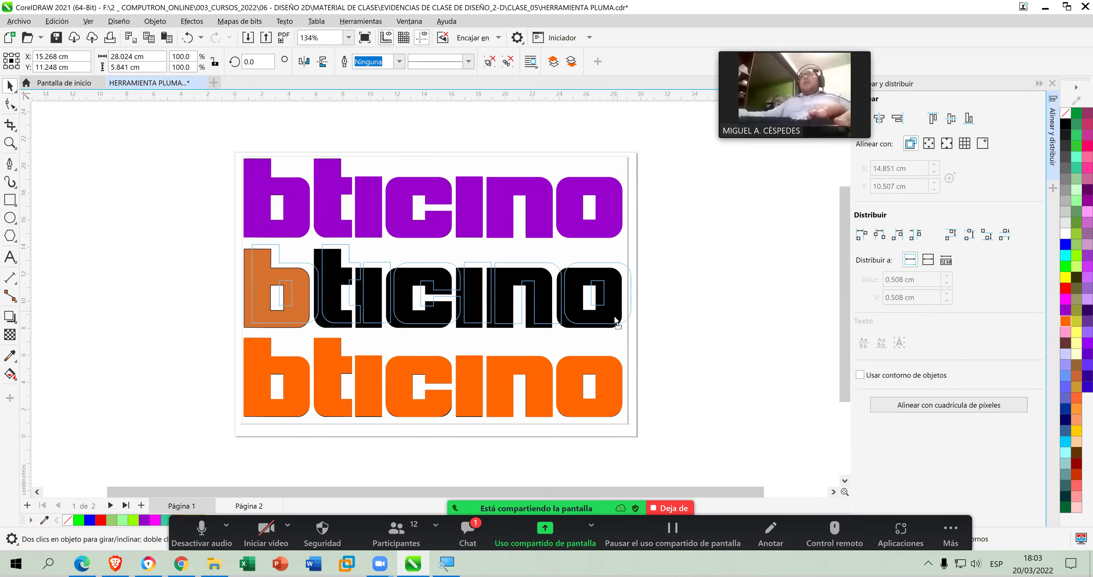
{"action": "left_click_drag", "start_coordinate": [612, 323], "coordinate": [609, 321]}
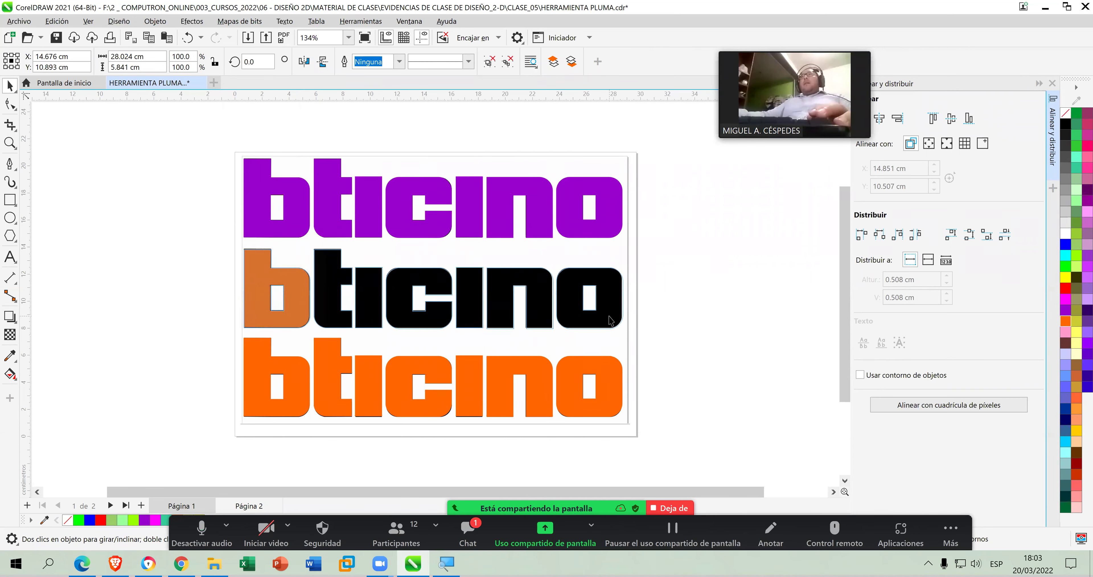
{"action": "key", "text": "ctrl+z"}
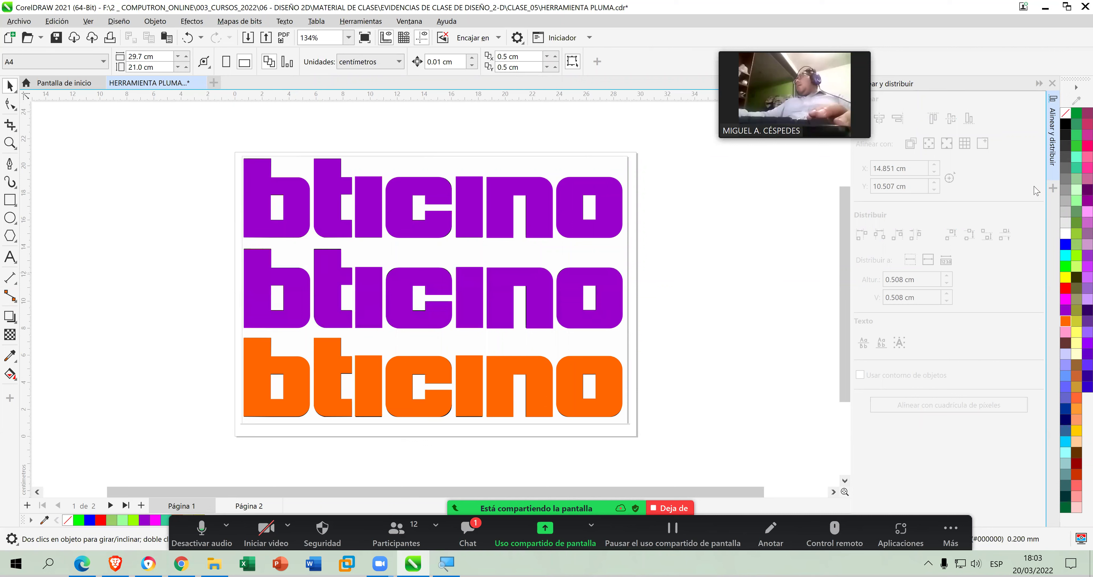
Fill the middle lettering copy with blue and save the document.
{"action": "left_click", "coordinate": [1068, 245]}
{"action": "left_click", "coordinate": [596, 361]}
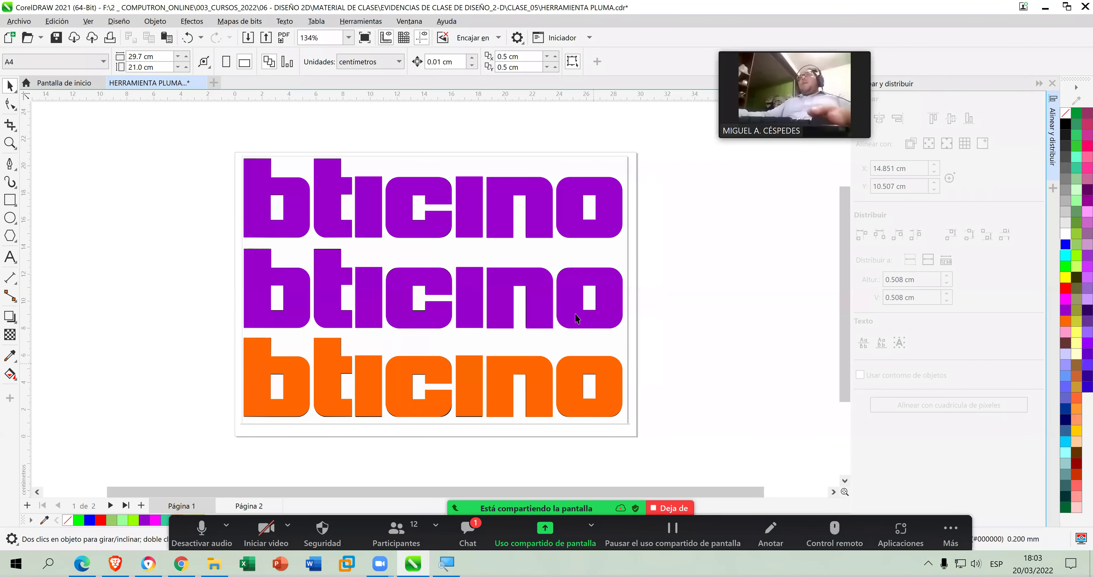
{"action": "left_click", "coordinate": [576, 311]}
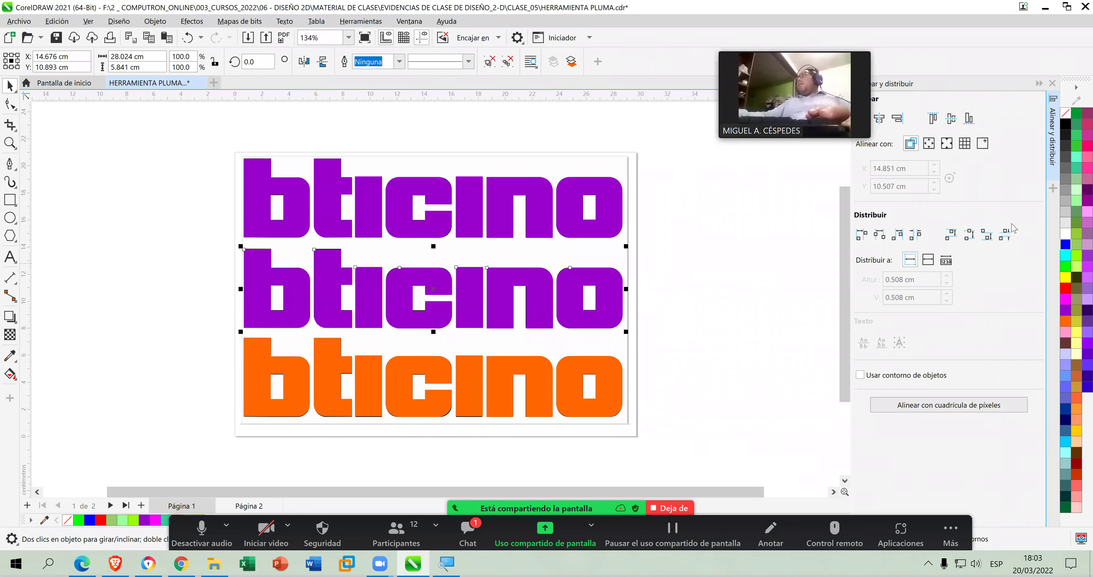
{"action": "left_click", "coordinate": [1068, 245]}
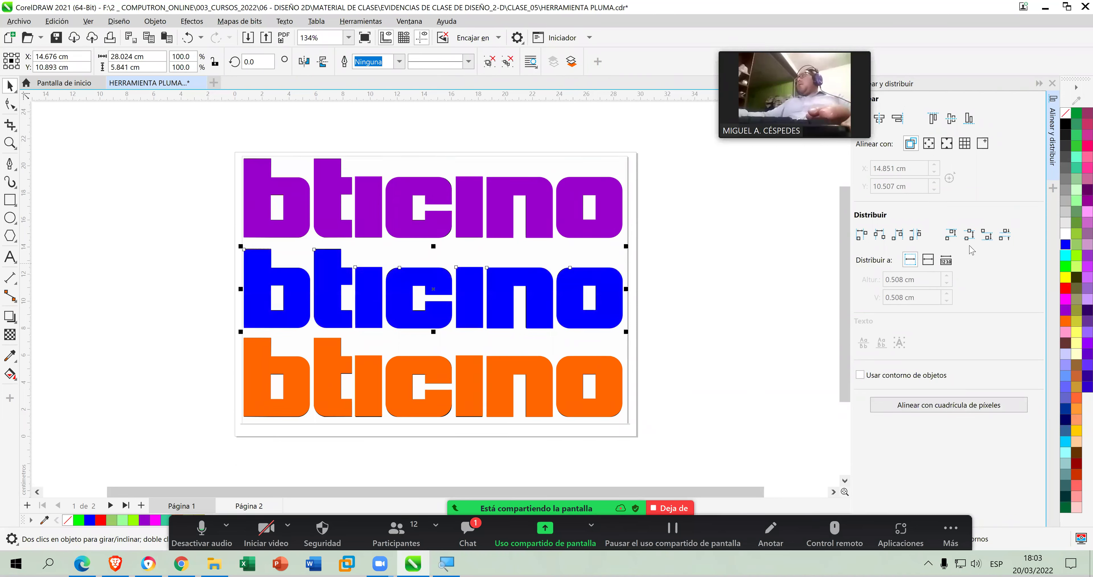
{"action": "left_click", "coordinate": [730, 256]}
{"action": "key", "text": "ctrl+s"}
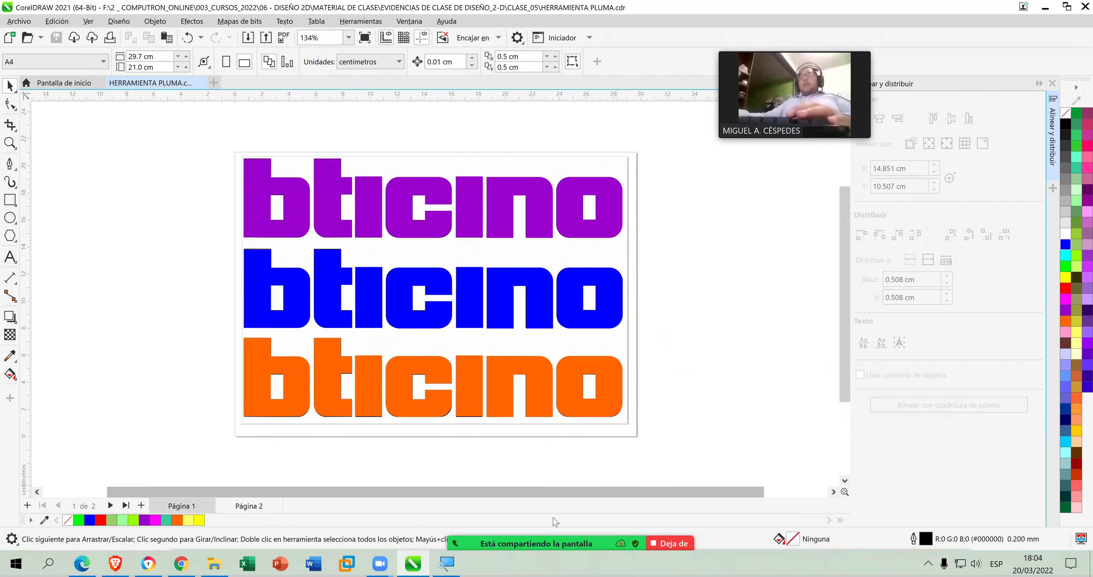
{"action": "mouse_move", "coordinate": [553, 519]}
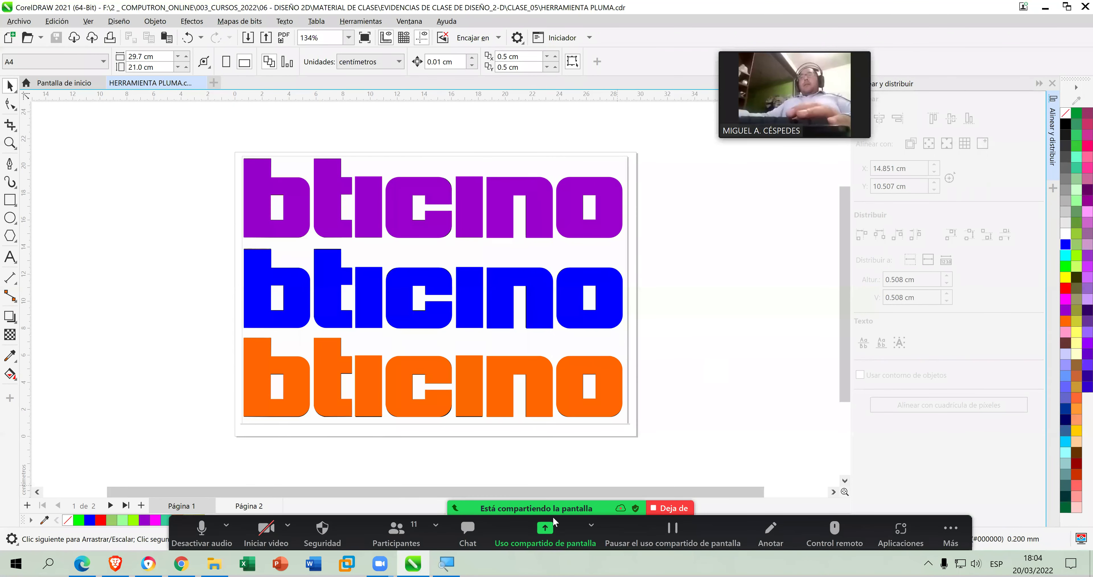